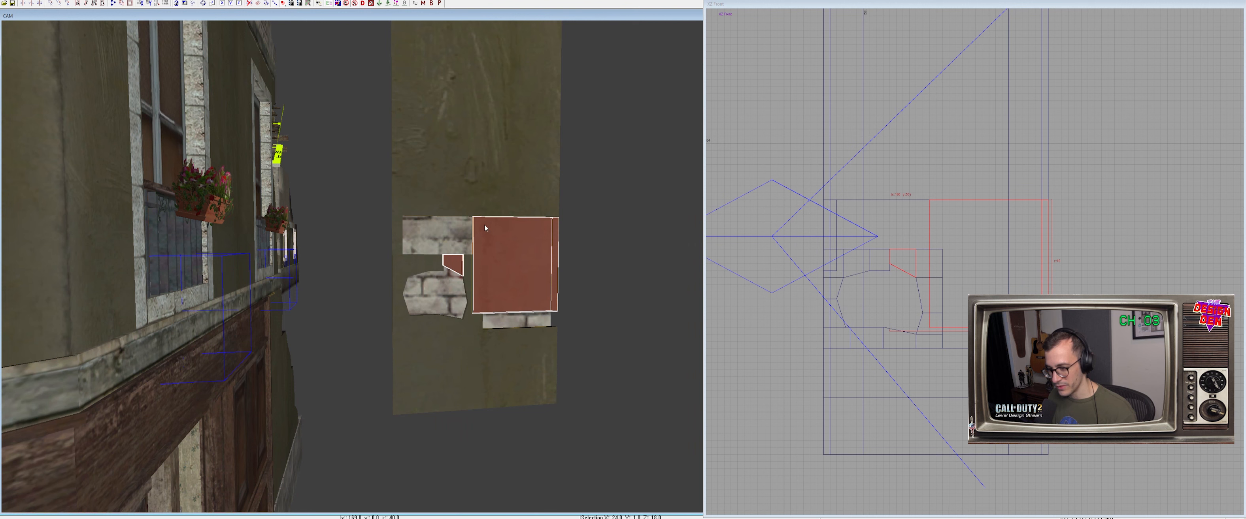
# Draw a plaster brush over the exposed bricks above the small brick hole on the wall panel
pyautogui.keyDown('shift'); pyautogui.click(508, 238); pyautogui.keyUp('shift')
pyautogui.press('Escape')
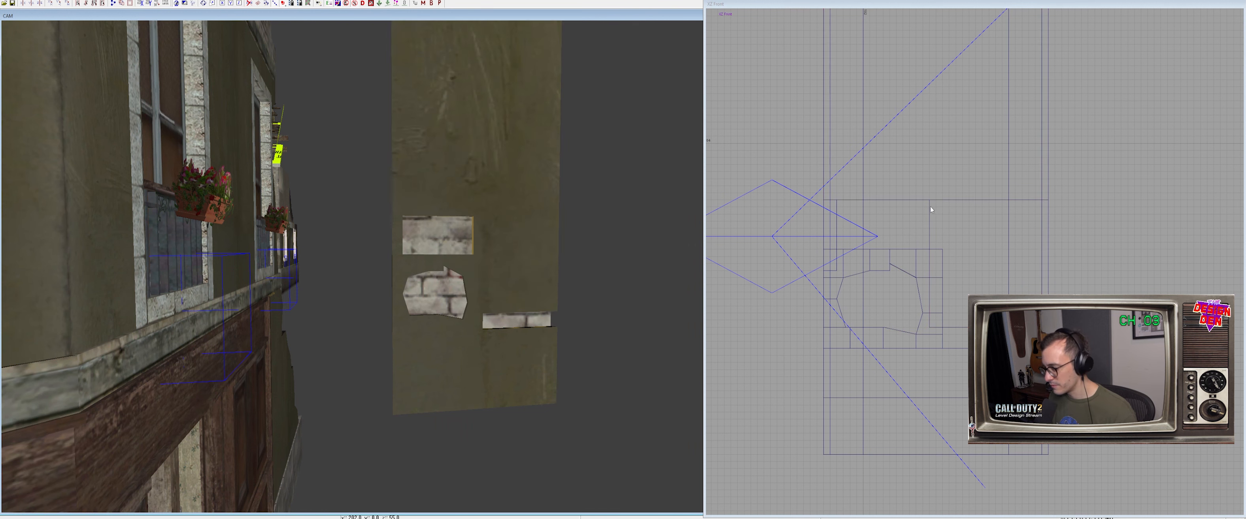
pyautogui.keyDown('shift'); pyautogui.click(492, 233); pyautogui.keyUp('shift')
pyautogui.press('Escape')
pyautogui.moveTo(928, 201)
pyautogui.mouseDown()
pyautogui.moveTo(886, 247)
pyautogui.moveTo(824, 249)
pyautogui.mouseUp()
# Bevel the outer vertical edge of the new plaster brush in the top view to match the slanted side of the backing
pyautogui.moveTo(556, 232); pyautogui.dragTo(531, 271, button='right')
pyautogui.hotkey('ctrl', 'Tab')
pyautogui.hotkey('ctrl', 'Tab')
pyautogui.scroll(3, 923, 278)
pyautogui.press('e')
pyautogui.moveTo(872, 256); pyautogui.dragTo(883, 258)
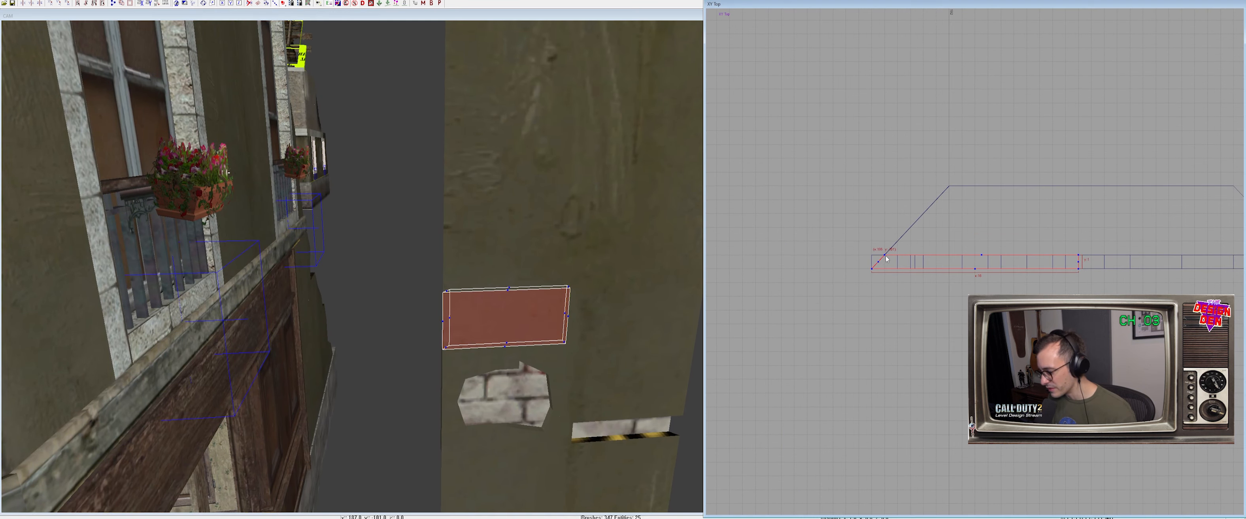
pyautogui.moveTo(486, 314)
pyautogui.mouseDown()
pyautogui.moveTo(469, 357)
pyautogui.moveTo(492, 323)
pyautogui.moveTo(593, 326)
pyautogui.mouseUp()
pyautogui.keyDown('shift'); pyautogui.click(593, 330); pyautogui.keyUp('shift')
# Select the plaster brushes surrounding the small brick hole to check how they fit together
pyautogui.keyDown('shift'); pyautogui.click(564, 349); pyautogui.keyUp('shift')
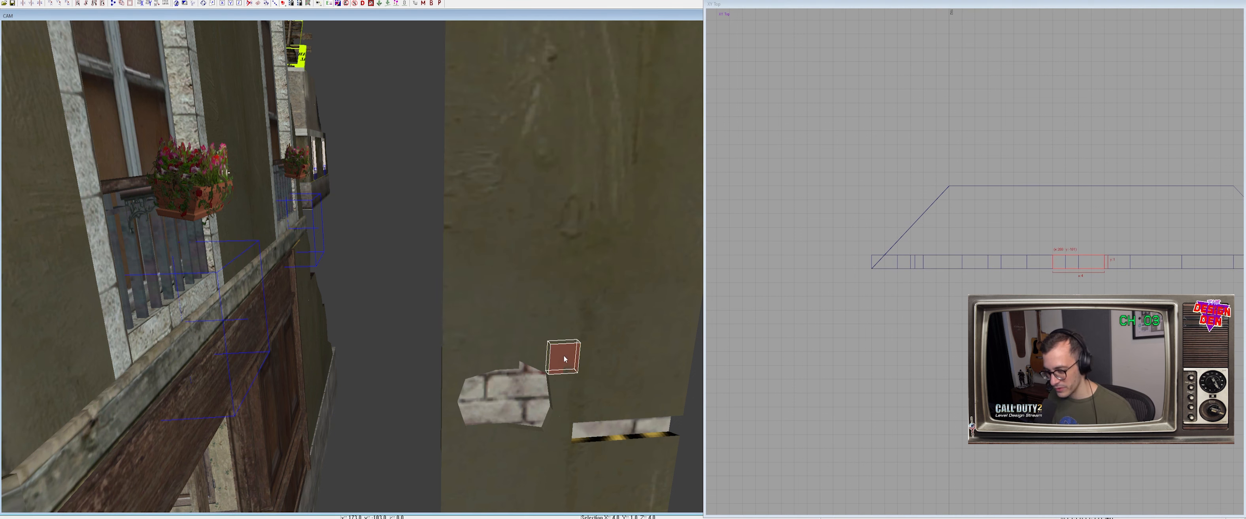
pyautogui.hotkey('ctrl', 'Tab')
pyautogui.moveTo(499, 378); pyautogui.dragTo(501, 371, button='right')
pyautogui.keyDown('shift'); pyautogui.click(515, 314); pyautogui.keyUp('shift')
pyautogui.keyDown('shift'); pyautogui.click(495, 298); pyautogui.keyUp('shift')
pyautogui.keyDown('shift'); pyautogui.click(434, 217); pyautogui.keyUp('shift')
pyautogui.moveTo(434, 223)
pyautogui.keyDown('shift'); pyautogui.mouseDown()
pyautogui.moveTo(373, 239)
pyautogui.moveTo(356, 298)
pyautogui.moveTo(435, 349)
pyautogui.moveTo(483, 332)
pyautogui.mouseUp(); pyautogui.keyUp('shift')
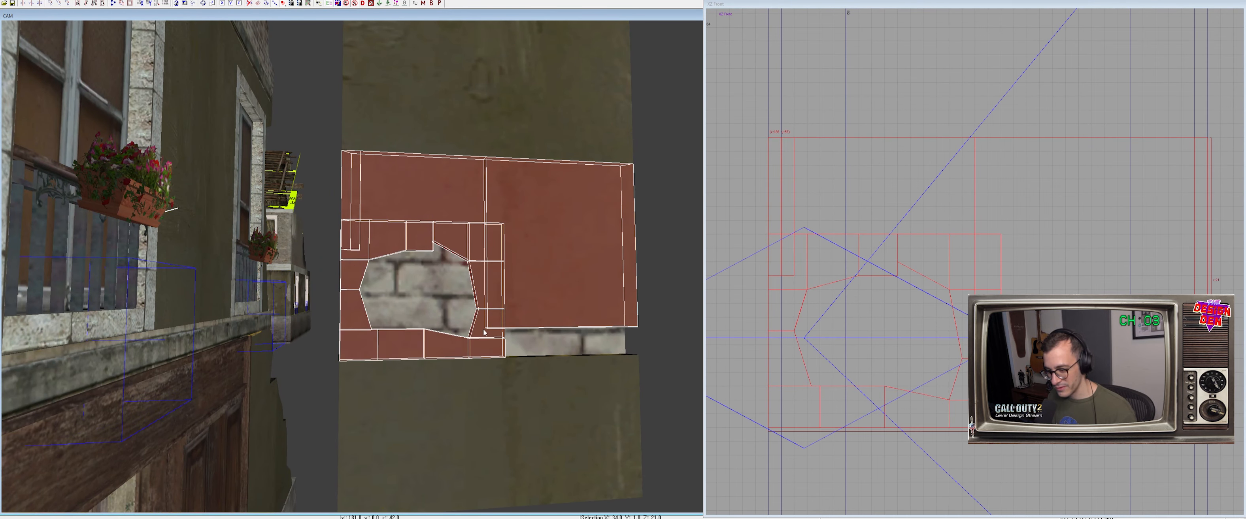
pyautogui.press('Escape')
# Narrow the large plaster brush beside the hole by moving its inner edge in line with the hole's surrounding brushes
pyautogui.keyDown('shift'); pyautogui.click(537, 287); pyautogui.keyUp('shift')
pyautogui.click(926, 289)
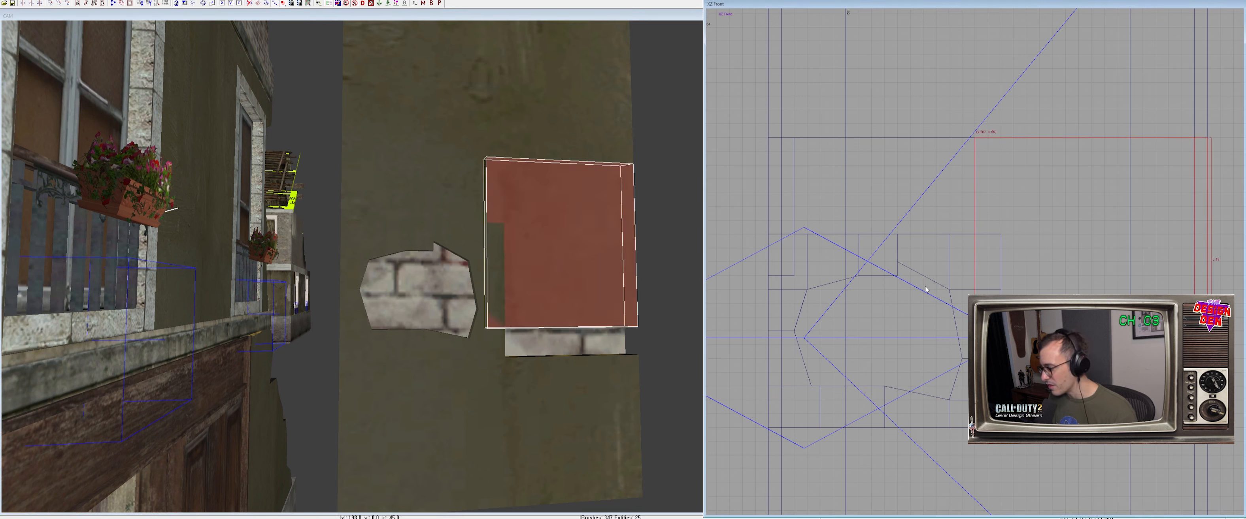
pyautogui.moveTo(926, 289); pyautogui.dragTo(948, 291)
pyautogui.press('Escape')
# Extend the plaster brush above the hole sideways to meet the large brush and close the gap between them
pyautogui.keyDown('shift'); pyautogui.click(453, 192); pyautogui.keyUp('shift')
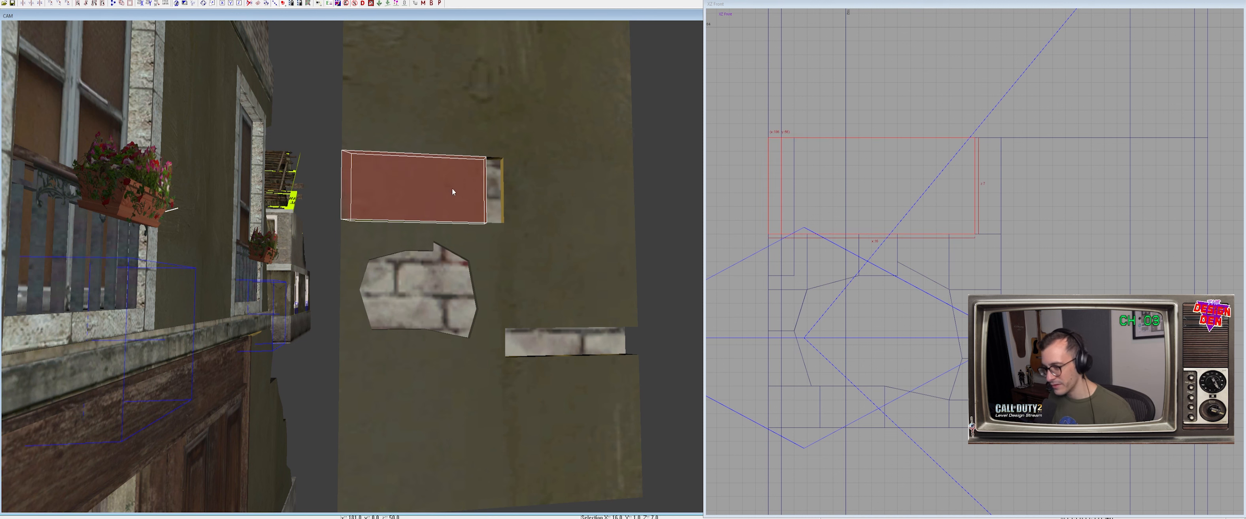
pyautogui.press('BackSpace')
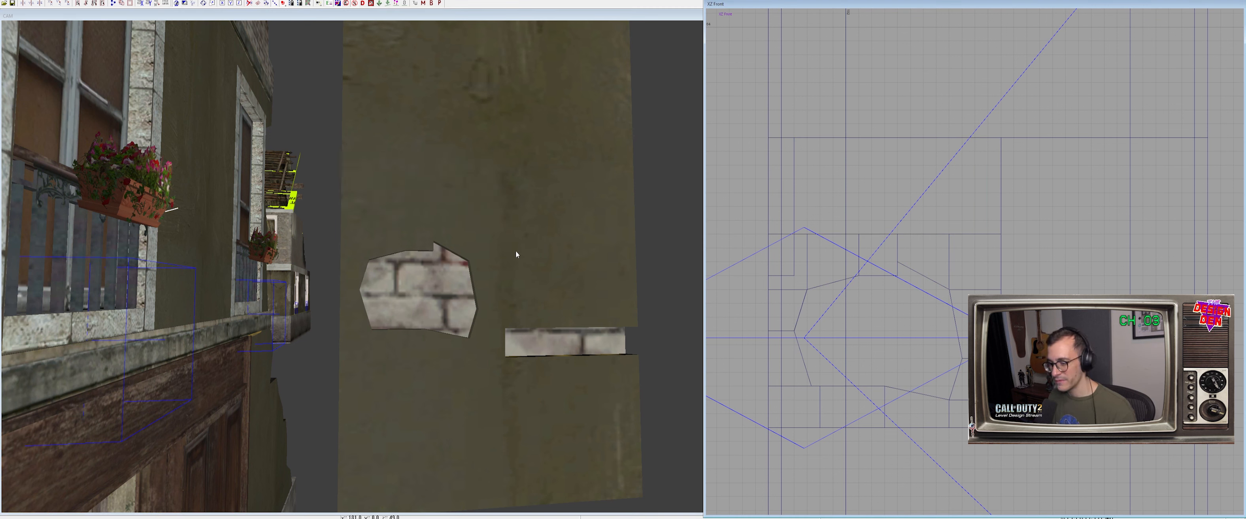
pyautogui.moveTo(473, 264); pyautogui.dragTo(437, 304, button='right')
pyautogui.keyDown('shift'); pyautogui.click(437, 329); pyautogui.keyUp('shift')
pyautogui.press('Escape')
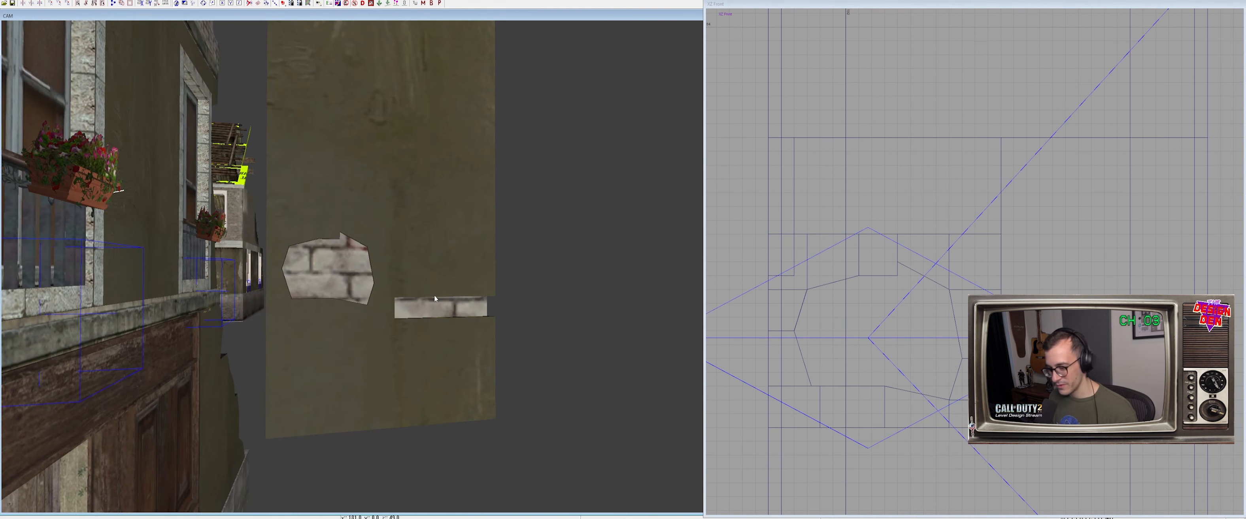
# Extend the large plaster brush downward to cover the exposed brick strip beneath it
pyautogui.keyDown('shift'); pyautogui.click(434, 293); pyautogui.keyUp('shift')
pyautogui.moveTo(926, 319); pyautogui.dragTo(680, 209, button='right')
pyautogui.moveTo(863, 384); pyautogui.dragTo(856, 428)
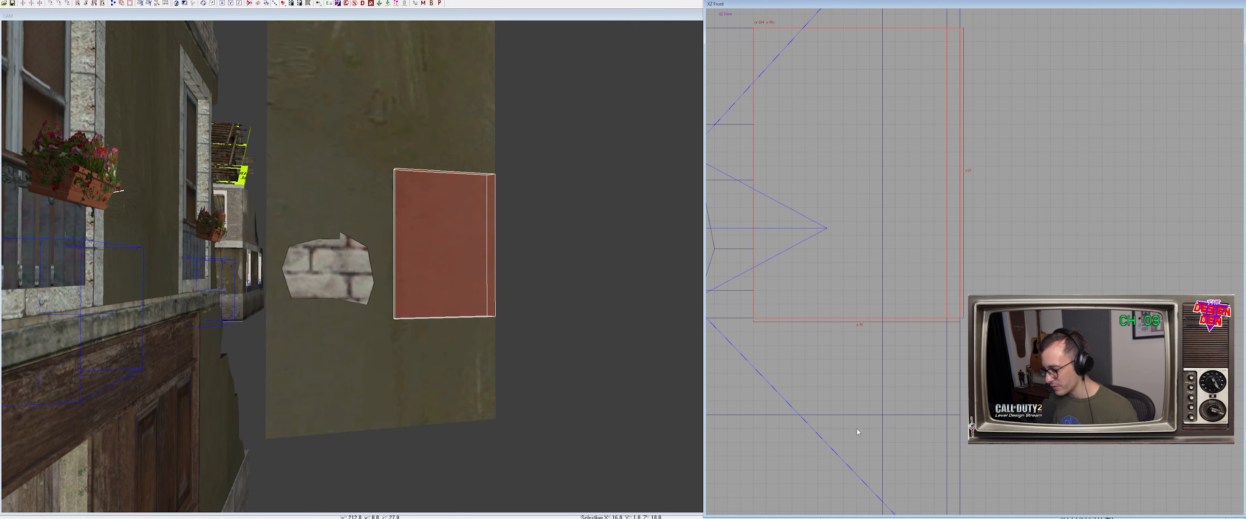
pyautogui.press('Escape')
pyautogui.moveTo(458, 372); pyautogui.dragTo(435, 392, button='right')
pyautogui.moveTo(415, 266)
pyautogui.mouseDown(button='right')
pyautogui.moveTo(427, 294)
pyautogui.moveTo(462, 283)
pyautogui.moveTo(440, 310)
pyautogui.moveTo(459, 244)
pyautogui.mouseUp(button='right')
pyautogui.keyDown('shift'); pyautogui.click(463, 246); pyautogui.keyUp('shift')
pyautogui.press('Escape')
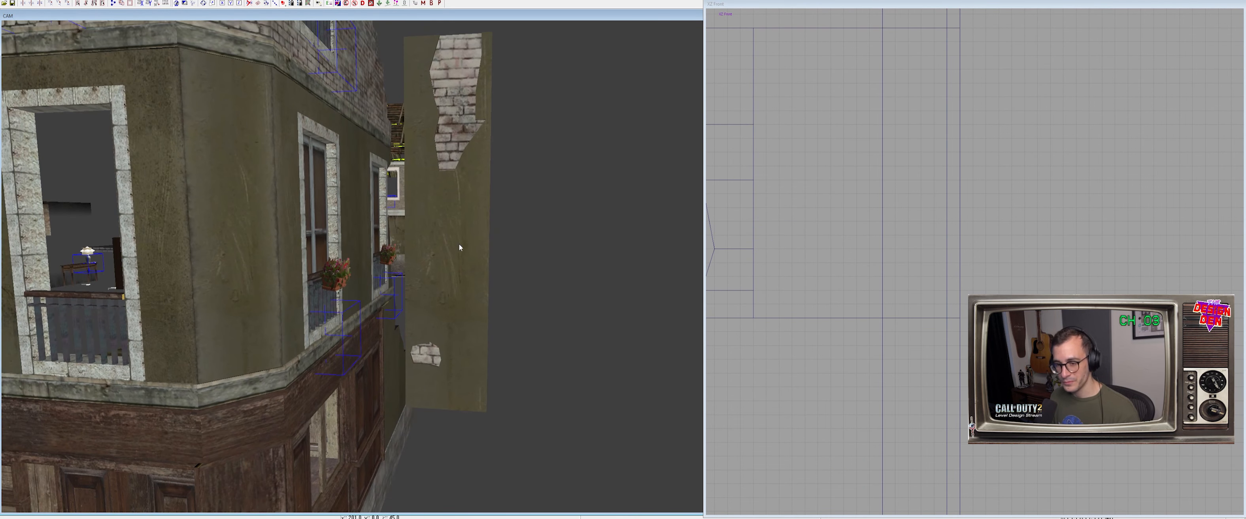
pyautogui.keyDown('shift'); pyautogui.click(469, 197); pyautogui.keyUp('shift')
pyautogui.hotkey('ctrl', 'Tab')
pyautogui.hotkey('ctrl', 'Tab')
pyautogui.scroll(-7, 1005, 263)
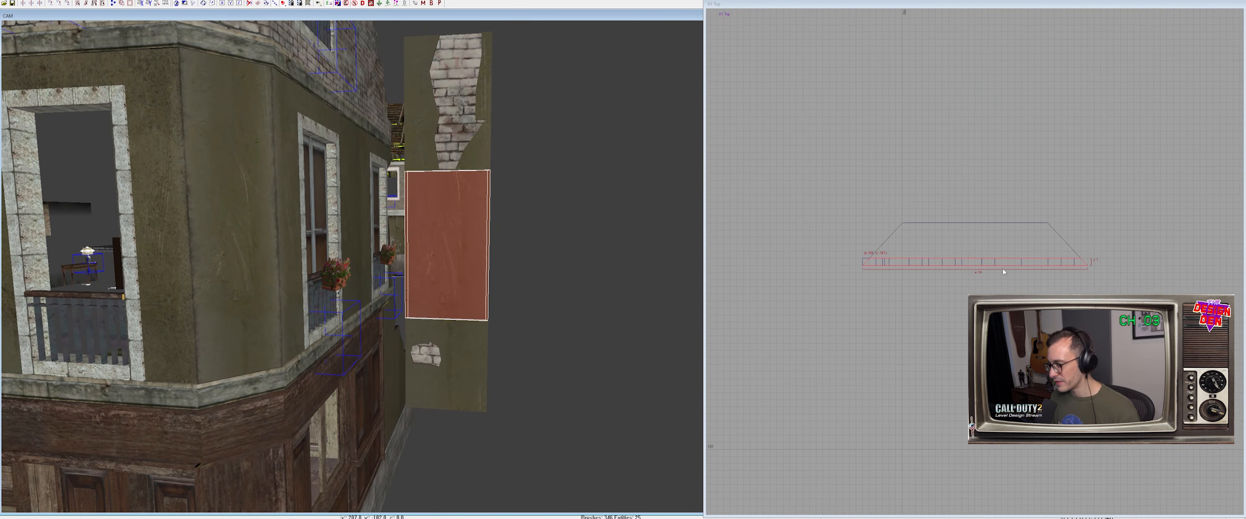
pyautogui.press('Escape')
pyautogui.moveTo(458, 257); pyautogui.dragTo(458, 256, button='right')
pyautogui.keyDown('shift'); pyautogui.click(491, 210); pyautogui.keyUp('shift')
pyautogui.keyDown('shift'); pyautogui.click(487, 314); pyautogui.keyUp('shift')
pyautogui.keyDown('shift'); pyautogui.click(478, 419); pyautogui.keyUp('shift')
pyautogui.keyDown('shift'); pyautogui.click(460, 400); pyautogui.keyUp('shift')
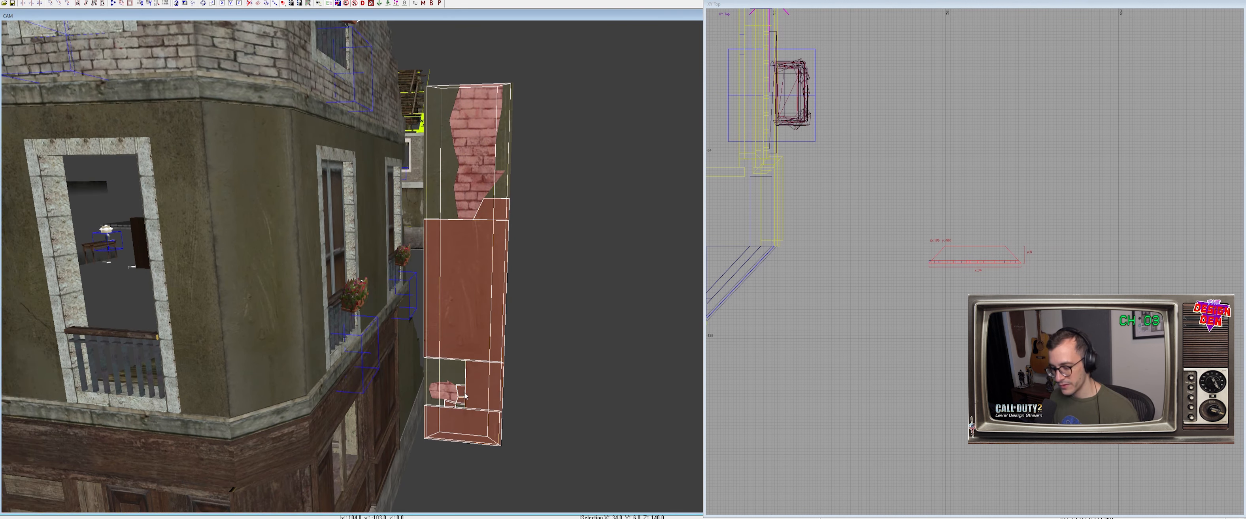
pyautogui.moveTo(469, 362); pyautogui.dragTo(426, 392, button='right')
pyautogui.press('Escape')
# Hide the brick backing and convert the remaining plaster brushes of the panel to detail
pyautogui.keyDown('shift'); pyautogui.click(426, 380); pyautogui.keyUp('shift')
pyautogui.press('BackSpace')
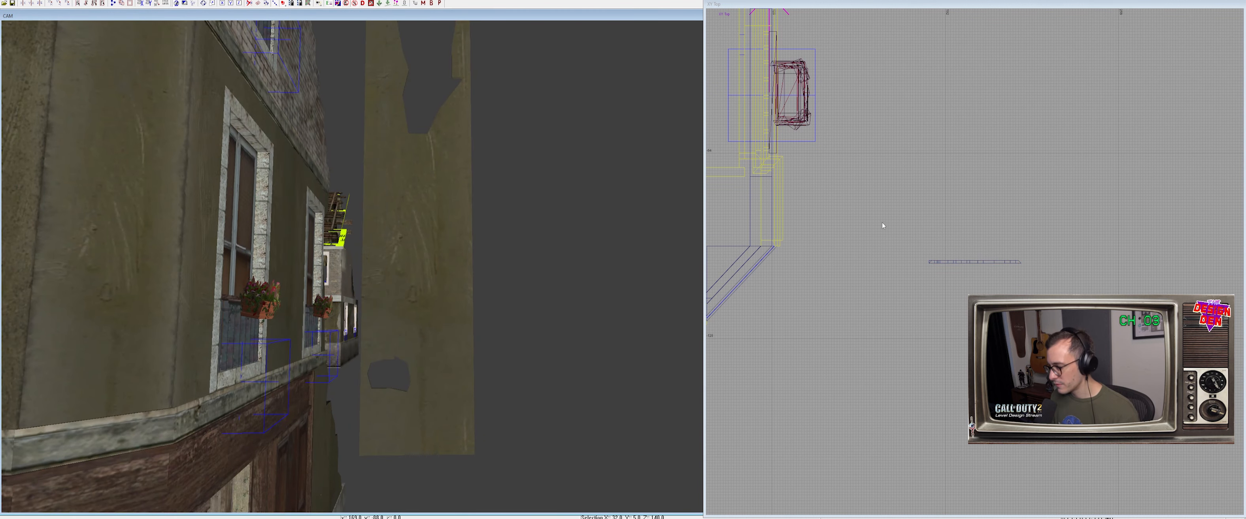
pyautogui.keyDown('alt'); pyautogui.keyDown('shift'); pyautogui.moveTo(882, 224); pyautogui.dragTo(1083, 292); pyautogui.keyUp('shift'); pyautogui.keyUp('alt')
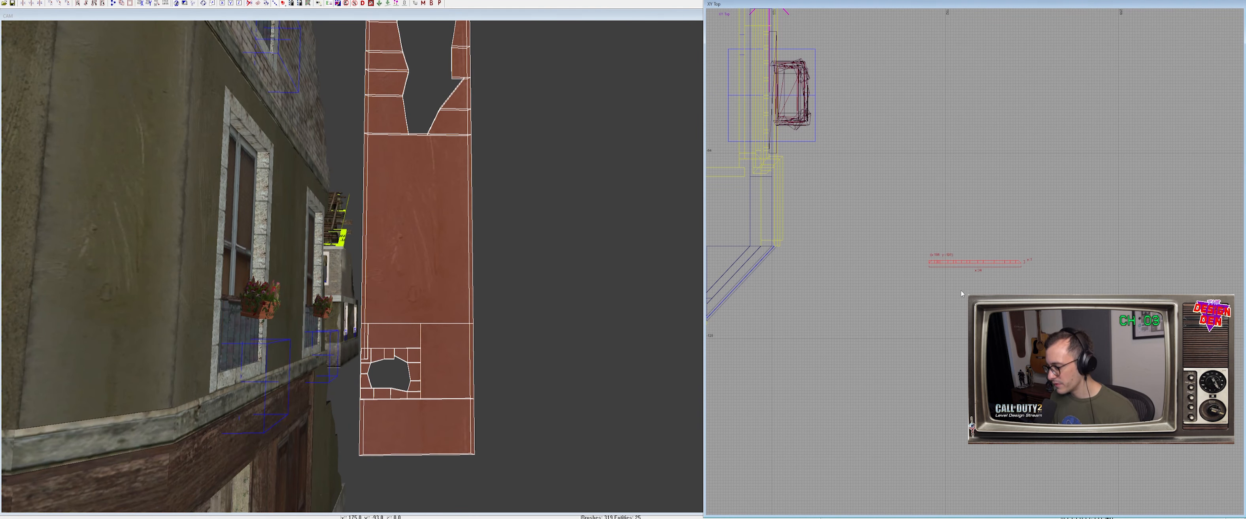
pyautogui.press('Escape')
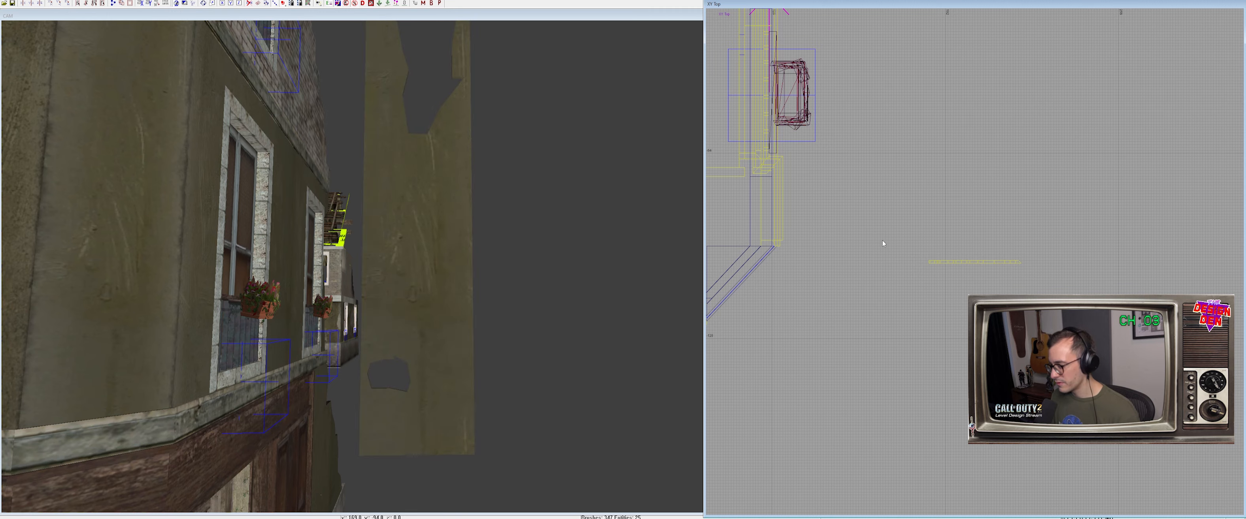
# Unhide the brick backing and select the complete wall panel
pyautogui.hotkey('shift', 'h')
pyautogui.keyDown('alt'); pyautogui.keyDown('shift'); pyautogui.moveTo(859, 197); pyautogui.dragTo(1101, 330); pyautogui.keyUp('shift'); pyautogui.keyUp('alt')
pyautogui.moveTo(494, 290); pyautogui.dragTo(495, 302, button='right')
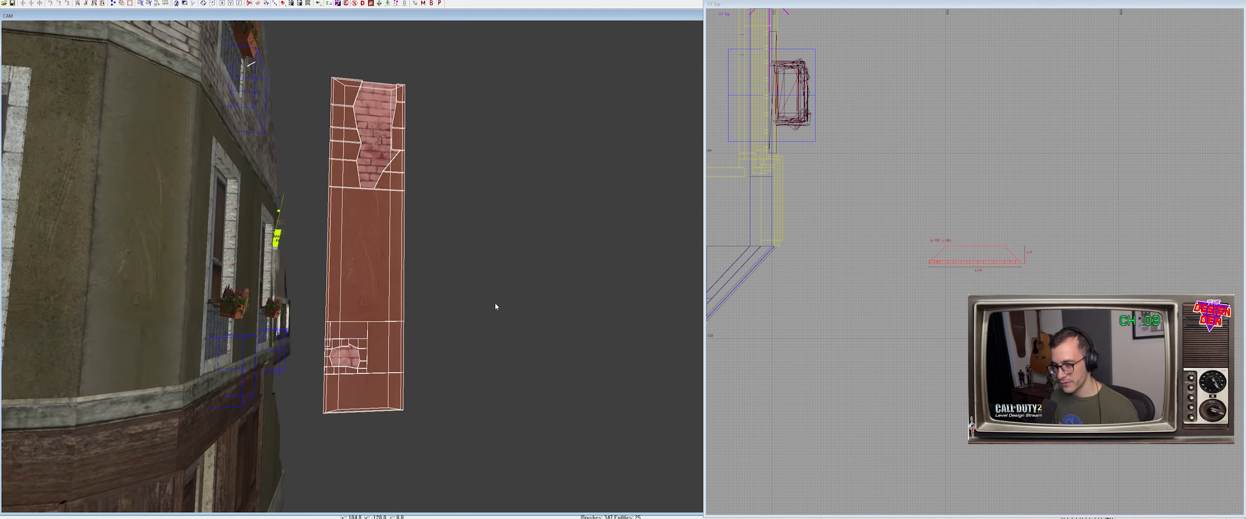
# Move the whole wall panel in the top view inside the building, next to the world origin
pyautogui.scroll(-6, 975, 262)
pyautogui.scroll(-11, 1001, 300)
pyautogui.moveTo(1000, 300); pyautogui.dragTo(931, 296, button='right')
pyautogui.scroll(5, 844, 261)
pyautogui.moveTo(843, 261); pyautogui.dragTo(943, 317, button='right')
pyautogui.moveTo(884, 307); pyautogui.dragTo(827, 270)
pyautogui.scroll(6, 785, 278)
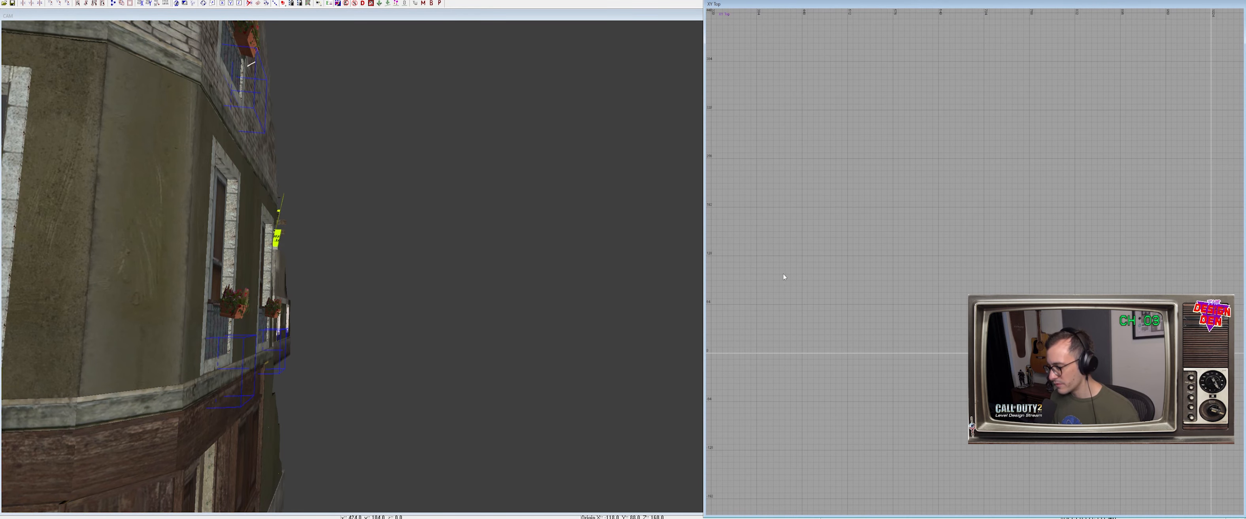
pyautogui.moveTo(793, 244); pyautogui.dragTo(1140, 148, button='right')
pyautogui.moveTo(784, 249)
pyautogui.mouseDown()
pyautogui.moveTo(846, 323)
pyautogui.moveTo(855, 311)
pyautogui.mouseUp()
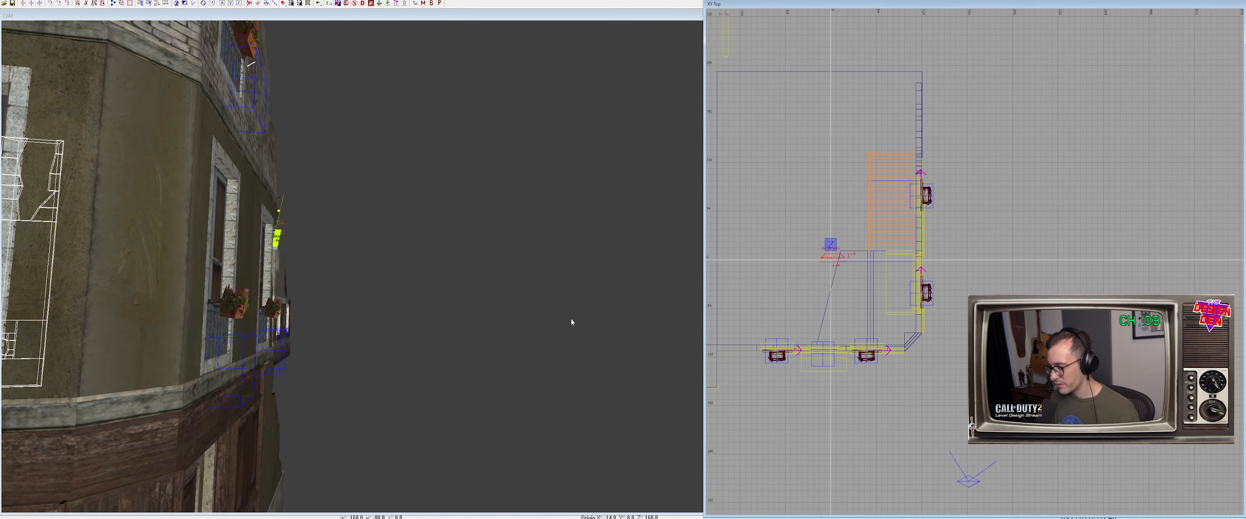
pyautogui.moveTo(329, 314); pyautogui.dragTo(302, 310, button='right')
# Lower the wall panel in the front view to the height of the world origin
pyautogui.hotkey('ctrl', 'Tab')
pyautogui.moveTo(1112, 314); pyautogui.dragTo(992, 277, button='right')
pyautogui.moveTo(856, 223); pyautogui.dragTo(863, 295)
pyautogui.scroll(-8, 986, 285)
pyautogui.moveTo(1002, 333); pyautogui.dragTo(982, 281, button='right')
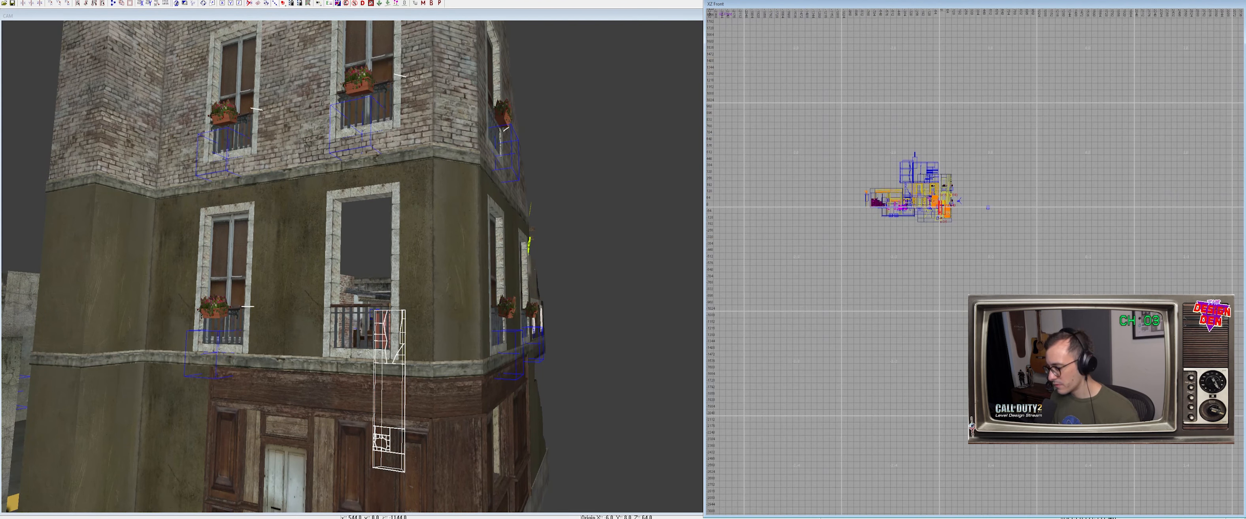
pyautogui.scroll(-4, 981, 281)
pyautogui.scroll(6, 981, 282)
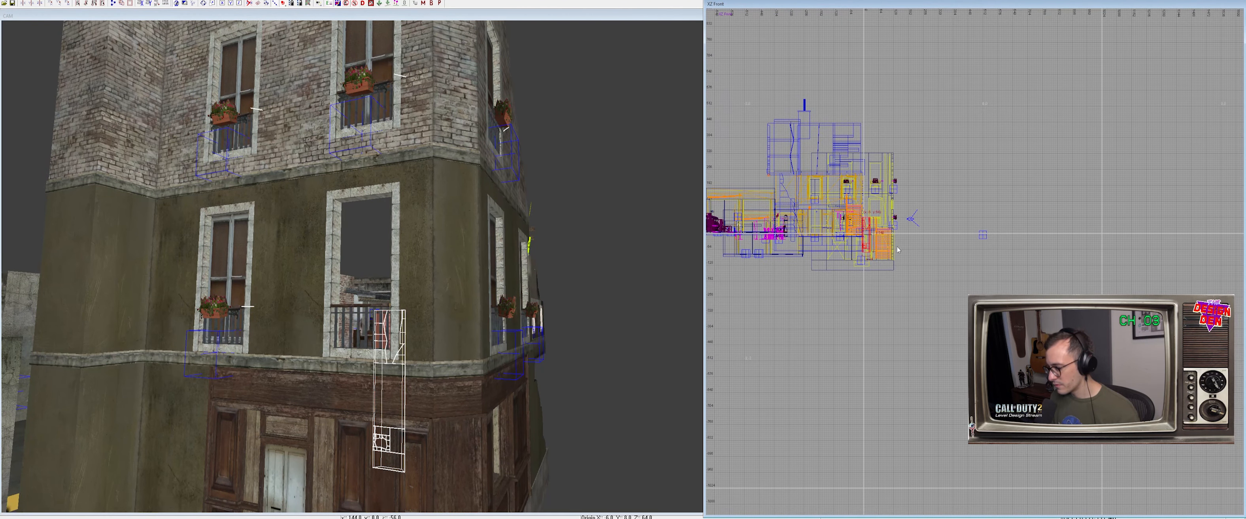
# Nudge the wall panel sideways to centre it on the world origin
pyautogui.hotkey('alt', 'Right')
pyautogui.hotkey('ctrl', 'Tab')
pyautogui.hotkey('ctrl', 'Tab')
pyautogui.scroll(3, 929, 256)
pyautogui.hotkey('alt', 'Left')
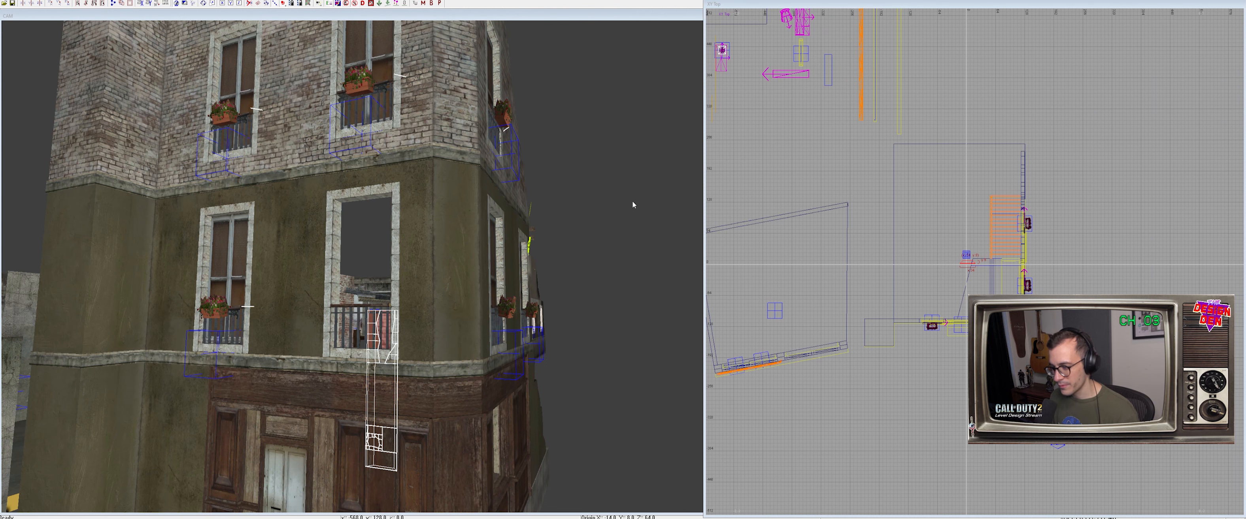
# Move the wall panel out to the open space beside the corner building and deselect it
pyautogui.moveTo(967, 263); pyautogui.dragTo(1102, 274)
pyautogui.moveTo(677, 266); pyautogui.dragTo(638, 285, button='right')
pyautogui.keyDown('shift'); pyautogui.click(546, 251); pyautogui.keyUp('shift')
pyautogui.moveTo(546, 251); pyautogui.dragTo(628, 290, button='right')
pyautogui.press('Escape')
pyautogui.moveTo(440, 198); pyautogui.dragTo(441, 198, button='right')
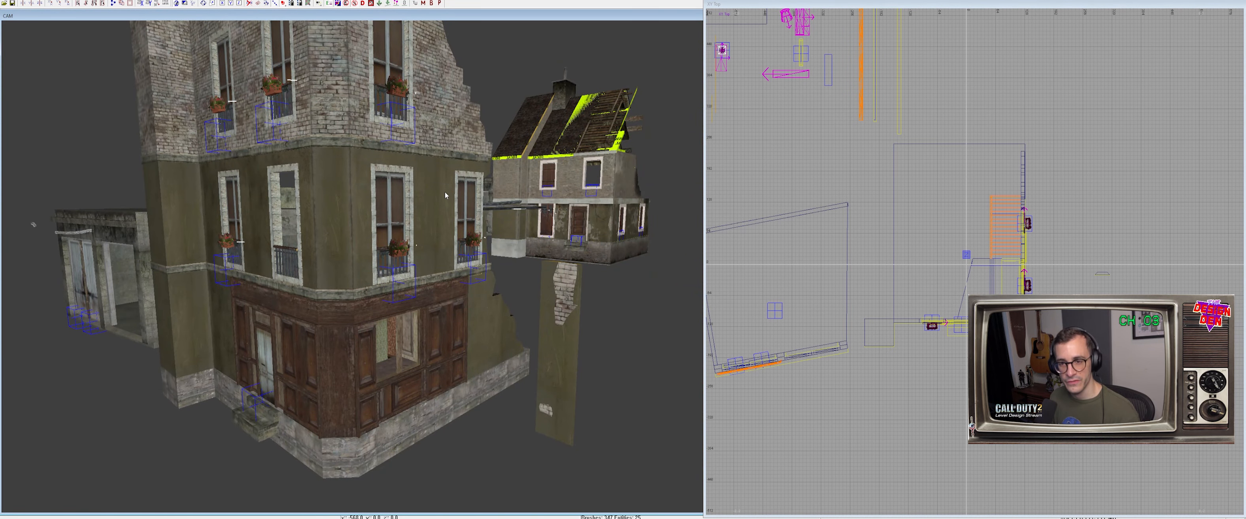
# Select the complete wall panel and save the selection as a prefab
pyautogui.keyDown('shift'); pyautogui.click(556, 338); pyautogui.keyUp('shift')
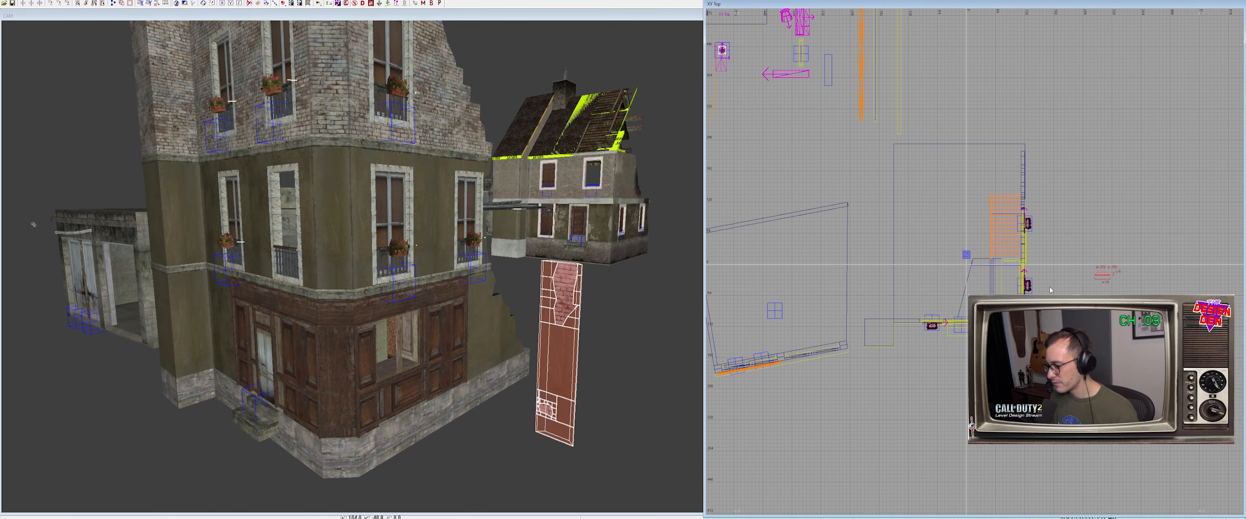
pyautogui.click(29, 48)
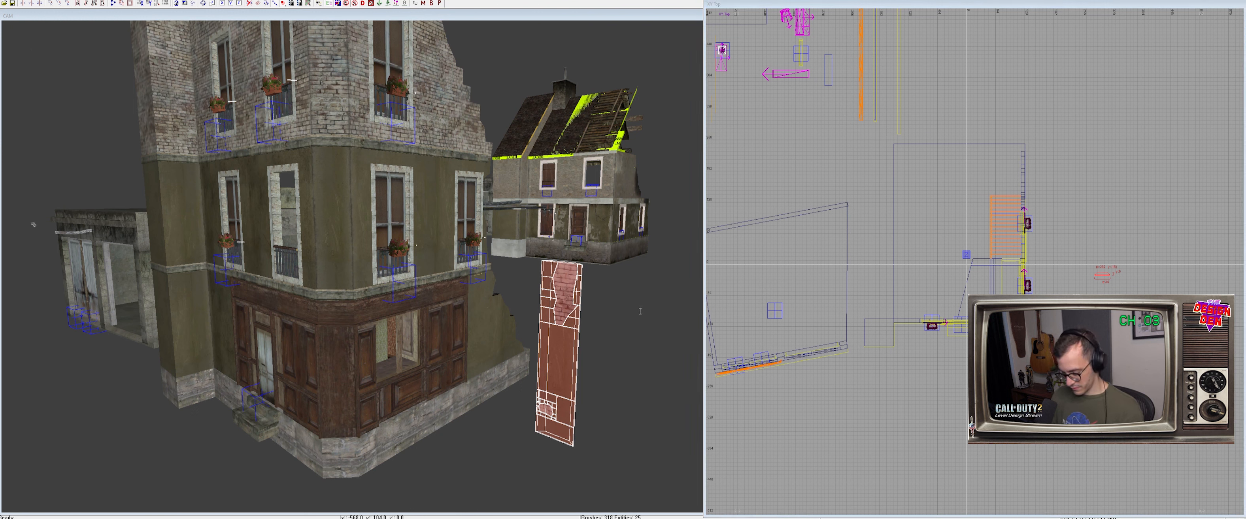
pyautogui.click(708, 314)
# Insert a prefab entity beside the building's corner for the saved wall panel
pyautogui.moveTo(1072, 306); pyautogui.dragTo(1006, 304, button='right')
pyautogui.press('Escape')
pyautogui.rightClick(1006, 303)
pyautogui.click(1120, 448)
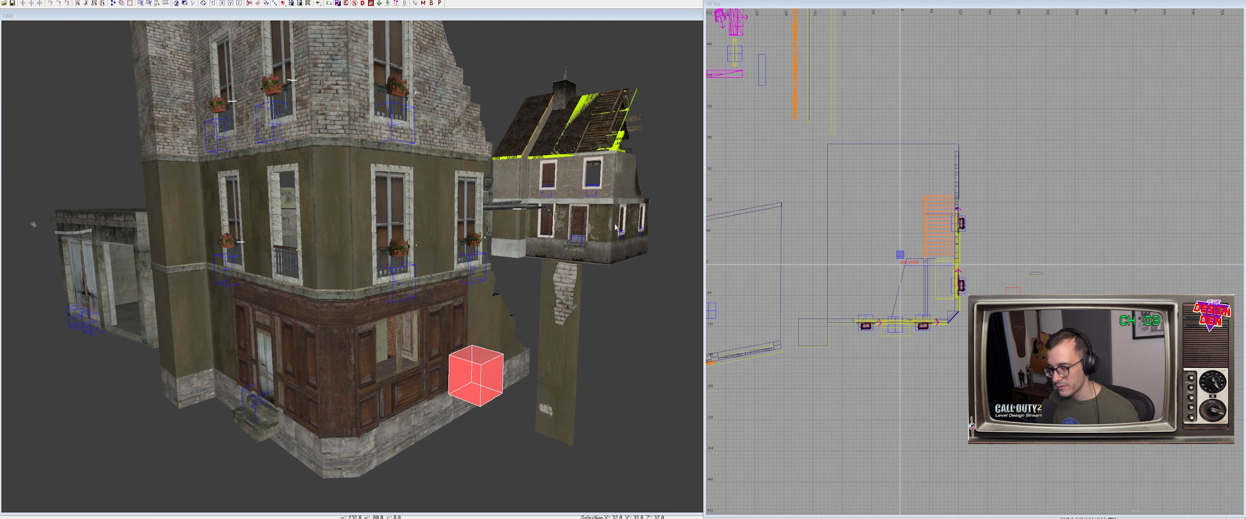
pyautogui.press('Escape')
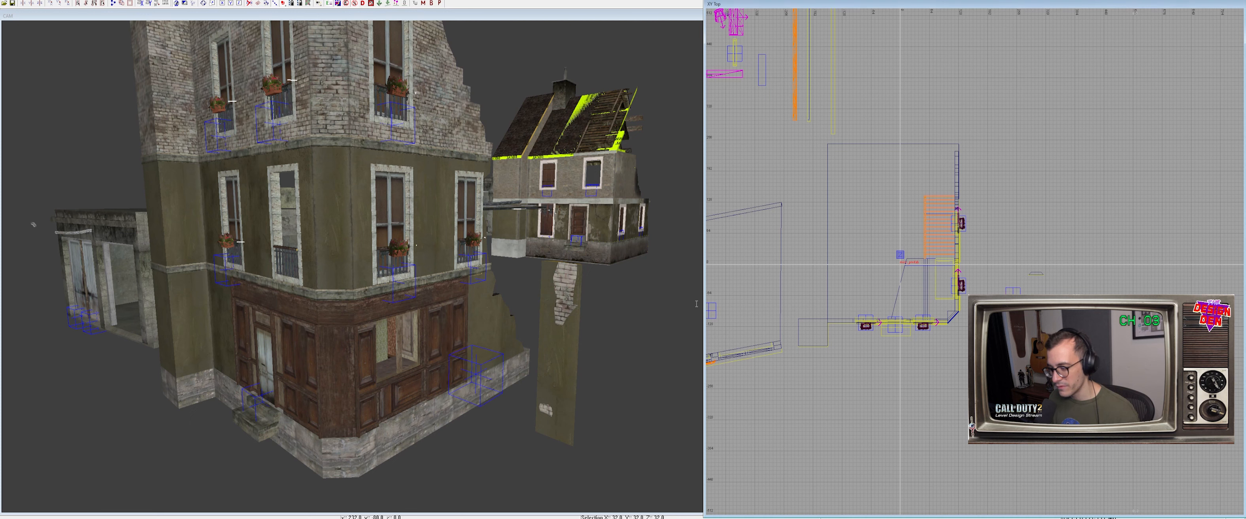
# Undo the last four changes to the prefab's placement
pyautogui.moveTo(925, 273); pyautogui.dragTo(920, 279, button='right')
pyautogui.hotkey('ctrl', 'z')
pyautogui.hotkey('ctrl', 'z')
pyautogui.hotkey('ctrl', 'z')
pyautogui.hotkey('ctrl', 'z')
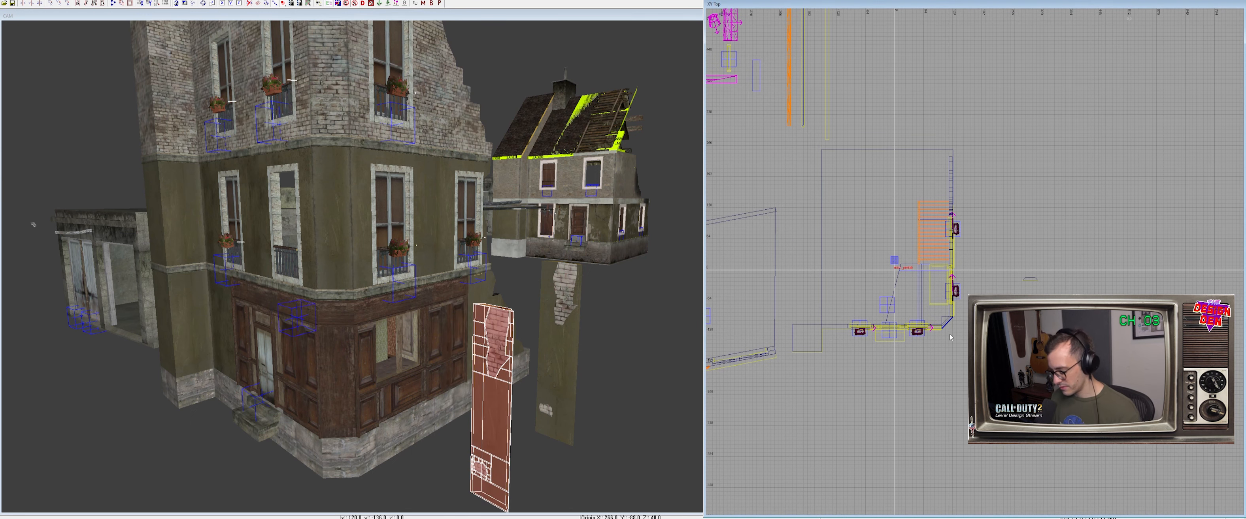
# Open the wall panel prefab for editing and move all its brushes onto the prefab's origin
pyautogui.hotkey('ctrl', 'e')
pyautogui.keyDown('alt'); pyautogui.keyDown('shift'); pyautogui.moveTo(1035, 217); pyautogui.dragTo(1217, 296); pyautogui.keyUp('shift'); pyautogui.keyUp('alt')
pyautogui.moveTo(1110, 272); pyautogui.dragTo(975, 260)
pyautogui.scroll(10, 946, 263)
pyautogui.moveTo(989, 245); pyautogui.dragTo(970, 245)
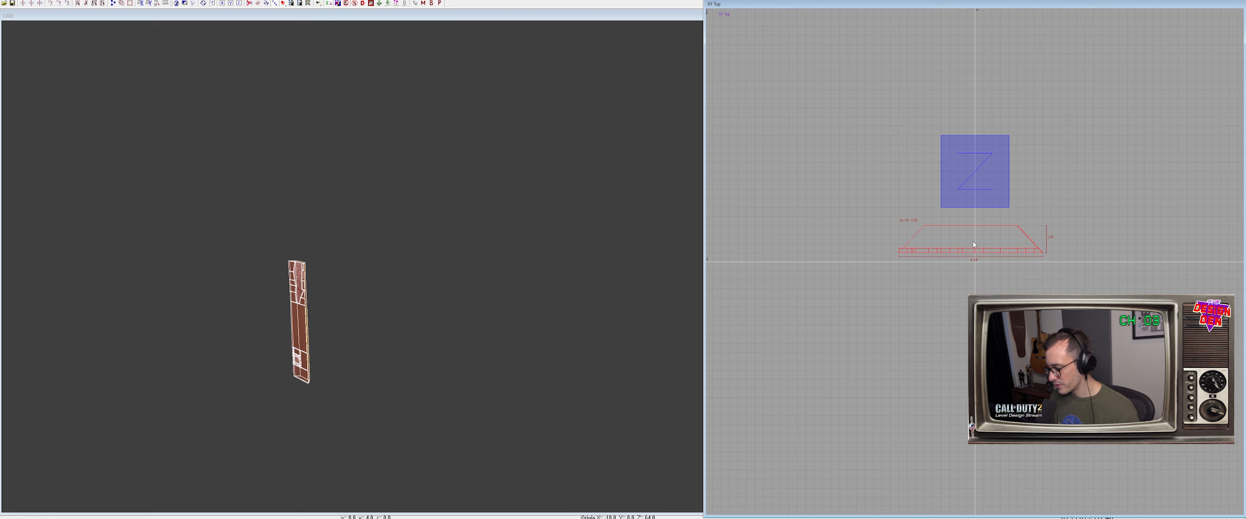
pyautogui.moveTo(973, 245); pyautogui.dragTo(975, 255)
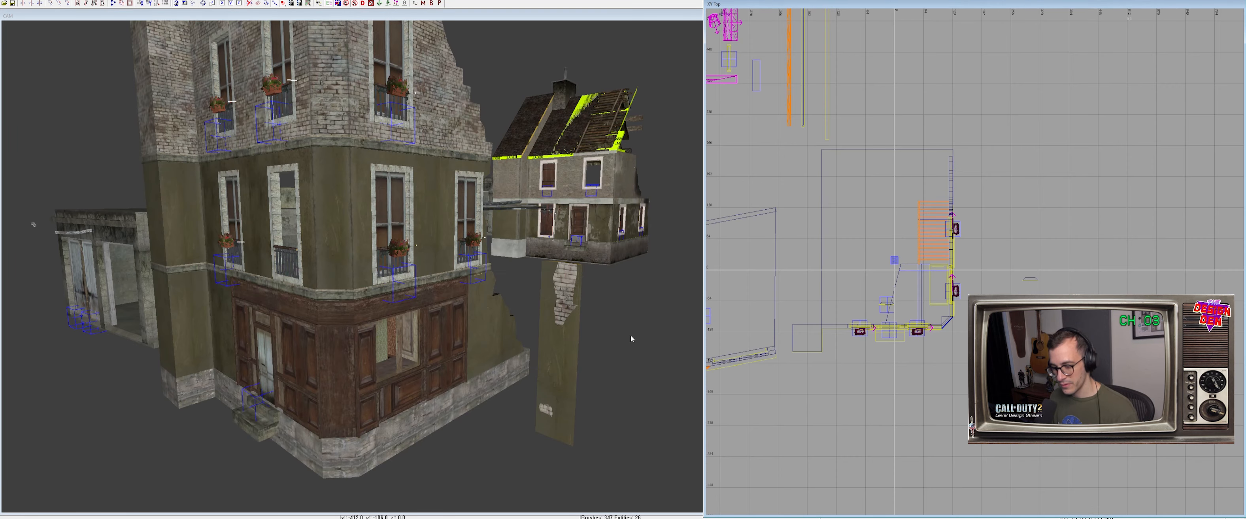
# Place the wall panel prefab at the building's chamfered corner and rotate it 45 degrees about the vertical axis
pyautogui.keyDown('shift'); pyautogui.click(919, 326); pyautogui.keyUp('shift')
pyautogui.moveTo(921, 328); pyautogui.dragTo(938, 370)
pyautogui.scroll(4, 955, 334)
pyautogui.press('r')
pyautogui.moveTo(934, 391); pyautogui.dragTo(955, 334, button='right')
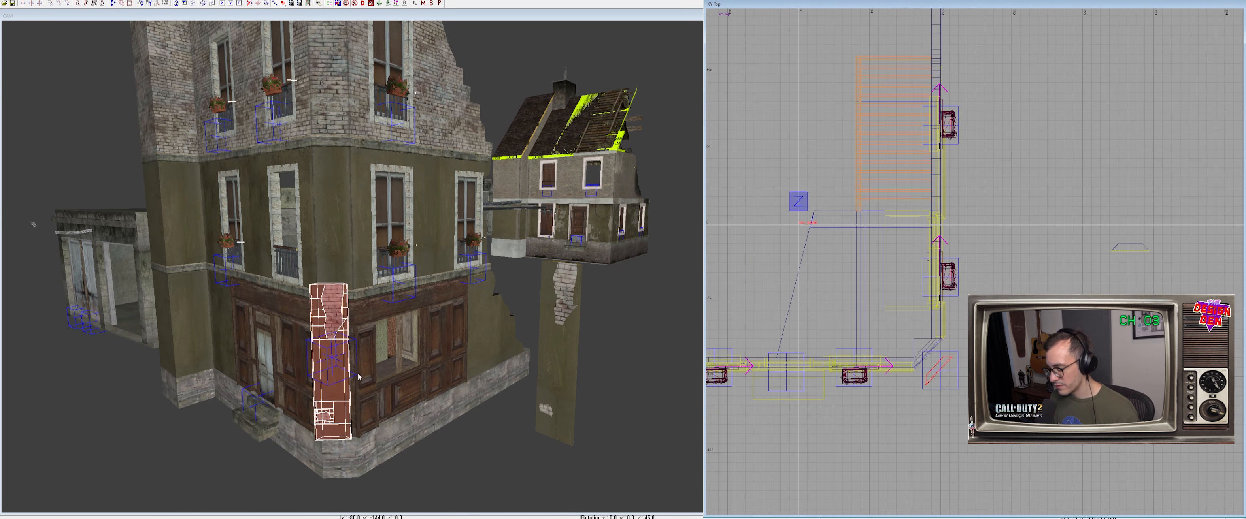
pyautogui.moveTo(947, 370); pyautogui.dragTo(937, 353)
pyautogui.scroll(7, 937, 353)
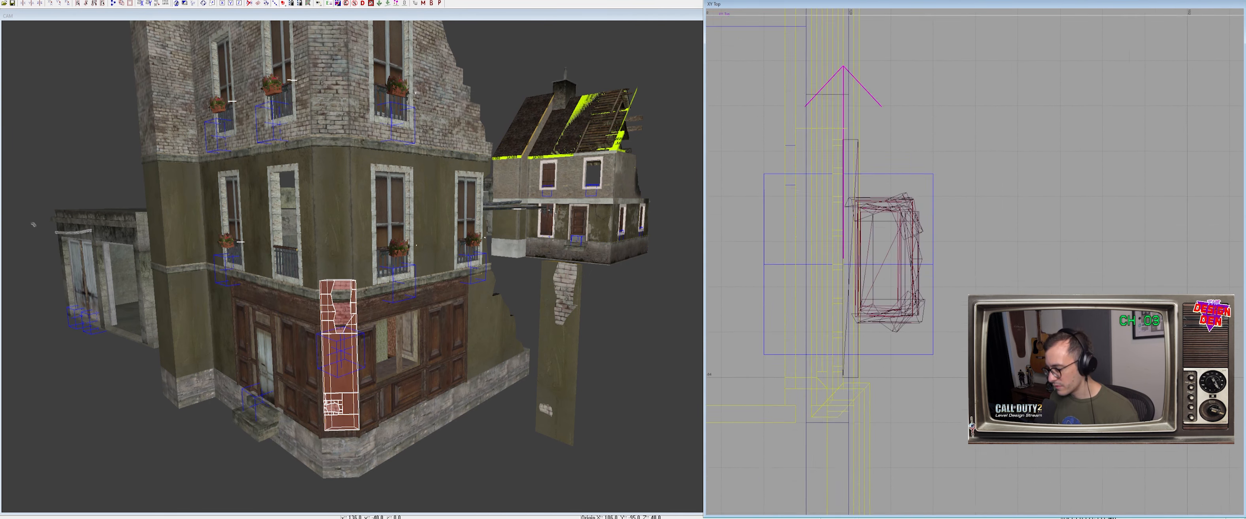
pyautogui.moveTo(894, 398); pyautogui.dragTo(877, 394)
# Raise the prefab up to the plastered storey on the building's corner
pyautogui.keyDown('ctrl'); pyautogui.moveTo(416, 334); pyautogui.dragTo(388, 346, button='right'); pyautogui.keyUp('ctrl')
pyautogui.press('5')
pyautogui.moveTo(415, 334); pyautogui.dragTo(415, 281)
pyautogui.moveTo(416, 280); pyautogui.dragTo(416, 212, button='right')
# Raise the prefab further in the front view until its top reaches the cornice above the plastered storey
pyautogui.hotkey('ctrl', 'Tab')
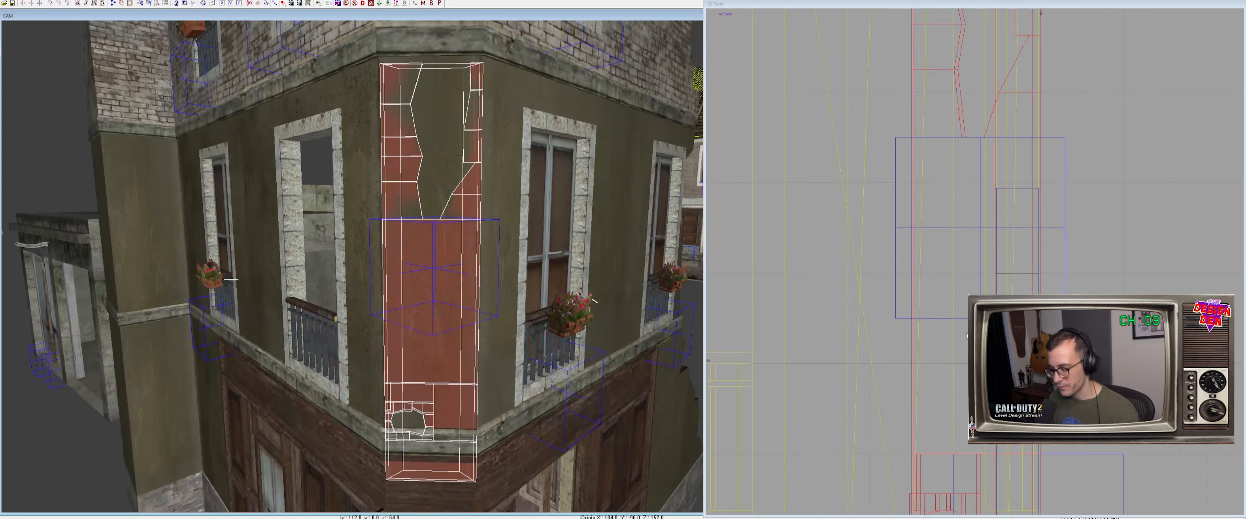
pyautogui.moveTo(890, 299); pyautogui.dragTo(821, 151, button='right')
pyautogui.scroll(-4, 889, 298)
pyautogui.moveTo(890, 299); pyautogui.dragTo(868, 250, button='right')
pyautogui.scroll(4, 889, 298)
pyautogui.moveTo(871, 309); pyautogui.dragTo(871, 253)
pyautogui.moveTo(899, 188); pyautogui.dragTo(916, 271, button='right')
pyautogui.scroll(-5, 912, 179)
pyautogui.hotkey('ctrl', 'Tab')
pyautogui.moveTo(385, 250); pyautogui.dragTo(446, 230, button='right')
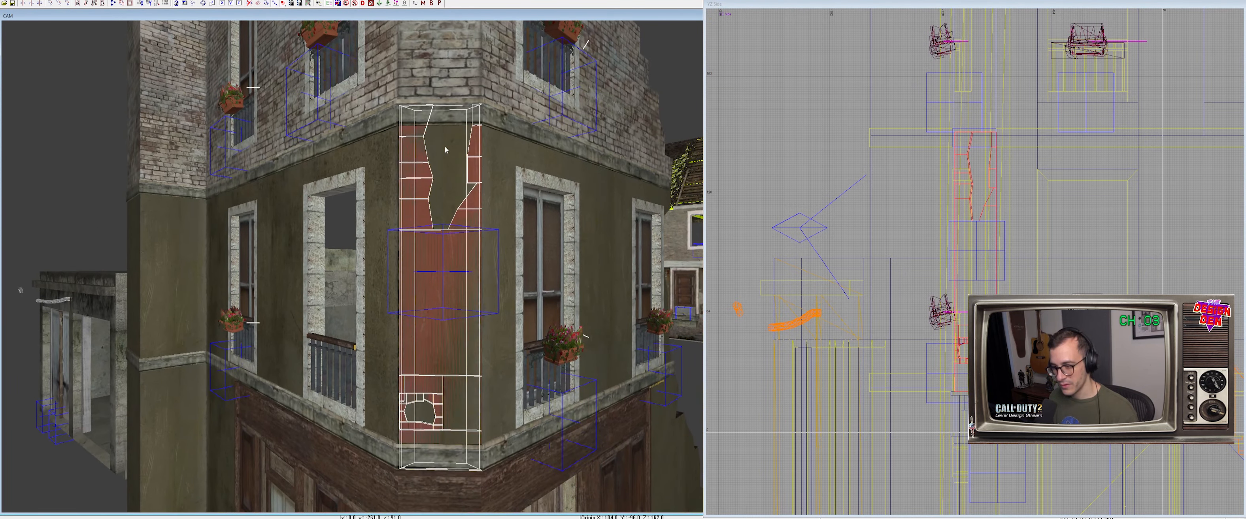
# Isolate the prefab with the corner wall and lower the prefab slightly to match the wall's height
pyautogui.hotkey('ctrl', 'h')
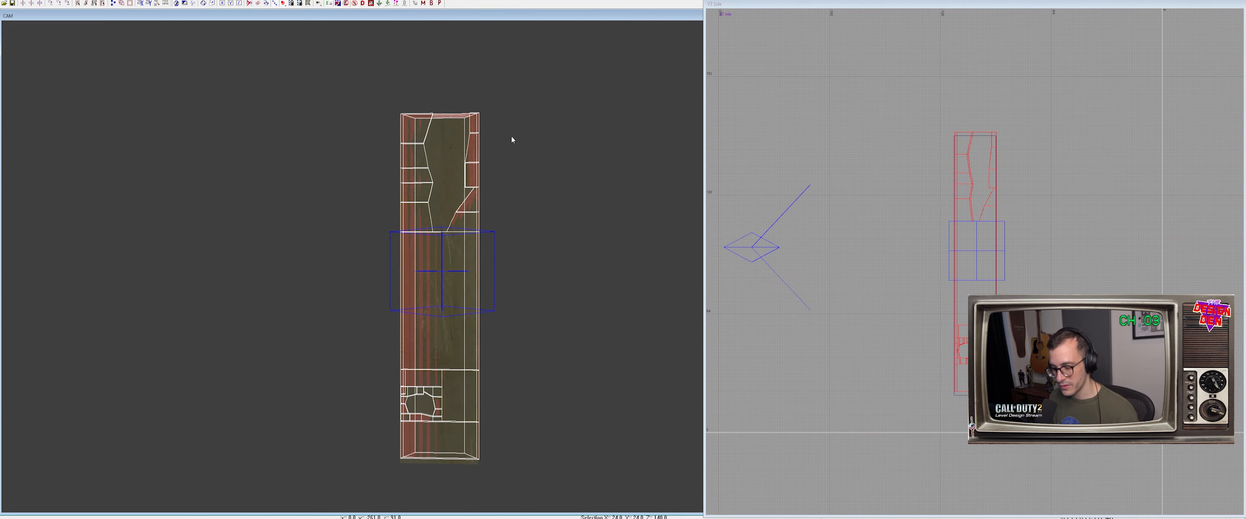
pyautogui.scroll(3, 1072, 231)
pyautogui.moveTo(1071, 232); pyautogui.dragTo(1038, 343, button='right')
pyautogui.moveTo(940, 161); pyautogui.dragTo(940, 167)
# Open the wall panel prefab for editing, shift all of its geometry slightly sideways in the top view, and return to the map
pyautogui.hotkey('ctrl', 'Tab')
pyautogui.scroll(3, 962, 231)
pyautogui.scroll(2, 962, 231)
pyautogui.scroll(-1, 967, 196)
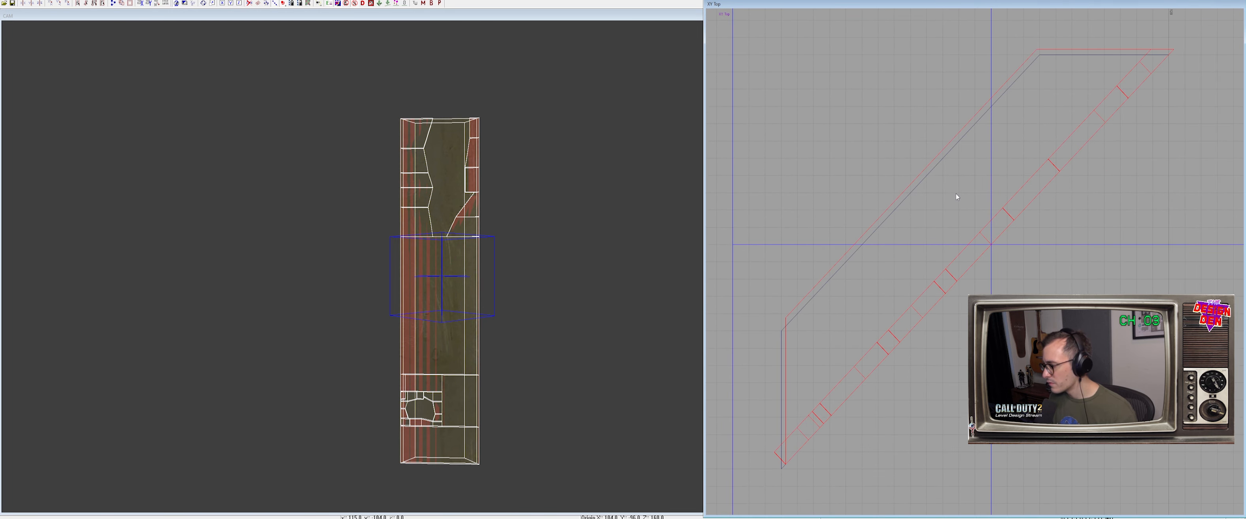
pyautogui.hotkey('ctrl', 'e')
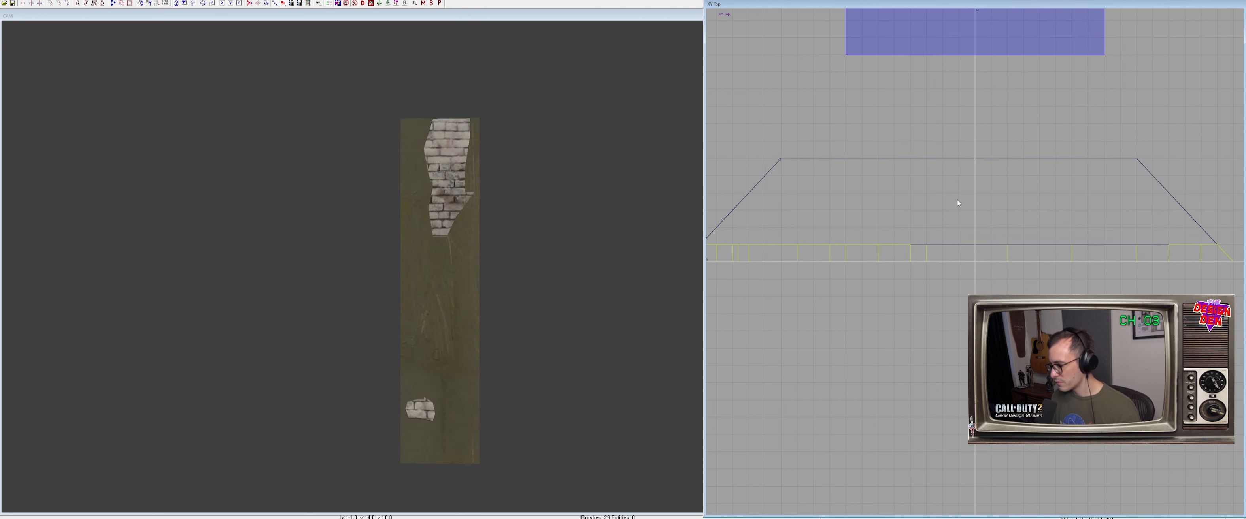
pyautogui.scroll(-4, 952, 205)
pyautogui.keyDown('alt'); pyautogui.keyDown('shift'); pyautogui.moveTo(798, 147); pyautogui.dragTo(1154, 318); pyautogui.keyUp('shift'); pyautogui.keyUp('alt')
pyautogui.scroll(1, 943, 234)
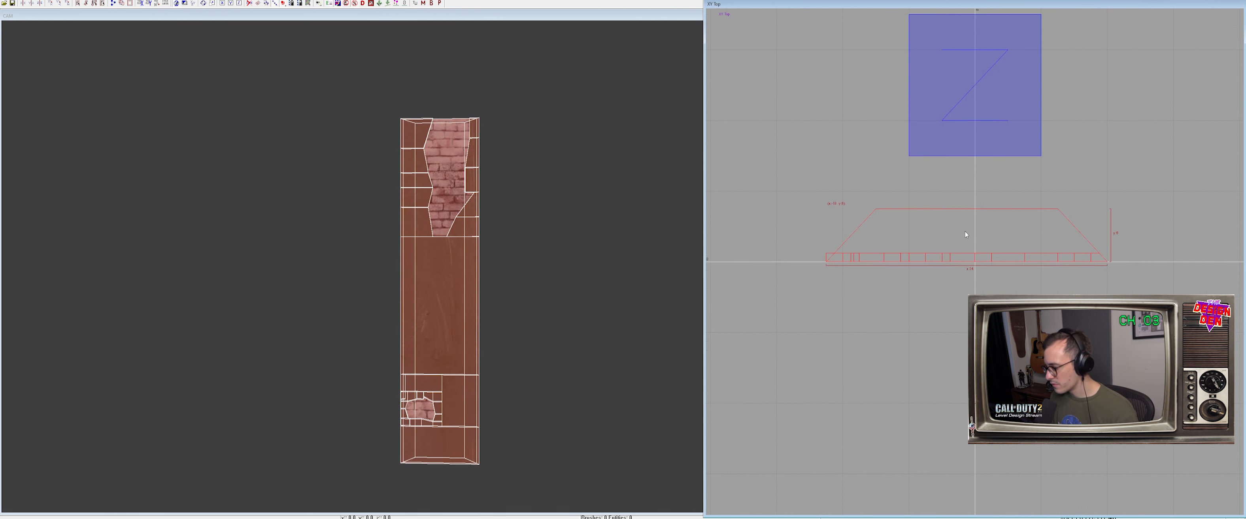
pyautogui.scroll(2, 1034, 215)
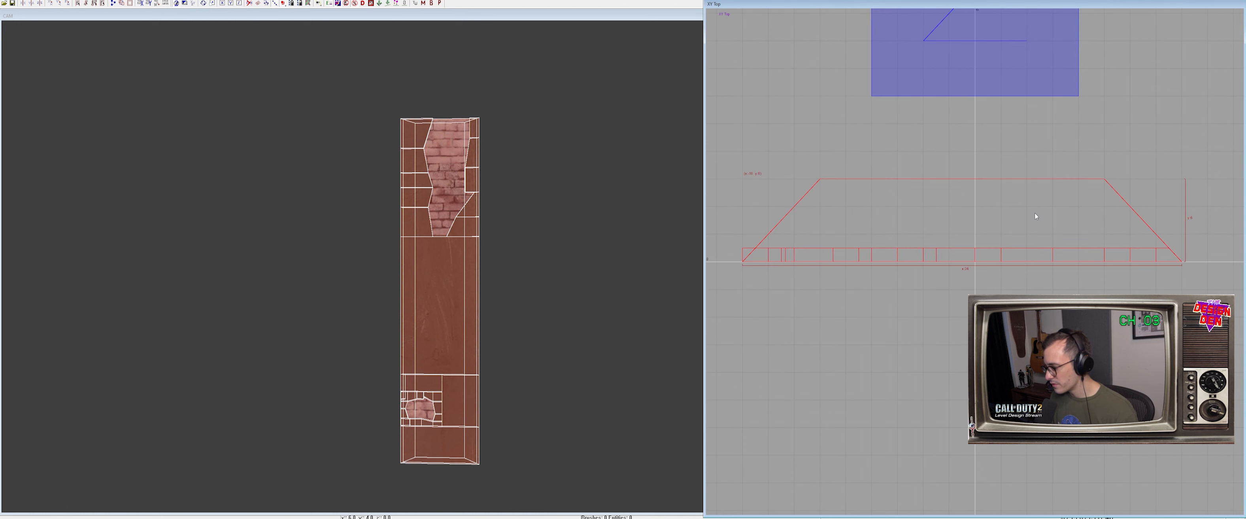
pyautogui.moveTo(1015, 232); pyautogui.dragTo(1021, 233)
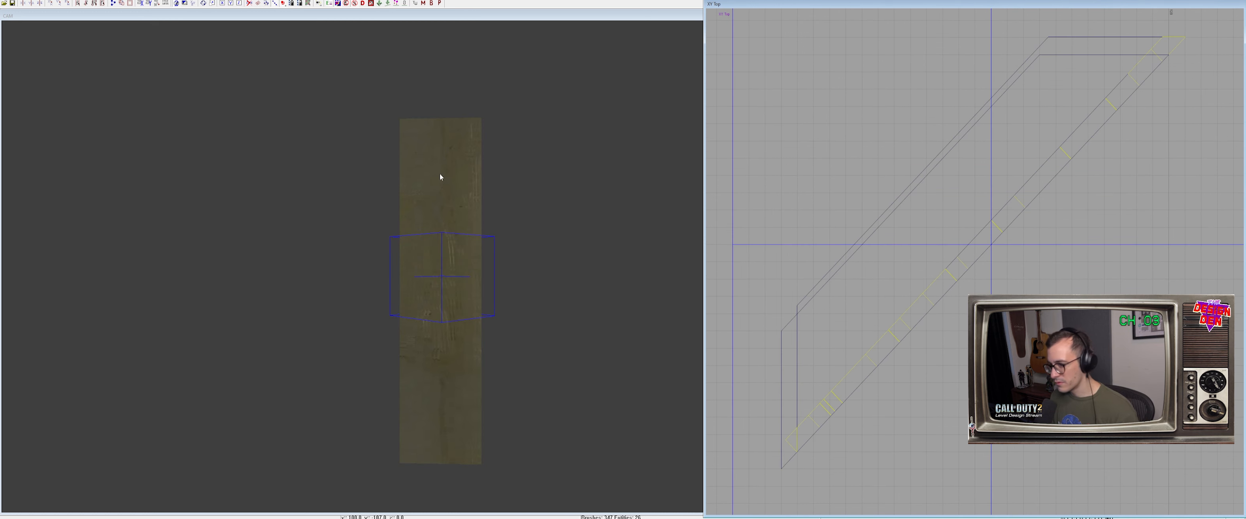
# Move the prefab in the top view until its outline lines up with the chamfered corner wall
pyautogui.keyDown('shift'); pyautogui.click(441, 174); pyautogui.keyUp('shift')
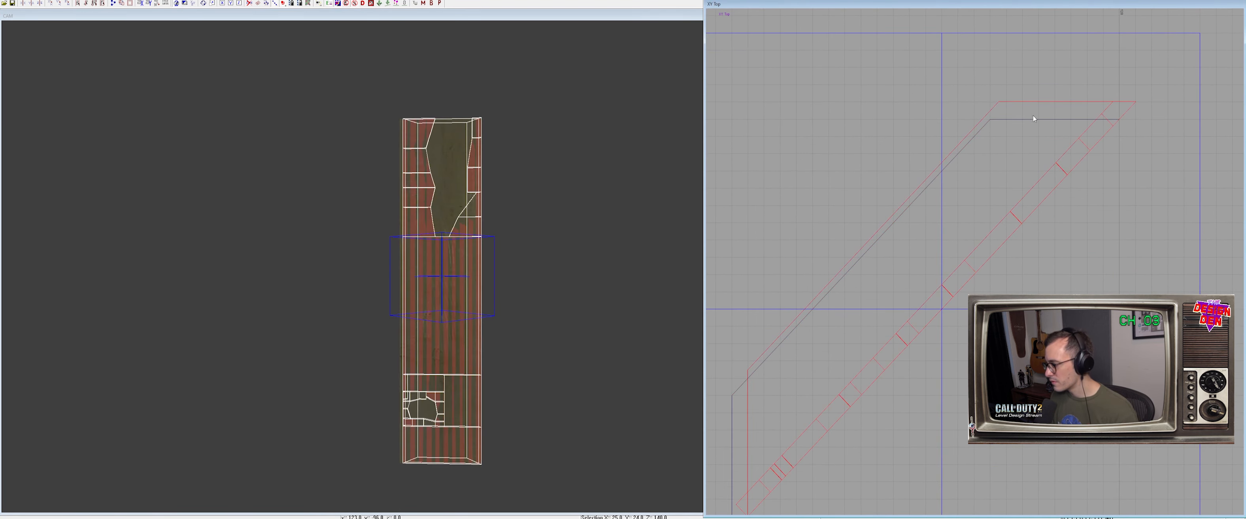
pyautogui.keyDown('shift'); pyautogui.click(1034, 139); pyautogui.keyUp('shift')
pyautogui.moveTo(1035, 138); pyautogui.dragTo(1031, 140)
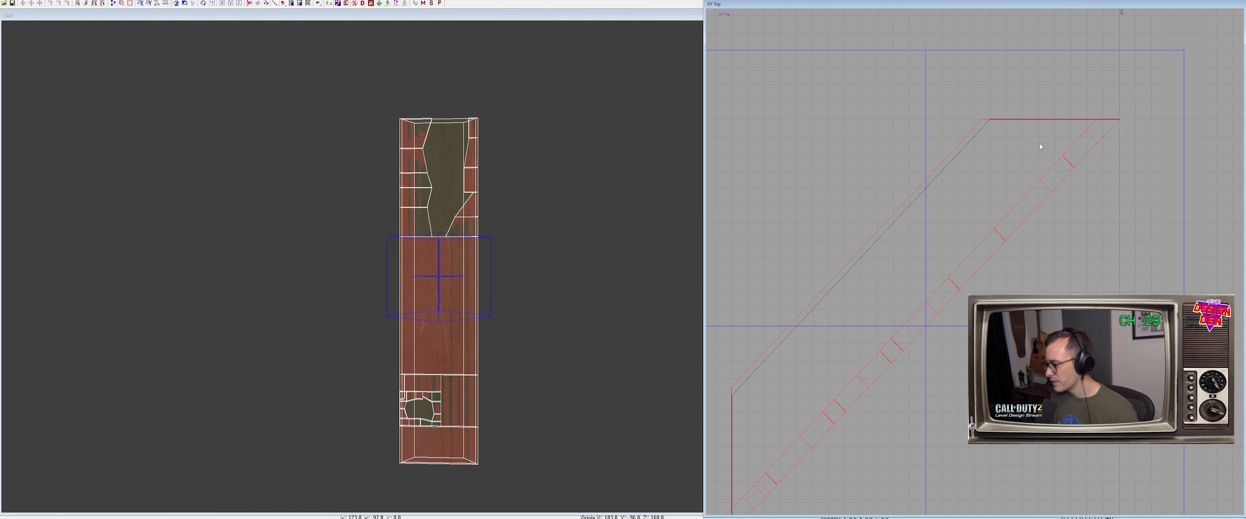
# Remove the original corner wall brush that overlaps the prefab and bring the rest of the map back into view
pyautogui.keyDown('ctrl'); pyautogui.moveTo(450, 315); pyautogui.dragTo(448, 299, button='right'); pyautogui.keyUp('ctrl')
pyautogui.hotkey('ctrl', 'Tab')
pyautogui.moveTo(940, 270); pyautogui.dragTo(890, 415, button='right')
pyautogui.hotkey('ctrl', 'Tab')
pyautogui.scroll(4, 930, 217)
pyautogui.moveTo(591, 288)
pyautogui.mouseDown(button='right')
pyautogui.moveTo(537, 241)
pyautogui.moveTo(503, 270)
pyautogui.moveTo(492, 233)
pyautogui.mouseUp(button='right')
pyautogui.press('Escape')
pyautogui.keyDown('shift'); pyautogui.click(489, 127); pyautogui.keyUp('shift')
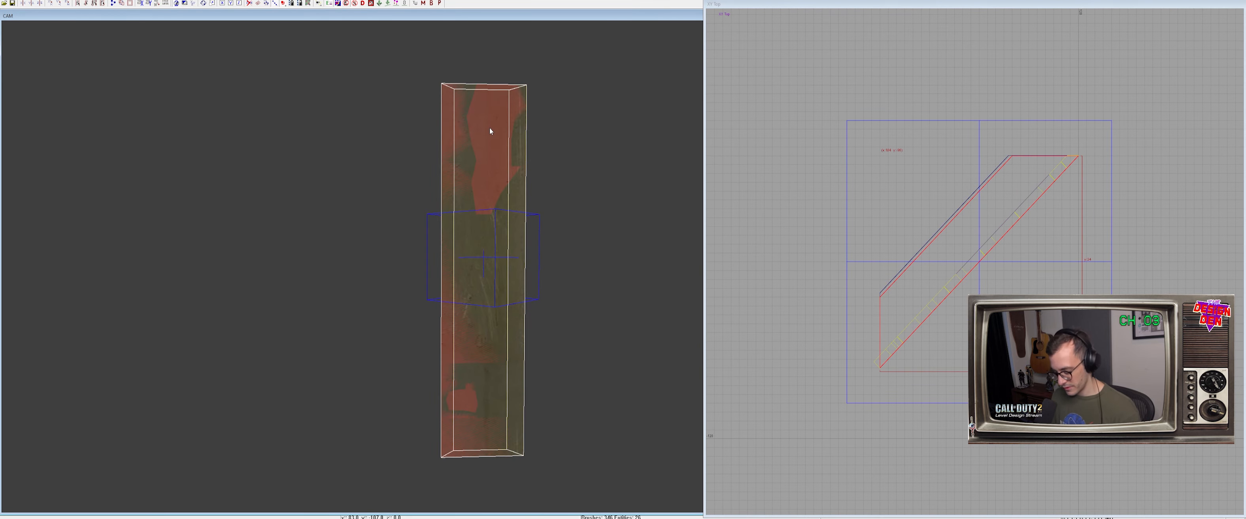
pyautogui.press('Escape')
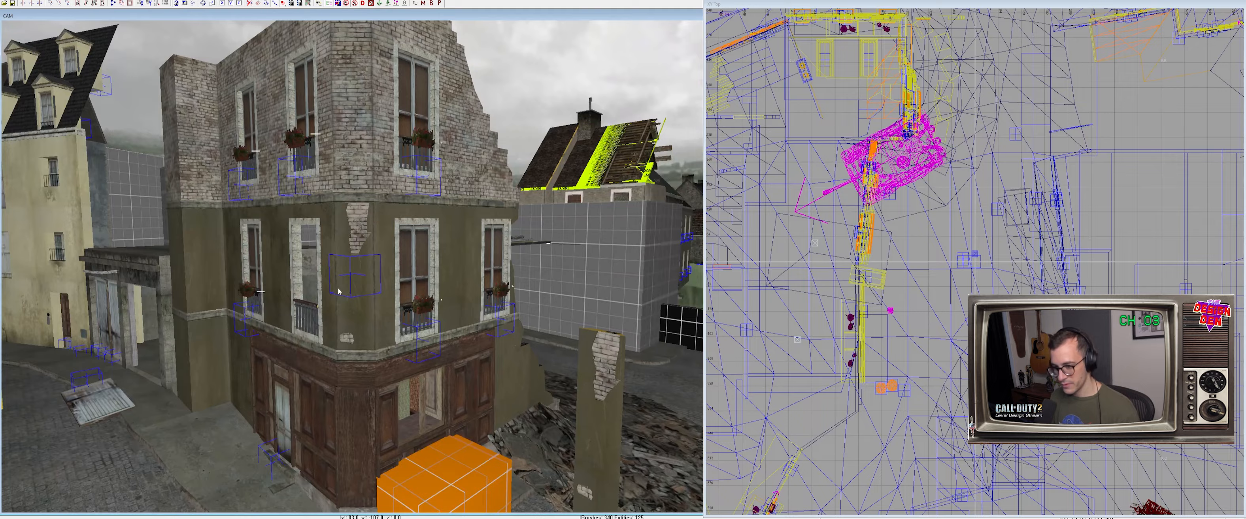
# Check from close up how the panel prefab sits on the building's corner
pyautogui.keyDown('shift'); pyautogui.click(338, 291); pyautogui.keyUp('shift')
pyautogui.moveTo(338, 291)
pyautogui.mouseDown(button='right')
pyautogui.moveTo(444, 261)
pyautogui.moveTo(425, 218)
pyautogui.moveTo(326, 169)
pyautogui.moveTo(320, 208)
pyautogui.moveTo(372, 218)
pyautogui.moveTo(503, 311)
pyautogui.mouseUp(button='right')
pyautogui.press('Escape')
pyautogui.keyDown('shift'); pyautogui.click(443, 261); pyautogui.keyUp('shift')
pyautogui.hotkey('shift', 'e')
pyautogui.keyDown('shift'); pyautogui.click(311, 145); pyautogui.keyUp('shift')
pyautogui.keyDown('shift'); pyautogui.click(312, 145); pyautogui.keyUp('shift')
pyautogui.keyDown('shift'); pyautogui.click(311, 156); pyautogui.keyUp('shift')
pyautogui.press('Escape')
# Delete the original stand-alone wall panel left beside the building
pyautogui.scroll(-3, 999, 279)
pyautogui.hotkey('ctrl', 'Tab')
pyautogui.hotkey('ctrl', 'Tab')
pyautogui.hotkey('ctrl', 'Tab')
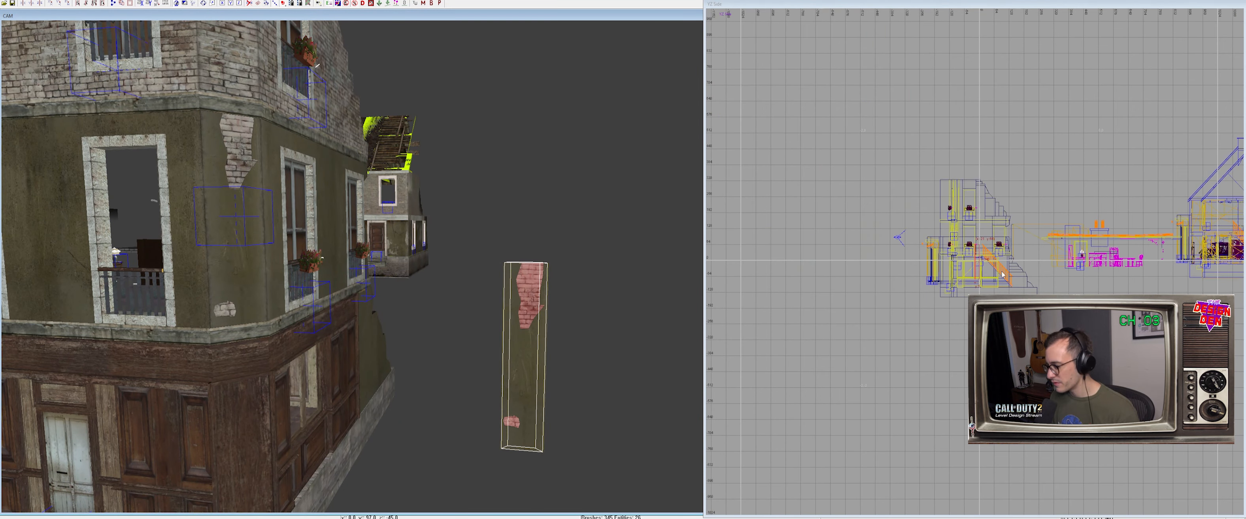
pyautogui.scroll(5, 927, 228)
pyautogui.press('Escape')
pyautogui.keyDown('shift'); pyautogui.click(975, 262); pyautogui.keyUp('shift')
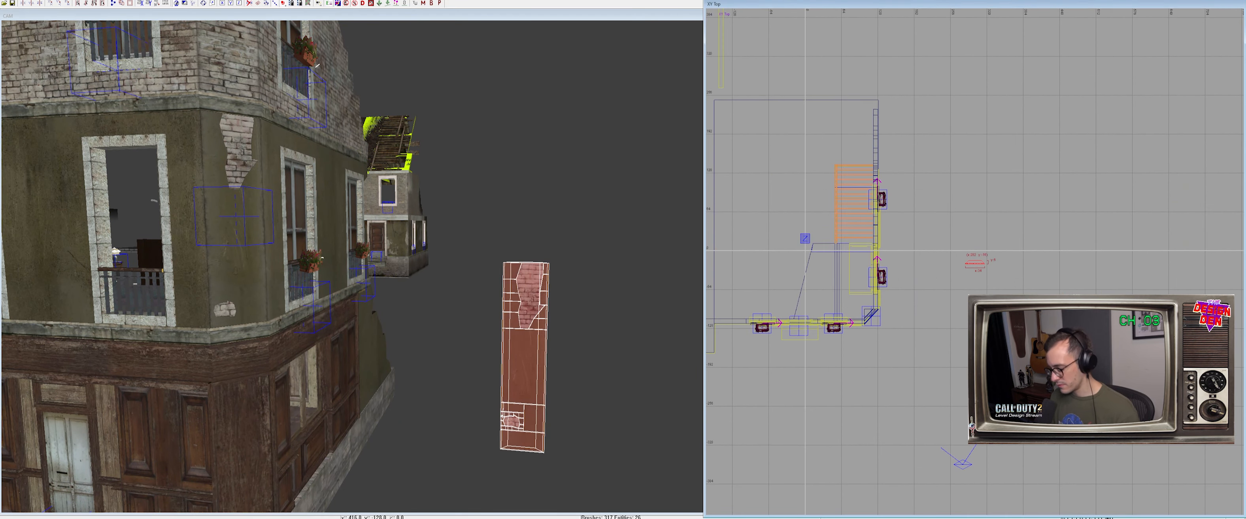
pyautogui.press('BackSpace')
# Transfer the dirt overlay mesh from the building's corner into the wall panel prefab by copying, deleting and pasting it
pyautogui.moveTo(330, 255)
pyautogui.mouseDown(button='right')
pyautogui.moveTo(310, 246)
pyautogui.moveTo(330, 256)
pyautogui.mouseUp(button='right')
pyautogui.keyDown('shift'); pyautogui.click(329, 256); pyautogui.keyUp('shift')
pyautogui.keyDown('shift'); pyautogui.click(294, 217); pyautogui.keyUp('shift')
pyautogui.press('Escape')
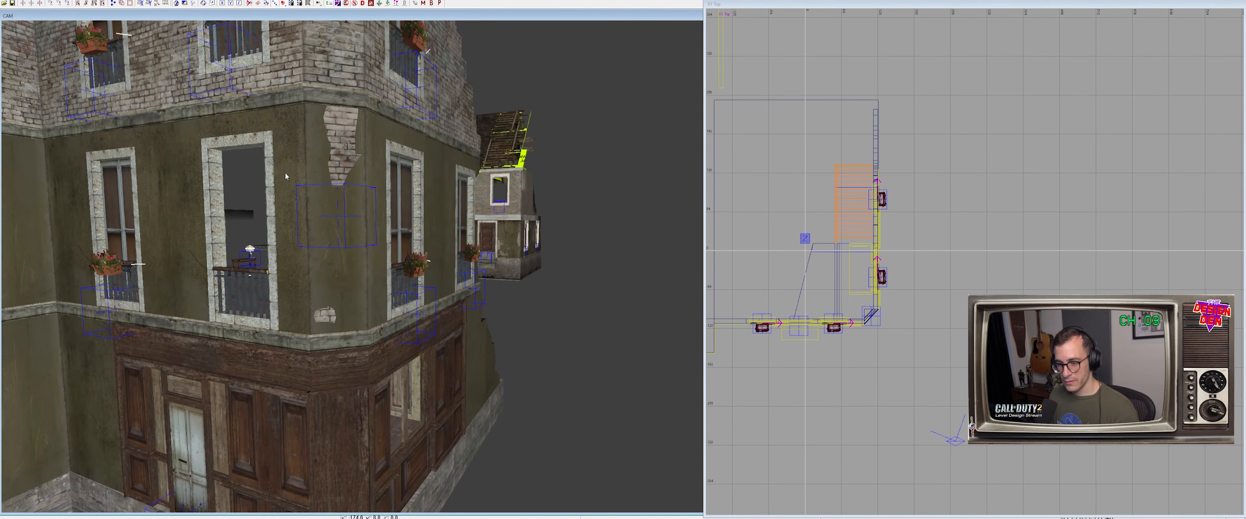
pyautogui.keyDown('shift'); pyautogui.click(287, 173); pyautogui.keyUp('shift')
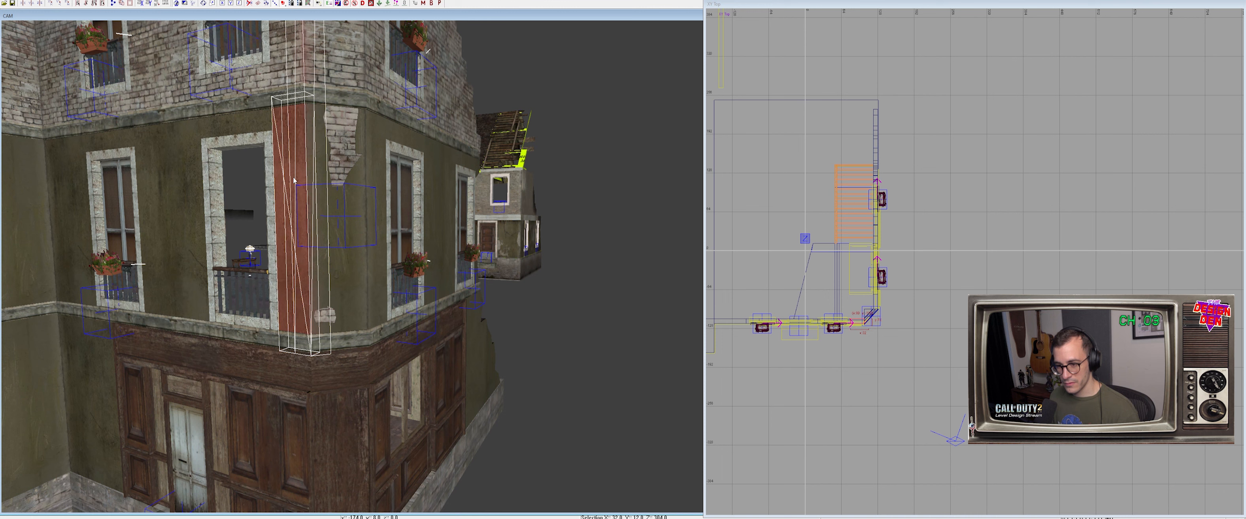
pyautogui.press('BackSpace')
pyautogui.press('Escape')
pyautogui.keyDown('shift'); pyautogui.click(341, 227); pyautogui.keyUp('shift')
pyautogui.hotkey('ctrl', 'e')
pyautogui.hotkey('ctrl', 'v')
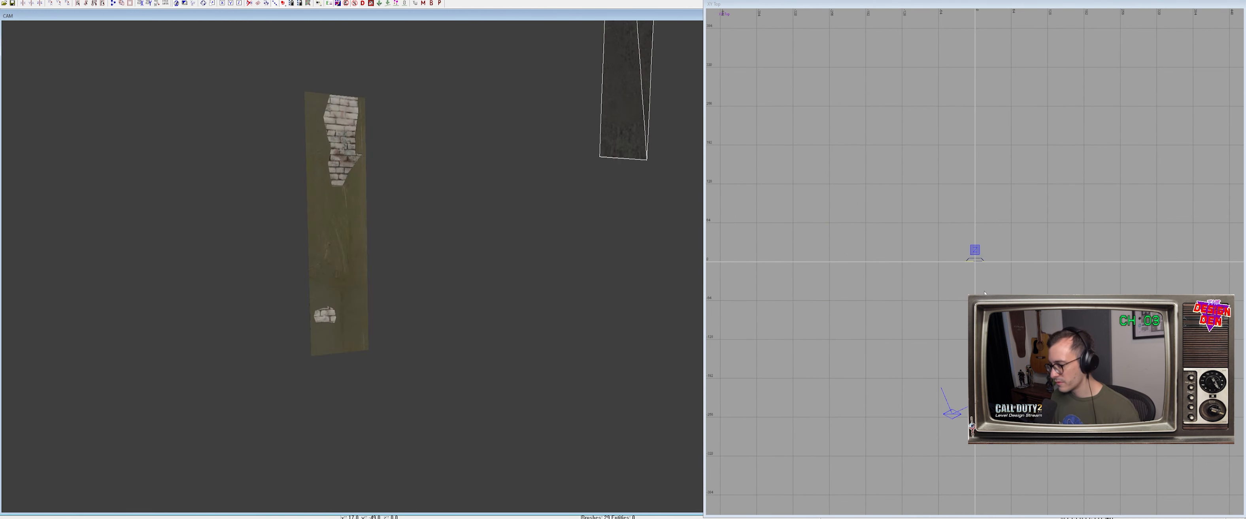
# Position the pasted dirt overlay over the front face of the wall panel, matching its height
pyautogui.moveTo(1051, 359); pyautogui.dragTo(937, 281)
pyautogui.scroll(11, 969, 253)
pyautogui.moveTo(354, 275)
pyautogui.mouseDown(button='right')
pyautogui.moveTo(354, 242)
pyautogui.moveTo(408, 264)
pyautogui.mouseUp(button='right')
pyautogui.hotkey('ctrl', 'Tab')
pyautogui.scroll(-7, 909, 244)
pyautogui.moveTo(948, 193); pyautogui.dragTo(946, 338)
pyautogui.moveTo(413, 264); pyautogui.dragTo(450, 277, button='right')
pyautogui.moveTo(449, 277); pyautogui.dragTo(508, 298)
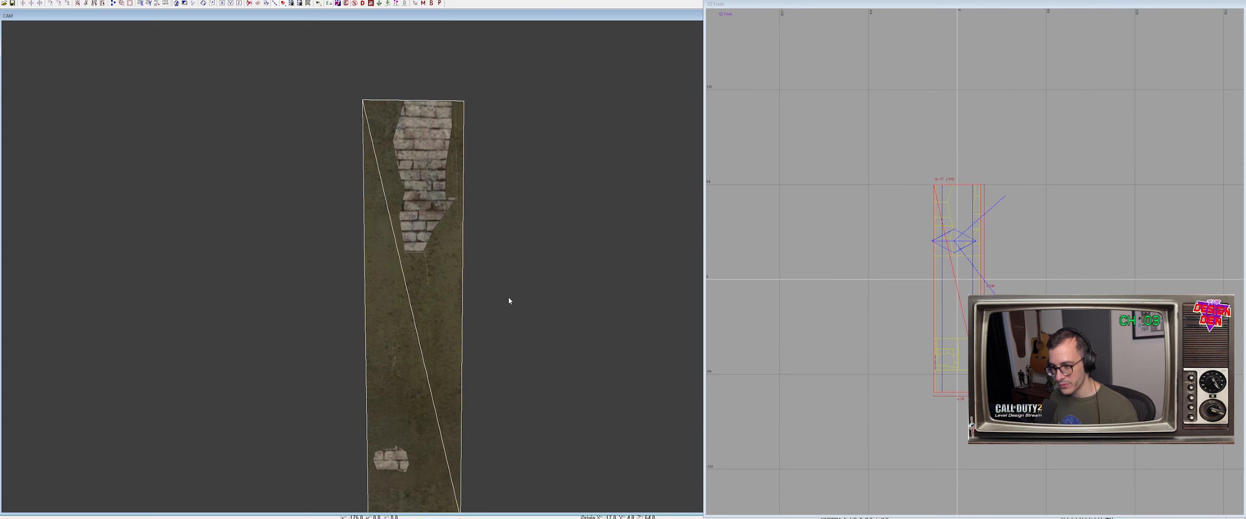
# Split the dirt overlay horizontally into an upper and a lower piece at about mid-height
pyautogui.moveTo(1000, 265); pyautogui.dragTo(983, 273, button='right')
pyautogui.press('v')
pyautogui.moveTo(950, 164); pyautogui.dragTo(990, 411)
pyautogui.hotkey('shift', 'x')
pyautogui.scroll(3, 925, 326)
pyautogui.moveTo(921, 336); pyautogui.dragTo(952, 217, button='right')
pyautogui.keyDown('ctrl'); pyautogui.moveTo(508, 298); pyautogui.dragTo(495, 333, button='right'); pyautogui.keyUp('ctrl')
pyautogui.click(1077, 277)
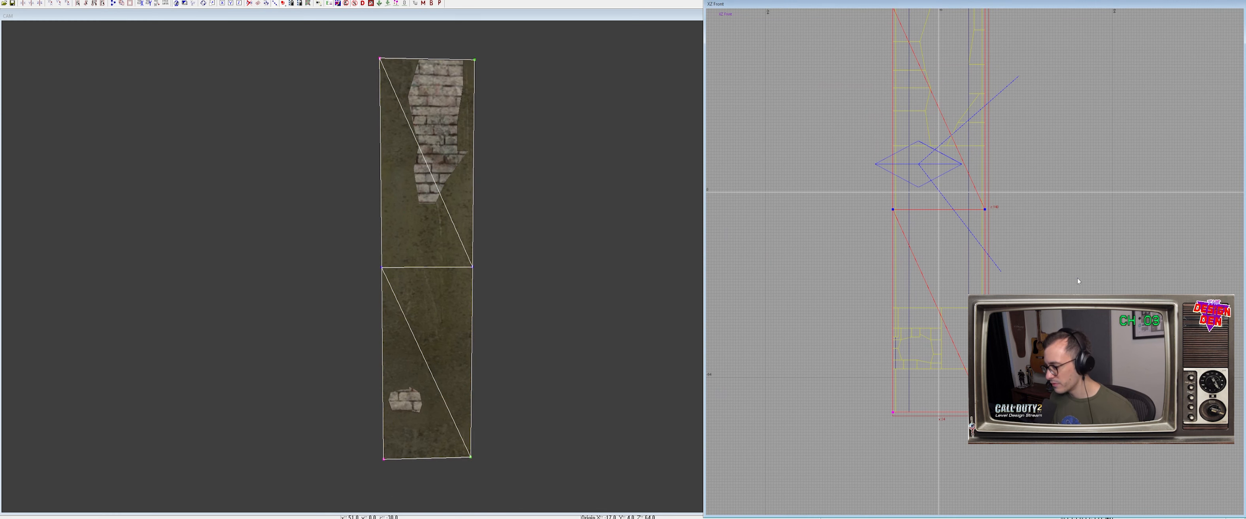
# Shrink the lower overlay piece so it covers only the plaster to the right of the small brick hole and below
pyautogui.press('Escape')
pyautogui.keyDown('shift'); pyautogui.click(439, 313); pyautogui.keyUp('shift')
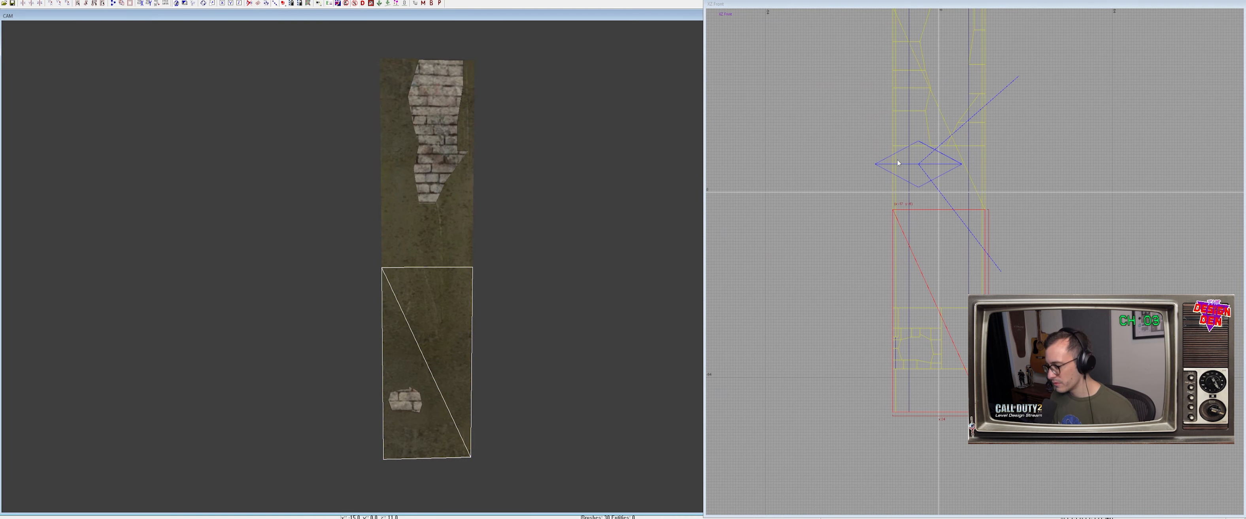
pyautogui.moveTo(927, 182); pyautogui.dragTo(930, 287)
pyautogui.moveTo(895, 316); pyautogui.dragTo(884, 264, button='right')
pyautogui.scroll(3, 895, 319)
pyautogui.moveTo(768, 346); pyautogui.dragTo(863, 346)
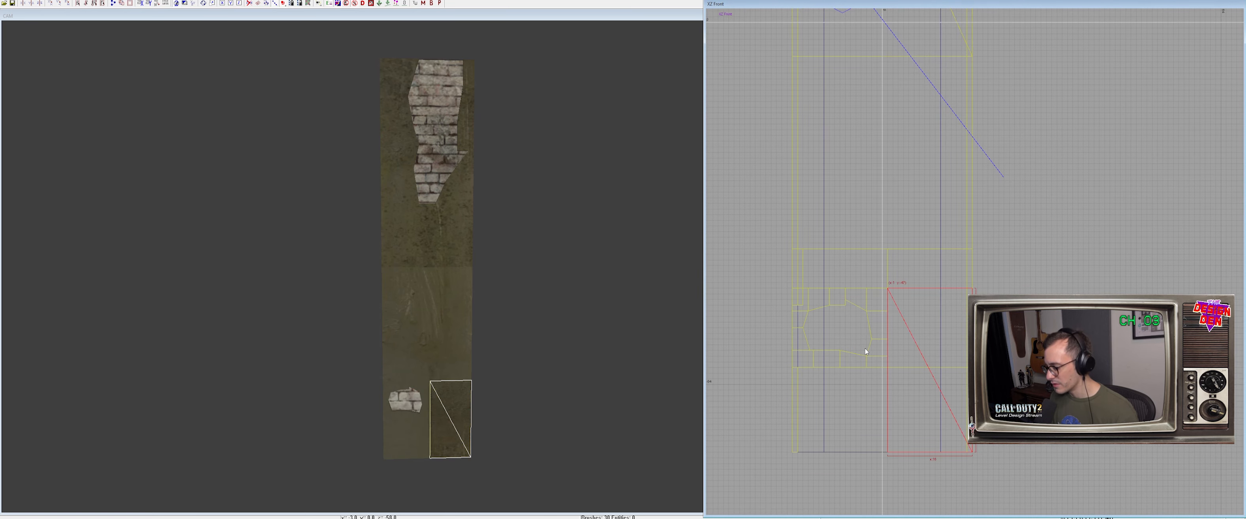
pyautogui.keyDown('ctrl'); pyautogui.moveTo(536, 337); pyautogui.dragTo(527, 359, button='right'); pyautogui.keyUp('ctrl')
pyautogui.scroll(2, 536, 338)
pyautogui.moveTo(880, 394); pyautogui.dragTo(885, 352, button='right')
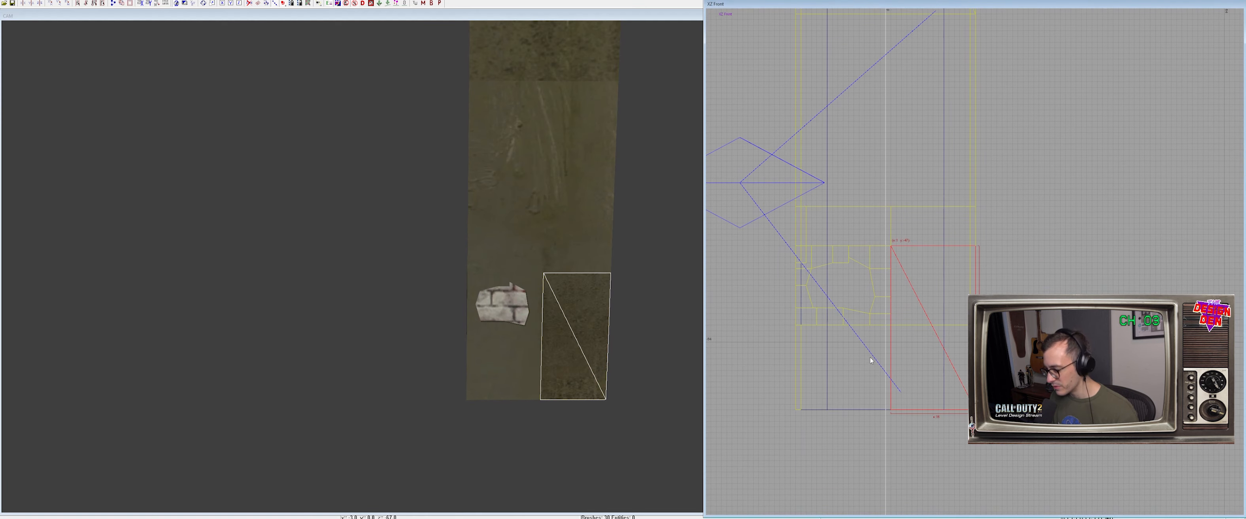
# Duplicate the small overlay piece and place the copy beside it, over the small brick hole
pyautogui.press('space')
pyautogui.moveTo(947, 350); pyautogui.dragTo(857, 344)
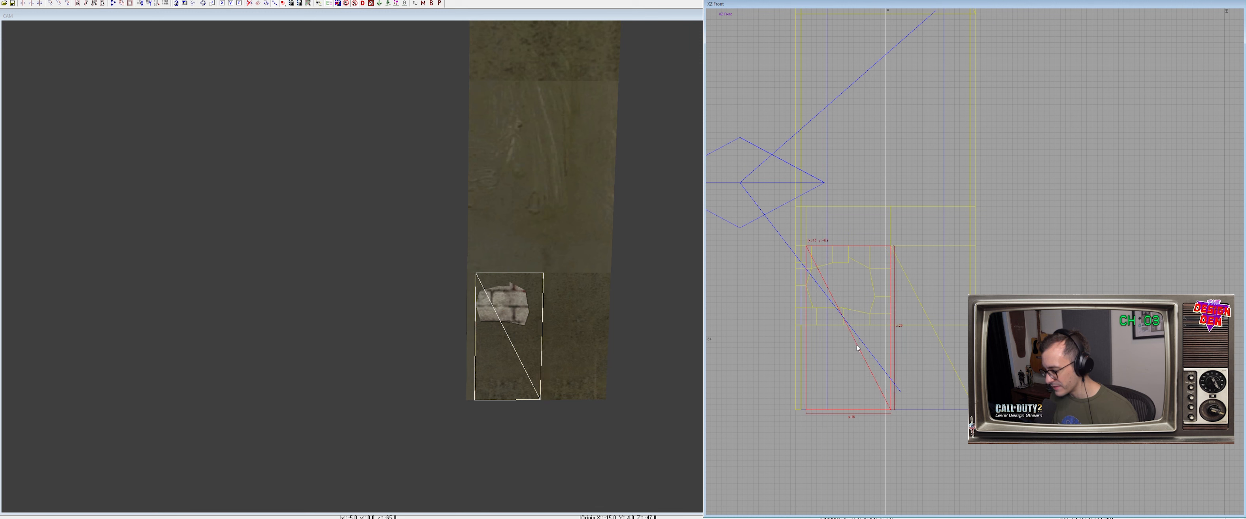
pyautogui.scroll(2, 528, 368)
pyautogui.keyDown('ctrl'); pyautogui.moveTo(528, 368); pyautogui.dragTo(533, 379, button='right'); pyautogui.keyUp('ctrl')
# Split the copied overlay piece horizontally and align the dividing edge with the brush edge just below the brick hole
pyautogui.moveTo(407, 307); pyautogui.dragTo(394, 266)
pyautogui.moveTo(473, 119); pyautogui.dragTo(648, 413)
pyautogui.hotkey('shift', 'x')
pyautogui.moveTo(384, 225); pyautogui.dragTo(568, 264)
pyautogui.scroll(3, 865, 324)
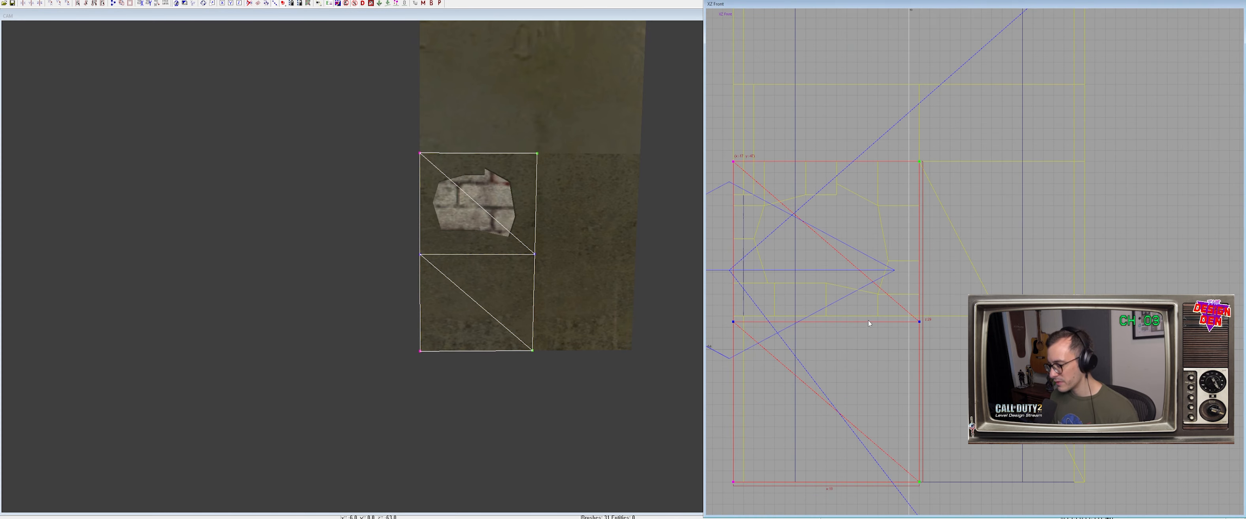
pyautogui.moveTo(885, 347); pyautogui.dragTo(885, 341)
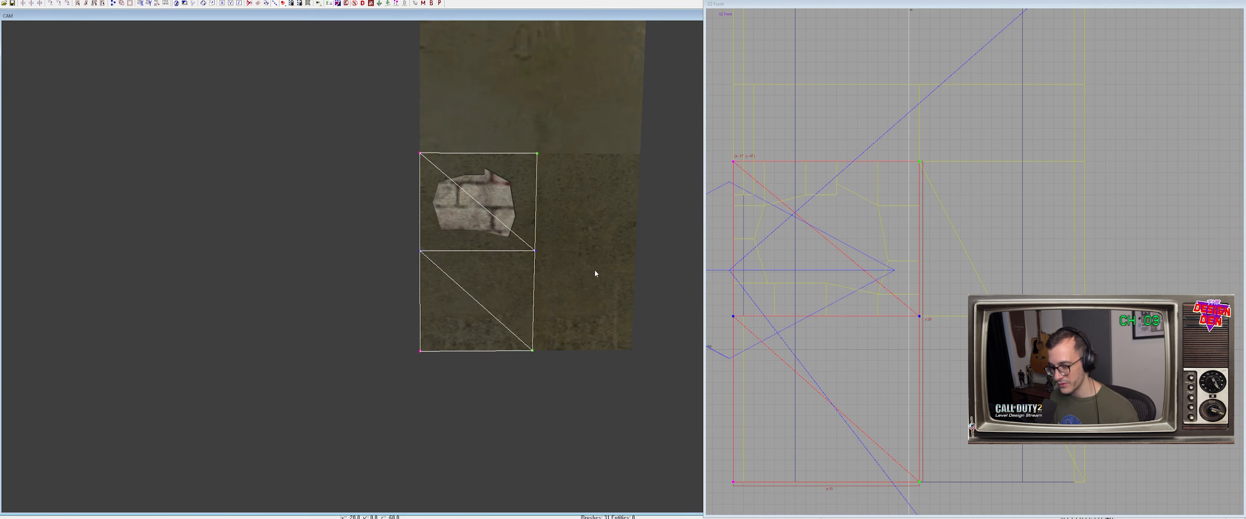
# Delete the overlay piece that covers the small brick hole
pyautogui.press('Escape')
pyautogui.keyDown('shift'); pyautogui.click(467, 213); pyautogui.keyUp('shift')
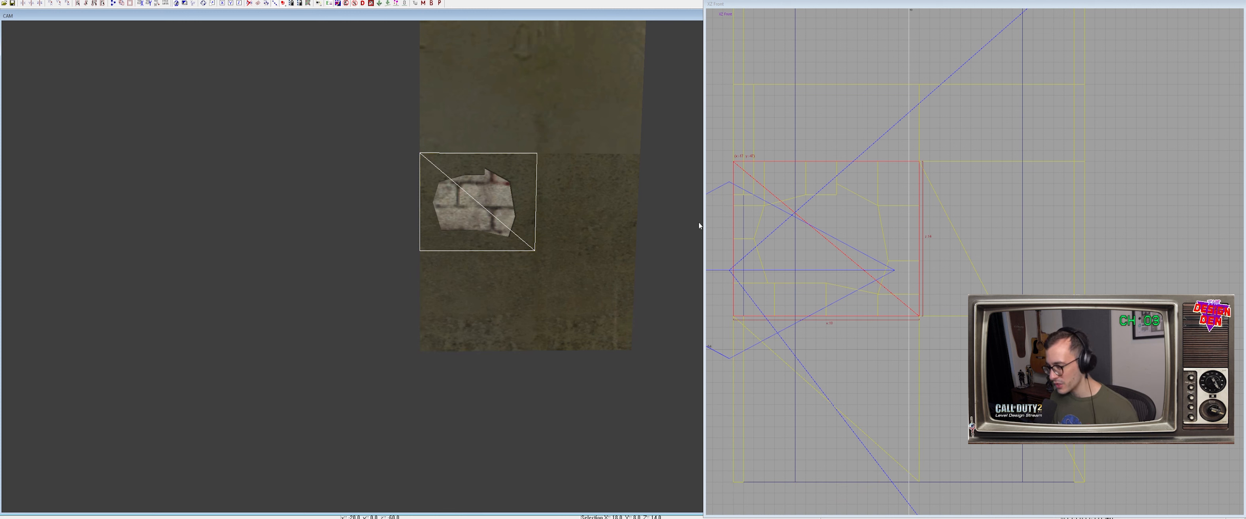
pyautogui.press('Escape')
# Realign the dirt texture on both overlay pieces beside and below the small brick hole together
pyautogui.keyDown('shift'); pyautogui.click(556, 269); pyautogui.keyUp('shift')
pyautogui.keyDown('shift'); pyautogui.click(565, 254); pyautogui.keyUp('shift')
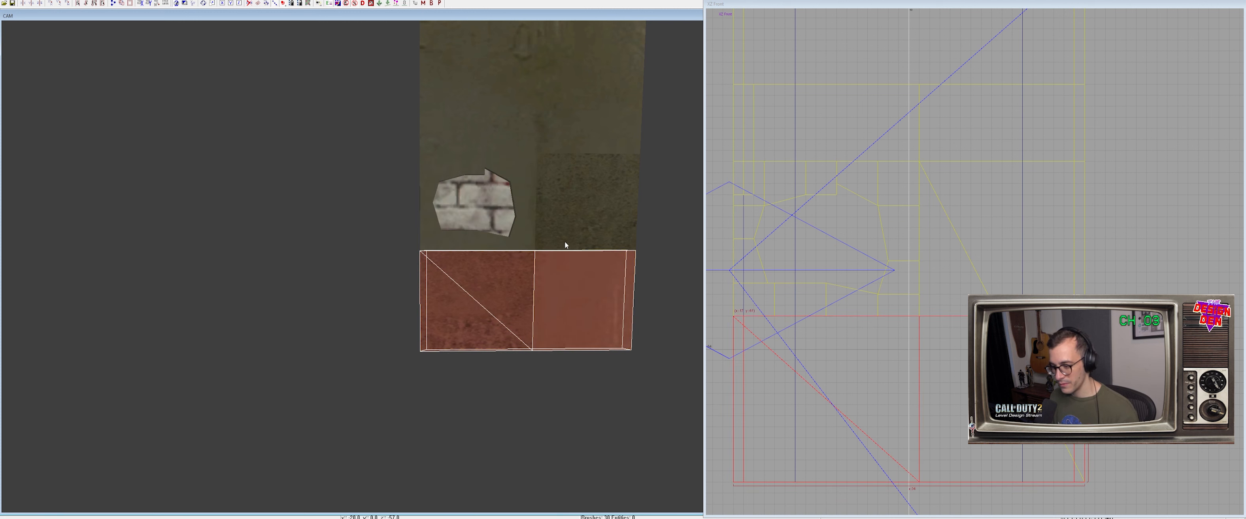
pyautogui.keyDown('shift'); pyautogui.click(565, 245); pyautogui.keyUp('shift')
pyautogui.keyDown('shift'); pyautogui.click(557, 266); pyautogui.keyUp('shift')
pyautogui.keyDown('shift'); pyautogui.click(544, 250); pyautogui.keyUp('shift')
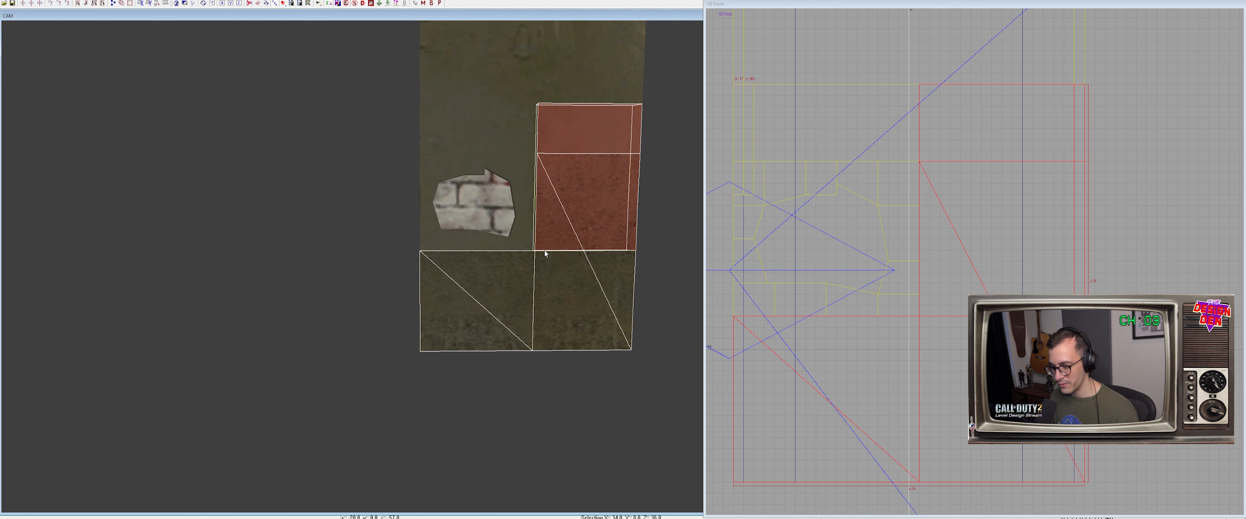
pyautogui.keyDown('shift'); pyautogui.click(591, 128); pyautogui.keyUp('shift')
pyautogui.keyDown('shift'); pyautogui.click(525, 243); pyautogui.keyUp('shift')
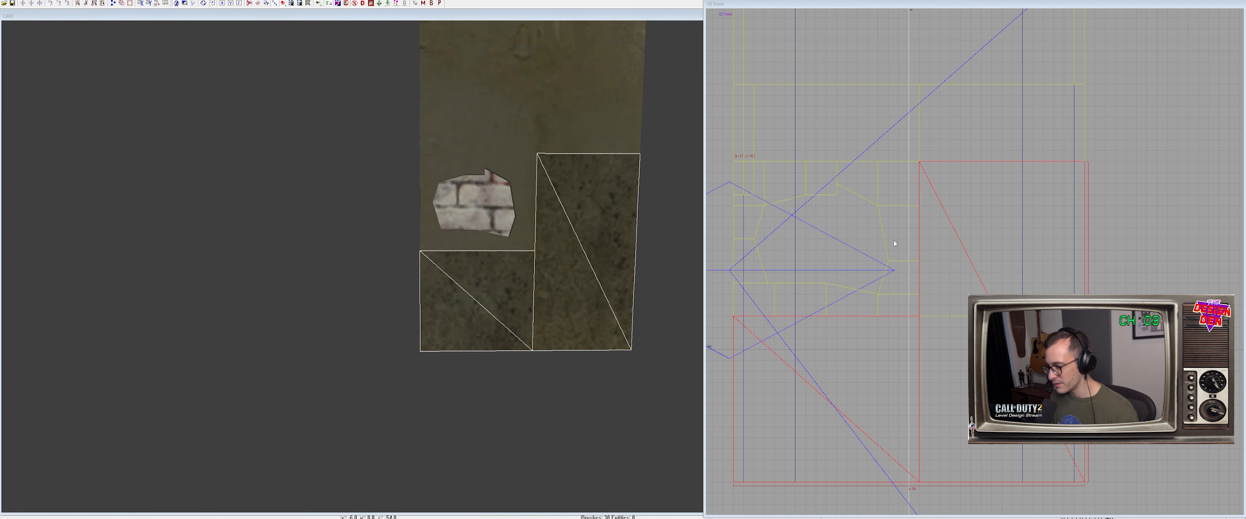
pyautogui.moveTo(503, 317); pyautogui.dragTo(496, 317, button='right')
pyautogui.press('Escape')
pyautogui.keyDown('shift'); pyautogui.click(508, 283); pyautogui.keyUp('shift')
pyautogui.keyDown('shift'); pyautogui.click(568, 278); pyautogui.keyUp('shift')
pyautogui.keyDown('shift'); pyautogui.click(563, 237); pyautogui.keyUp('shift')
pyautogui.keyDown('shift'); pyautogui.click(559, 275); pyautogui.keyUp('shift')
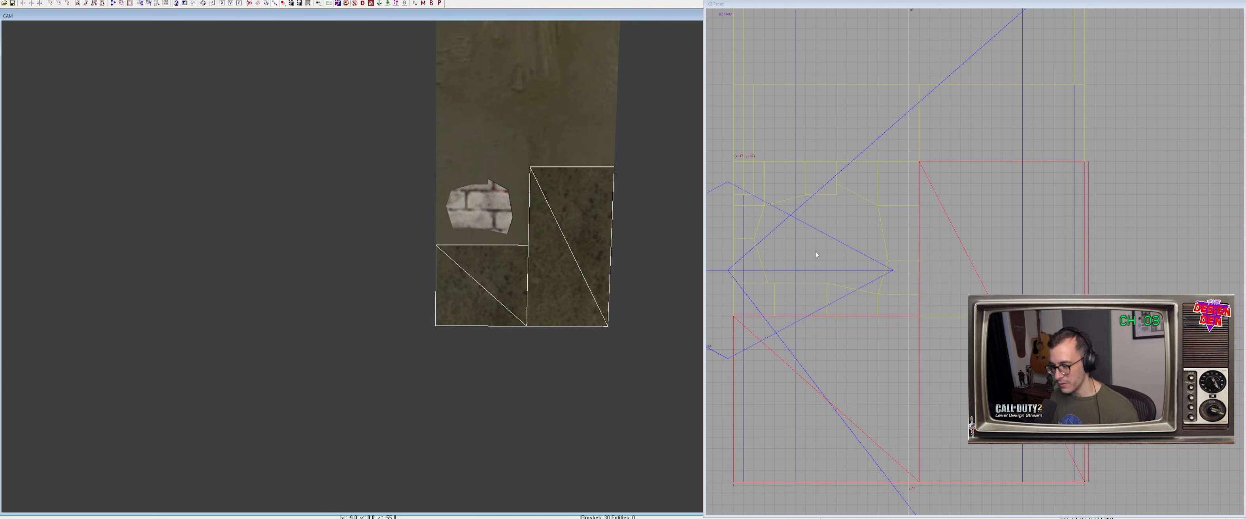
pyautogui.hotkey('ctrl', 'shift', 'n')
pyautogui.hotkey('ctrl', 'shift', 'n')
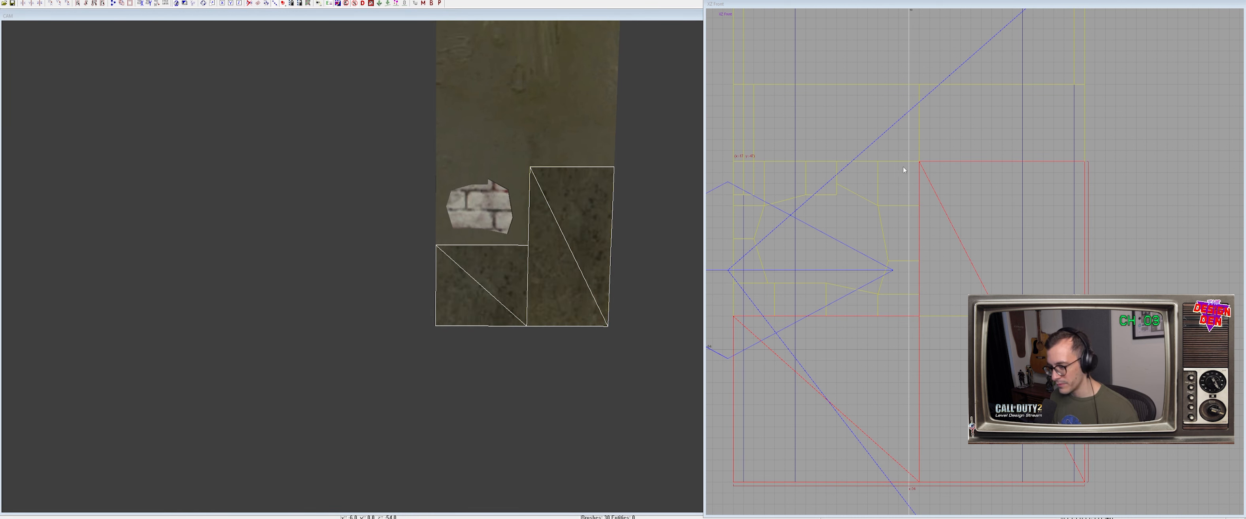
# Realign the dirt texture on the overlay piece below the small brick hole on its own
pyautogui.moveTo(500, 314); pyautogui.dragTo(500, 299, button='right')
pyautogui.press('Escape')
pyautogui.keyDown('shift'); pyautogui.click(459, 282); pyautogui.keyUp('shift')
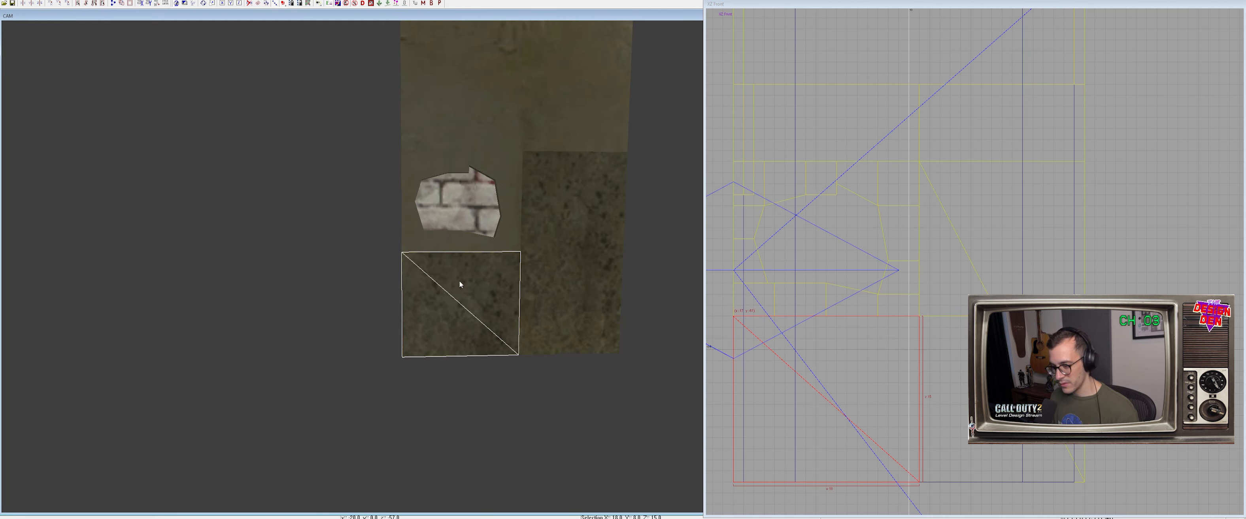
pyautogui.hotkey('ctrl', 'shift', 'n')
pyautogui.hotkey('ctrl', 'shift', 'n')
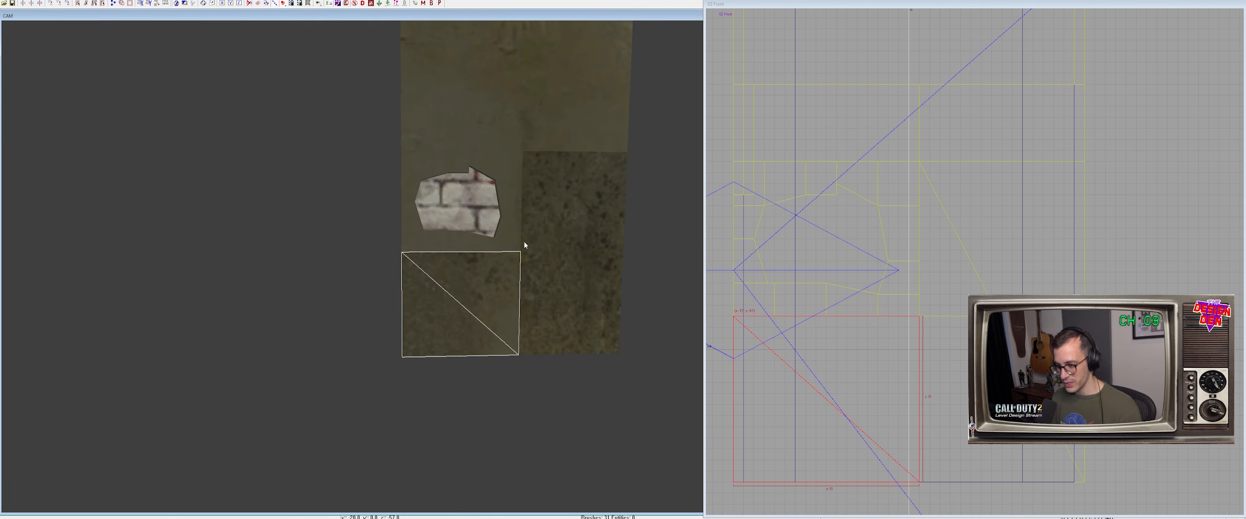
# Realign the dirt texture on the tall overlay piece to the right of the small brick hole
pyautogui.press('Escape')
pyautogui.keyDown('shift'); pyautogui.click(566, 247); pyautogui.keyUp('shift')
pyautogui.press('Escape')
pyautogui.keyDown('shift'); pyautogui.click(551, 237); pyautogui.keyUp('shift')
pyautogui.keyDown('shift'); pyautogui.click(555, 142); pyautogui.keyUp('shift')
pyautogui.keyDown('shift'); pyautogui.click(562, 140); pyautogui.keyUp('shift')
pyautogui.hotkey('ctrl', 'shift', 'n')
pyautogui.hotkey('ctrl', 'shift', 'n')
pyautogui.press('Escape')
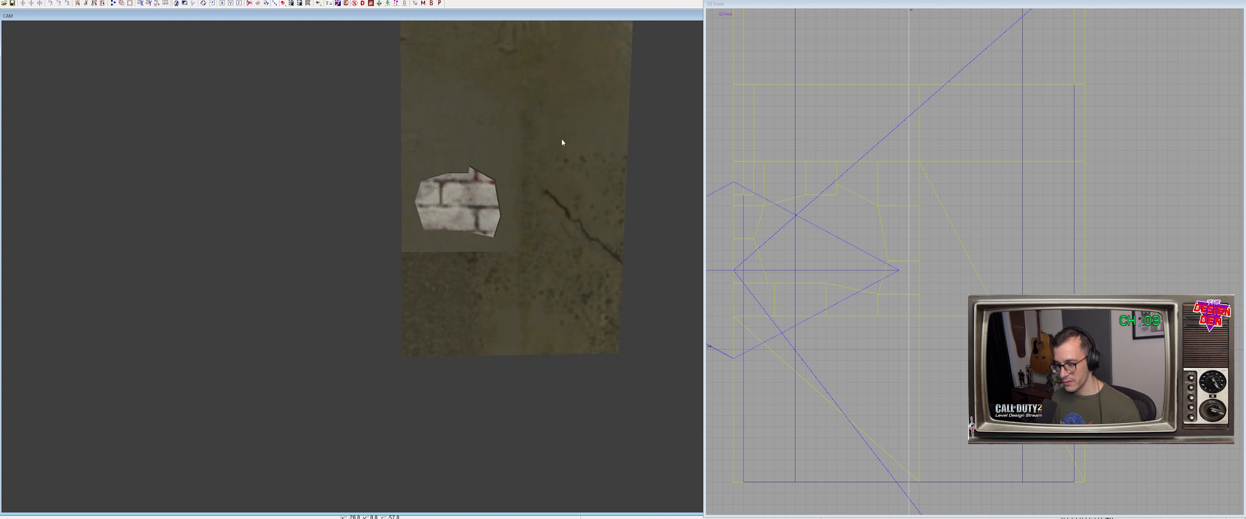
# Duplicate the tall overlay piece and move the copy up above the small brick hole
pyautogui.moveTo(517, 208)
pyautogui.mouseDown(button='right')
pyautogui.moveTo(517, 242)
pyautogui.moveTo(517, 174)
pyautogui.mouseUp(button='right')
pyautogui.keyDown('shift'); pyautogui.click(548, 293); pyautogui.keyUp('shift')
pyautogui.keyDown('shift'); pyautogui.click(562, 348); pyautogui.keyUp('shift')
pyautogui.keyDown('shift'); pyautogui.click(573, 243); pyautogui.keyUp('shift')
pyautogui.scroll(-3, 972, 249)
pyautogui.press('4')
pyautogui.press('space')
pyautogui.moveTo(1002, 290); pyautogui.dragTo(964, 99)
# Stretch the copied overlay piece to the panel's full width and up to the lower edge of the upper overlay piece
pyautogui.press('1')
pyautogui.moveTo(995, 164); pyautogui.dragTo(1001, 184)
pyautogui.moveTo(1001, 184); pyautogui.dragTo(1057, 262, button='right')
pyautogui.moveTo(930, 170); pyautogui.dragTo(821, 166)
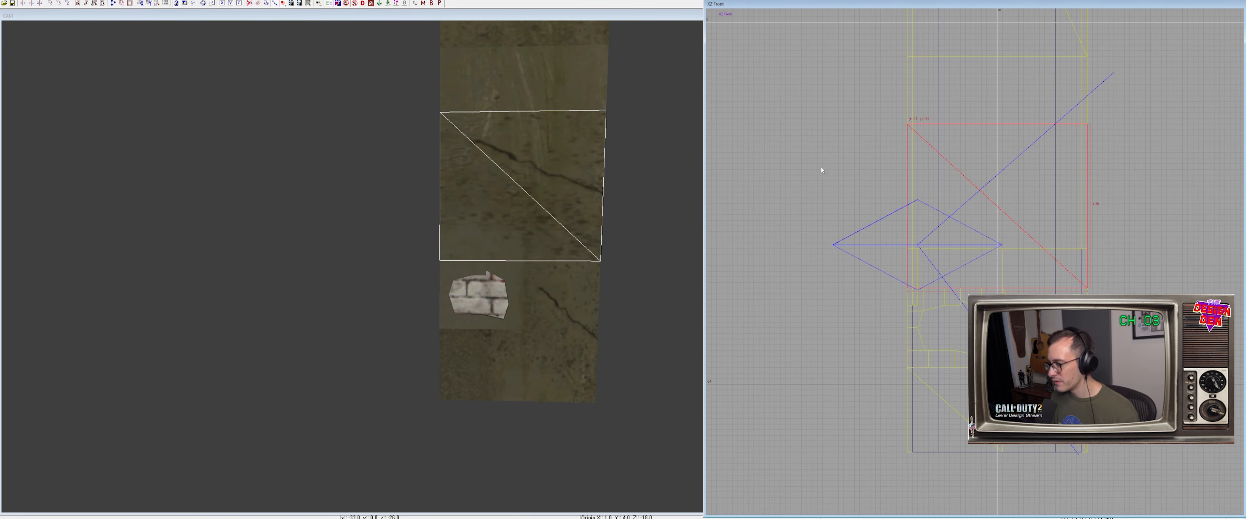
pyautogui.moveTo(617, 175); pyautogui.dragTo(586, 232, button='right')
pyautogui.moveTo(995, 74); pyautogui.dragTo(966, 129, button='right')
pyautogui.moveTo(966, 129); pyautogui.dragTo(966, 61)
pyautogui.moveTo(623, 117); pyautogui.dragTo(555, 161, button='right')
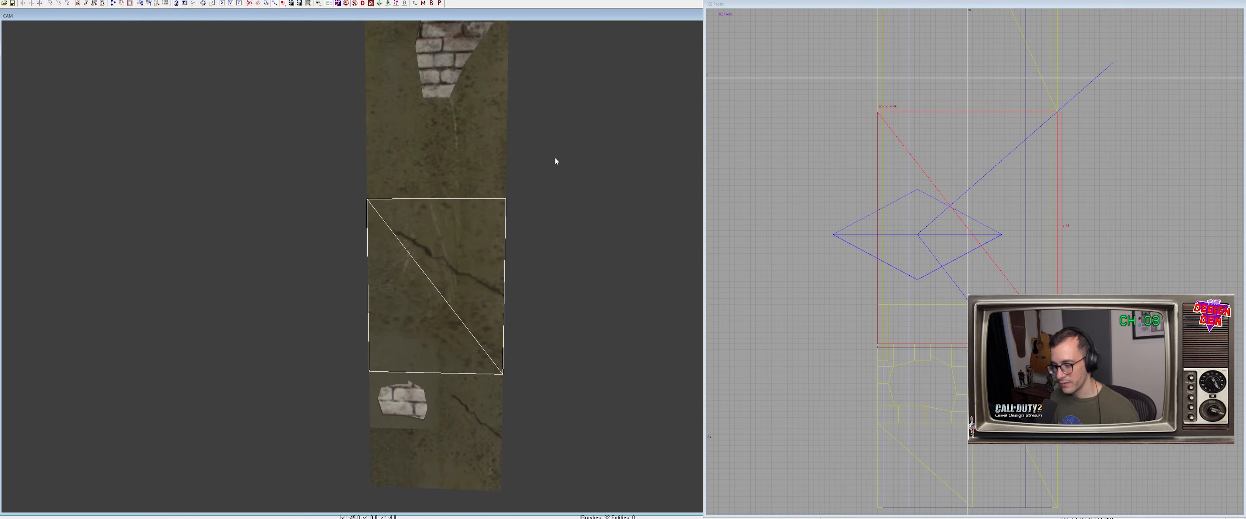
# Apply natural texture mapping to the middle overlay piece
pyautogui.click(864, 164)
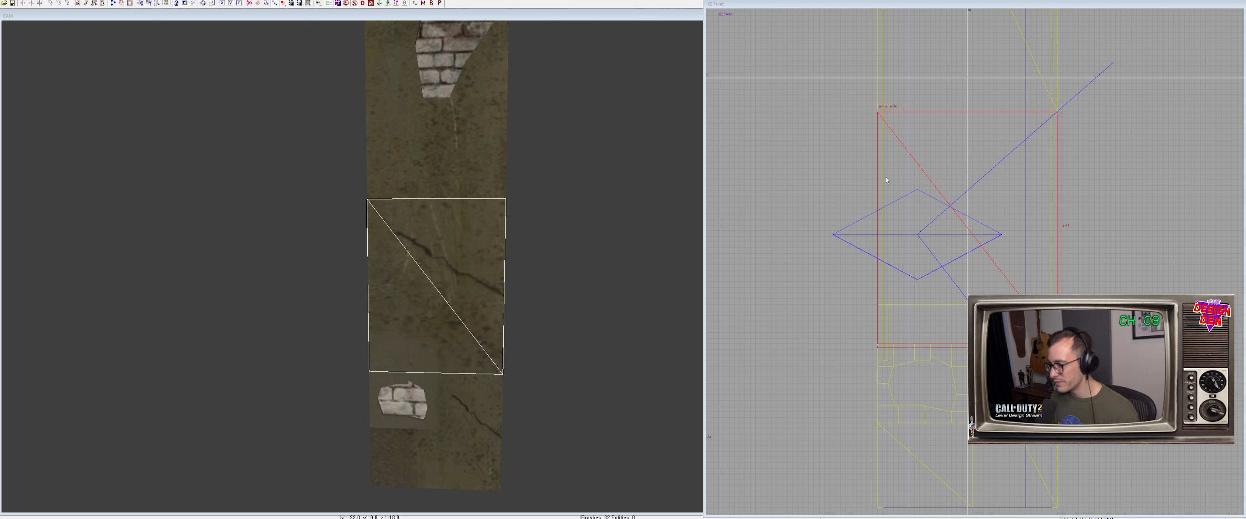
pyautogui.hotkey('ctrl', 'n')
pyautogui.moveTo(601, 222); pyautogui.dragTo(548, 179, button='right')
pyautogui.keyDown('shift'); pyautogui.click(548, 179); pyautogui.keyUp('shift')
pyautogui.keyDown('shift'); pyautogui.click(555, 186); pyautogui.keyUp('shift')
pyautogui.keyDown('shift'); pyautogui.click(554, 240); pyautogui.keyUp('shift')
pyautogui.keyDown('shift'); pyautogui.click(553, 237); pyautogui.keyUp('shift')
pyautogui.keyDown('shift'); pyautogui.click(554, 233); pyautogui.keyUp('shift')
pyautogui.press('Escape')
# Lower the upper overlay piece's top edge to the base of the large brick opening and apply natural texture mapping
pyautogui.scroll(-2, 492, 177)
pyautogui.keyDown('shift'); pyautogui.click(492, 180); pyautogui.keyUp('shift')
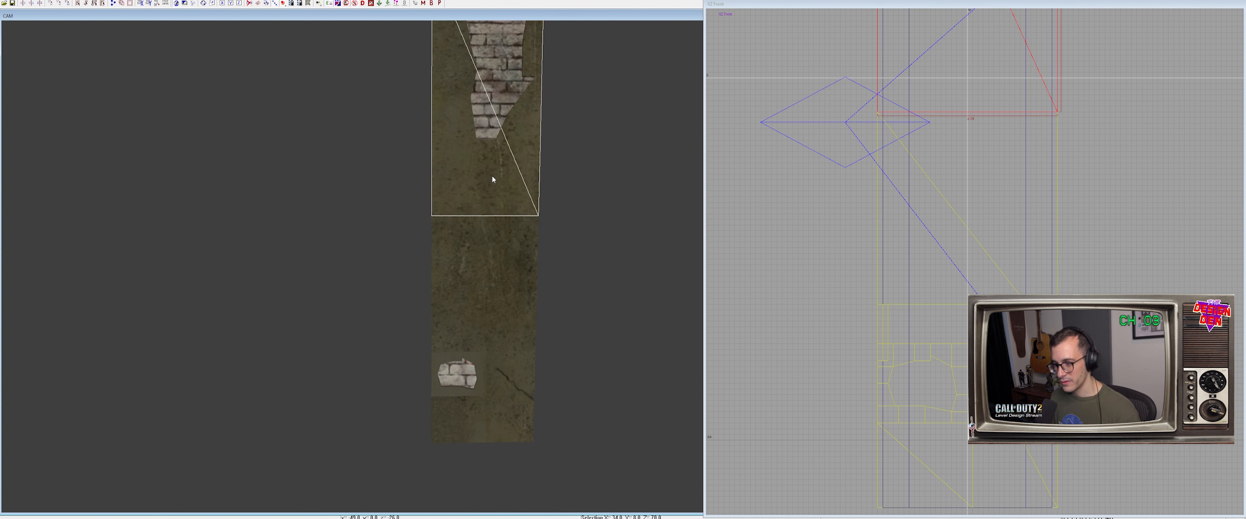
pyautogui.keyDown('ctrl'); pyautogui.moveTo(598, 225); pyautogui.dragTo(608, 202, button='right'); pyautogui.keyUp('ctrl')
pyautogui.press('4')
pyautogui.moveTo(422, 99); pyautogui.dragTo(418, 122)
pyautogui.scroll(-3, 930, 230)
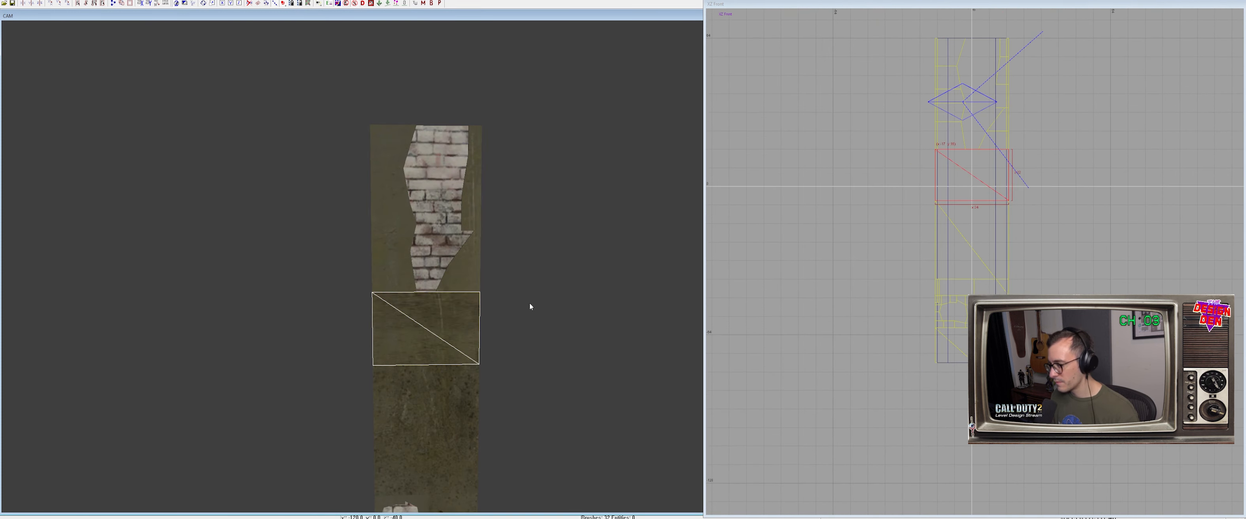
pyautogui.scroll(4, 530, 303)
pyautogui.hotkey('ctrl', 'n')
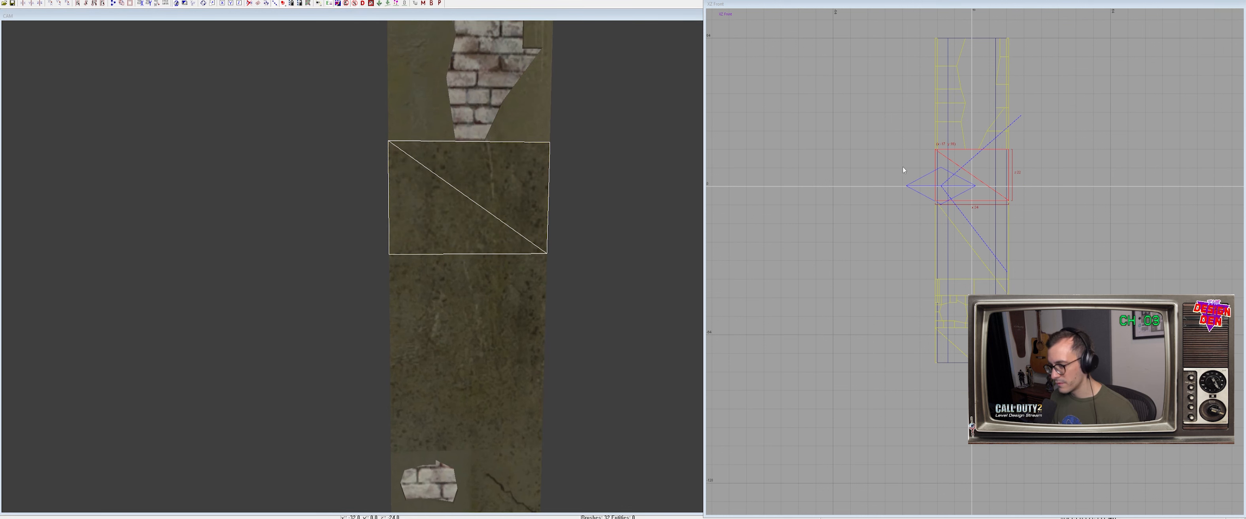
# Reselect the two full-width overlay pieces and realign their dirt texture
pyautogui.press('Escape')
pyautogui.keyDown('ctrl'); pyautogui.moveTo(503, 232); pyautogui.dragTo(489, 255, button='right'); pyautogui.keyUp('ctrl')
pyautogui.keyDown('shift'); pyautogui.click(491, 254); pyautogui.keyUp('shift')
pyautogui.keyDown('shift'); pyautogui.click(507, 195); pyautogui.keyUp('shift')
pyautogui.hotkey('ctrl', 'n')
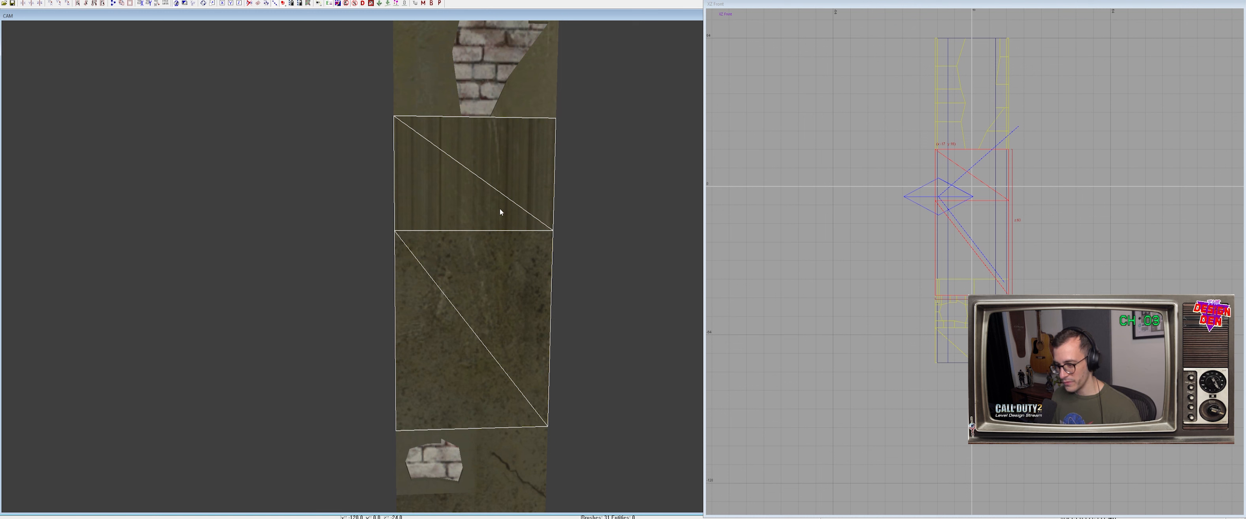
pyautogui.hotkey('ctrl', 'p')
# Isolate the four dirt overlay pieces by hiding the rest of the wall panel
pyautogui.keyDown('ctrl'); pyautogui.moveTo(509, 234); pyautogui.dragTo(512, 232, button='right'); pyautogui.keyUp('ctrl')
pyautogui.press('Escape')
pyautogui.keyDown('shift'); pyautogui.click(513, 234); pyautogui.keyUp('shift')
pyautogui.keyDown('shift'); pyautogui.click(541, 346); pyautogui.keyUp('shift')
pyautogui.keyDown('shift'); pyautogui.click(496, 382); pyautogui.keyUp('shift')
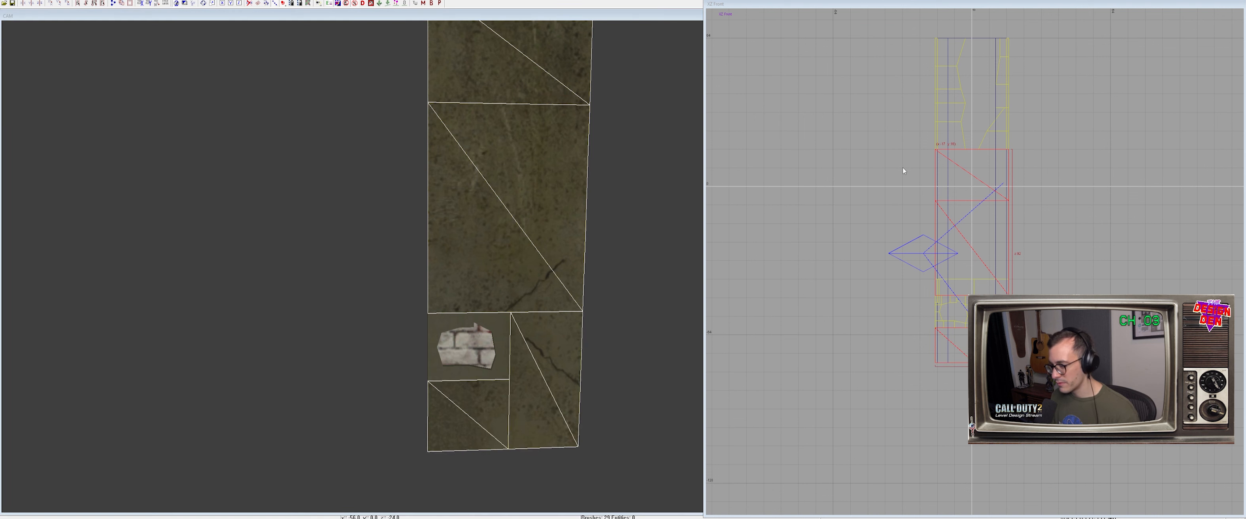
pyautogui.keyDown('ctrl'); pyautogui.moveTo(571, 286); pyautogui.dragTo(570, 291, button='right'); pyautogui.keyUp('ctrl')
pyautogui.scroll(1, 570, 286)
pyautogui.hotkey('alt', 'h')
# Reselect the isolated overlay pieces and realign the dirt texture across them
pyautogui.press('Escape')
pyautogui.scroll(-1, 563, 288)
pyautogui.keyDown('shift'); pyautogui.click(563, 287); pyautogui.keyUp('shift')
pyautogui.keyDown('shift'); pyautogui.click(501, 358); pyautogui.keyUp('shift')
pyautogui.keyDown('shift'); pyautogui.click(530, 232); pyautogui.keyUp('shift')
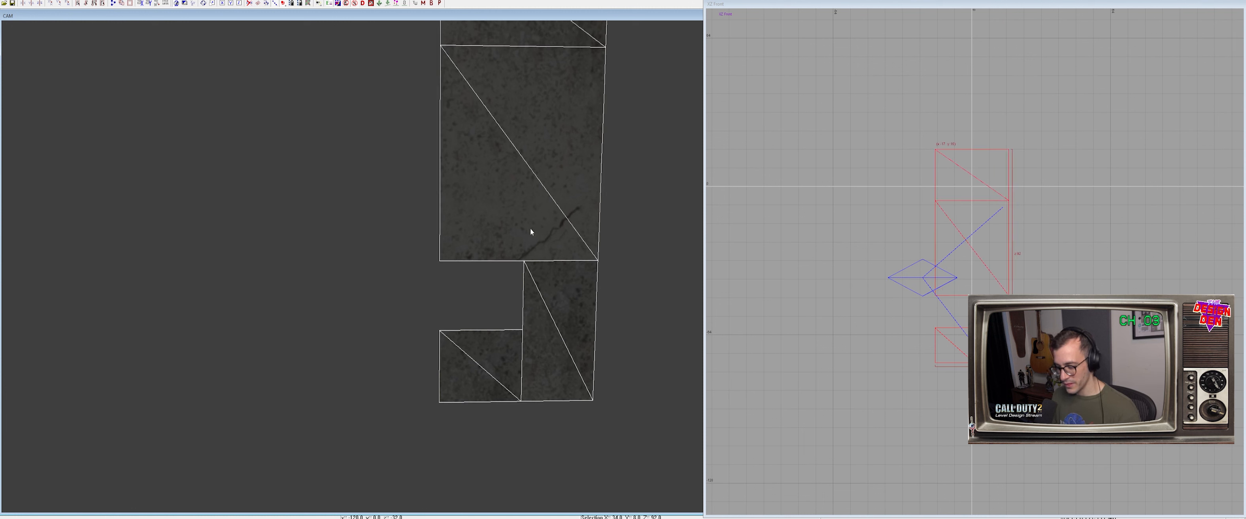
pyautogui.hotkey('ctrl', 'shift', 'n')
pyautogui.hotkey('ctrl', 'shift', 'n')
# Select all the isolated overlay pieces and unhide the rest of the wall panel
pyautogui.press('Escape')
pyautogui.scroll(-1, 541, 196)
pyautogui.moveTo(541, 196)
pyautogui.keyDown('ctrl'); pyautogui.mouseDown(button='right')
pyautogui.moveTo(527, 188)
pyautogui.moveTo(540, 196)
pyautogui.mouseUp(button='right'); pyautogui.keyUp('ctrl')
pyautogui.keyDown('shift'); pyautogui.click(482, 365); pyautogui.keyUp('shift')
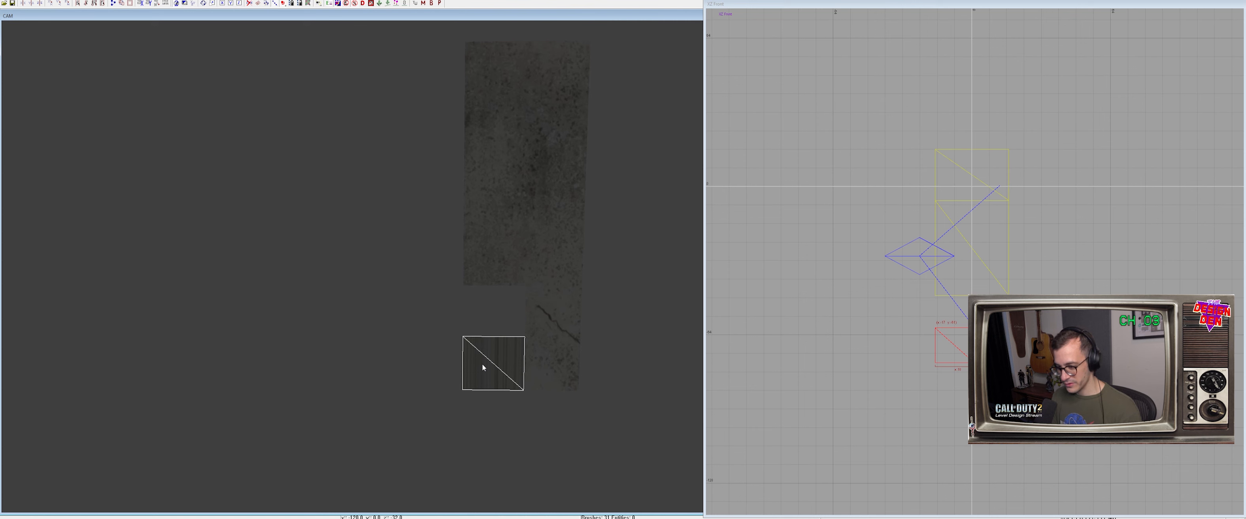
pyautogui.press('Escape')
pyautogui.keyDown('ctrl'); pyautogui.moveTo(491, 349); pyautogui.dragTo(504, 289, button='right'); pyautogui.keyUp('ctrl')
pyautogui.keyDown('shift'); pyautogui.moveTo(504, 289); pyautogui.dragTo(483, 416); pyautogui.keyUp('shift')
pyautogui.hotkey('shift', 'h')
pyautogui.scroll(2, 499, 374)
pyautogui.keyDown('ctrl'); pyautogui.moveTo(484, 416); pyautogui.dragTo(499, 374, button='right'); pyautogui.keyUp('ctrl')
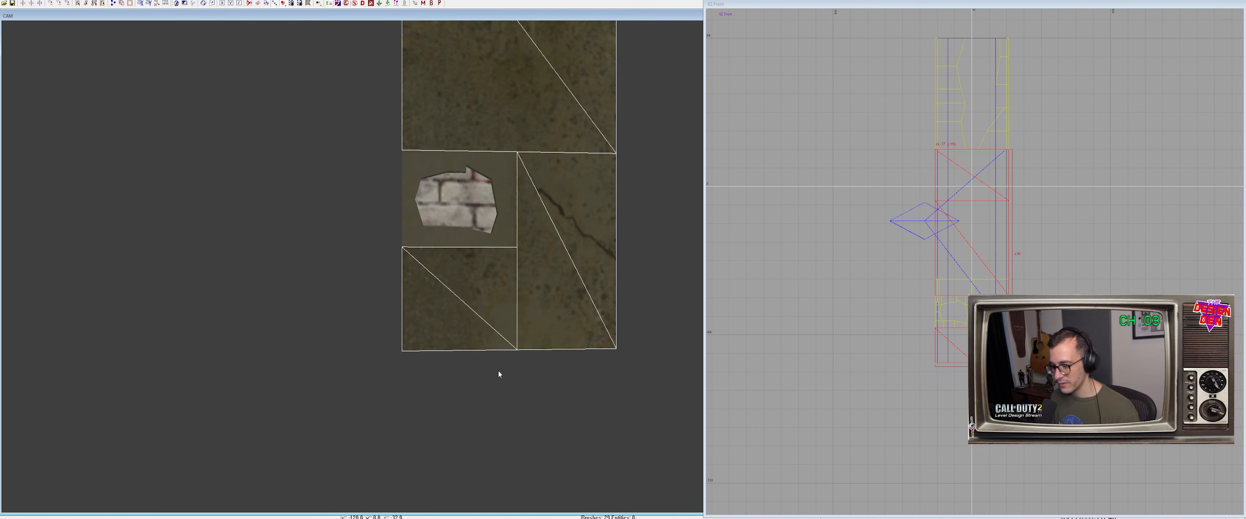
pyautogui.scroll(3, 499, 338)
pyautogui.keyDown('ctrl'); pyautogui.moveTo(500, 337); pyautogui.dragTo(513, 299, button='right'); pyautogui.keyUp('ctrl')
pyautogui.press('Escape')
pyautogui.keyDown('shift'); pyautogui.click(565, 295); pyautogui.keyUp('shift')
pyautogui.press('Escape')
pyautogui.keyDown('shift'); pyautogui.moveTo(527, 281); pyautogui.dragTo(515, 275); pyautogui.keyUp('shift')
pyautogui.press('Escape')
pyautogui.keyDown('shift'); pyautogui.click(558, 301); pyautogui.keyUp('shift')
pyautogui.press('Escape')
pyautogui.moveTo(570, 330)
pyautogui.keyDown('shift'); pyautogui.mouseDown()
pyautogui.moveTo(606, 328)
pyautogui.moveTo(588, 409)
pyautogui.mouseUp(); pyautogui.keyUp('shift')
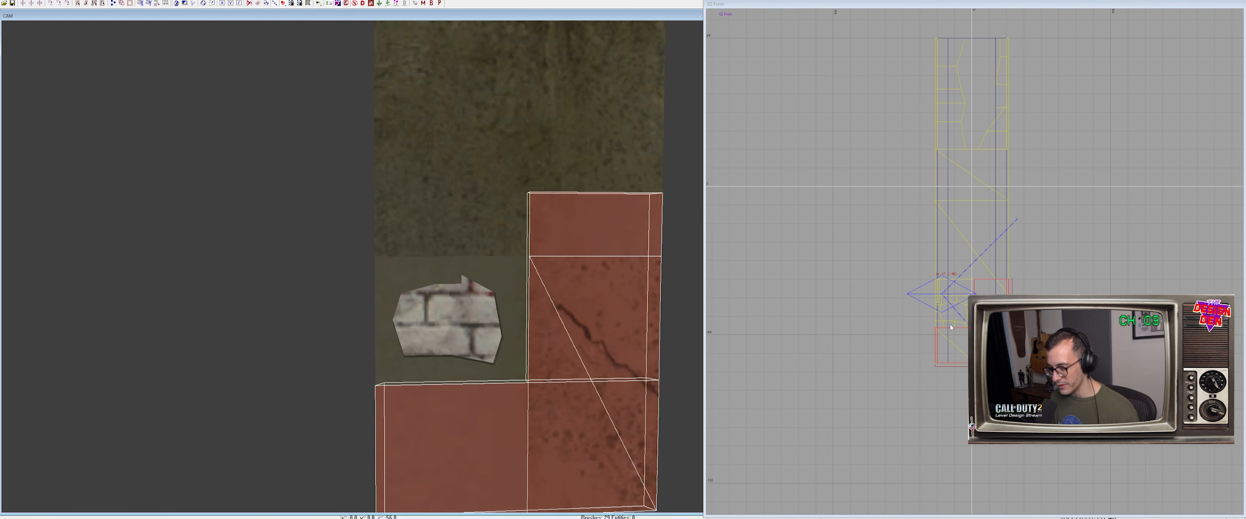
pyautogui.press('Escape')
pyautogui.keyDown('shift'); pyautogui.click(566, 316); pyautogui.keyUp('shift')
pyautogui.press('Escape')
pyautogui.keyDown('shift'); pyautogui.click(583, 288); pyautogui.keyUp('shift')
pyautogui.moveTo(499, 267)
pyautogui.keyDown('shift'); pyautogui.mouseDown()
pyautogui.moveTo(566, 287)
pyautogui.moveTo(631, 328)
pyautogui.mouseUp(); pyautogui.keyUp('shift')
pyautogui.keyDown('shift'); pyautogui.click(523, 274); pyautogui.keyUp('shift')
pyautogui.keyDown('shift'); pyautogui.click(563, 238); pyautogui.keyUp('shift')
pyautogui.keyDown('shift'); pyautogui.click(563, 238); pyautogui.keyUp('shift')
pyautogui.keyDown('shift'); pyautogui.click(563, 239); pyautogui.keyUp('shift')
pyautogui.keyDown('shift'); pyautogui.click(563, 238); pyautogui.keyUp('shift')
pyautogui.keyDown('shift'); pyautogui.click(608, 236); pyautogui.keyUp('shift')
pyautogui.press('Escape')
pyautogui.moveTo(608, 235); pyautogui.dragTo(545, 276, button='right')
# Duplicate the tall overlay piece, shrink the copy into a small patch at the small brick hole's upper-right corner, and apply natural texture mapping
pyautogui.keyDown('shift'); pyautogui.click(512, 297); pyautogui.keyUp('shift')
pyautogui.scroll(7, 929, 344)
pyautogui.moveTo(1049, 377); pyautogui.dragTo(1057, 199, button='right')
pyautogui.press('space')
pyautogui.moveTo(1056, 369); pyautogui.dragTo(1013, 369)
pyautogui.moveTo(1012, 370); pyautogui.dragTo(945, 353, button='right')
pyautogui.moveTo(1054, 370); pyautogui.dragTo(930, 369)
pyautogui.moveTo(930, 369); pyautogui.dragTo(930, 216, button='right')
pyautogui.moveTo(901, 456); pyautogui.dragTo(903, 123)
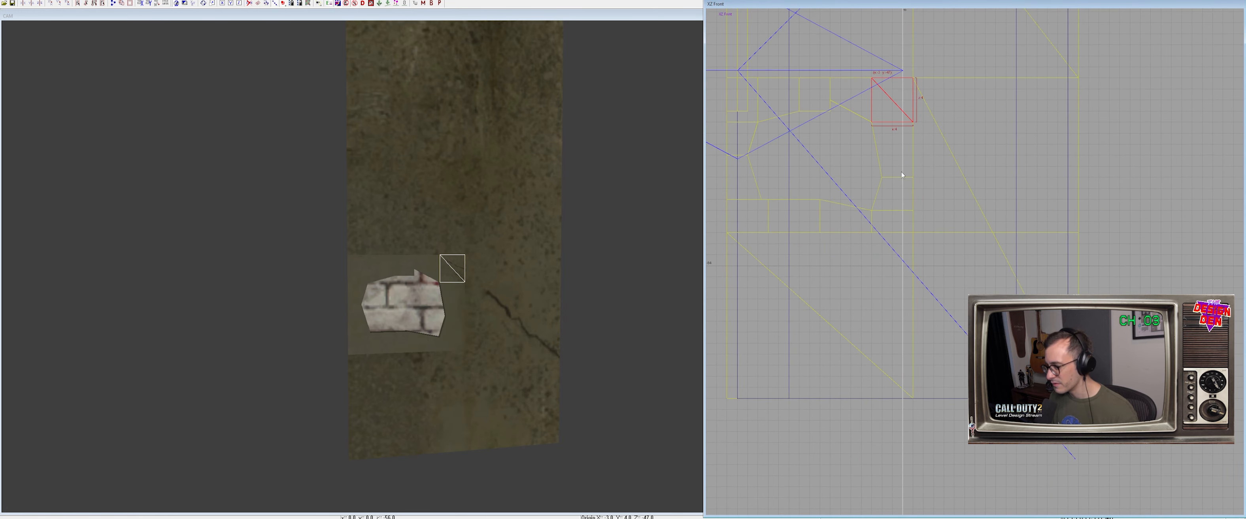
pyautogui.scroll(3, 387, 293)
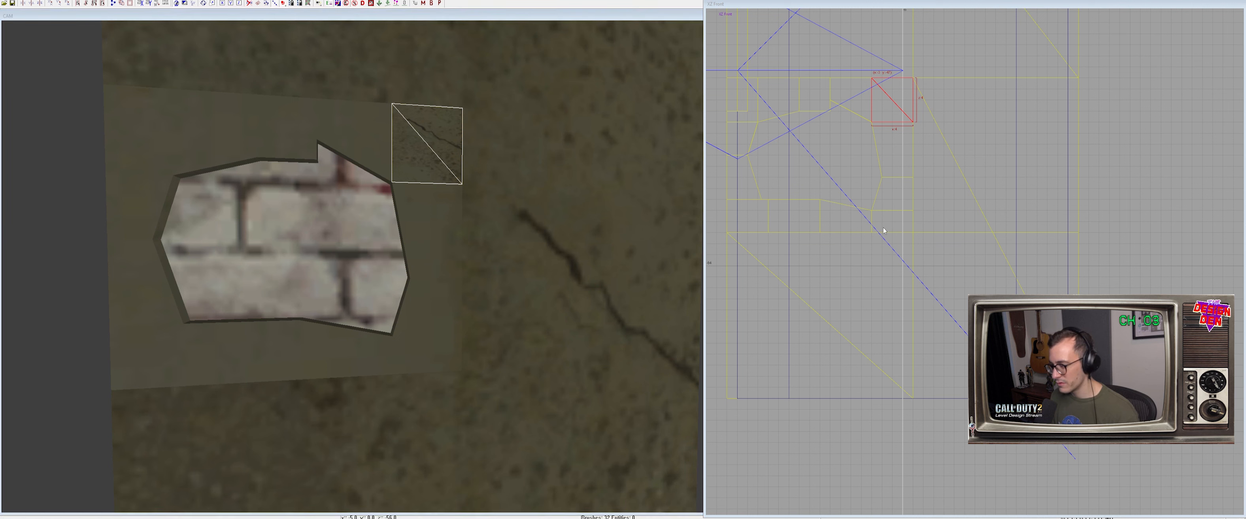
pyautogui.hotkey('ctrl', 'n')
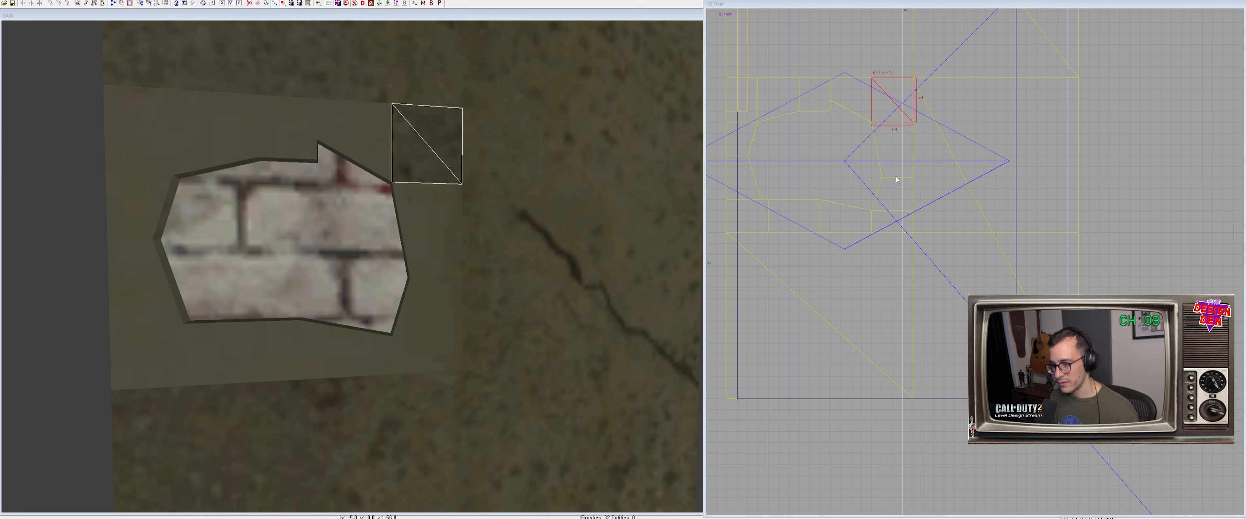
# Fit an overlay patch along the right edge of the small brick hole by adjusting its vertices
pyautogui.moveTo(886, 243); pyautogui.dragTo(896, 306, button='right')
pyautogui.moveTo(921, 211); pyautogui.dragTo(870, 249)
pyautogui.press('v')
pyautogui.moveTo(921, 238); pyautogui.dragTo(937, 267, button='right')
# Duplicate the patch above the small brick hole and fit its lower edge to the slanted brick outline
pyautogui.press('space')
pyautogui.moveTo(937, 267); pyautogui.dragTo(844, 225)
pyautogui.press('v')
pyautogui.moveTo(815, 169); pyautogui.dragTo(826, 170)
pyautogui.press('v')
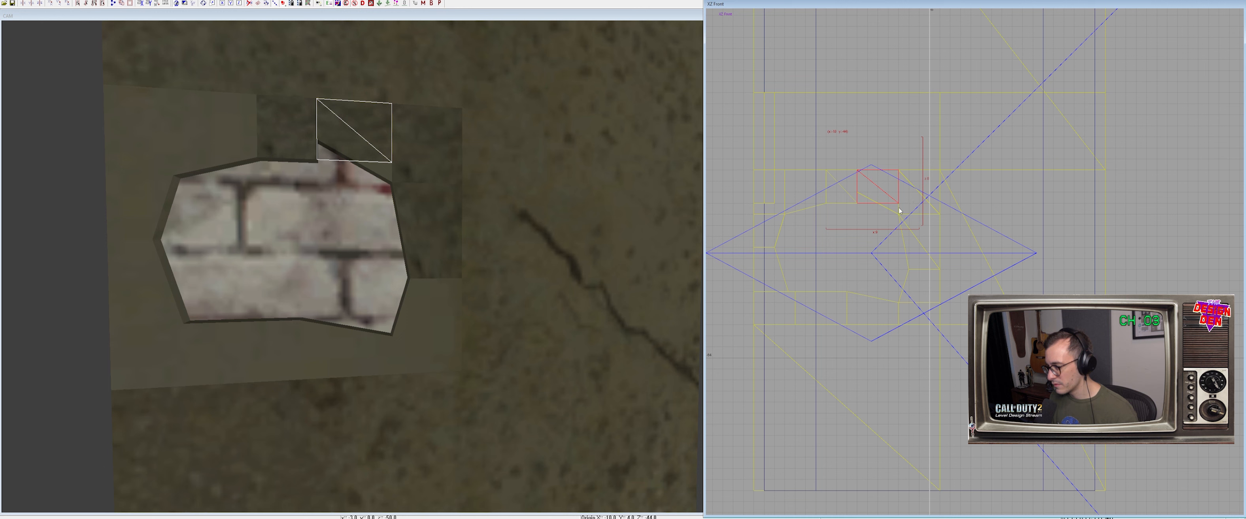
pyautogui.press('v')
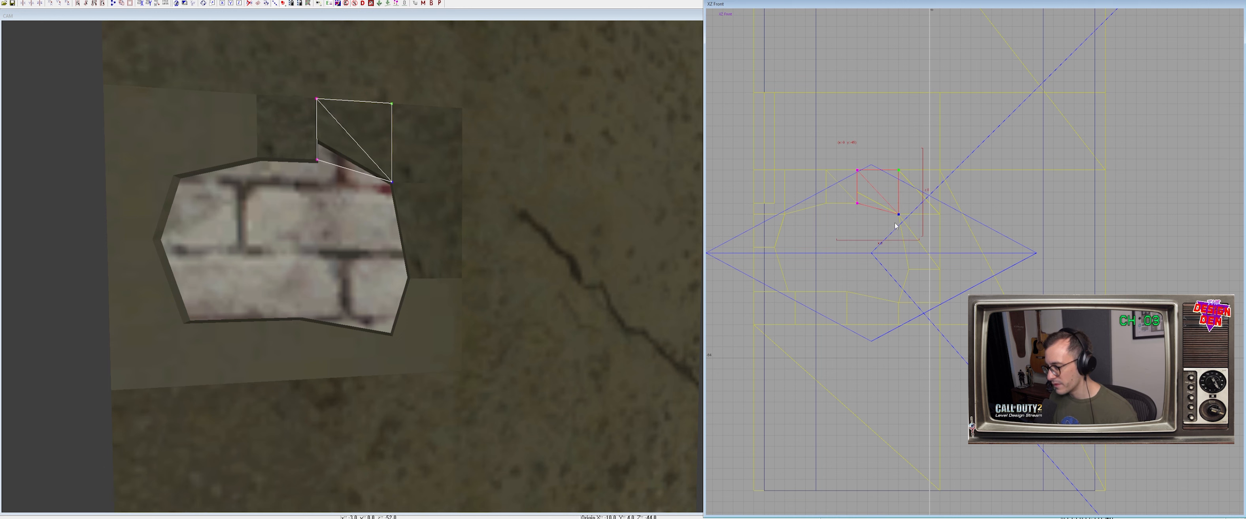
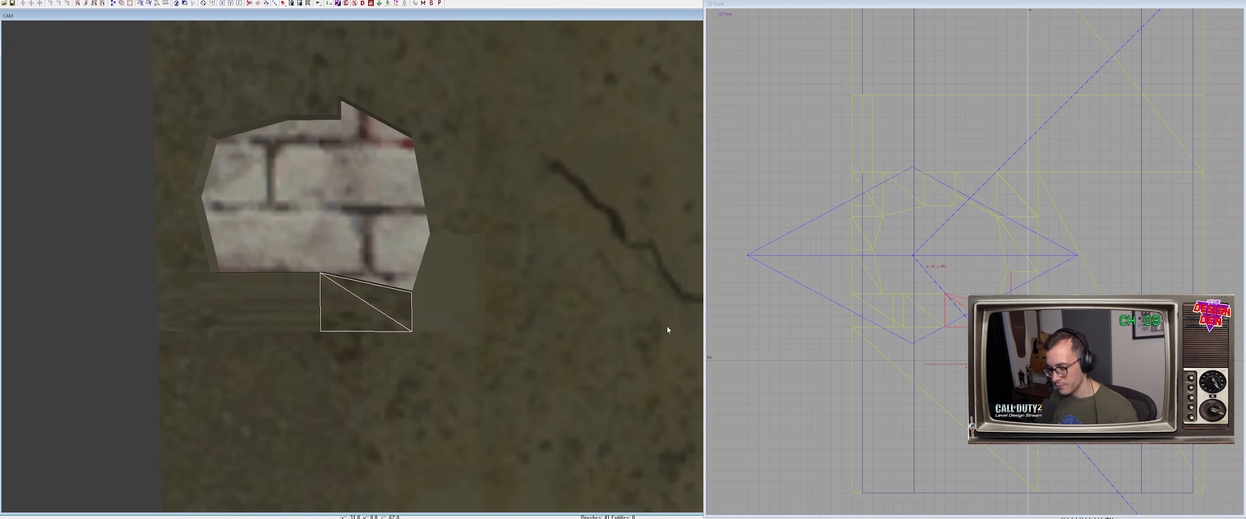
pyautogui.press('Escape')
pyautogui.moveTo(996, 327); pyautogui.dragTo(1007, 316)
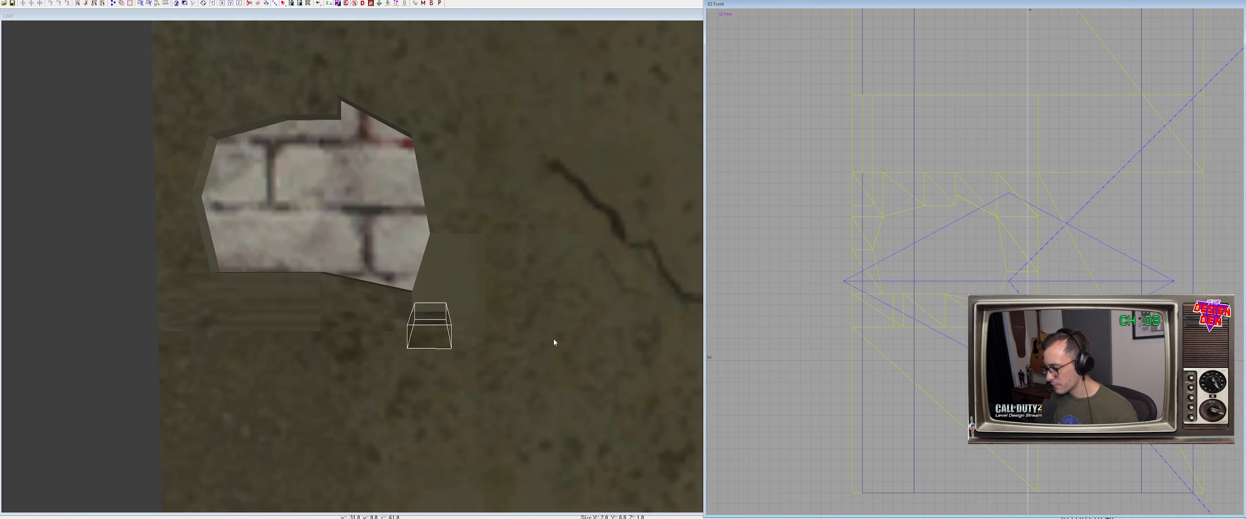
pyautogui.press('BackSpace')
# Duplicate the patch beneath the small brick hole to cover its lower-right corner and the plaster beside its lower-right edge
pyautogui.keyDown('shift'); pyautogui.click(396, 313); pyautogui.keyUp('shift')
pyautogui.press('space')
pyautogui.moveTo(986, 327)
pyautogui.mouseDown()
pyautogui.moveTo(1027, 315)
pyautogui.moveTo(1038, 327)
pyautogui.mouseUp()
pyautogui.moveTo(947, 261)
pyautogui.mouseDown()
pyautogui.moveTo(1025, 325)
pyautogui.moveTo(1026, 292)
pyautogui.moveTo(1007, 273)
pyautogui.mouseUp()
pyautogui.press('v')
pyautogui.scroll(1, 554, 333)
pyautogui.scroll(1, 553, 333)
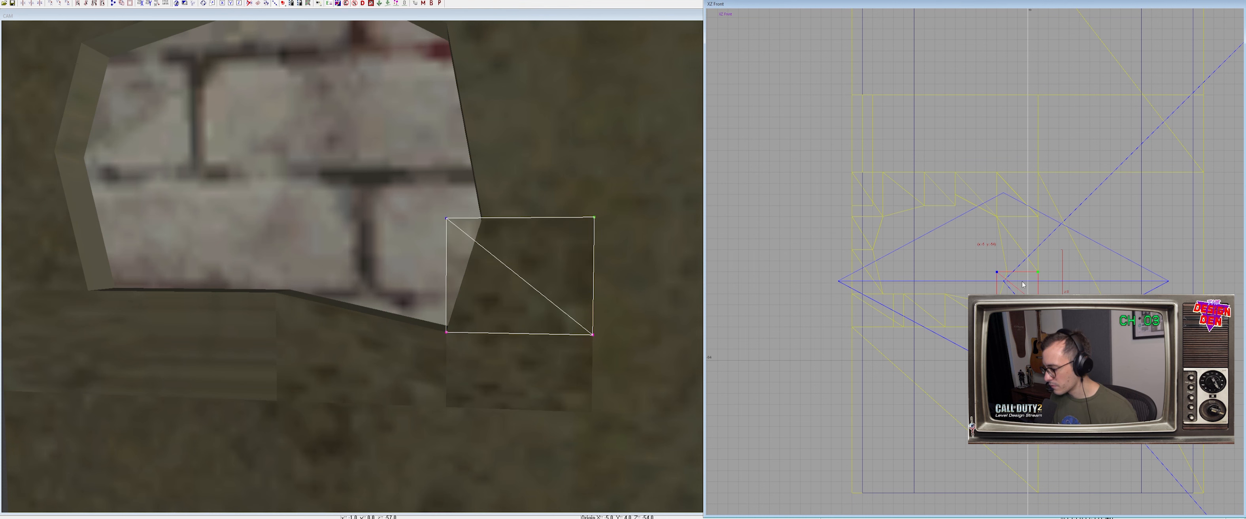
# Fit the corner patch to the hole's slanted edge and isolate the patches around the hole's lower side
pyautogui.scroll(-2, 592, 269)
pyautogui.keyDown('shift'); pyautogui.moveTo(545, 284); pyautogui.dragTo(427, 288); pyautogui.keyUp('shift')
pyautogui.scroll(1, 437, 286)
pyautogui.hotkey('alt', 'h')
pyautogui.press('Escape')
pyautogui.scroll(-2, 416, 289)
# Realign the dirt texture on the isolated patches from the lower side of the small brick hole
pyautogui.keyDown('shift'); pyautogui.click(483, 281); pyautogui.keyUp('shift')
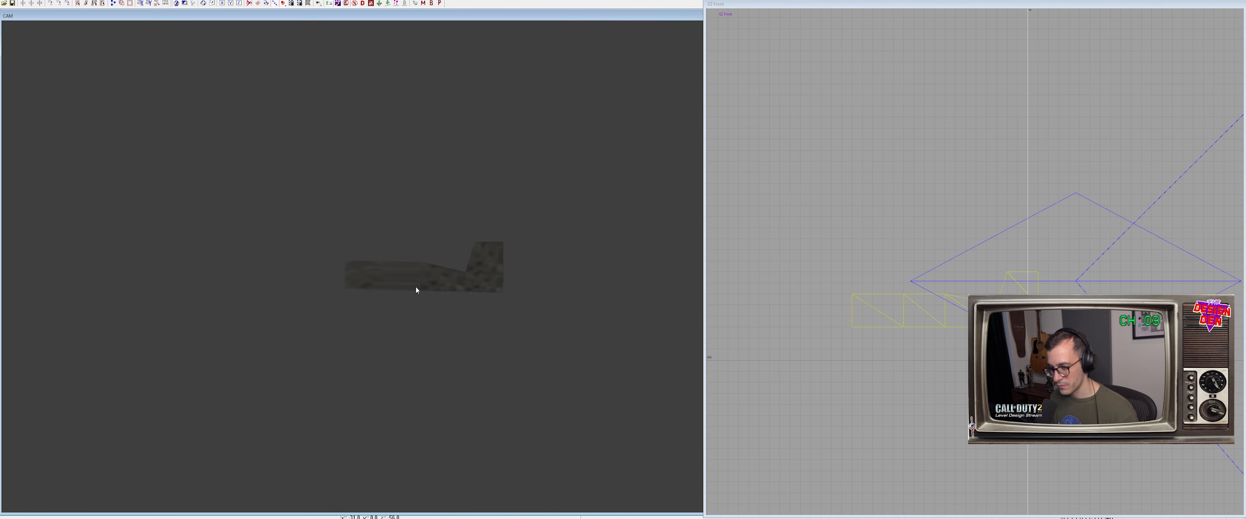
pyautogui.scroll(1, 552, 284)
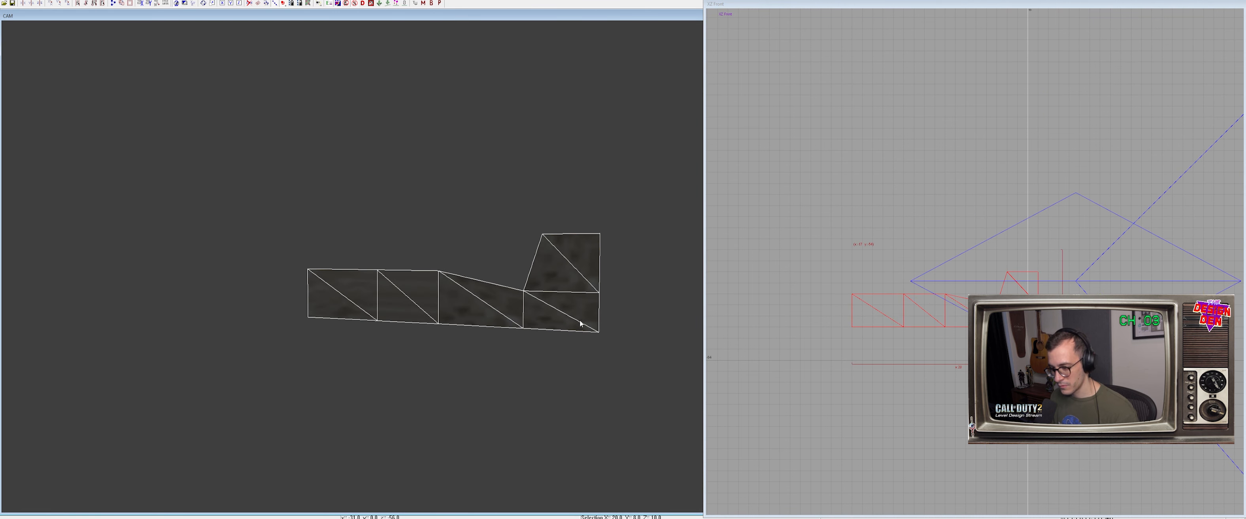
pyautogui.hotkey('ctrl', 'shift', 'n')
pyautogui.press('Escape')
pyautogui.keyDown('shift'); pyautogui.click(370, 305); pyautogui.keyUp('shift')
pyautogui.hotkey('ctrl', 'shift', 'n')
pyautogui.press('Escape')
pyautogui.keyDown('shift'); pyautogui.click(556, 298); pyautogui.keyUp('shift')
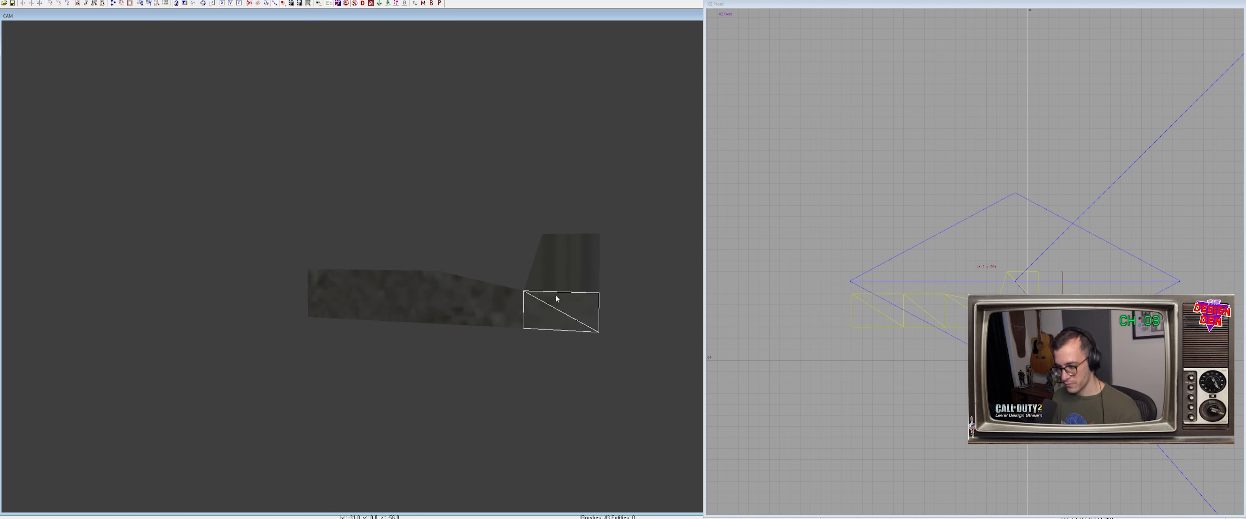
pyautogui.press('Escape')
pyautogui.keyDown('shift'); pyautogui.click(572, 269); pyautogui.keyUp('shift')
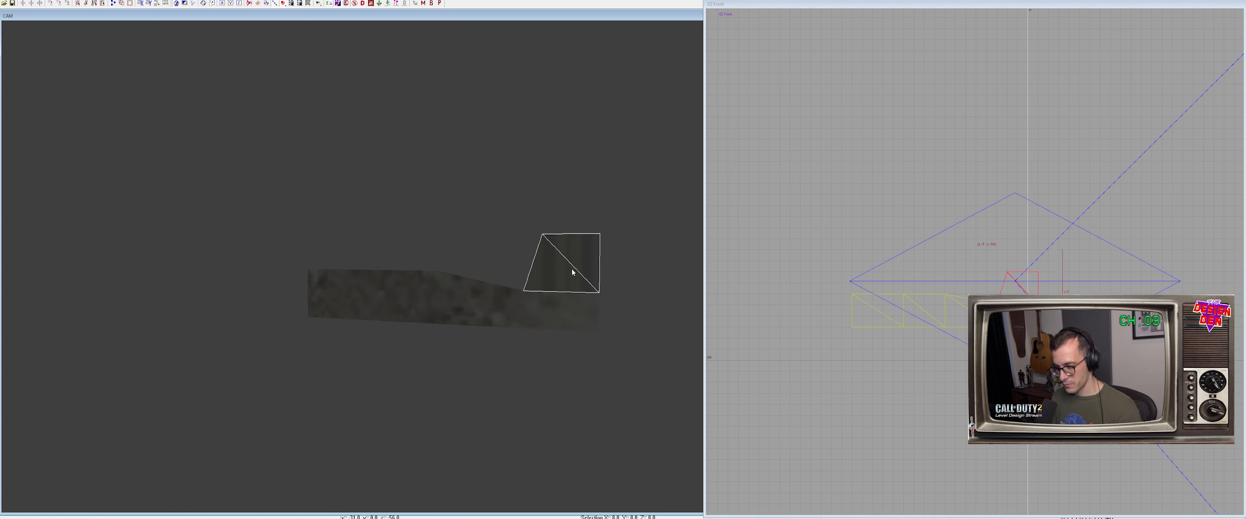
# Select the isolated small patches and unhide the rest of the wall panel
pyautogui.keyDown('shift'); pyautogui.moveTo(548, 298); pyautogui.dragTo(362, 289); pyautogui.keyUp('shift')
pyautogui.hotkey('shift', 'h')
pyautogui.moveTo(589, 299); pyautogui.dragTo(510, 364, button='right')
pyautogui.press('Escape')
# Extrude the full-width overlay's top edge upward over the lower part of the large brick opening
pyautogui.keyDown('shift'); pyautogui.click(510, 363); pyautogui.keyUp('shift')
pyautogui.scroll(3, 1043, 273)
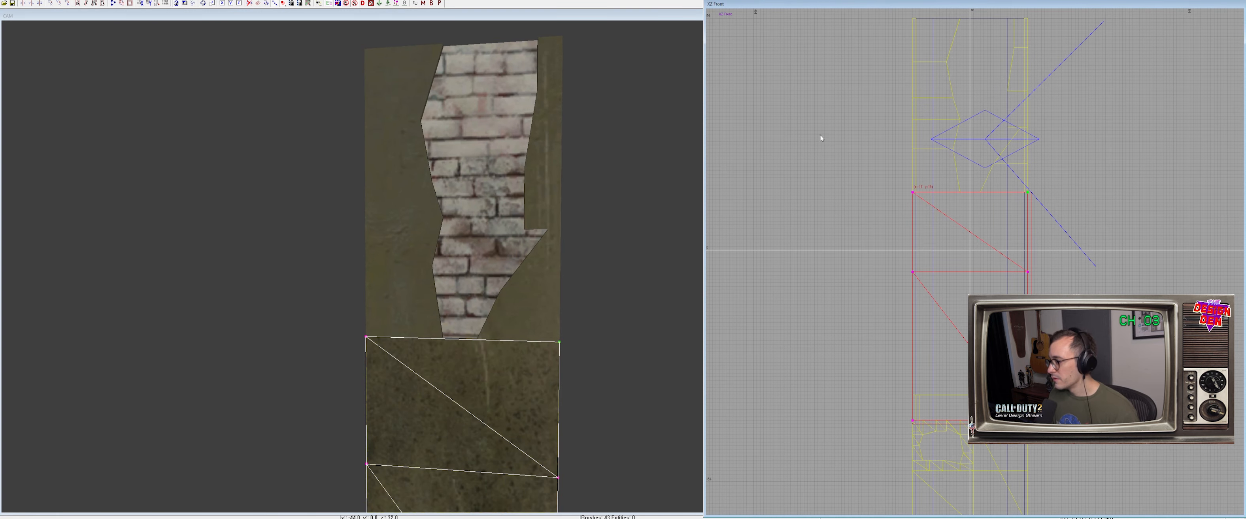
pyautogui.moveTo(648, 223); pyautogui.dragTo(648, 252, button='right')
pyautogui.moveTo(825, 130); pyautogui.dragTo(1120, 222)
pyautogui.moveTo(1061, 217); pyautogui.dragTo(1059, 234, button='right')
pyautogui.hotkey('shift', 'e')
pyautogui.moveTo(777, 168); pyautogui.dragTo(1073, 228)
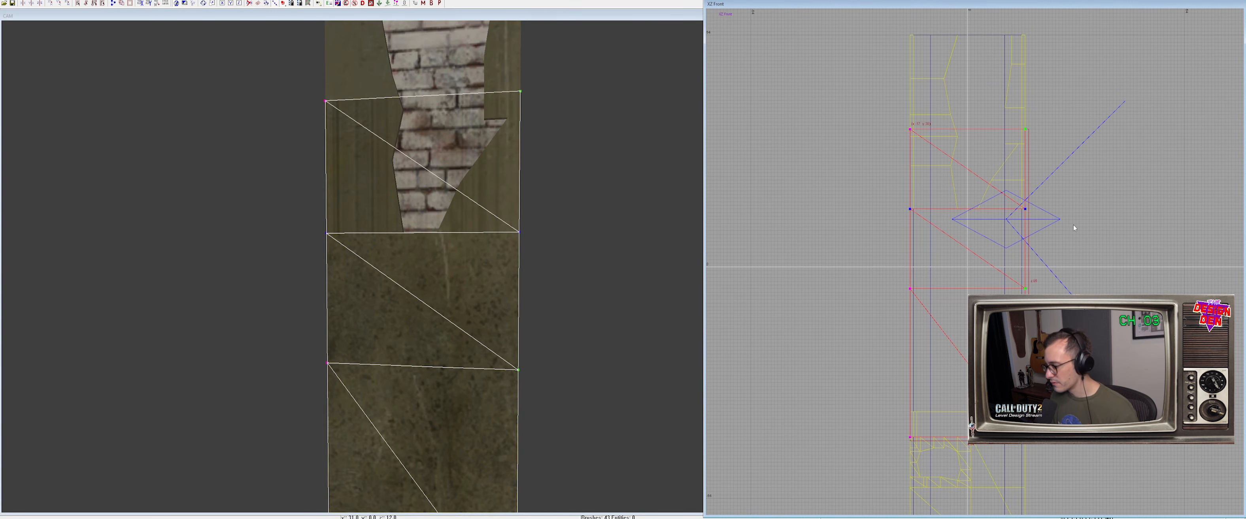
# Split off the extruded section and narrow it to the plaster strip left of the large brick opening
pyautogui.hotkey('shift', 'x')
pyautogui.keyDown('shift'); pyautogui.click(443, 142); pyautogui.keyUp('shift')
pyautogui.moveTo(988, 140); pyautogui.dragTo(908, 222, button='right')
pyautogui.scroll(2, 908, 173)
pyautogui.moveTo(965, 74); pyautogui.dragTo(988, 285)
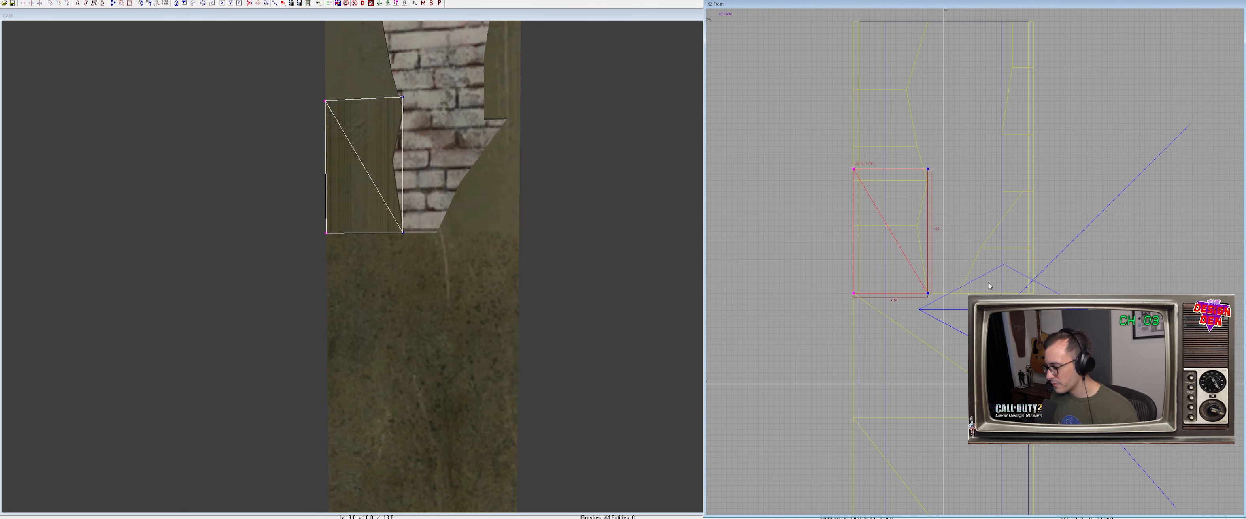
# Lower the strip piece's top edge to the first brick corner, fit its right edge to the outline, and apply natural texture mapping
pyautogui.moveTo(774, 146); pyautogui.dragTo(952, 189)
pyautogui.moveTo(952, 179); pyautogui.dragTo(952, 235)
pyautogui.moveTo(921, 205); pyautogui.dragTo(976, 250)
pyautogui.moveTo(975, 250); pyautogui.dragTo(966, 249)
pyautogui.press('v')
pyautogui.moveTo(494, 245)
pyautogui.mouseDown(button='right')
pyautogui.moveTo(476, 228)
pyautogui.moveTo(494, 244)
pyautogui.mouseUp(button='right')
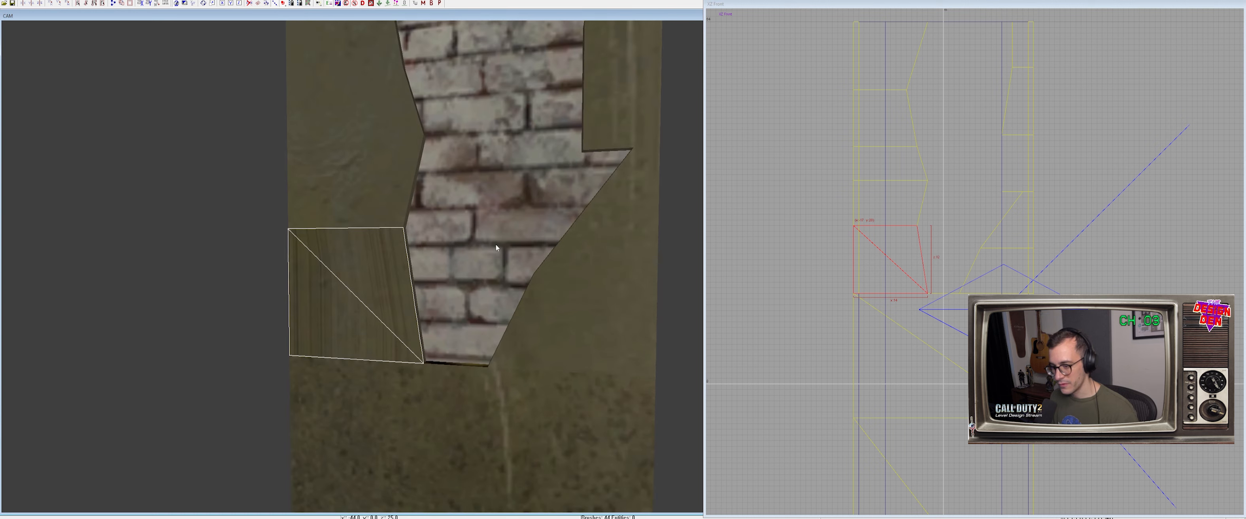
pyautogui.hotkey('ctrl', 'n')
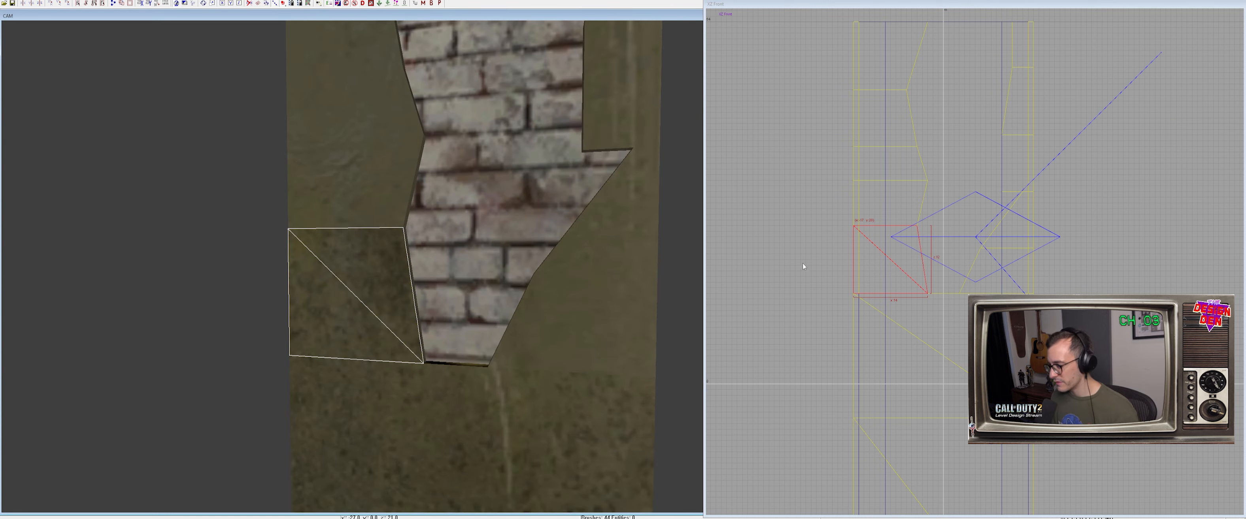
# Duplicate the strip piece directly above itself and fit the copy to the next bend of the brick outline
pyautogui.moveTo(934, 280); pyautogui.dragTo(898, 208)
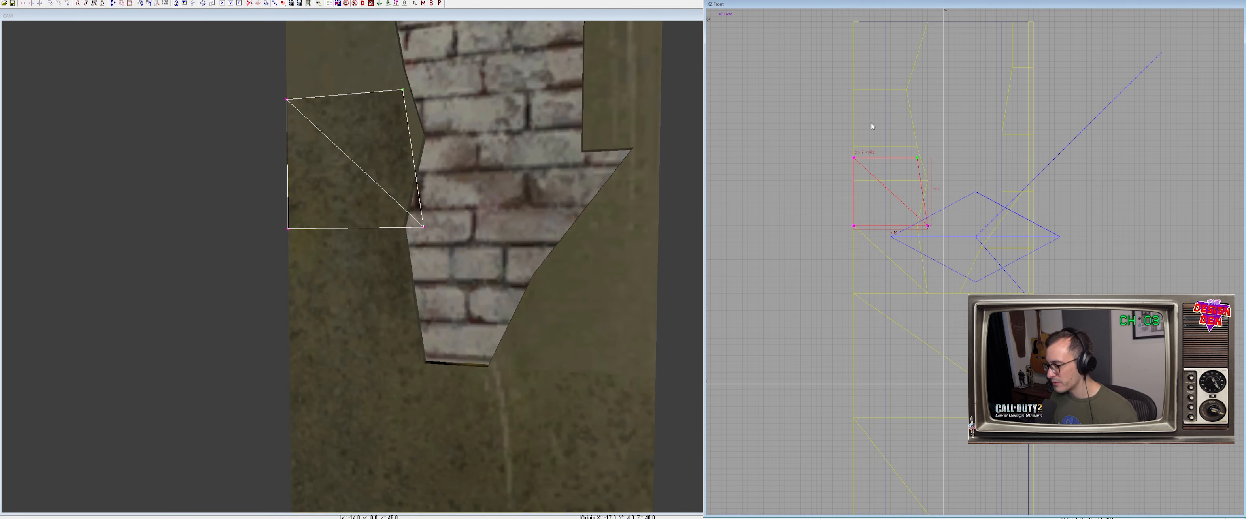
pyautogui.moveTo(916, 158); pyautogui.dragTo(927, 181)
pyautogui.moveTo(906, 220); pyautogui.dragTo(972, 262)
pyautogui.moveTo(973, 262); pyautogui.dragTo(966, 258)
# Add a third overlay copy up the left plaster strip and fit it to the inward-slanting brick edge
pyautogui.scroll(1, 580, 285)
pyautogui.keyDown('ctrl'); pyautogui.moveTo(579, 286); pyautogui.dragTo(575, 281, button='right'); pyautogui.keyUp('ctrl')
pyautogui.moveTo(889, 263); pyautogui.dragTo(873, 309, button='right')
pyautogui.press('space')
pyautogui.moveTo(888, 263); pyautogui.dragTo(885, 219)
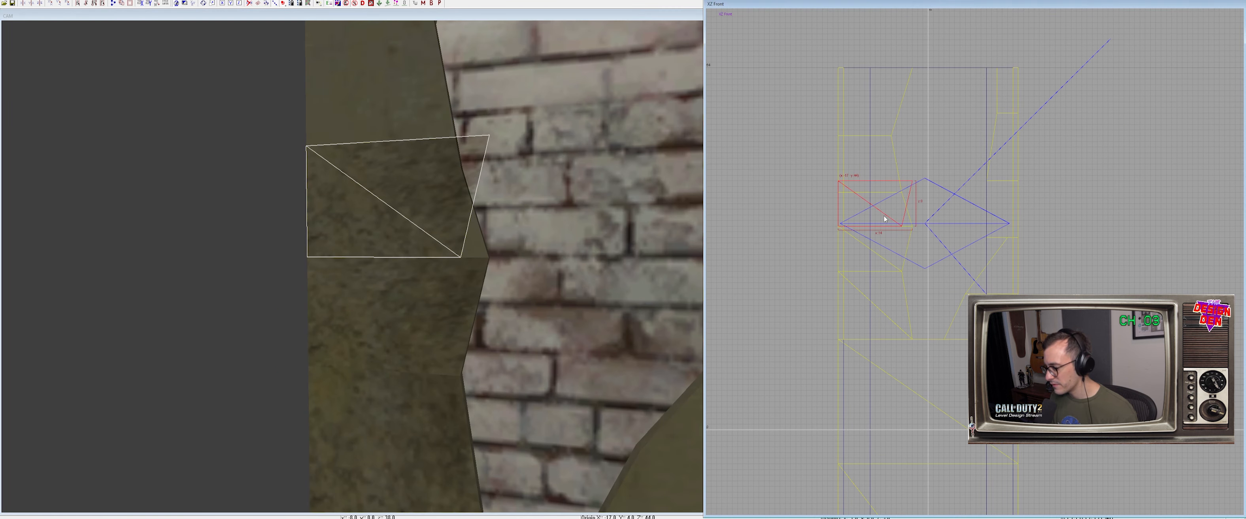
pyautogui.moveTo(894, 175); pyautogui.dragTo(960, 258)
pyautogui.moveTo(960, 259); pyautogui.dragTo(971, 260)
pyautogui.moveTo(906, 165); pyautogui.dragTo(937, 195)
pyautogui.moveTo(792, 142); pyautogui.dragTo(880, 189)
pyautogui.moveTo(958, 205); pyautogui.dragTo(959, 215)
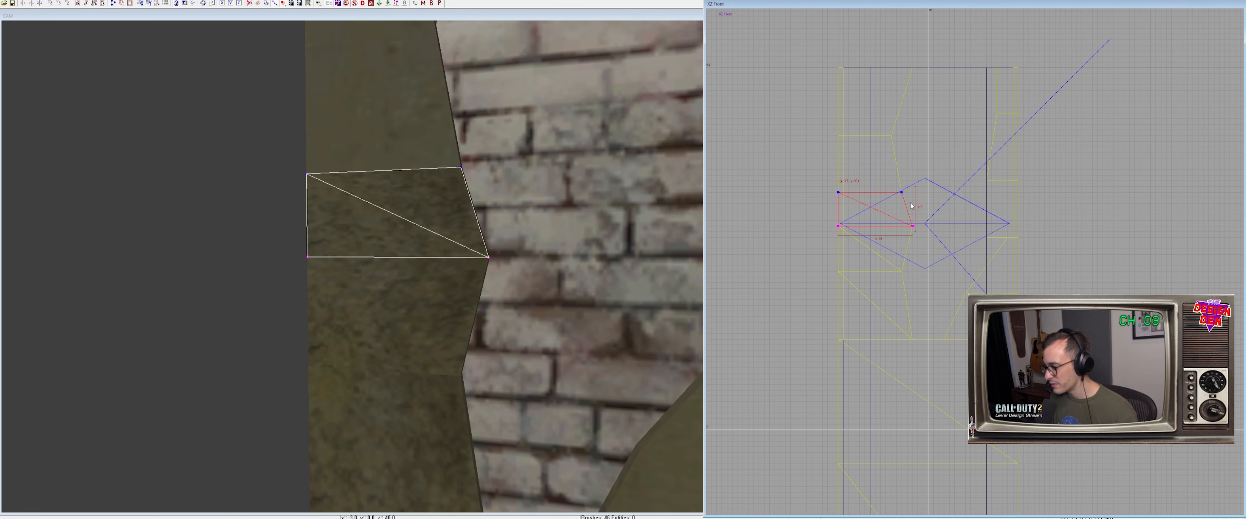
# Duplicate the third strip piece upward and fit the copy up to the opening's next outline corner
pyautogui.keyDown('ctrl'); pyautogui.moveTo(583, 252); pyautogui.dragTo(582, 252, button='right'); pyautogui.keyUp('ctrl')
pyautogui.moveTo(936, 262); pyautogui.dragTo(939, 287, button='right')
pyautogui.press('space')
pyautogui.moveTo(885, 237); pyautogui.dragTo(880, 194)
pyautogui.moveTo(719, 111); pyautogui.dragTo(952, 168)
pyautogui.moveTo(969, 245); pyautogui.dragTo(956, 242)
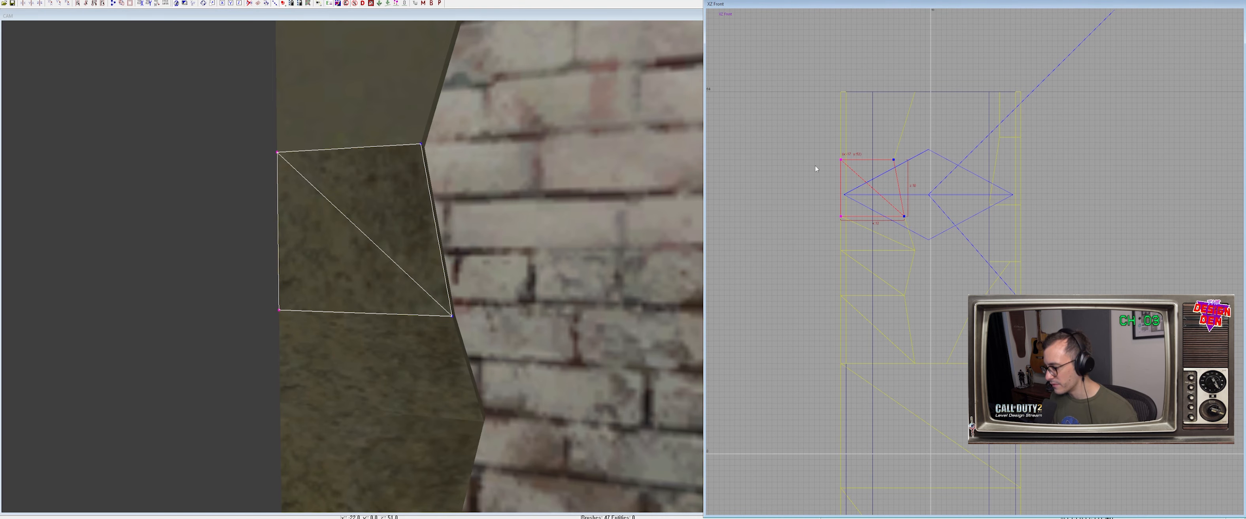
# Duplicate the fourth strip piece upward and fit the copy to the panel's top edge and the outward-slanting brick outline
pyautogui.scroll(-1, 506, 245)
pyautogui.keyDown('ctrl'); pyautogui.moveTo(506, 245); pyautogui.dragTo(498, 232, button='right'); pyautogui.keyUp('ctrl')
pyautogui.press('space')
pyautogui.moveTo(877, 209); pyautogui.dragTo(869, 143)
pyautogui.moveTo(869, 143); pyautogui.dragTo(844, 188, button='right')
pyautogui.press('v')
pyautogui.moveTo(761, 82)
pyautogui.mouseDown()
pyautogui.moveTo(933, 168)
pyautogui.moveTo(945, 149)
pyautogui.mouseUp()
pyautogui.moveTo(832, 108); pyautogui.dragTo(871, 144)
pyautogui.moveTo(930, 169); pyautogui.dragTo(951, 169)
pyautogui.moveTo(857, 195); pyautogui.dragTo(902, 227)
pyautogui.moveTo(939, 245); pyautogui.dragTo(928, 244)
pyautogui.press('v')
pyautogui.moveTo(556, 269)
pyautogui.mouseDown(button='right')
pyautogui.moveTo(561, 287)
pyautogui.moveTo(497, 281)
pyautogui.mouseUp(button='right')
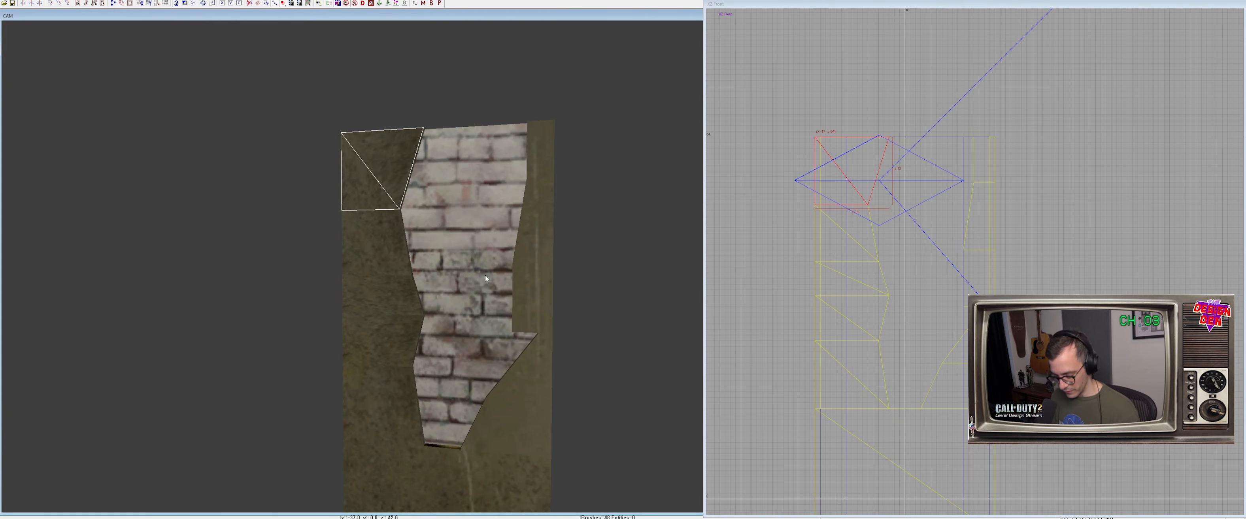
# Inspect the overlay pieces along the left plaster strip one by one against the brick outline
pyautogui.press('Escape')
pyautogui.keyDown('shift'); pyautogui.click(390, 256); pyautogui.keyUp('shift')
pyautogui.press('Escape')
pyautogui.keyDown('shift'); pyautogui.click(387, 297); pyautogui.keyUp('shift')
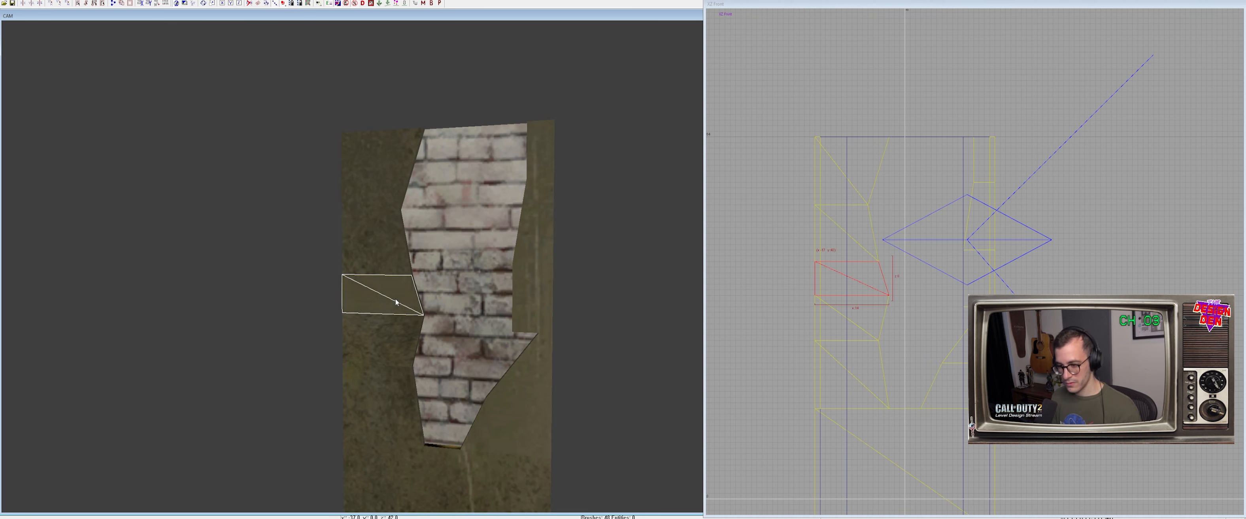
pyautogui.press('Escape')
pyautogui.keyDown('ctrl'); pyautogui.moveTo(396, 299); pyautogui.dragTo(413, 289, button='right'); pyautogui.keyUp('ctrl')
pyautogui.keyDown('shift'); pyautogui.click(442, 309); pyautogui.keyUp('shift')
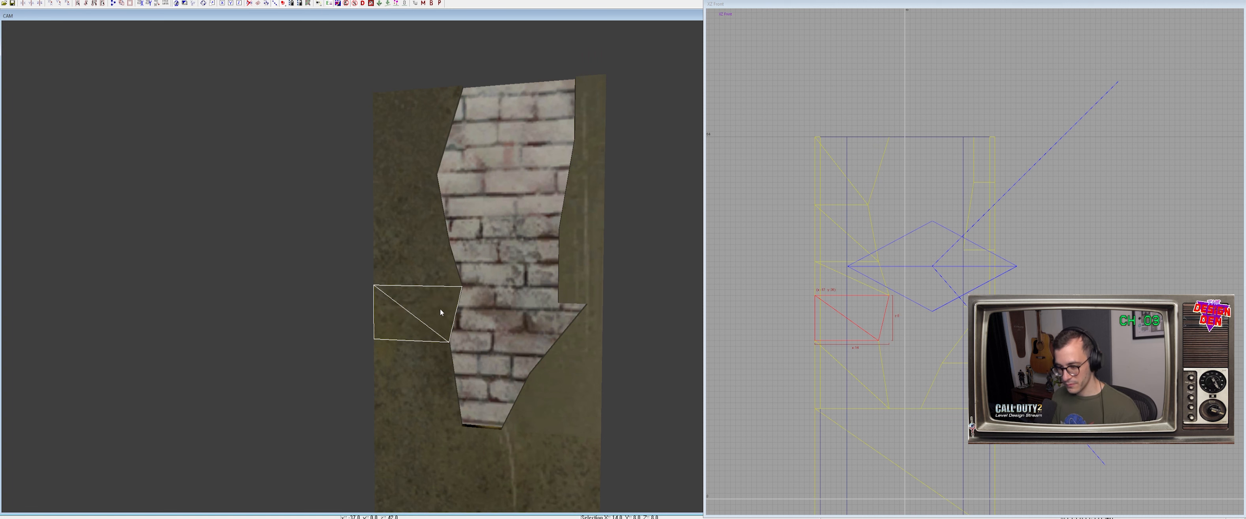
pyautogui.press('Escape')
pyautogui.moveTo(439, 309)
pyautogui.keyDown('ctrl'); pyautogui.mouseDown(button='right')
pyautogui.moveTo(448, 338)
pyautogui.moveTo(484, 319)
pyautogui.moveTo(456, 302)
pyautogui.mouseUp(button='right'); pyautogui.keyUp('ctrl')
# Copy an overlay piece to the plaster right of the opening's bottom, fit it to the lower slanted brick edge, and shift its texture
pyautogui.keyDown('shift'); pyautogui.click(356, 268); pyautogui.keyUp('shift')
pyautogui.moveTo(890, 345); pyautogui.dragTo(891, 283, button='right')
pyautogui.press('space')
pyautogui.moveTo(874, 334)
pyautogui.mouseDown()
pyautogui.moveTo(992, 328)
pyautogui.moveTo(980, 328)
pyautogui.mouseUp()
pyautogui.scroll(2, 980, 328)
pyautogui.moveTo(981, 328)
pyautogui.mouseDown(button='right')
pyautogui.moveTo(938, 299)
pyautogui.moveTo(966, 322)
pyautogui.mouseUp(button='right')
pyautogui.press('v')
pyautogui.moveTo(848, 212); pyautogui.dragTo(987, 256)
pyautogui.moveTo(972, 244); pyautogui.dragTo(980, 279)
pyautogui.moveTo(830, 250); pyautogui.dragTo(957, 309)
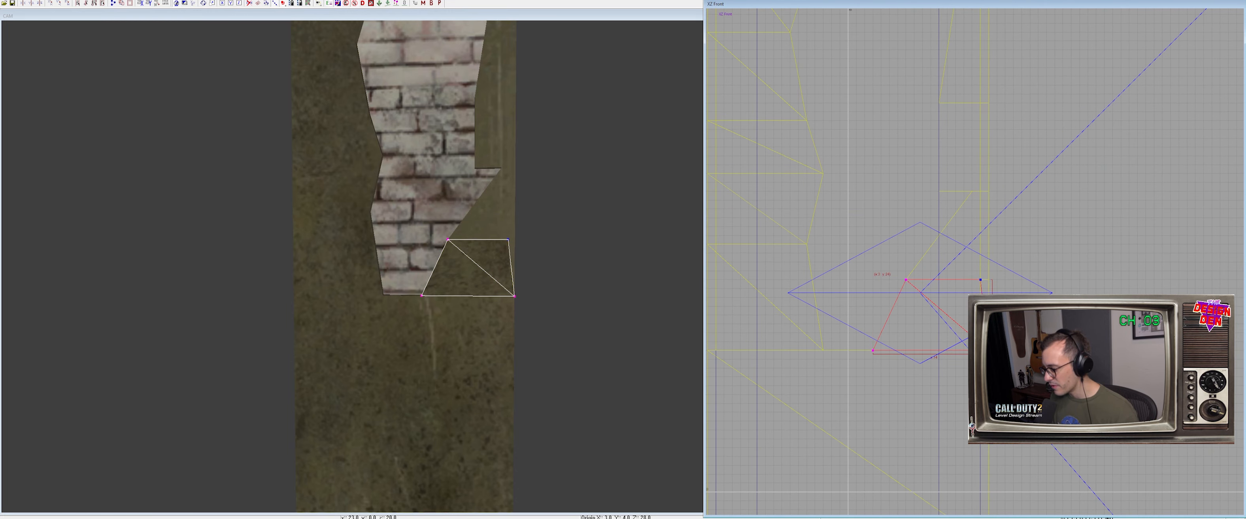
pyautogui.moveTo(487, 242); pyautogui.dragTo(487, 292, button='right')
pyautogui.press('v')
pyautogui.hotkey('shift', 'Down')
pyautogui.hotkey('shift', 'Down')
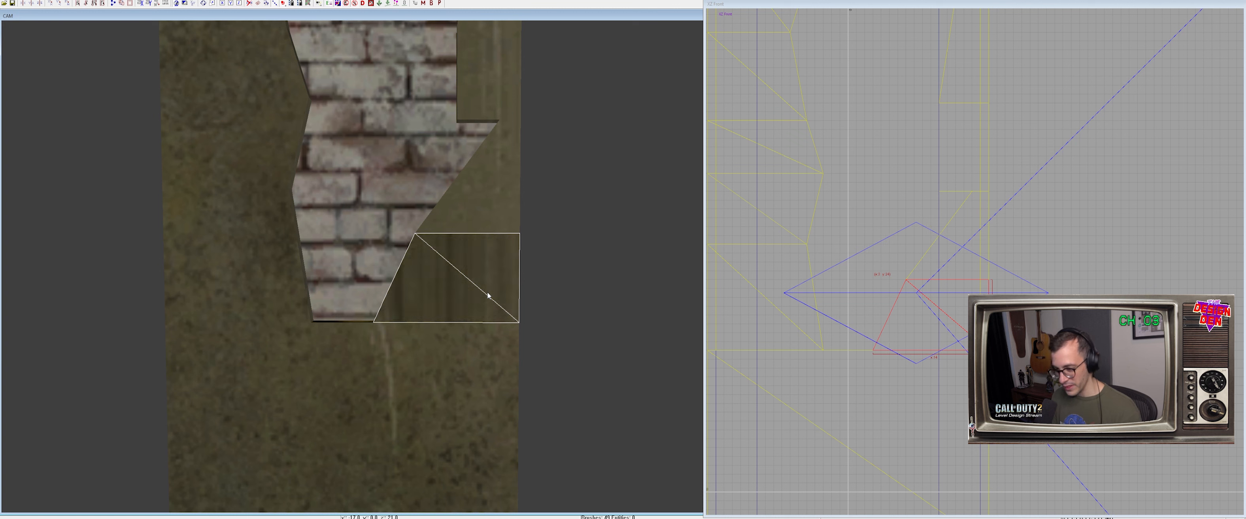
# Duplicate the right-hand overlay piece directly above itself and fit the copy along the diagonal brick edge up to the notch
pyautogui.press('space')
pyautogui.moveTo(922, 310); pyautogui.dragTo(914, 230)
pyautogui.press('v')
pyautogui.moveTo(824, 176); pyautogui.dragTo(912, 287)
pyautogui.moveTo(912, 288); pyautogui.dragTo(944, 288)
pyautogui.moveTo(944, 288); pyautogui.dragTo(927, 335, button='right')
pyautogui.moveTo(904, 234); pyautogui.dragTo(1022, 238)
pyautogui.moveTo(876, 199); pyautogui.dragTo(989, 267)
pyautogui.press('v')
pyautogui.moveTo(556, 239); pyautogui.dragTo(545, 203, button='right')
pyautogui.press('Escape')
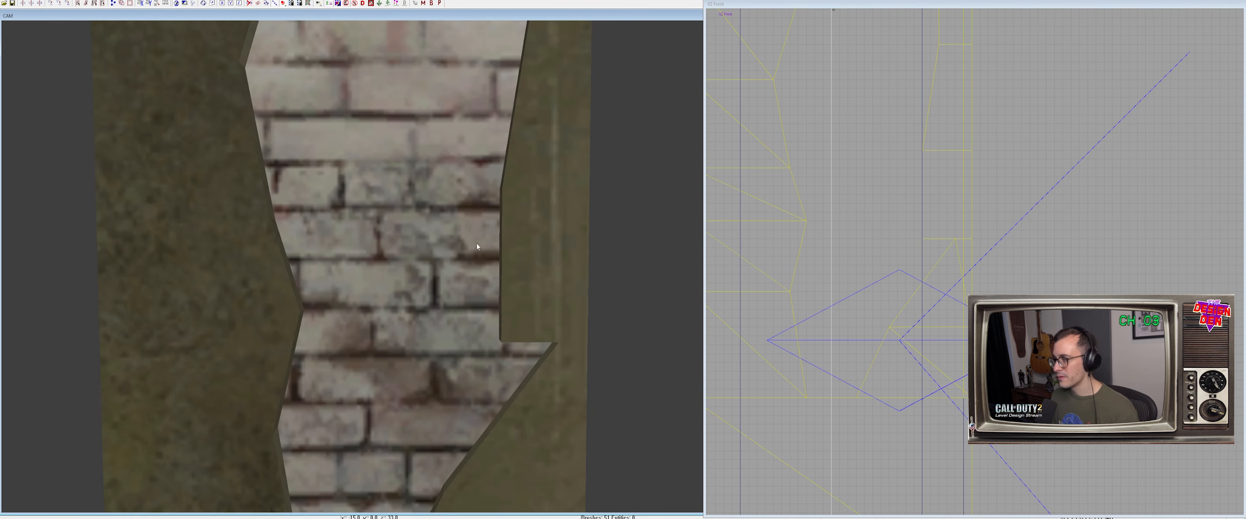
# Pick out the overlay piece along the diagonal brick edge, separately from the plaster brush behind it
pyautogui.scroll(-1, 478, 242)
pyautogui.keyDown('shift'); pyautogui.click(525, 359); pyautogui.keyUp('shift')
pyautogui.keyDown('shift'); pyautogui.click(528, 363); pyautogui.keyUp('shift')
pyautogui.keyDown('shift'); pyautogui.click(530, 368); pyautogui.keyUp('shift')
pyautogui.keyDown('shift'); pyautogui.click(530, 370); pyautogui.keyUp('shift')
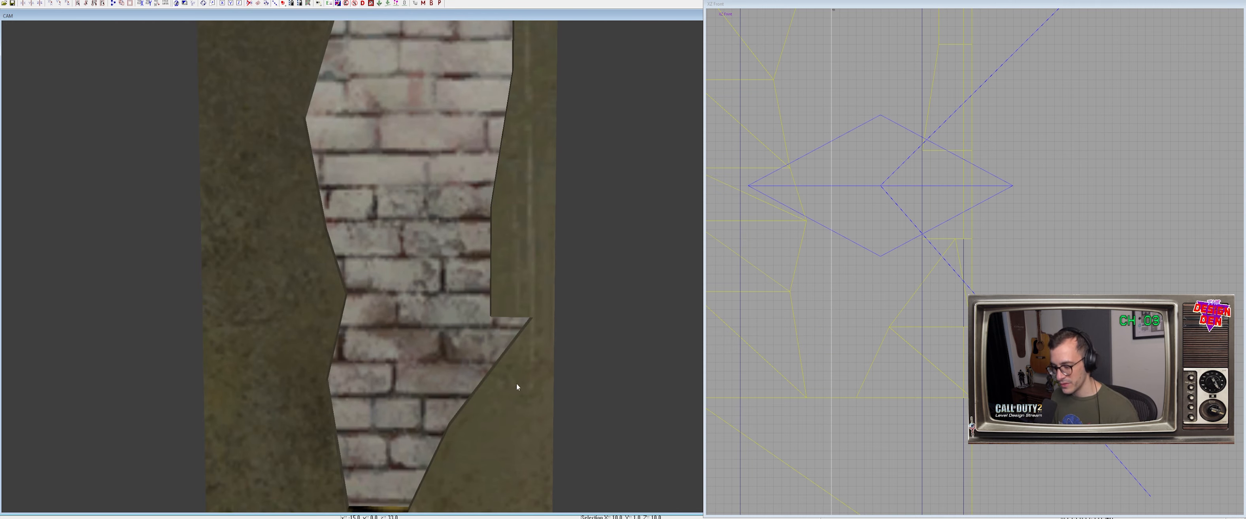
pyautogui.keyDown('ctrl'); pyautogui.moveTo(517, 386); pyautogui.dragTo(529, 367, button='right'); pyautogui.keyUp('ctrl')
pyautogui.keyDown('shift'); pyautogui.click(525, 329); pyautogui.keyUp('shift')
pyautogui.keyDown('shift'); pyautogui.click(525, 338); pyautogui.keyUp('shift')
pyautogui.press('Escape')
pyautogui.keyDown('shift'); pyautogui.click(532, 288); pyautogui.keyUp('shift')
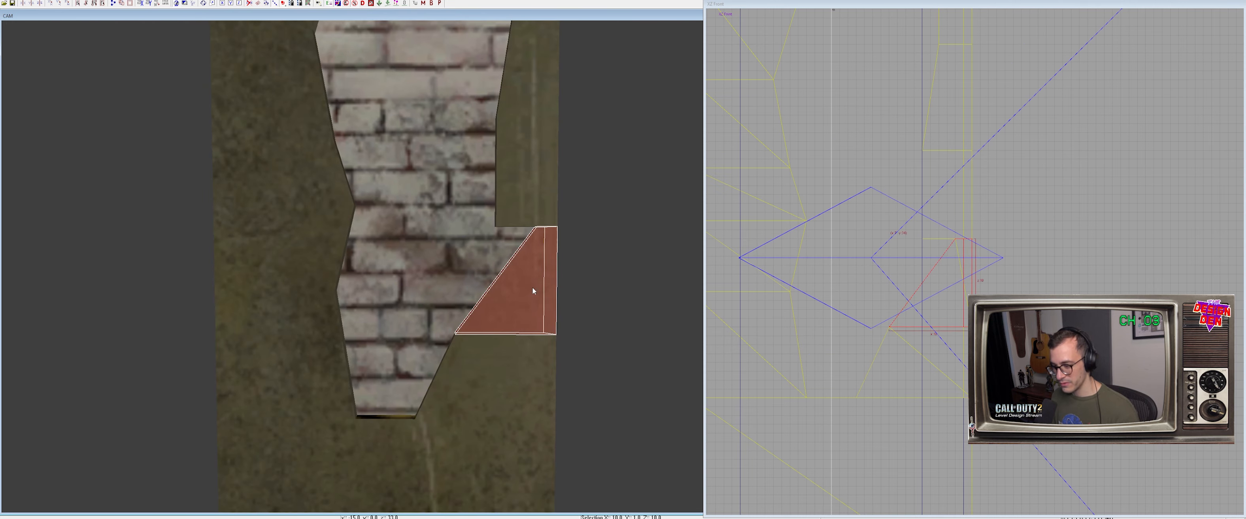
pyautogui.keyDown('shift'); pyautogui.click(525, 290); pyautogui.keyUp('shift')
pyautogui.keyDown('shift'); pyautogui.click(525, 293); pyautogui.keyUp('shift')
pyautogui.moveTo(529, 302); pyautogui.dragTo(523, 300, button='right')
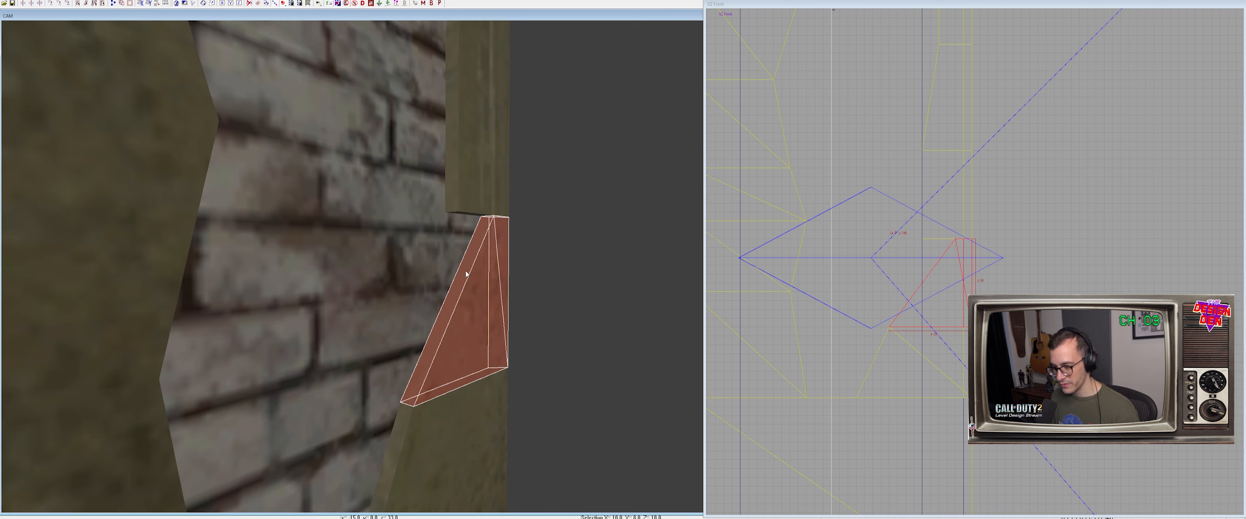
pyautogui.keyDown('shift'); pyautogui.click(466, 274); pyautogui.keyUp('shift')
# Duplicate the diagonal overlay piece upward and widen the copy's top to reach the vertical brick edge above the notch
pyautogui.moveTo(948, 295); pyautogui.dragTo(904, 317, button='right')
pyautogui.press('space')
pyautogui.moveTo(915, 326); pyautogui.dragTo(906, 235)
pyautogui.press('v')
pyautogui.moveTo(846, 260); pyautogui.dragTo(912, 260)
pyautogui.moveTo(850, 151); pyautogui.dragTo(840, 196, button='right')
pyautogui.moveTo(901, 216); pyautogui.dragTo(869, 216)
pyautogui.moveTo(506, 238); pyautogui.dragTo(523, 223, button='right')
pyautogui.press('v')
# Isolate the upper right plaster strip with its overlay and move the overlay's lower inner corner out to the strip's edge
pyautogui.keyDown('shift'); pyautogui.click(489, 285); pyautogui.keyUp('shift')
pyautogui.keyDown('shift'); pyautogui.click(503, 208); pyautogui.keyUp('shift')
pyautogui.keyDown('shift'); pyautogui.click(512, 142); pyautogui.keyUp('shift')
pyautogui.hotkey('alt', 'h')
pyautogui.press('Escape')
pyautogui.keyDown('shift'); pyautogui.click(519, 297); pyautogui.keyUp('shift')
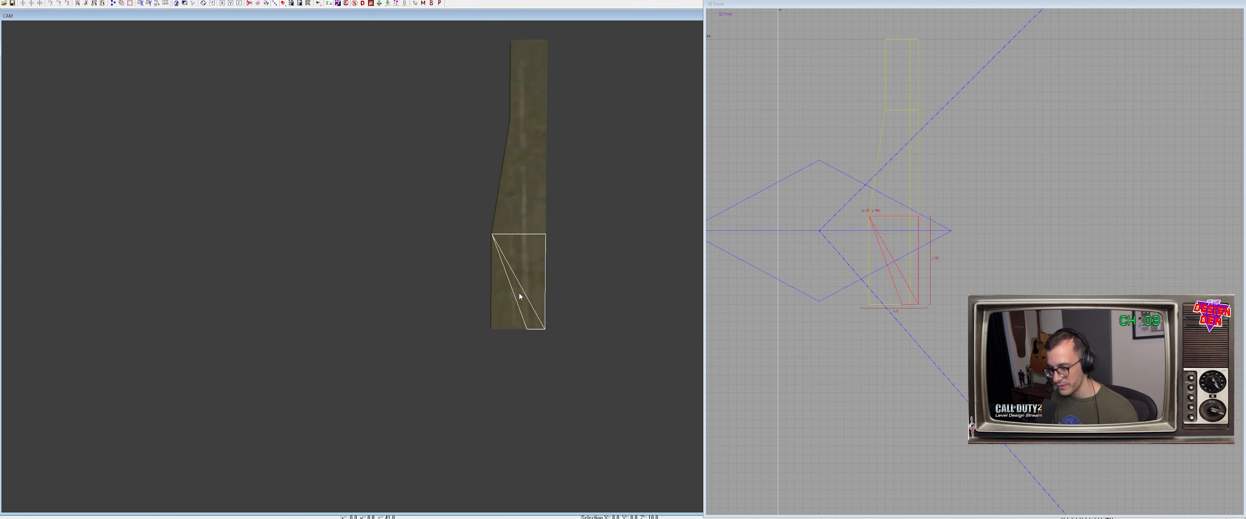
pyautogui.press('v')
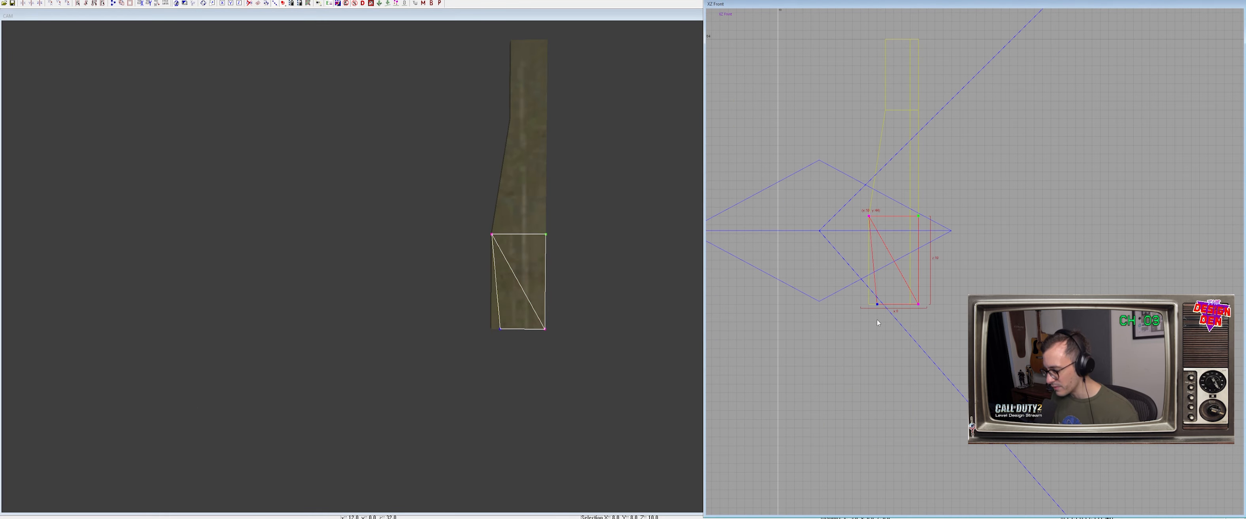
# Duplicate the right strip overlay upward and narrow the copy's top to follow the slanted plaster edge
pyautogui.press('space')
pyautogui.moveTo(905, 282); pyautogui.dragTo(895, 186)
pyautogui.moveTo(869, 128); pyautogui.dragTo(940, 128)
pyautogui.moveTo(843, 92); pyautogui.dragTo(830, 139, button='right')
# Add a third overlay copy at the top of the right strip and fit its corners to the plaster outline
pyautogui.press('space')
pyautogui.moveTo(900, 208); pyautogui.dragTo(888, 98)
pyautogui.moveTo(793, 43); pyautogui.dragTo(785, 80, button='right')
pyautogui.press('v')
pyautogui.moveTo(794, 46); pyautogui.dragTo(890, 225)
pyautogui.moveTo(856, 22); pyautogui.dragTo(900, 102)
pyautogui.moveTo(915, 127); pyautogui.dragTo(914, 162)
pyautogui.moveTo(847, 110); pyautogui.dragTo(890, 140)
pyautogui.moveTo(887, 140); pyautogui.dragTo(870, 139)
# Select the three stacked right strip overlays without the plaster behind them and apply natural texture mapping
pyautogui.keyDown('ctrl'); pyautogui.moveTo(510, 187); pyautogui.dragTo(518, 177, button='right'); pyautogui.keyUp('ctrl')
pyautogui.scroll(1, 517, 177)
pyautogui.press('Escape')
pyautogui.keyDown('shift'); pyautogui.click(559, 103); pyautogui.keyUp('shift')
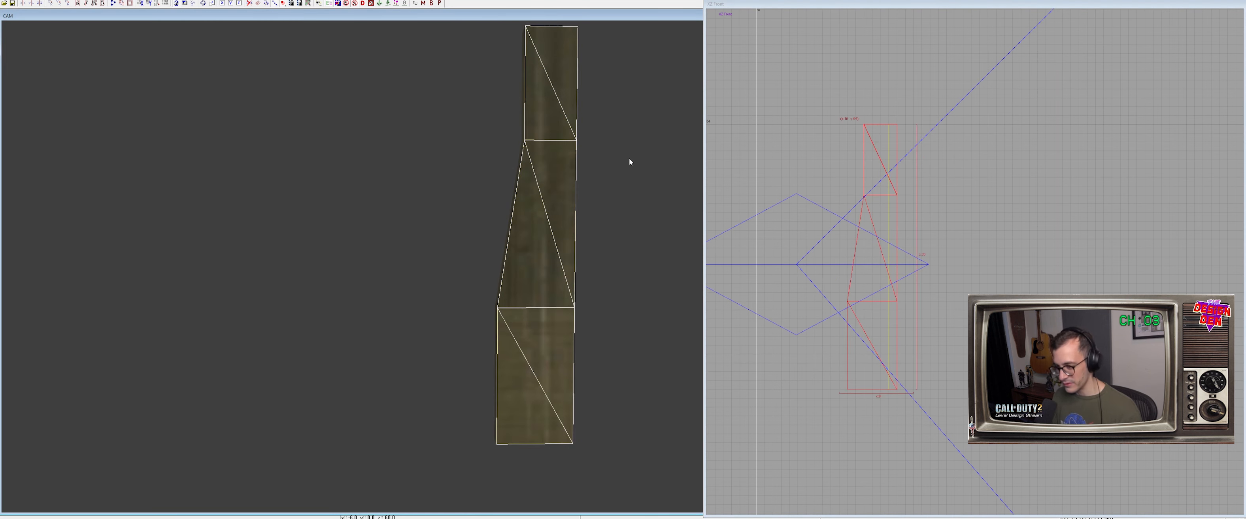
pyautogui.scroll(-2, 581, 194)
pyautogui.scroll(-2, 537, 223)
pyautogui.press('Escape')
pyautogui.keyDown('shift'); pyautogui.moveTo(502, 234); pyautogui.dragTo(499, 288); pyautogui.keyUp('shift')
pyautogui.press('Escape')
pyautogui.keyDown('shift'); pyautogui.moveTo(503, 226); pyautogui.dragTo(505, 192); pyautogui.keyUp('shift')
pyautogui.scroll(3, 501, 297)
pyautogui.press('Escape')
pyautogui.scroll(-1, 530, 290)
pyautogui.keyDown('shift'); pyautogui.moveTo(529, 289); pyautogui.dragTo(515, 268); pyautogui.keyUp('shift')
pyautogui.hotkey('ctrl', 'n')
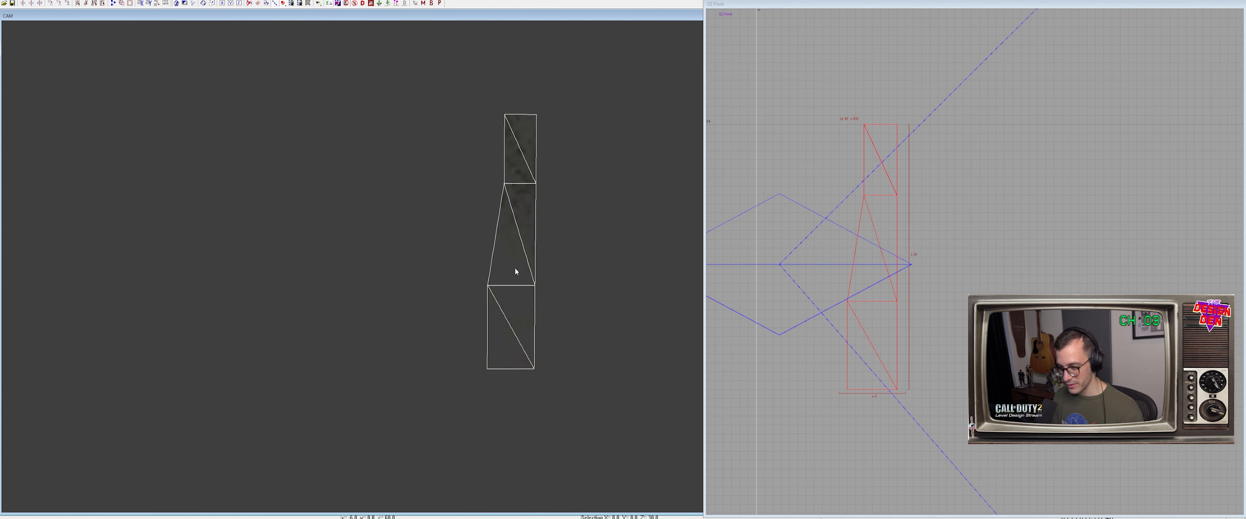
# Unhide the rest of the panel and review the completed dirt overlays on the building's chamfered corner
pyautogui.hotkey('shift', 'h')
pyautogui.scroll(-1, 522, 266)
pyautogui.moveTo(519, 268)
pyautogui.keyDown('ctrl'); pyautogui.mouseDown(button='right')
pyautogui.moveTo(497, 293)
pyautogui.moveTo(503, 314)
pyautogui.moveTo(508, 291)
pyautogui.moveTo(483, 262)
pyautogui.moveTo(479, 212)
pyautogui.moveTo(487, 259)
pyautogui.moveTo(465, 280)
pyautogui.mouseUp(button='right'); pyautogui.keyUp('ctrl')
pyautogui.press('Escape')
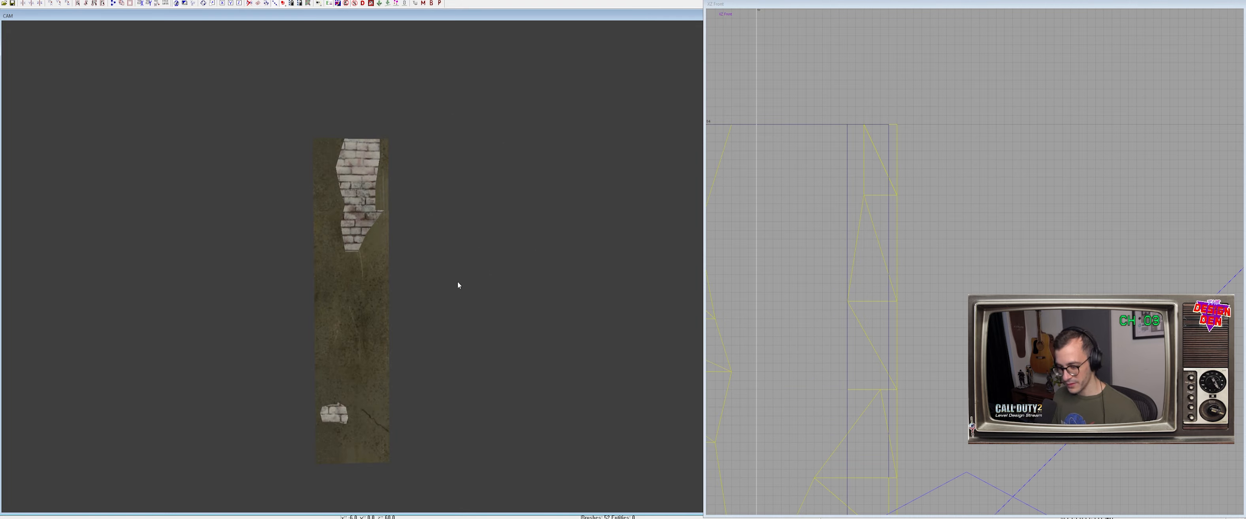
pyautogui.press('Escape')
pyautogui.moveTo(461, 281); pyautogui.dragTo(470, 307, button='right')
pyautogui.keyDown('shift'); pyautogui.click(429, 301); pyautogui.keyUp('shift')
pyautogui.moveTo(251, 311)
pyautogui.mouseDown(button='right')
pyautogui.moveTo(342, 308)
pyautogui.moveTo(516, 333)
pyautogui.moveTo(435, 319)
pyautogui.moveTo(464, 312)
pyautogui.moveTo(453, 319)
pyautogui.mouseUp(button='right')
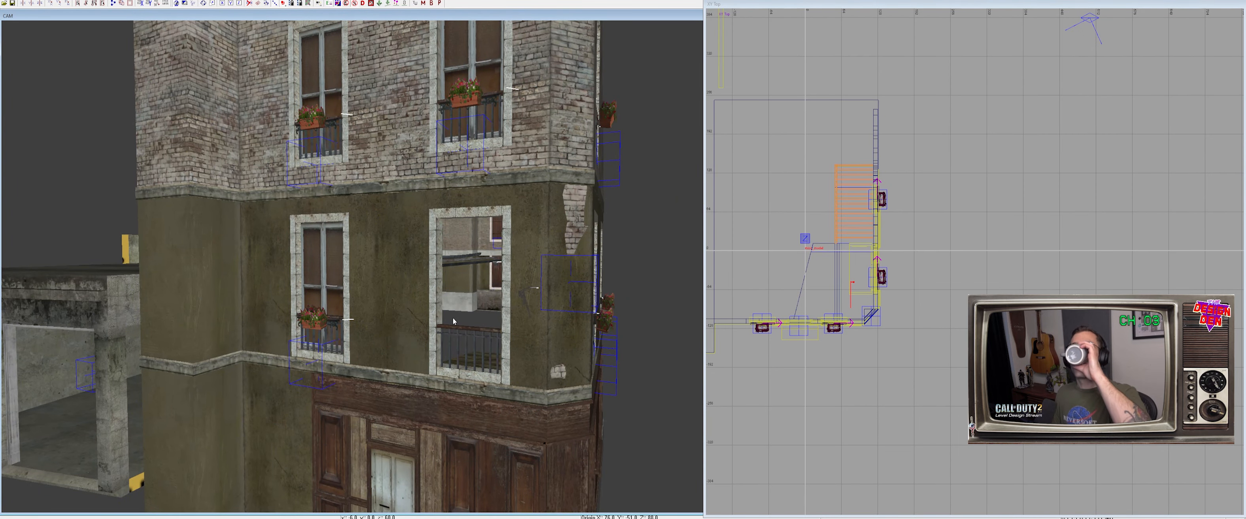
pyautogui.moveTo(390, 331); pyautogui.dragTo(369, 324, button='right')
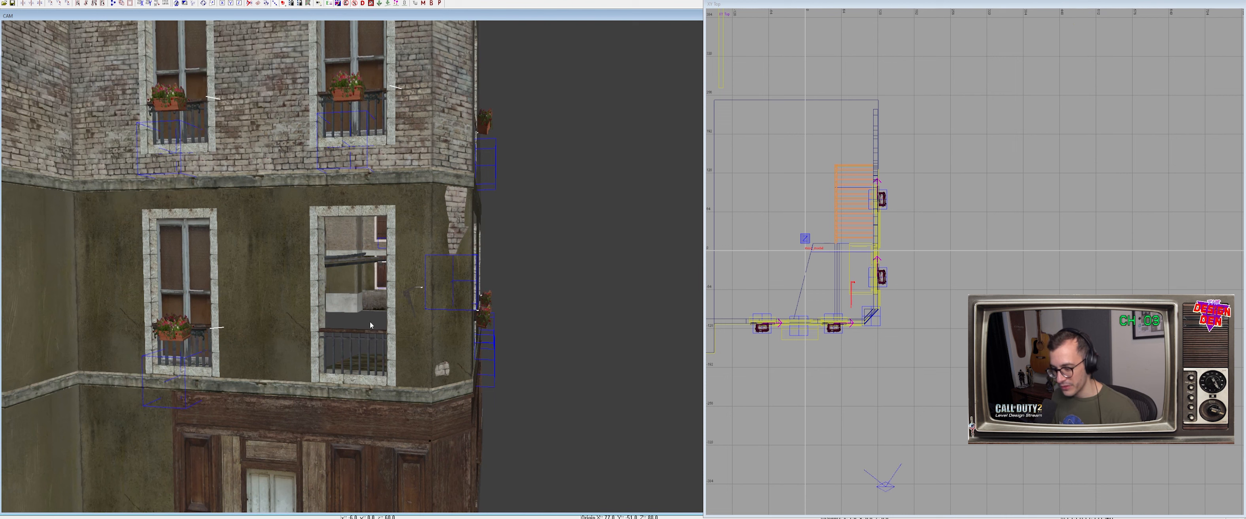
# Position the wrought-iron wall bracket at the building's chamfered corner and raise it to the ledge above the damaged panel
pyautogui.scroll(4, 846, 324)
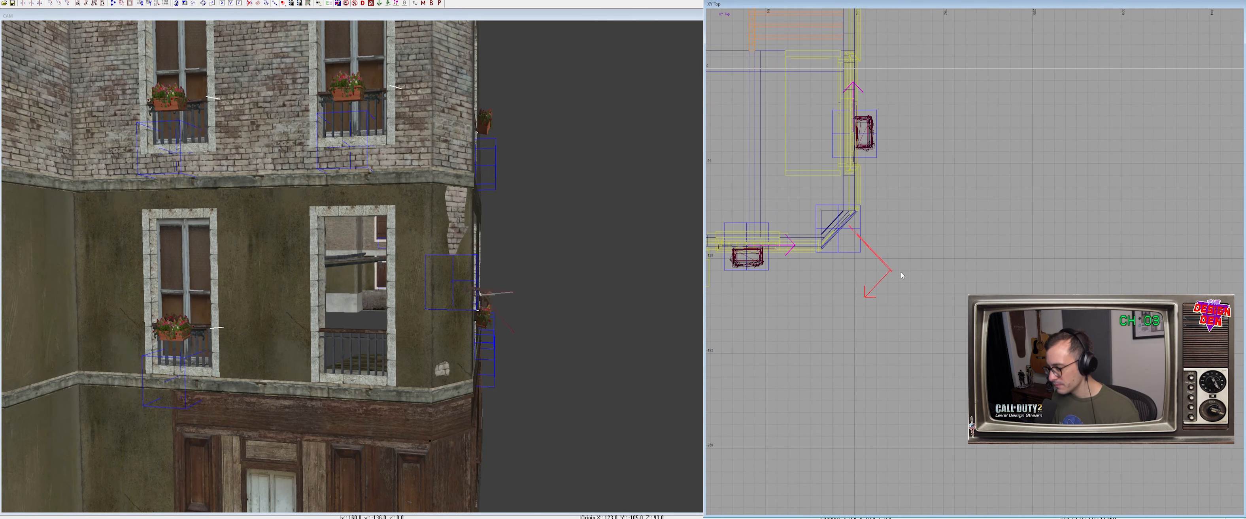
pyautogui.scroll(7, 822, 222)
pyautogui.moveTo(840, 247); pyautogui.dragTo(848, 262)
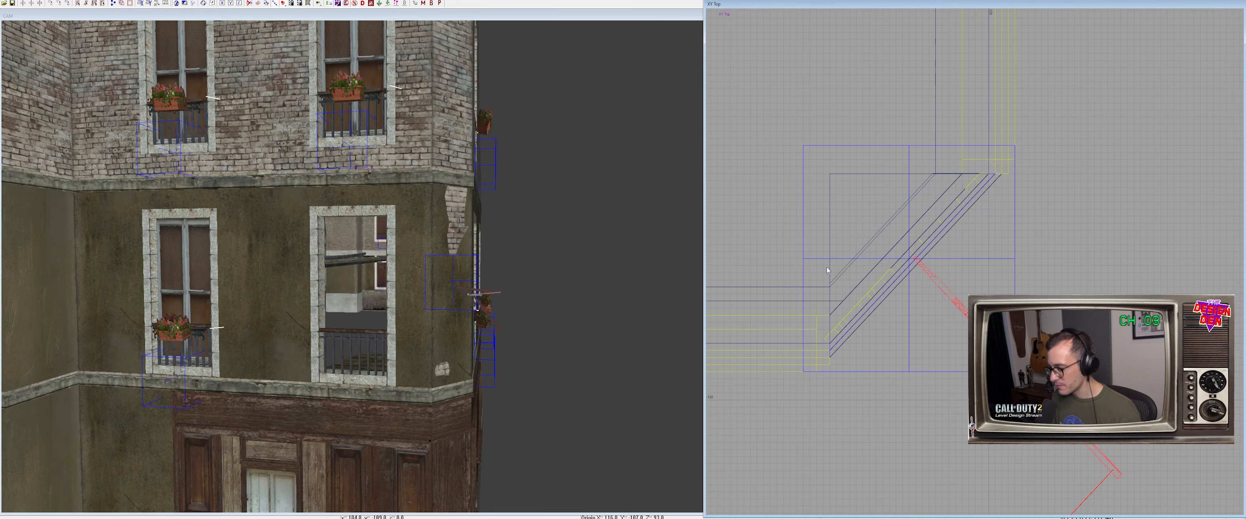
pyautogui.moveTo(555, 314); pyautogui.dragTo(609, 315, button='right')
pyautogui.moveTo(278, 368); pyautogui.dragTo(278, 361, button='right')
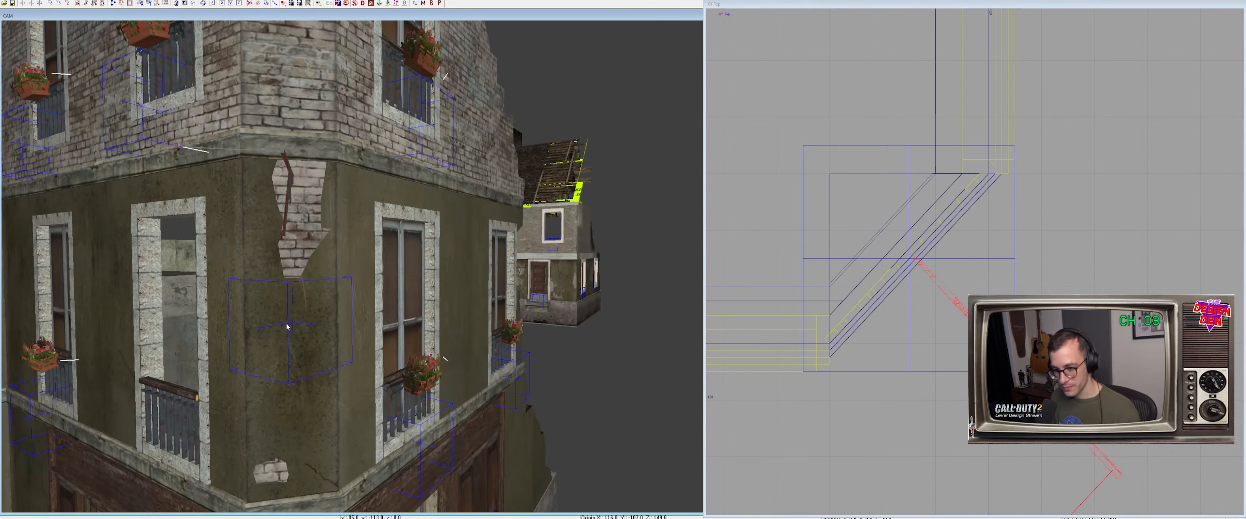
pyautogui.moveTo(288, 327); pyautogui.dragTo(726, 315, button='right')
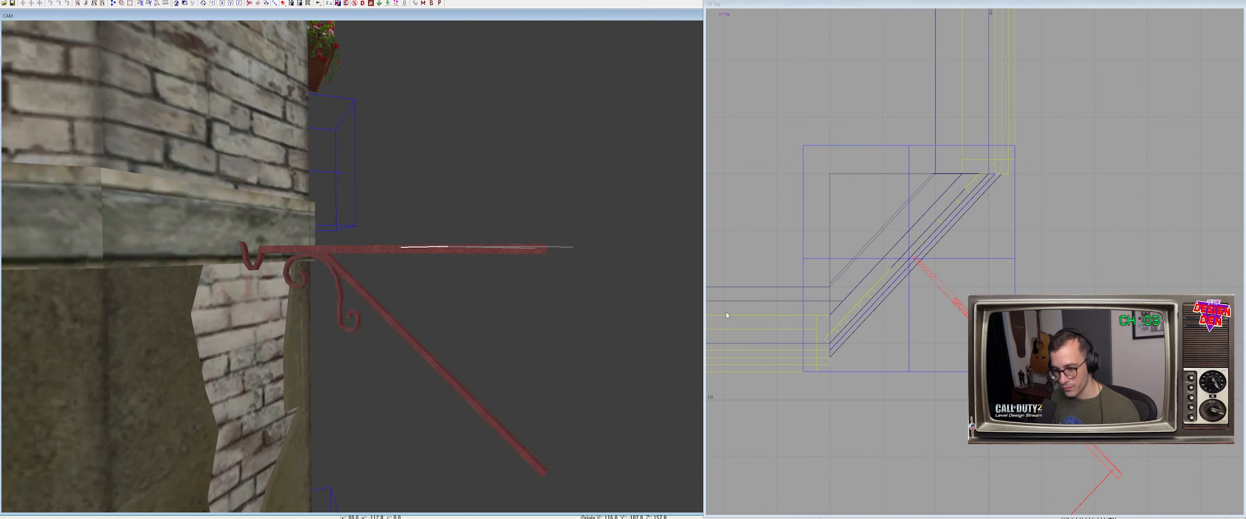
# Rotate the bracket 180 degrees about Z and set it against the brick corner above the ledge
pyautogui.hotkey('ctrl', 'Tab')
pyautogui.hotkey('ctrl', 'Tab')
pyautogui.hotkey('ctrl', 'Tab')
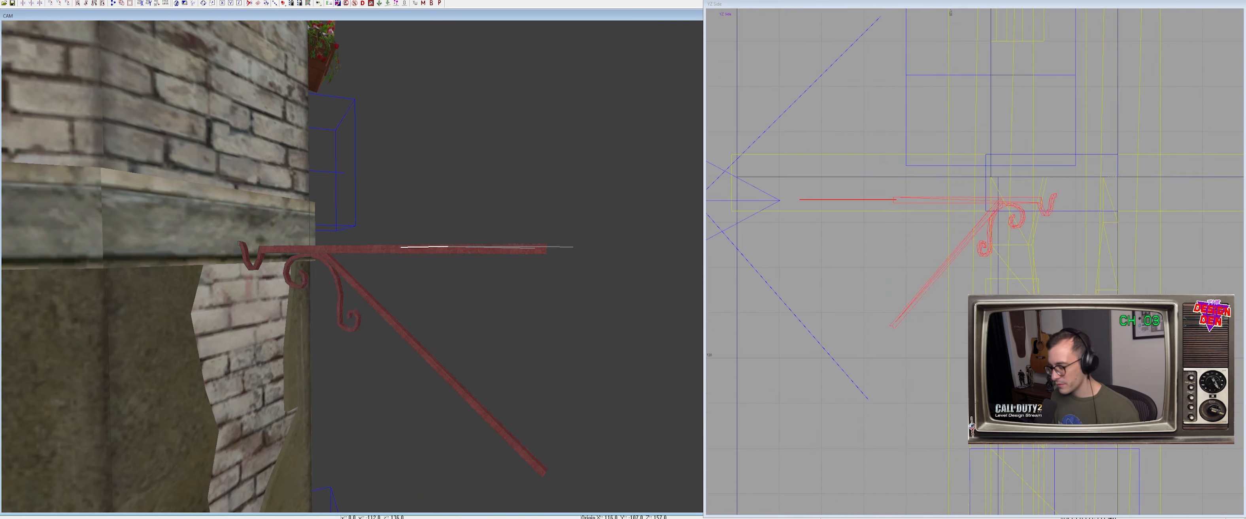
pyautogui.moveTo(1053, 348); pyautogui.dragTo(1071, 310)
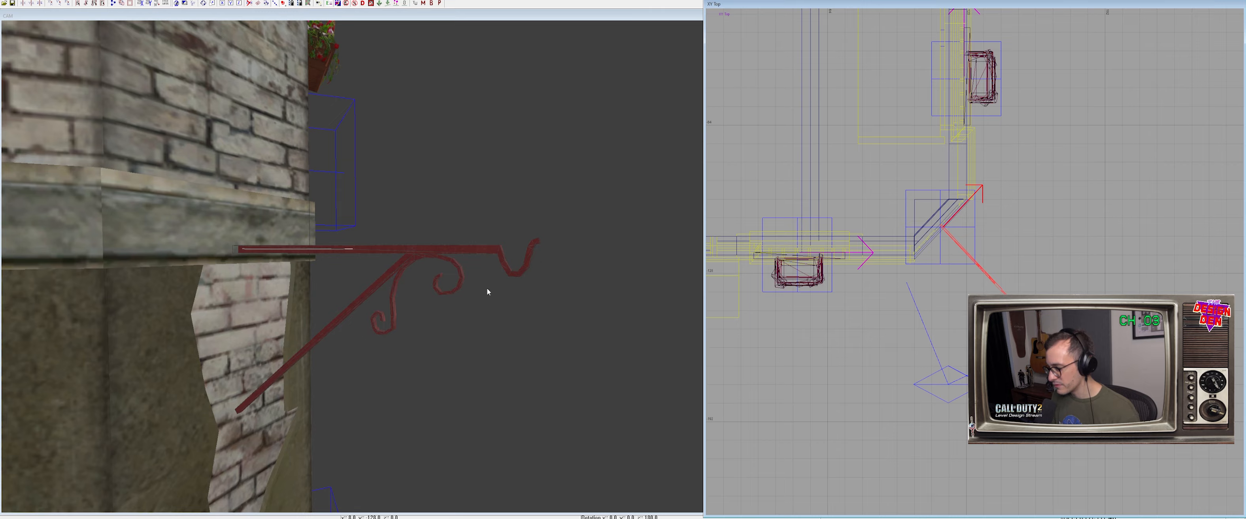
pyautogui.moveTo(374, 260); pyautogui.dragTo(442, 223, button='right')
pyautogui.moveTo(482, 218); pyautogui.dragTo(482, 207)
pyautogui.moveTo(482, 207)
pyautogui.mouseDown(button='right')
pyautogui.moveTo(522, 256)
pyautogui.moveTo(482, 207)
pyautogui.mouseUp(button='right')
pyautogui.moveTo(482, 208); pyautogui.dragTo(481, 203)
pyautogui.moveTo(482, 203); pyautogui.dragTo(458, 206, button='right')
pyautogui.press('Escape')
# Isolate the plaster wall brushes on both sides of the chamfered corner panel and select a face of the left brush
pyautogui.moveTo(391, 197); pyautogui.dragTo(372, 150, button='right')
pyautogui.moveTo(359, 228); pyautogui.dragTo(459, 238, button='right')
pyautogui.keyDown('shift'); pyautogui.click(406, 235); pyautogui.keyUp('shift')
pyautogui.keyDown('shift'); pyautogui.click(459, 238); pyautogui.keyUp('shift')
pyautogui.keyDown('shift'); pyautogui.click(396, 195); pyautogui.keyUp('shift')
pyautogui.moveTo(396, 195); pyautogui.dragTo(377, 348, button='right')
pyautogui.keyDown('shift'); pyautogui.click(389, 355); pyautogui.keyUp('shift')
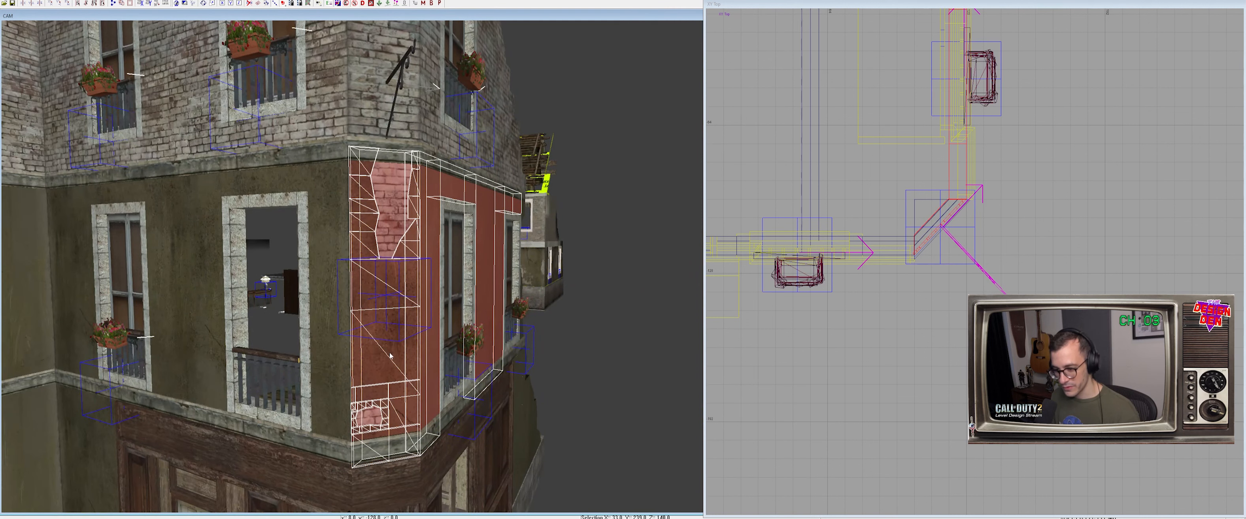
pyautogui.keyDown('shift'); pyautogui.click(334, 276); pyautogui.keyUp('shift')
pyautogui.keyDown('shift'); pyautogui.click(392, 310); pyautogui.keyUp('shift')
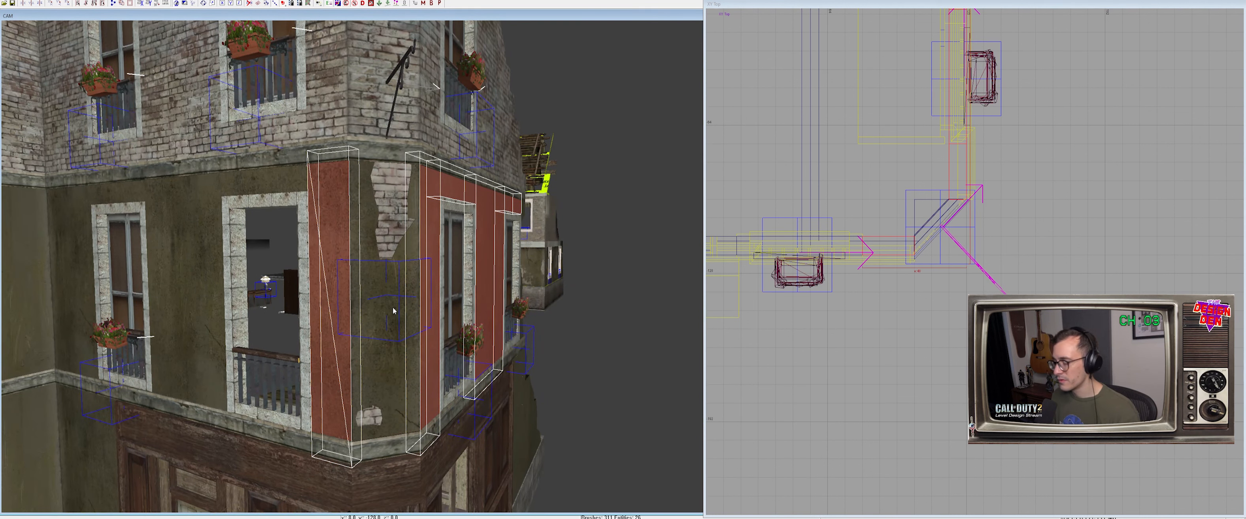
pyautogui.hotkey('alt', 'h')
pyautogui.press('Escape')
pyautogui.keyDown('ctrl'); pyautogui.keyDown('shift'); pyautogui.click(356, 265); pyautogui.keyUp('shift'); pyautogui.keyUp('ctrl')
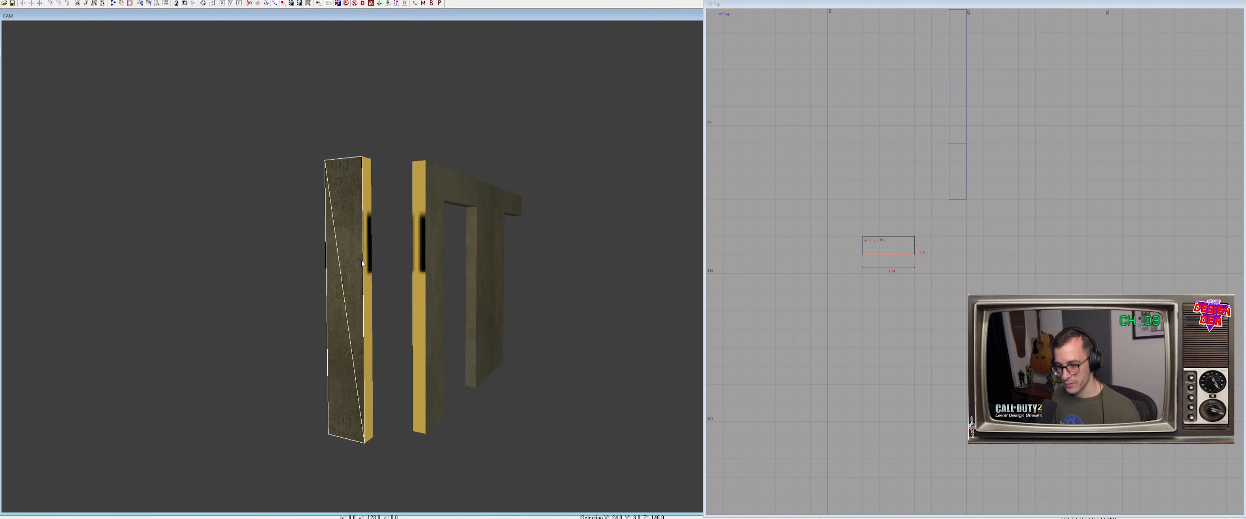
# Move a dirt overlay patch from the left brush to the adjoining wall and turn it along the wall's face
pyautogui.moveTo(909, 290); pyautogui.dragTo(1018, 244)
pyautogui.moveTo(931, 238); pyautogui.dragTo(858, 321, button='right')
pyautogui.scroll(-3, 930, 238)
pyautogui.press('v')
pyautogui.moveTo(958, 244); pyautogui.dragTo(973, 175)
pyautogui.moveTo(604, 276); pyautogui.dragTo(440, 175, button='right')
pyautogui.scroll(-2, 440, 175)
# Fit the overlay patch's vertices to the width of the narrow plaster pier beside the chamfered corner
pyautogui.moveTo(444, 132); pyautogui.dragTo(541, 439)
pyautogui.hotkey('ctrl', 'Tab')
pyautogui.moveTo(940, 150); pyautogui.dragTo(1027, 414)
pyautogui.scroll(2, 957, 275)
pyautogui.press('2')
pyautogui.moveTo(1019, 279); pyautogui.dragTo(923, 281)
pyautogui.press('v')
pyautogui.moveTo(629, 305); pyautogui.dragTo(662, 271, button='right')
# Duplicate the overlay patch and reshape it to cover the plaster strip above the first window opening
pyautogui.press('space')
pyautogui.moveTo(860, 278)
pyautogui.mouseDown()
pyautogui.moveTo(891, 219)
pyautogui.moveTo(903, 220)
pyautogui.mouseUp()
pyautogui.moveTo(994, 213); pyautogui.dragTo(1051, 219)
pyautogui.press('v')
pyautogui.moveTo(935, 396); pyautogui.dragTo(1027, 166)
pyautogui.moveTo(525, 305); pyautogui.dragTo(501, 304, button='right')
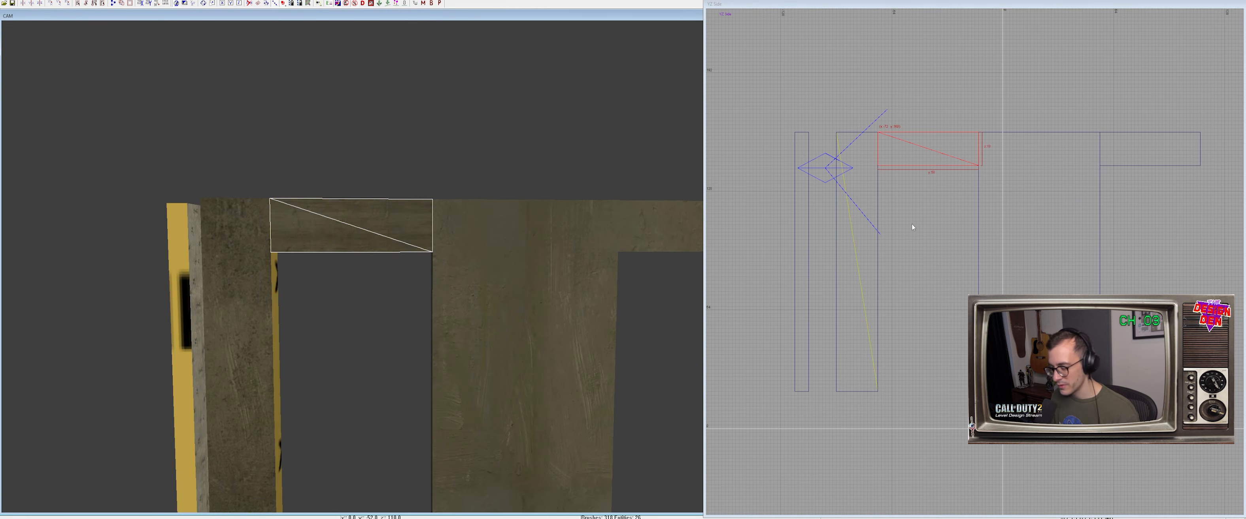
# Duplicate the strip patch onto the wide pier between the windows and stretch it down to the pier's base
pyautogui.moveTo(911, 223); pyautogui.dragTo(873, 236, button='right')
pyautogui.press('space')
pyautogui.moveTo(914, 162)
pyautogui.mouseDown()
pyautogui.moveTo(1012, 156)
pyautogui.moveTo(1118, 221)
pyautogui.mouseUp()
pyautogui.hotkey('ctrl', 'z')
pyautogui.press('v')
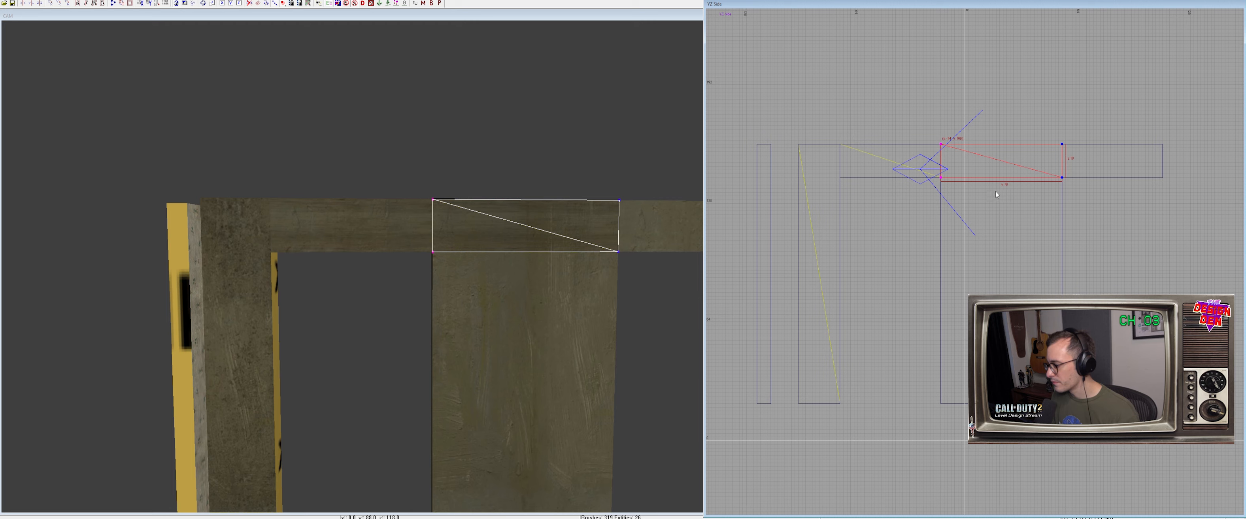
pyautogui.moveTo(910, 164); pyautogui.dragTo(1068, 258)
pyautogui.moveTo(988, 240); pyautogui.dragTo(982, 197, button='right')
pyautogui.moveTo(989, 223); pyautogui.dragTo(989, 450)
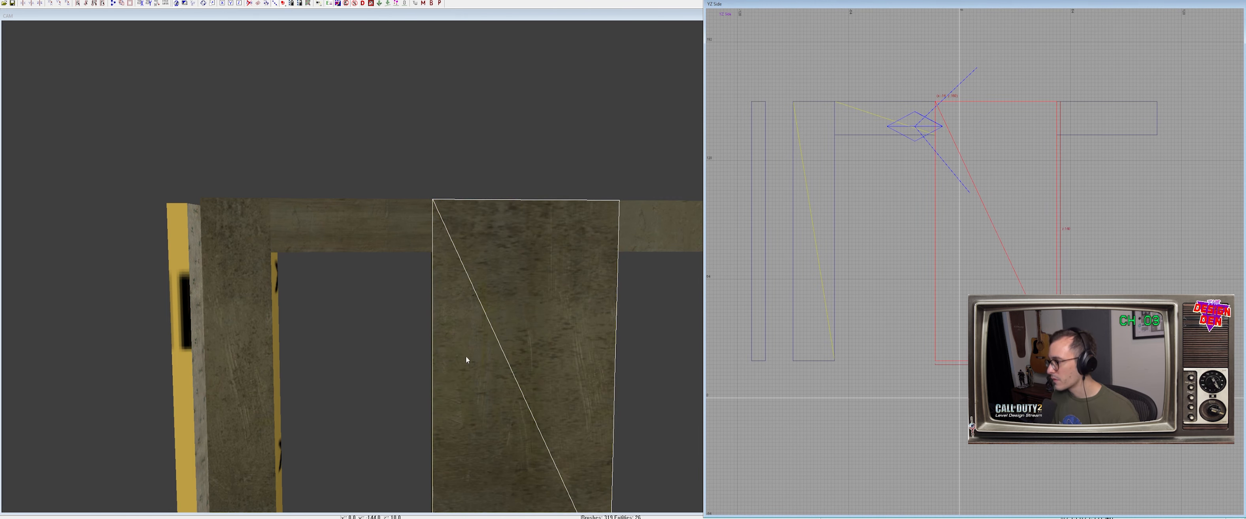
# Duplicate the wide patch and shorten it to cover the plaster strip above the second window opening
pyautogui.scroll(-1, 521, 363)
pyautogui.keyDown('ctrl'); pyautogui.moveTo(414, 365); pyautogui.dragTo(405, 366, button='right'); pyautogui.keyUp('ctrl')
pyautogui.keyDown('ctrl'); pyautogui.moveTo(489, 318); pyautogui.dragTo(510, 333, button='right'); pyautogui.keyUp('ctrl')
pyautogui.moveTo(1004, 212); pyautogui.dragTo(965, 254, button='right')
pyautogui.press('space')
pyautogui.moveTo(1003, 211); pyautogui.dragTo(1160, 207)
pyautogui.moveTo(1078, 435); pyautogui.dragTo(1091, 211)
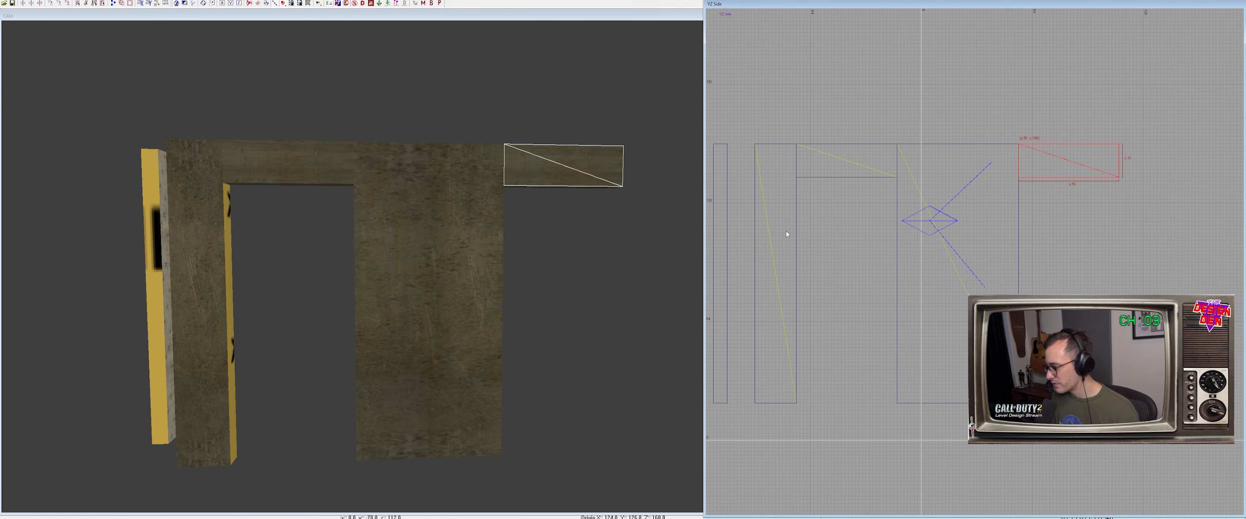
pyautogui.moveTo(507, 225); pyautogui.dragTo(435, 218, button='right')
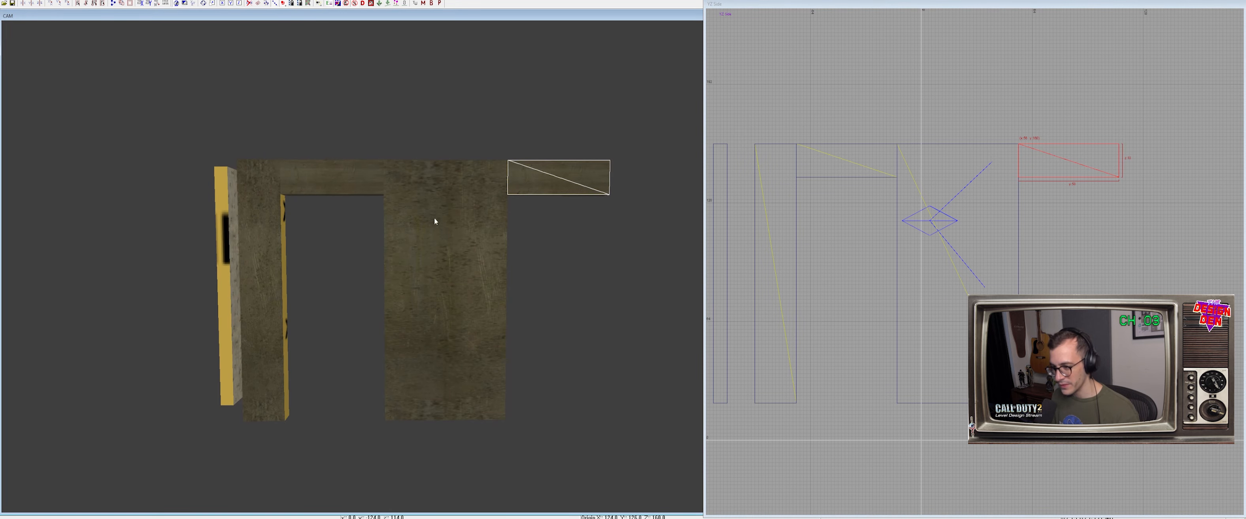
pyautogui.press('Escape')
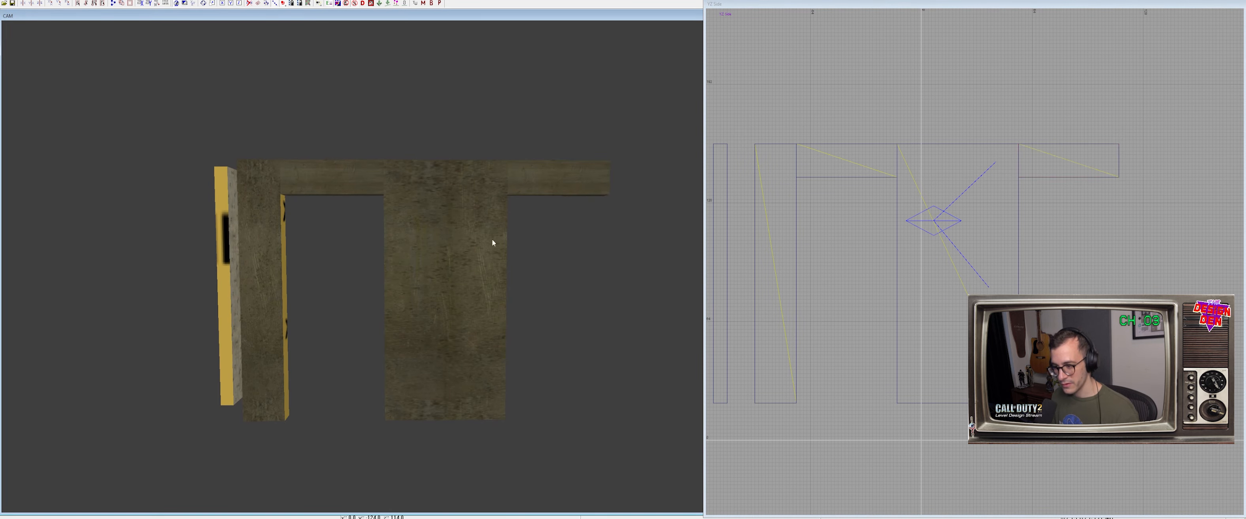
# Isolate the overlay patches by hiding the plaster brushes behind them
pyautogui.press('i')
pyautogui.moveTo(463, 224); pyautogui.dragTo(441, 209, button='right')
pyautogui.press('Escape')
pyautogui.press('i')
pyautogui.hotkey('alt', 'h')
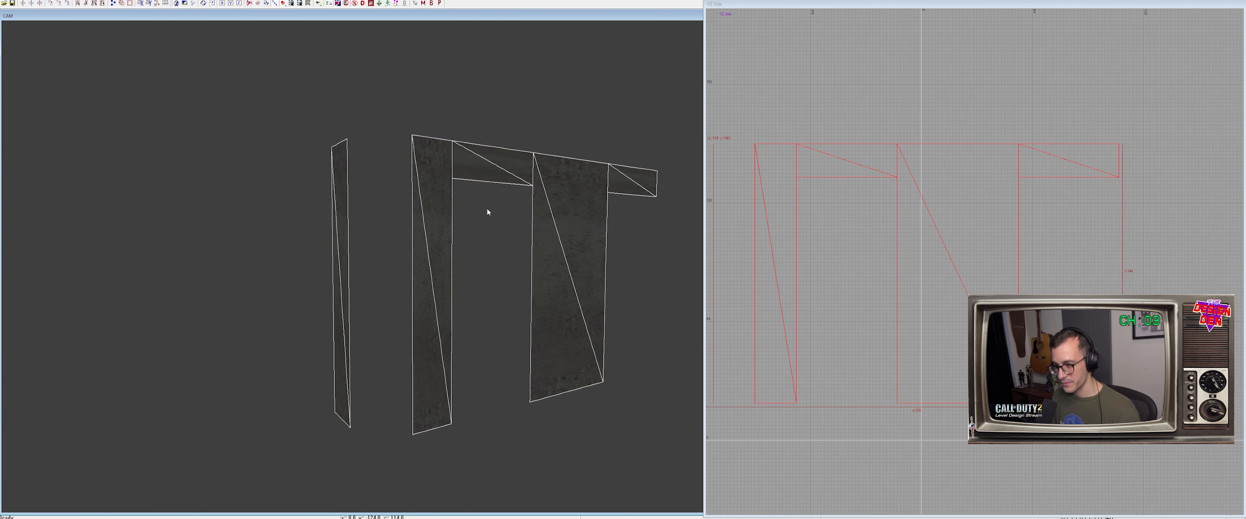
# Apply natural texture mapping to the overlay patches so the dirt texture is not stretched on the walls
pyautogui.press('Escape')
pyautogui.keyDown('shift'); pyautogui.click(510, 168); pyautogui.keyUp('shift')
pyautogui.press('Escape')
pyautogui.keyDown('shift'); pyautogui.click(578, 215); pyautogui.keyUp('shift')
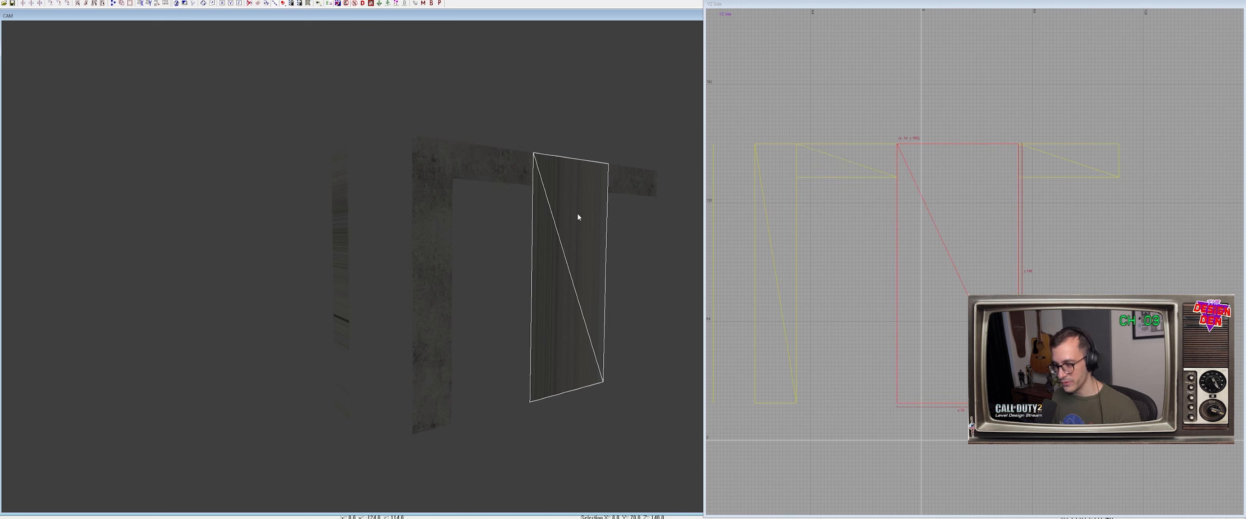
pyautogui.press('Escape')
pyautogui.keyDown('ctrl'); pyautogui.moveTo(577, 213); pyautogui.dragTo(570, 212, button='right'); pyautogui.keyUp('ctrl')
pyautogui.keyDown('shift'); pyautogui.click(426, 209); pyautogui.keyUp('shift')
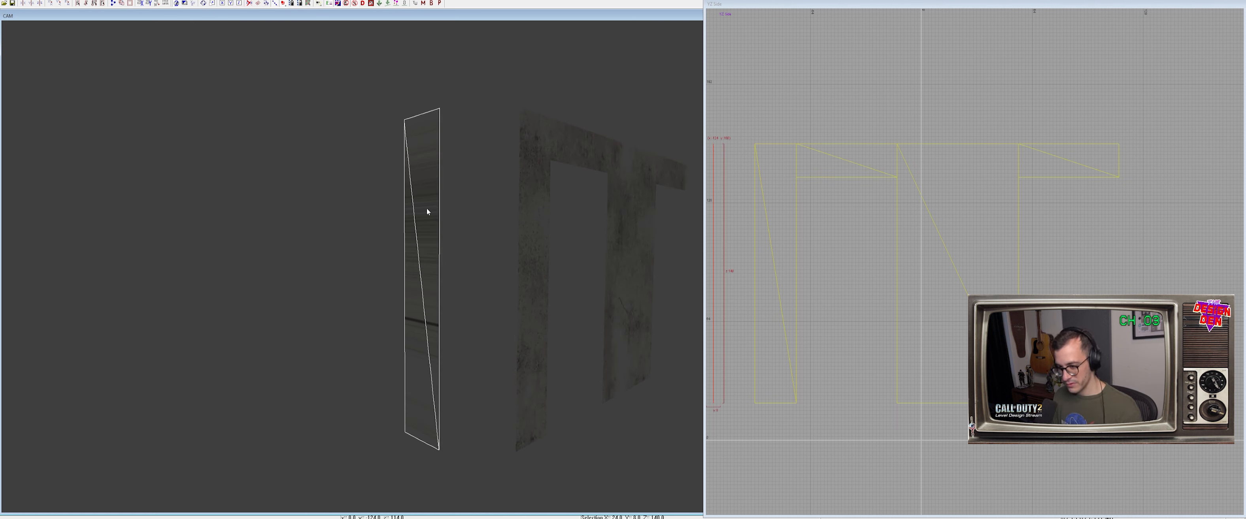
pyautogui.hotkey('ctrl', 'shift', 'n')
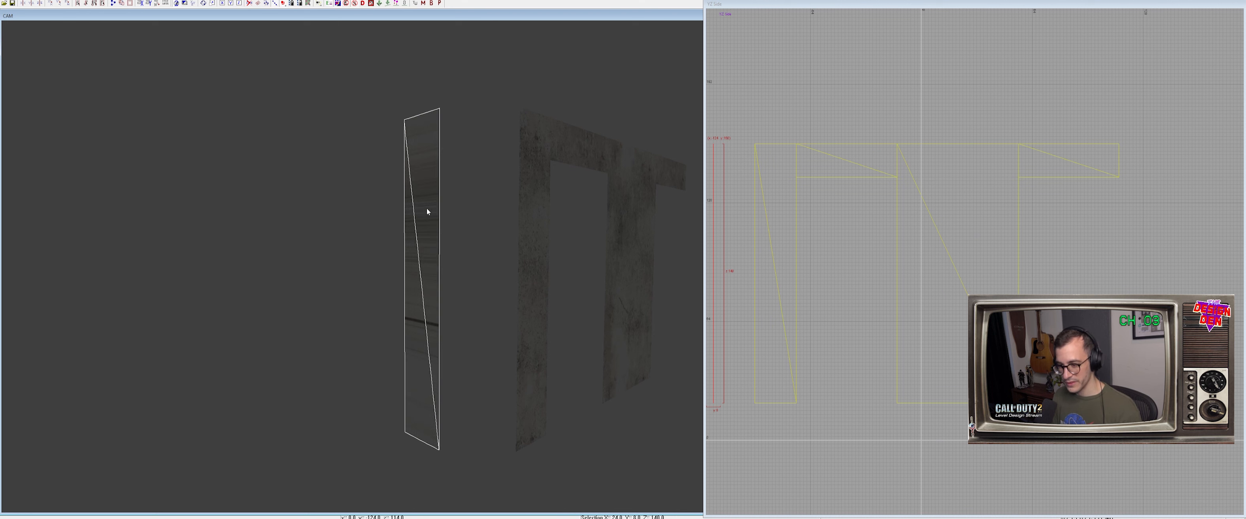
pyautogui.press('Escape')
pyautogui.keyDown('ctrl'); pyautogui.moveTo(417, 205); pyautogui.dragTo(420, 205, button='right'); pyautogui.keyUp('ctrl')
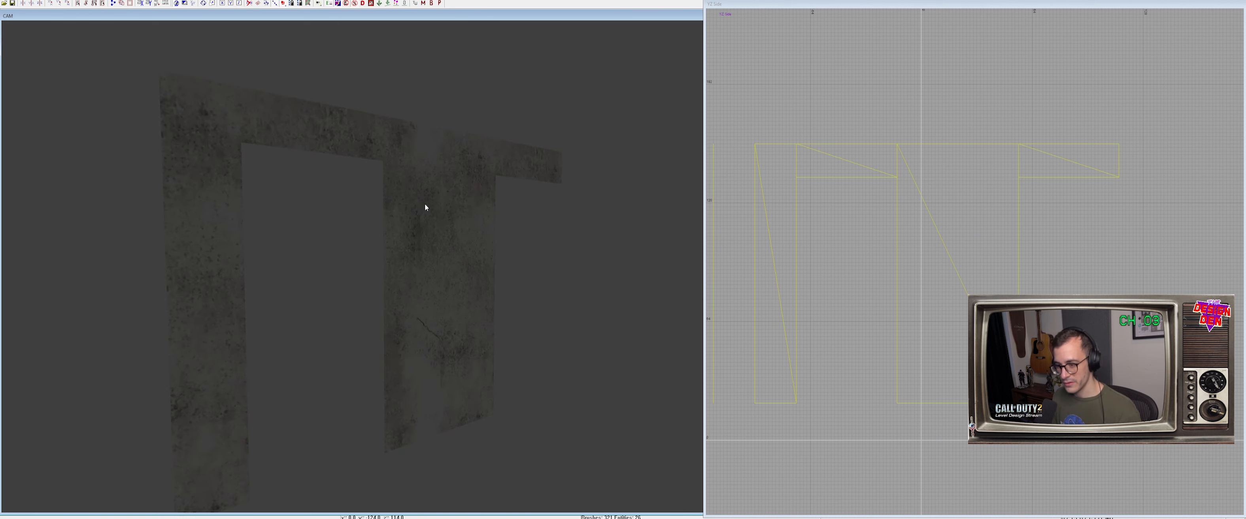
# Select the wall's overlay patches and unhide the rest of the building
pyautogui.keyDown('ctrl'); pyautogui.moveTo(517, 189); pyautogui.dragTo(486, 234, button='right'); pyautogui.keyUp('ctrl')
pyautogui.keyDown('shift'); pyautogui.click(518, 186); pyautogui.keyUp('shift')
pyautogui.keyDown('shift'); pyautogui.click(476, 203); pyautogui.keyUp('shift')
pyautogui.keyDown('shift'); pyautogui.click(373, 193); pyautogui.keyUp('shift')
pyautogui.keyDown('shift'); pyautogui.click(416, 176); pyautogui.keyUp('shift')
pyautogui.keyDown('shift'); pyautogui.click(293, 179); pyautogui.keyUp('shift')
pyautogui.hotkey('shift', 'h')
# Add the broken plaster pieces at the wall's far end to the selection and isolate it
pyautogui.moveTo(463, 258)
pyautogui.mouseDown(button='right')
pyautogui.moveTo(368, 265)
pyautogui.moveTo(481, 275)
pyautogui.moveTo(402, 300)
pyautogui.mouseUp(button='right')
pyautogui.keyDown('shift'); pyautogui.click(397, 295); pyautogui.keyUp('shift')
pyautogui.keyDown('shift'); pyautogui.click(392, 242); pyautogui.keyUp('shift')
pyautogui.keyDown('shift'); pyautogui.click(392, 209); pyautogui.keyUp('shift')
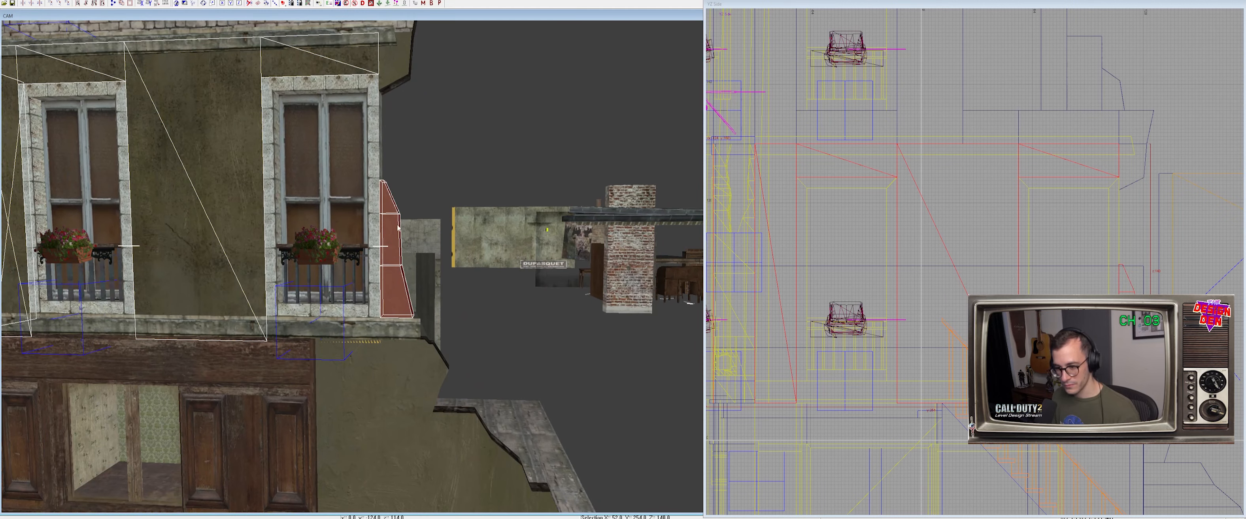
pyautogui.keyDown('ctrl'); pyautogui.moveTo(393, 209); pyautogui.dragTo(417, 203, button='right'); pyautogui.keyUp('ctrl')
pyautogui.keyDown('shift'); pyautogui.click(419, 203); pyautogui.keyUp('shift')
pyautogui.hotkey('alt', 'h')
# Duplicate the overlay patch above the second window and size it over the upper broken plaster piece
pyautogui.press('Escape')
pyautogui.moveTo(408, 248); pyautogui.dragTo(387, 227, button='right')
pyautogui.keyDown('shift'); pyautogui.click(373, 203); pyautogui.keyUp('shift')
pyautogui.moveTo(1088, 166); pyautogui.dragTo(959, 195, button='right')
pyautogui.scroll(3, 959, 194)
pyautogui.press('space')
pyautogui.moveTo(914, 133); pyautogui.dragTo(1104, 131)
pyautogui.moveTo(1162, 134); pyautogui.dragTo(1041, 170, button='right')
pyautogui.moveTo(1163, 134); pyautogui.dragTo(1007, 135)
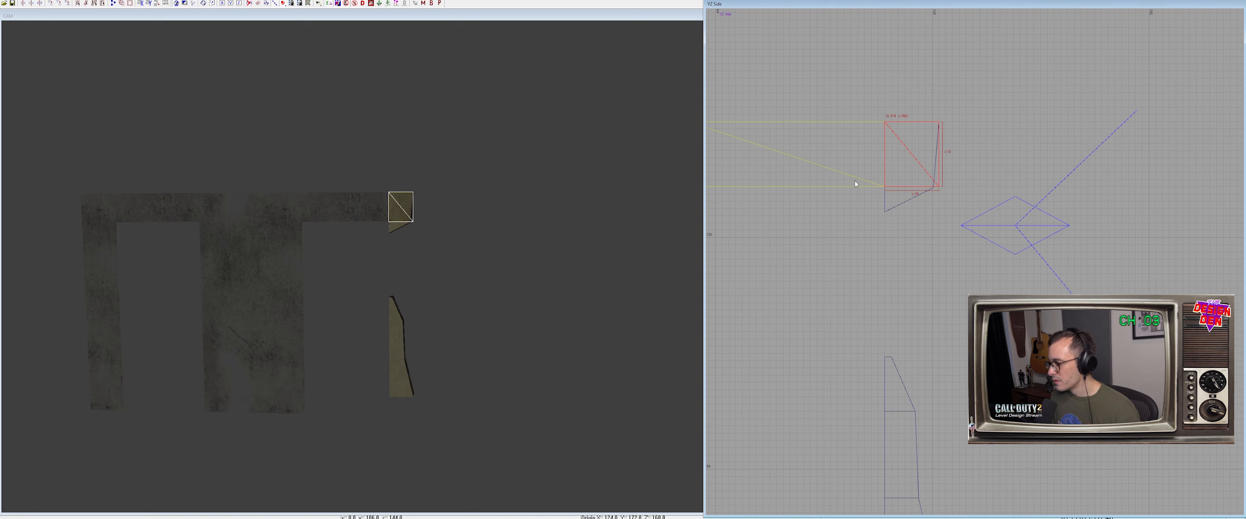
# Move the new patch's lower and outer vertices to follow the slanted outline of the upper broken piece
pyautogui.moveTo(996, 235); pyautogui.dragTo(991, 257)
pyautogui.scroll(3, 990, 257)
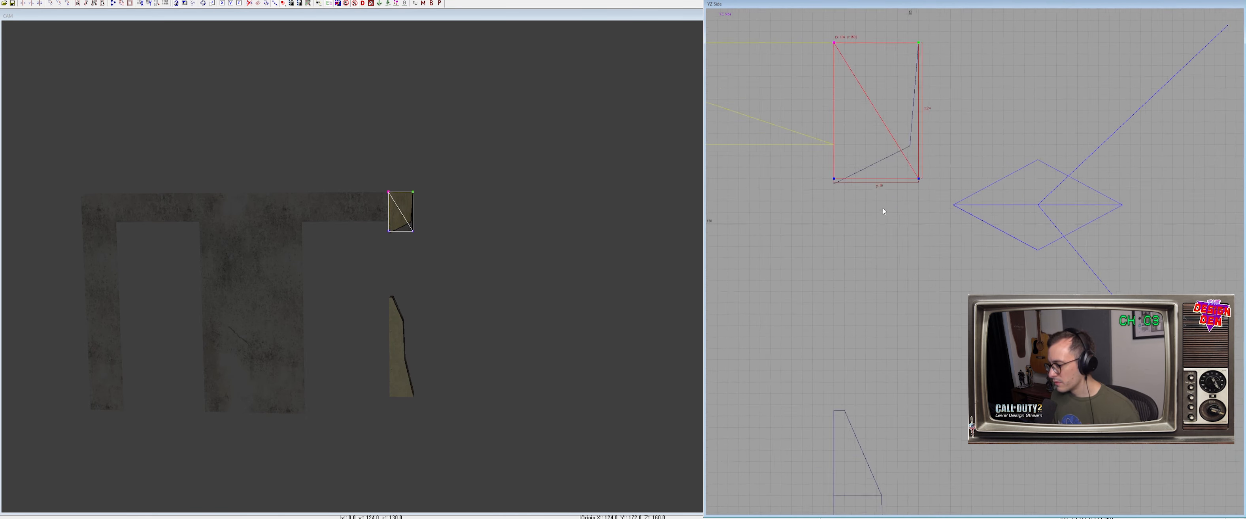
pyautogui.moveTo(863, 206); pyautogui.dragTo(883, 275, button='right')
pyautogui.moveTo(878, 160); pyautogui.dragTo(943, 215)
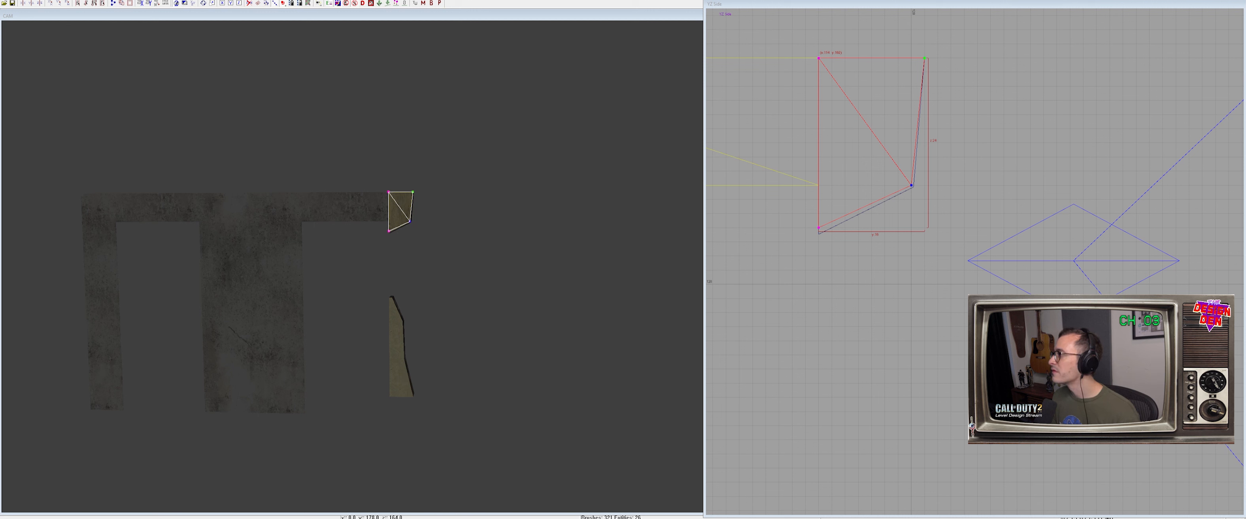
# Select the upper broken plaster brush and snap it to the grid so it matches its overlay patch
pyautogui.moveTo(391, 239)
pyautogui.mouseDown(button='right')
pyautogui.moveTo(408, 219)
pyautogui.moveTo(403, 194)
pyautogui.mouseUp(button='right')
pyautogui.press('Escape')
pyautogui.keyDown('shift'); pyautogui.click(407, 190); pyautogui.keyUp('shift')
pyautogui.hotkey('ctrl', 'g')
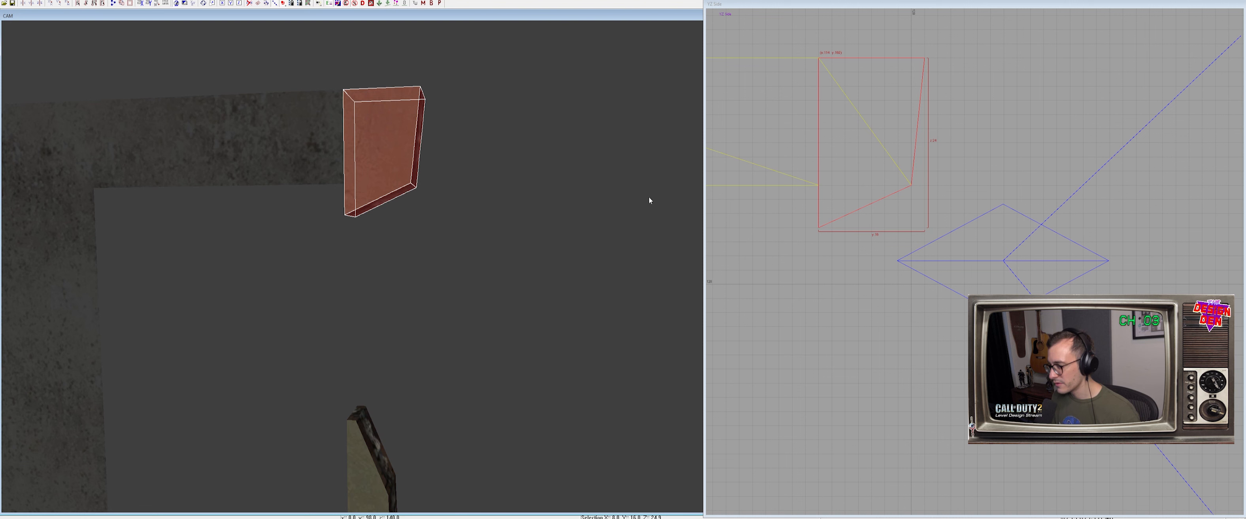
# Shift the broken-edge texture on the outer faces of the upper plaster piece
pyautogui.keyDown('shift'); pyautogui.click(367, 154); pyautogui.keyUp('shift')
pyautogui.press('Escape')
pyautogui.keyDown('shift'); pyautogui.click(401, 145); pyautogui.keyUp('shift')
pyautogui.keyDown('shift'); pyautogui.click(422, 145); pyautogui.keyUp('shift')
pyautogui.moveTo(402, 158); pyautogui.dragTo(450, 192, button='right')
pyautogui.middleClick(450, 192)
pyautogui.hotkey('shift', 'Right')
pyautogui.hotkey('shift', 'Right')
pyautogui.press('Escape')
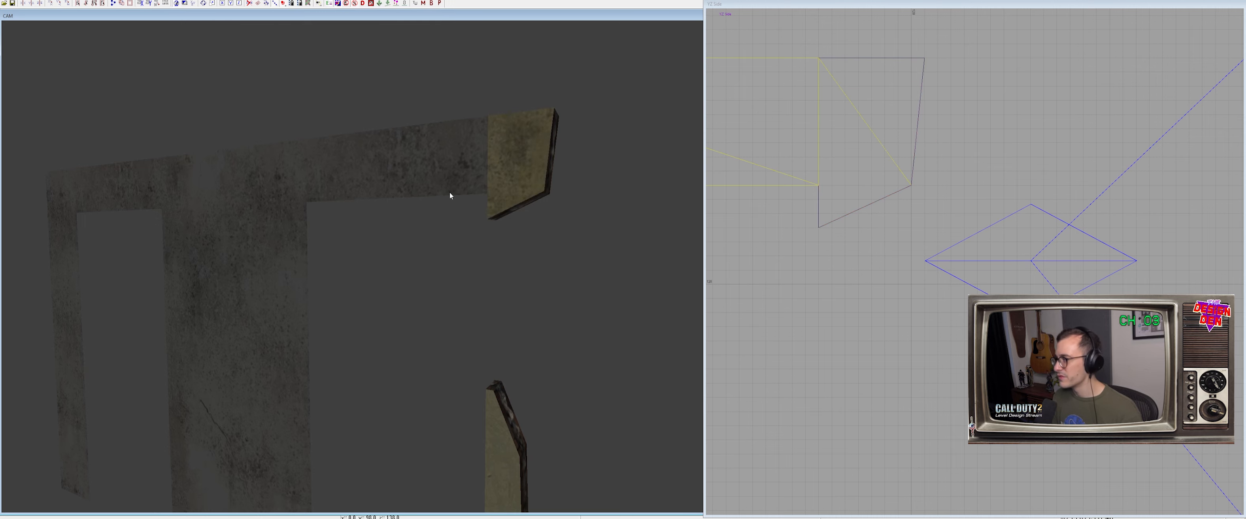
# Reselect the overlay patches on both walls and bring the hidden geometry back
pyautogui.keyDown('shift'); pyautogui.click(443, 162); pyautogui.keyUp('shift')
pyautogui.keyDown('shift'); pyautogui.click(252, 186); pyautogui.keyUp('shift')
pyautogui.keyDown('shift'); pyautogui.click(121, 193); pyautogui.keyUp('shift')
pyautogui.keyDown('shift'); pyautogui.click(65, 227); pyautogui.keyUp('shift')
pyautogui.keyDown('shift'); pyautogui.click(96, 295); pyautogui.keyUp('shift')
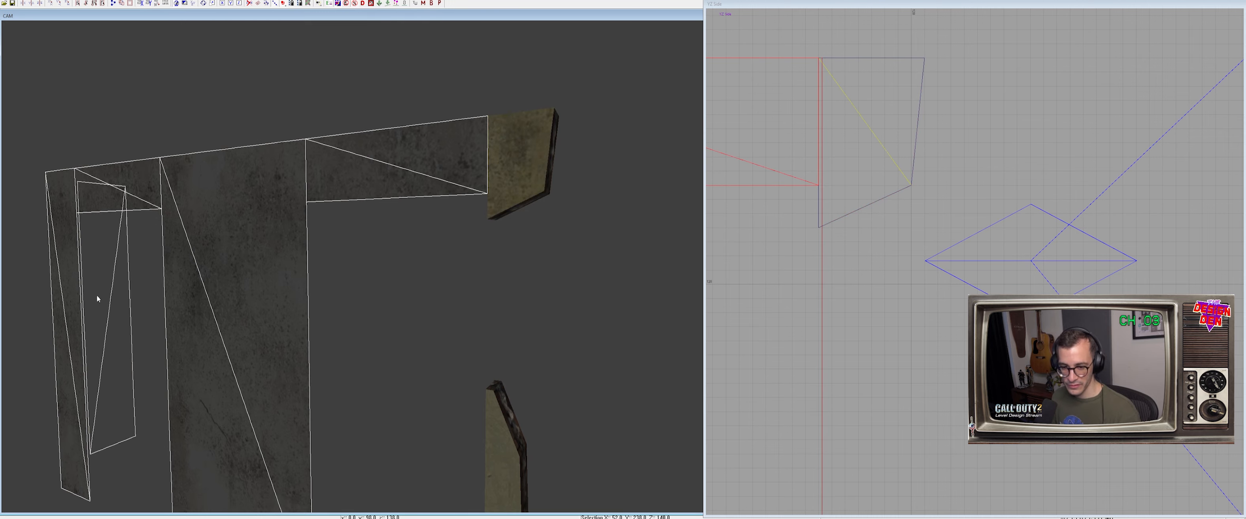
pyautogui.hotkey('shift', 'h')
pyautogui.moveTo(339, 233)
pyautogui.mouseDown(button='right')
pyautogui.moveTo(339, 194)
pyautogui.moveTo(339, 233)
pyautogui.mouseUp(button='right')
# Include the upper end patch and all broken plaster pieces in the selection and isolate them
pyautogui.keyDown('shift'); pyautogui.click(445, 173); pyautogui.keyUp('shift')
pyautogui.moveTo(445, 172); pyautogui.dragTo(445, 232, button='right')
pyautogui.keyDown('shift'); pyautogui.click(503, 224); pyautogui.keyUp('shift')
pyautogui.keyDown('shift'); pyautogui.click(504, 256); pyautogui.keyUp('shift')
pyautogui.keyDown('shift'); pyautogui.click(506, 300); pyautogui.keyUp('shift')
pyautogui.hotkey('alt', 'h')
pyautogui.moveTo(506, 300); pyautogui.dragTo(524, 277, button='right')
pyautogui.moveTo(325, 96); pyautogui.dragTo(338, 73, button='right')
pyautogui.press('Escape')
# Duplicate an overlay patch and fit it to the tapered outline of the lowest broken plaster piece
pyautogui.keyDown('shift'); pyautogui.click(355, 51); pyautogui.keyUp('shift')
pyautogui.moveTo(839, 275); pyautogui.dragTo(860, 198, button='right')
pyautogui.scroll(-4, 838, 275)
pyautogui.press('Escape')
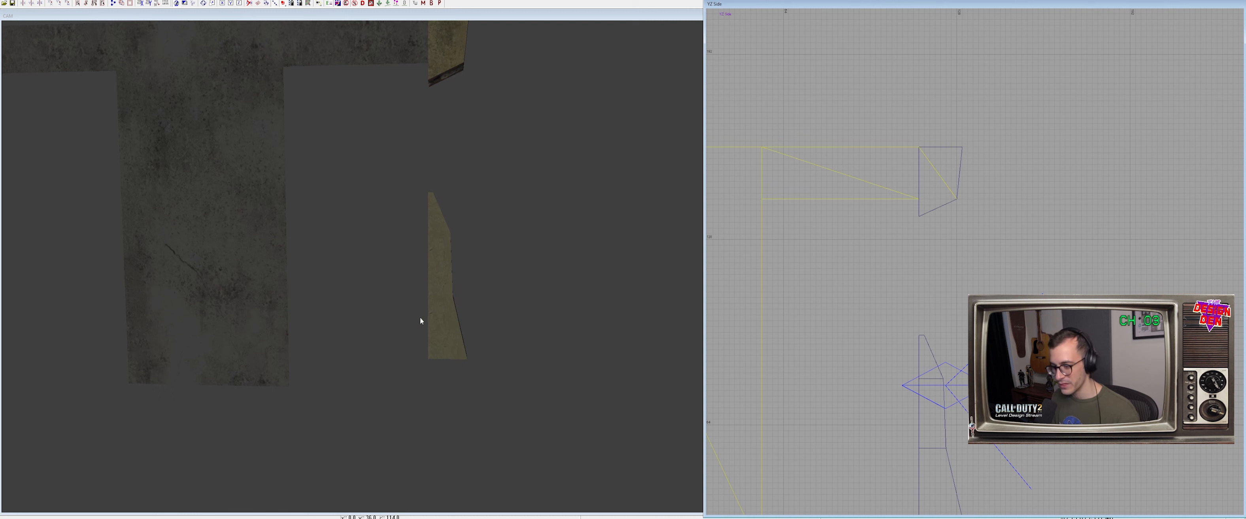
pyautogui.keyDown('shift'); pyautogui.click(402, 59); pyautogui.keyUp('shift')
pyautogui.moveTo(871, 329); pyautogui.dragTo(852, 261, button='right')
pyautogui.press('space')
pyautogui.moveTo(837, 115)
pyautogui.mouseDown()
pyautogui.moveTo(992, 444)
pyautogui.moveTo(994, 433)
pyautogui.mouseUp()
pyautogui.moveTo(993, 434); pyautogui.dragTo(981, 376, button='right')
pyautogui.moveTo(1083, 368); pyautogui.dragTo(970, 367)
pyautogui.moveTo(909, 333)
pyautogui.mouseDown()
pyautogui.moveTo(909, 314)
pyautogui.moveTo(925, 322)
pyautogui.moveTo(915, 322)
pyautogui.mouseUp()
pyautogui.press('v')
pyautogui.press('v')
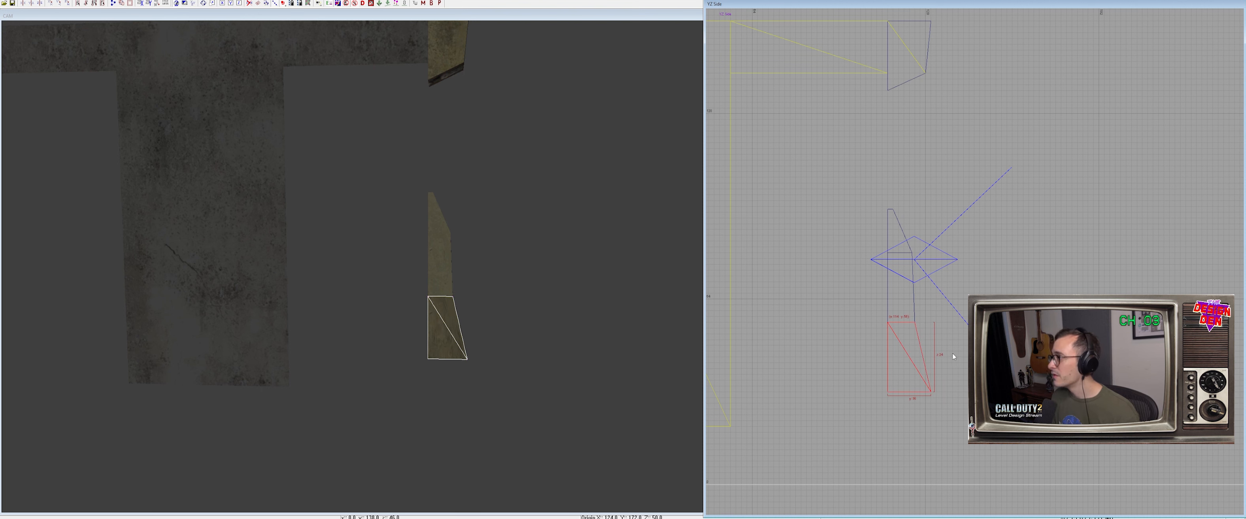
# Copy the tapered patch up onto the middle broken piece and raise its upper vertices to that piece's top edge
pyautogui.scroll(1, 883, 361)
pyautogui.moveTo(893, 394); pyautogui.dragTo(887, 312)
pyautogui.press('v')
pyautogui.moveTo(841, 204); pyautogui.dragTo(900, 258)
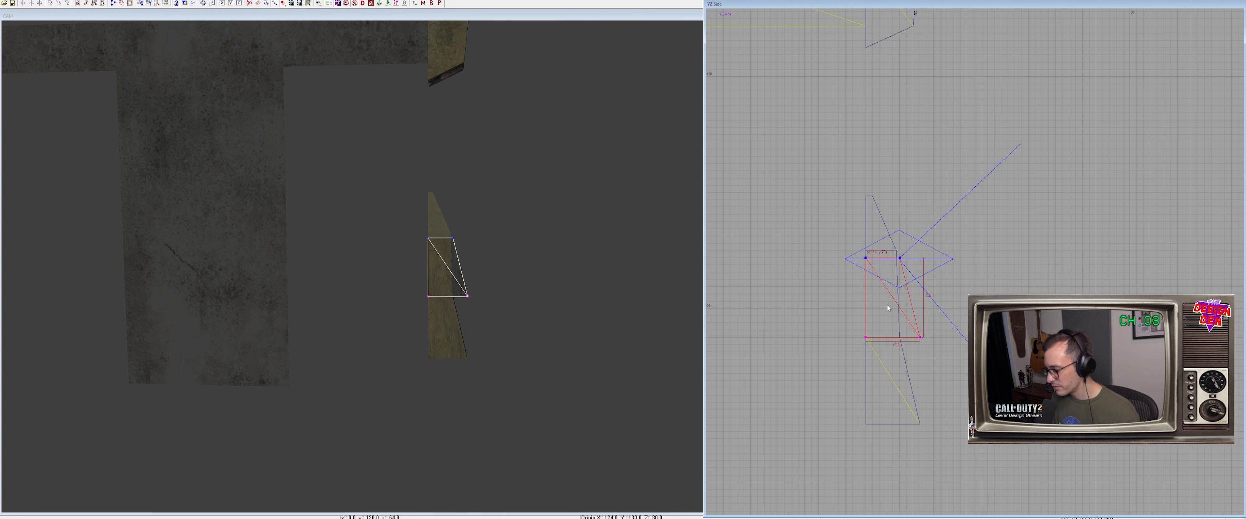
pyautogui.scroll(2, 865, 278)
pyautogui.moveTo(865, 278); pyautogui.dragTo(958, 279, button='right')
pyautogui.moveTo(769, 196); pyautogui.dragTo(964, 292)
pyautogui.hotkey('alt', 'Up')
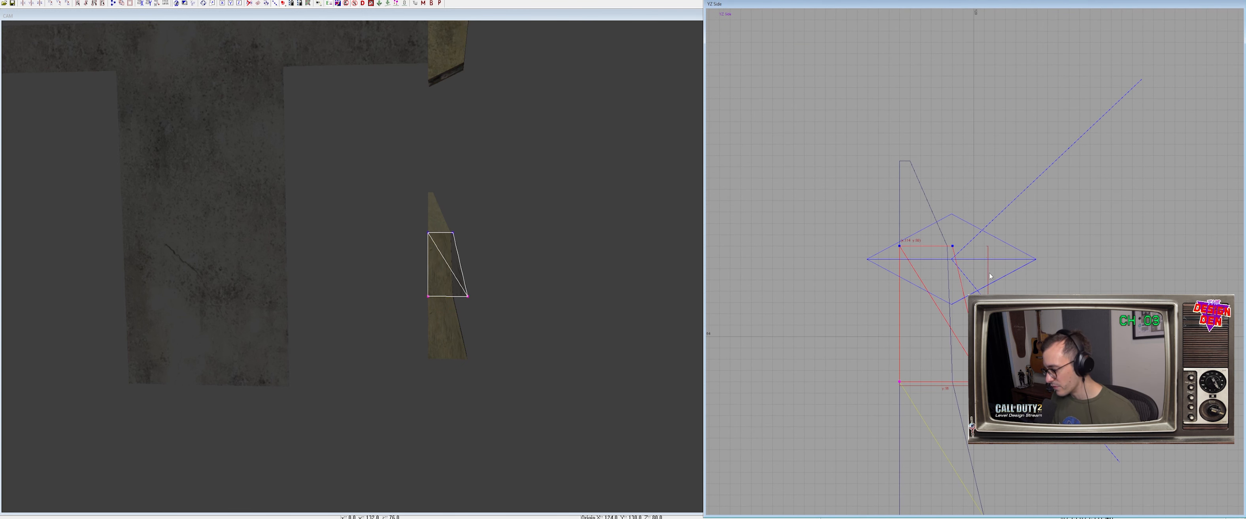
# Align the middle patch's outer vertices with the broken plaster edge
pyautogui.scroll(3, 976, 268)
pyautogui.moveTo(976, 264); pyautogui.dragTo(966, 264)
pyautogui.moveTo(966, 264); pyautogui.dragTo(938, 137, button='right')
pyautogui.moveTo(882, 294); pyautogui.dragTo(947, 409)
pyautogui.press('v')
pyautogui.press('Down')
pyautogui.press('Down')
# Duplicate the middle patch onto the topmost piece of the lower broken edge and match its vertices to the slanted tip
pyautogui.moveTo(861, 333); pyautogui.dragTo(894, 501, button='right')
pyautogui.press('space')
pyautogui.moveTo(880, 431); pyautogui.dragTo(873, 159)
pyautogui.moveTo(873, 158); pyautogui.dragTo(864, 245, button='right')
pyautogui.press('v')
pyautogui.moveTo(784, 62); pyautogui.dragTo(955, 127)
pyautogui.moveTo(961, 129); pyautogui.dragTo(962, 225)
pyautogui.moveTo(877, 160); pyautogui.dragTo(977, 369)
pyautogui.moveTo(931, 230); pyautogui.dragTo(870, 230)
pyautogui.press('v')
pyautogui.moveTo(352, 262); pyautogui.dragTo(339, 258, button='right')
pyautogui.press('Escape')
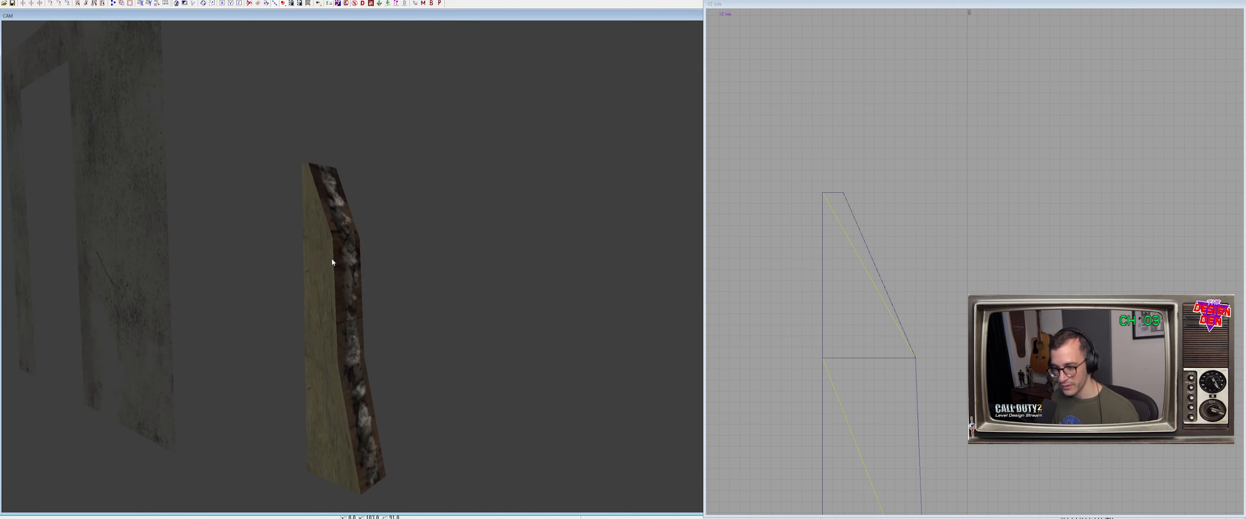
# Select only the three tapered overlay patches on the upper broken edge and hide all other geometry
pyautogui.keyDown('shift'); pyautogui.click(339, 258); pyautogui.keyUp('shift')
pyautogui.keyDown('shift'); pyautogui.click(311, 256); pyautogui.keyUp('shift')
pyautogui.scroll(2, 346, 252)
pyautogui.press('Escape')
pyautogui.moveTo(361, 423)
pyautogui.mouseDown(button='right')
pyautogui.moveTo(402, 304)
pyautogui.moveTo(420, 322)
pyautogui.mouseUp(button='right')
pyautogui.keyDown('shift'); pyautogui.click(410, 328); pyautogui.keyUp('shift')
pyautogui.press('Escape')
pyautogui.moveTo(410, 328); pyautogui.dragTo(411, 313, button='right')
pyautogui.keyDown('shift'); pyautogui.click(410, 219); pyautogui.keyUp('shift')
pyautogui.keyDown('shift'); pyautogui.click(433, 293); pyautogui.keyUp('shift')
pyautogui.keyDown('shift'); pyautogui.click(426, 199); pyautogui.keyUp('shift')
pyautogui.moveTo(426, 198); pyautogui.dragTo(434, 248, button='right')
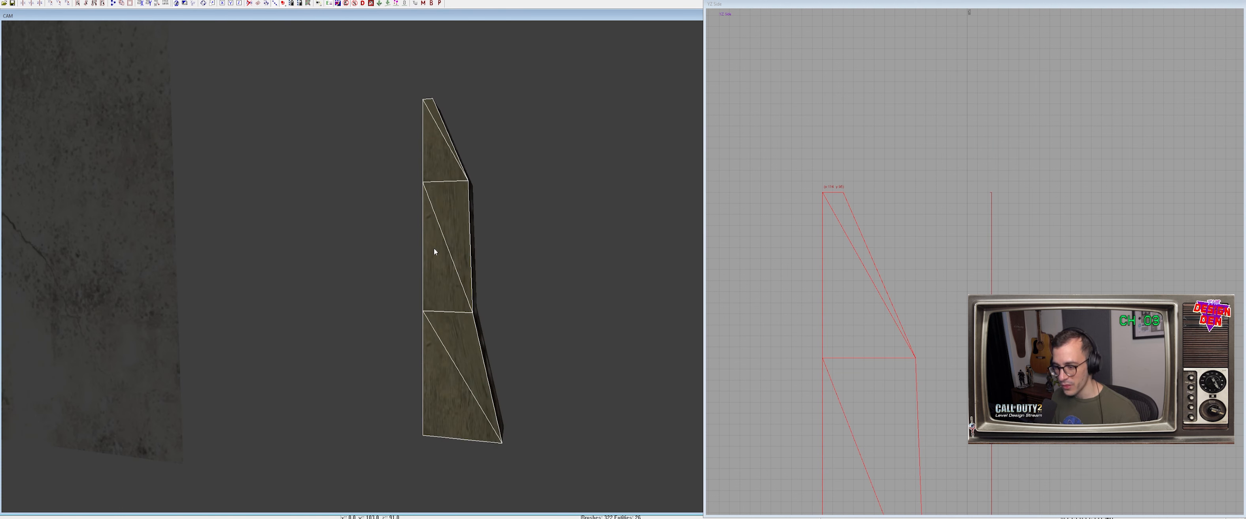
pyautogui.hotkey('alt', 'h')
# Check the texture on the three isolated tapered patches and unhide the rest of the building
pyautogui.press('Escape')
pyautogui.keyDown('shift'); pyautogui.click(455, 371); pyautogui.keyUp('shift')
pyautogui.press('Escape')
pyautogui.keyDown('shift'); pyautogui.click(424, 157); pyautogui.keyUp('shift')
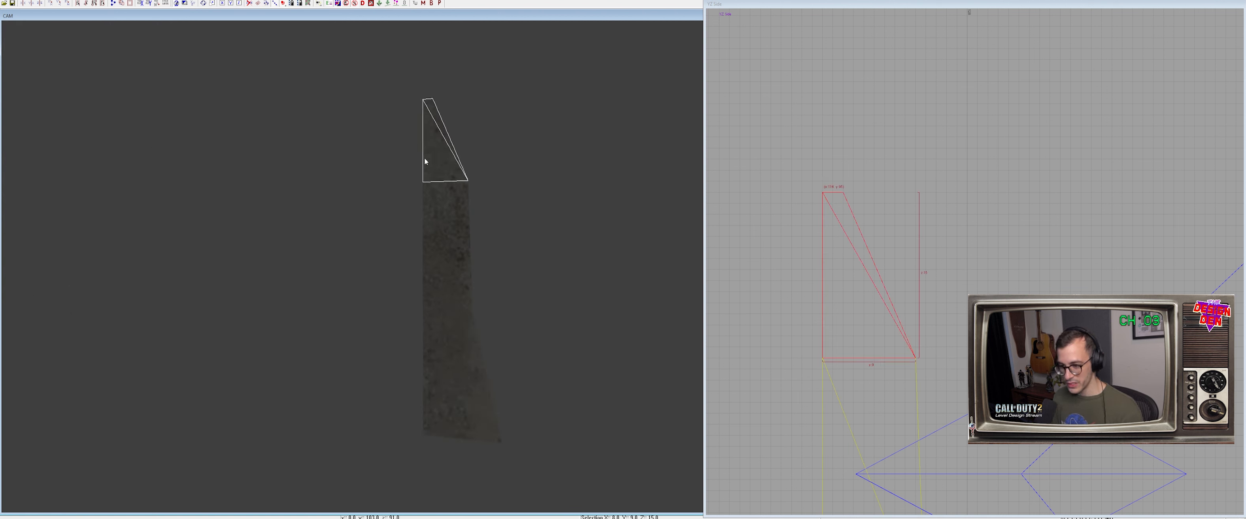
pyautogui.press('Escape')
pyautogui.moveTo(422, 159); pyautogui.dragTo(463, 215, button='right')
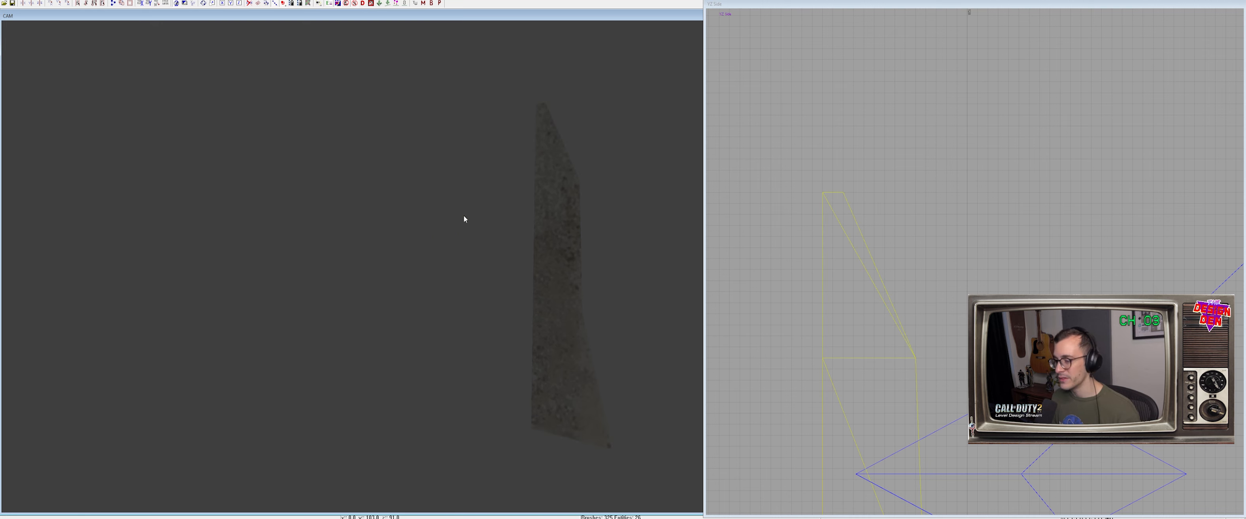
pyautogui.scroll(-1, 465, 216)
pyautogui.keyDown('shift'); pyautogui.click(493, 310); pyautogui.keyUp('shift')
pyautogui.hotkey('shift', 'h')
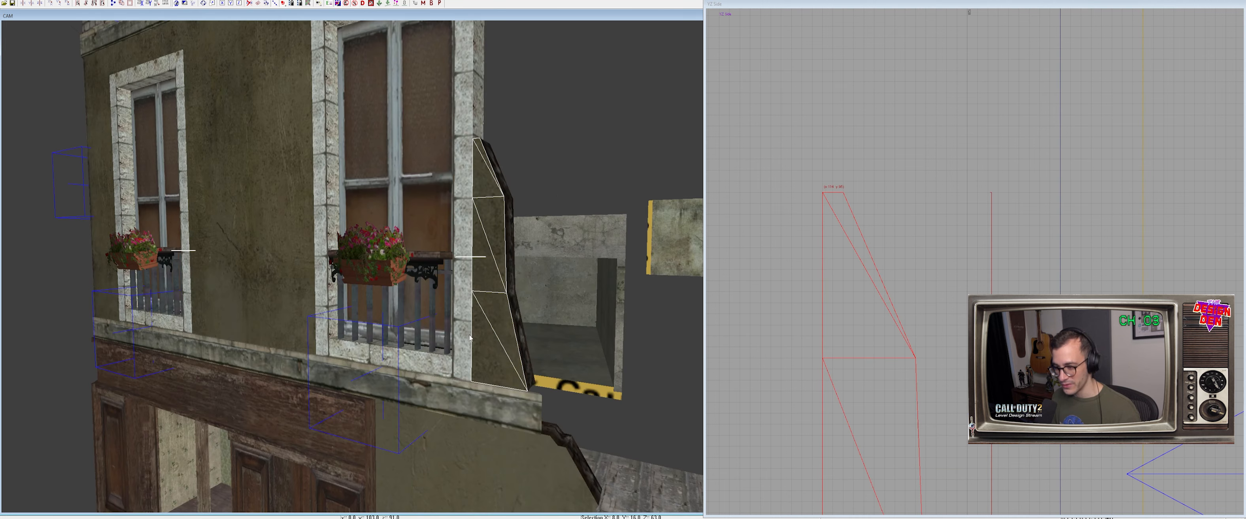
# Inspect the overlaid plaster around the upper-floor windows and the broken edge
pyautogui.moveTo(470, 338); pyautogui.dragTo(512, 300, button='right')
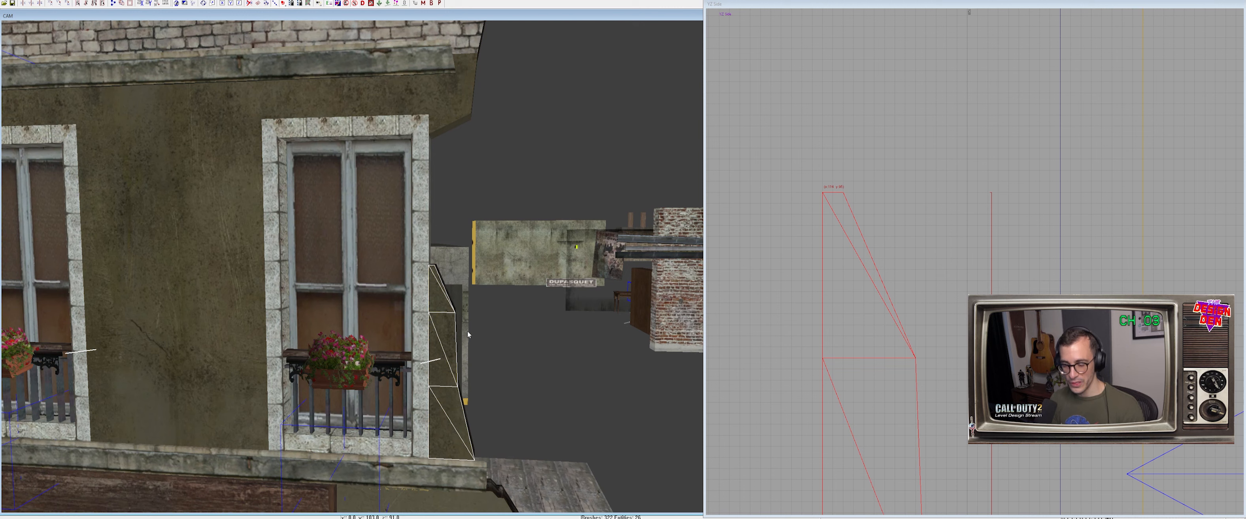
pyautogui.moveTo(451, 325); pyautogui.dragTo(415, 307, button='right')
pyautogui.press('Escape')
pyautogui.keyDown('ctrl'); pyautogui.keyDown('shift'); pyautogui.click(440, 115); pyautogui.keyUp('shift'); pyautogui.keyUp('ctrl')
pyautogui.keyDown('ctrl'); pyautogui.keyDown('shift'); pyautogui.click(458, 73); pyautogui.keyUp('shift'); pyautogui.keyUp('ctrl')
pyautogui.moveTo(435, 227)
pyautogui.keyDown('ctrl'); pyautogui.mouseDown(button='right')
pyautogui.moveTo(423, 277)
pyautogui.moveTo(417, 255)
pyautogui.moveTo(432, 243)
pyautogui.mouseUp(button='right'); pyautogui.keyUp('ctrl')
pyautogui.middleClick(407, 290)
pyautogui.press('Escape')
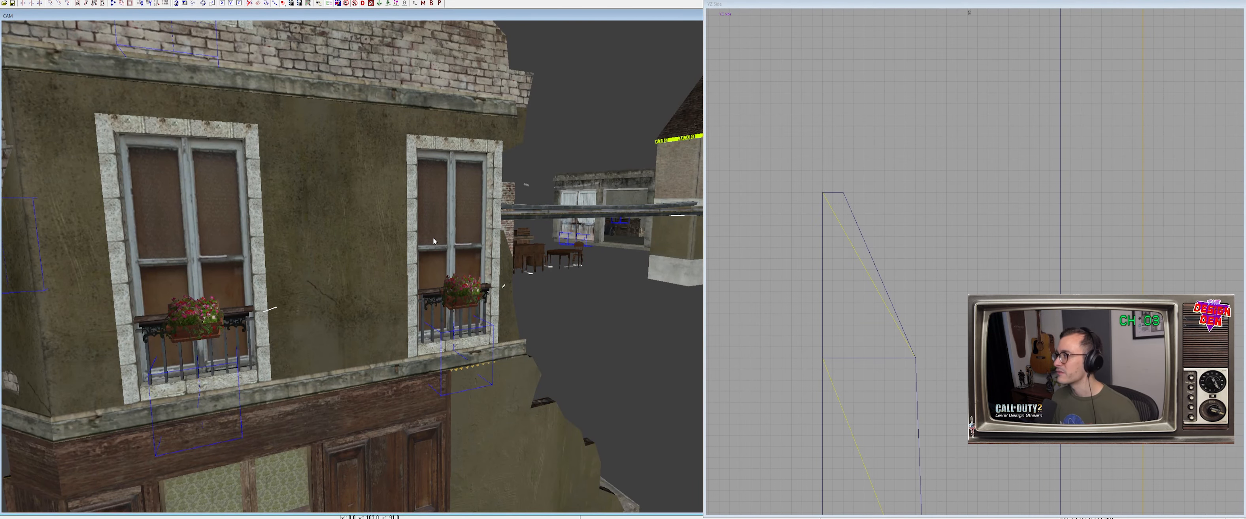
# Isolate the upper wall section with its overlay and the ground-floor broken plaster pieces by hiding everything else
pyautogui.moveTo(413, 245)
pyautogui.mouseDown(button='right')
pyautogui.moveTo(420, 232)
pyautogui.moveTo(386, 235)
pyautogui.moveTo(403, 255)
pyautogui.mouseUp(button='right')
pyautogui.keyDown('shift'); pyautogui.click(368, 217); pyautogui.keyUp('shift')
pyautogui.keyDown('shift'); pyautogui.click(572, 249); pyautogui.keyUp('shift')
pyautogui.keyDown('shift'); pyautogui.click(593, 289); pyautogui.keyUp('shift')
pyautogui.keyDown('shift'); pyautogui.click(599, 325); pyautogui.keyUp('shift')
pyautogui.keyDown('shift'); pyautogui.click(595, 361); pyautogui.keyUp('shift')
pyautogui.moveTo(595, 361); pyautogui.dragTo(468, 313, button='right')
pyautogui.keyDown('shift'); pyautogui.click(436, 331); pyautogui.keyUp('shift')
pyautogui.keyDown('shift'); pyautogui.click(498, 347); pyautogui.keyUp('shift')
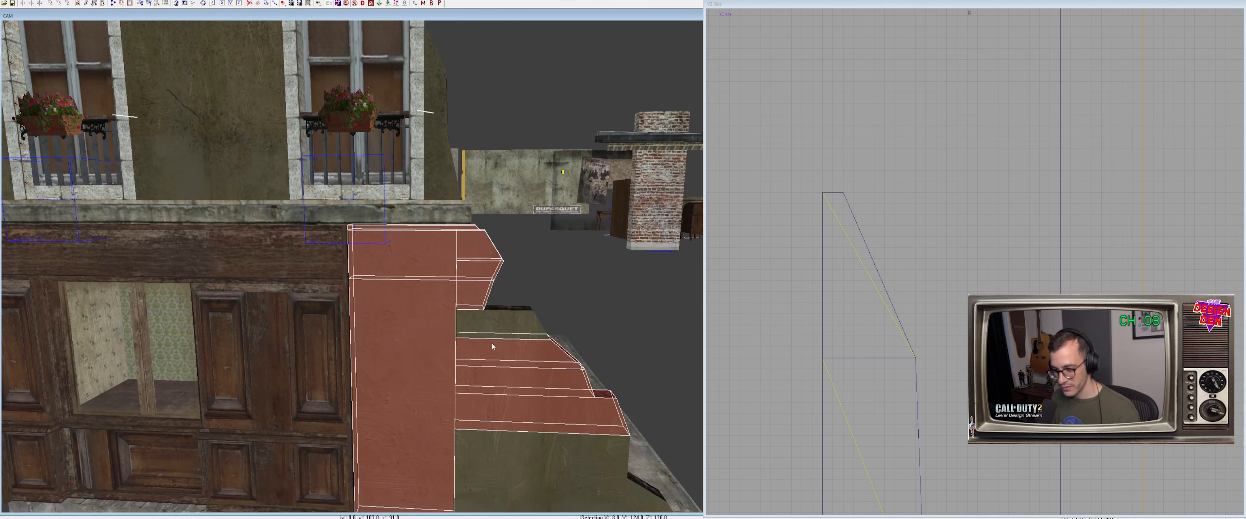
pyautogui.moveTo(510, 407); pyautogui.dragTo(467, 384, button='right')
pyautogui.keyDown('shift'); pyautogui.click(542, 414); pyautogui.keyUp('shift')
pyautogui.keyDown('shift'); pyautogui.click(239, 124); pyautogui.keyUp('shift')
pyautogui.hotkey('ctrl', 'h')
pyautogui.press('Escape')
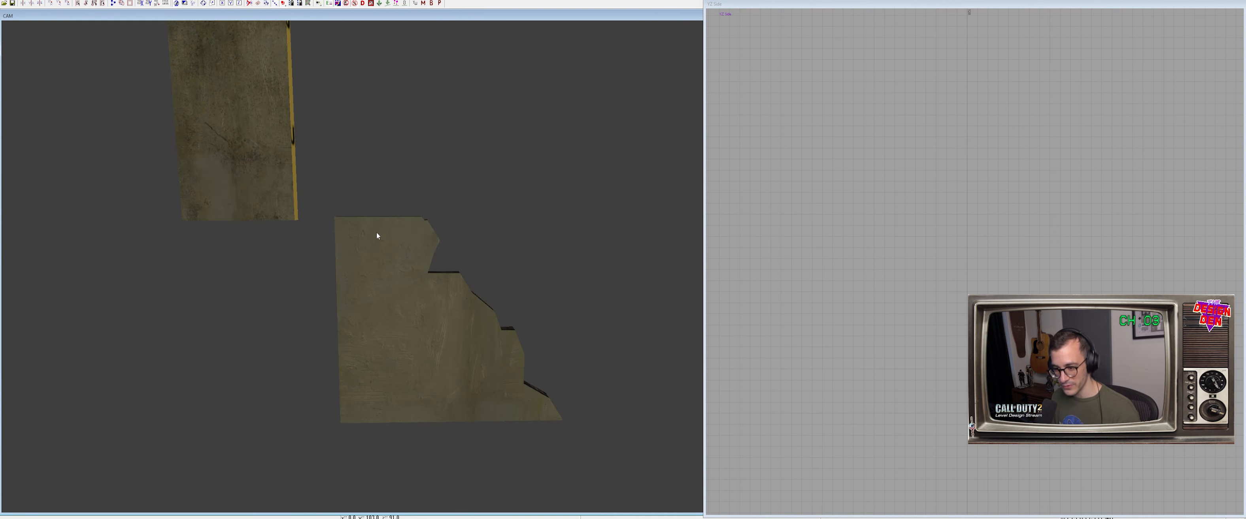
# Duplicate the upper wall's overlay patch and move the copy down onto the tall ground-floor plaster section
pyautogui.keyDown('shift'); pyautogui.click(261, 152); pyautogui.keyUp('shift')
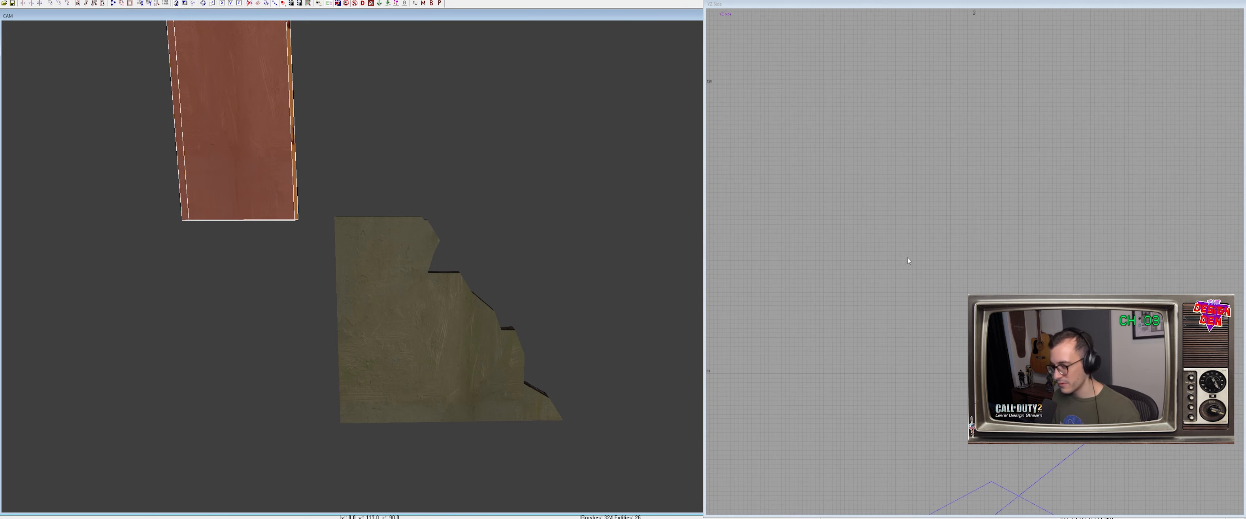
pyautogui.keyDown('shift'); pyautogui.click(247, 134); pyautogui.keyUp('shift')
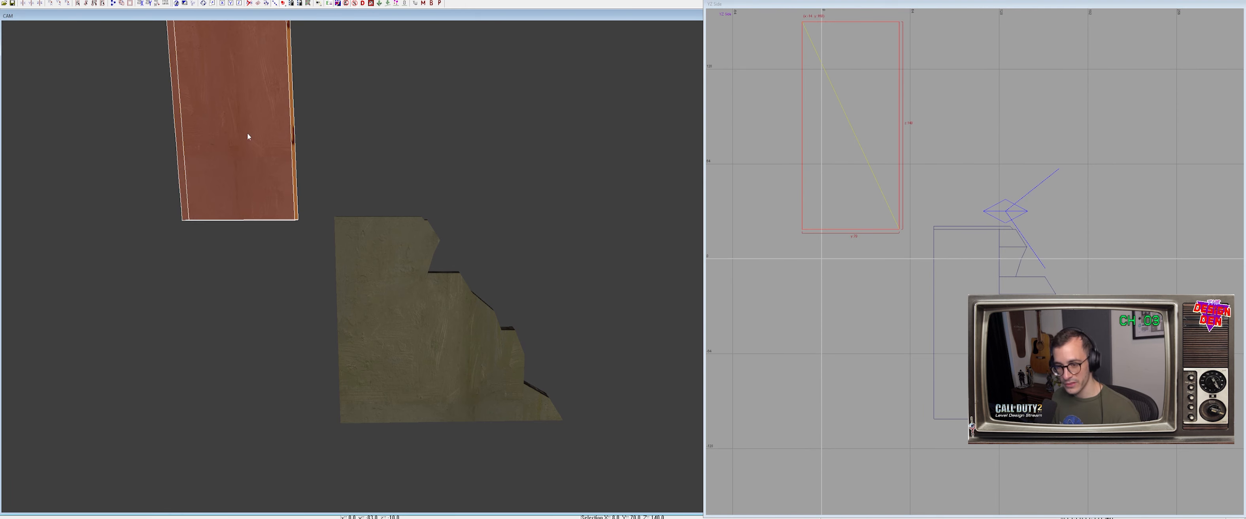
pyautogui.keyDown('shift'); pyautogui.click(292, 134); pyautogui.keyUp('shift')
pyautogui.keyDown('shift'); pyautogui.click(290, 133); pyautogui.keyUp('shift')
pyautogui.press('BackSpace')
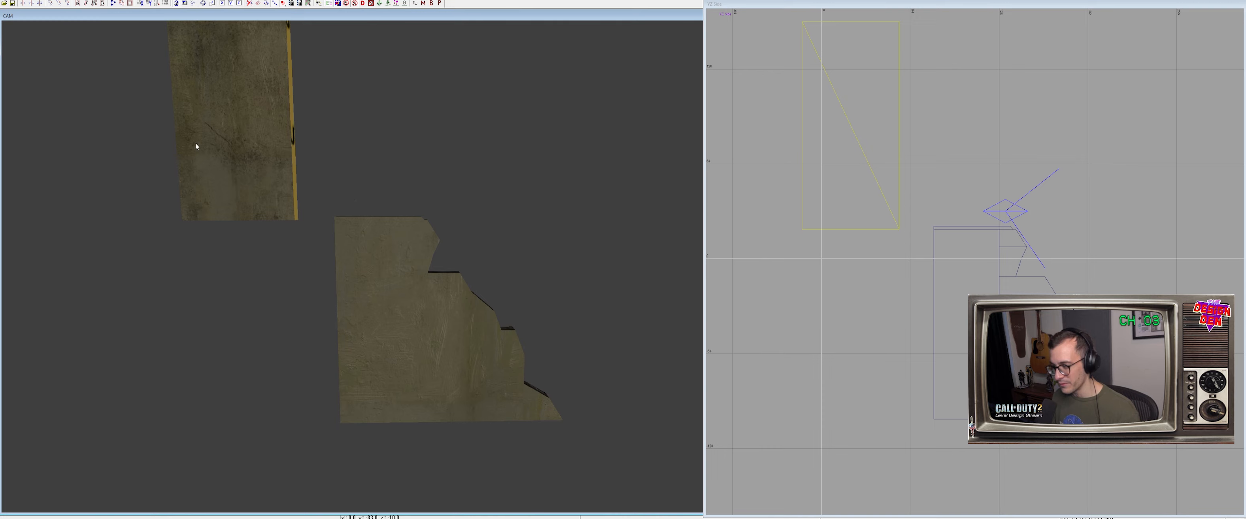
pyautogui.keyDown('shift'); pyautogui.click(278, 113); pyautogui.keyUp('shift')
pyautogui.keyDown('shift'); pyautogui.click(291, 119); pyautogui.keyUp('shift')
pyautogui.press('space')
pyautogui.moveTo(889, 178); pyautogui.dragTo(1026, 389)
# Resize the copied patch to fit the outline of the tall ground-floor plaster section
pyautogui.scroll(3, 918, 251)
pyautogui.moveTo(955, 244); pyautogui.dragTo(941, 229)
pyautogui.moveTo(948, 242); pyautogui.dragTo(864, 52, button='right')
pyautogui.moveTo(951, 437); pyautogui.dragTo(949, 410)
pyautogui.moveTo(950, 401); pyautogui.dragTo(886, 518, button='right')
pyautogui.moveTo(1008, 291); pyautogui.dragTo(947, 292)
pyautogui.moveTo(455, 293); pyautogui.dragTo(459, 273, button='right')
pyautogui.moveTo(869, 245); pyautogui.dragTo(876, 227, button='right')
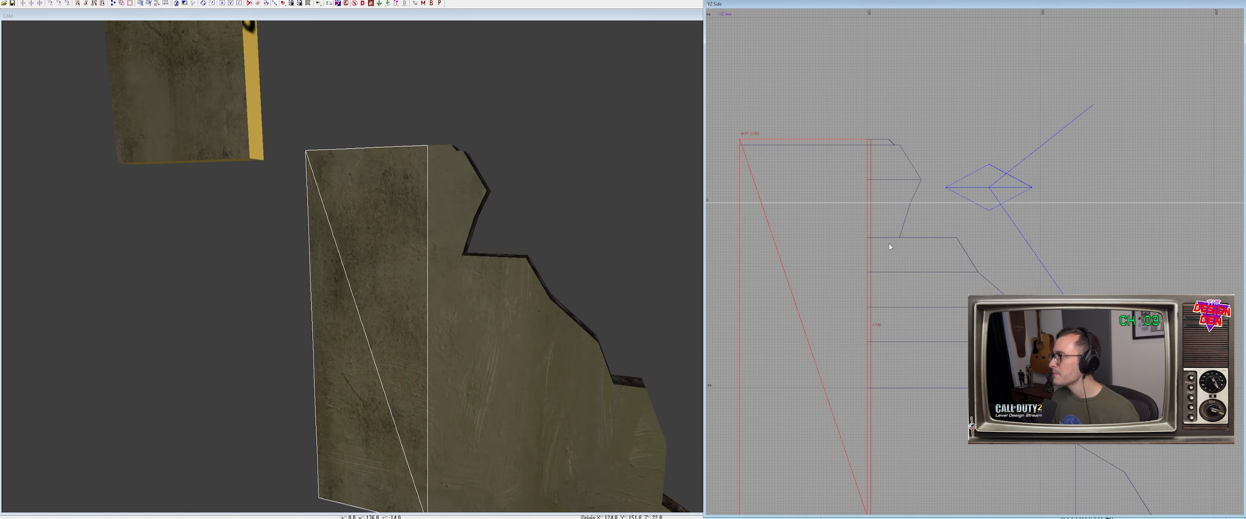
# Copy the fitted patch onto the adjoining broken wall and resize it to cover the lower plaster pieces
pyautogui.moveTo(804, 250); pyautogui.dragTo(942, 251)
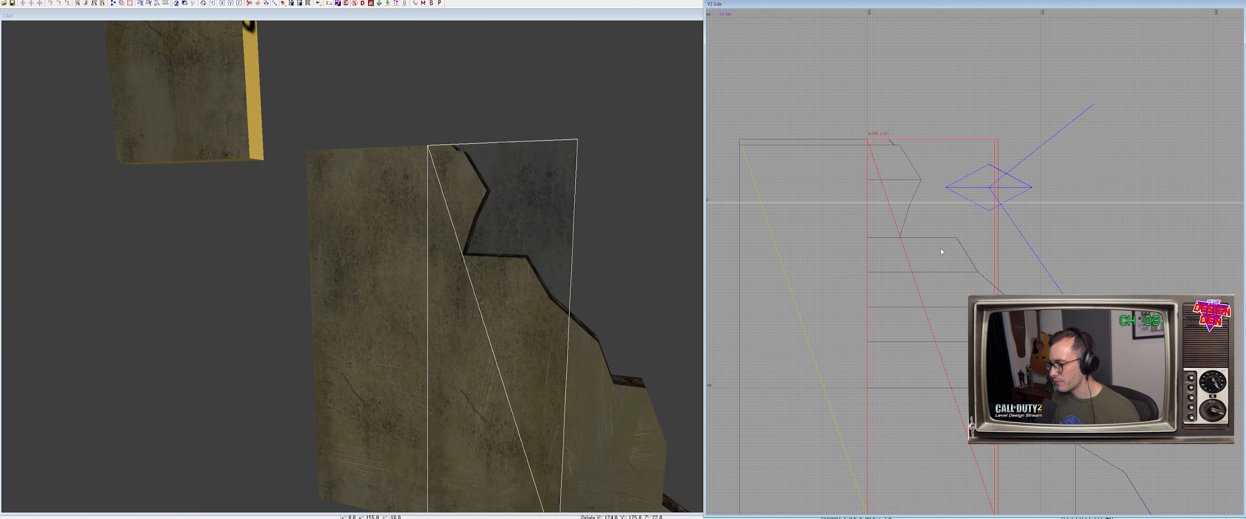
pyautogui.moveTo(1062, 199); pyautogui.dragTo(1072, 249, button='right')
pyautogui.moveTo(1073, 250); pyautogui.dragTo(976, 246)
pyautogui.moveTo(976, 245); pyautogui.dragTo(917, 434, button='right')
pyautogui.moveTo(859, 92); pyautogui.dragTo(854, 140, button='right')
pyautogui.moveTo(858, 42)
pyautogui.mouseDown()
pyautogui.moveTo(878, 289)
pyautogui.moveTo(882, 232)
pyautogui.mouseUp()
pyautogui.moveTo(892, 329); pyautogui.dragTo(1040, 334)
pyautogui.moveTo(795, 245); pyautogui.dragTo(773, 188, button='right')
# Replace the lower patch's added vertical division with a horizontal one so it has a middle row of vertices
pyautogui.press('v')
pyautogui.press('ctrl+shift+KP_Add')
pyautogui.moveTo(867, 238); pyautogui.dragTo(797, 209, button='right')
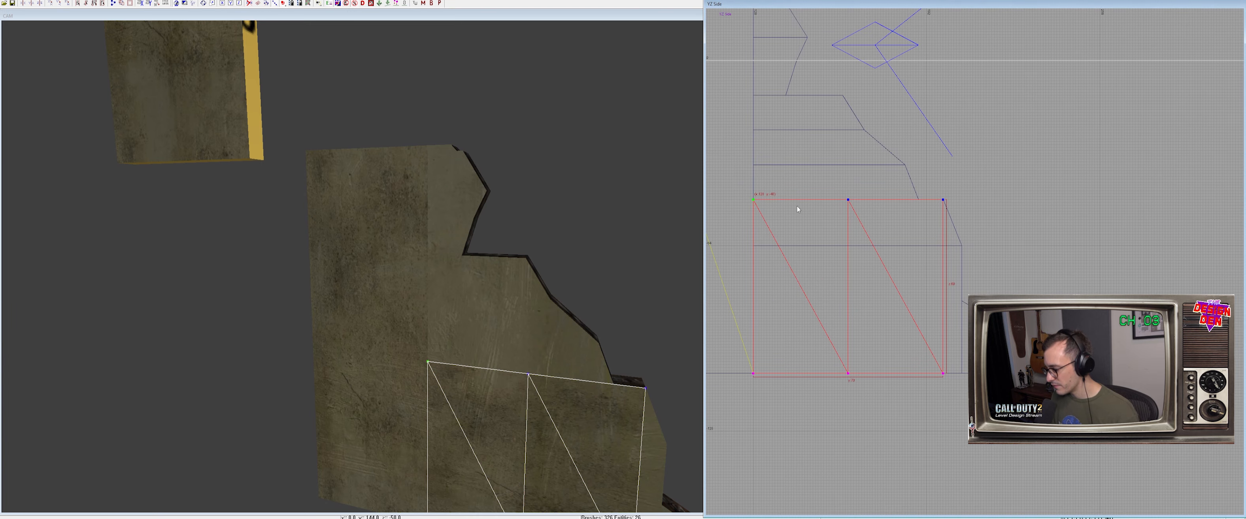
pyautogui.press('ctrl+KP_Add')
pyautogui.press('ctrl+shift+KP_Subtract')
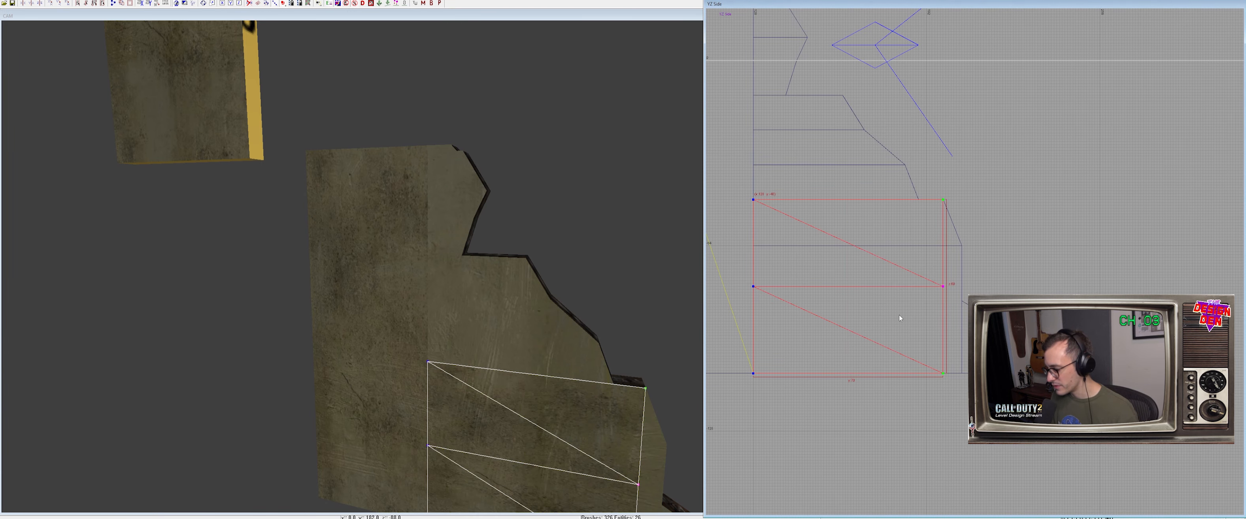
# Raise the patch's middle row to the plaster seam and align its outer vertices with the slanted broken edge
pyautogui.moveTo(1015, 293); pyautogui.dragTo(1012, 251)
pyautogui.moveTo(692, 329); pyautogui.dragTo(687, 363, button='right')
pyautogui.moveTo(982, 289); pyautogui.dragTo(980, 296, button='right')
pyautogui.moveTo(977, 297); pyautogui.dragTo(1031, 288)
pyautogui.moveTo(909, 325); pyautogui.dragTo(918, 309, button='right')
pyautogui.moveTo(949, 364); pyautogui.dragTo(968, 364)
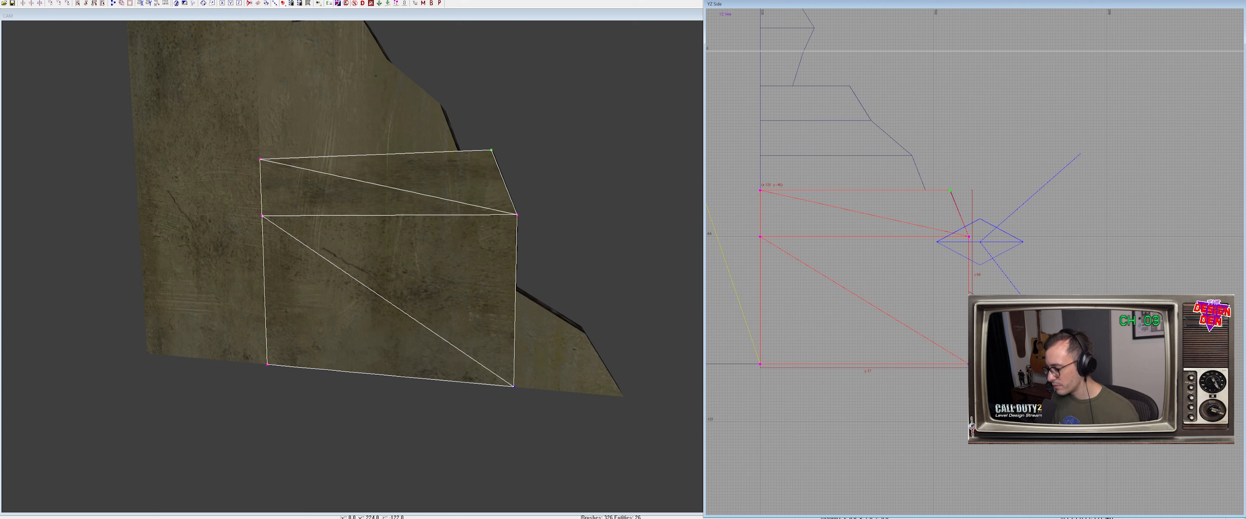
# Duplicate the lower patch and place the copy directly beside it over the lowest outer plaster piece
pyautogui.press('v')
pyautogui.press('space')
pyautogui.moveTo(912, 323); pyautogui.dragTo(1120, 323)
pyautogui.press('v')
pyautogui.moveTo(1058, 320); pyautogui.dragTo(952, 298, button='right')
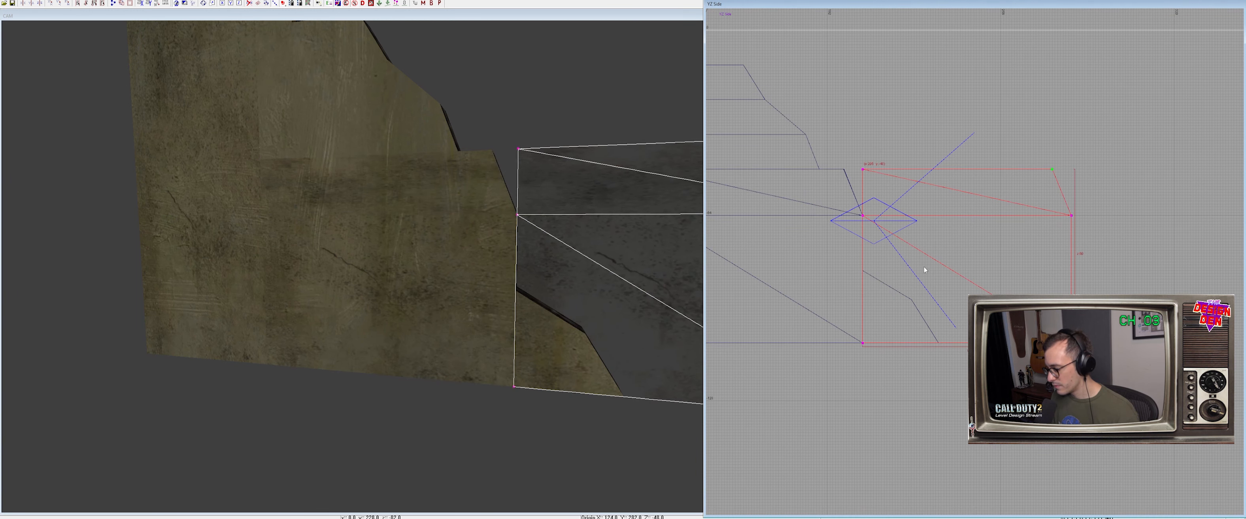
pyautogui.moveTo(871, 206); pyautogui.dragTo(885, 227)
pyautogui.press('BackSpace')
# Reshape the copied patch to the small corner piece by matching its vertices to the sloping broken edge
pyautogui.moveTo(983, 98); pyautogui.dragTo(1139, 368)
pyautogui.moveTo(1071, 342); pyautogui.dragTo(938, 342)
pyautogui.moveTo(841, 145); pyautogui.dragTo(1002, 225)
pyautogui.moveTo(862, 169); pyautogui.dragTo(920, 299)
pyautogui.moveTo(919, 271); pyautogui.dragTo(910, 300)
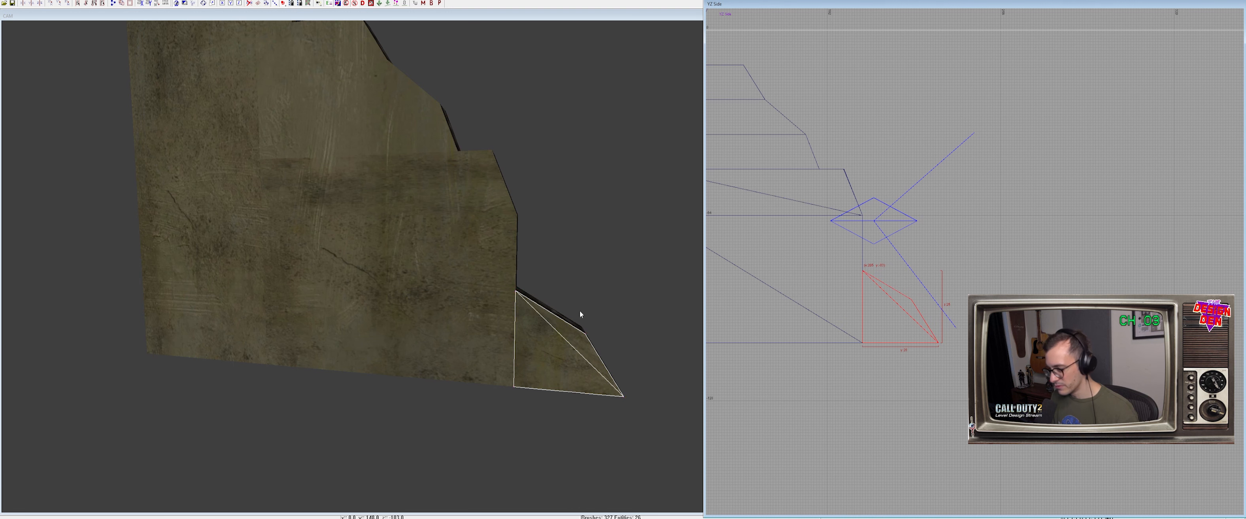
# Flip the corner patch's diagonal edge so its triangles follow the broken outline
pyautogui.moveTo(578, 310); pyautogui.dragTo(559, 297, button='right')
pyautogui.press('v')
pyautogui.click(477, 303)
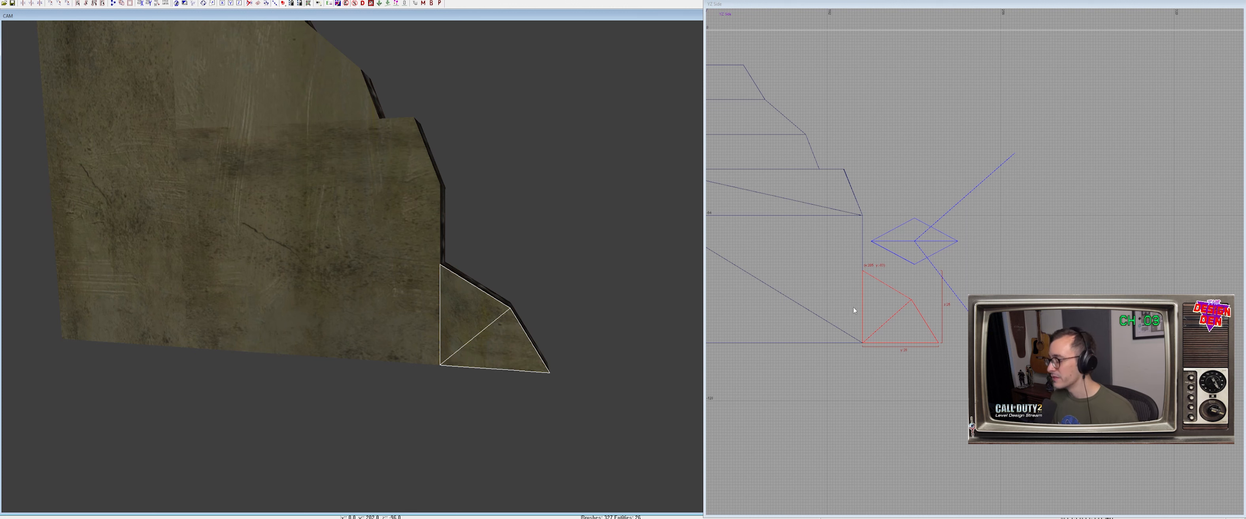
pyautogui.moveTo(505, 305)
pyautogui.mouseDown(button='right')
pyautogui.moveTo(514, 275)
pyautogui.moveTo(514, 298)
pyautogui.mouseUp(button='right')
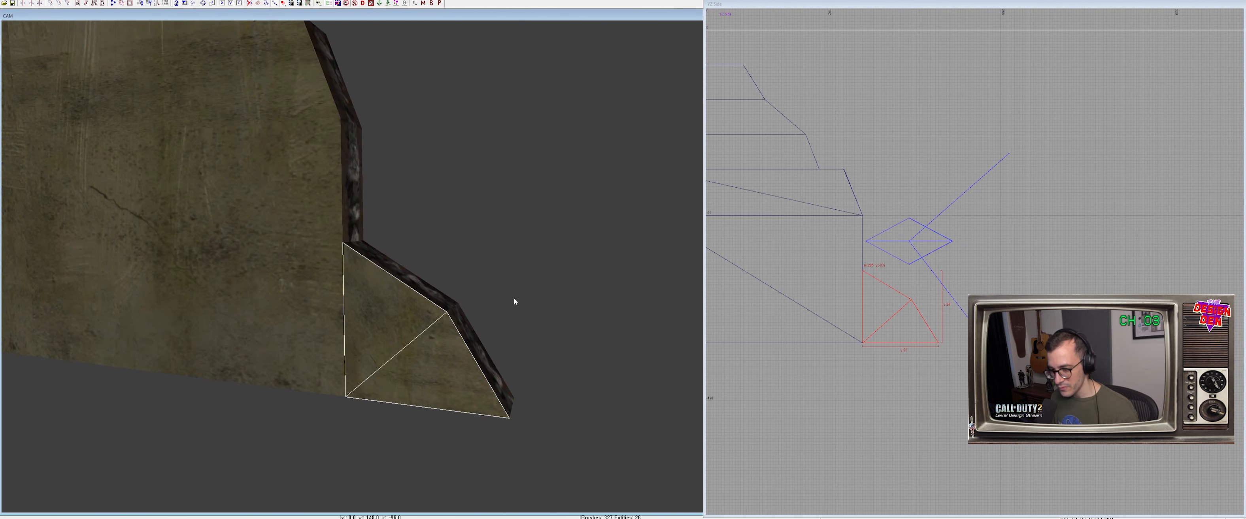
# Select the large lower patch and the corner patch without their plaster brushes, and hide everything else
pyautogui.keyDown('shift'); pyautogui.click(255, 277); pyautogui.keyUp('shift')
pyautogui.keyDown('shift'); pyautogui.click(351, 220); pyautogui.keyUp('shift')
pyautogui.moveTo(352, 220); pyautogui.dragTo(464, 212, button='right')
pyautogui.keyDown('shift'); pyautogui.click(538, 266); pyautogui.keyUp('shift')
pyautogui.keyDown('shift'); pyautogui.click(532, 242); pyautogui.keyUp('shift')
pyautogui.keyDown('shift'); pyautogui.click(482, 282); pyautogui.keyUp('shift')
pyautogui.keyDown('shift'); pyautogui.click(504, 225); pyautogui.keyUp('shift')
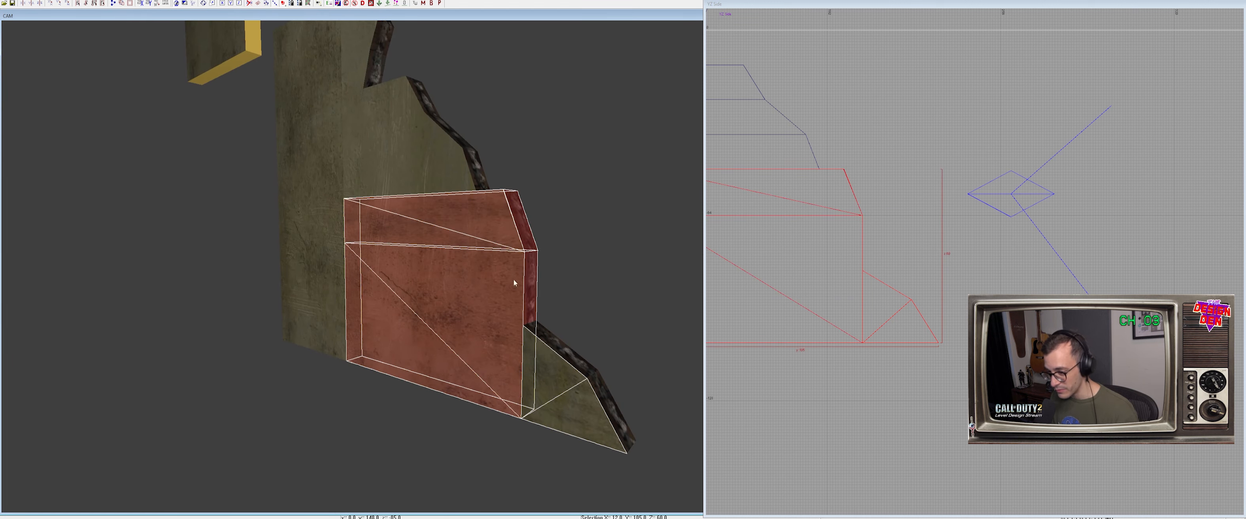
pyautogui.keyDown('shift'); pyautogui.click(514, 279); pyautogui.keyUp('shift')
pyautogui.keyDown('shift'); pyautogui.click(503, 227); pyautogui.keyUp('shift')
pyautogui.moveTo(475, 269); pyautogui.dragTo(473, 266, button='right')
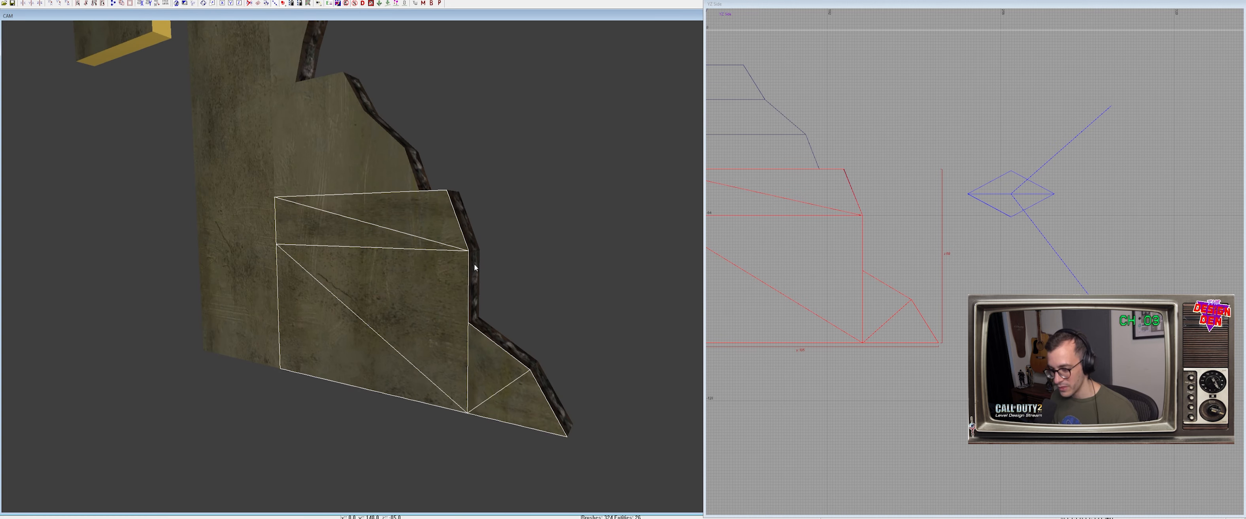
pyautogui.press('i')
pyautogui.press('h')
# Reproject the dirt texture on the large lower patch, check it against the corner patch, and unhide the building
pyautogui.scroll(1, 467, 264)
pyautogui.keyDown('shift'); pyautogui.click(415, 227); pyautogui.keyUp('shift')
pyautogui.hotkey('ctrl', 'shift', 'n')
pyautogui.hotkey('ctrl', 'shift', 'n')
pyautogui.hotkey('ctrl', 'shift', 'n')
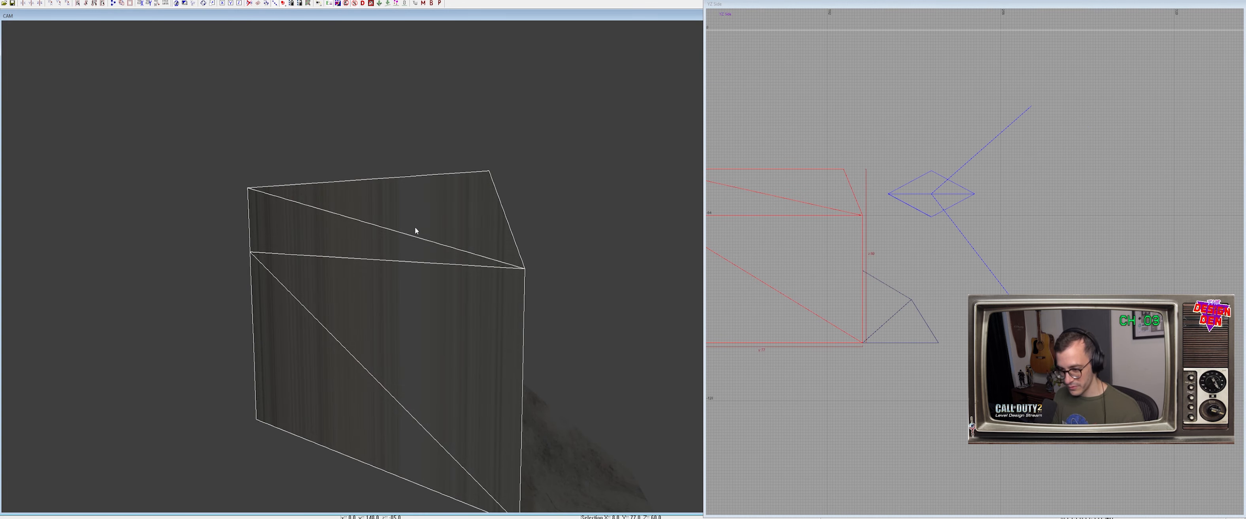
pyautogui.press('Escape')
pyautogui.moveTo(414, 232); pyautogui.dragTo(404, 247, button='right')
pyautogui.keyDown('shift'); pyautogui.click(461, 366); pyautogui.keyUp('shift')
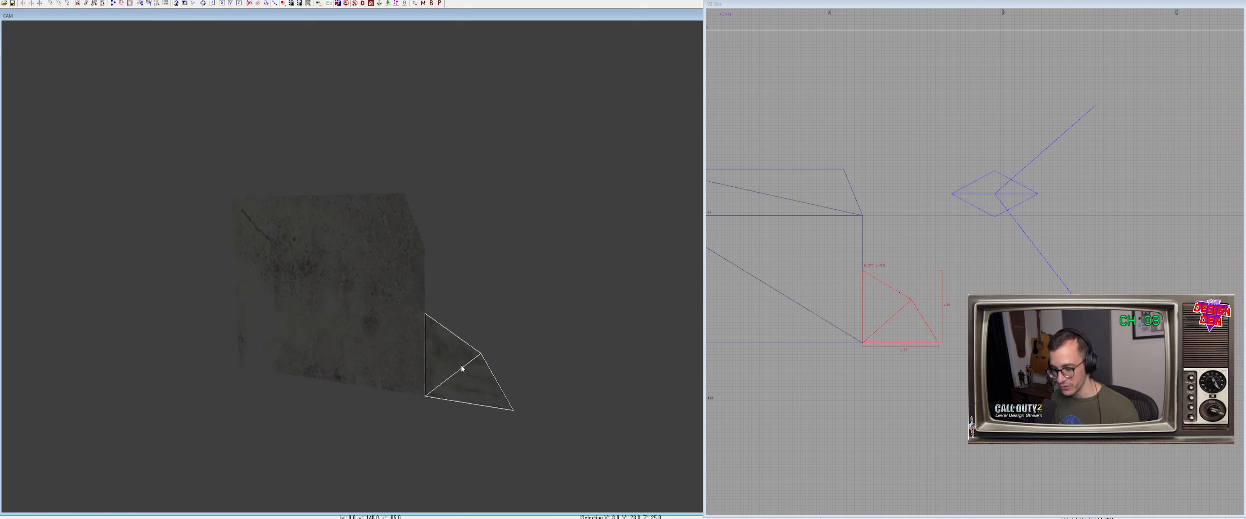
pyautogui.press('Escape')
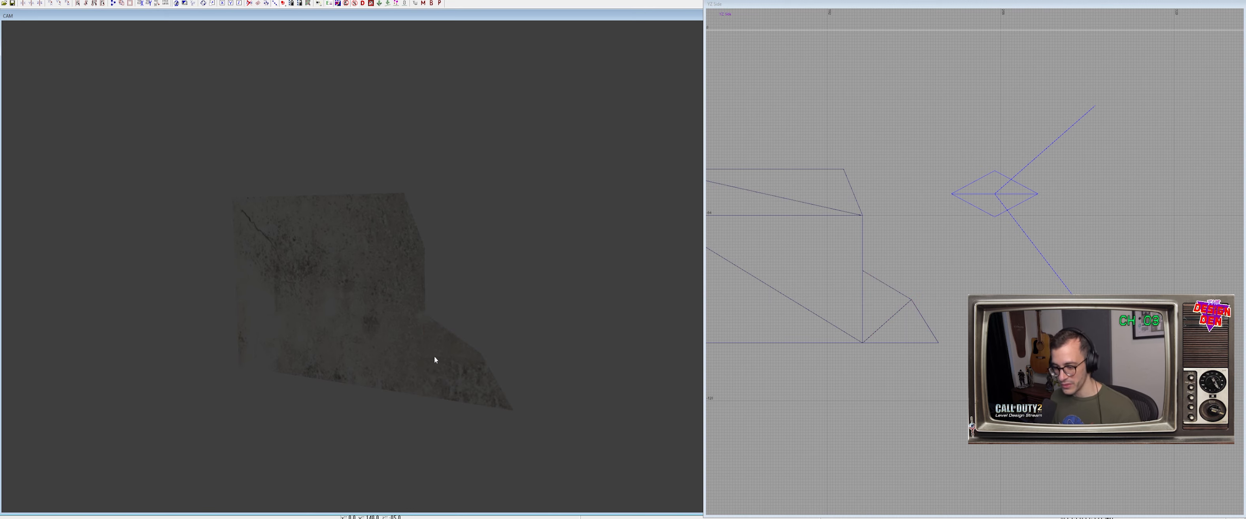
pyautogui.hotkey('shift', 'h')
pyautogui.moveTo(437, 355)
pyautogui.mouseDown(button='right')
pyautogui.moveTo(426, 355)
pyautogui.moveTo(436, 331)
pyautogui.moveTo(457, 360)
pyautogui.mouseUp(button='right')
pyautogui.keyDown('shift'); pyautogui.click(436, 330); pyautogui.keyUp('shift')
pyautogui.keyDown('shift'); pyautogui.click(549, 393); pyautogui.keyUp('shift')
pyautogui.keyDown('shift'); pyautogui.click(559, 388); pyautogui.keyUp('shift')
pyautogui.moveTo(560, 388); pyautogui.dragTo(594, 360, button='right')
pyautogui.keyDown('shift'); pyautogui.click(594, 360); pyautogui.keyUp('shift')
pyautogui.keyDown('shift'); pyautogui.click(619, 329); pyautogui.keyUp('shift')
pyautogui.keyDown('shift'); pyautogui.click(617, 375); pyautogui.keyUp('shift')
pyautogui.moveTo(607, 396); pyautogui.dragTo(387, 237, button='right')
pyautogui.keyDown('shift'); pyautogui.click(389, 242); pyautogui.keyUp('shift')
pyautogui.keyDown('shift'); pyautogui.click(409, 179); pyautogui.keyUp('shift')
pyautogui.keyDown('shift'); pyautogui.click(417, 155); pyautogui.keyUp('shift')
pyautogui.keyDown('shift'); pyautogui.click(461, 175); pyautogui.keyUp('shift')
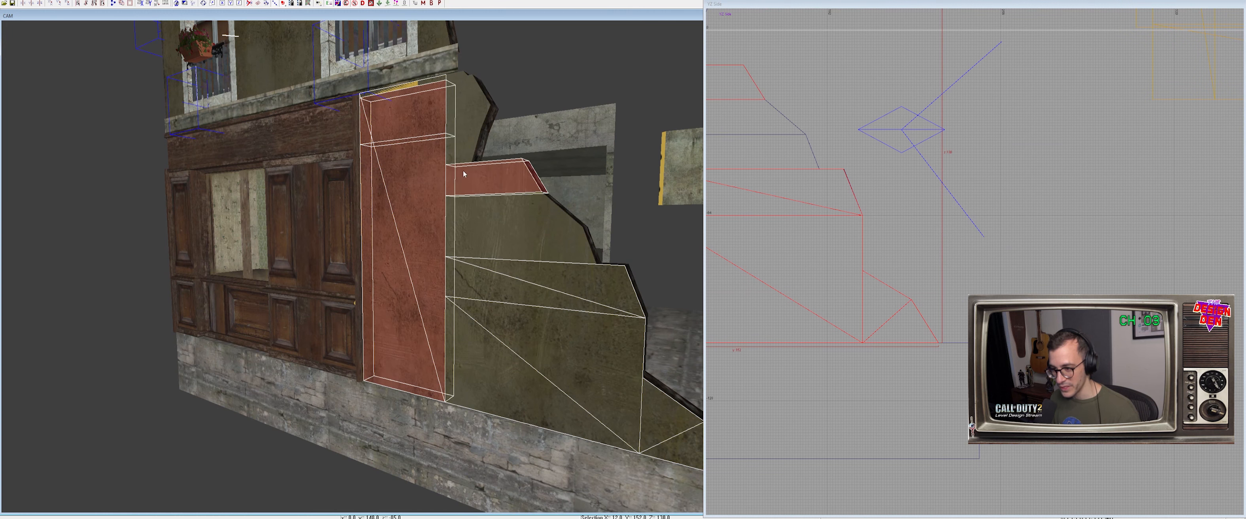
pyautogui.press('Escape')
pyautogui.keyDown('shift'); pyautogui.click(411, 159); pyautogui.keyUp('shift')
pyautogui.press('Escape')
pyautogui.moveTo(456, 254); pyautogui.dragTo(476, 323, button='right')
pyautogui.keyDown('shift'); pyautogui.click(476, 323); pyautogui.keyUp('shift')
pyautogui.keyDown('shift'); pyautogui.click(573, 388); pyautogui.keyUp('shift')
pyautogui.press('Escape')
pyautogui.keyDown('shift'); pyautogui.click(527, 345); pyautogui.keyUp('shift')
pyautogui.press('Escape')
# Select the two lower overlay patches and the uncovered broken plaster pieces above them, and hide everything else
pyautogui.keyDown('shift'); pyautogui.click(503, 331); pyautogui.keyUp('shift')
pyautogui.keyDown('shift'); pyautogui.click(522, 291); pyautogui.keyUp('shift')
pyautogui.keyDown('shift'); pyautogui.click(555, 305); pyautogui.keyUp('shift')
pyautogui.keyDown('shift'); pyautogui.click(549, 285); pyautogui.keyUp('shift')
pyautogui.keyDown('shift'); pyautogui.click(564, 374); pyautogui.keyUp('shift')
pyautogui.keyDown('ctrl'); pyautogui.moveTo(558, 364); pyautogui.dragTo(530, 354, button='right'); pyautogui.keyUp('ctrl')
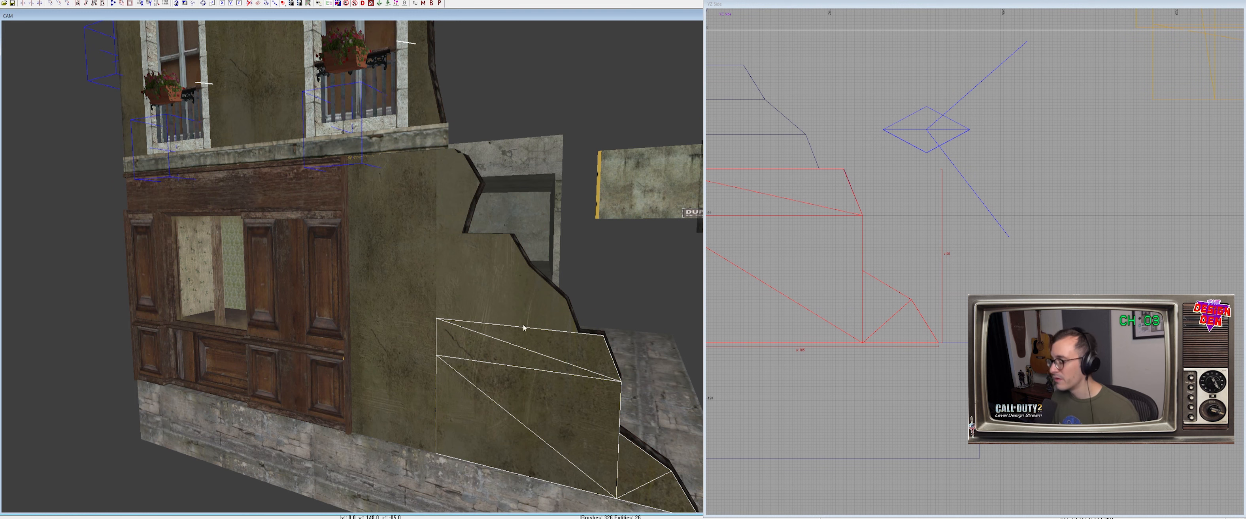
pyautogui.keyDown('shift'); pyautogui.click(533, 309); pyautogui.keyUp('shift')
pyautogui.keyDown('shift'); pyautogui.click(521, 251); pyautogui.keyUp('shift')
pyautogui.keyDown('shift'); pyautogui.click(453, 163); pyautogui.keyUp('shift')
pyautogui.keyDown('shift'); pyautogui.click(454, 217); pyautogui.keyUp('shift')
pyautogui.keyDown('shift'); pyautogui.click(437, 153); pyautogui.keyUp('shift')
pyautogui.hotkey('alt', 'h')
# Isolate the lower overlay patches together with the uncovered broken plaster pieces above them
pyautogui.moveTo(427, 238); pyautogui.dragTo(472, 353, button='right')
pyautogui.press('Escape')
pyautogui.keyDown('shift'); pyautogui.click(455, 334); pyautogui.keyUp('shift')
pyautogui.keyDown('shift'); pyautogui.click(531, 417); pyautogui.keyUp('shift')
pyautogui.moveTo(778, 223); pyautogui.dragTo(916, 306, button='right')
pyautogui.press('Escape')
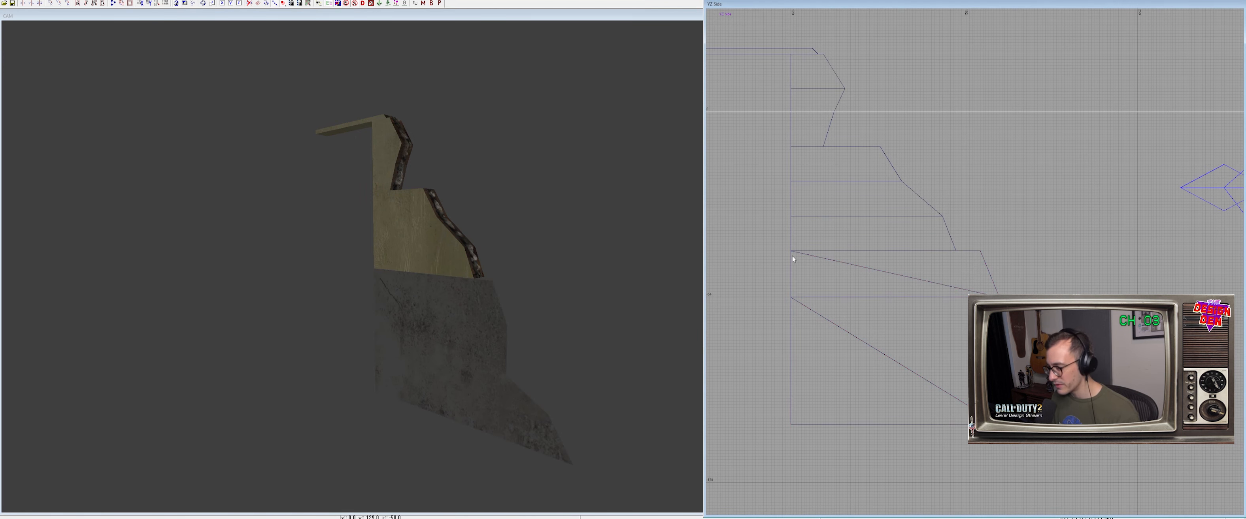
pyautogui.moveTo(790, 250)
pyautogui.mouseDown()
pyautogui.moveTo(832, 133)
pyautogui.moveTo(837, 153)
pyautogui.moveTo(880, 147)
pyautogui.mouseUp()
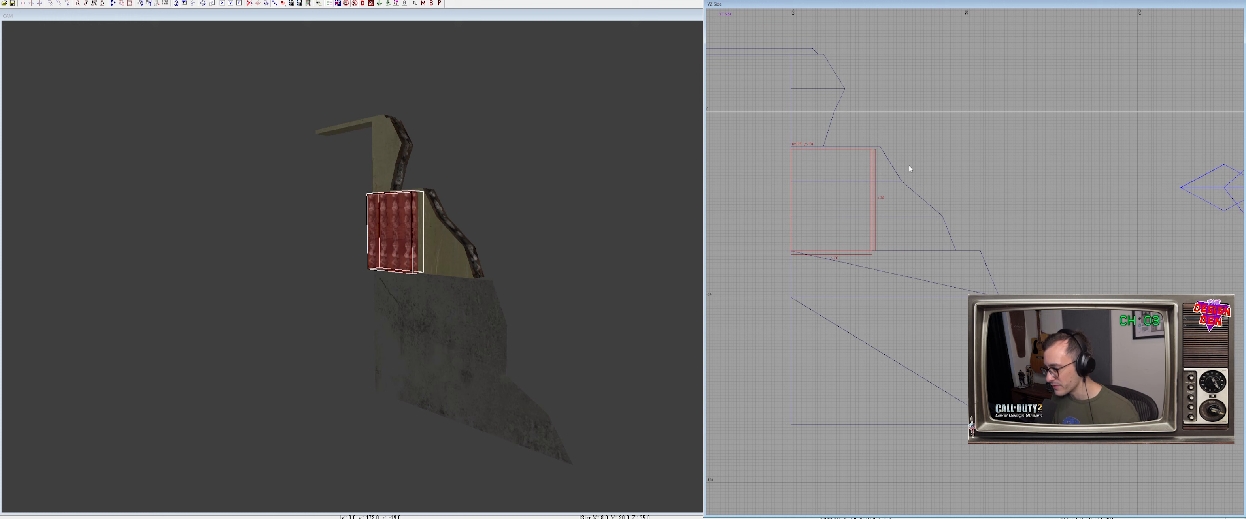
pyautogui.scroll(5, 385, 245)
pyautogui.scroll(-2, 386, 245)
pyautogui.press('BackSpace')
# Duplicate the large lower overlay patch, move the copy up over the uncovered plaster, and remove its middle row of vertices
pyautogui.keyDown('shift'); pyautogui.click(430, 339); pyautogui.keyUp('shift')
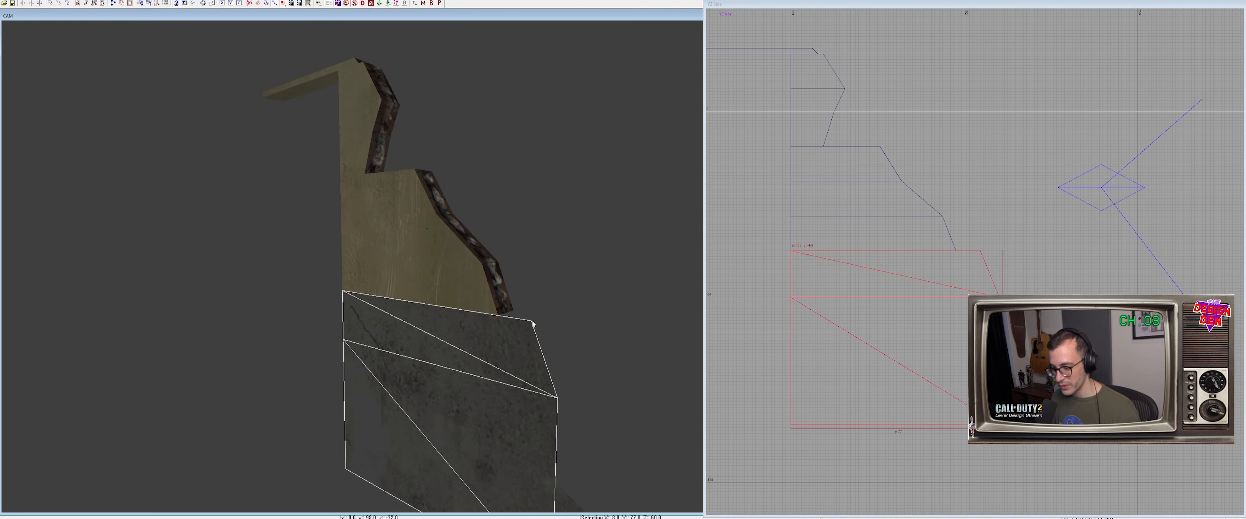
pyautogui.press('space')
pyautogui.moveTo(857, 335); pyautogui.dragTo(854, 164)
pyautogui.moveTo(853, 164); pyautogui.dragTo(842, 200, button='right')
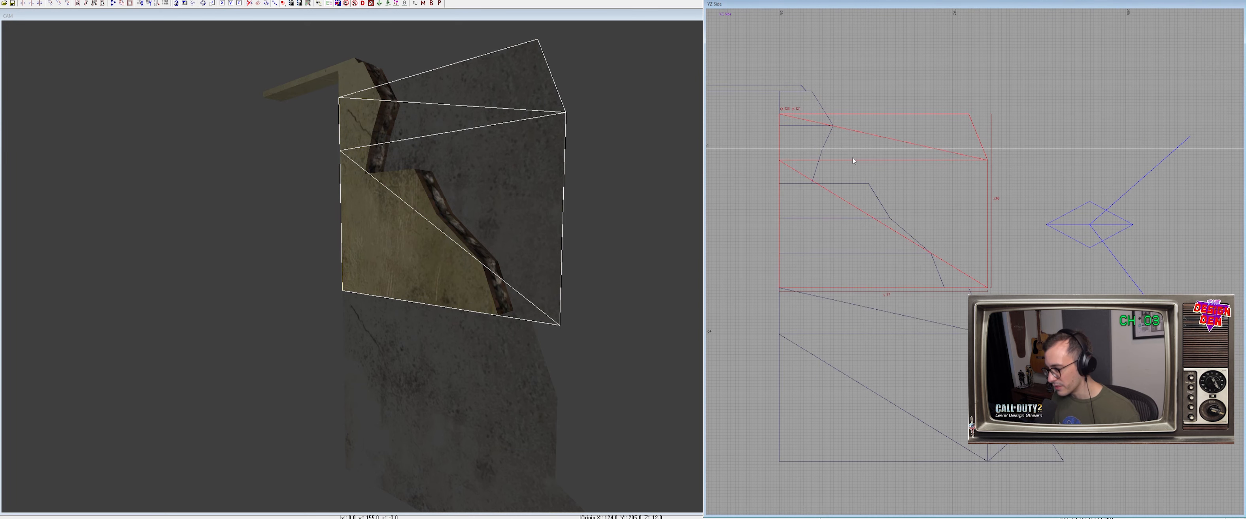
pyautogui.press('ctrl+KP_Subtract')
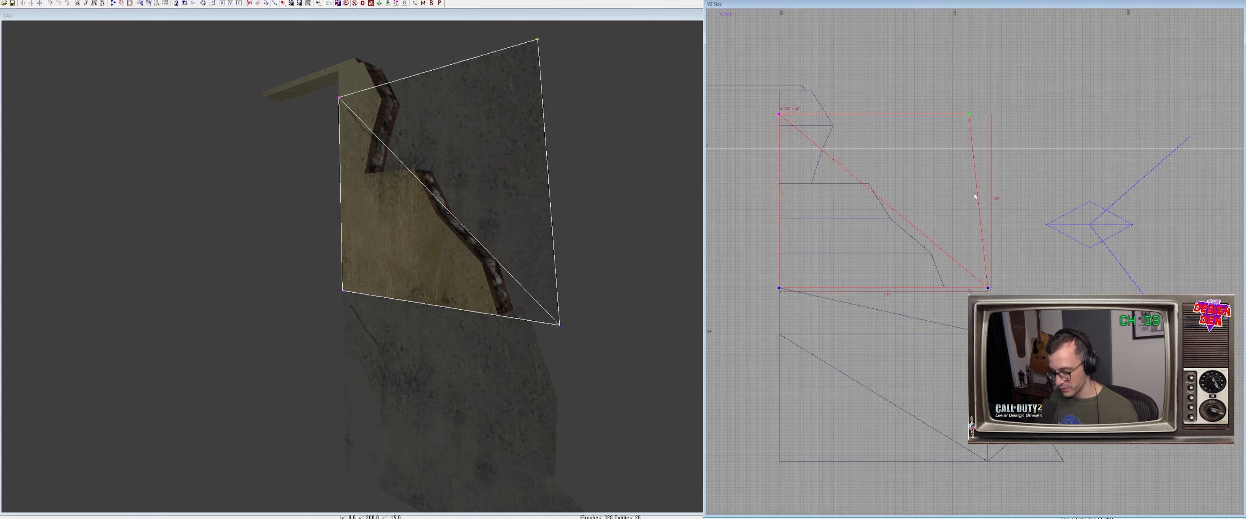
# Move the copied patch's upper and side vertices to fit the lowest uncovered strip of broken plaster
pyautogui.moveTo(714, 85); pyautogui.dragTo(1015, 178)
pyautogui.moveTo(931, 178); pyautogui.dragTo(932, 247)
pyautogui.moveTo(891, 150); pyautogui.dragTo(1056, 345)
pyautogui.moveTo(1004, 286); pyautogui.dragTo(960, 285)
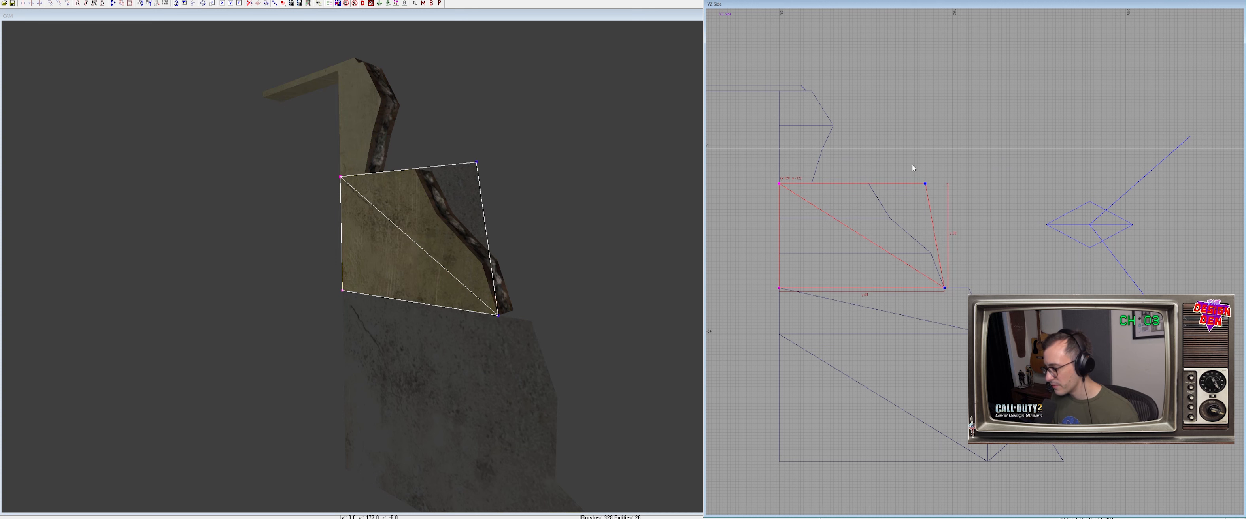
pyautogui.moveTo(912, 203); pyautogui.dragTo(912, 273)
pyautogui.moveTo(909, 237); pyautogui.dragTo(968, 266)
# Duplicate the fitted patch onto the middle plaster strip and align its outer corners with the broken edge
pyautogui.moveTo(859, 278); pyautogui.dragTo(873, 241)
pyautogui.press('v')
pyautogui.moveTo(891, 183); pyautogui.dragTo(1031, 294)
pyautogui.moveTo(977, 266); pyautogui.dragTo(964, 266)
pyautogui.moveTo(937, 229); pyautogui.dragTo(908, 229)
pyautogui.moveTo(880, 284); pyautogui.dragTo(932, 335, button='right')
# Duplicate the middle strip's patch onto the strip above and move its outer corners onto the broken outline
pyautogui.press('space')
pyautogui.moveTo(880, 284); pyautogui.dragTo(881, 241)
pyautogui.press('v')
pyautogui.moveTo(895, 203); pyautogui.dragTo(1054, 308)
pyautogui.moveTo(978, 275); pyautogui.dragTo(971, 276)
pyautogui.moveTo(861, 217); pyautogui.dragTo(917, 257)
pyautogui.moveTo(919, 258); pyautogui.dragTo(938, 256)
# Copy the patch up to the narrow neck of the broken wall and fit its height and outer corners to that piece
pyautogui.press('v')
pyautogui.moveTo(863, 274); pyautogui.dragTo(889, 224)
pyautogui.moveTo(816, 162); pyautogui.dragTo(817, 218)
pyautogui.hotkey('ctrl', 'z')
pyautogui.moveTo(872, 171); pyautogui.dragTo(873, 148)
pyautogui.moveTo(971, 231); pyautogui.dragTo(860, 236)
pyautogui.moveTo(545, 264); pyautogui.dragTo(545, 264, button='right')
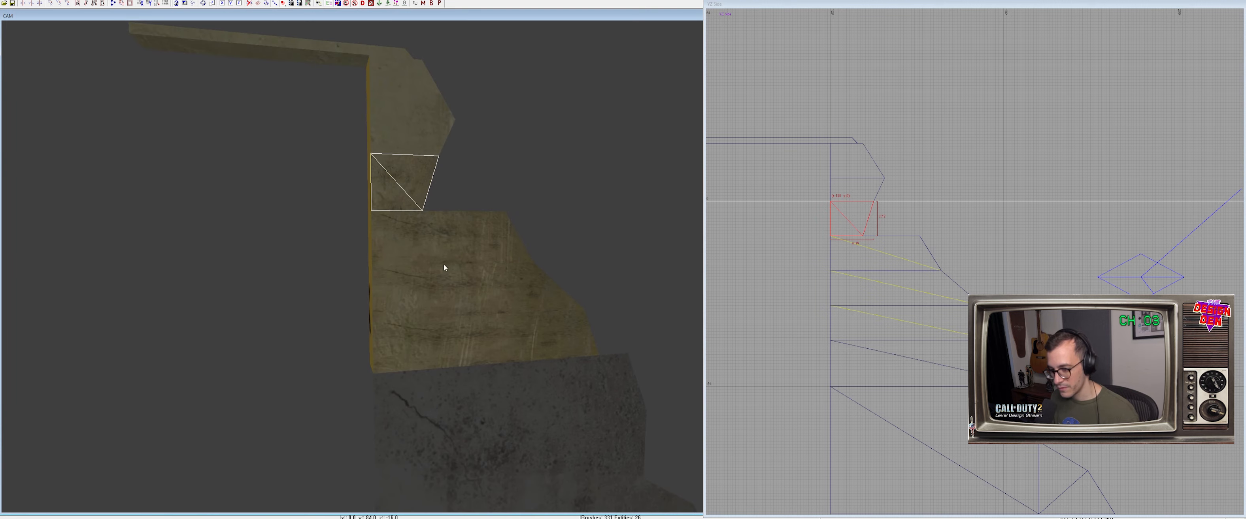
# Duplicate the neck patch onto the piece directly above and fit its upper and outer vertices to the widening edge
pyautogui.press('space')
pyautogui.moveTo(856, 217)
pyautogui.mouseDown()
pyautogui.moveTo(856, 172)
pyautogui.moveTo(855, 183)
pyautogui.moveTo(939, 196)
pyautogui.mouseUp()
pyautogui.press('v')
pyautogui.moveTo(791, 127); pyautogui.dragTo(922, 169)
pyautogui.scroll(3, 922, 169)
pyautogui.moveTo(922, 169); pyautogui.dragTo(1034, 239, button='right')
pyautogui.moveTo(865, 172); pyautogui.dragTo(864, 199)
pyautogui.moveTo(870, 156); pyautogui.dragTo(911, 168)
pyautogui.moveTo(925, 235); pyautogui.dragTo(916, 236)
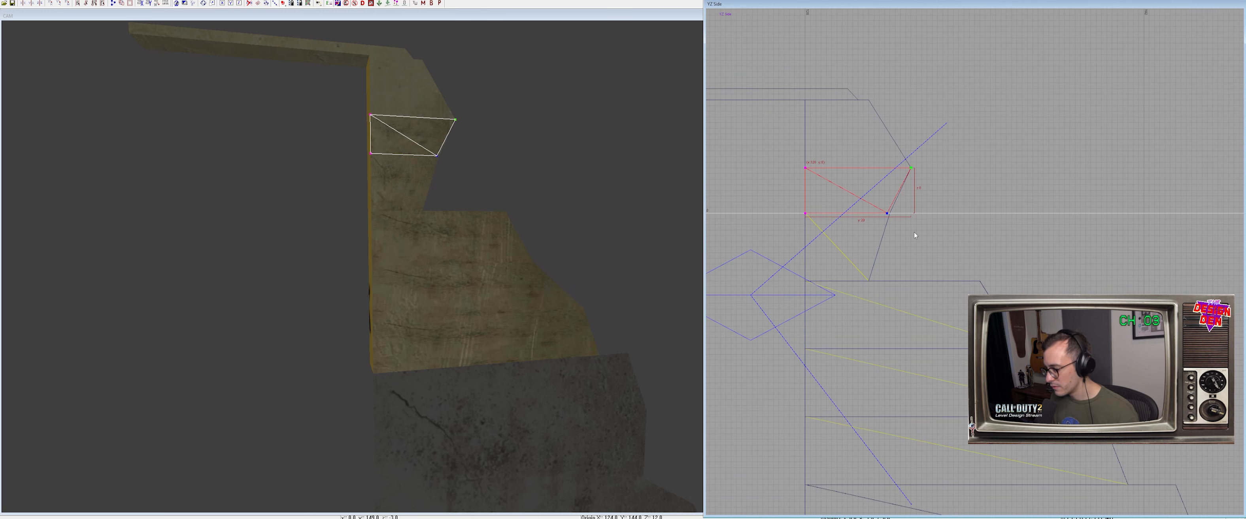
pyautogui.keyDown('shift'); pyautogui.click(415, 132); pyautogui.keyUp('shift')
pyautogui.hotkey('ctrl', 'g')
pyautogui.press('Escape')
pyautogui.keyDown('shift'); pyautogui.click(428, 144); pyautogui.keyUp('shift')
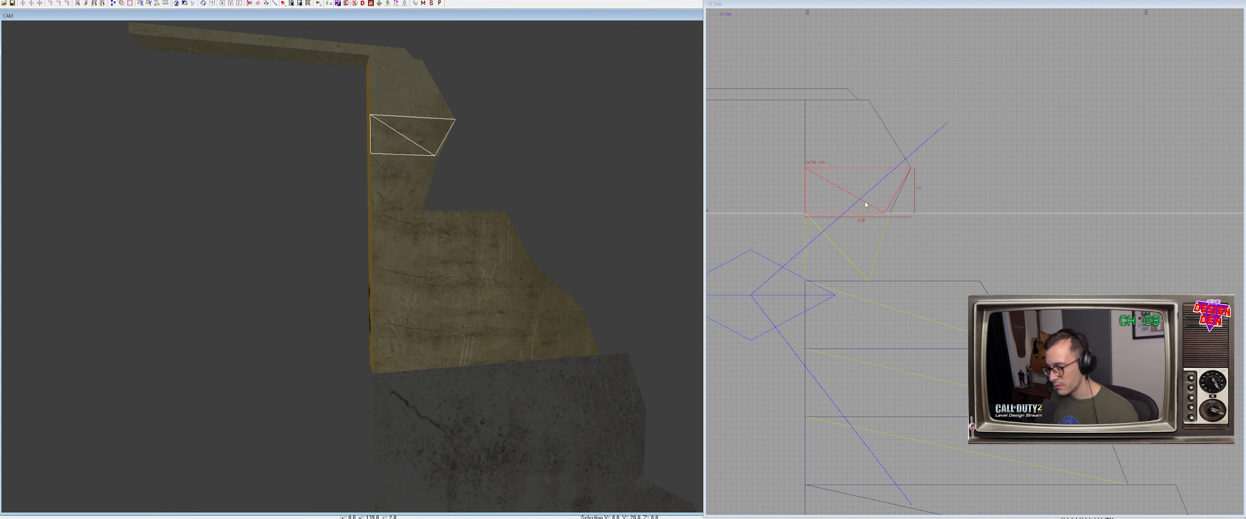
pyautogui.press('v')
pyautogui.hotkey('ctrl', 'z')
# Duplicate the patch onto the topmost broken piece, raise its upper edge, and pull its upper outer corner onto the slanted outline
pyautogui.moveTo(907, 258); pyautogui.dragTo(907, 346, button='right')
pyautogui.press('space')
pyautogui.moveTo(853, 281); pyautogui.dragTo(911, 256)
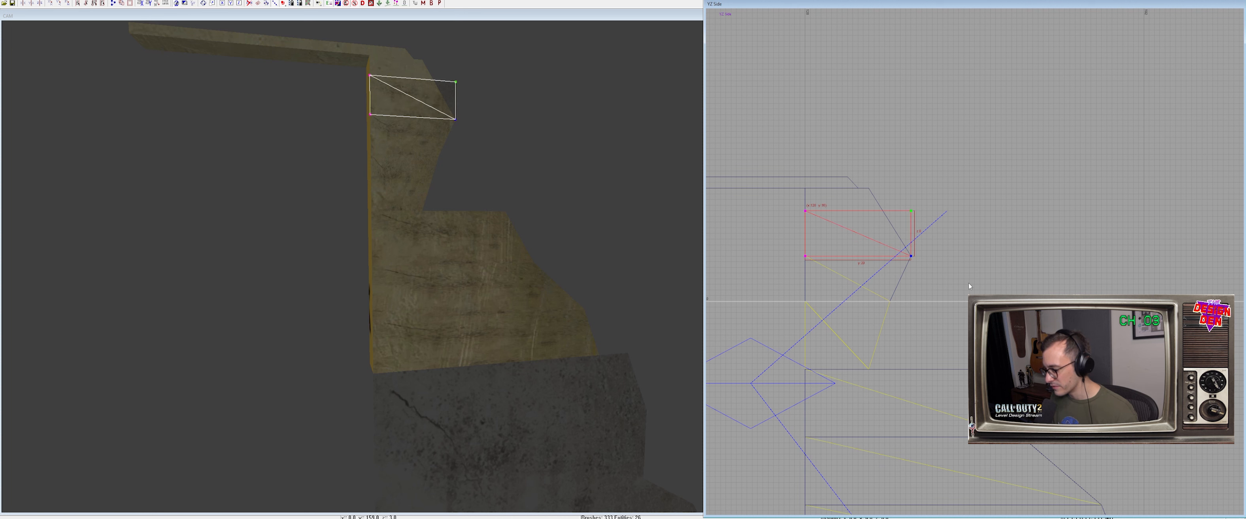
pyautogui.moveTo(786, 171); pyautogui.dragTo(962, 222)
pyautogui.moveTo(961, 222); pyautogui.dragTo(962, 198)
pyautogui.moveTo(876, 149); pyautogui.dragTo(924, 193)
pyautogui.moveTo(949, 202); pyautogui.dragTo(907, 202)
# Hide the plaster brushes so that only the six new overlay patches remain, and select those patches
pyautogui.moveTo(495, 232); pyautogui.dragTo(539, 205, button='right')
pyautogui.keyDown('shift'); pyautogui.moveTo(460, 266); pyautogui.dragTo(460, 383); pyautogui.keyUp('shift')
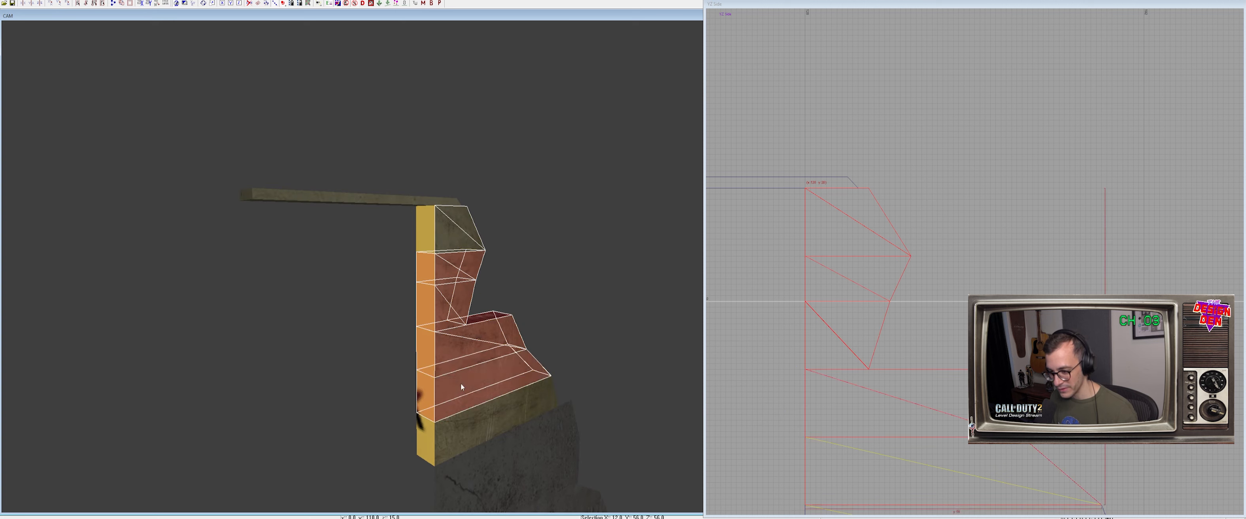
pyautogui.moveTo(429, 279); pyautogui.dragTo(421, 194, button='right')
pyautogui.hotkey('alt', 'h')
pyautogui.press('Escape')
pyautogui.keyDown('shift'); pyautogui.click(387, 145); pyautogui.keyUp('shift')
pyautogui.keyDown('shift'); pyautogui.moveTo(450, 336); pyautogui.dragTo(456, 364); pyautogui.keyUp('shift')
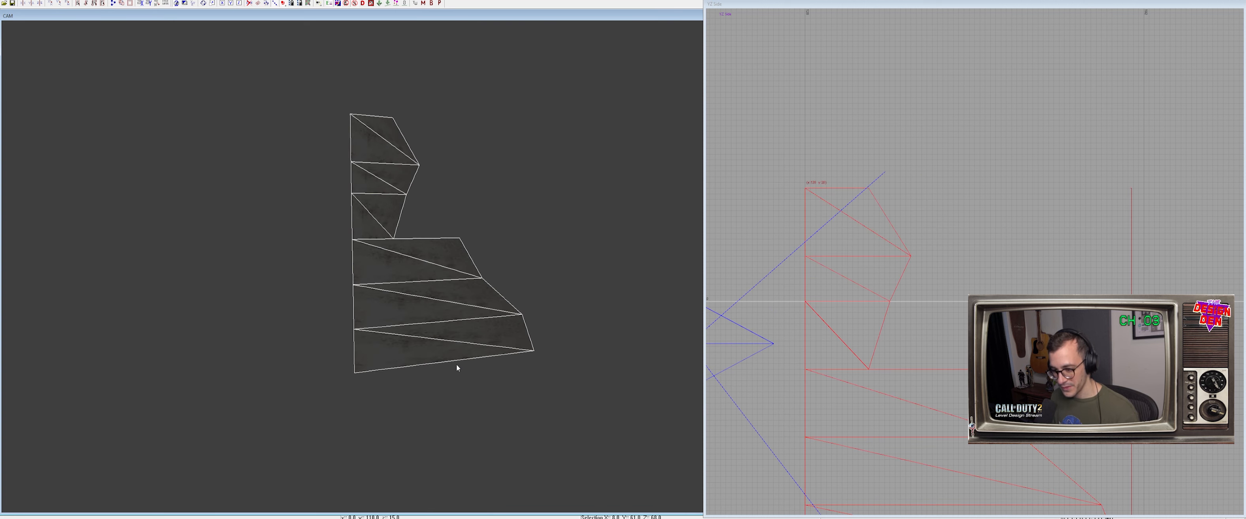
# Correct the stretched dirt texture on the lower strips and the neck patch, working upward patch by patch
pyautogui.press('Escape')
pyautogui.keyDown('shift'); pyautogui.click(427, 306); pyautogui.keyUp('shift')
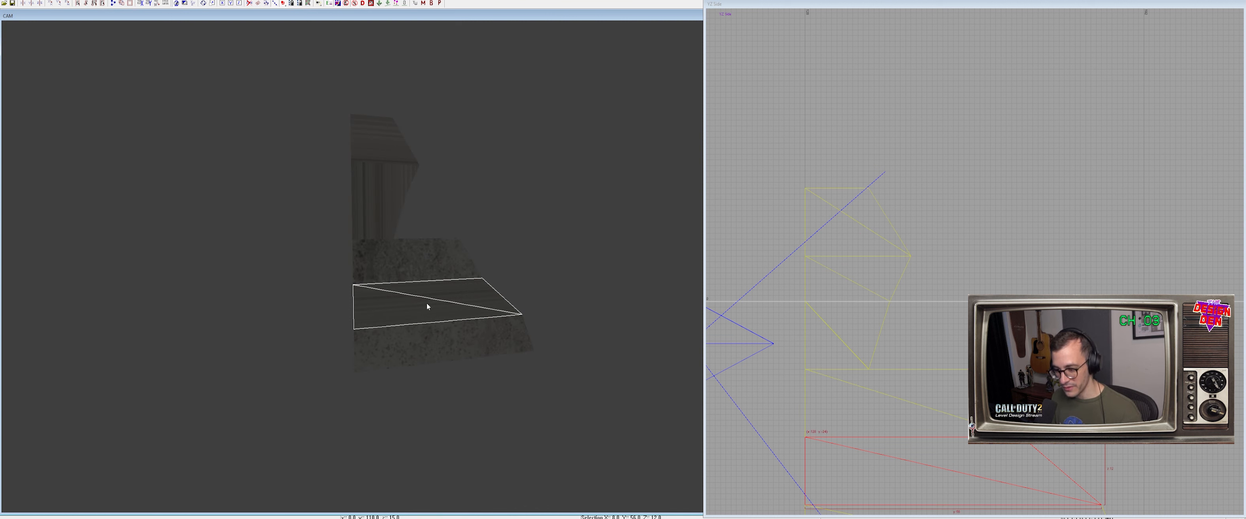
pyautogui.press('Escape')
pyautogui.keyDown('shift'); pyautogui.click(373, 214); pyautogui.keyUp('shift')
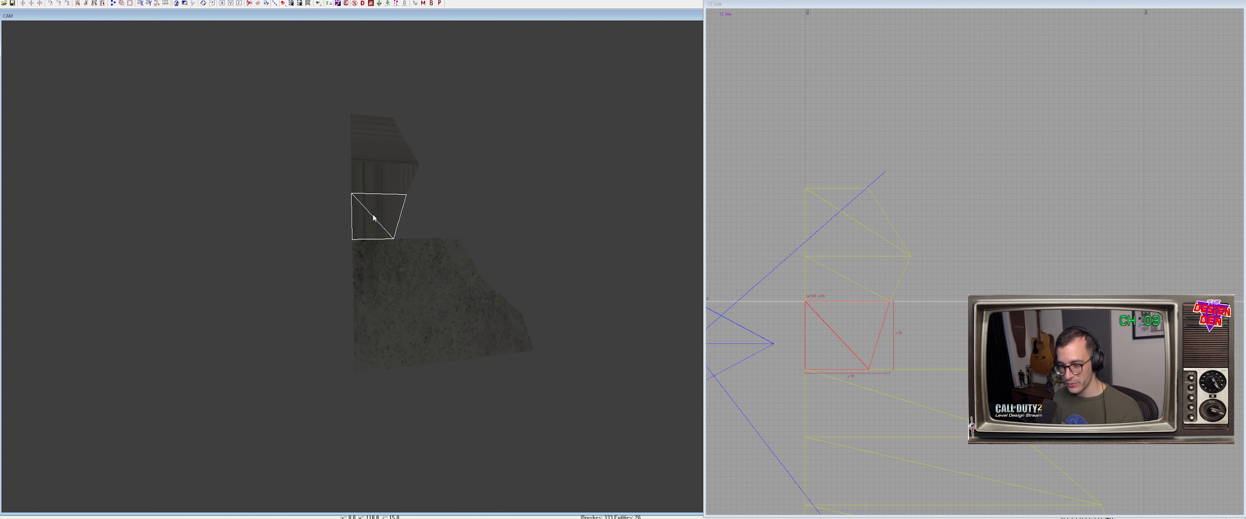
pyautogui.press('Escape')
pyautogui.keyDown('shift'); pyautogui.click(377, 173); pyautogui.keyUp('shift')
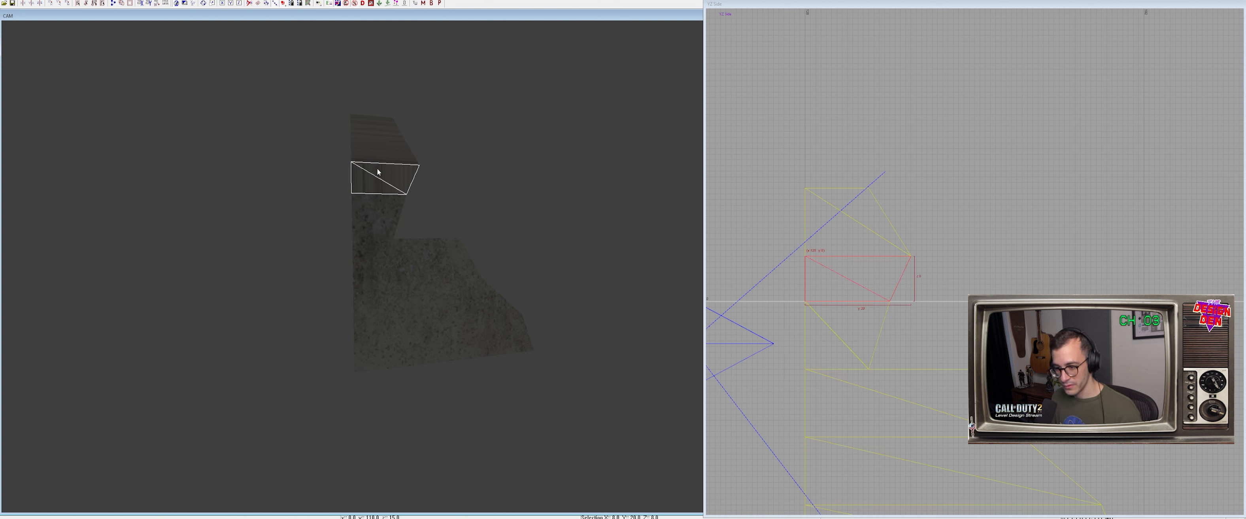
# Undo the accidental patch move and correct the dirt texture on the two uppermost patches
pyautogui.moveTo(376, 148); pyautogui.dragTo(370, 146)
pyautogui.press('Escape')
pyautogui.hotkey('ctrl', 'z')
pyautogui.press('Escape')
pyautogui.keyDown('shift'); pyautogui.click(377, 140); pyautogui.keyUp('shift')
pyautogui.press('Escape')
pyautogui.keyDown('shift'); pyautogui.click(379, 185); pyautogui.keyUp('shift')
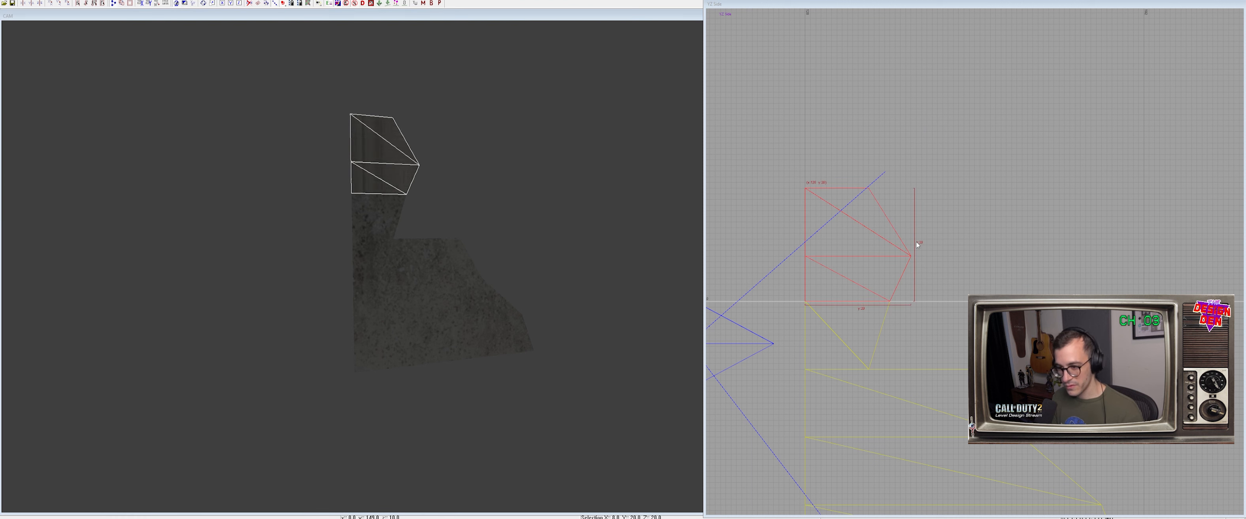
pyautogui.keyDown('shift'); pyautogui.click(387, 220); pyautogui.keyUp('shift')
pyautogui.keyDown('shift'); pyautogui.click(426, 311); pyautogui.keyUp('shift')
# Select the three lower strip patches, cycle their dirt texture projection to remove the stretching, and unhide the building
pyautogui.press('Escape')
pyautogui.keyDown('shift'); pyautogui.click(450, 345); pyautogui.keyUp('shift')
pyautogui.keyDown('shift'); pyautogui.click(436, 285); pyautogui.keyUp('shift')
pyautogui.keyDown('shift'); pyautogui.click(426, 262); pyautogui.keyUp('shift')
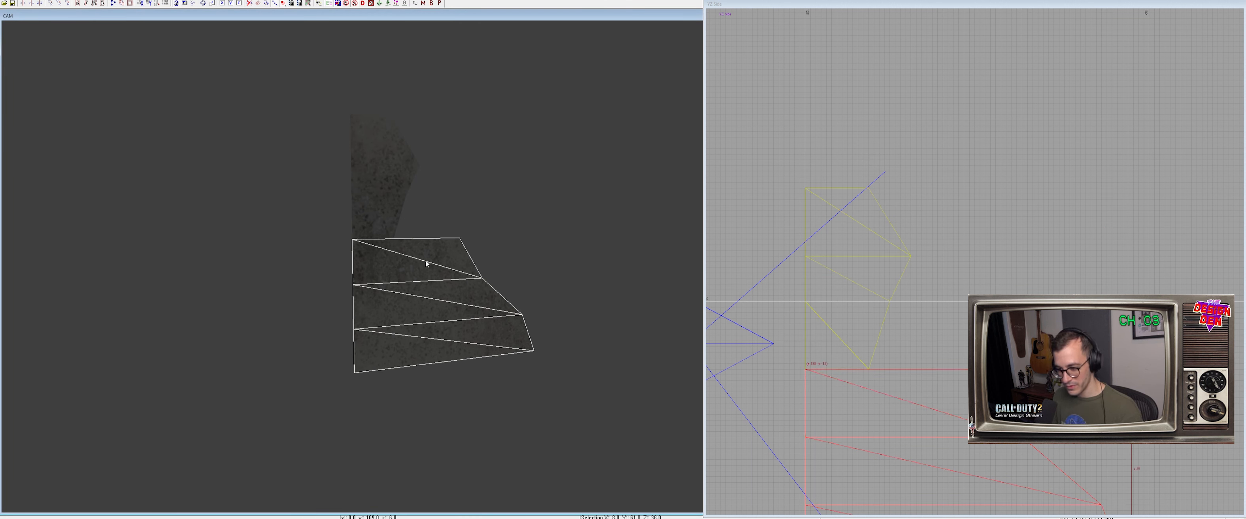
pyautogui.press('Escape')
pyautogui.keyDown('shift'); pyautogui.click(440, 297); pyautogui.keyUp('shift')
pyautogui.keyDown('shift'); pyautogui.click(430, 271); pyautogui.keyUp('shift')
pyautogui.keyDown('shift'); pyautogui.click(440, 341); pyautogui.keyUp('shift')
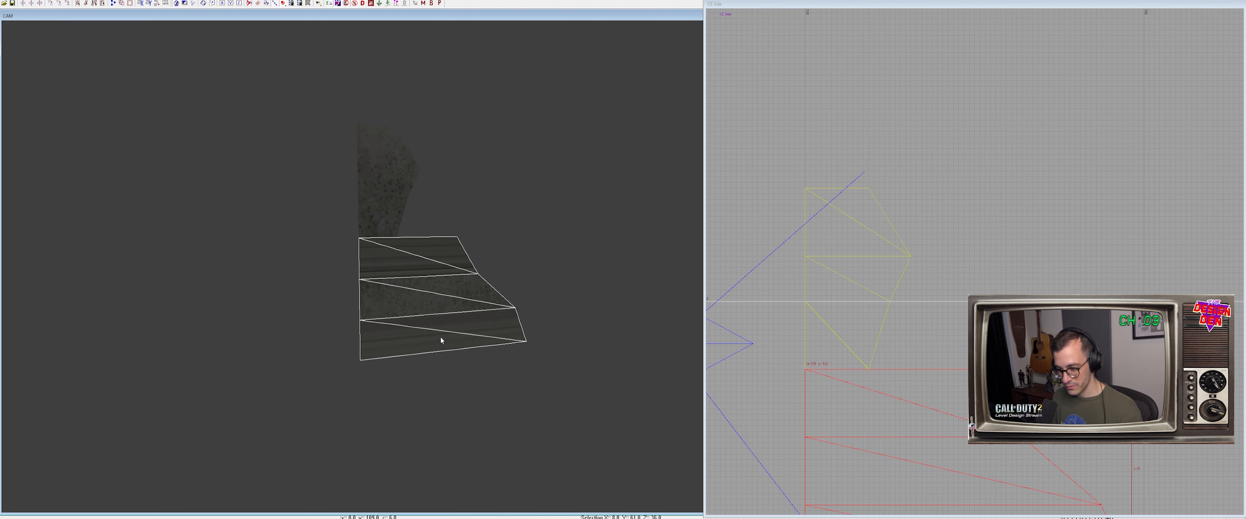
pyautogui.hotkey('ctrl', 'shift', 'n')
pyautogui.hotkey('ctrl', 'shift', 'n')
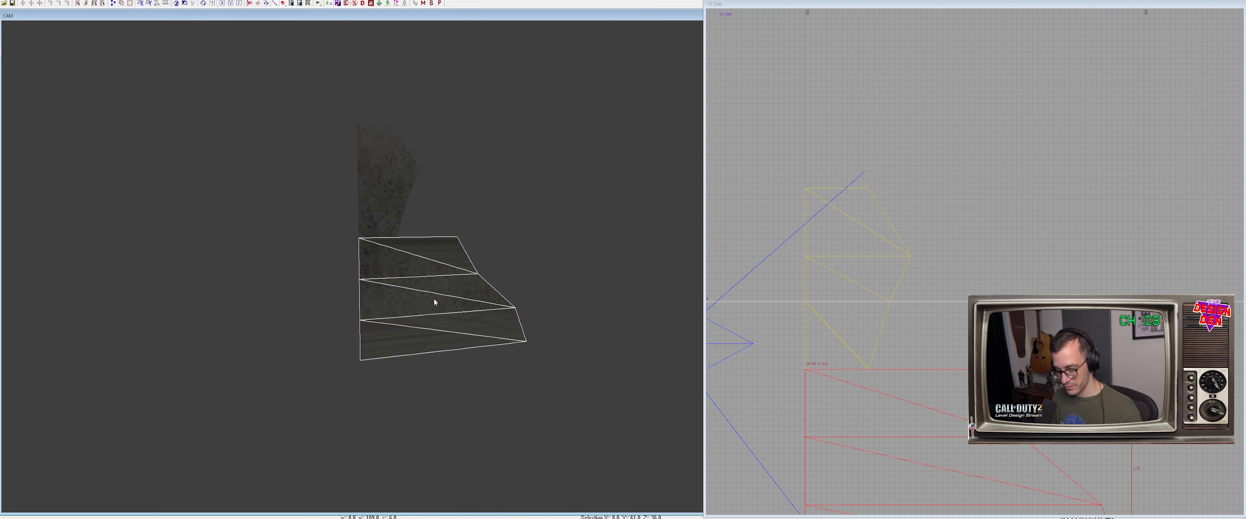
pyautogui.hotkey('shift', 'h')
pyautogui.press('Escape')
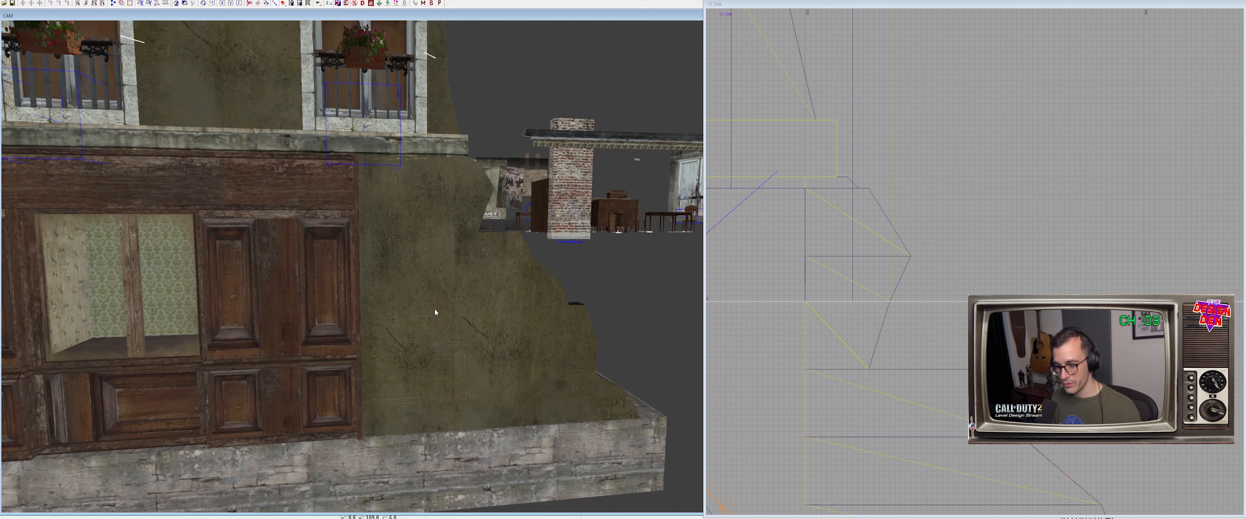
# Cycle the dirt texture projection on the tall overlay patch beside the wooden shopfront
pyautogui.moveTo(435, 297); pyautogui.dragTo(411, 260, button='right')
pyautogui.keyDown('shift'); pyautogui.click(414, 269); pyautogui.keyUp('shift')
pyautogui.press('Escape')
pyautogui.keyDown('shift'); pyautogui.click(410, 251); pyautogui.keyUp('shift')
pyautogui.keyDown('shift'); pyautogui.click(416, 256); pyautogui.keyUp('shift')
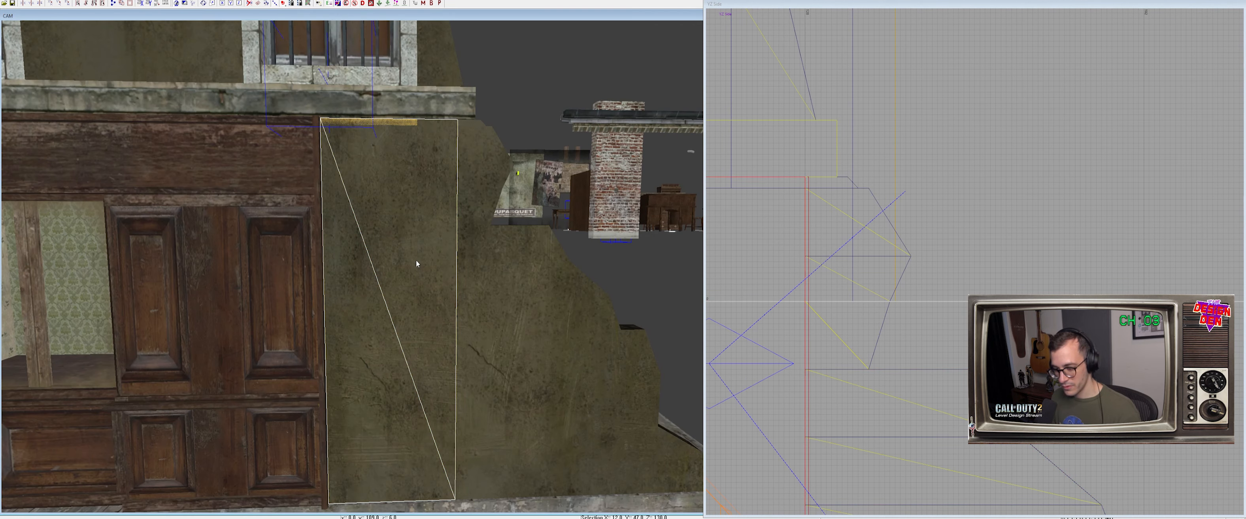
pyautogui.hotkey('ctrl', 'shift', 'n')
pyautogui.hotkey('ctrl', 'shift', 'n')
pyautogui.hotkey('ctrl', 'shift', 'n')
pyautogui.hotkey('ctrl', 'shift', 'n')
pyautogui.hotkey('ctrl', 'shift', 'n')
pyautogui.hotkey('ctrl', 'shift', 'n')
pyautogui.press('Escape')
# Examine the dirt overlays on the ground-floor wall and compare them with the rest of the building and its surroundings
pyautogui.moveTo(443, 264); pyautogui.dragTo(441, 262, button='right')
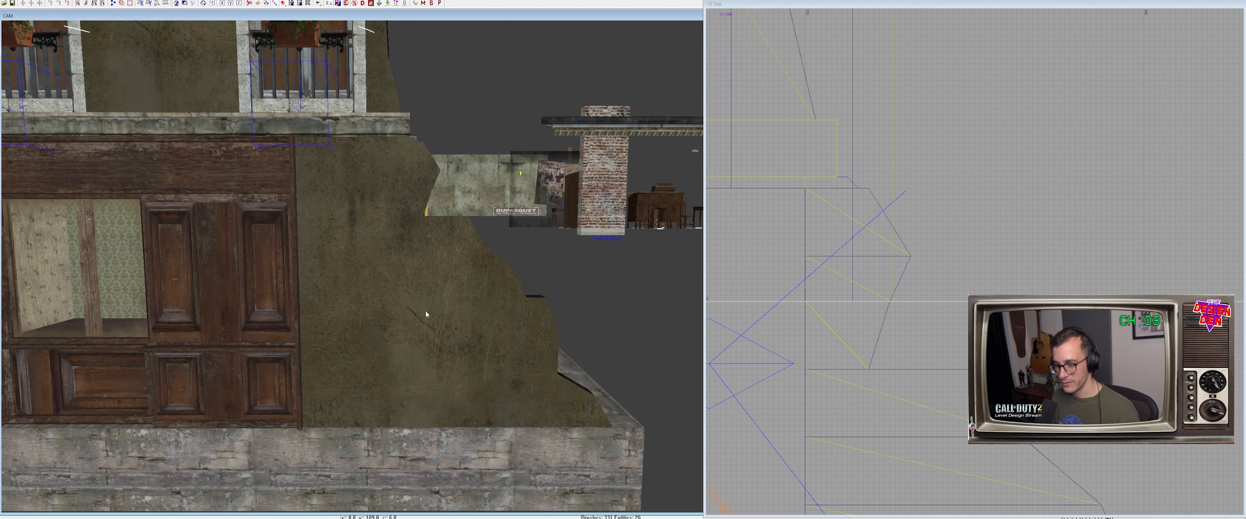
pyautogui.moveTo(425, 310); pyautogui.dragTo(447, 287, button='right')
pyautogui.keyDown('shift'); pyautogui.click(465, 398); pyautogui.keyUp('shift')
pyautogui.moveTo(466, 398); pyautogui.dragTo(347, 236, button='right')
pyautogui.keyDown('shift'); pyautogui.click(348, 236); pyautogui.keyUp('shift')
pyautogui.keyDown('shift'); pyautogui.click(300, 253); pyautogui.keyUp('shift')
pyautogui.press('Escape')
pyautogui.moveTo(371, 325)
pyautogui.mouseDown(button='right')
pyautogui.moveTo(372, 358)
pyautogui.moveTo(339, 309)
pyautogui.moveTo(338, 261)
pyautogui.moveTo(353, 329)
pyautogui.moveTo(387, 305)
pyautogui.moveTo(368, 290)
pyautogui.moveTo(354, 324)
pyautogui.moveTo(348, 309)
pyautogui.moveTo(359, 314)
pyautogui.mouseUp(button='right')
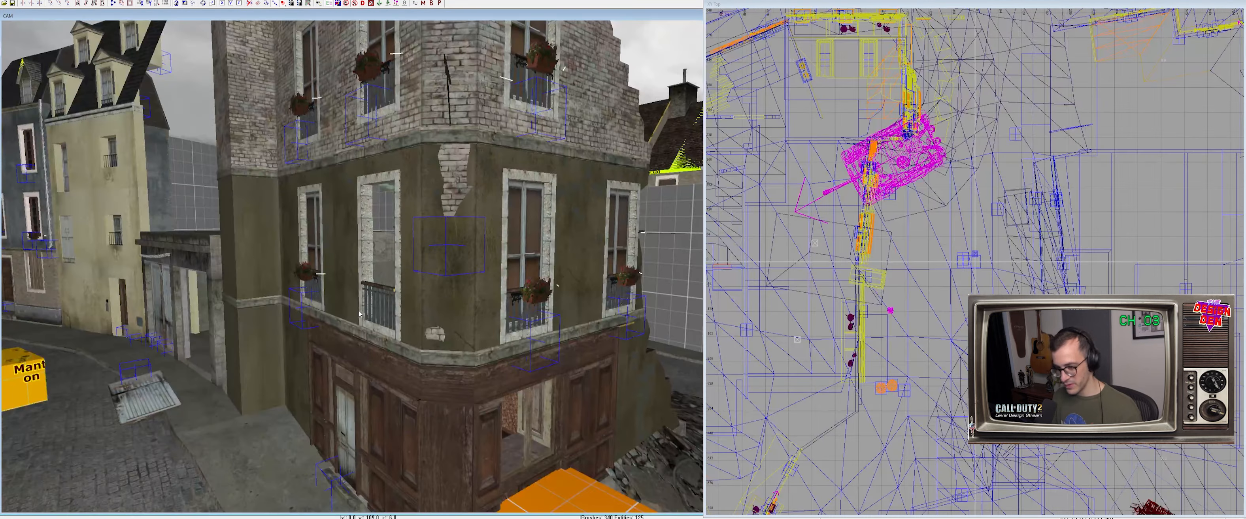
pyautogui.moveTo(359, 314); pyautogui.dragTo(435, 314, button='right')
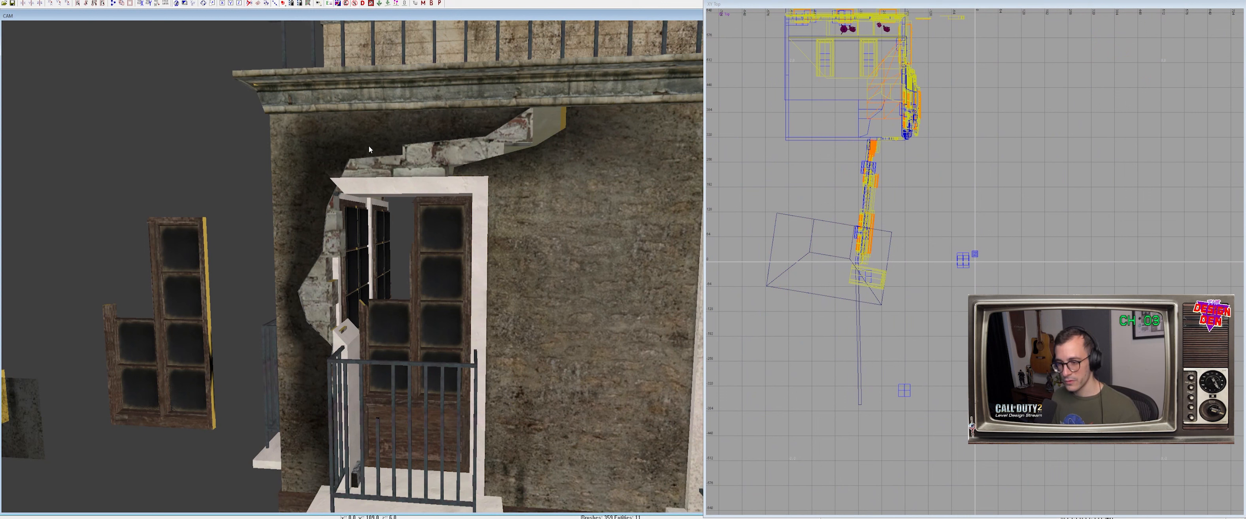
# Copy the dark shading patch beneath the other building's cornice, undoing the accidental move of the original
pyautogui.keyDown('shift'); pyautogui.click(370, 146); pyautogui.keyUp('shift')
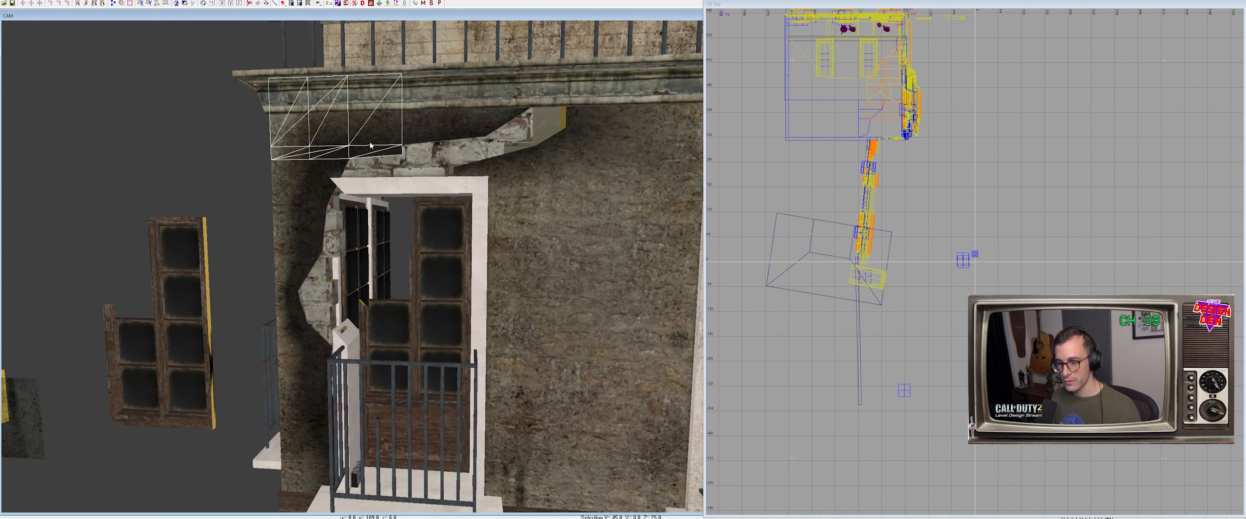
pyautogui.moveTo(370, 152); pyautogui.dragTo(331, 142)
pyautogui.hotkey('ctrl', 'z')
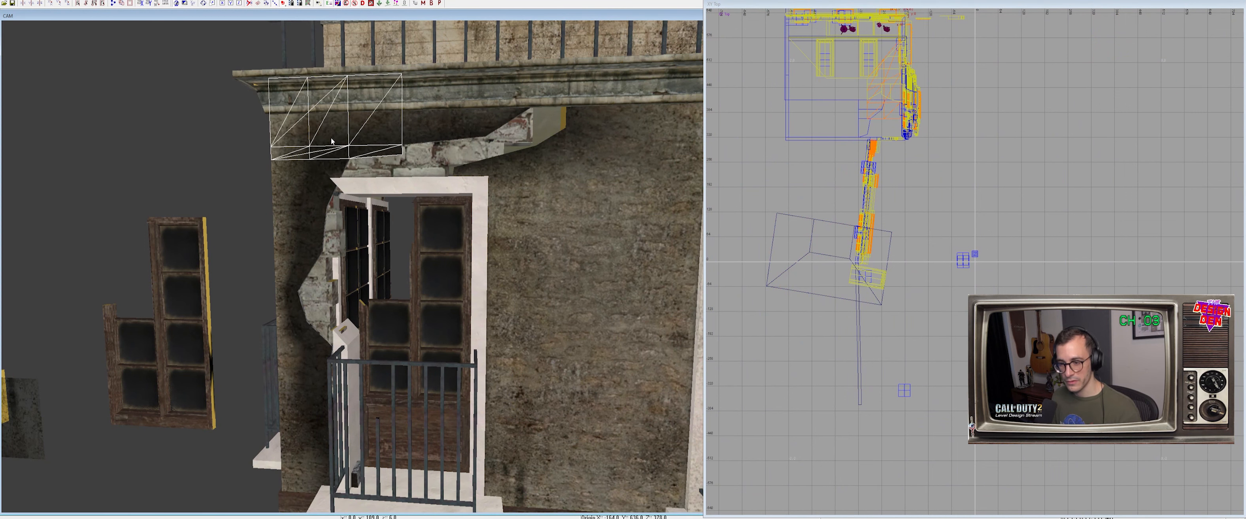
pyautogui.moveTo(331, 142); pyautogui.dragTo(359, 184, button='right')
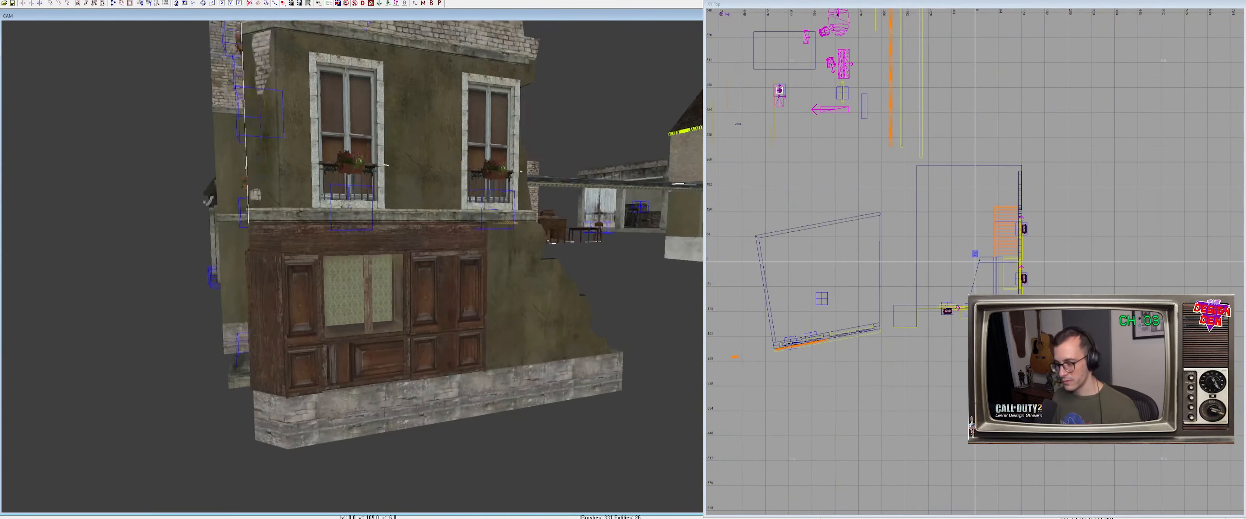
pyautogui.moveTo(387, 263)
pyautogui.mouseDown(button='right')
pyautogui.moveTo(429, 263)
pyautogui.moveTo(444, 284)
pyautogui.mouseUp(button='right')
pyautogui.keyDown('shift'); pyautogui.moveTo(445, 247); pyautogui.dragTo(517, 338); pyautogui.keyUp('shift')
pyautogui.moveTo(1008, 278); pyautogui.dragTo(967, 288, button='right')
pyautogui.hotkey('ctrl', 'Tab')
pyautogui.scroll(4, 1008, 277)
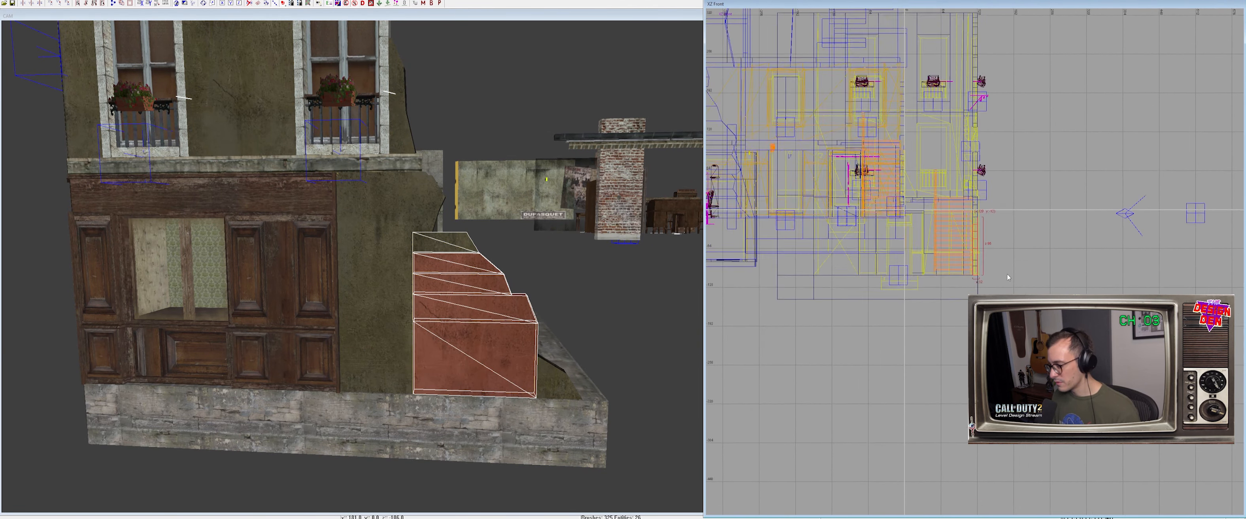
pyautogui.press('Escape')
# Paste the copied shading patch and move it to the ground-floor plaster wall beside the shopfront
pyautogui.scroll(-6, 943, 286)
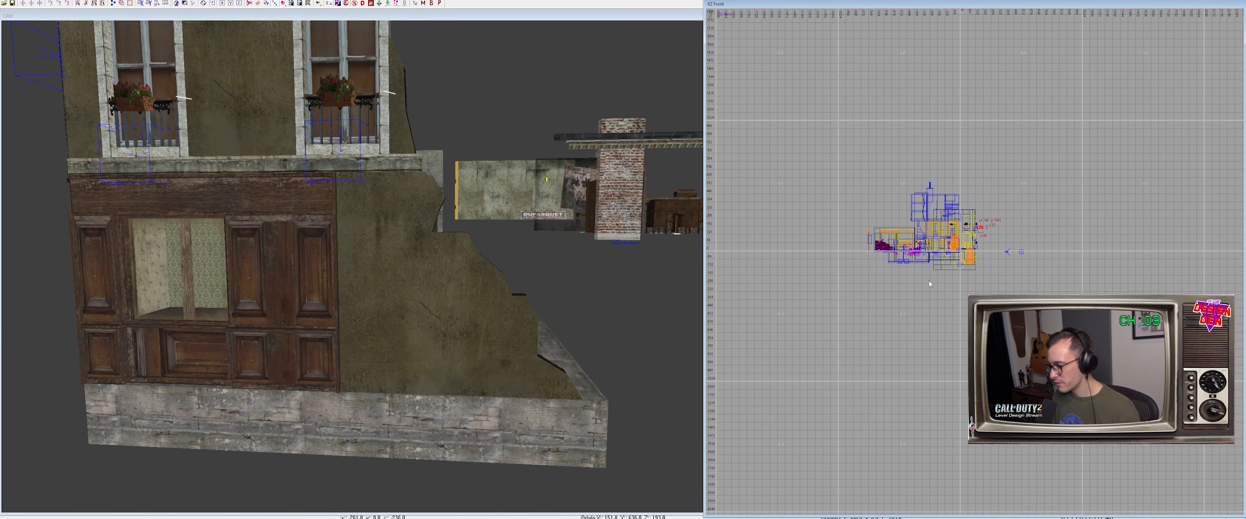
pyautogui.hotkey('ctrl', 'Tab')
pyautogui.hotkey('ctrl', 'Tab')
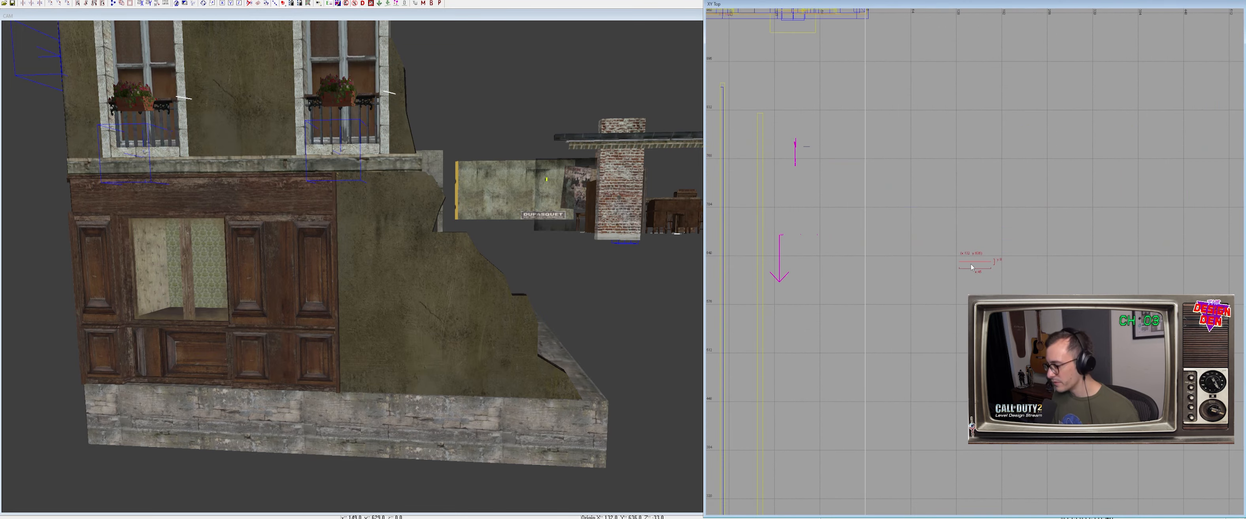
pyautogui.moveTo(975, 262); pyautogui.dragTo(976, 364)
pyautogui.moveTo(464, 338); pyautogui.dragTo(483, 262, button='right')
pyautogui.scroll(3, 976, 265)
pyautogui.moveTo(975, 338); pyautogui.dragTo(976, 186, button='right')
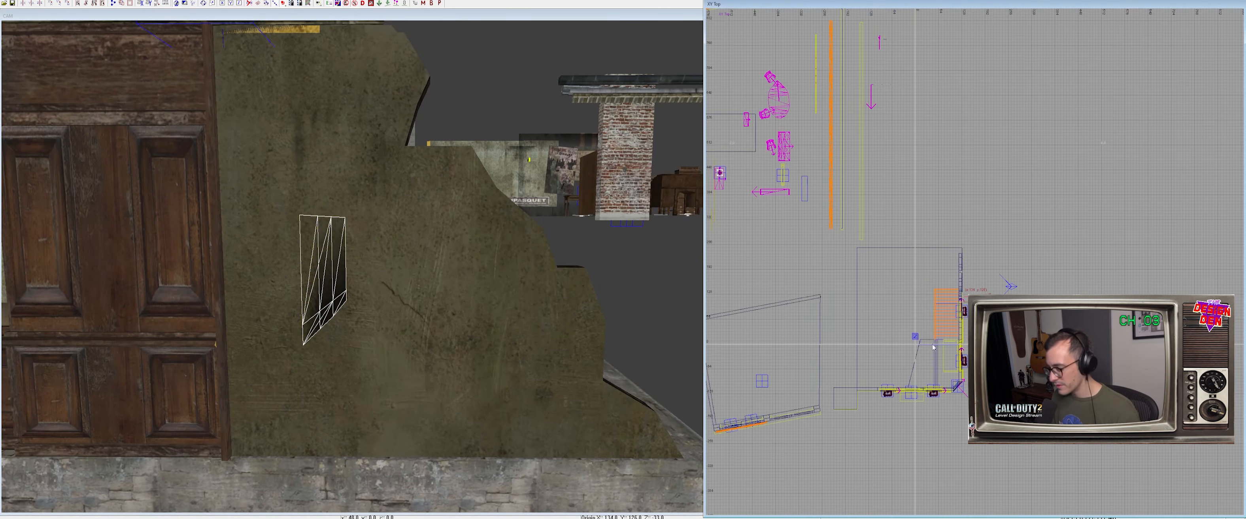
pyautogui.scroll(3, 975, 265)
pyautogui.moveTo(1012, 426); pyautogui.dragTo(991, 368)
pyautogui.moveTo(418, 342); pyautogui.dragTo(439, 337)
pyautogui.moveTo(438, 336); pyautogui.dragTo(464, 382, button='right')
pyautogui.press('Escape')
# Isolate the ground-floor plaster wall pieces beside the shopfront together with their dirt overlays and the shading patch
pyautogui.moveTo(438, 336); pyautogui.dragTo(471, 367, button='right')
pyautogui.moveTo(466, 395)
pyautogui.keyDown('shift'); pyautogui.mouseDown()
pyautogui.moveTo(281, 218)
pyautogui.moveTo(289, 166)
pyautogui.mouseUp(); pyautogui.keyUp('shift')
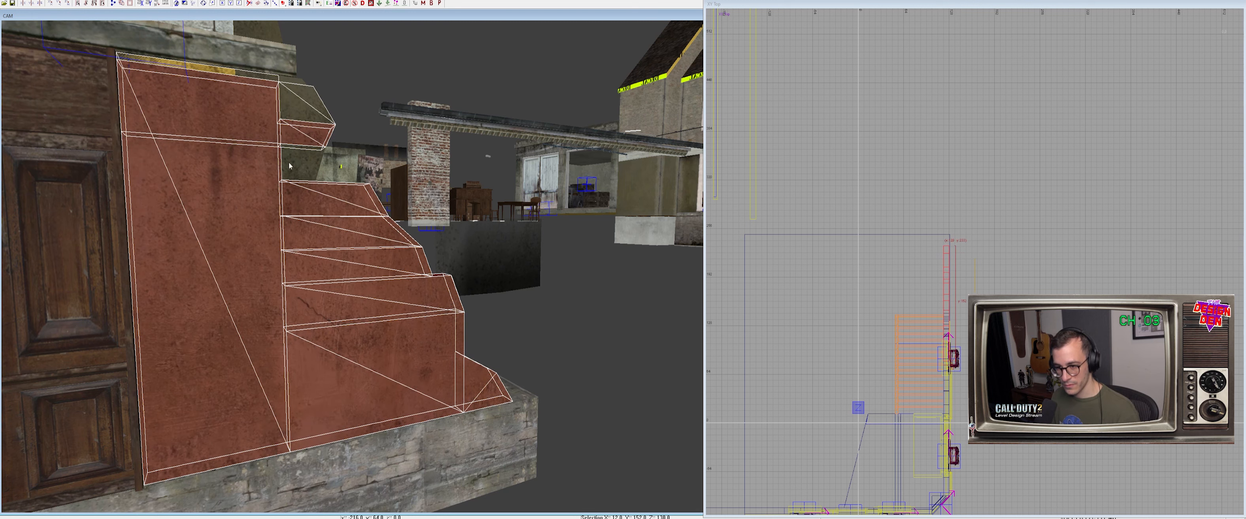
pyautogui.keyDown('shift'); pyautogui.moveTo(294, 95); pyautogui.dragTo(279, 74); pyautogui.keyUp('shift')
pyautogui.moveTo(439, 207); pyautogui.dragTo(489, 277, button='right')
pyautogui.hotkey('alt', 'h')
pyautogui.hotkey('shift', 'h')
pyautogui.keyDown('shift'); pyautogui.click(455, 234); pyautogui.keyUp('shift')
pyautogui.hotkey('alt', 'h')
pyautogui.press('Escape')
# Move the dirt patch and the dark shading patch off the isolated plaster wall into the empty space beside it
pyautogui.keyDown('shift'); pyautogui.click(484, 281); pyautogui.keyUp('shift')
pyautogui.moveTo(485, 281); pyautogui.dragTo(592, 201)
pyautogui.press('Escape')
pyautogui.moveTo(463, 287); pyautogui.dragTo(509, 243, button='right')
pyautogui.keyDown('shift'); pyautogui.click(528, 233); pyautogui.keyUp('shift')
pyautogui.moveTo(549, 234); pyautogui.dragTo(552, 212)
pyautogui.press('Escape')
pyautogui.keyDown('shift'); pyautogui.click(549, 249); pyautogui.keyUp('shift')
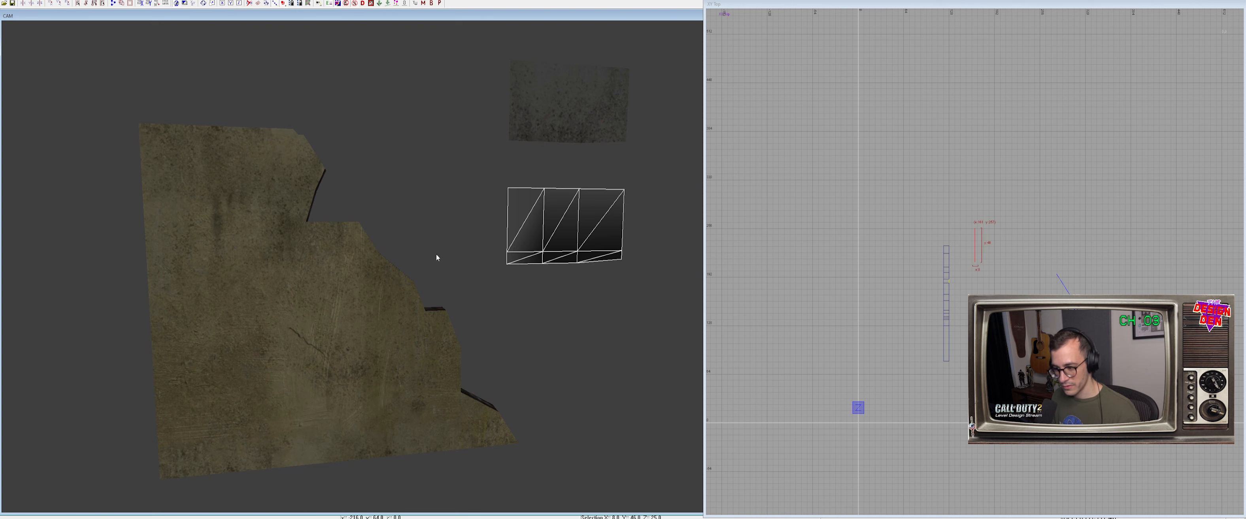
# Hide the solid plaster wall pieces behind the dirt overlays
pyautogui.press('Escape')
pyautogui.moveTo(467, 256); pyautogui.dragTo(383, 244, button='right')
pyautogui.press('Escape')
pyautogui.keyDown('shift'); pyautogui.click(362, 186); pyautogui.keyUp('shift')
pyautogui.keyDown('shift'); pyautogui.click(362, 192); pyautogui.keyUp('shift')
pyautogui.moveTo(358, 196); pyautogui.dragTo(475, 203, button='right')
pyautogui.press('Escape')
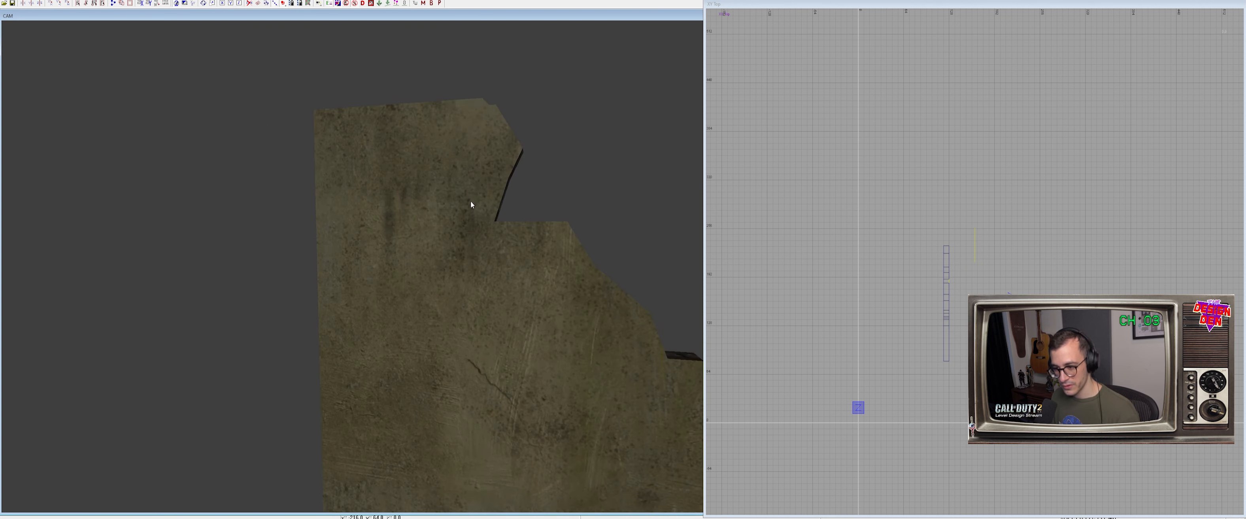
pyautogui.keyDown('shift'); pyautogui.click(465, 215); pyautogui.keyUp('shift')
pyautogui.moveTo(465, 215); pyautogui.dragTo(431, 179, button='right')
pyautogui.press('h')
# Apply the dark shading patch's texture to the stepped overlay patches along the broken edge and isolate them
pyautogui.keyDown('shift'); pyautogui.click(431, 179); pyautogui.keyUp('shift')
pyautogui.keyDown('shift'); pyautogui.click(476, 329); pyautogui.keyUp('shift')
pyautogui.keyDown('shift'); pyautogui.click(556, 394); pyautogui.keyUp('shift')
pyautogui.moveTo(556, 394); pyautogui.dragTo(556, 398, button='right')
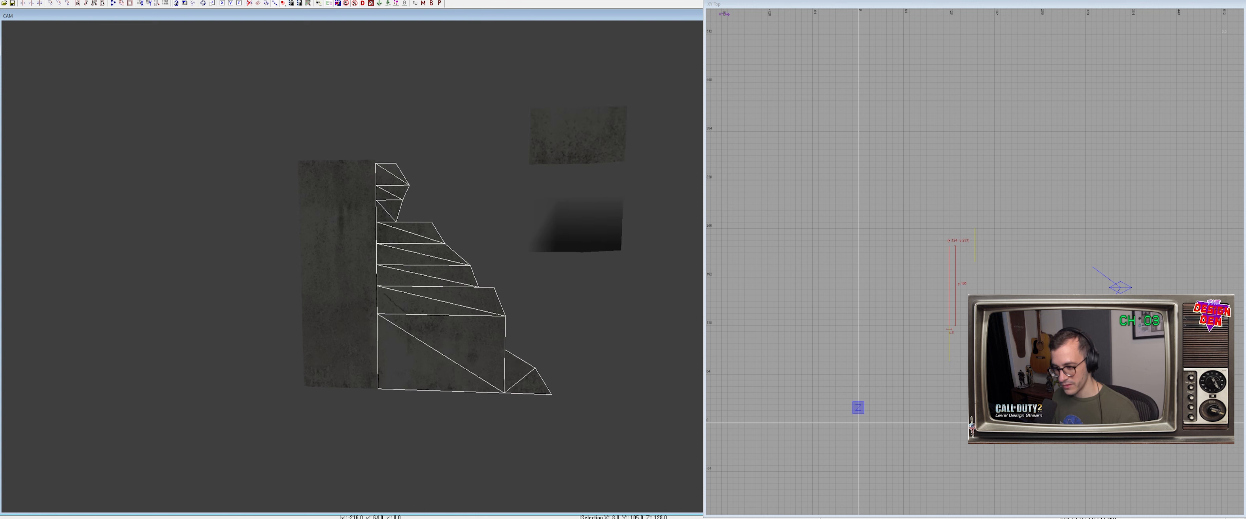
pyautogui.moveTo(965, 279); pyautogui.dragTo(956, 277)
pyautogui.middleClick(583, 235)
pyautogui.moveTo(453, 237); pyautogui.dragTo(453, 237, button='right')
pyautogui.hotkey('alt', 'h')
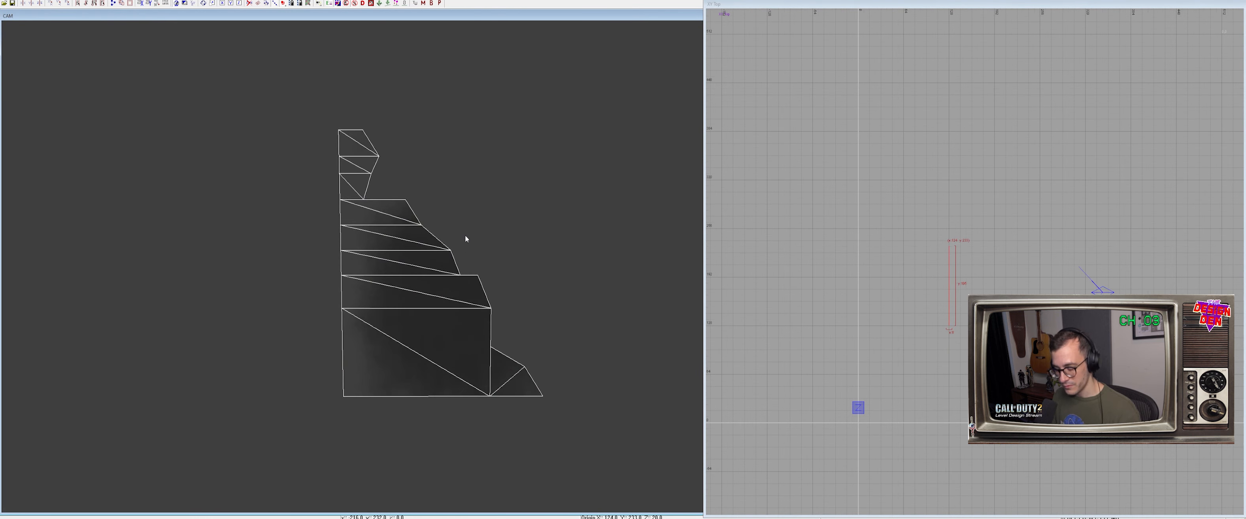
pyautogui.hotkey('ctrl', 'shift', 'n')
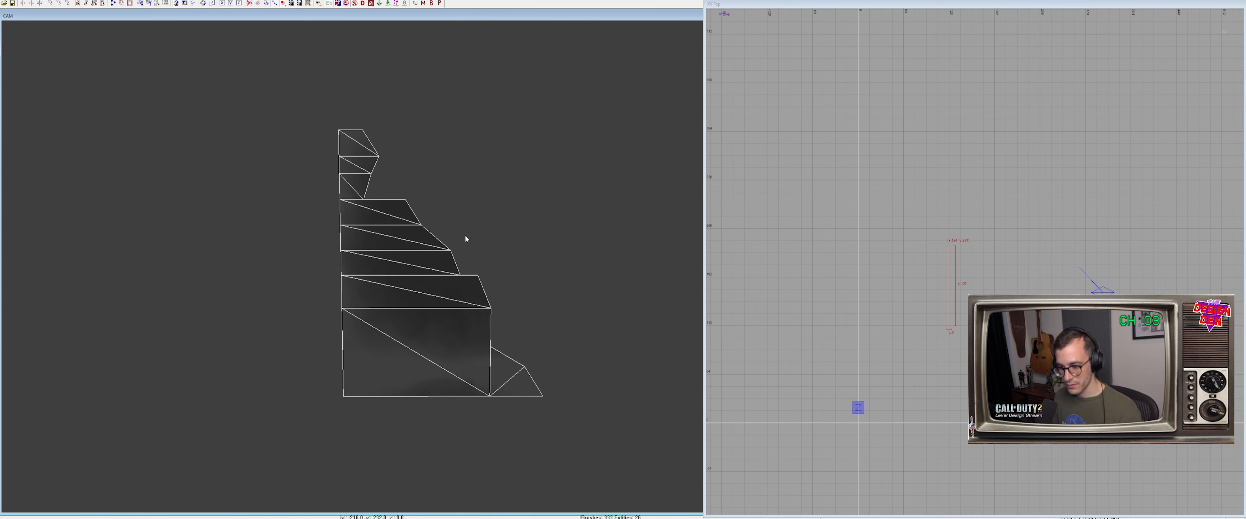
# Edit the stepped patches' points, adjusting the shading at the outer and inner edges so the darkness fades inward
pyautogui.press('v')
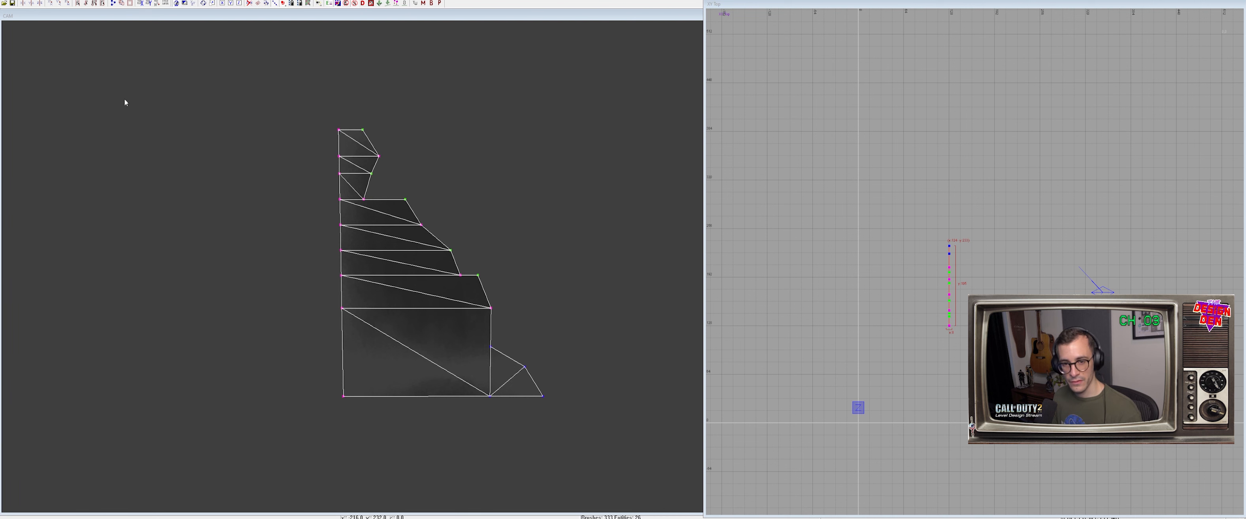
pyautogui.moveTo(379, 195); pyautogui.dragTo(378, 194, button='right')
pyautogui.moveTo(389, 170); pyautogui.dragTo(512, 328)
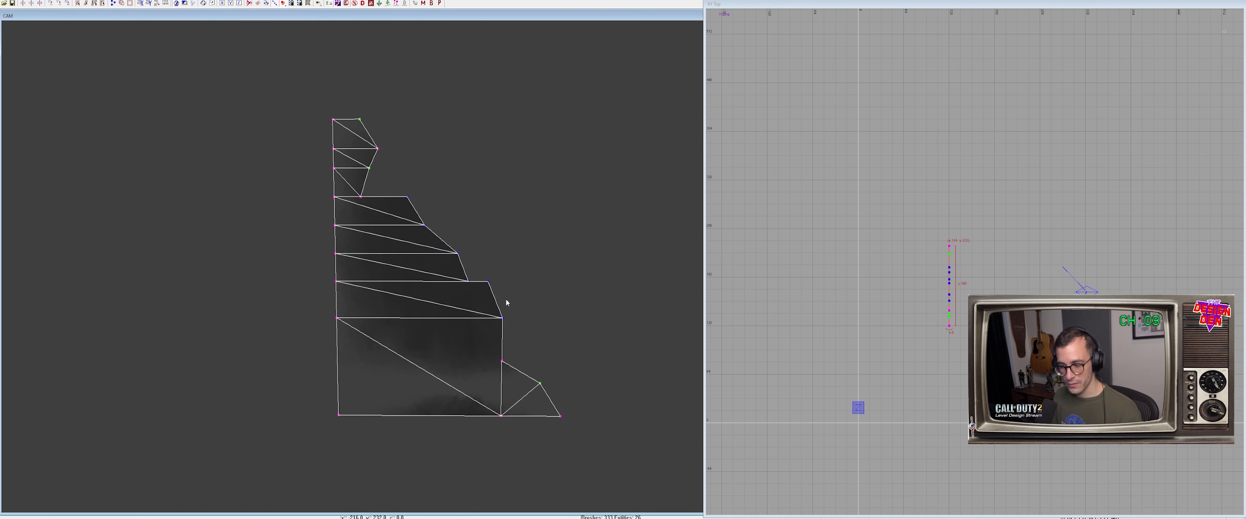
pyautogui.moveTo(92, 85); pyautogui.dragTo(143, 86)
pyautogui.moveTo(351, 108); pyautogui.dragTo(389, 203)
pyautogui.moveTo(99, 85); pyautogui.dragTo(135, 85)
pyautogui.moveTo(356, 151); pyautogui.dragTo(356, 151, button='right')
pyautogui.moveTo(284, 101); pyautogui.dragTo(356, 413)
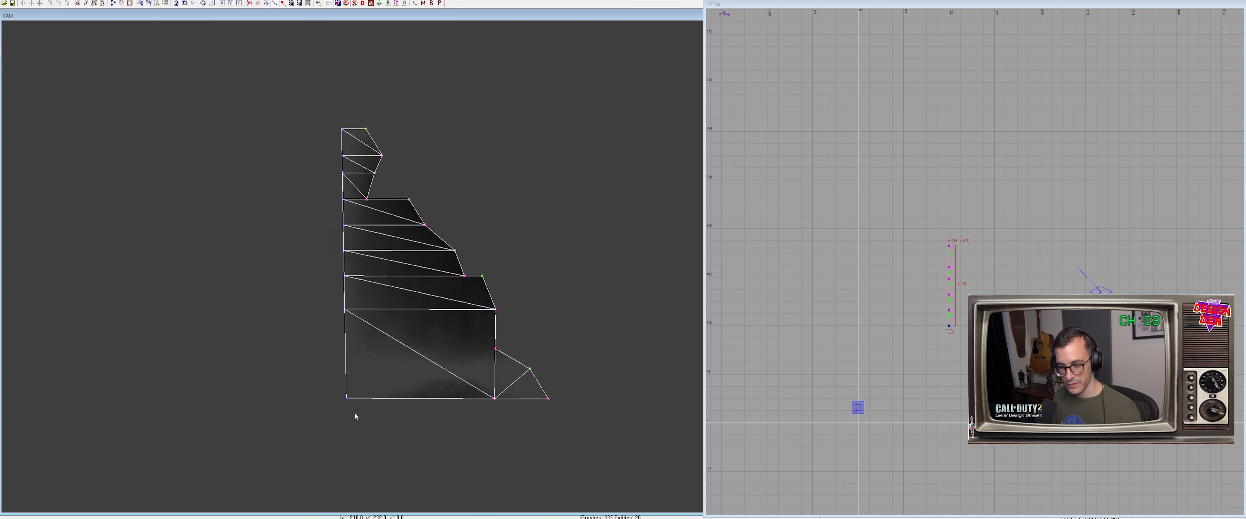
pyautogui.moveTo(115, 21)
pyautogui.mouseDown()
pyautogui.moveTo(30, 23)
pyautogui.moveTo(132, 79)
pyautogui.mouseUp()
# Insert a middle column of points in the upper stepped patch and reposition its points in the side view
pyautogui.moveTo(294, 187); pyautogui.dragTo(263, 209, button='right')
pyautogui.click(300, 227)
pyautogui.keyDown('shift'); pyautogui.moveTo(417, 204); pyautogui.dragTo(495, 241); pyautogui.keyUp('shift')
pyautogui.hotkey('shift', 'x')
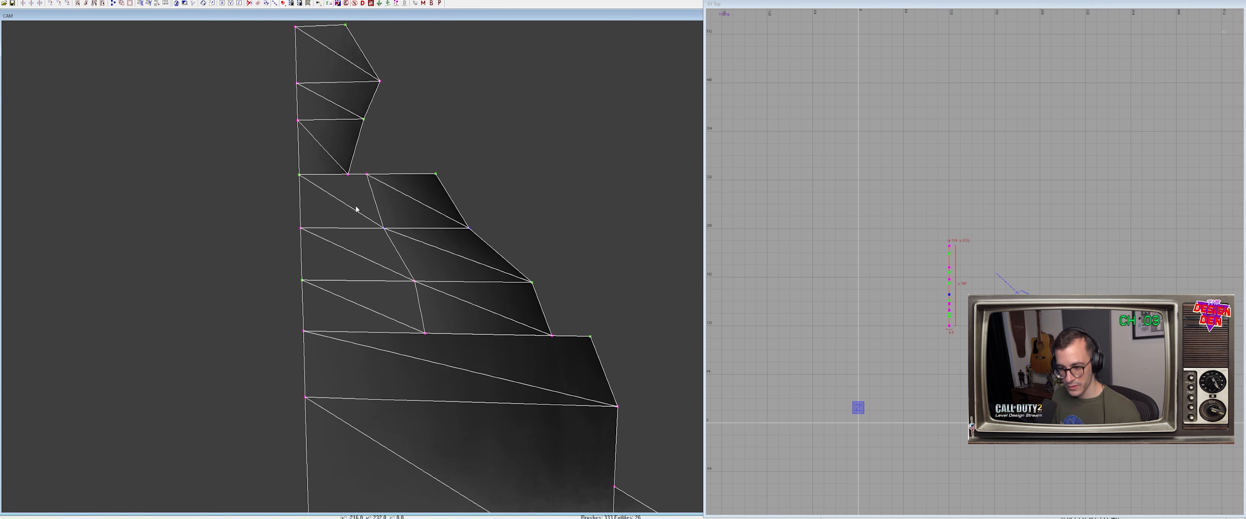
pyautogui.hotkey('ctrl', 'Tab')
pyautogui.hotkey('ctrl', 'Tab')
pyautogui.scroll(14, 969, 258)
pyautogui.moveTo(966, 258); pyautogui.dragTo(908, 279)
# Insert a matching column in the lower stepped patch and align its top point with the column of the patch above
pyautogui.scroll(-3, 400, 264)
pyautogui.moveTo(314, 330); pyautogui.dragTo(601, 385)
pyautogui.hotkey('shift', 'x')
pyautogui.scroll(-5, 938, 271)
pyautogui.moveTo(1006, 281); pyautogui.dragTo(819, 19, button='right')
pyautogui.moveTo(939, 320); pyautogui.dragTo(898, 319)
pyautogui.moveTo(926, 352); pyautogui.dragTo(857, 292)
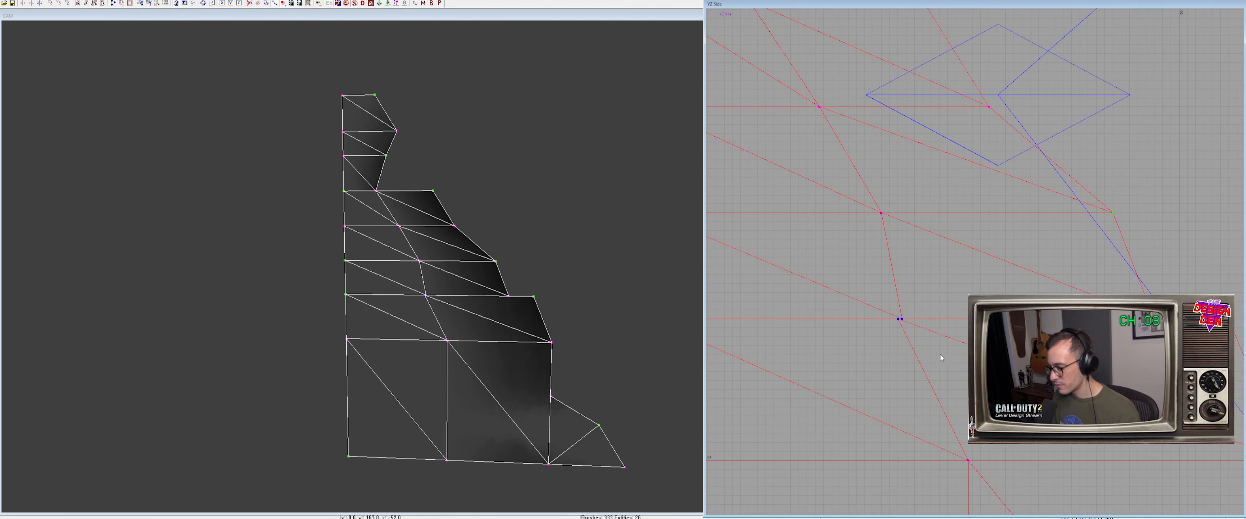
pyautogui.press('Escape')
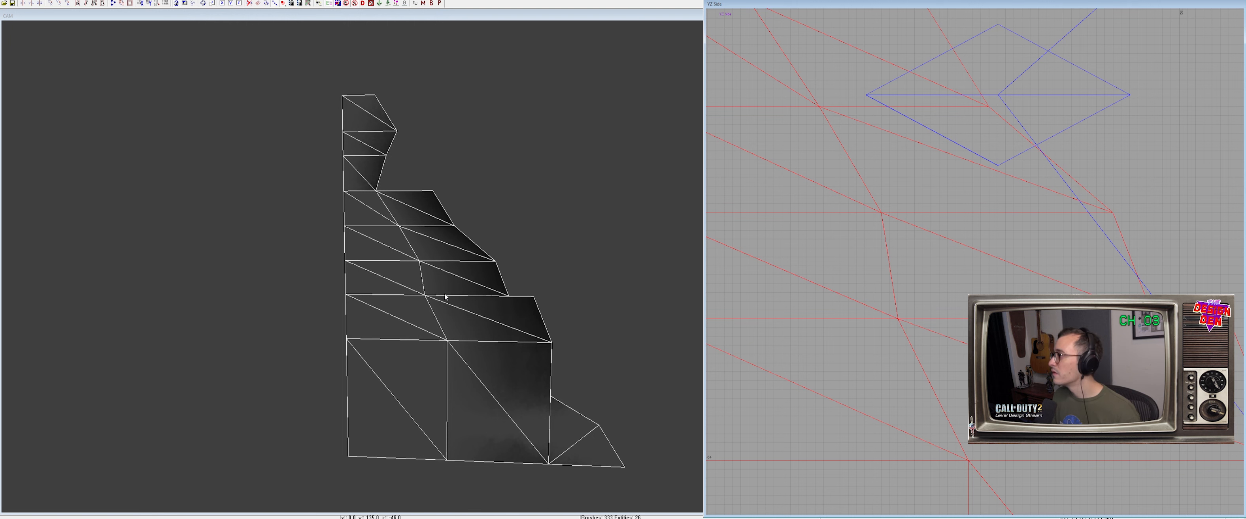
# Insert a row of points across the lowest stepped patch and move it level with the corner triangle's upper point
pyautogui.moveTo(445, 299); pyautogui.dragTo(439, 305, button='right')
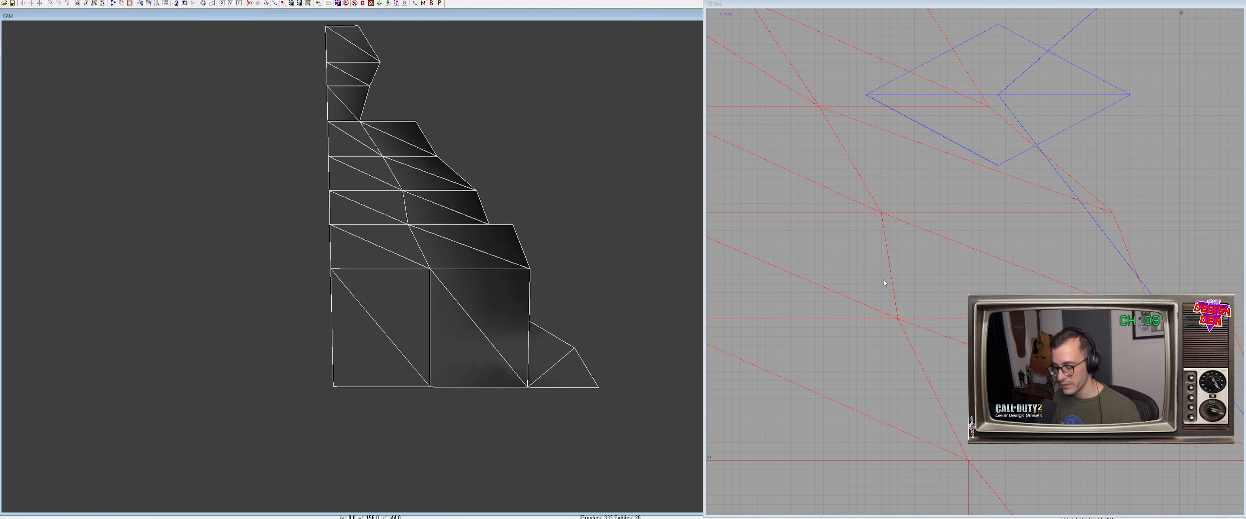
pyautogui.scroll(-5, 999, 268)
pyautogui.scroll(4, 930, 271)
pyautogui.moveTo(428, 320); pyautogui.dragTo(419, 301, button='right')
pyautogui.press('v')
pyautogui.moveTo(352, 205); pyautogui.dragTo(400, 368)
pyautogui.hotkey('shift', 'x')
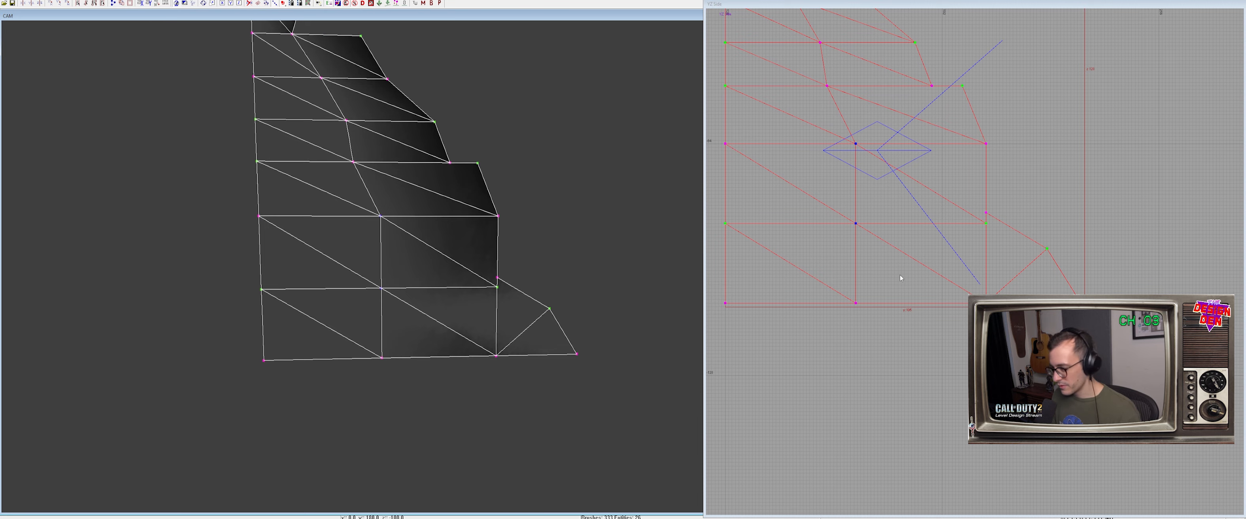
pyautogui.moveTo(899, 275); pyautogui.dragTo(954, 286, button='right')
pyautogui.moveTo(767, 228); pyautogui.dragTo(1022, 245)
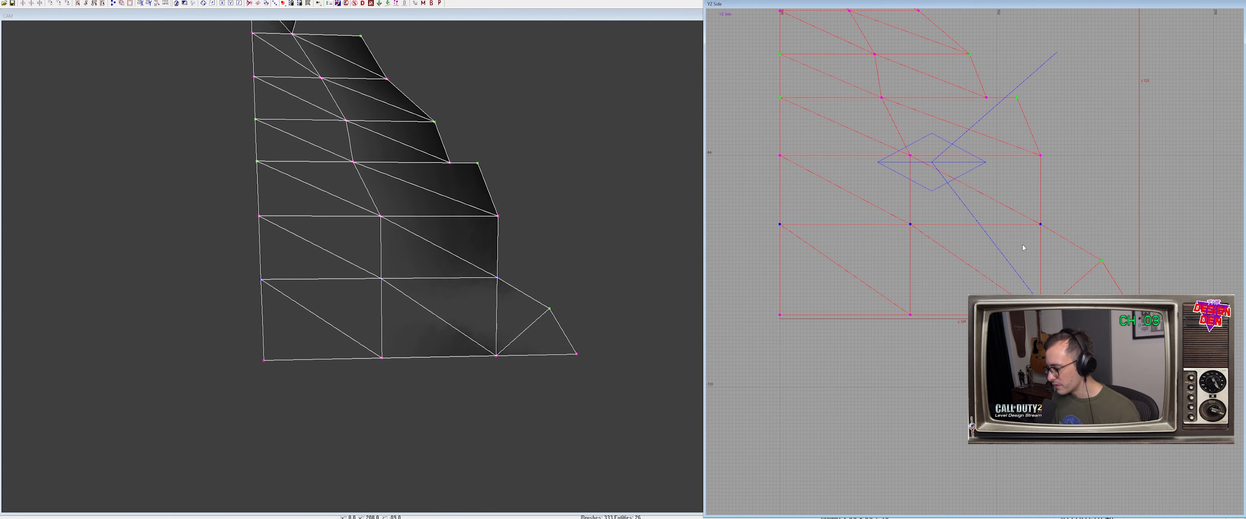
pyautogui.moveTo(470, 266); pyautogui.dragTo(516, 295)
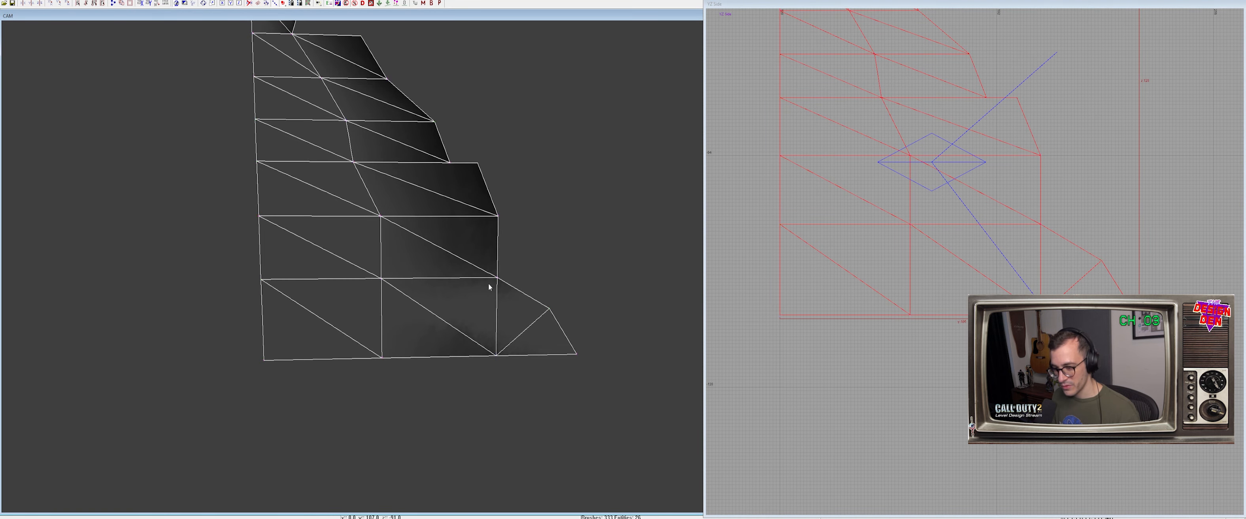
pyautogui.moveTo(489, 284); pyautogui.dragTo(488, 288, button='right')
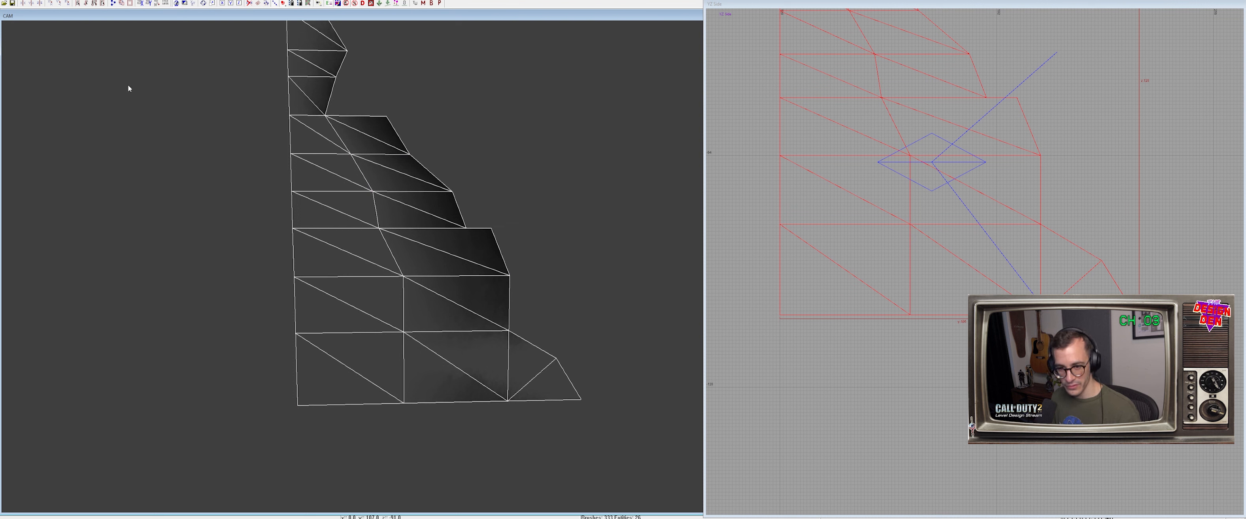
# Adjust the shading at the corner triangle's outer points, then unhide the rest of the building
pyautogui.press('v')
pyautogui.moveTo(534, 344); pyautogui.dragTo(587, 380)
pyautogui.moveTo(403, 181); pyautogui.dragTo(487, 295, button='right')
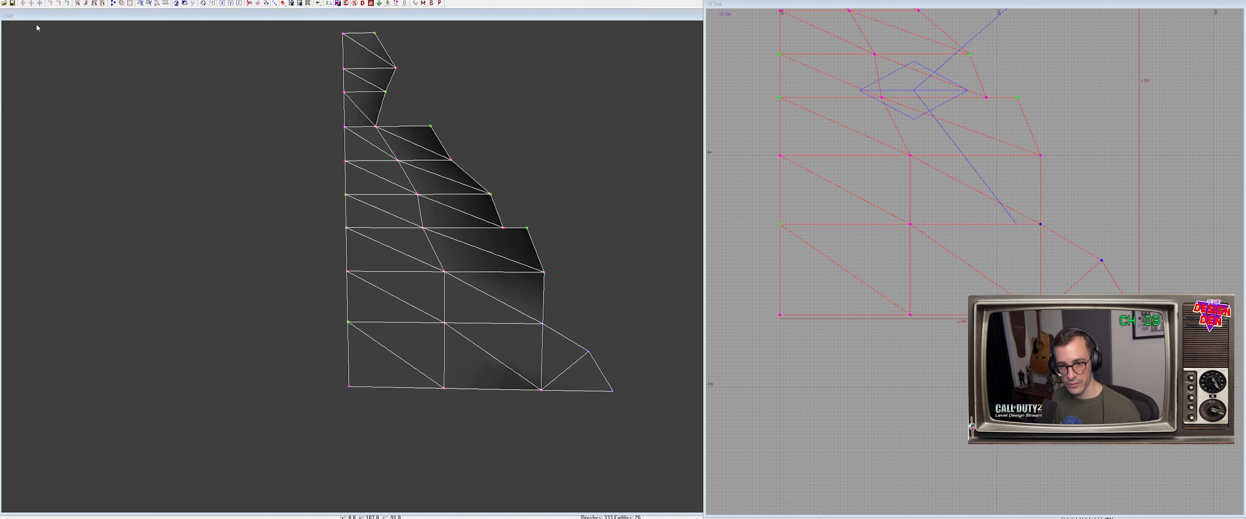
pyautogui.press('v')
pyautogui.scroll(-2, 478, 226)
pyautogui.moveTo(481, 204); pyautogui.dragTo(443, 209, button='right')
pyautogui.hotkey('shift', 'h')
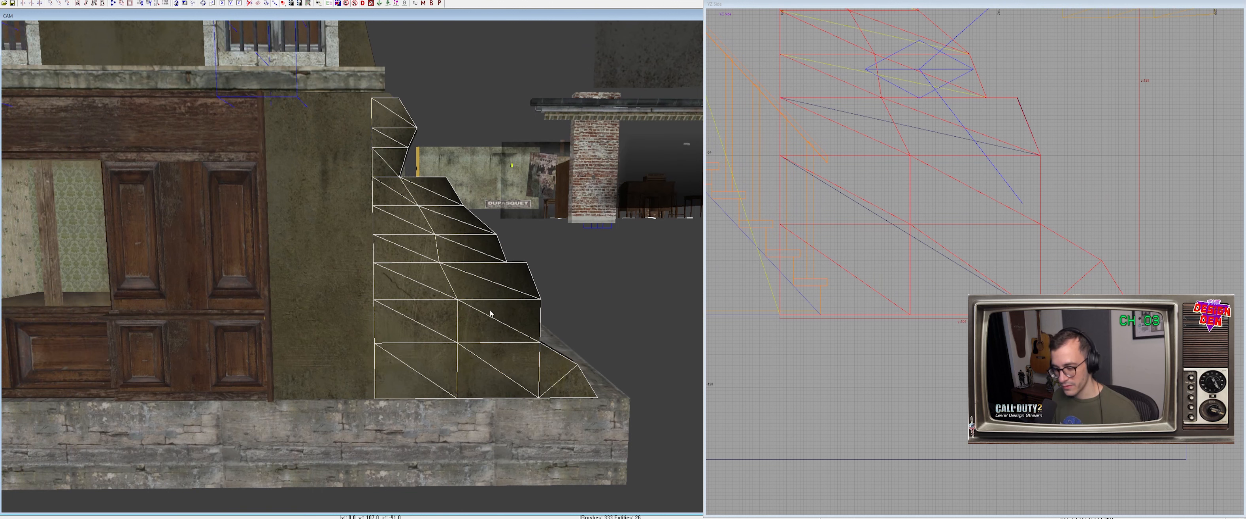
pyautogui.press('Escape')
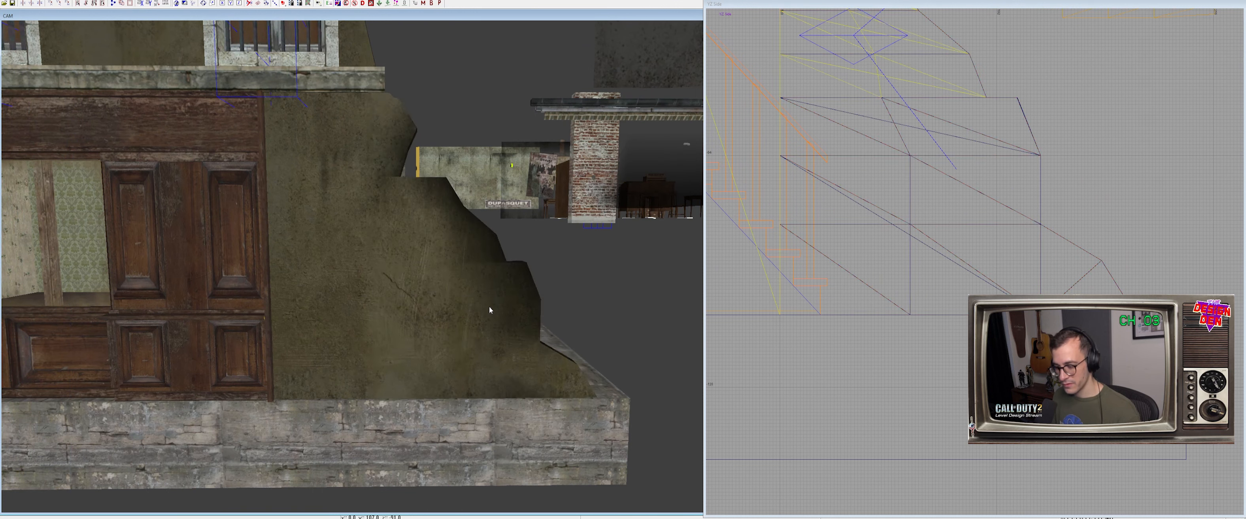
# Isolate the shading patches again and select the stepped ones without the corner triangle for point editing
pyautogui.scroll(-2, 480, 299)
pyautogui.keyDown('shift'); pyautogui.click(491, 286); pyautogui.keyUp('shift')
pyautogui.hotkey('alt', 'h')
pyautogui.scroll(3, 491, 286)
pyautogui.press('Escape')
pyautogui.keyDown('shift'); pyautogui.click(488, 363); pyautogui.keyUp('shift')
pyautogui.scroll(4, 488, 363)
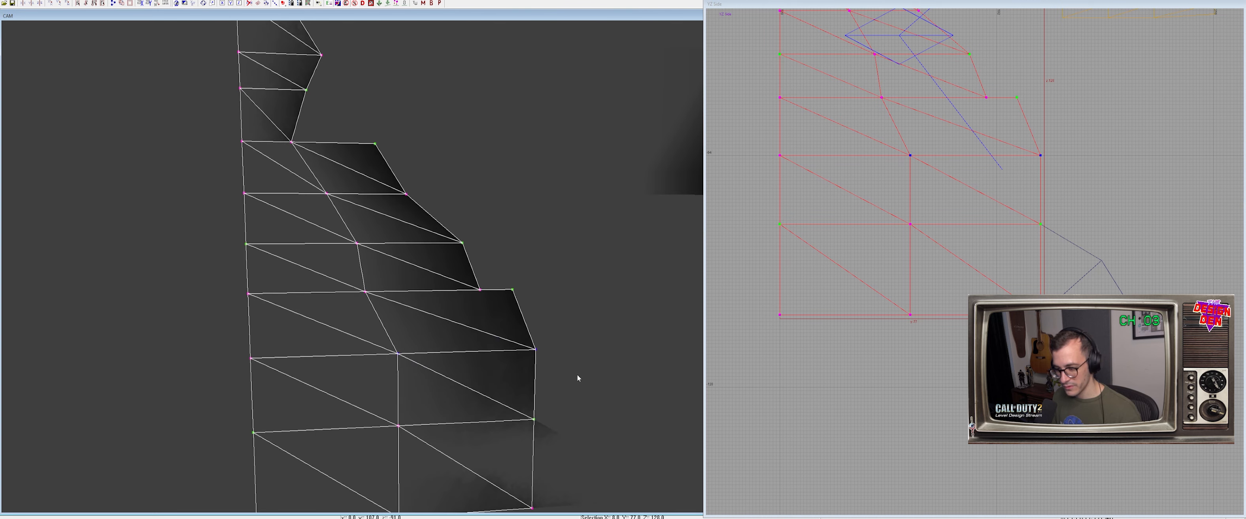
# Insert another column in the lower stepped patch and move its points in line with the upper patch's lower outer corner
pyautogui.press('ctrl+shift+KP_Add')
pyautogui.scroll(3, 1001, 240)
pyautogui.scroll(1, 974, 262)
pyautogui.moveTo(974, 262); pyautogui.dragTo(1088, 262)
pyautogui.rightClick(668, 304)
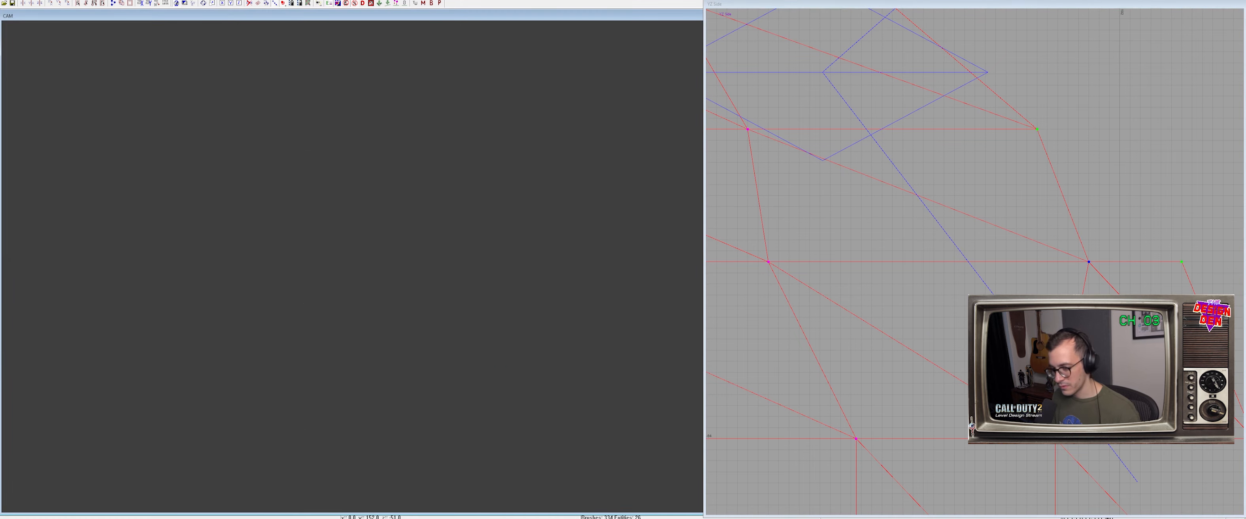
pyautogui.rightClick(667, 305)
pyautogui.scroll(-4, 915, 320)
pyautogui.moveTo(984, 388); pyautogui.dragTo(911, 208, button='right')
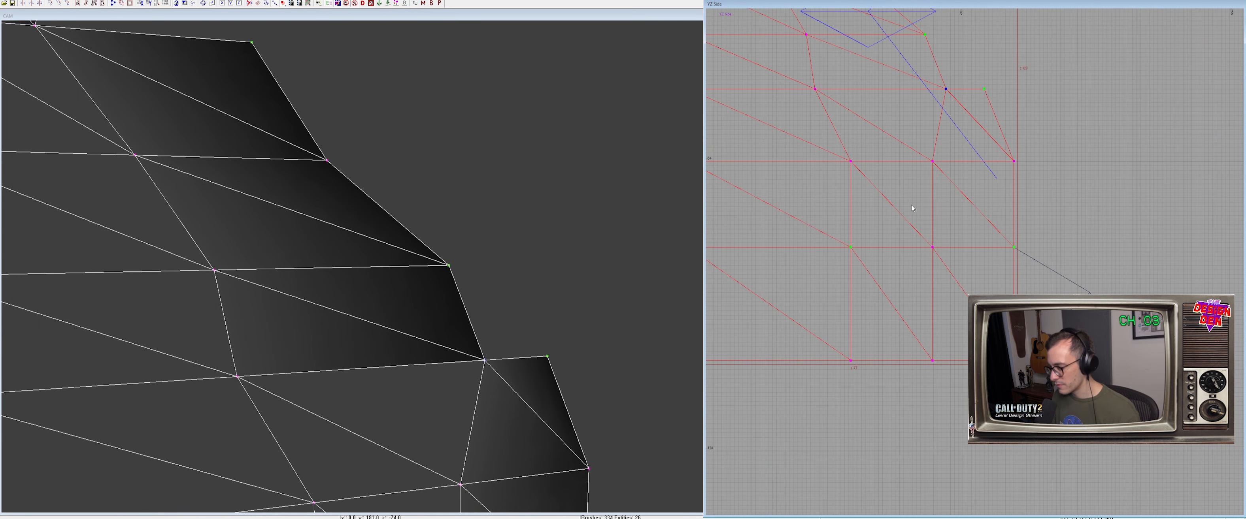
pyautogui.moveTo(979, 379); pyautogui.dragTo(993, 379)
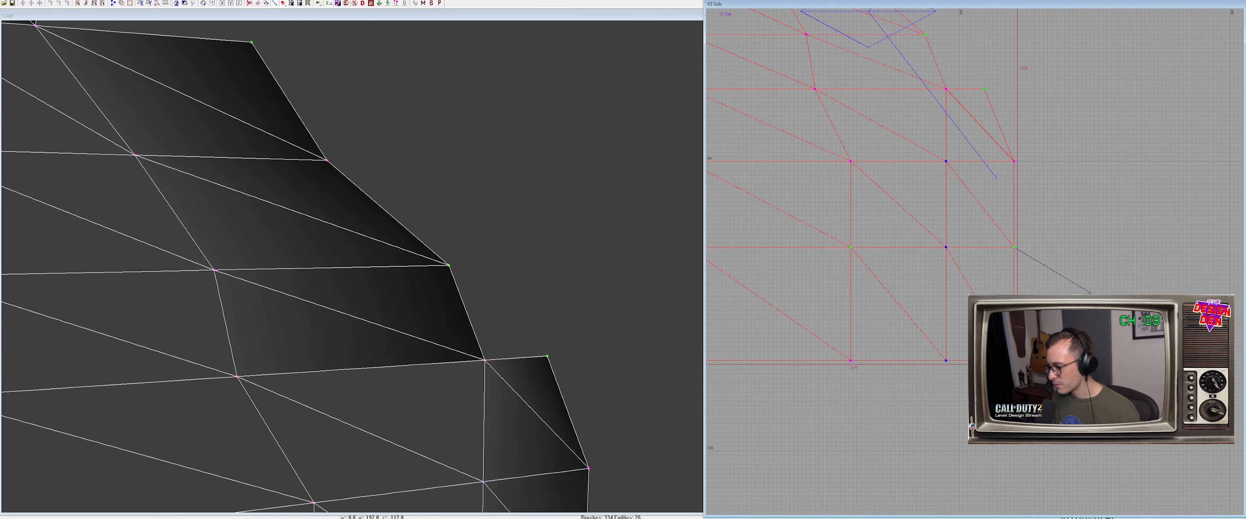
pyautogui.press('v')
# Adjust the shading of the lower patch's point at the inner corner of the step
pyautogui.moveTo(419, 341)
pyautogui.mouseDown(button='right')
pyautogui.moveTo(419, 387)
pyautogui.moveTo(421, 340)
pyautogui.mouseUp(button='right')
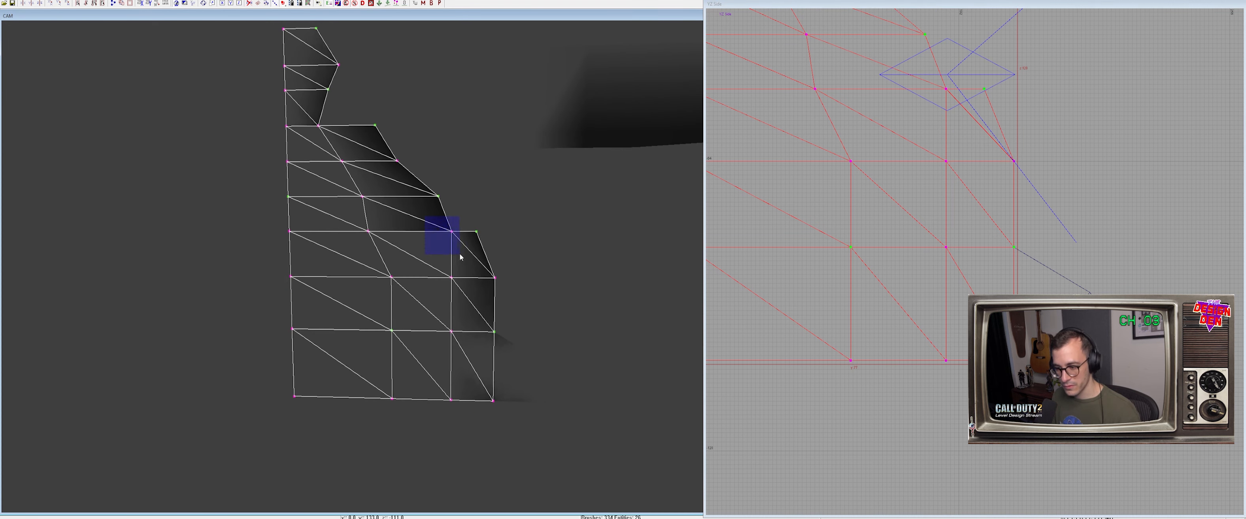
pyautogui.press('v')
pyautogui.press('v')
pyautogui.moveTo(385, 223)
pyautogui.mouseDown(button='right')
pyautogui.moveTo(384, 210)
pyautogui.moveTo(394, 277)
pyautogui.mouseUp(button='right')
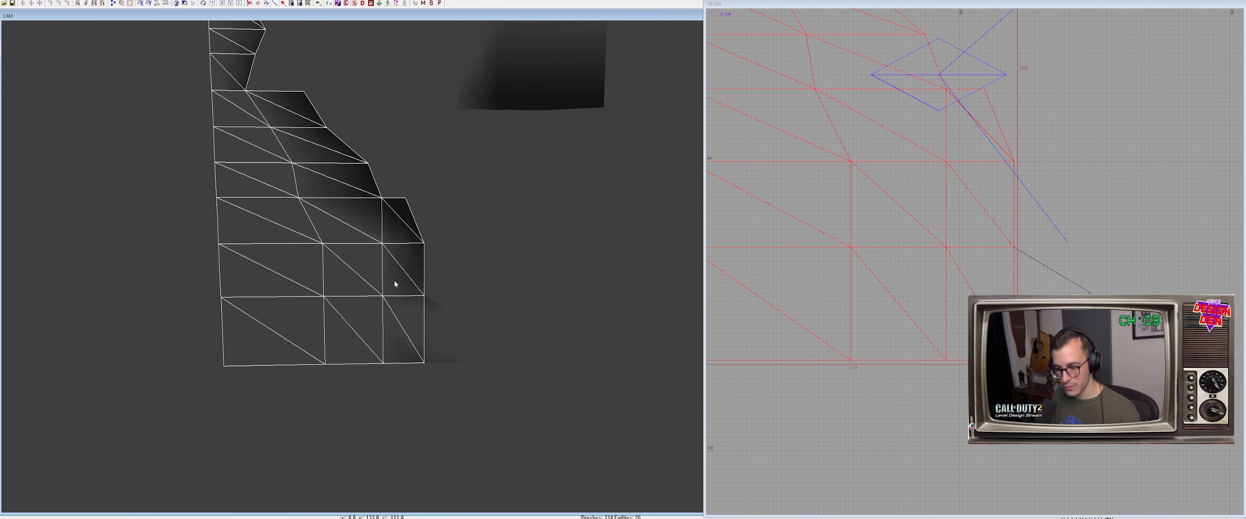
# Weld the corner triangle's points to the lower shading patch and unhide the rest of the building
pyautogui.keyDown('shift'); pyautogui.click(443, 322); pyautogui.keyUp('shift')
pyautogui.scroll(-1, 437, 319)
pyautogui.press('4')
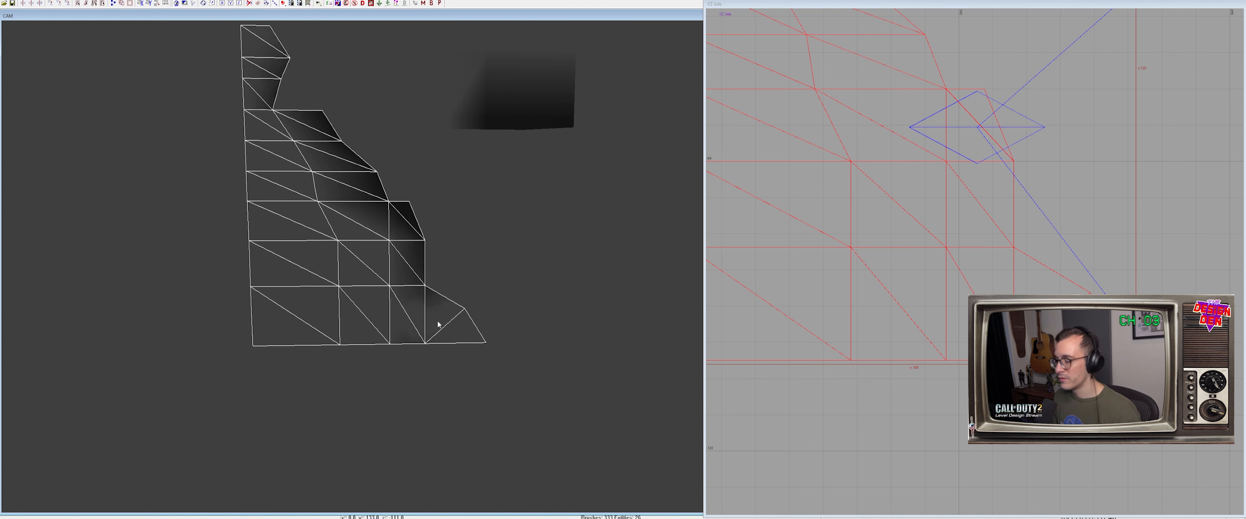
pyautogui.press('w')
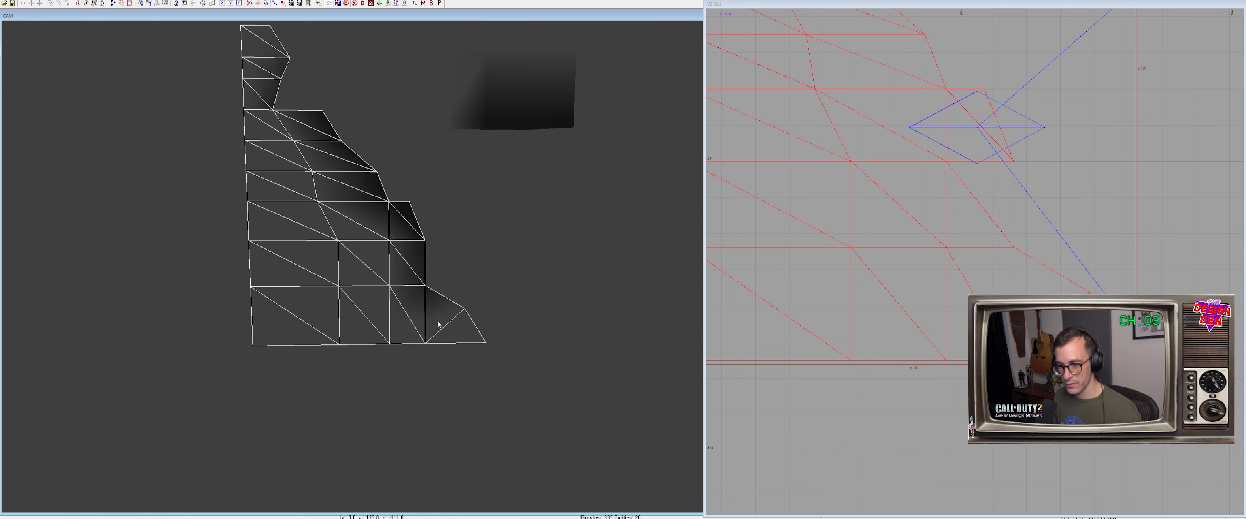
pyautogui.moveTo(438, 324); pyautogui.dragTo(434, 297, button='right')
pyautogui.hotkey('shift', 'h')
pyautogui.press('Escape')
# Isolate the stepped shading patches once more and select the upper one
pyautogui.keyDown('shift'); pyautogui.click(498, 255); pyautogui.keyUp('shift')
pyautogui.keyDown('shift'); pyautogui.click(501, 228); pyautogui.keyUp('shift')
pyautogui.press('h')
pyautogui.keyDown('shift'); pyautogui.click(476, 252); pyautogui.keyUp('shift')
pyautogui.hotkey('ctrl', 'h')
pyautogui.press('Escape')
pyautogui.keyDown('shift'); pyautogui.click(311, 267); pyautogui.keyUp('shift')
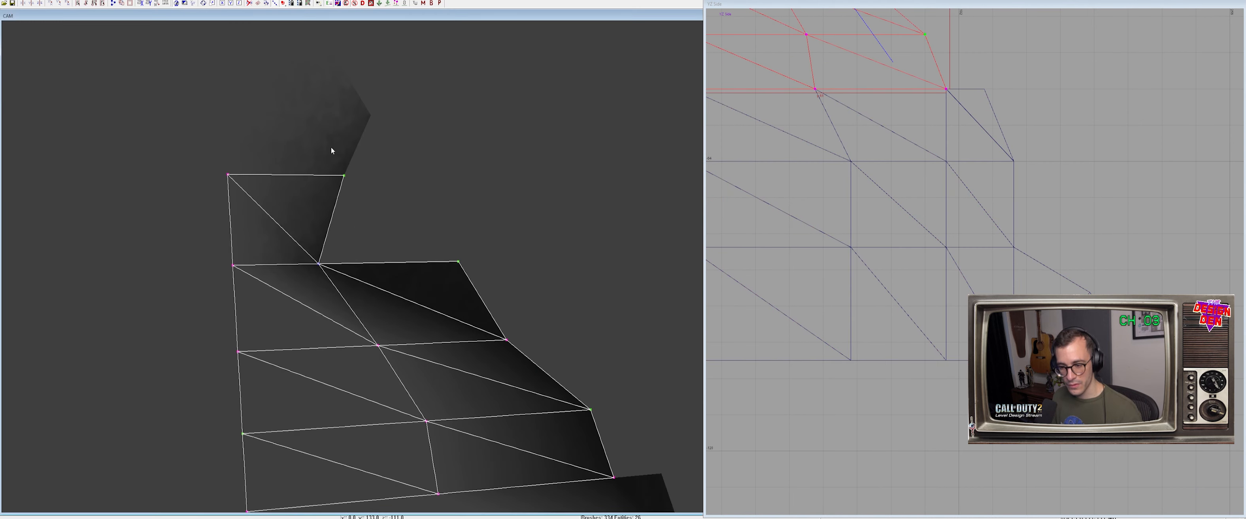
# Adjust the shading at the topmost patch's outer points and unhide the rest of the building
pyautogui.moveTo(331, 147); pyautogui.dragTo(373, 165, button='right')
pyautogui.keyDown('shift'); pyautogui.click(384, 180); pyautogui.keyUp('shift')
pyautogui.press('v')
pyautogui.moveTo(342, 63); pyautogui.dragTo(450, 187)
pyautogui.moveTo(438, 169); pyautogui.dragTo(195, 97, button='right')
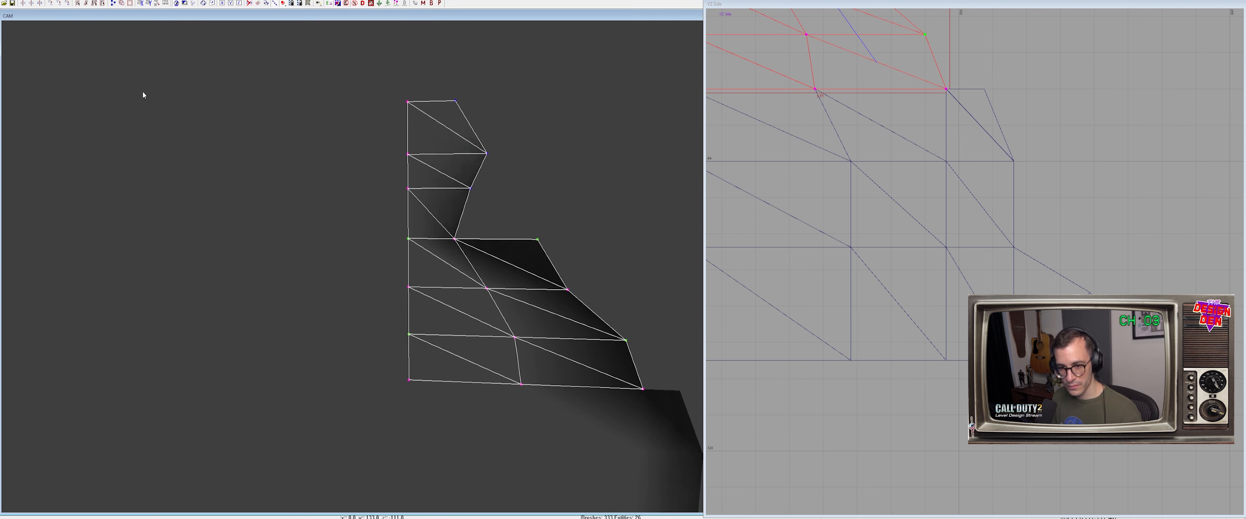
pyautogui.moveTo(142, 92); pyautogui.dragTo(457, 145, button='right')
pyautogui.hotkey('shift', 'h')
pyautogui.press('Escape')
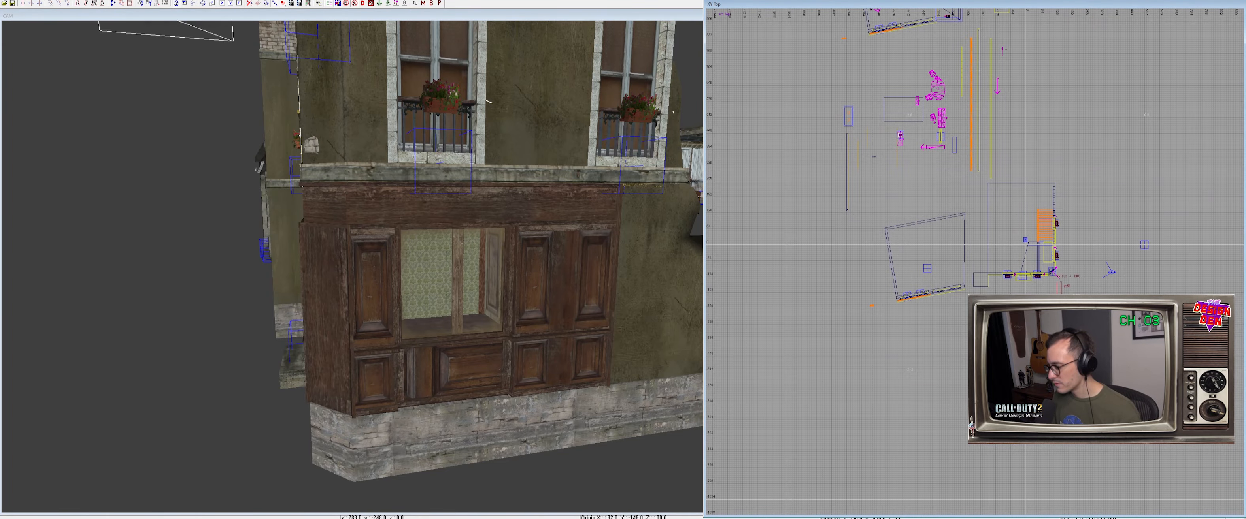
# Isolate the brick wall sections above the shopfront together with the pasted dark dirt patch
pyautogui.middleClick(1053, 272)
pyautogui.moveTo(353, 266)
pyautogui.mouseDown(button='right')
pyautogui.moveTo(352, 227)
pyautogui.moveTo(290, 208)
pyautogui.moveTo(247, 227)
pyautogui.moveTo(397, 232)
pyautogui.moveTo(290, 228)
pyautogui.mouseUp(button='right')
pyautogui.keyDown('shift'); pyautogui.click(476, 231); pyautogui.keyUp('shift')
pyautogui.keyDown('shift'); pyautogui.click(367, 222); pyautogui.keyUp('shift')
pyautogui.keyDown('shift'); pyautogui.click(285, 227); pyautogui.keyUp('shift')
pyautogui.keyDown('shift'); pyautogui.click(368, 213); pyautogui.keyUp('shift')
pyautogui.moveTo(367, 213)
pyautogui.mouseDown(button='right')
pyautogui.moveTo(339, 210)
pyautogui.moveTo(435, 218)
pyautogui.mouseUp(button='right')
pyautogui.keyDown('shift'); pyautogui.click(245, 220); pyautogui.keyUp('shift')
pyautogui.moveTo(244, 220)
pyautogui.mouseDown(button='right')
pyautogui.moveTo(303, 249)
pyautogui.moveTo(301, 312)
pyautogui.mouseUp(button='right')
pyautogui.hotkey('alt', 'h')
pyautogui.press('Escape')
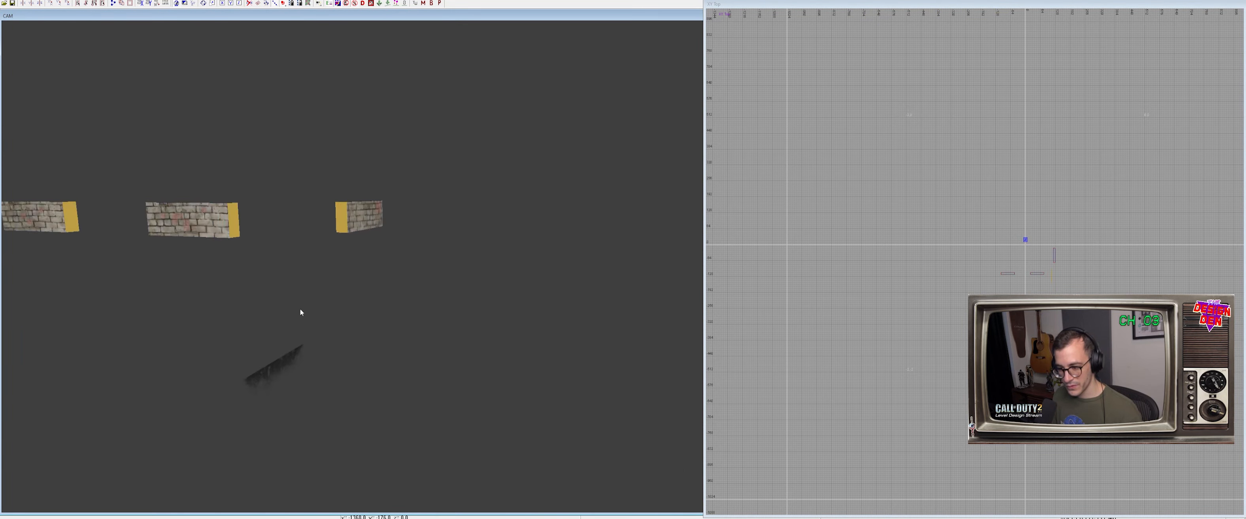
# Turn the dark dirt patch parallel to the front brick sections and place it against their face
pyautogui.scroll(4, 998, 181)
pyautogui.moveTo(1068, 203)
pyautogui.mouseDown()
pyautogui.moveTo(1049, 212)
pyautogui.moveTo(1053, 233)
pyautogui.moveTo(1034, 209)
pyautogui.mouseUp()
pyautogui.press('r')
pyautogui.scroll(5, 1034, 210)
pyautogui.moveTo(1034, 210); pyautogui.dragTo(951, 284, button='right')
pyautogui.scroll(2, 1023, 188)
pyautogui.moveTo(1023, 166); pyautogui.dragTo(1015, 173, button='right')
pyautogui.moveTo(1067, 145); pyautogui.dragTo(1030, 146)
# Raise the dark dirt patch onto the front brick section and stretch its edges to match the section
pyautogui.hotkey('ctrl', 'Tab')
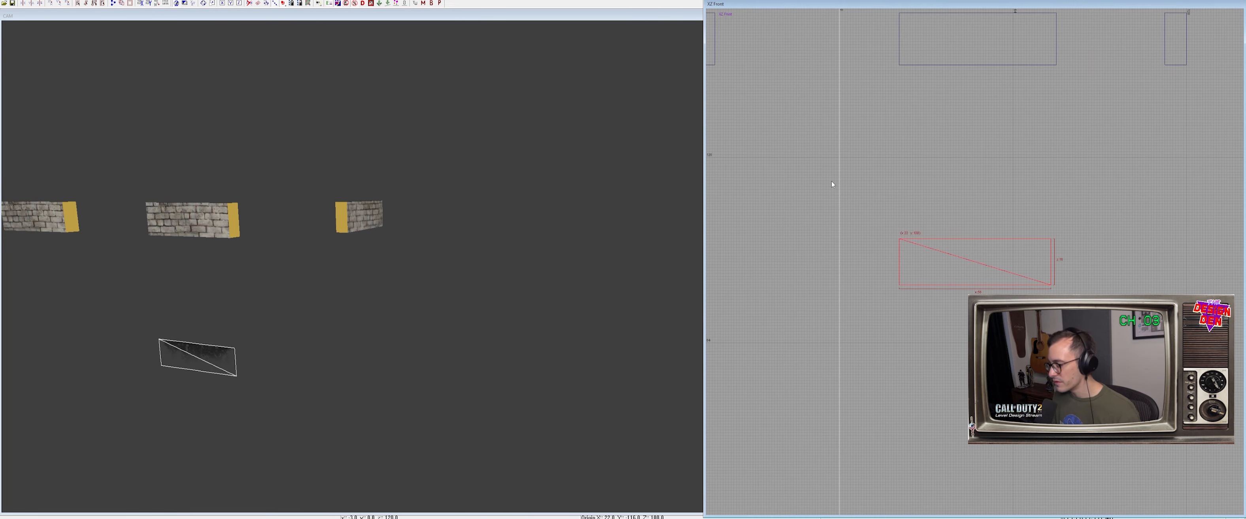
pyautogui.scroll(-3, 906, 224)
pyautogui.moveTo(893, 269); pyautogui.dragTo(896, 174)
pyautogui.scroll(6, 907, 189)
pyautogui.moveTo(884, 139); pyautogui.dragTo(927, 208, button='right')
pyautogui.moveTo(885, 141); pyautogui.dragTo(870, 156)
pyautogui.moveTo(946, 251); pyautogui.dragTo(946, 262)
pyautogui.moveTo(351, 266); pyautogui.dragTo(369, 281, button='right')
# Duplicate the dark dirt patch and align the copy with the face of the neighbouring front brick section
pyautogui.scroll(-4, 886, 222)
pyautogui.moveTo(904, 242); pyautogui.dragTo(1025, 222, button='right')
pyautogui.press('space')
pyautogui.moveTo(1026, 225); pyautogui.dragTo(803, 203)
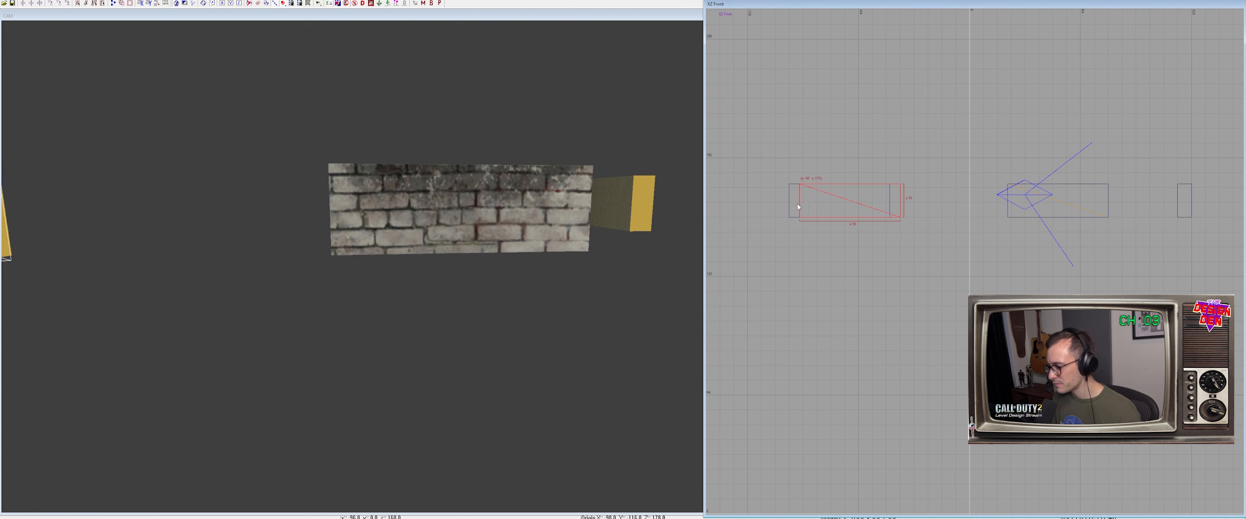
pyautogui.press('4')
pyautogui.moveTo(307, 252)
pyautogui.mouseDown(button='right')
pyautogui.moveTo(271, 290)
pyautogui.moveTo(306, 251)
pyautogui.mouseUp(button='right')
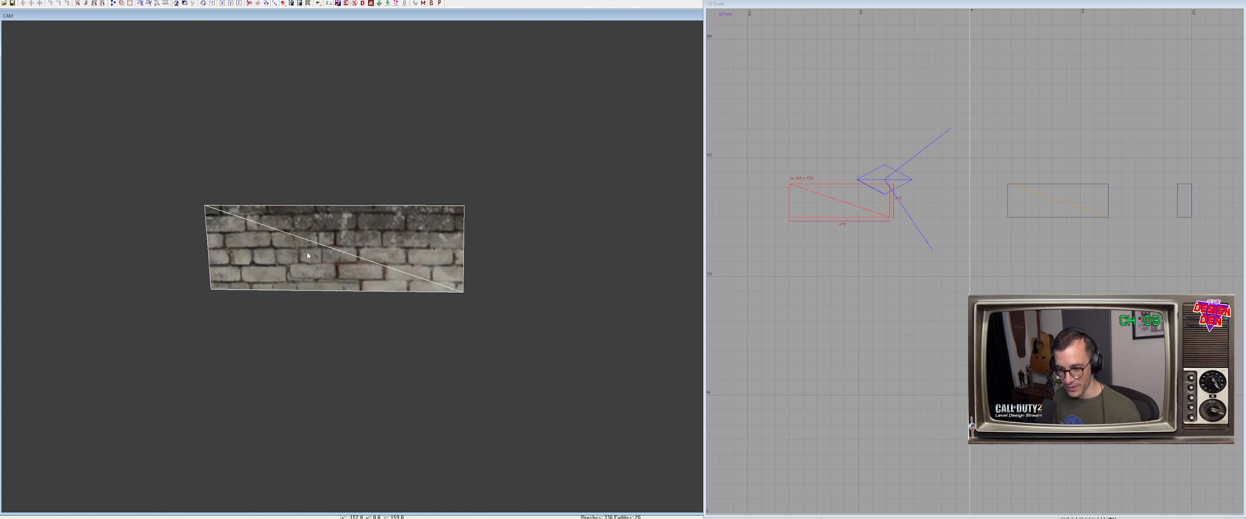
# Adjust the shading at the top points of the two front dirt patches
pyautogui.press('v')
pyautogui.moveTo(150, 170); pyautogui.dragTo(486, 233)
pyautogui.click(132, 86)
pyautogui.moveTo(133, 86); pyautogui.dragTo(445, 193, button='right')
pyautogui.keyDown('shift'); pyautogui.click(532, 216); pyautogui.keyUp('shift')
pyautogui.keyDown('shift'); pyautogui.click(530, 215); pyautogui.keyUp('shift')
pyautogui.keyDown('shift'); pyautogui.click(507, 217); pyautogui.keyUp('shift')
pyautogui.keyDown('shift'); pyautogui.click(498, 215); pyautogui.keyUp('shift')
pyautogui.press('v')
pyautogui.moveTo(382, 150); pyautogui.dragTo(605, 208)
pyautogui.moveTo(132, 82); pyautogui.dragTo(415, 230, button='right')
pyautogui.press('v')
# Isolate the side brick section with the front dirt patches and select the bottom points of both patches
pyautogui.hotkey('shift', 'h')
pyautogui.keyDown('shift'); pyautogui.click(426, 210); pyautogui.keyUp('shift')
pyautogui.hotkey('ctrl', 'h')
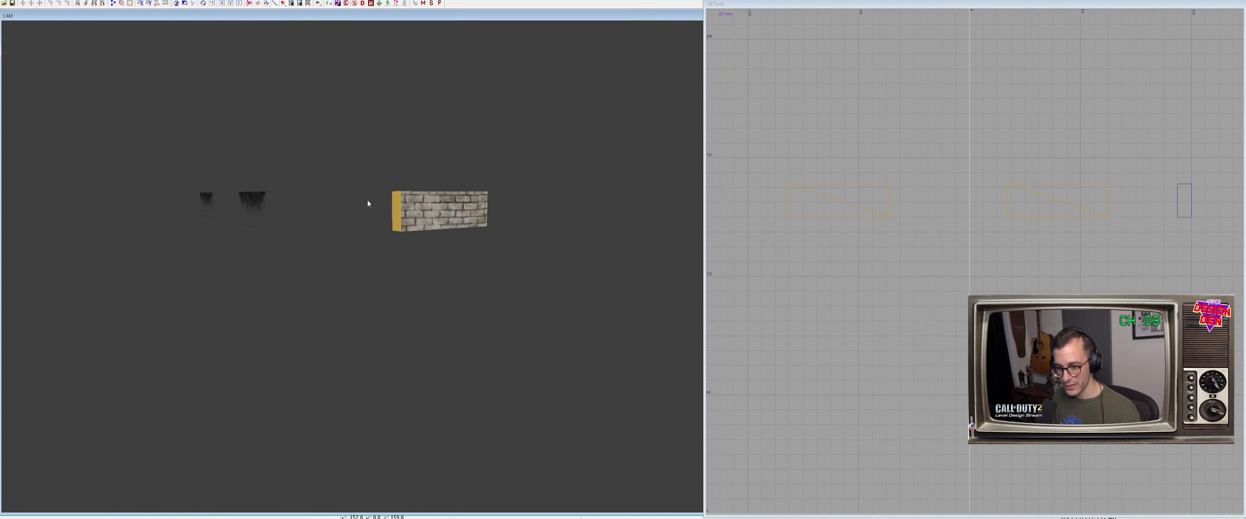
pyautogui.moveTo(596, 262); pyautogui.dragTo(531, 227, button='right')
pyautogui.press('Escape')
pyautogui.keyDown('shift'); pyautogui.click(532, 225); pyautogui.keyUp('shift')
pyautogui.keyDown('shift'); pyautogui.click(288, 202); pyautogui.keyUp('shift')
pyautogui.moveTo(247, 220); pyautogui.dragTo(613, 291)
pyautogui.hotkey('ctrl', 'Tab')
pyautogui.hotkey('ctrl', 'Tab')
pyautogui.hotkey('ctrl', 'Tab')
pyautogui.moveTo(841, 270); pyautogui.dragTo(967, 242, button='right')
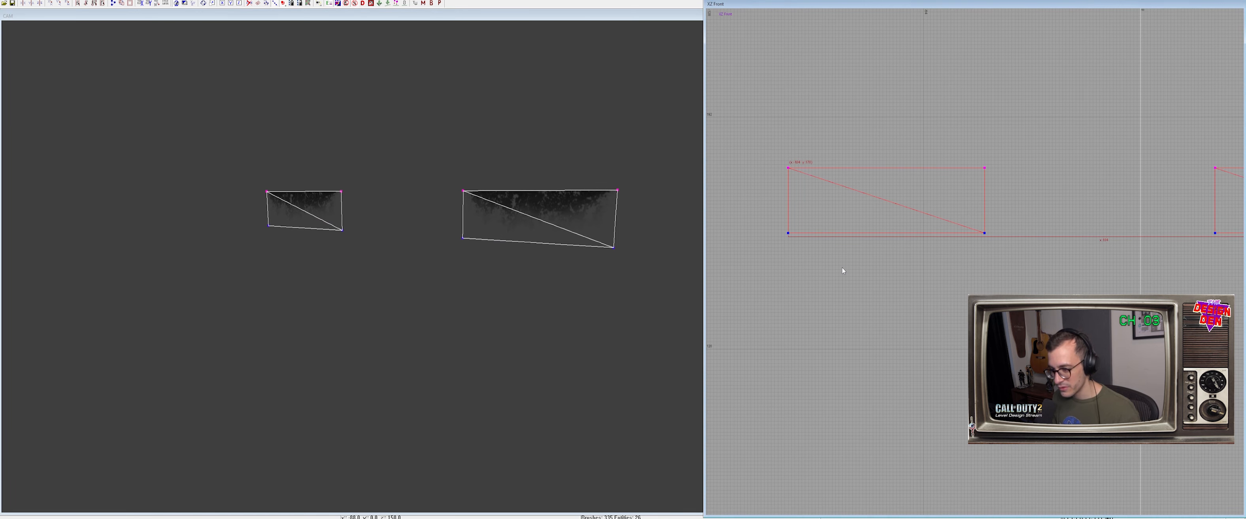
pyautogui.moveTo(583, 272)
pyautogui.mouseDown(button='right')
pyautogui.moveTo(584, 252)
pyautogui.moveTo(584, 272)
pyautogui.mouseUp(button='right')
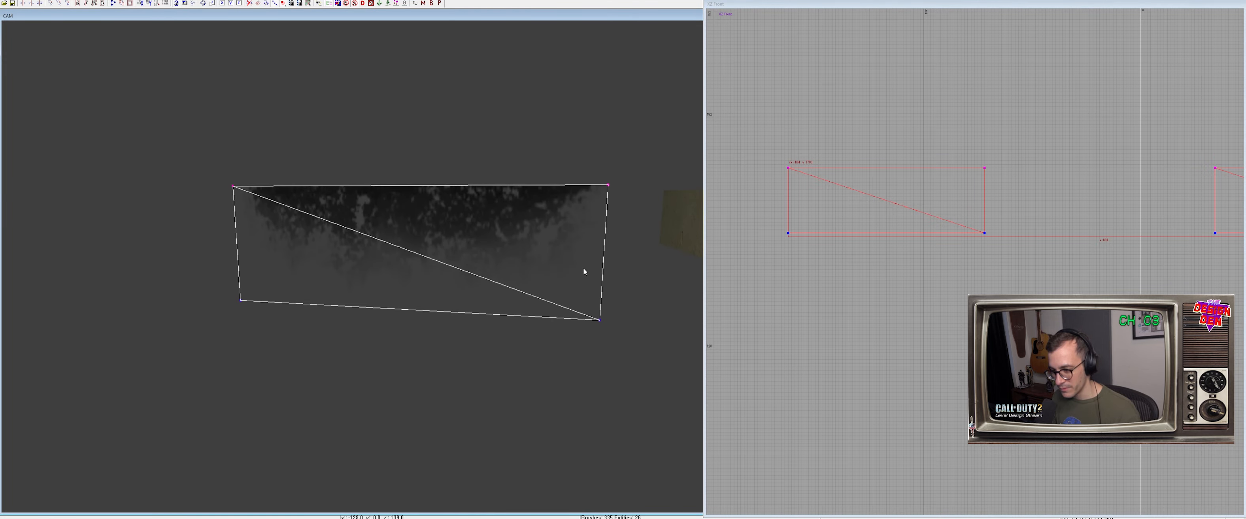
pyautogui.moveTo(584, 271)
pyautogui.mouseDown(button='right')
pyautogui.moveTo(583, 302)
pyautogui.moveTo(648, 302)
pyautogui.moveTo(648, 273)
pyautogui.mouseUp(button='right')
pyautogui.press('v')
# Keep only the side brick section and the two front dirt patches visible
pyautogui.hotkey('shift', 'h')
pyautogui.keyDown('shift'); pyautogui.click(375, 269); pyautogui.keyUp('shift')
pyautogui.hotkey('alt', 'h')
pyautogui.press('Escape')
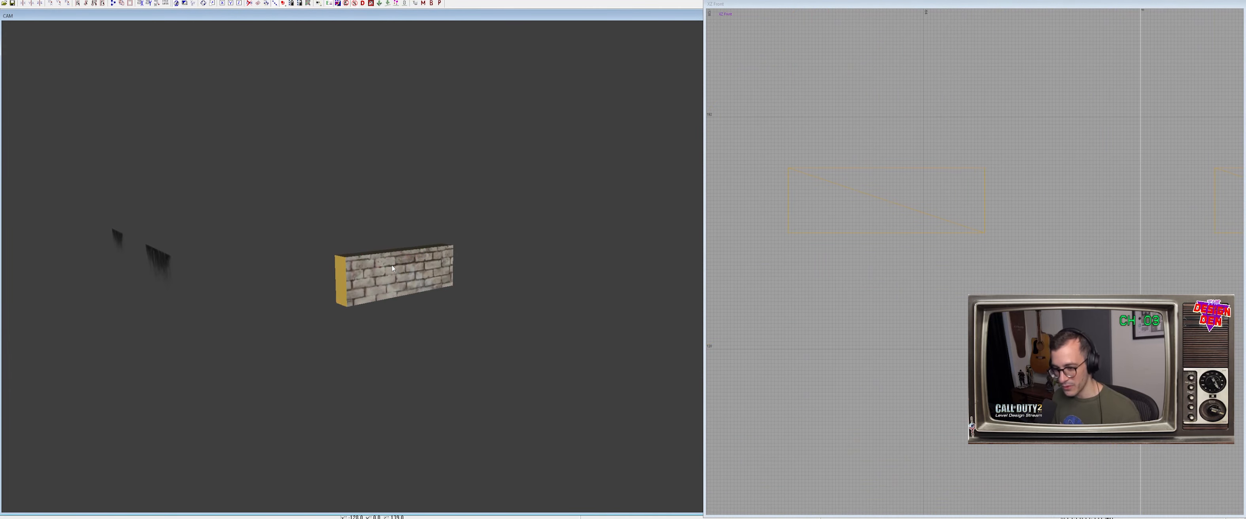
# Duplicate a front dirt patch, turn the copy parallel to the side brick section and fit it against that face
pyautogui.hotkey('ctrl', 'Tab')
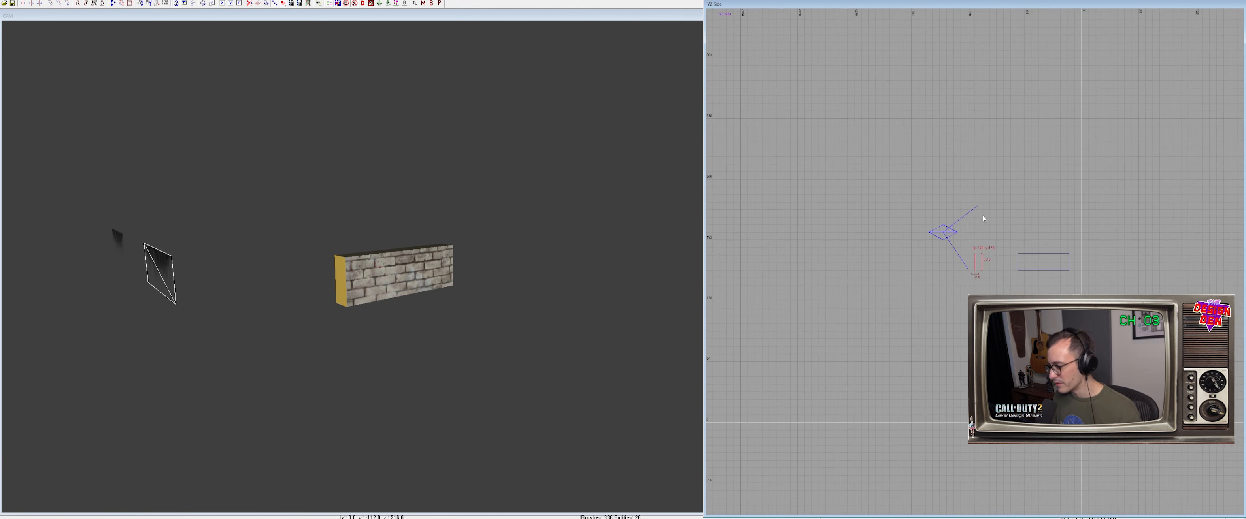
pyautogui.hotkey('ctrl', 'Tab')
pyautogui.moveTo(956, 270)
pyautogui.mouseDown()
pyautogui.moveTo(994, 279)
pyautogui.moveTo(1030, 272)
pyautogui.moveTo(1026, 255)
pyautogui.mouseUp()
pyautogui.press('r')
pyautogui.press('r')
pyautogui.moveTo(986, 292); pyautogui.dragTo(1056, 197)
pyautogui.moveTo(1056, 196); pyautogui.dragTo(1032, 246, button='right')
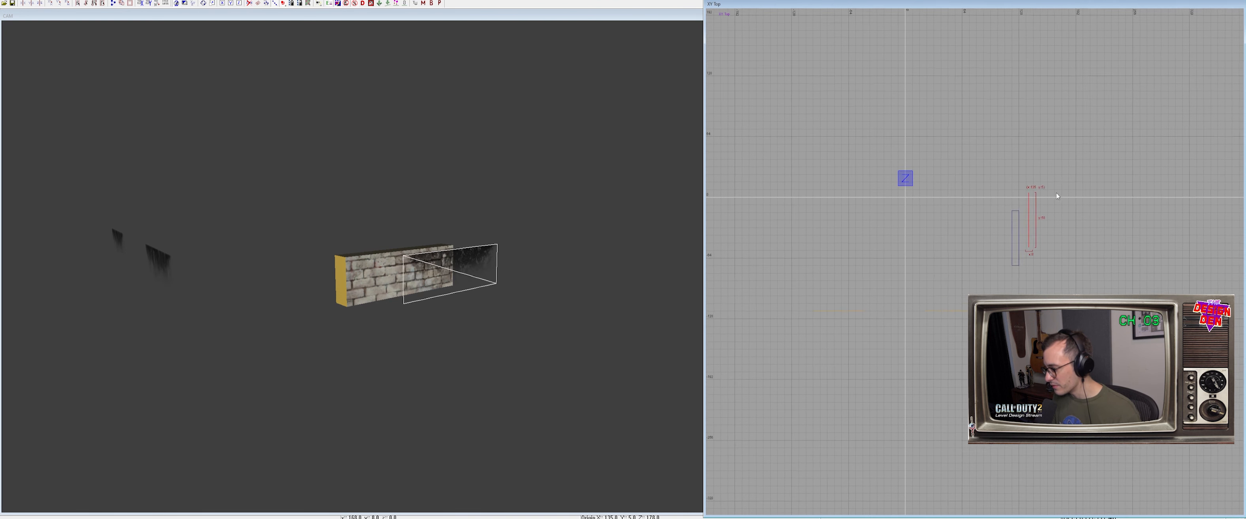
pyautogui.scroll(5, 1057, 196)
pyautogui.moveTo(1128, 136); pyautogui.dragTo(1098, 191)
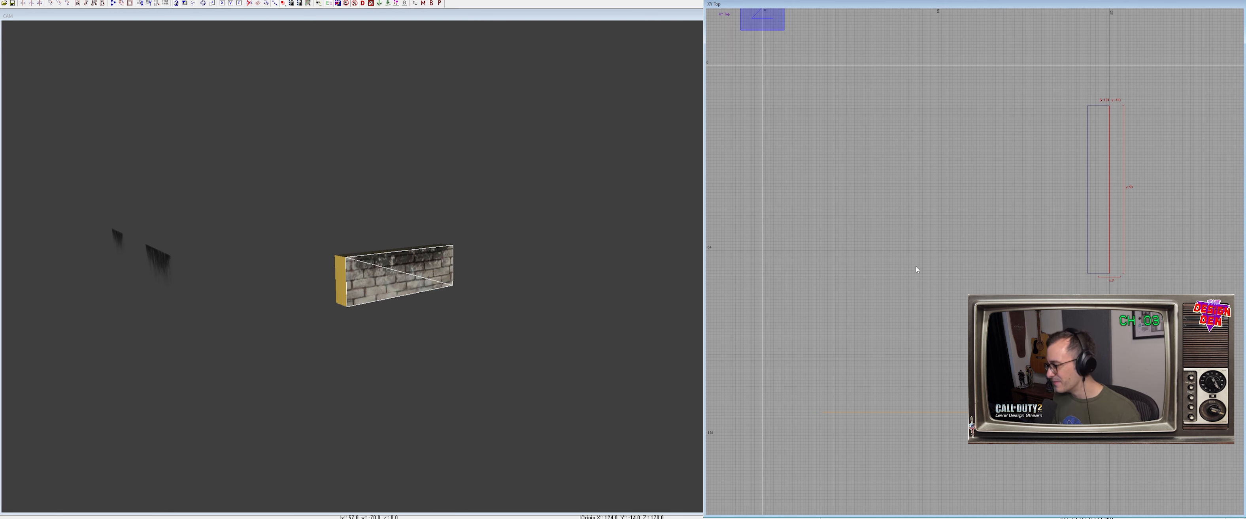
pyautogui.press('4')
pyautogui.moveTo(514, 290); pyautogui.dragTo(444, 256, button='right')
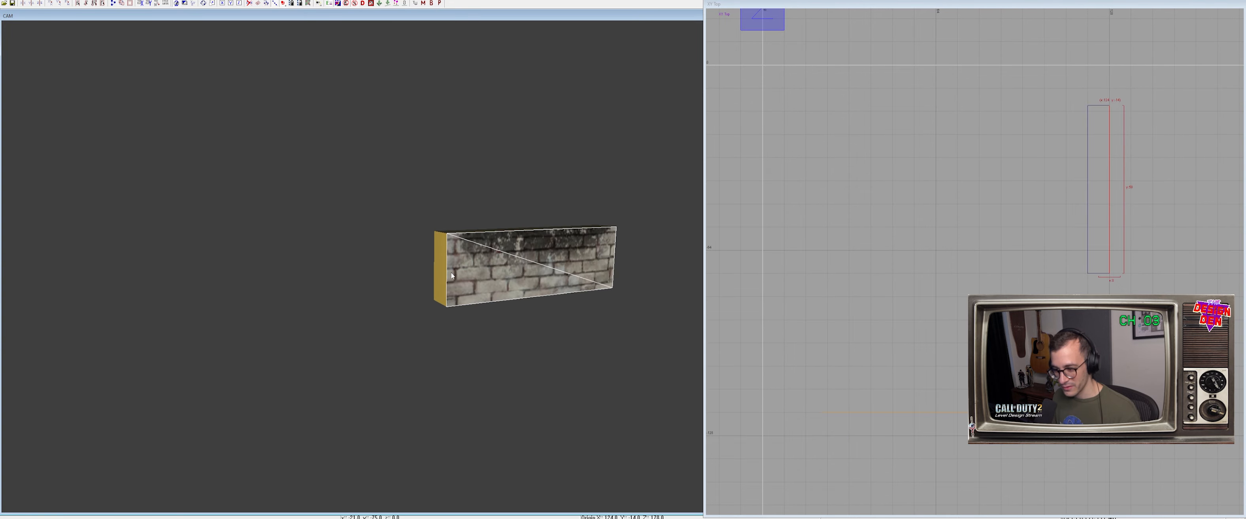
# Unhide the rest of the building and clear the patch selection
pyautogui.hotkey('shift', 'h')
pyautogui.moveTo(528, 293); pyautogui.dragTo(438, 236, button='right')
pyautogui.press('Escape')
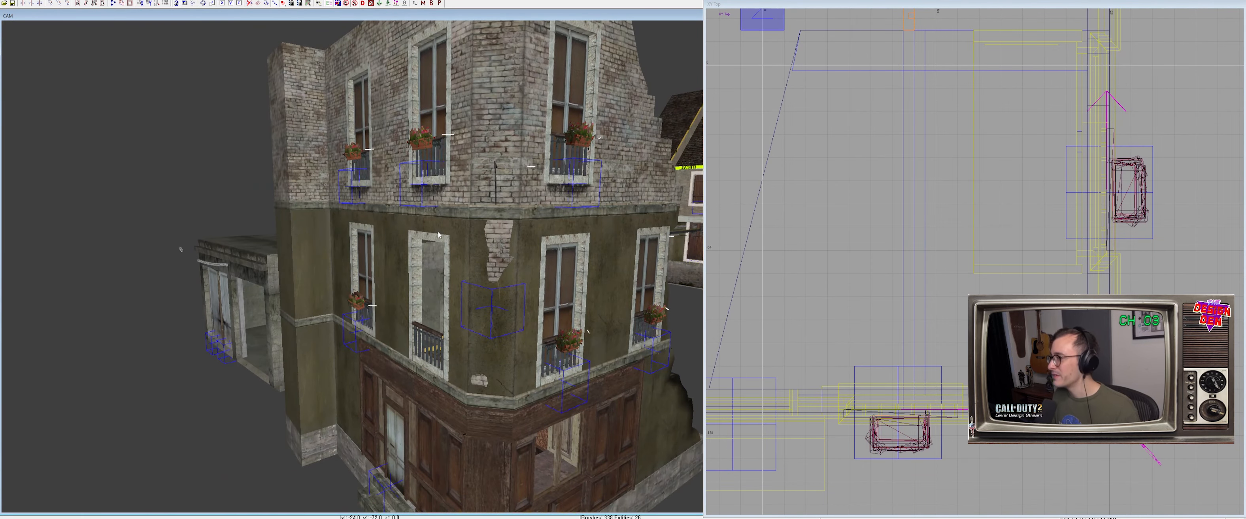
pyautogui.moveTo(428, 264); pyautogui.dragTo(446, 248, button='right')
# Bring the set of dark shading patches beside the upper-floor plaster and isolate it with the middle plaster panel
pyautogui.scroll(-10, 1053, 151)
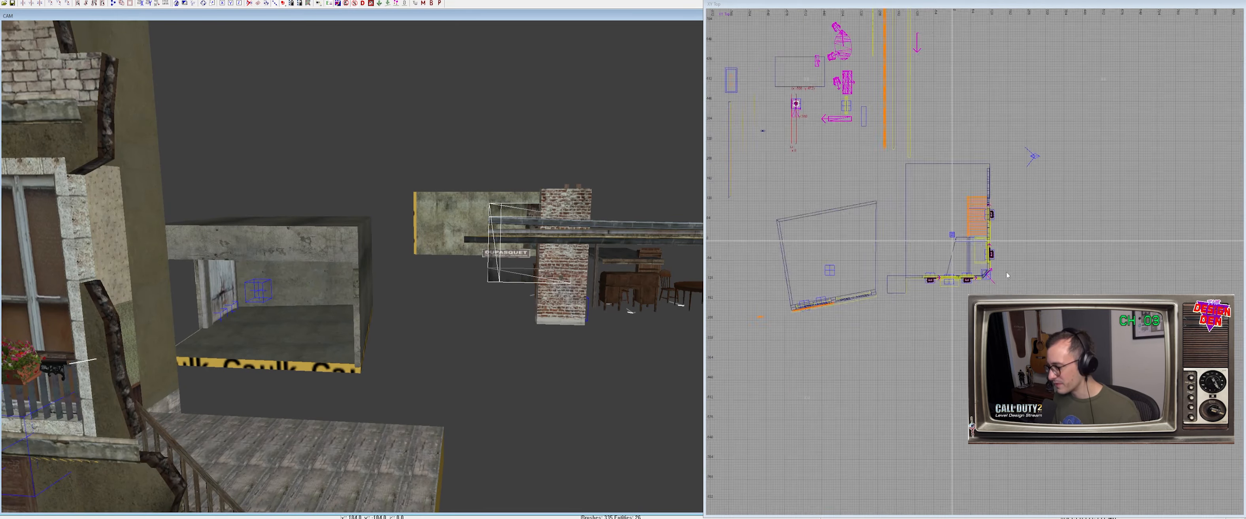
pyautogui.moveTo(1053, 152); pyautogui.dragTo(956, 203, button='right')
pyautogui.hotkey('ctrl', 'z')
pyautogui.moveTo(236, 325); pyautogui.dragTo(293, 315, button='right')
pyautogui.moveTo(454, 182); pyautogui.dragTo(455, 180, button='right')
pyautogui.keyDown('shift'); pyautogui.click(456, 177); pyautogui.keyUp('shift')
pyautogui.hotkey('alt', 'h')
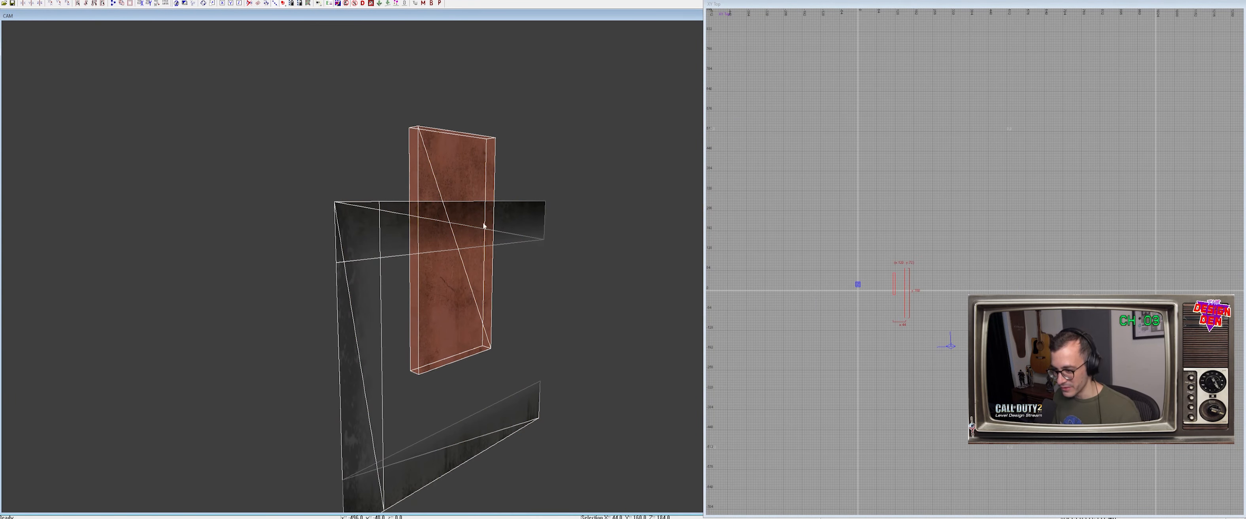
# Select only the dark shading patches and move them against the face of the plaster panel
pyautogui.press('Escape')
pyautogui.keyDown('shift'); pyautogui.click(509, 217); pyautogui.keyUp('shift')
pyautogui.keyDown('shift'); pyautogui.click(354, 332); pyautogui.keyUp('shift')
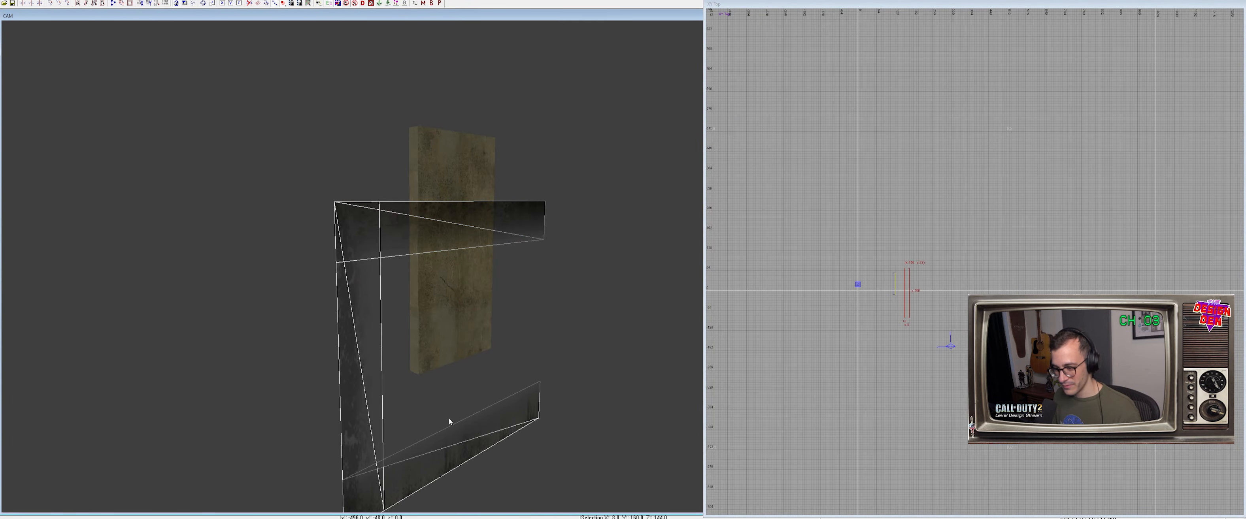
pyautogui.scroll(6, 933, 256)
pyautogui.moveTo(861, 277); pyautogui.dragTo(945, 230, button='right')
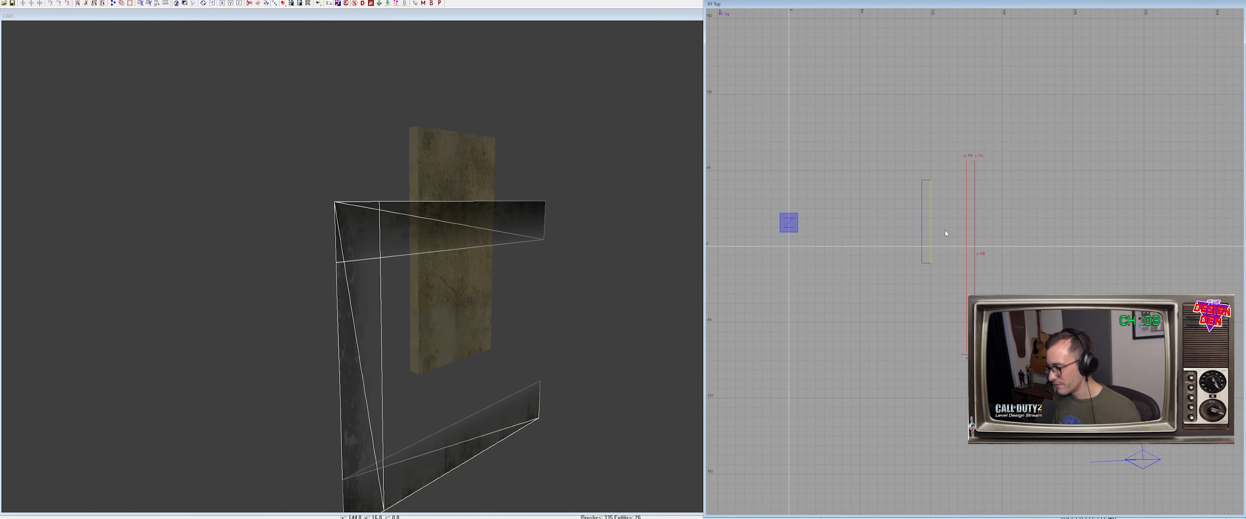
pyautogui.moveTo(932, 229); pyautogui.dragTo(897, 224)
# Align the upper corner of the shading patch set with the upper corner of the plaster panel
pyautogui.hotkey('ctrl', 'Tab')
pyautogui.hotkey('ctrl', 'Tab')
pyautogui.moveTo(953, 216); pyautogui.dragTo(1024, 171)
pyautogui.scroll(3, 941, 154)
pyautogui.moveTo(871, 74); pyautogui.dragTo(872, 78, button='right')
pyautogui.moveTo(869, 79); pyautogui.dragTo(874, 78)
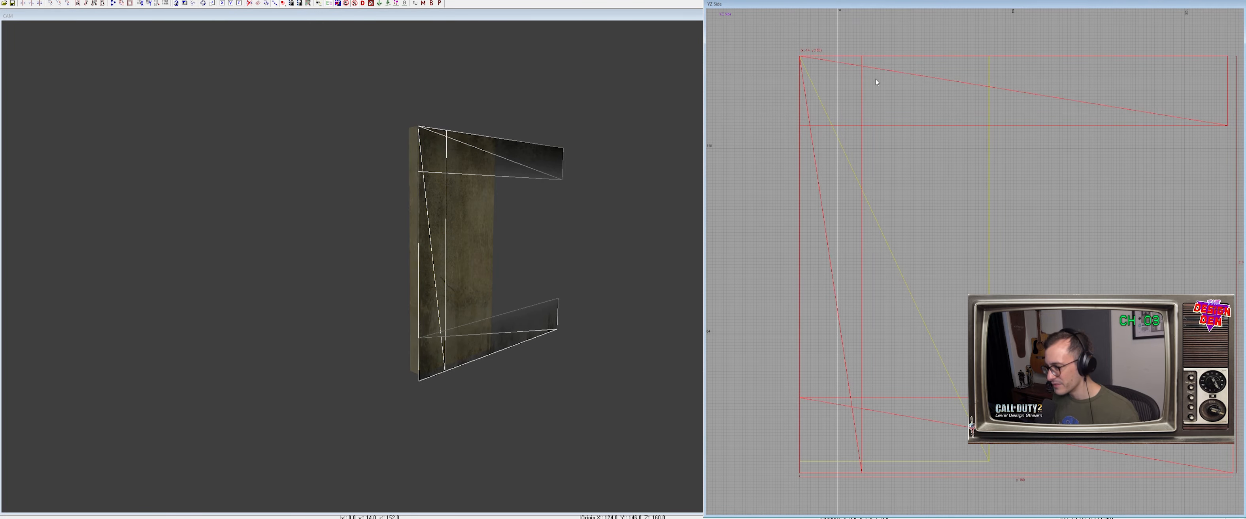
# Shift the shading patches to the building corner and isolate them with the corner panel, middle panel and second window's lintel
pyautogui.hotkey('shift', 'h')
pyautogui.moveTo(599, 160); pyautogui.dragTo(481, 187, button='right')
pyautogui.moveTo(595, 162); pyautogui.dragTo(567, 162)
pyautogui.moveTo(567, 162)
pyautogui.mouseDown(button='right')
pyautogui.moveTo(571, 193)
pyautogui.moveTo(551, 203)
pyautogui.moveTo(542, 247)
pyautogui.mouseUp(button='right')
pyautogui.keyDown('shift'); pyautogui.click(540, 247); pyautogui.keyUp('shift')
pyautogui.keyDown('shift'); pyautogui.click(339, 242); pyautogui.keyUp('shift')
pyautogui.keyDown('shift'); pyautogui.click(625, 175); pyautogui.keyUp('shift')
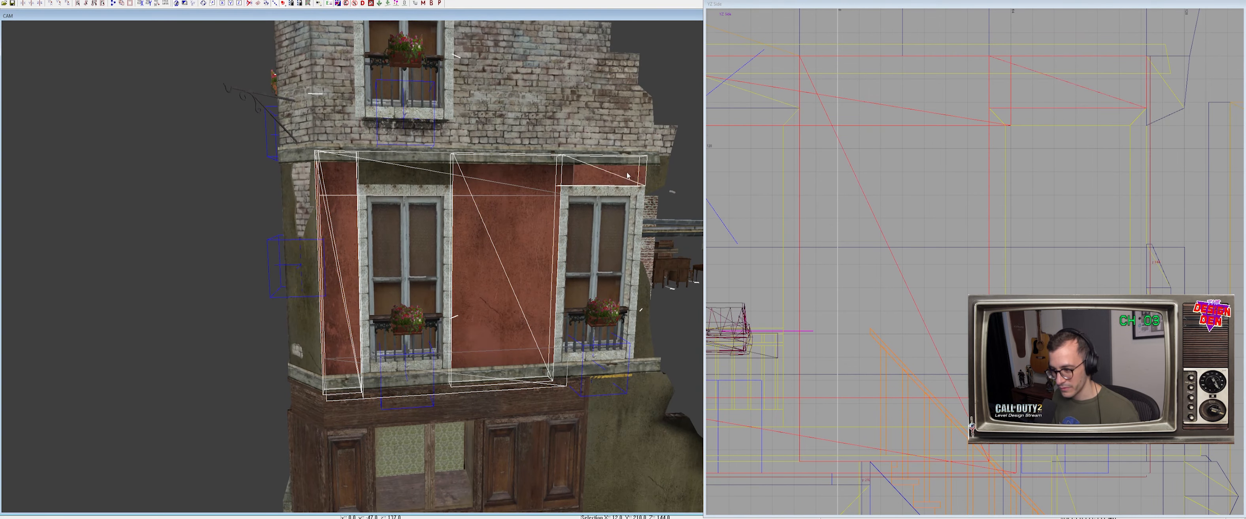
pyautogui.hotkey('alt', 'h')
pyautogui.moveTo(531, 192); pyautogui.dragTo(575, 242, button='right')
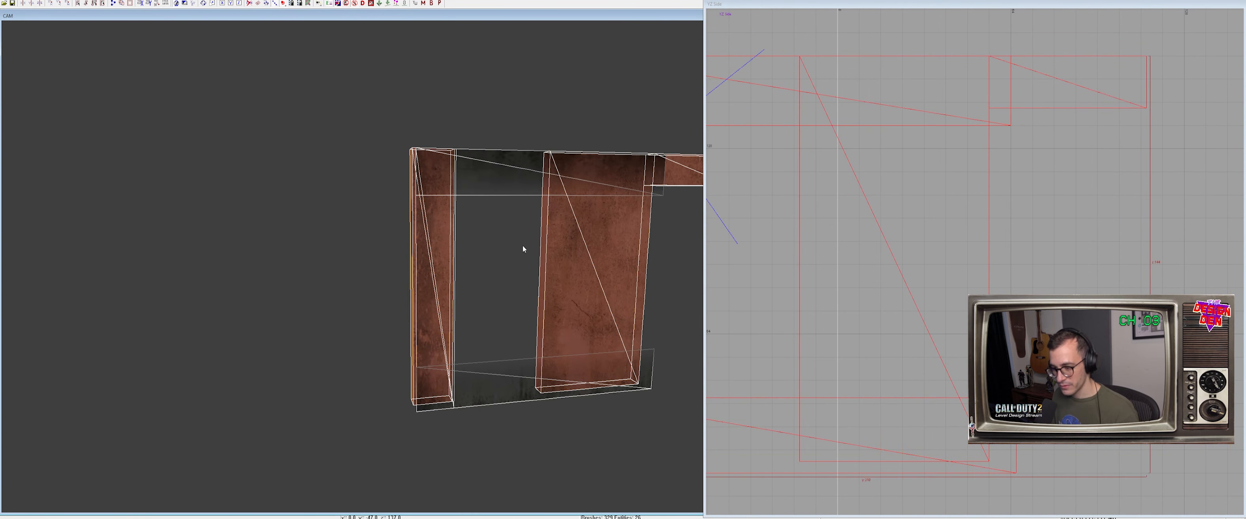
# Move the vertical shading strip away from the plaster wall and bring the rest of the building back into view
pyautogui.press('Escape')
pyautogui.keyDown('shift'); pyautogui.click(454, 189); pyautogui.keyUp('shift')
pyautogui.keyDown('shift'); pyautogui.click(446, 256); pyautogui.keyUp('shift')
pyautogui.press('Escape')
pyautogui.moveTo(447, 255); pyautogui.dragTo(449, 227, button='right')
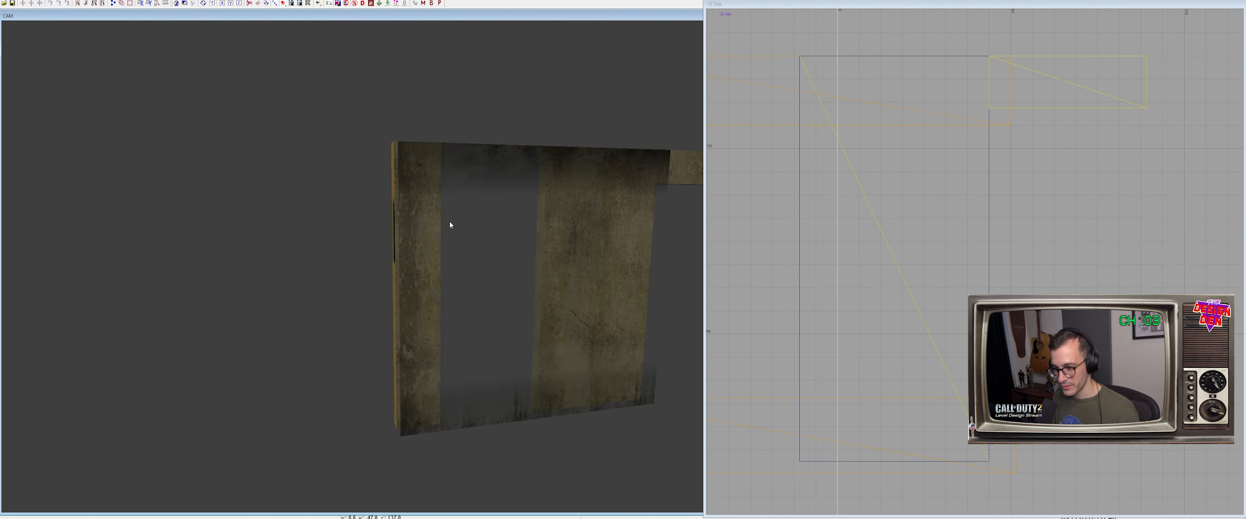
pyautogui.keyDown('shift'); pyautogui.click(441, 203); pyautogui.keyUp('shift')
pyautogui.moveTo(442, 203); pyautogui.dragTo(411, 210)
pyautogui.press('Escape')
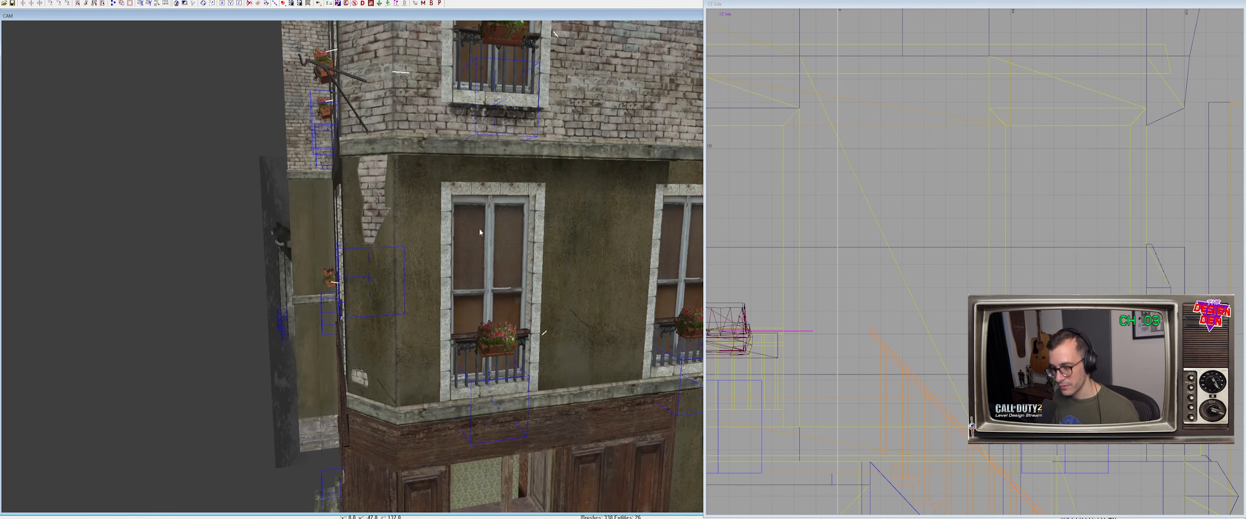
# Isolate the plaster panels and window lintels together with the top shading strip
pyautogui.keyDown('shift'); pyautogui.click(425, 177); pyautogui.keyUp('shift')
pyautogui.keyDown('shift'); pyautogui.click(586, 201); pyautogui.keyUp('shift')
pyautogui.moveTo(586, 200); pyautogui.dragTo(579, 202, button='right')
pyautogui.keyDown('shift'); pyautogui.click(613, 189); pyautogui.keyUp('shift')
pyautogui.hotkey('alt', 'h')
pyautogui.scroll(-1, 473, 198)
pyautogui.press('Escape')
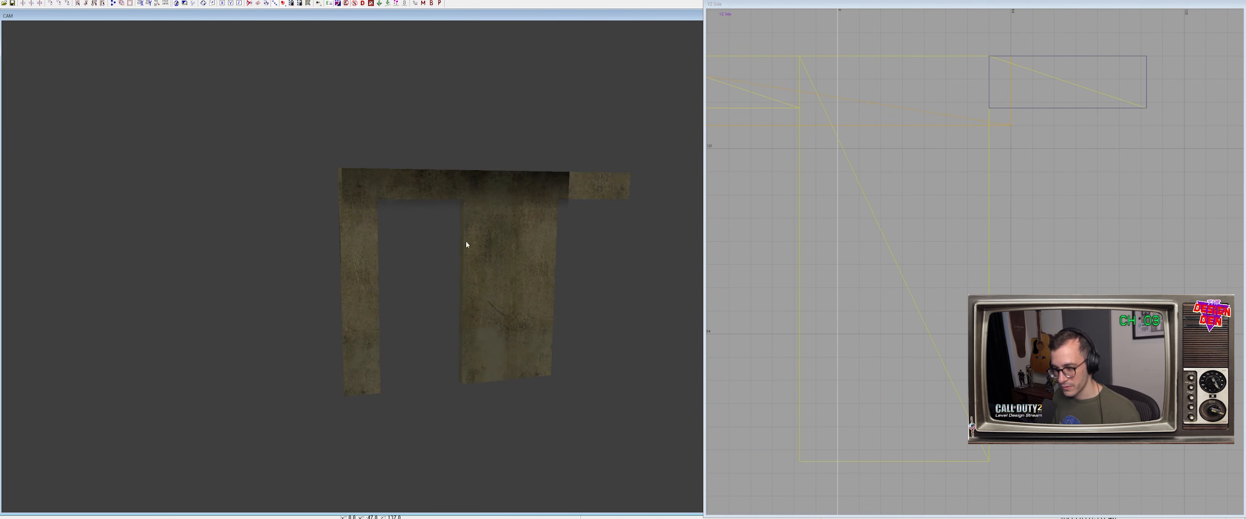
# Resize the top shading strip to the lintel's height and end it at the middle panel's far edge
pyautogui.scroll(1, 506, 250)
pyautogui.keyDown('shift'); pyautogui.click(422, 210); pyautogui.keyUp('shift')
pyautogui.moveTo(943, 169)
pyautogui.mouseDown(button='right')
pyautogui.moveTo(898, 179)
pyautogui.moveTo(967, 210)
pyautogui.mouseUp(button='right')
pyautogui.moveTo(831, 193); pyautogui.dragTo(836, 192)
pyautogui.moveTo(803, 144); pyautogui.dragTo(739, 155, button='right')
pyautogui.moveTo(921, 246); pyautogui.dragTo(921, 229)
pyautogui.moveTo(975, 215); pyautogui.dragTo(817, 215, button='right')
pyautogui.moveTo(1093, 169)
pyautogui.mouseDown()
pyautogui.moveTo(942, 167)
pyautogui.moveTo(1066, 172)
pyautogui.mouseUp()
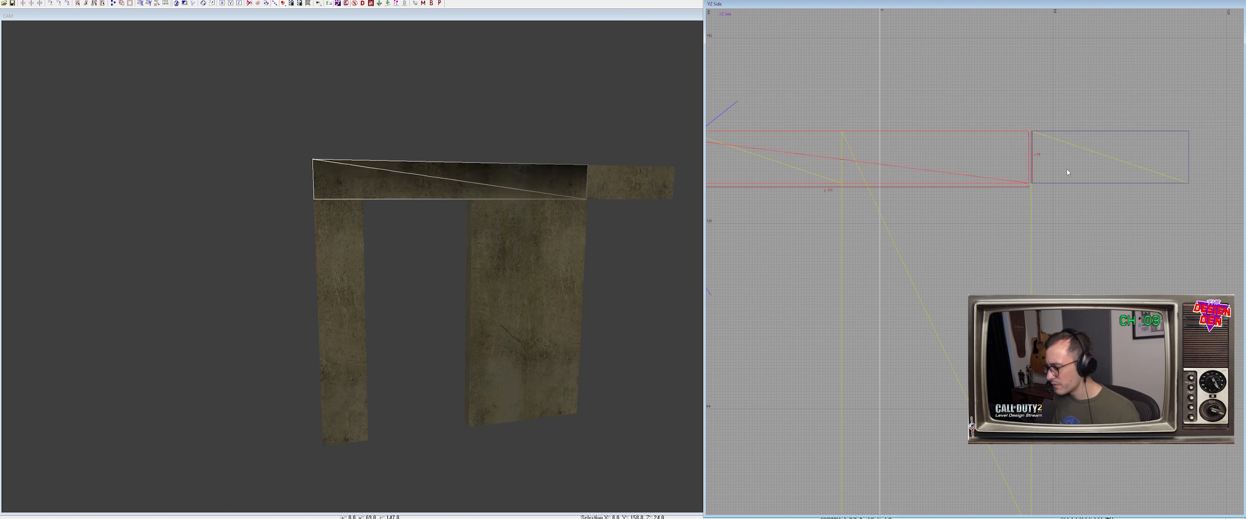
# Stretch the top shading strip across the second window's lintel to its far end
pyautogui.keyDown('ctrl'); pyautogui.moveTo(532, 218); pyautogui.dragTo(677, 215, button='right'); pyautogui.keyUp('ctrl')
pyautogui.moveTo(1048, 169); pyautogui.dragTo(888, 197, button='right')
pyautogui.moveTo(1009, 200); pyautogui.dragTo(1165, 205)
pyautogui.moveTo(839, 225)
pyautogui.mouseDown(button='right')
pyautogui.moveTo(1026, 177)
pyautogui.moveTo(851, 233)
pyautogui.mouseUp(button='right')
pyautogui.scroll(-3, 839, 225)
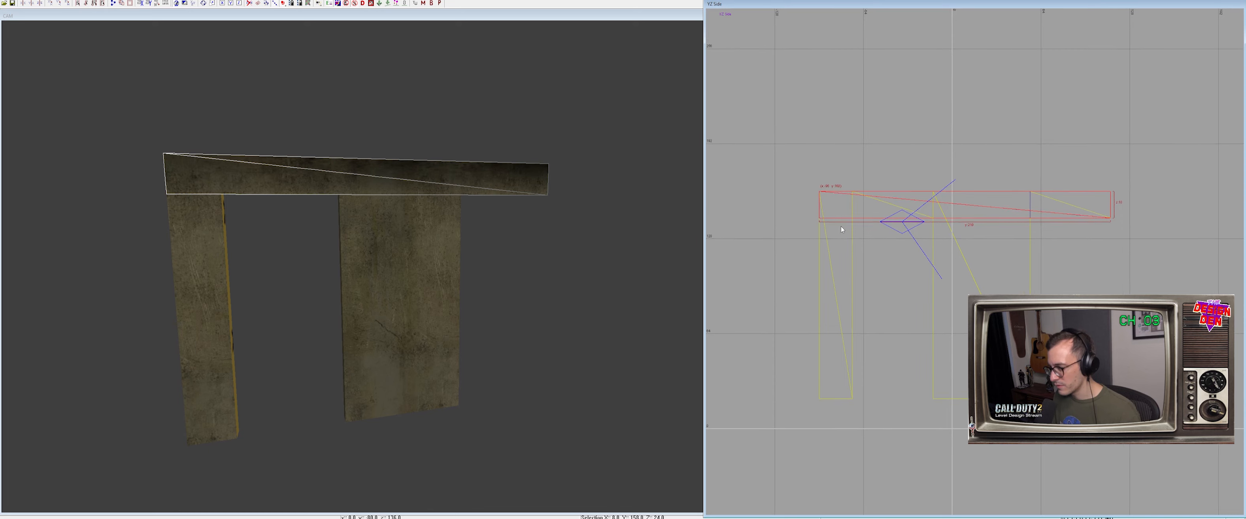
# Insert a column of points in the top shading strip and move it to the middle panel's far edge
pyautogui.press('v')
pyautogui.moveTo(820, 167); pyautogui.dragTo(1161, 209)
pyautogui.moveTo(855, 172); pyautogui.dragTo(1131, 202)
pyautogui.hotkey('shift', 'x')
pyautogui.moveTo(928, 153); pyautogui.dragTo(973, 225)
pyautogui.scroll(3, 967, 208)
pyautogui.moveTo(949, 185); pyautogui.dragTo(864, 209, button='right')
pyautogui.moveTo(864, 212); pyautogui.dragTo(1021, 212)
# Insert another column of points and move it to the edge of the narrow corner panel
pyautogui.scroll(2, 986, 196)
pyautogui.scroll(-4, 1002, 184)
pyautogui.moveTo(1001, 184); pyautogui.dragTo(1133, 210, button='right')
pyautogui.moveTo(758, 173); pyautogui.dragTo(1130, 227)
pyautogui.hotkey('shift', 'x')
pyautogui.moveTo(986, 238); pyautogui.dragTo(873, 237)
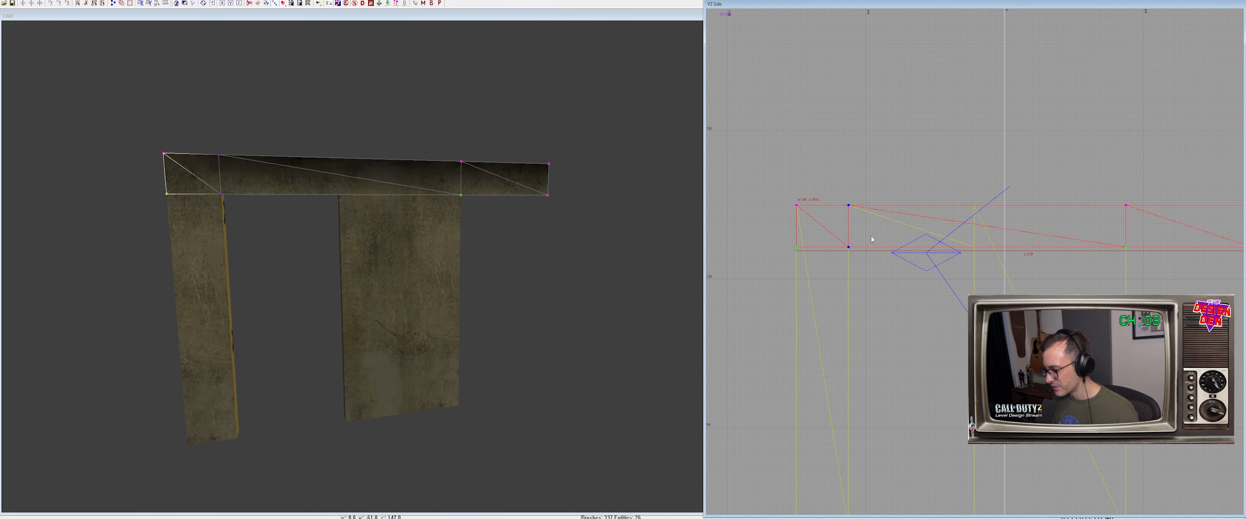
# Insert a third column of points and align it with the middle panel's edge beside the first window
pyautogui.keyDown('ctrl'); pyautogui.moveTo(522, 254); pyautogui.dragTo(520, 254, button='right'); pyautogui.keyUp('ctrl')
pyautogui.moveTo(304, 125); pyautogui.dragTo(661, 176)
pyautogui.hotkey('shift', 'x')
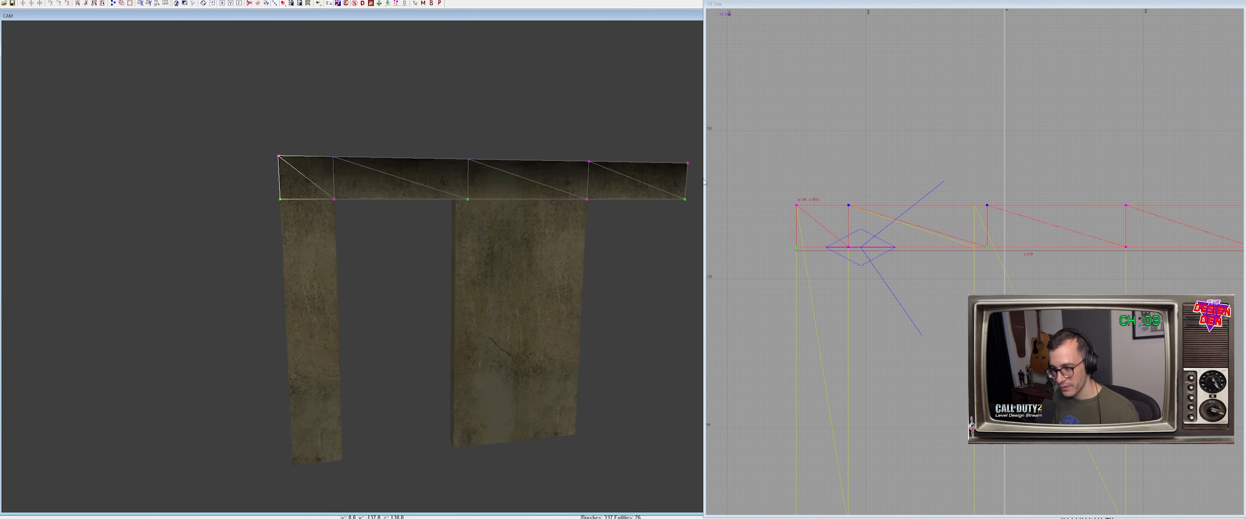
pyautogui.moveTo(952, 156); pyautogui.dragTo(1036, 272)
pyautogui.scroll(3, 954, 206)
pyautogui.moveTo(969, 218); pyautogui.dragTo(952, 218)
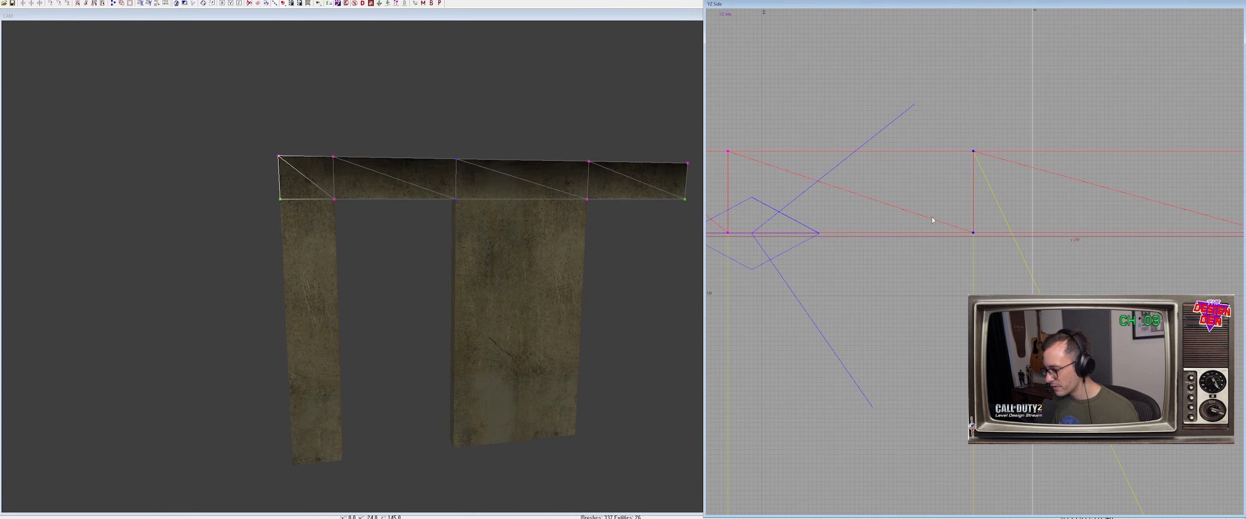
# Isolate the divided top shading strip to inspect its surface, and unhide the building
pyautogui.moveTo(496, 267); pyautogui.dragTo(504, 190, button='right')
pyautogui.hotkey('alt', 'h')
pyautogui.press('s')
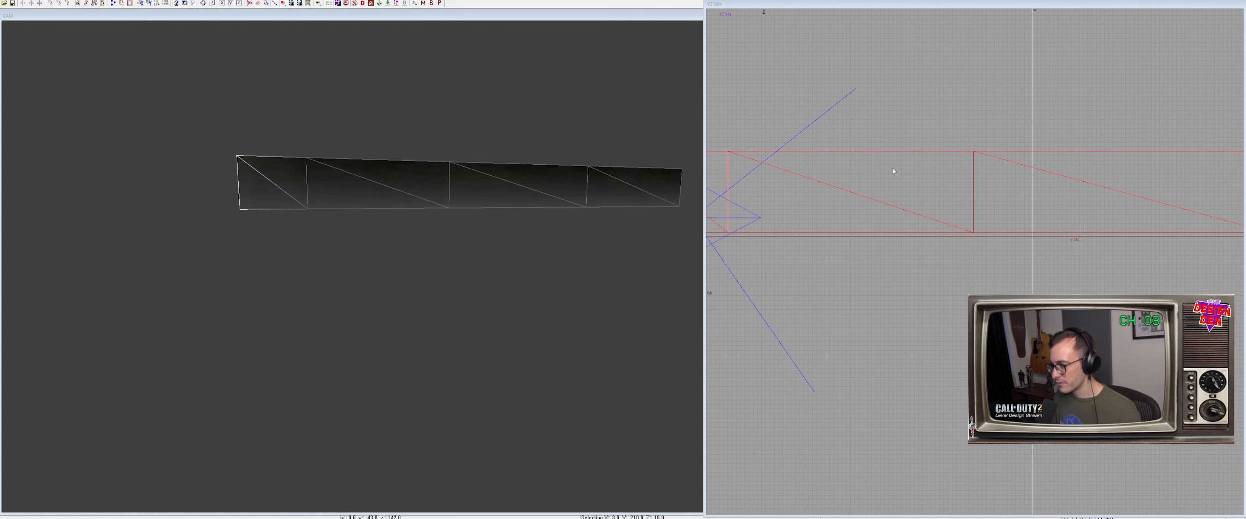
pyautogui.moveTo(271, 232); pyautogui.dragTo(271, 232, button='right')
pyautogui.hotkey('shift', 'h')
# Isolate the vertical shading strip together with the narrow plaster panel at the building corner
pyautogui.keyDown('ctrl'); pyautogui.moveTo(354, 235); pyautogui.dragTo(355, 234, button='right'); pyautogui.keyUp('ctrl')
pyautogui.moveTo(503, 178); pyautogui.dragTo(486, 245, button='right')
pyautogui.press('Escape')
pyautogui.keyDown('shift'); pyautogui.click(452, 257); pyautogui.keyUp('shift')
pyautogui.keyDown('shift'); pyautogui.click(549, 240); pyautogui.keyUp('shift')
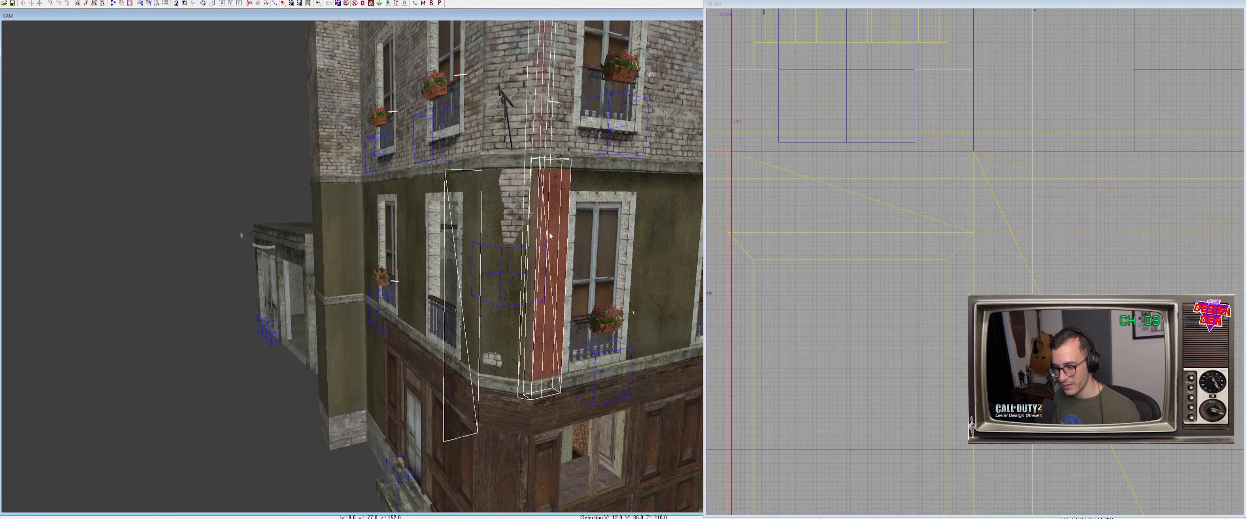
pyautogui.hotkey('alt', 'h')
pyautogui.press('Escape')
# Move the vertical shading strip onto the narrow corner panel and unhide the rest of the building
pyautogui.keyDown('shift'); pyautogui.click(464, 240); pyautogui.keyUp('shift')
pyautogui.scroll(-6, 824, 236)
pyautogui.scroll(2, 840, 247)
pyautogui.moveTo(752, 275); pyautogui.dragTo(858, 260)
pyautogui.moveTo(485, 256); pyautogui.dragTo(494, 256, button='right')
pyautogui.hotkey('shift', 'h')
pyautogui.moveTo(352, 266); pyautogui.dragTo(492, 258, button='right')
pyautogui.scroll(-5, 352, 267)
pyautogui.scroll(3, 352, 266)
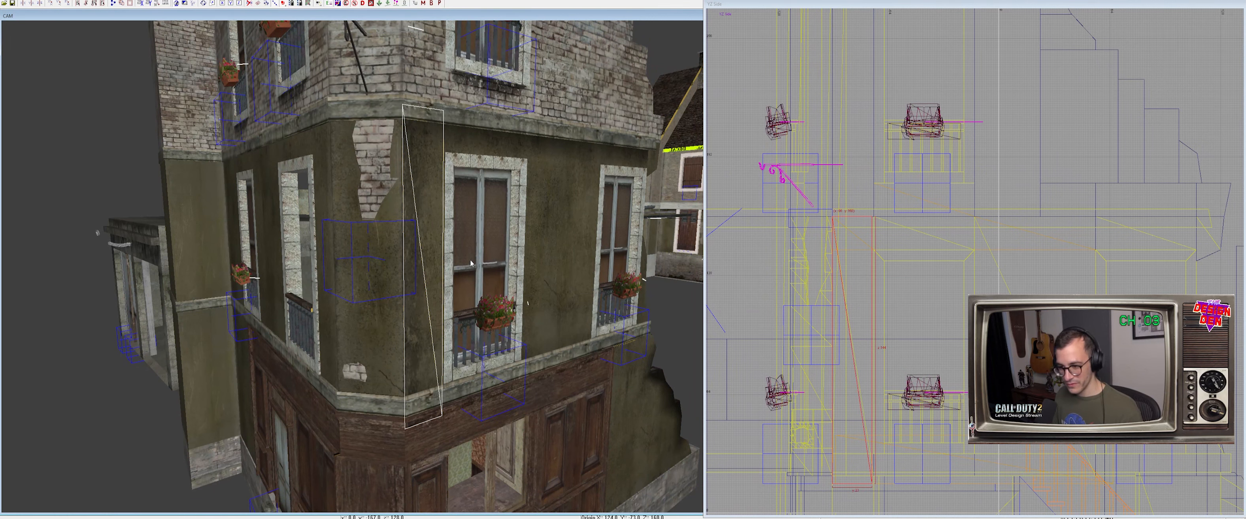
# Isolate the vertical shading strip together with its narrow panel and the adjoining brick-patched corner panel
pyautogui.moveTo(393, 306); pyautogui.dragTo(418, 268, button='right')
pyautogui.press('Escape')
pyautogui.keyDown('shift'); pyautogui.click(432, 245); pyautogui.keyUp('shift')
pyautogui.keyDown('shift'); pyautogui.click(432, 246); pyautogui.keyUp('shift')
pyautogui.keyDown('shift'); pyautogui.click(425, 251); pyautogui.keyUp('shift')
pyautogui.keyDown('shift'); pyautogui.click(342, 282); pyautogui.keyUp('shift')
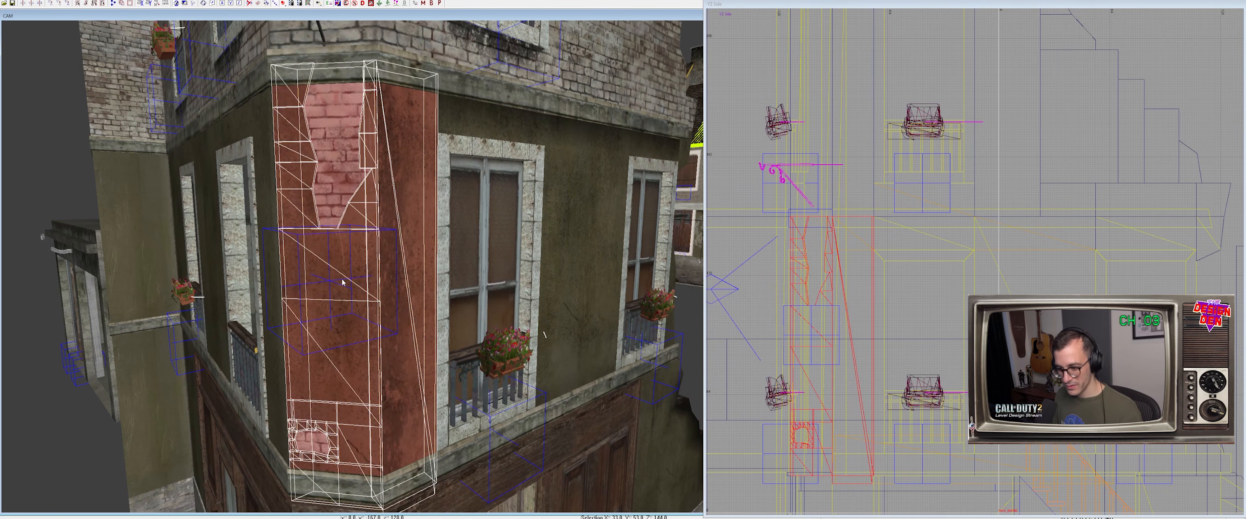
pyautogui.hotkey('alt', 'h')
# Shorten the vertical shading strip so its lower edge meets the bottom of the plaster panel
pyautogui.moveTo(342, 282); pyautogui.dragTo(371, 283, button='right')
pyautogui.press('Escape')
pyautogui.keyDown('shift'); pyautogui.click(397, 249); pyautogui.keyUp('shift')
pyautogui.moveTo(875, 289); pyautogui.dragTo(893, 175, button='right')
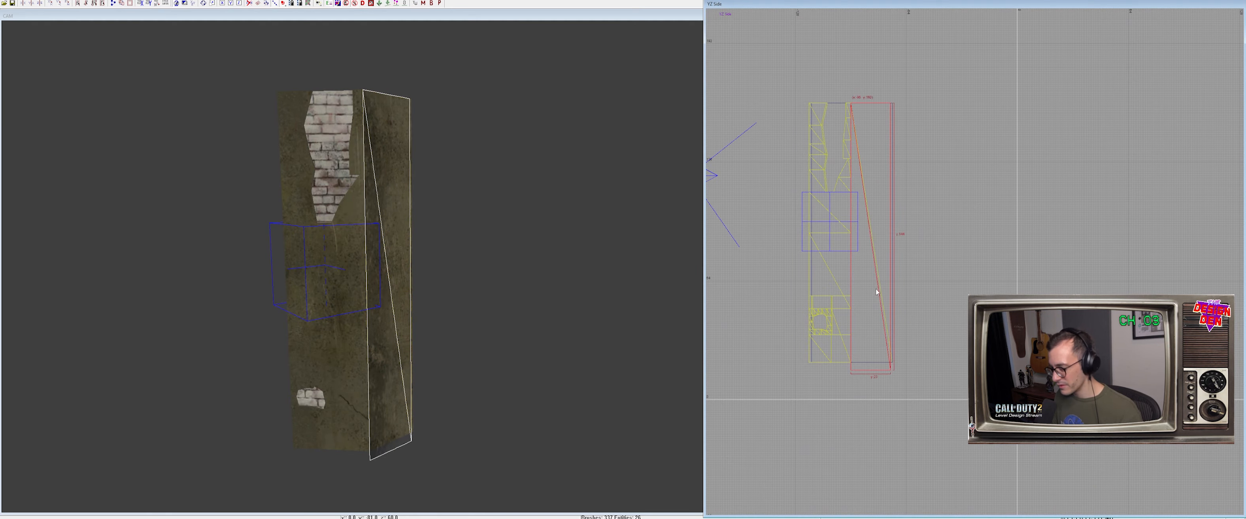
pyautogui.moveTo(807, 337); pyautogui.dragTo(952, 392)
pyautogui.moveTo(952, 392); pyautogui.dragTo(952, 384)
pyautogui.press('v')
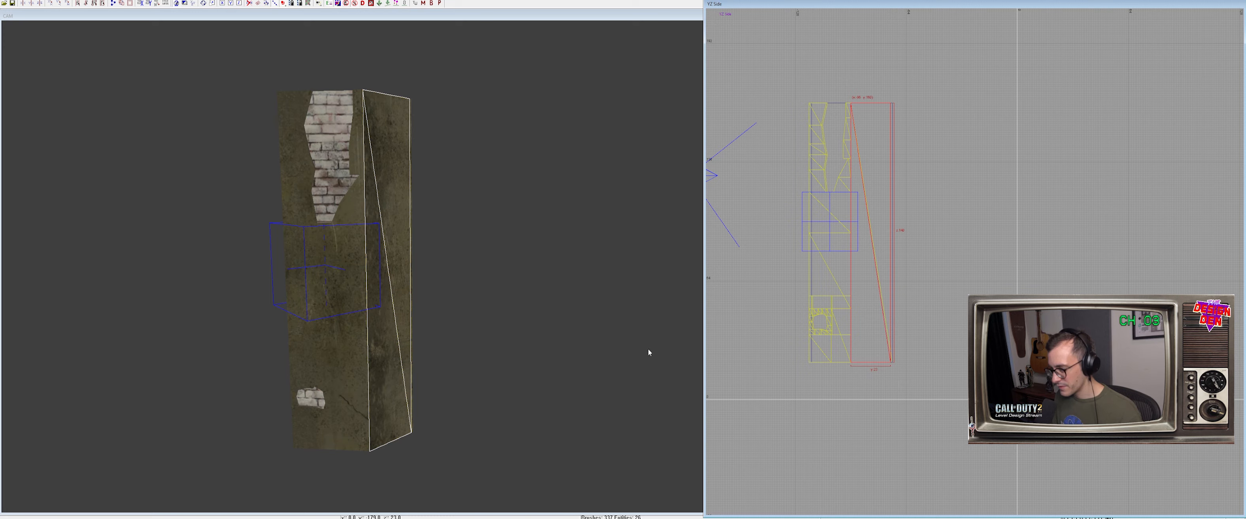
# Open the brick-patched corner panel's prefab for editing and paste the shading strip into it
pyautogui.press('Escape')
pyautogui.keyDown('shift'); pyautogui.click(324, 325); pyautogui.keyUp('shift')
pyautogui.hotkey('ctrl', 'Return')
pyautogui.hotkey('ctrl', 'v')
pyautogui.scroll(-8, 819, 270)
pyautogui.hotkey('ctrl', 'Tab')
pyautogui.scroll(5, 1009, 241)
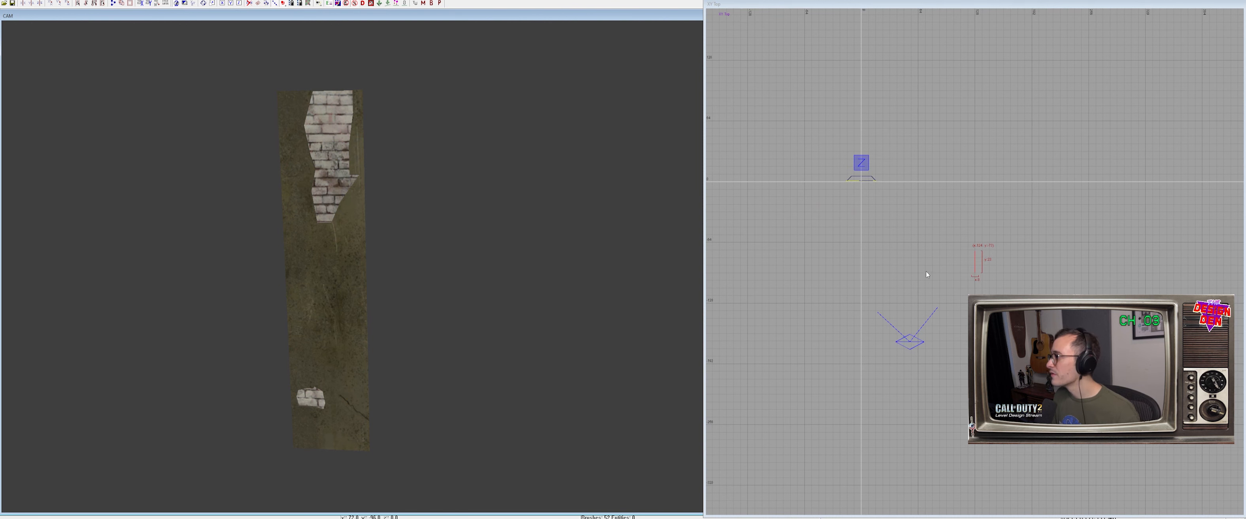
# Move the pasted strip onto the panel and set it parallel to the panel's front face across its width
pyautogui.scroll(3, 925, 271)
pyautogui.moveTo(871, 291); pyautogui.dragTo(773, 225)
pyautogui.moveTo(919, 233); pyautogui.dragTo(1005, 311, button='right')
pyautogui.moveTo(947, 266); pyautogui.dragTo(863, 193)
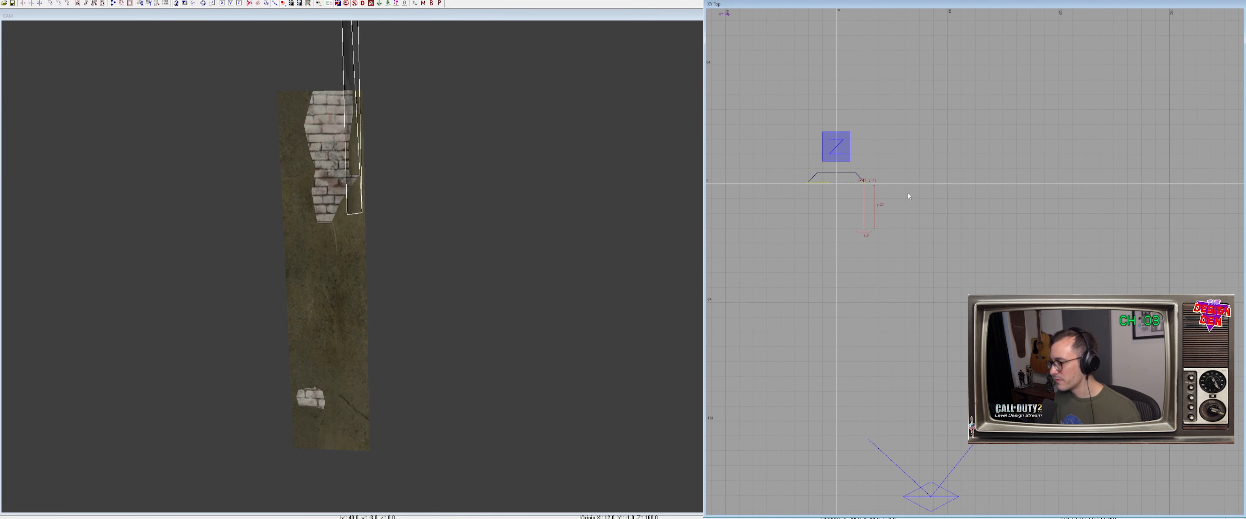
pyautogui.moveTo(907, 192); pyautogui.dragTo(969, 245, button='right')
pyautogui.scroll(7, 907, 192)
pyautogui.moveTo(829, 197); pyautogui.dragTo(977, 230, button='right')
pyautogui.moveTo(858, 193); pyautogui.dragTo(881, 172)
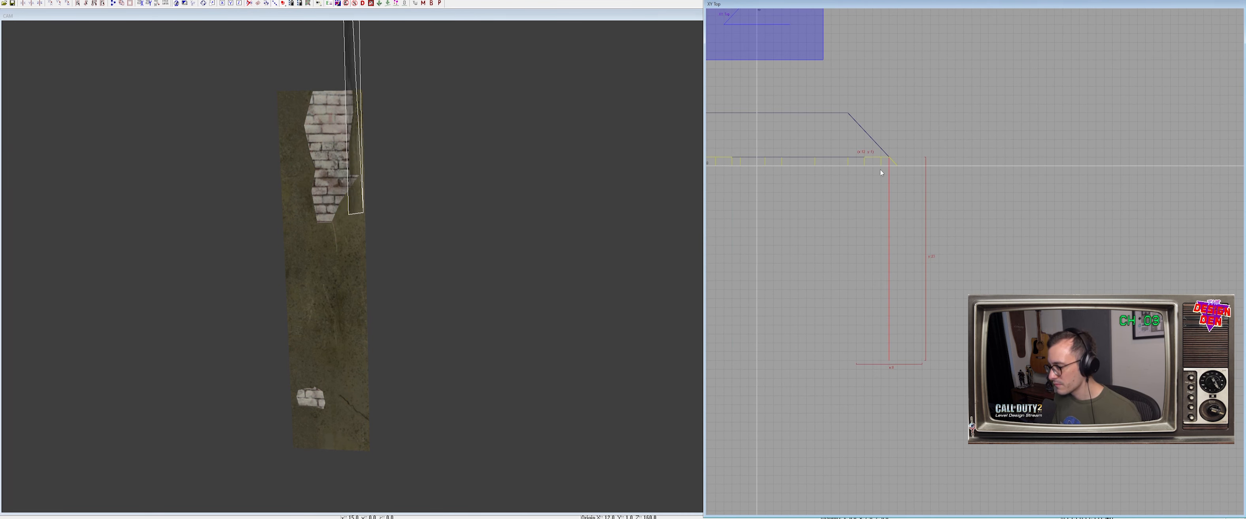
pyautogui.moveTo(796, 251); pyautogui.dragTo(806, 228)
pyautogui.moveTo(806, 229); pyautogui.dragTo(965, 281, button='right')
pyautogui.moveTo(965, 282); pyautogui.dragTo(775, 221)
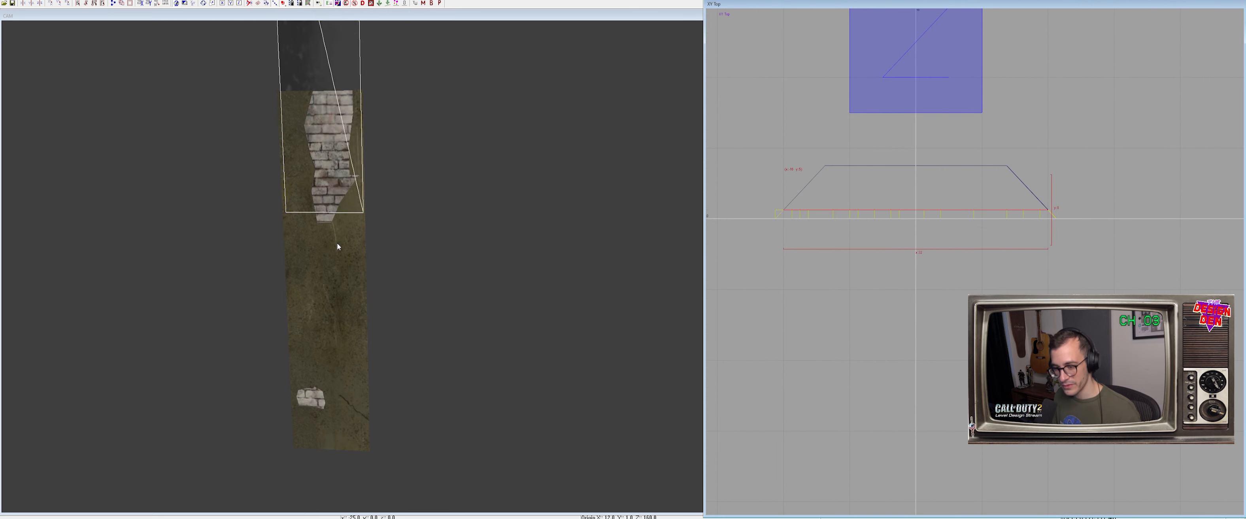
# Lower the strip in the front view until it covers the brick-patched panel from top to bottom
pyautogui.scroll(-6, 873, 204)
pyautogui.hotkey('ctrl', 'Tab')
pyautogui.moveTo(983, 152); pyautogui.dragTo(969, 22, button='right')
pyautogui.moveTo(982, 152); pyautogui.dragTo(982, 373)
pyautogui.moveTo(983, 374); pyautogui.dragTo(990, 223, button='right')
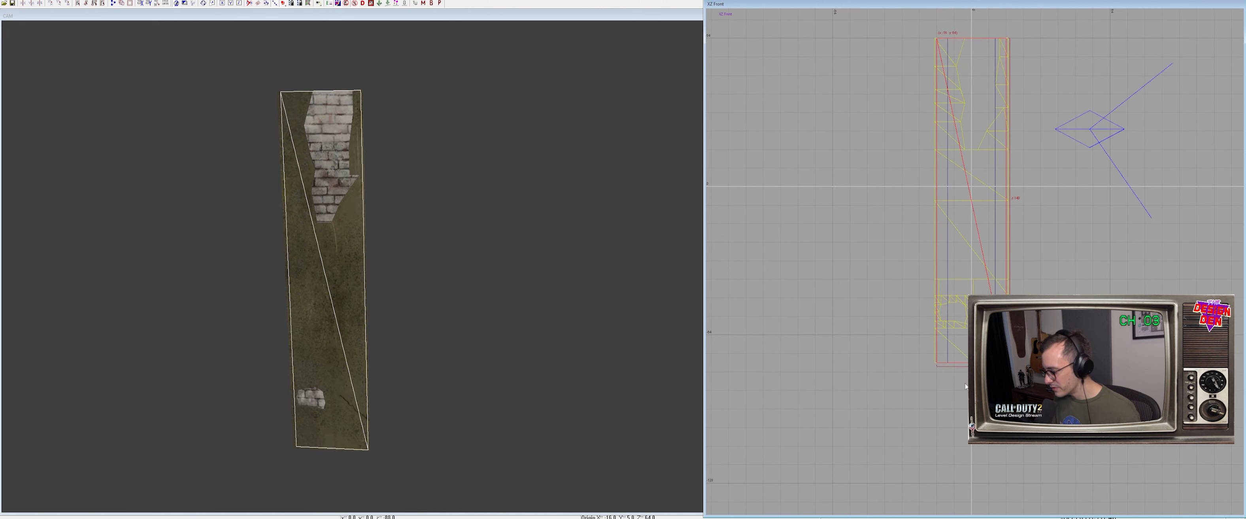
pyautogui.moveTo(479, 348); pyautogui.dragTo(440, 325, button='right')
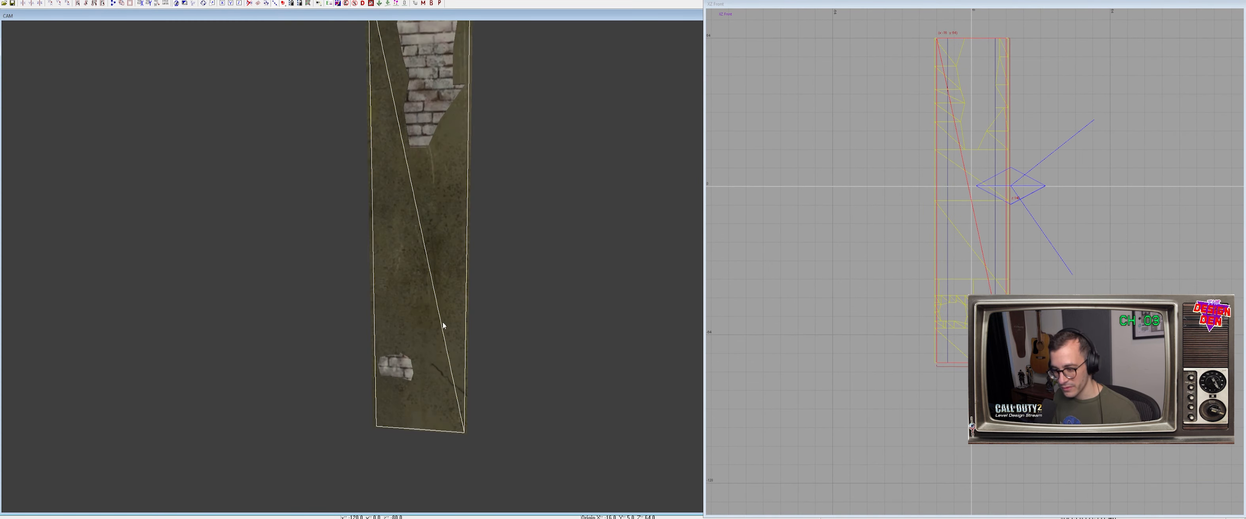
# Position the strip just in front of the panel and extend its ends to the panel's side edges
pyautogui.hotkey('ctrl', 'Tab')
pyautogui.hotkey('ctrl', 'Tab')
pyautogui.scroll(4, 1008, 268)
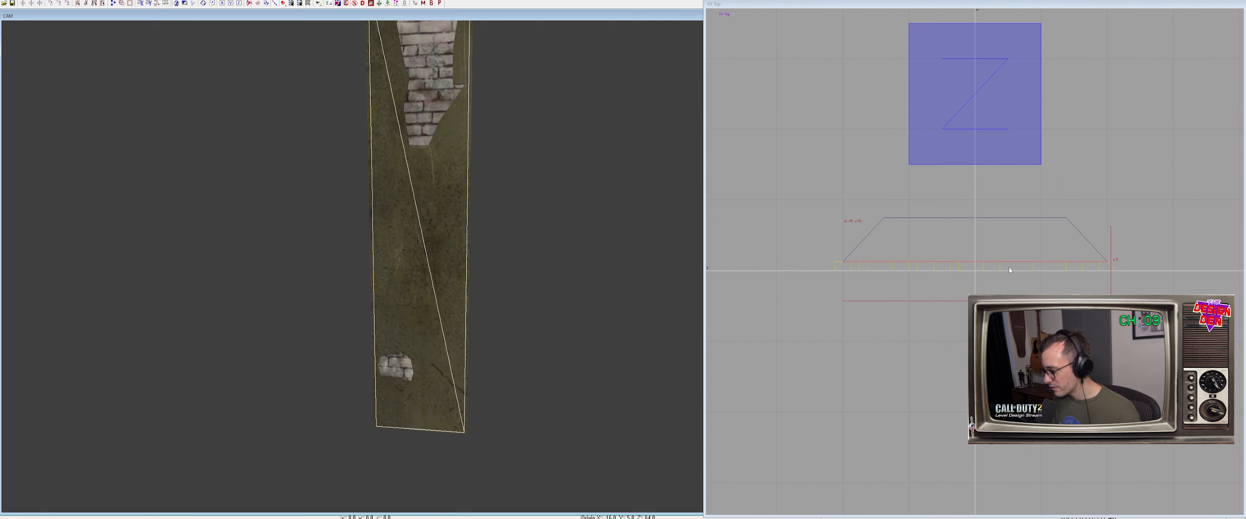
pyautogui.moveTo(909, 268); pyautogui.dragTo(899, 278)
pyautogui.press('v')
pyautogui.moveTo(1014, 257); pyautogui.dragTo(1030, 257)
pyautogui.press('v')
pyautogui.keyDown('ctrl'); pyautogui.moveTo(480, 288); pyautogui.dragTo(485, 285, button='right'); pyautogui.keyUp('ctrl')
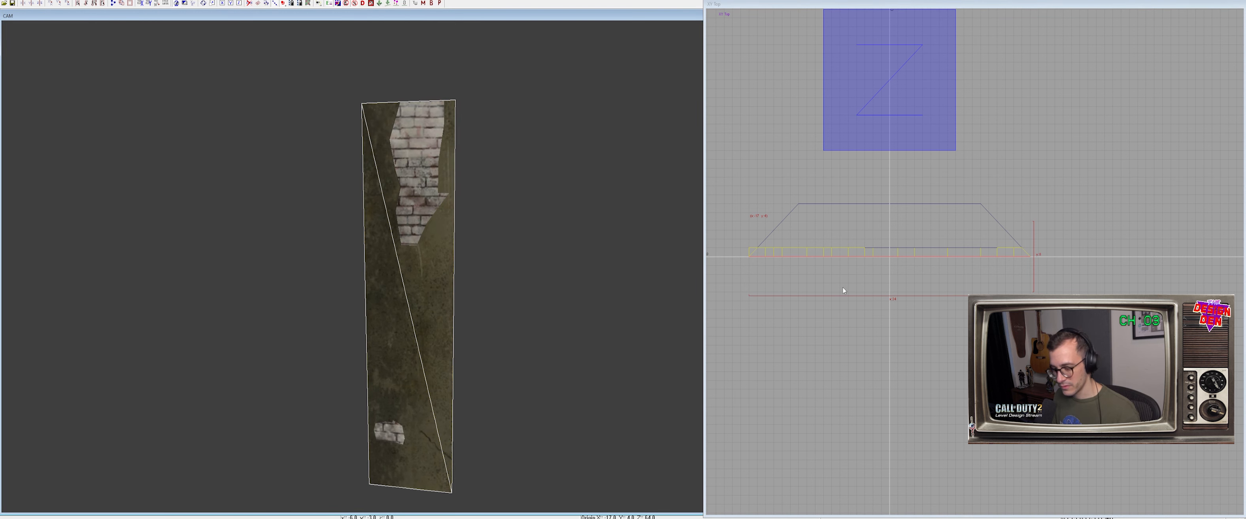
# Narrow the strip to half the panel's width by moving its inner edge to the panel's centre
pyautogui.moveTo(852, 289)
pyautogui.mouseDown()
pyautogui.moveTo(907, 298)
pyautogui.moveTo(863, 296)
pyautogui.mouseUp()
pyautogui.press('v')
pyautogui.moveTo(1029, 256); pyautogui.dragTo(889, 256)
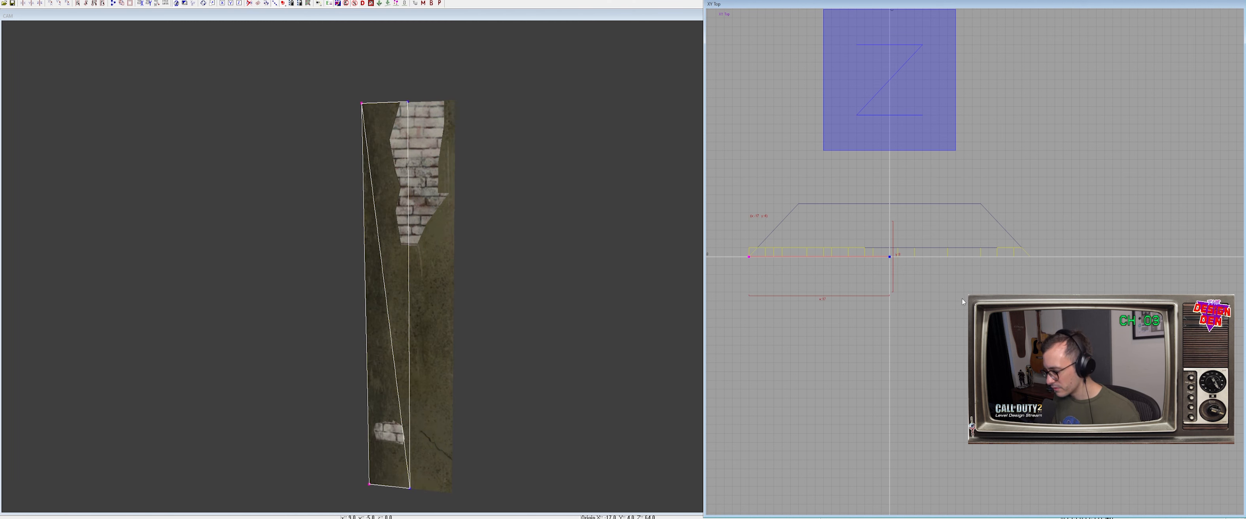
pyautogui.moveTo(503, 263); pyautogui.dragTo(550, 263, button='right')
pyautogui.press('v')
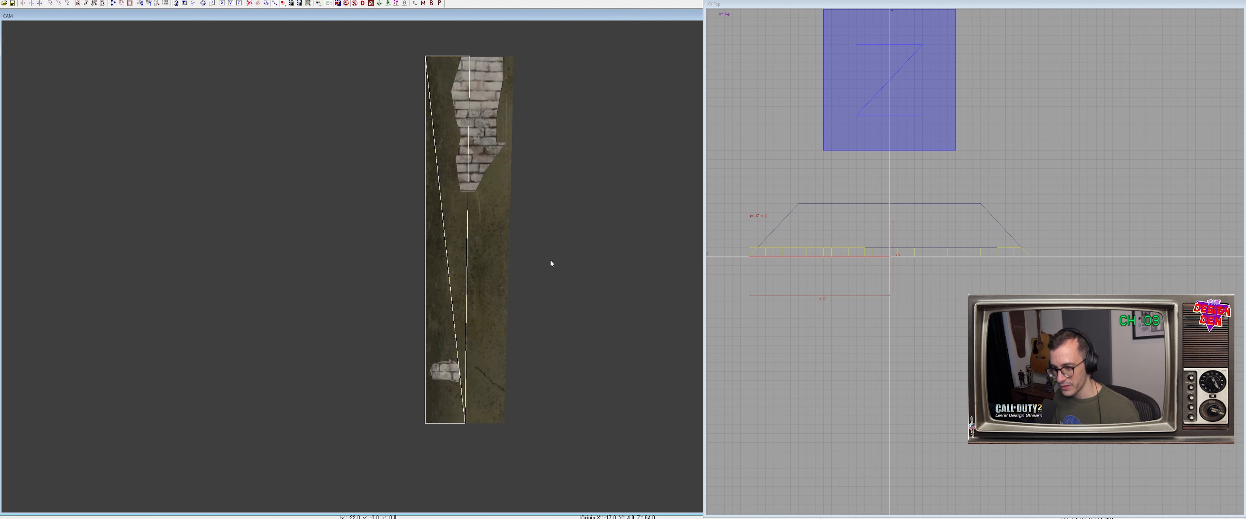
pyautogui.press('ctrl+shift+KP_Add')
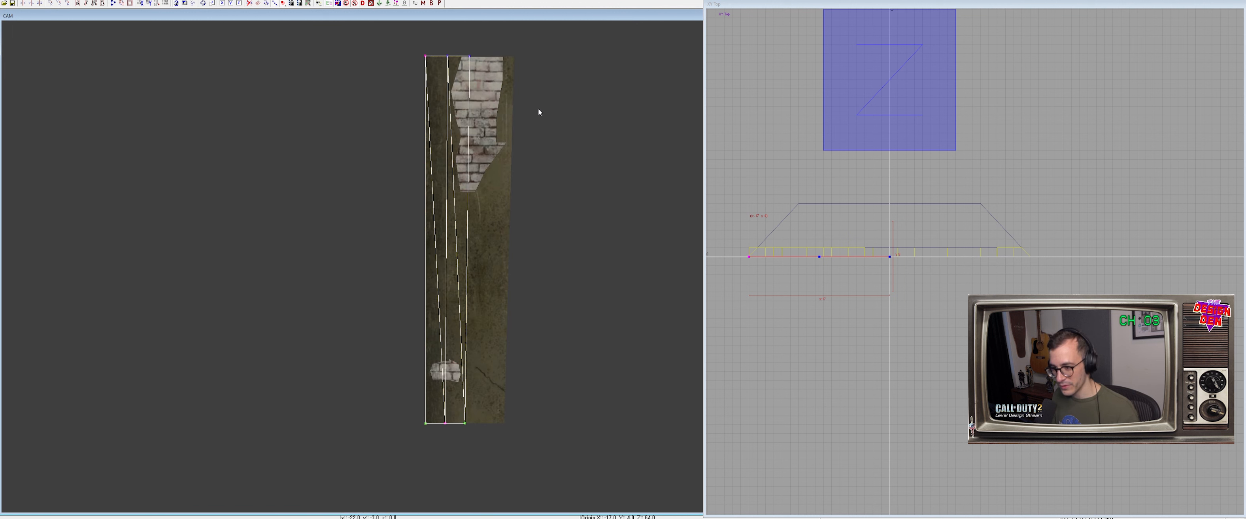
pyautogui.moveTo(534, 114); pyautogui.dragTo(532, 122, button='right')
pyautogui.moveTo(532, 175); pyautogui.dragTo(531, 172, button='right')
pyautogui.hotkey('ctrl', 'z')
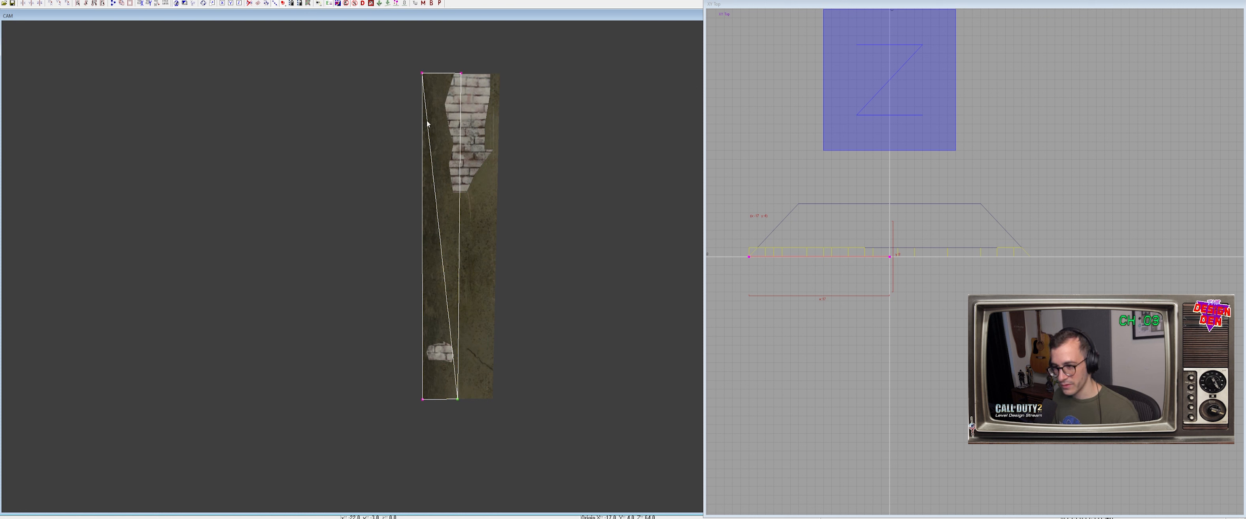
# Insert a middle column of points into the strip and divide it with a horizontal row
pyautogui.press('ctrl+shift+KP_Add')
pyautogui.moveTo(429, 60); pyautogui.dragTo(447, 411)
pyautogui.moveTo(447, 62); pyautogui.dragTo(534, 408)
pyautogui.press('ctrl+KP_Add')
pyautogui.moveTo(401, 213); pyautogui.dragTo(510, 288)
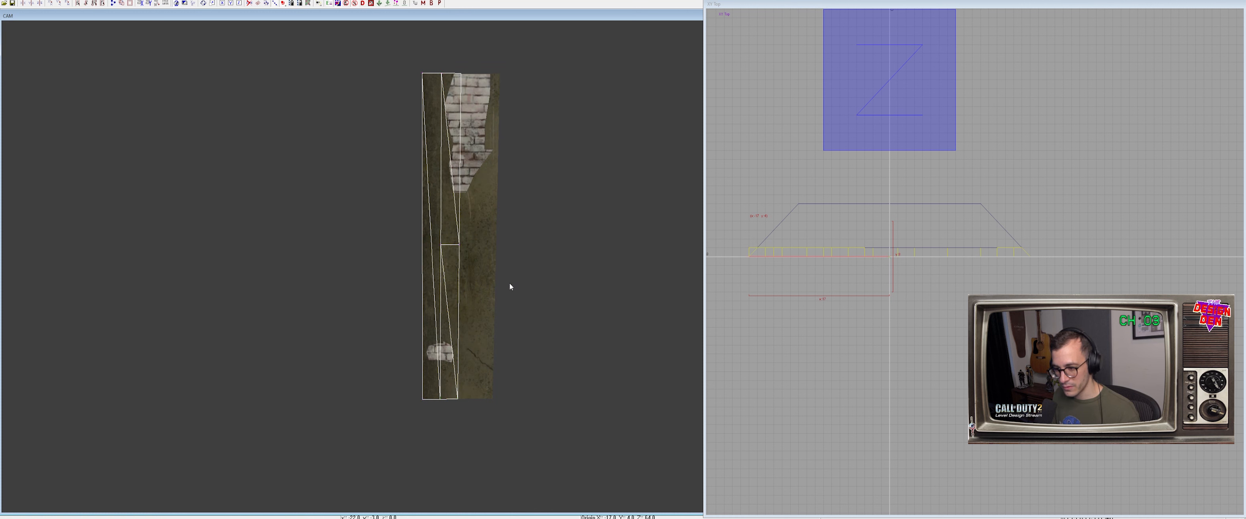
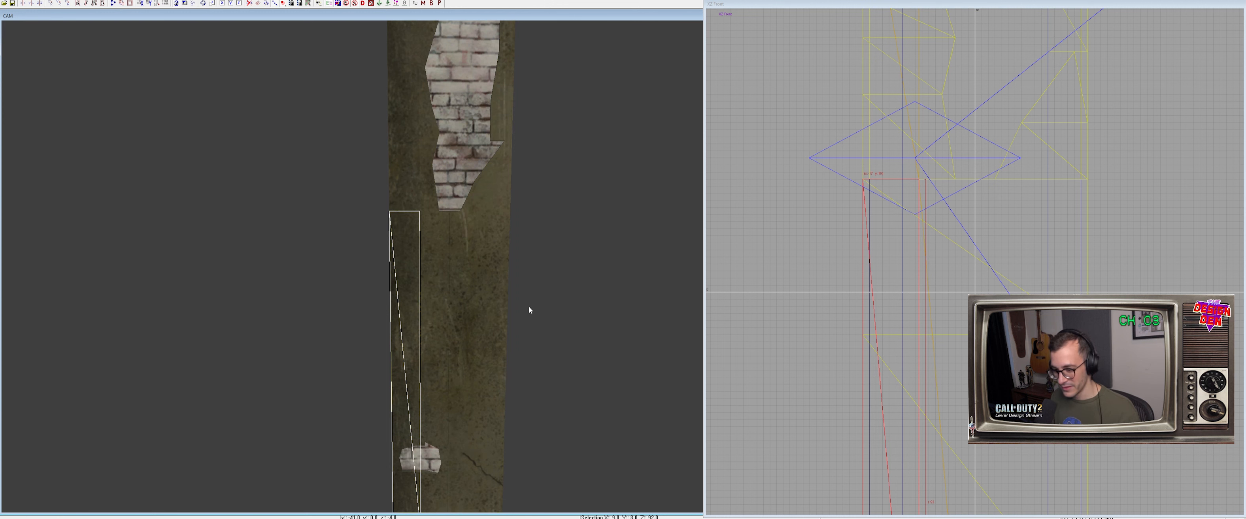
# Isolate the lower shading strips with the plaster behind them and pick the inner strip's edit points
pyautogui.keyDown('shift'); pyautogui.click(419, 270); pyautogui.keyUp('shift')
pyautogui.keyDown('shift'); pyautogui.click(421, 267); pyautogui.keyUp('shift')
pyautogui.hotkey('alt', 'h')
pyautogui.press('Escape')
pyautogui.keyDown('shift'); pyautogui.click(419, 400); pyautogui.keyUp('shift')
pyautogui.scroll(-4, 962, 218)
pyautogui.moveTo(987, 200); pyautogui.dragTo(987, 124, button='right')
pyautogui.press('v')
pyautogui.moveTo(965, 132); pyautogui.dragTo(1044, 471)
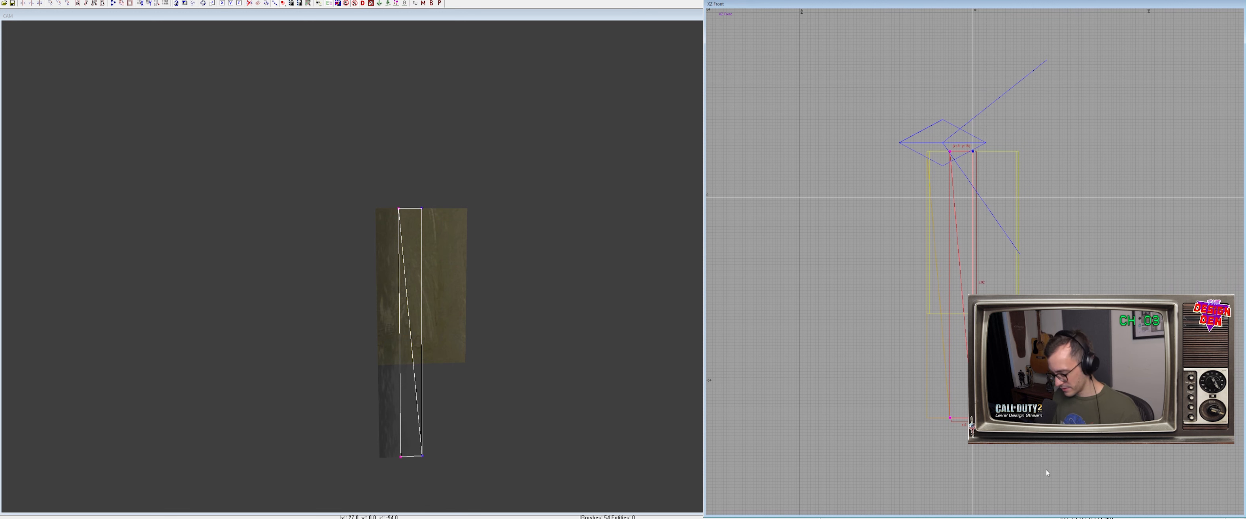
# Isolate the inner shading strip alone to examine its fade, and unhide the rest of the panel
pyautogui.keyDown('ctrl'); pyautogui.moveTo(564, 369); pyautogui.dragTo(560, 387, button='right'); pyautogui.keyUp('ctrl')
pyautogui.scroll(2, 559, 387)
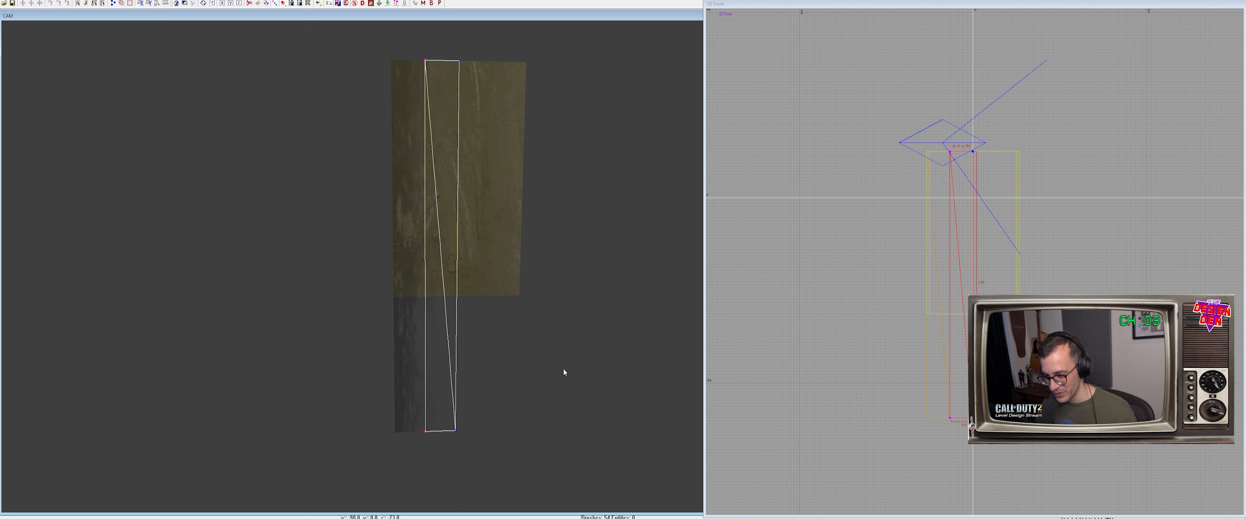
pyautogui.hotkey('alt', 'h')
pyautogui.press('Escape')
pyautogui.keyDown('shift'); pyautogui.click(441, 315); pyautogui.keyUp('shift')
pyautogui.scroll(-1, 442, 311)
pyautogui.press('v')
pyautogui.moveTo(434, 69); pyautogui.dragTo(516, 429)
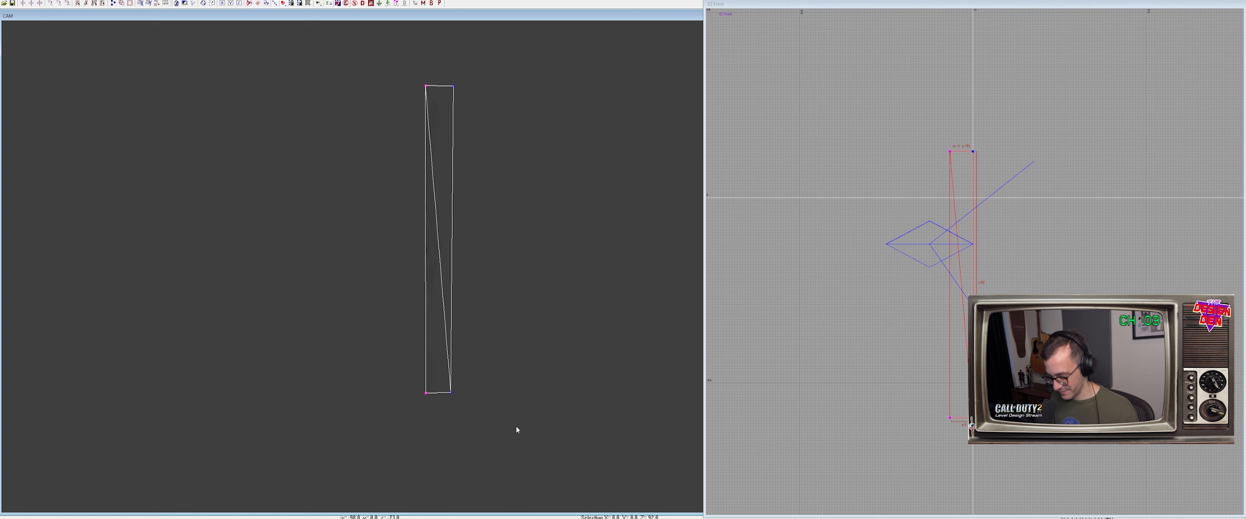
pyautogui.press('Escape')
pyautogui.press('Escape')
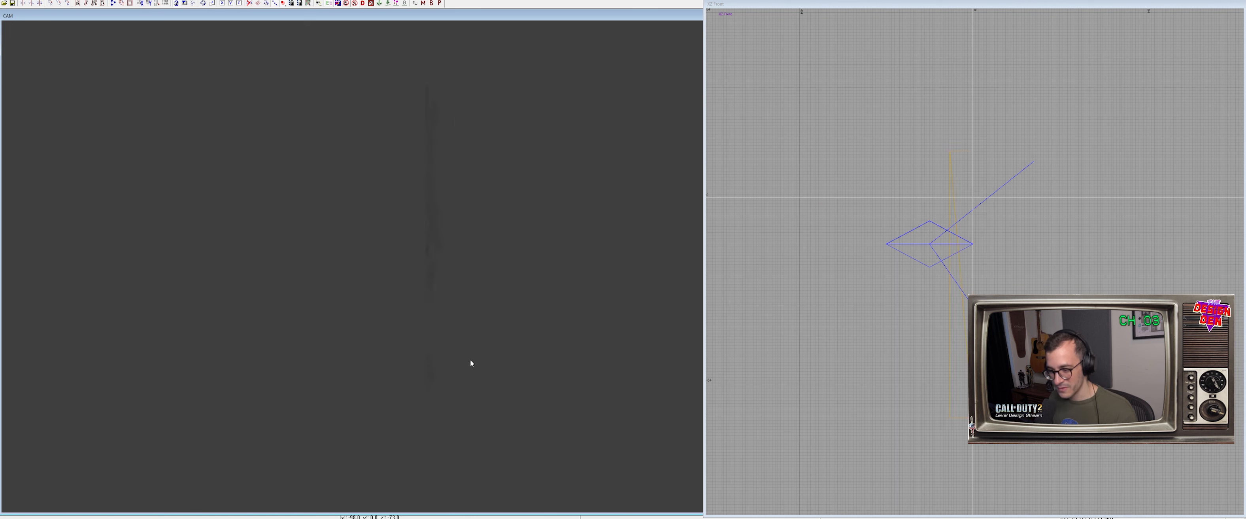
pyautogui.keyDown('shift'); pyautogui.click(434, 331); pyautogui.keyUp('shift')
pyautogui.hotkey('shift', 'h')
pyautogui.keyDown('ctrl'); pyautogui.moveTo(448, 332); pyautogui.dragTo(485, 262, button='right'); pyautogui.keyUp('ctrl')
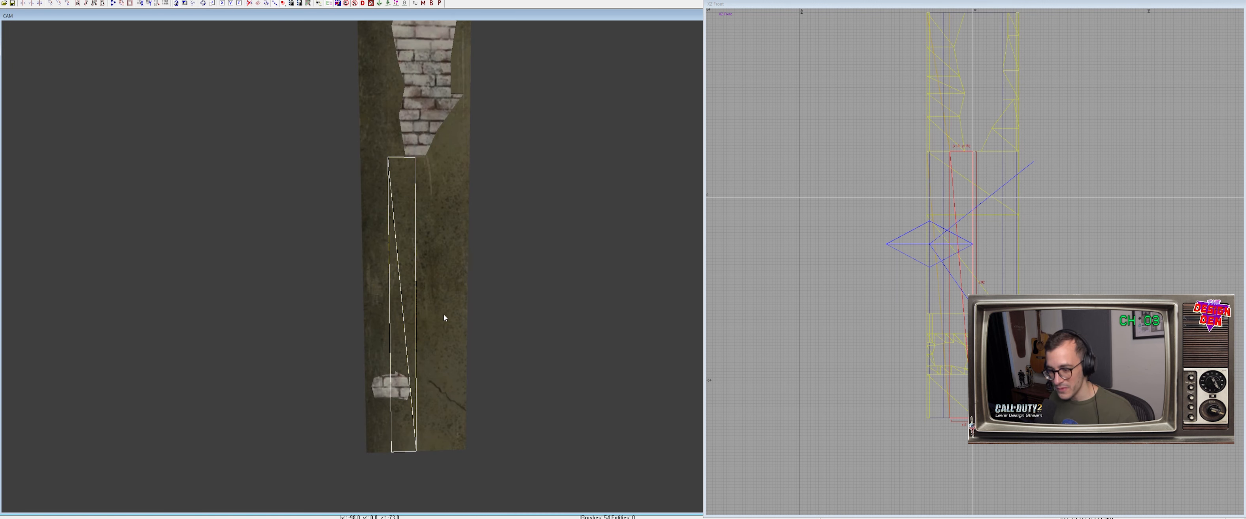
# Isolate the shading strip on the panel's left edge together with the lower plaster pieces
pyautogui.keyDown('shift'); pyautogui.click(365, 305); pyautogui.keyUp('shift')
pyautogui.press('Escape')
pyautogui.moveTo(427, 315)
pyautogui.mouseDown(button='right')
pyautogui.moveTo(416, 339)
pyautogui.moveTo(414, 302)
pyautogui.mouseUp(button='right')
pyautogui.keyDown('shift'); pyautogui.click(414, 299); pyautogui.keyUp('shift')
pyautogui.keyDown('shift'); pyautogui.click(400, 278); pyautogui.keyUp('shift')
pyautogui.keyDown('shift'); pyautogui.click(436, 288); pyautogui.keyUp('shift')
pyautogui.keyDown('shift'); pyautogui.click(467, 275); pyautogui.keyUp('shift')
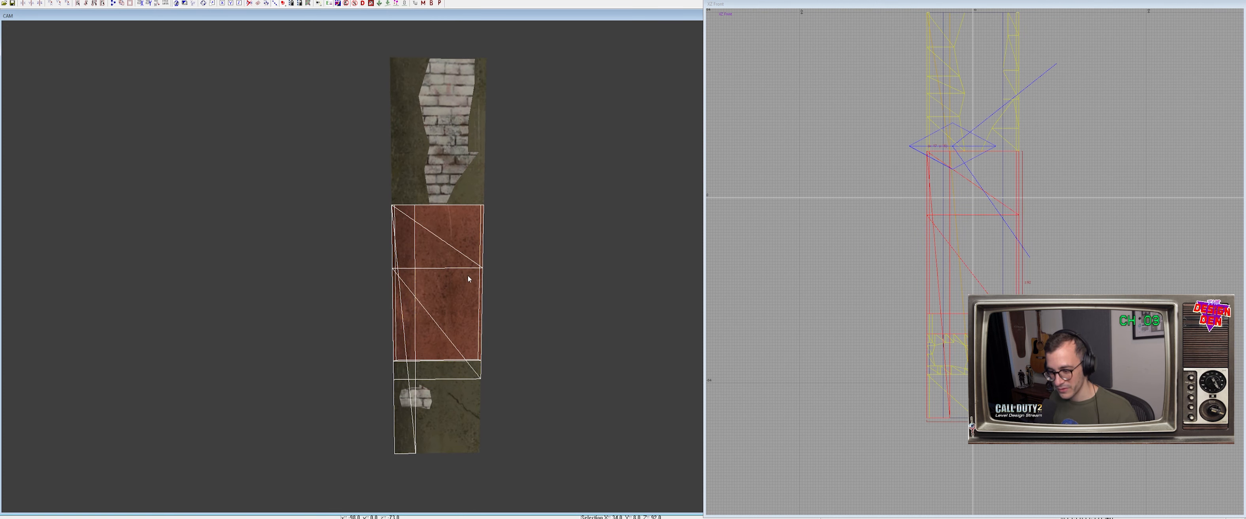
pyautogui.hotkey('alt', 'h')
# Duplicate the left shading strip and move the copy to the panel's right edge
pyautogui.press('Escape')
pyautogui.keyDown('shift'); pyautogui.click(403, 421); pyautogui.keyUp('shift')
pyautogui.press('4')
pyautogui.press('space')
pyautogui.moveTo(882, 246); pyautogui.dragTo(863, 244, button='right')
pyautogui.moveTo(955, 250); pyautogui.dragTo(999, 228)
pyautogui.press('1')
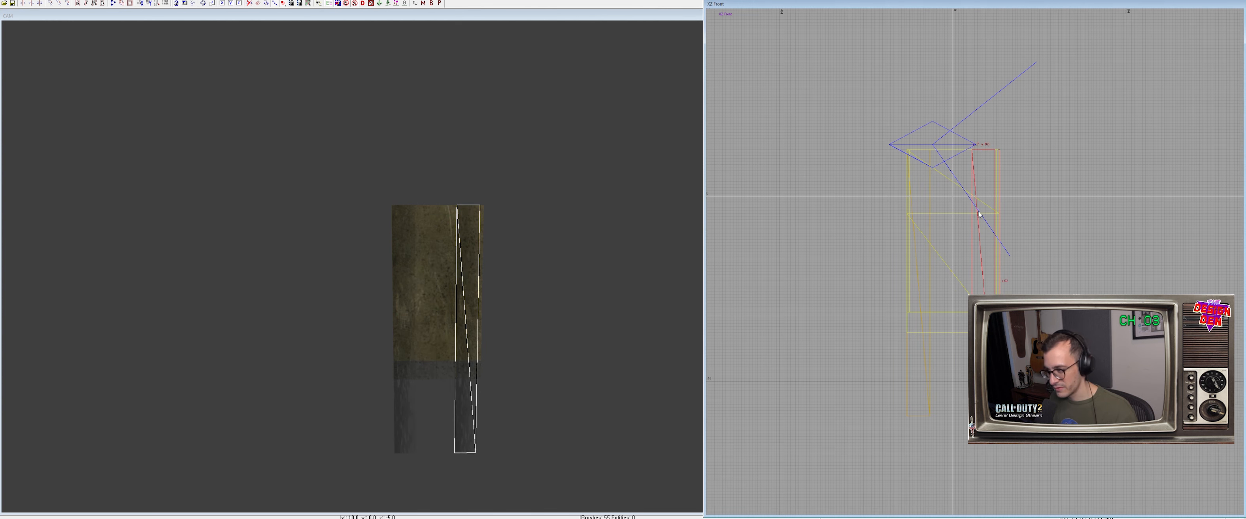
# Rotate the copied shading strip and nudge it flush with the panel's right edge
pyautogui.press('4')
pyautogui.press('r')
pyautogui.moveTo(1026, 219); pyautogui.dragTo(1067, 209)
pyautogui.moveTo(983, 186); pyautogui.dragTo(986, 186)
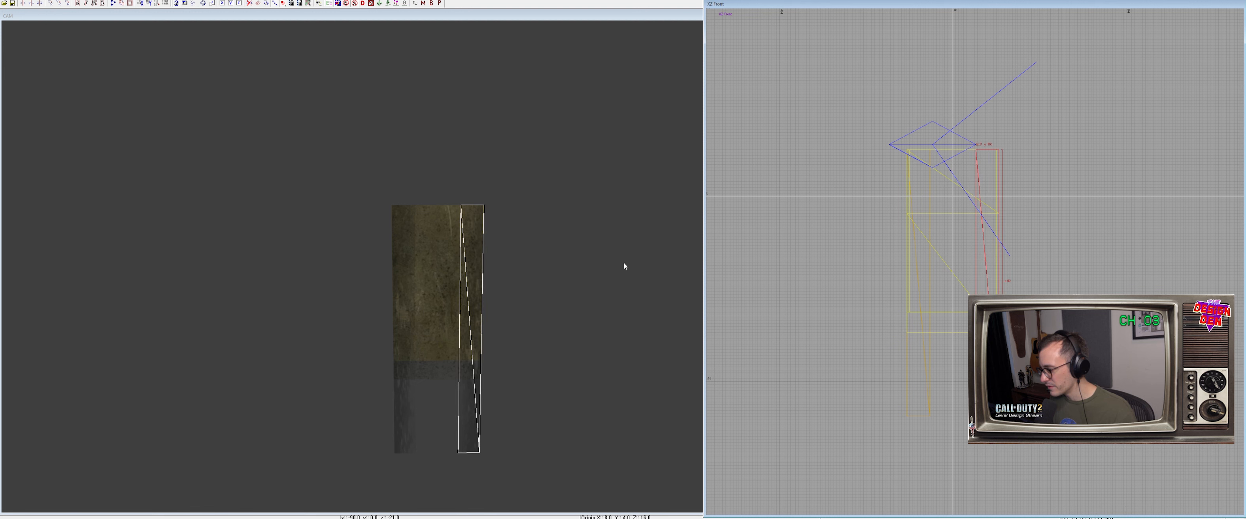
# Unhide the rest of the panel and raise the right strip's top edge to the exposed brick's lower corner
pyautogui.keyDown('ctrl'); pyautogui.moveTo(478, 234); pyautogui.dragTo(482, 230, button='right'); pyautogui.keyUp('ctrl')
pyautogui.hotkey('shift', 'h')
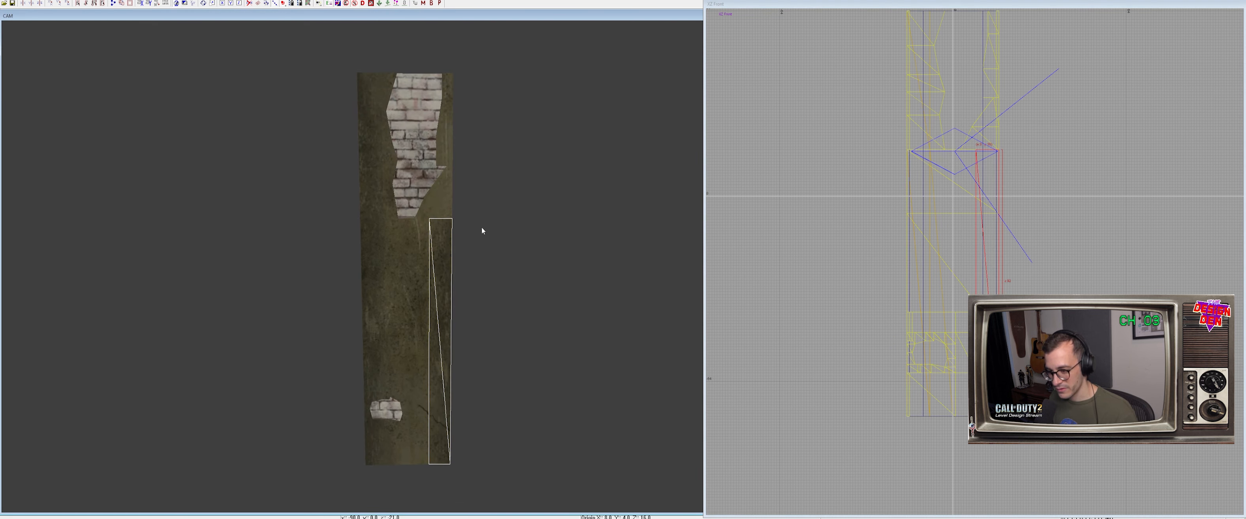
pyautogui.moveTo(972, 202); pyautogui.dragTo(964, 278, button='right')
pyautogui.press('v')
pyautogui.moveTo(1030, 244); pyautogui.dragTo(1030, 272, button='right')
pyautogui.scroll(2, 985, 248)
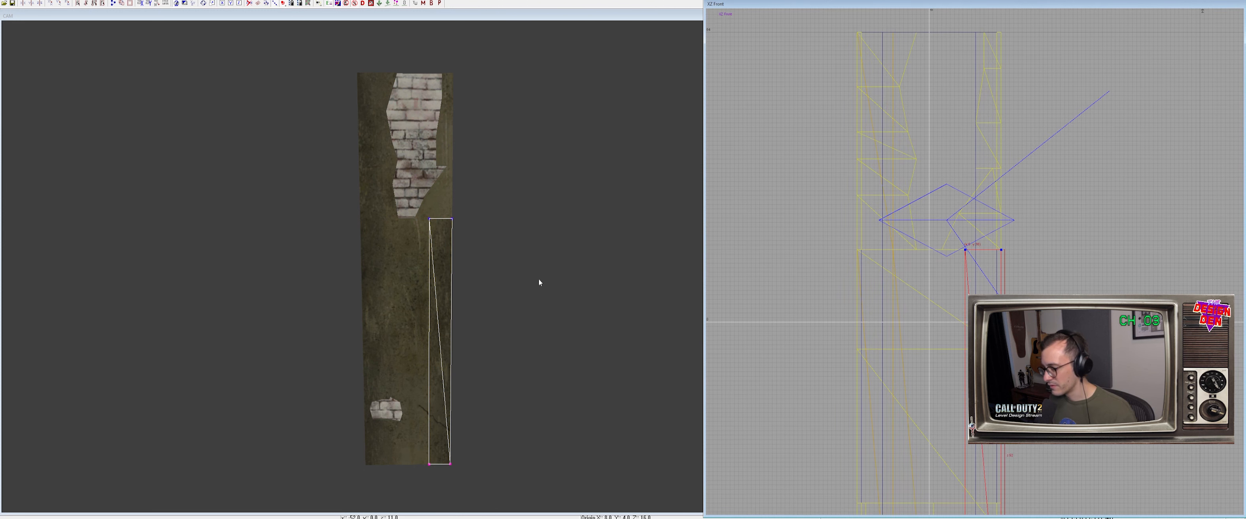
pyautogui.scroll(3, 630, 282)
pyautogui.moveTo(977, 236); pyautogui.dragTo(977, 191)
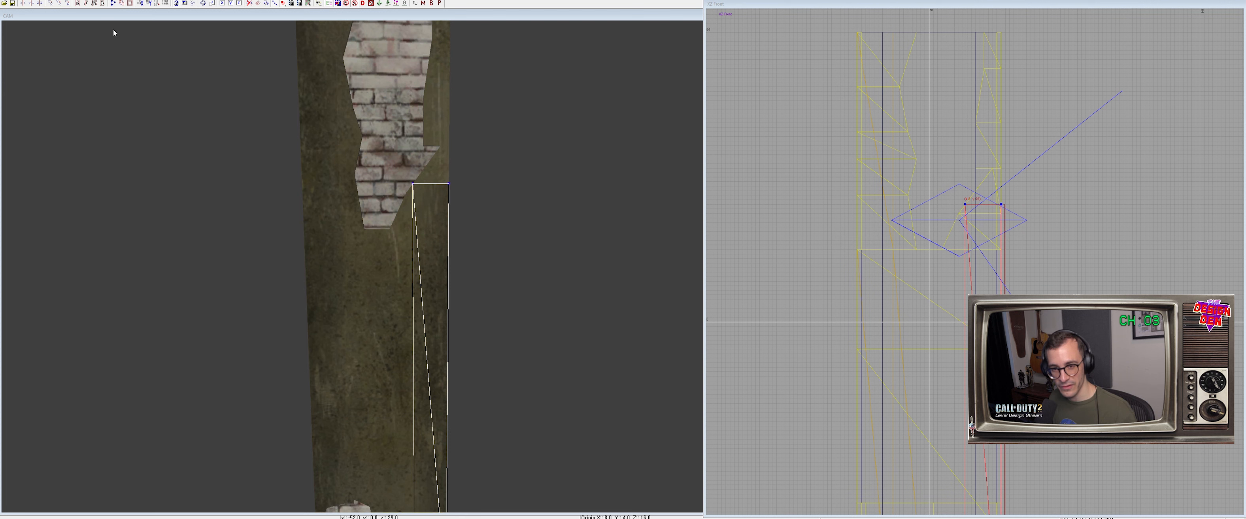
# Divide the right shading strip with a row of points at about mid-height and deselect it
pyautogui.moveTo(125, 84); pyautogui.dragTo(97, 150, button='right')
pyautogui.moveTo(411, 181); pyautogui.dragTo(467, 388)
pyautogui.hotkey('shift', 'x')
pyautogui.scroll(1, 378, 409)
pyautogui.moveTo(356, 276); pyautogui.dragTo(482, 343)
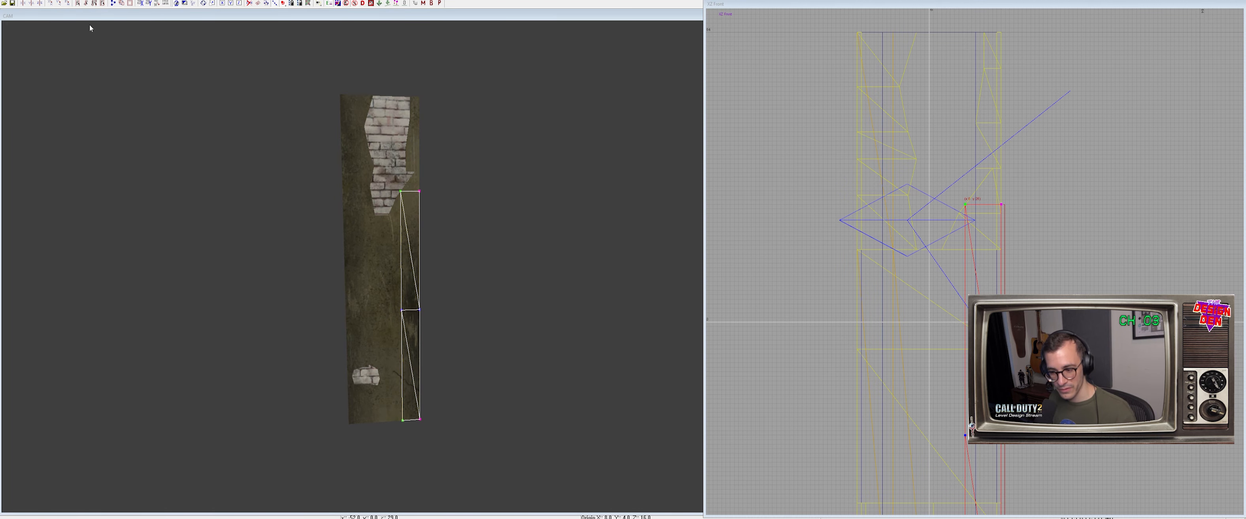
pyautogui.moveTo(412, 189); pyautogui.dragTo(415, 185, button='right')
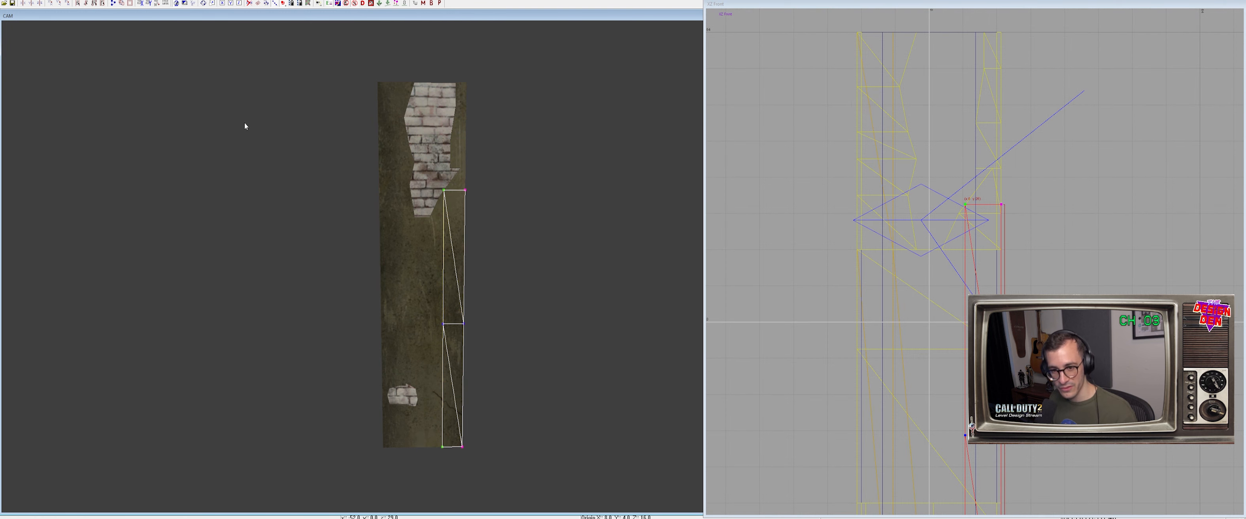
pyautogui.scroll(-1, 245, 123)
pyautogui.click(125, 5)
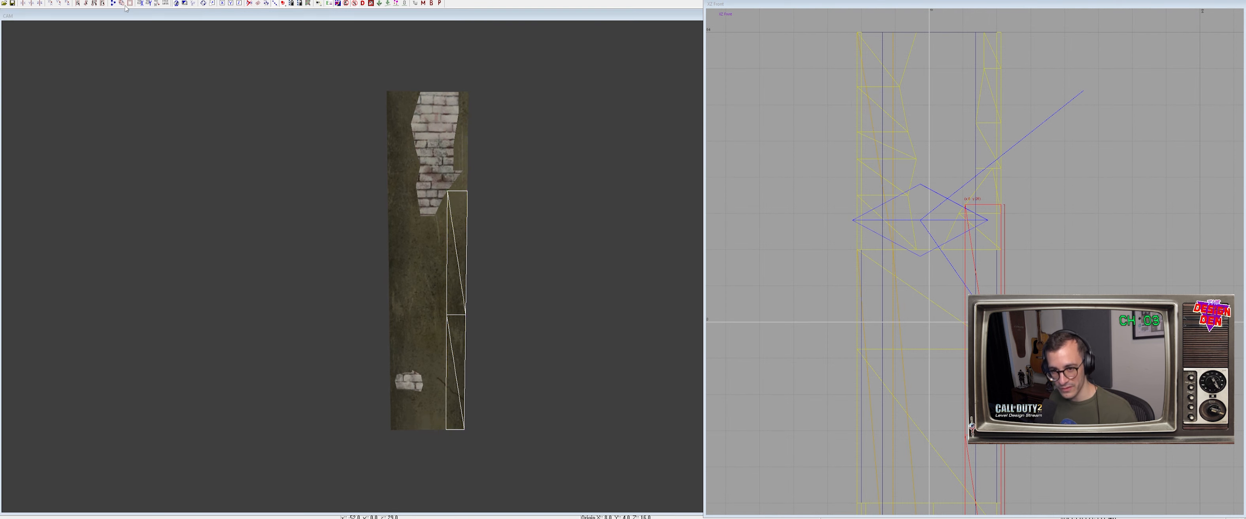
pyautogui.moveTo(310, 156); pyautogui.dragTo(312, 170, button='right')
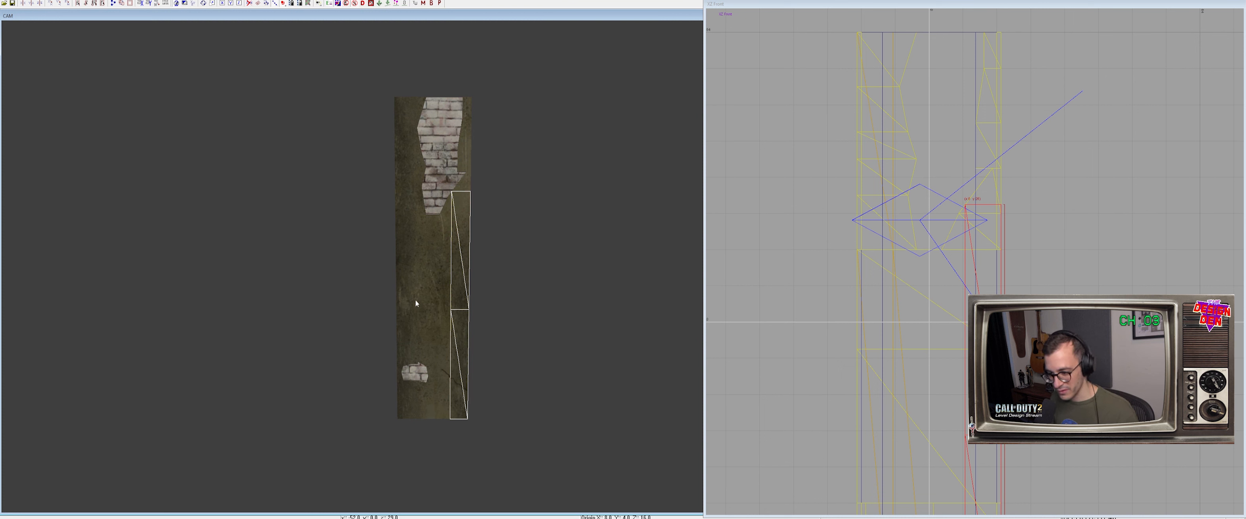
pyautogui.press('Escape')
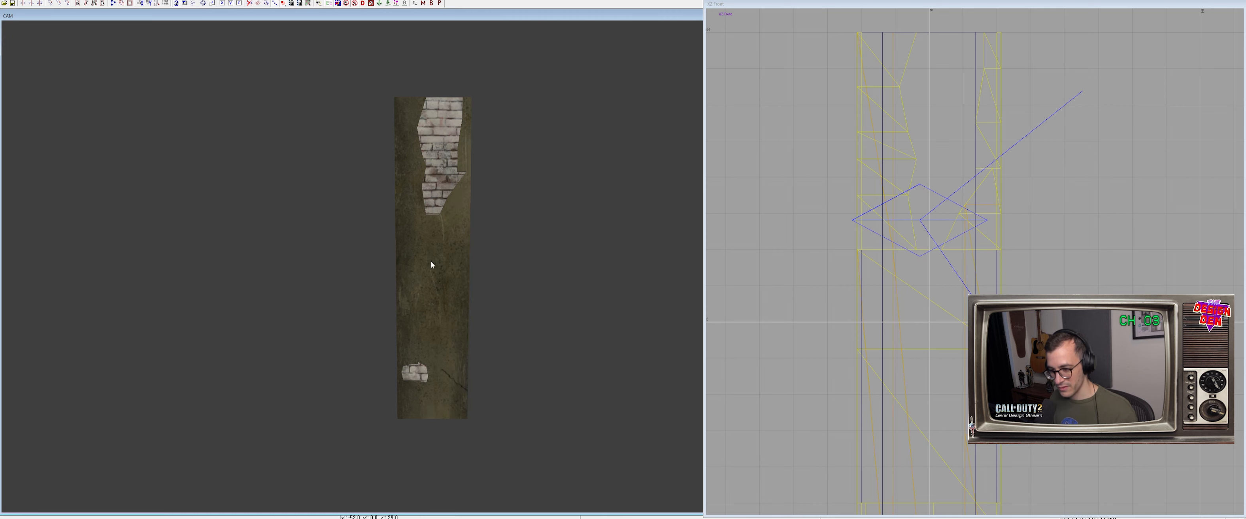
pyautogui.scroll(-1, 428, 266)
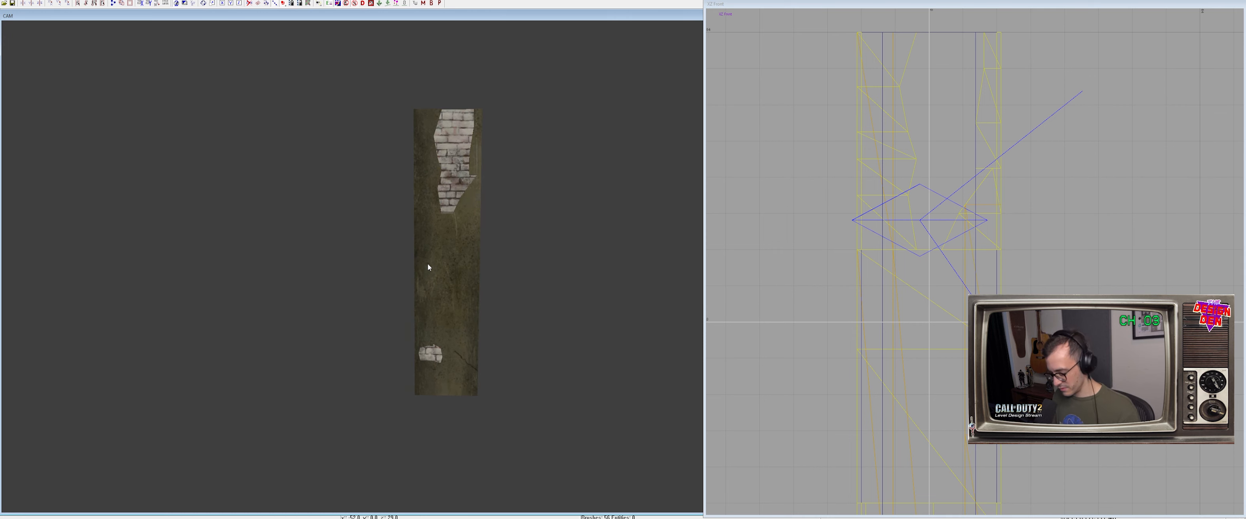
# Leave the corner panel's prefab and unhide the whole building
pyautogui.press('Escape')
pyautogui.moveTo(427, 263)
pyautogui.mouseDown(button='right')
pyautogui.moveTo(431, 251)
pyautogui.moveTo(428, 285)
pyautogui.moveTo(442, 271)
pyautogui.mouseUp(button='right')
pyautogui.hotkey('shift', 'h')
# Isolate the long top shading strip together with the plaster panels beneath it
pyautogui.keyDown('shift'); pyautogui.click(519, 160); pyautogui.keyUp('shift')
pyautogui.moveTo(519, 161)
pyautogui.mouseDown(button='right')
pyautogui.moveTo(522, 109)
pyautogui.moveTo(519, 300)
pyautogui.mouseUp(button='right')
pyautogui.keyDown('shift'); pyautogui.click(520, 280); pyautogui.keyUp('shift')
pyautogui.keyDown('shift'); pyautogui.click(290, 261); pyautogui.keyUp('shift')
pyautogui.hotkey('alt', 'h')
# Examine how the long top shading strip lines up with the plaster panels beneath it
pyautogui.moveTo(297, 260); pyautogui.dragTo(364, 247, button='right')
pyautogui.press('Escape')
pyautogui.keyDown('shift'); pyautogui.click(372, 215); pyautogui.keyUp('shift')
pyautogui.scroll(-6, 870, 256)
pyautogui.moveTo(911, 223); pyautogui.dragTo(911, 286, button='right')
pyautogui.scroll(3, 911, 223)
pyautogui.press('Escape')
pyautogui.keyDown('shift'); pyautogui.click(358, 205); pyautogui.keyUp('shift')
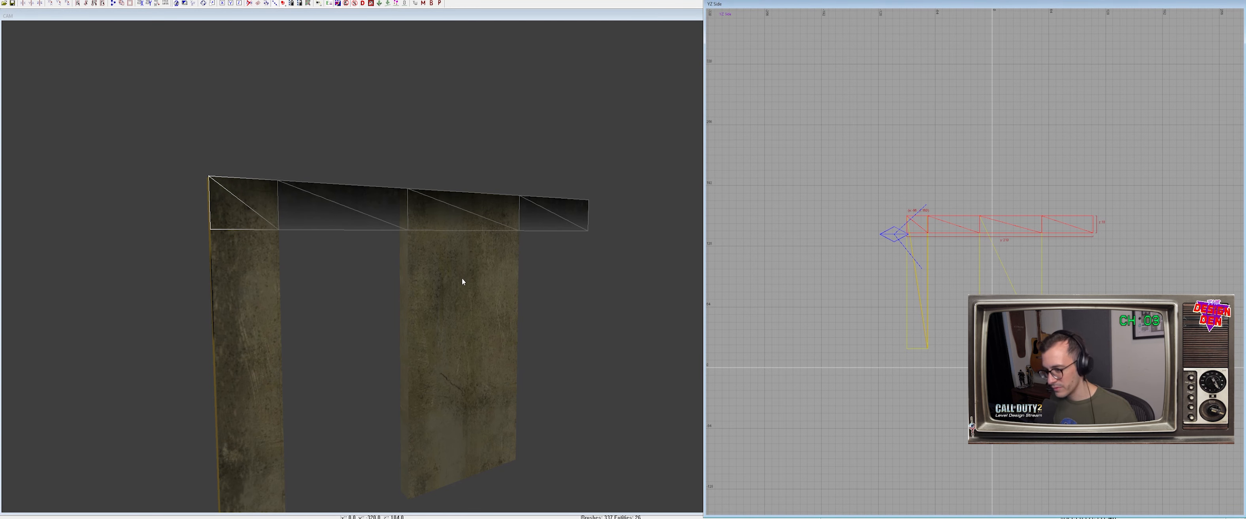
# Duplicate the patch on the middle plaster panel and resize it into one undivided strip spanning the full row above the openings
pyautogui.press('Escape')
pyautogui.keyDown('shift'); pyautogui.click(497, 292); pyautogui.keyUp('shift')
pyautogui.keyDown('shift'); pyautogui.click(406, 277); pyautogui.keyUp('shift')
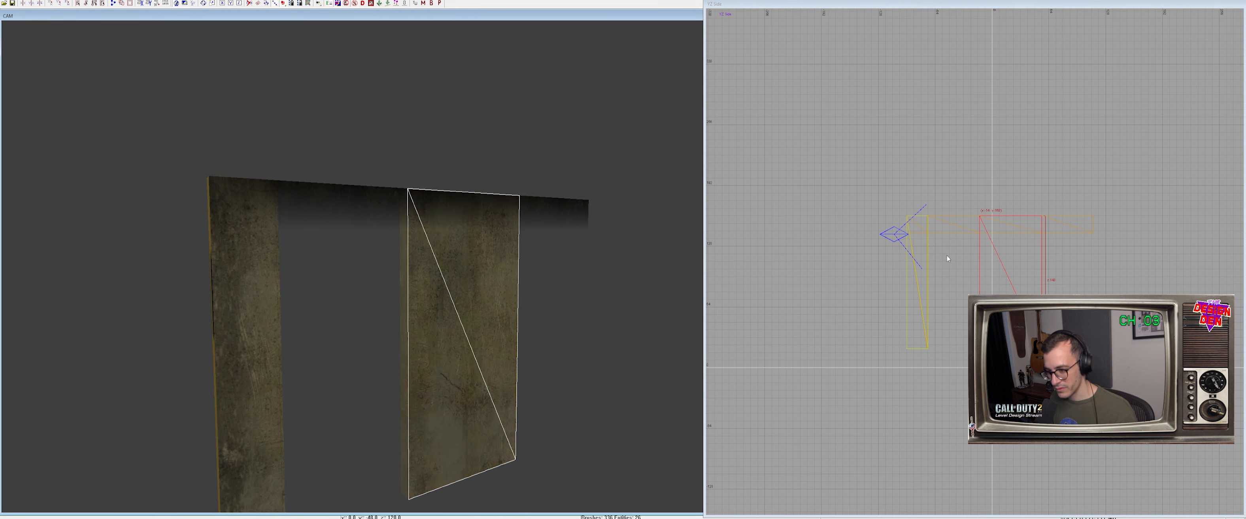
pyautogui.press('space')
pyautogui.moveTo(1012, 271)
pyautogui.mouseDown()
pyautogui.moveTo(933, 266)
pyautogui.moveTo(911, 242)
pyautogui.moveTo(1163, 242)
pyautogui.mouseUp()
pyautogui.scroll(2, 921, 248)
pyautogui.moveTo(1071, 457); pyautogui.dragTo(1065, 285)
pyautogui.press('v')
pyautogui.moveTo(814, 144); pyautogui.dragTo(1187, 193)
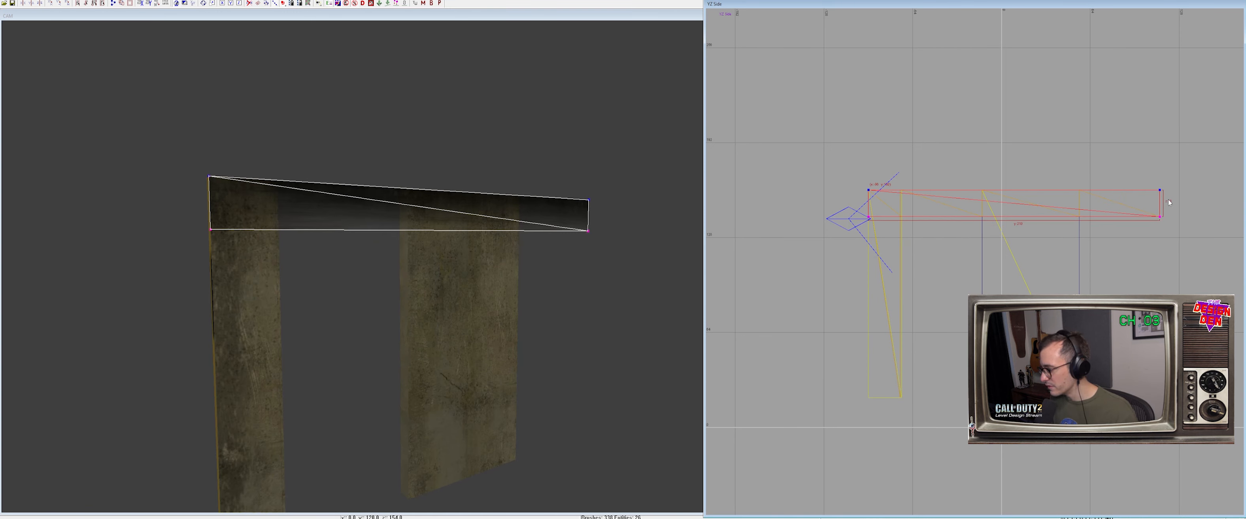
# Add a column of points to the new strip and align it with the middle panel's left edge
pyautogui.hotkey('shift', 'x')
pyautogui.moveTo(992, 180); pyautogui.dragTo(981, 217, button='right')
pyautogui.scroll(4, 981, 218)
pyautogui.moveTo(1051, 209); pyautogui.dragTo(975, 209)
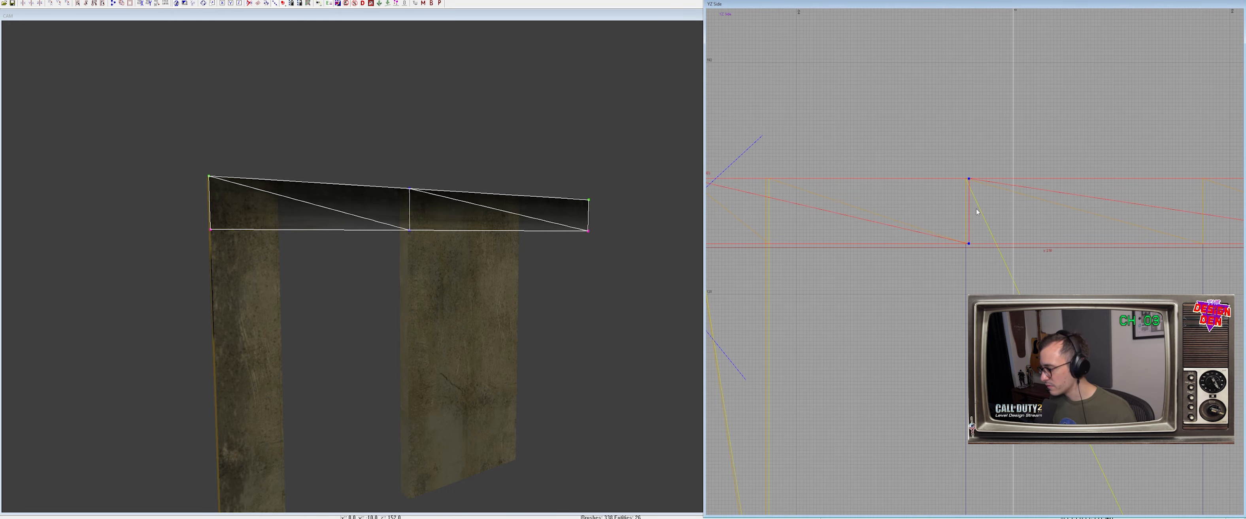
# Insert another column of points in the strip and align it with the middle panel's right edge
pyautogui.scroll(-4, 973, 212)
pyautogui.moveTo(921, 183); pyautogui.dragTo(1200, 250)
pyautogui.hotkey('shift', 'x')
pyautogui.moveTo(1025, 182); pyautogui.dragTo(1081, 279)
pyautogui.scroll(4, 1081, 241)
pyautogui.moveTo(1120, 233); pyautogui.dragTo(1139, 229)
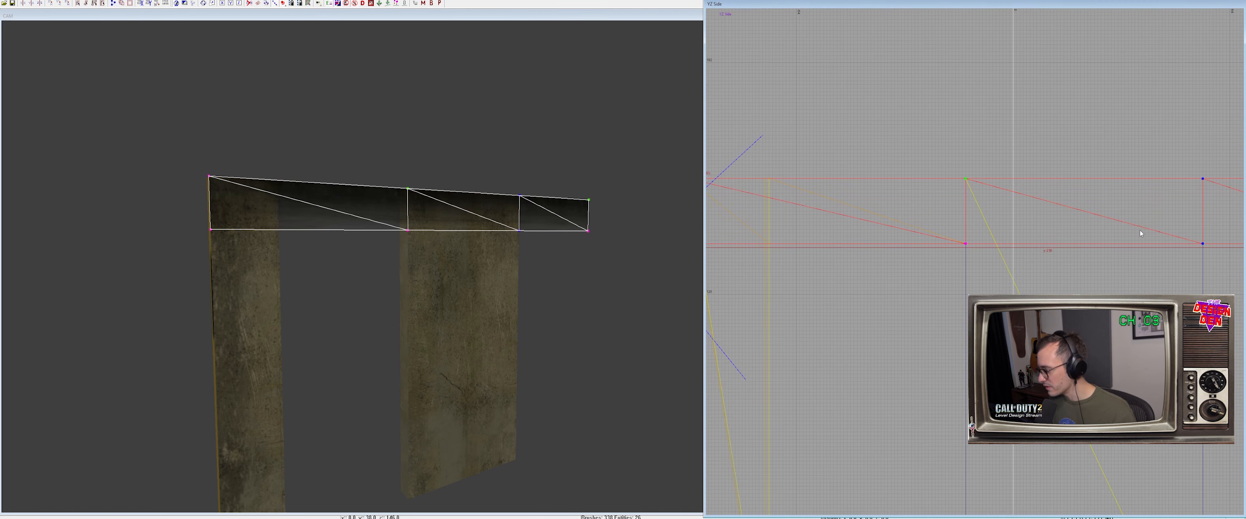
# Insert a third column of points and align it with the inner edge of the narrow left panel
pyautogui.moveTo(953, 238); pyautogui.dragTo(1103, 205, button='right')
pyautogui.moveTo(770, 97); pyautogui.dragTo(1171, 165)
pyautogui.hotkey('shift', 'x')
pyautogui.moveTo(898, 103); pyautogui.dragTo(1011, 225)
pyautogui.moveTo(996, 221); pyautogui.dragTo(938, 220)
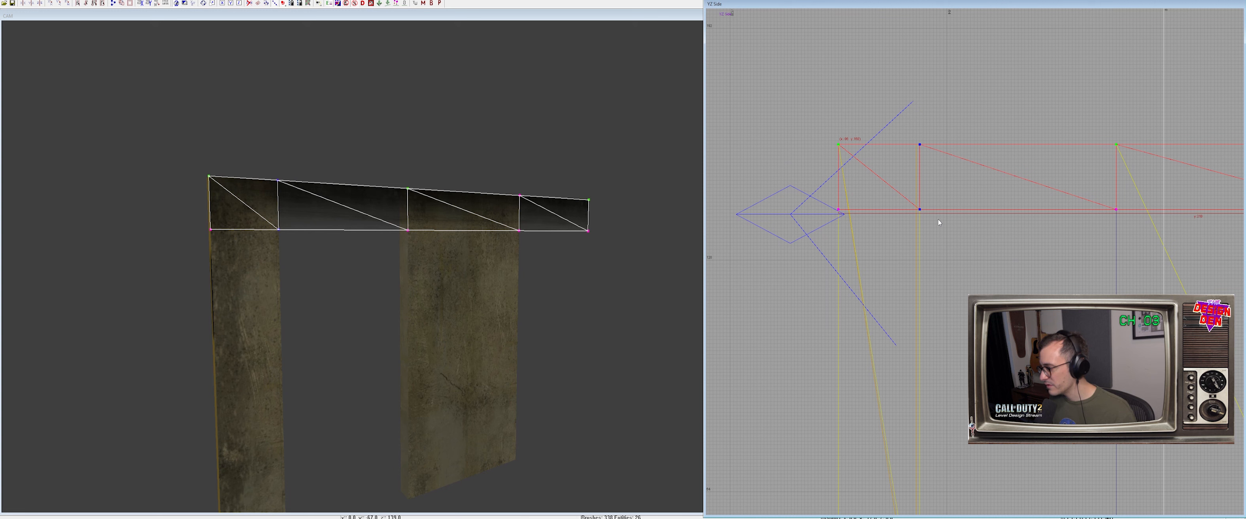
# Delete the overlapping old strip and duplicate the newly divided one
pyautogui.moveTo(427, 277)
pyautogui.mouseDown(button='right')
pyautogui.moveTo(427, 222)
pyautogui.moveTo(407, 277)
pyautogui.mouseUp(button='right')
pyautogui.keyDown('shift'); pyautogui.click(353, 248); pyautogui.keyUp('shift')
pyautogui.press('BackSpace')
pyautogui.moveTo(352, 249); pyautogui.dragTo(351, 309, button='right')
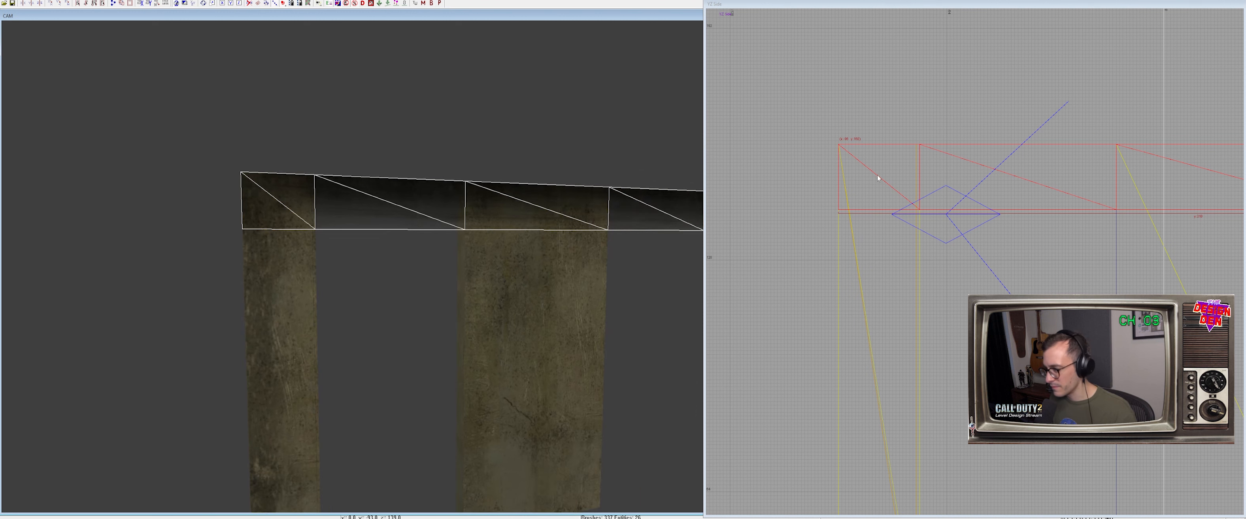
pyautogui.click(863, 166)
pyautogui.press('space')
# Remove the surplus strip above the panels and unhide the whole building
pyautogui.moveTo(537, 223); pyautogui.dragTo(529, 261, button='right')
pyautogui.press('Escape')
pyautogui.keyDown('shift'); pyautogui.click(419, 199); pyautogui.keyUp('shift')
pyautogui.press('BackSpace')
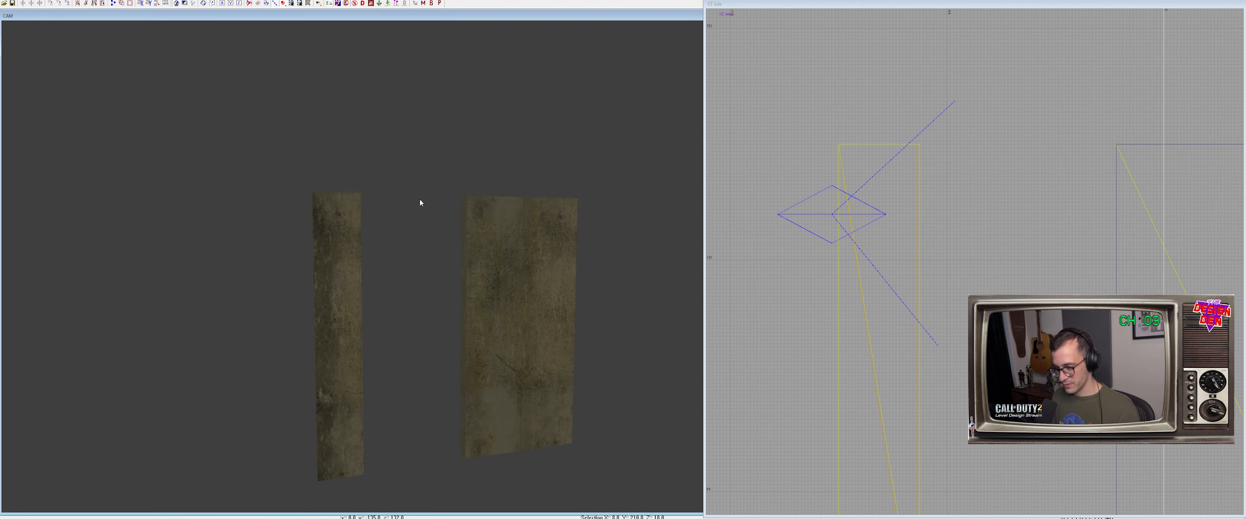
pyautogui.hotkey('shift', 'h')
pyautogui.keyDown('shift'); pyautogui.click(517, 217); pyautogui.keyUp('shift')
pyautogui.press('BackSpace')
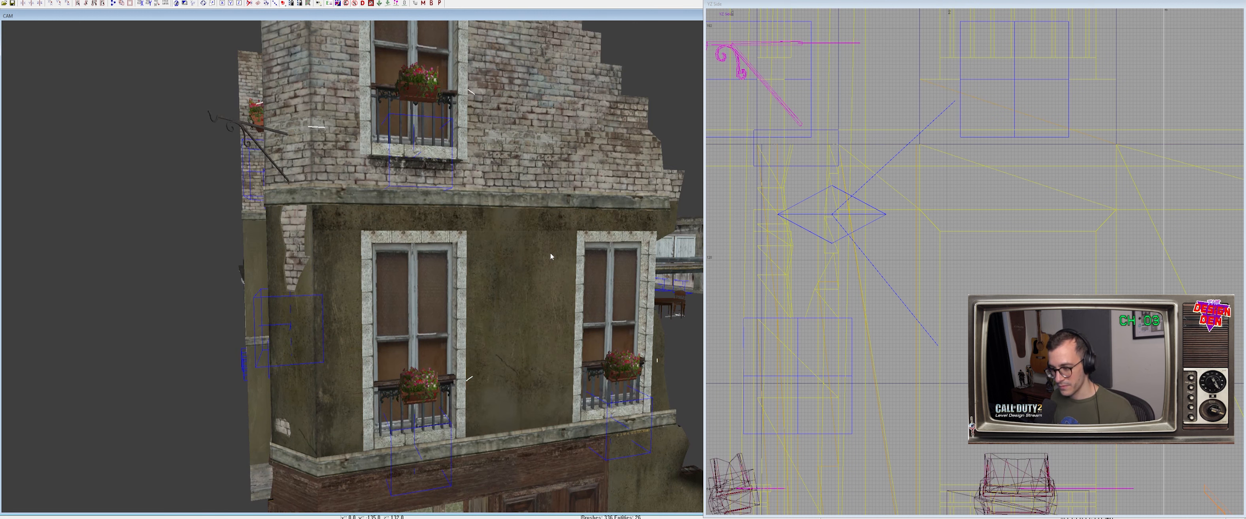
# Isolate the divided strip with the middle plaster panel and move the overlapping dark strip clear above it
pyautogui.keyDown('shift'); pyautogui.click(542, 239); pyautogui.keyUp('shift')
pyautogui.keyDown('shift'); pyautogui.click(548, 218); pyautogui.keyUp('shift')
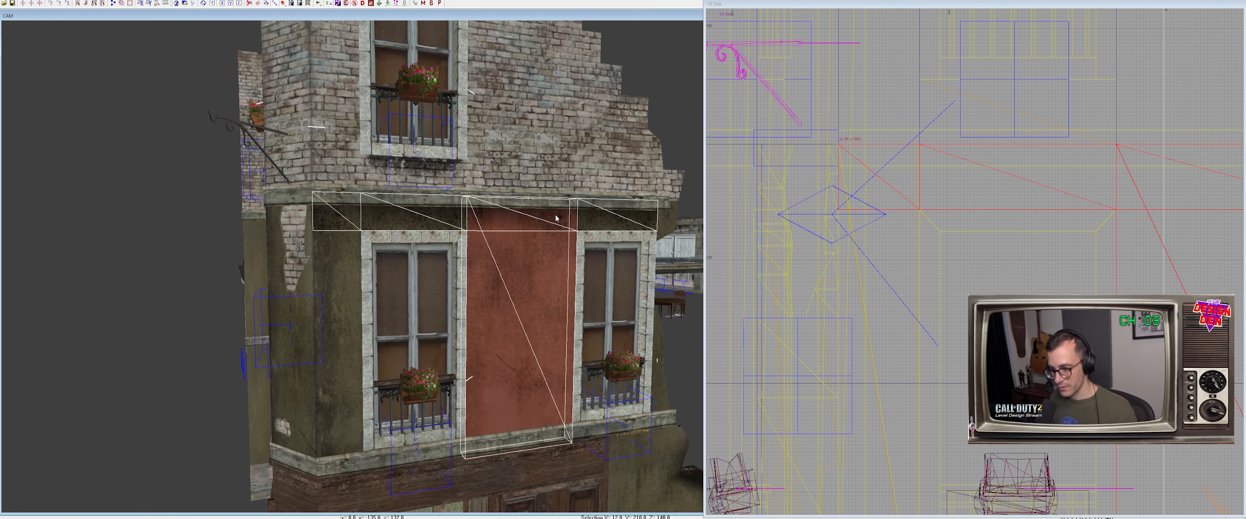
pyautogui.hotkey('alt', 'h')
pyautogui.press('Escape')
pyautogui.moveTo(554, 219); pyautogui.dragTo(560, 205, button='right')
pyautogui.keyDown('shift'); pyautogui.click(391, 215); pyautogui.keyUp('shift')
pyautogui.moveTo(391, 214); pyautogui.dragTo(413, 198)
pyautogui.press('Escape')
pyautogui.keyDown('shift'); pyautogui.click(410, 205); pyautogui.keyUp('shift')
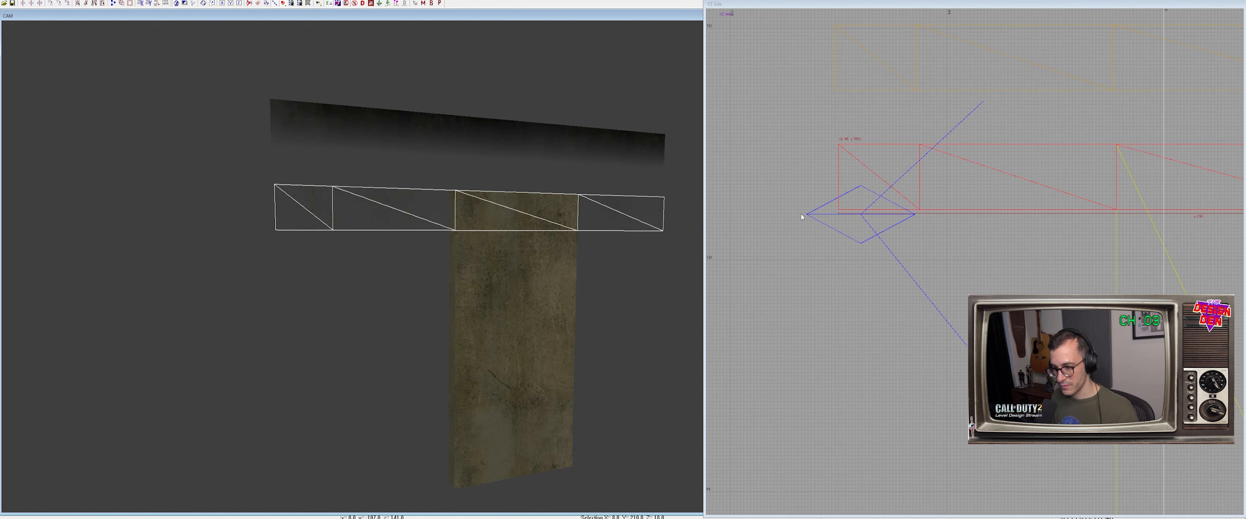
# Fade out the bottom row of points on the divided strip
pyautogui.press('y')
pyautogui.moveTo(532, 261); pyautogui.dragTo(556, 268, button='right')
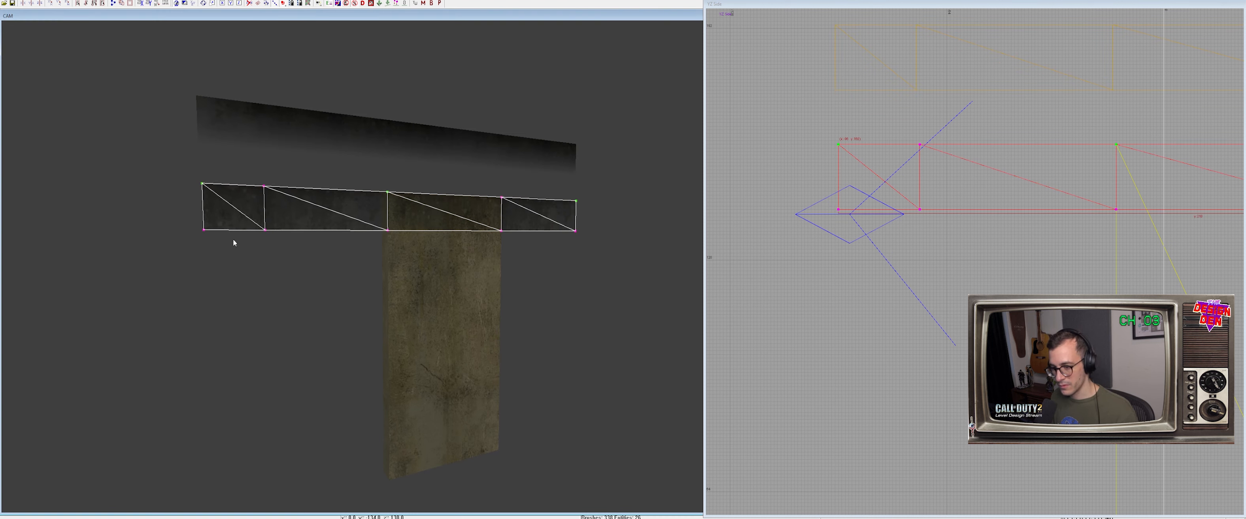
pyautogui.press('v')
pyautogui.moveTo(177, 210); pyautogui.dragTo(656, 274)
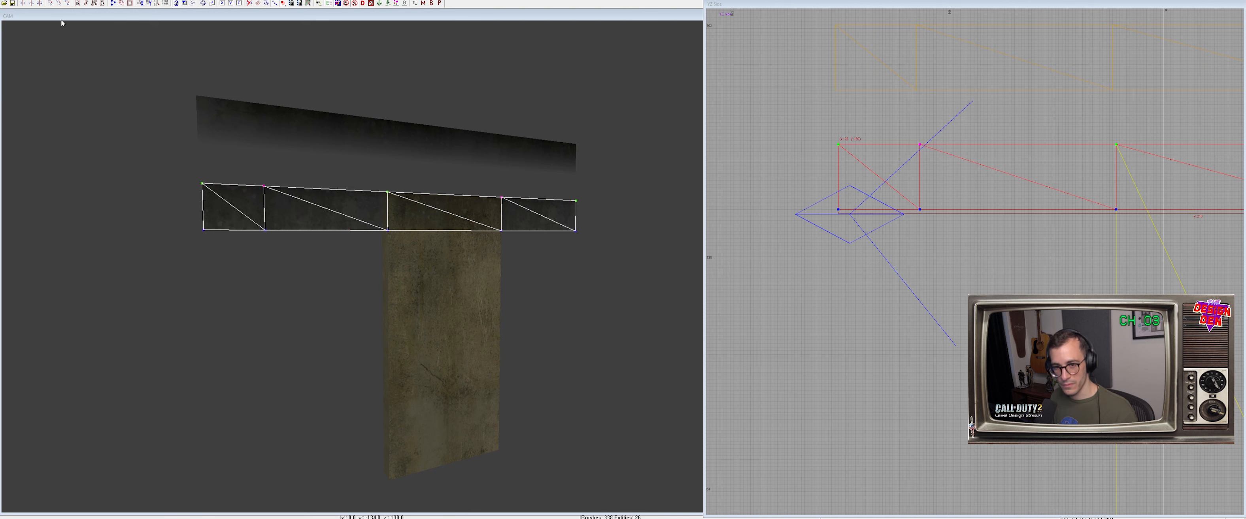
pyautogui.moveTo(57, 20); pyautogui.dragTo(6, 24)
pyautogui.moveTo(251, 154); pyautogui.dragTo(286, 162, button='right')
pyautogui.press('v')
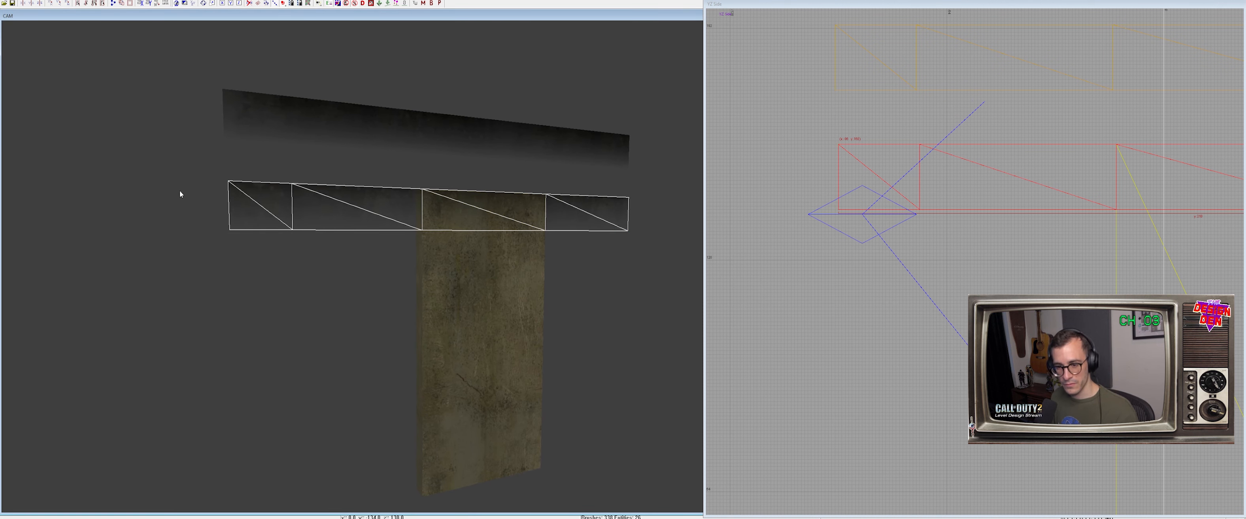
# Set the grid size to 4 and readjust the fade on the strip's bottom row of points
pyautogui.moveTo(219, 206); pyautogui.dragTo(218, 206, button='right')
pyautogui.press('4')
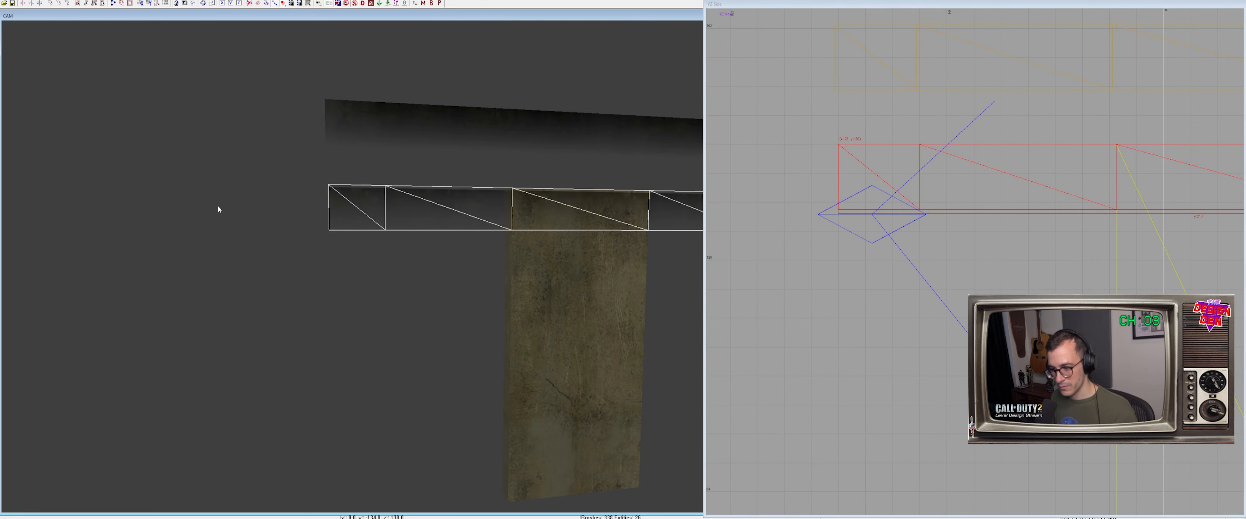
pyautogui.moveTo(218, 206); pyautogui.dragTo(224, 219, button='right')
pyautogui.press('v')
pyautogui.moveTo(212, 209); pyautogui.dragTo(648, 294)
pyautogui.press('y')
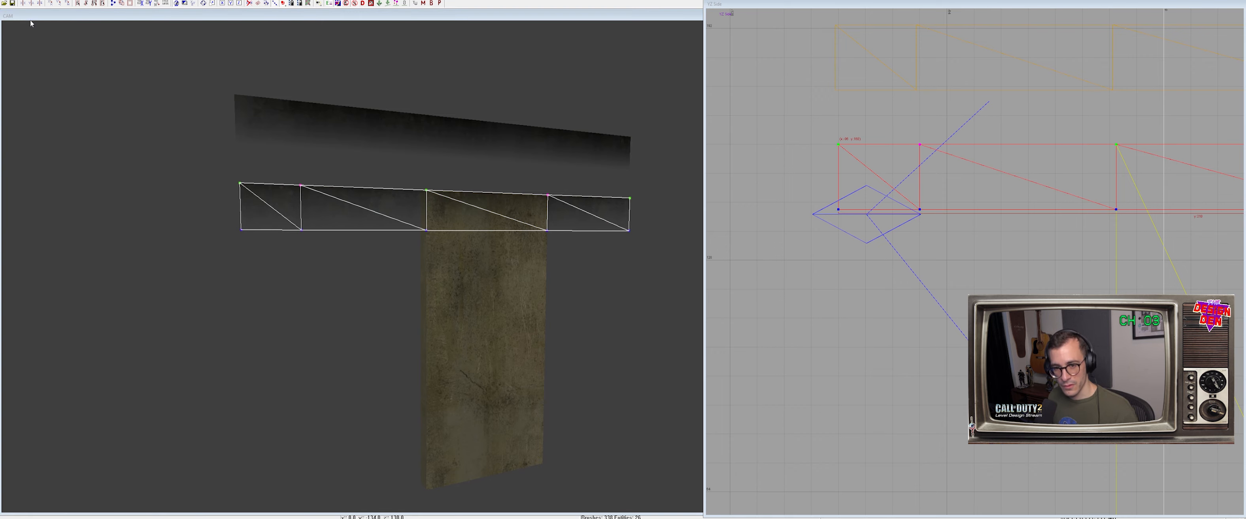
# Unhide the building, isolate the divided strip with the middle plaster panel again and select the strip
pyautogui.moveTo(290, 280); pyautogui.dragTo(376, 215, button='right')
pyautogui.hotkey('shift', 'h')
pyautogui.press('Escape')
pyautogui.keyDown('shift'); pyautogui.click(519, 212); pyautogui.keyUp('shift')
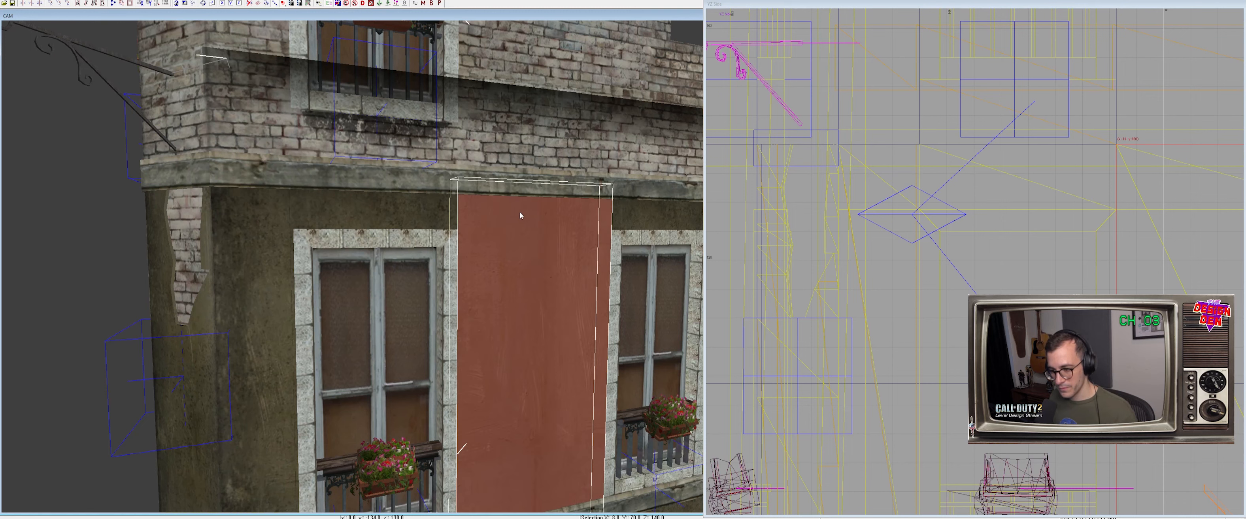
pyautogui.keyDown('shift'); pyautogui.click(565, 243); pyautogui.keyUp('shift')
pyautogui.keyDown('shift'); pyautogui.click(505, 219); pyautogui.keyUp('shift')
pyautogui.keyDown('shift'); pyautogui.click(539, 270); pyautogui.keyUp('shift')
pyautogui.hotkey('alt', 'h')
pyautogui.moveTo(538, 269); pyautogui.dragTo(326, 202, button='right')
pyautogui.press('Escape')
pyautogui.keyDown('shift'); pyautogui.click(326, 201); pyautogui.keyUp('shift')
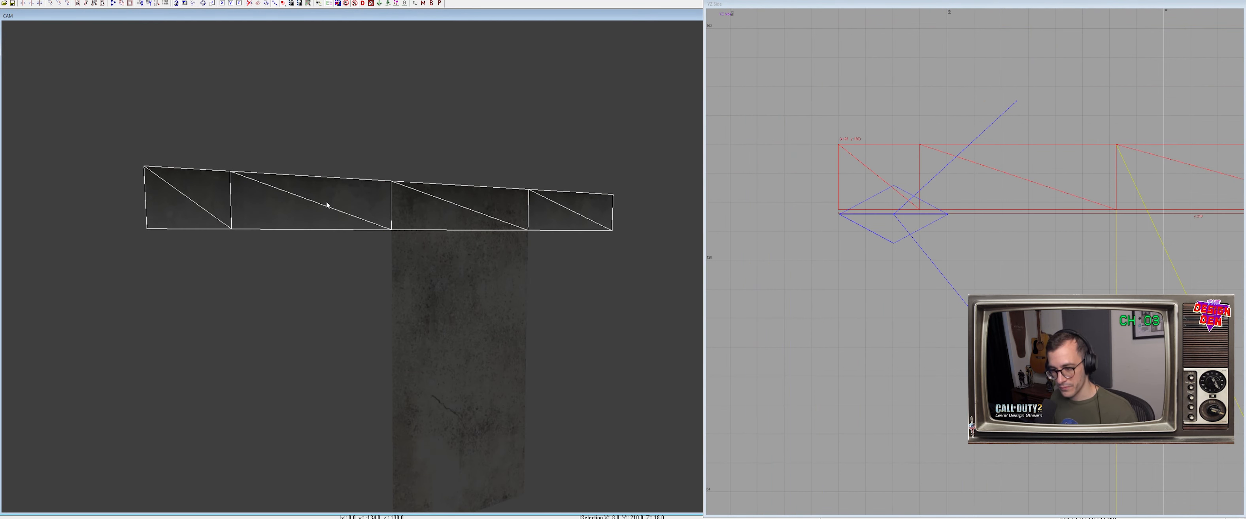
# Nudge the divided strip's texture downward
pyautogui.hotkey('shift', 'Down')
pyautogui.hotkey('shift', 'Down')
pyautogui.hotkey('shift', 'Up')
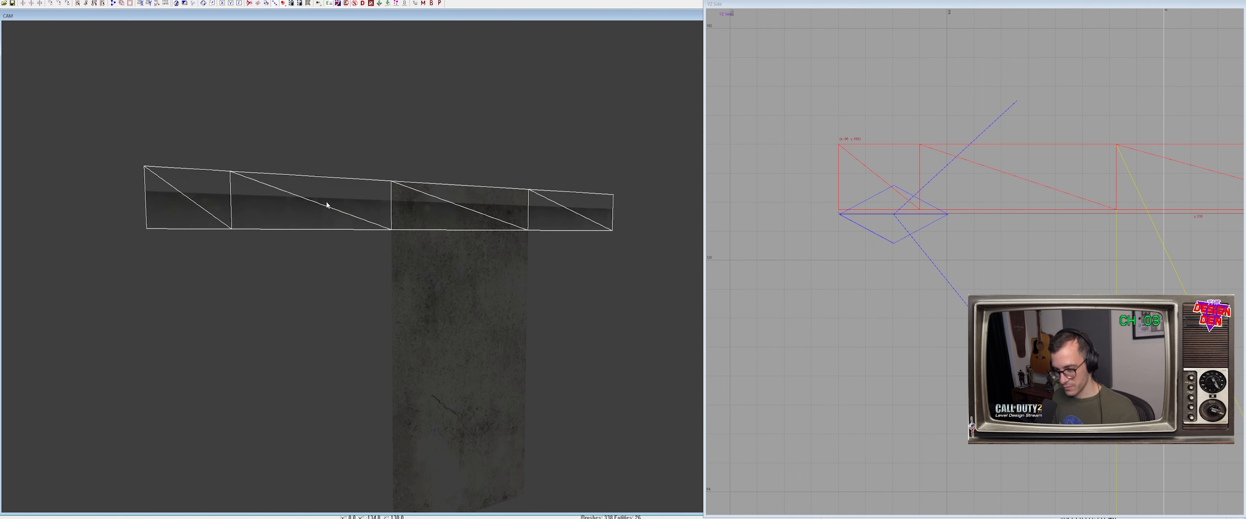
# Unhide the building and edit the fade on the strip's bottom and top rows of points
pyautogui.hotkey('shift', 'h')
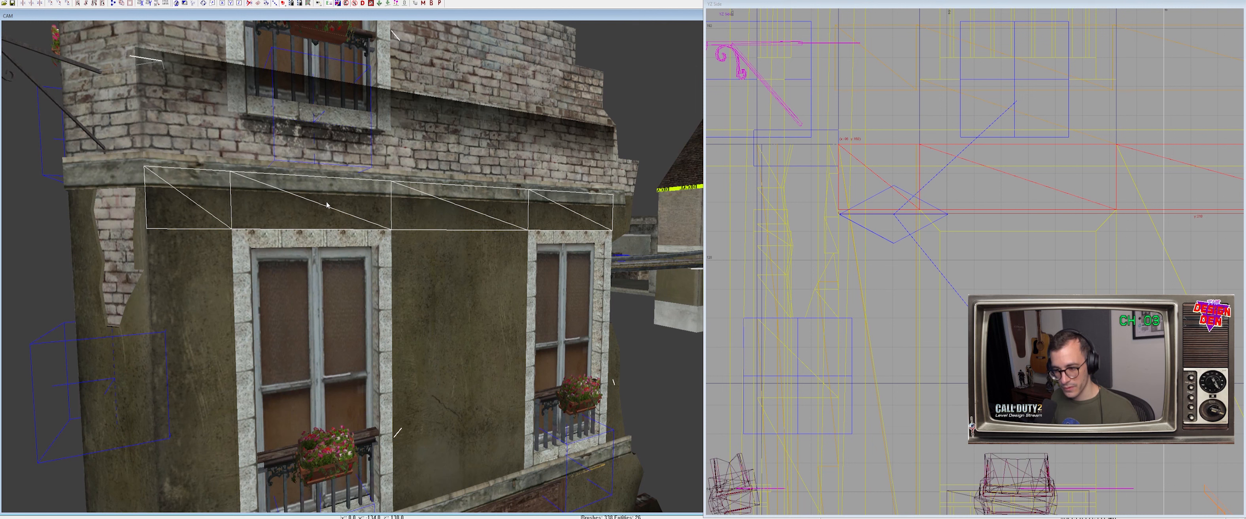
pyautogui.moveTo(99, 201); pyautogui.dragTo(613, 303)
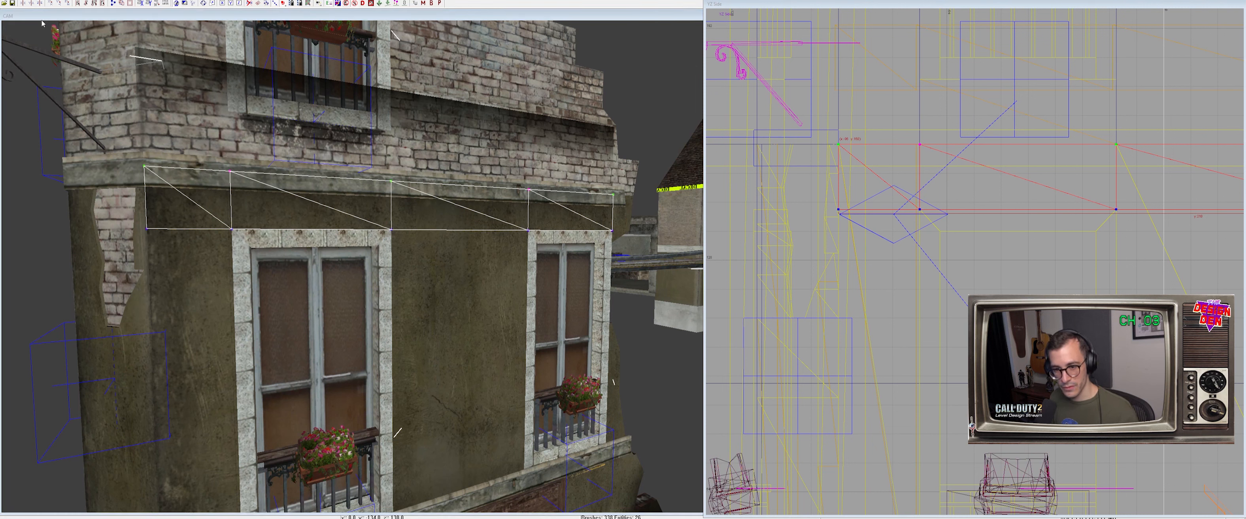
pyautogui.moveTo(111, 150); pyautogui.dragTo(628, 205)
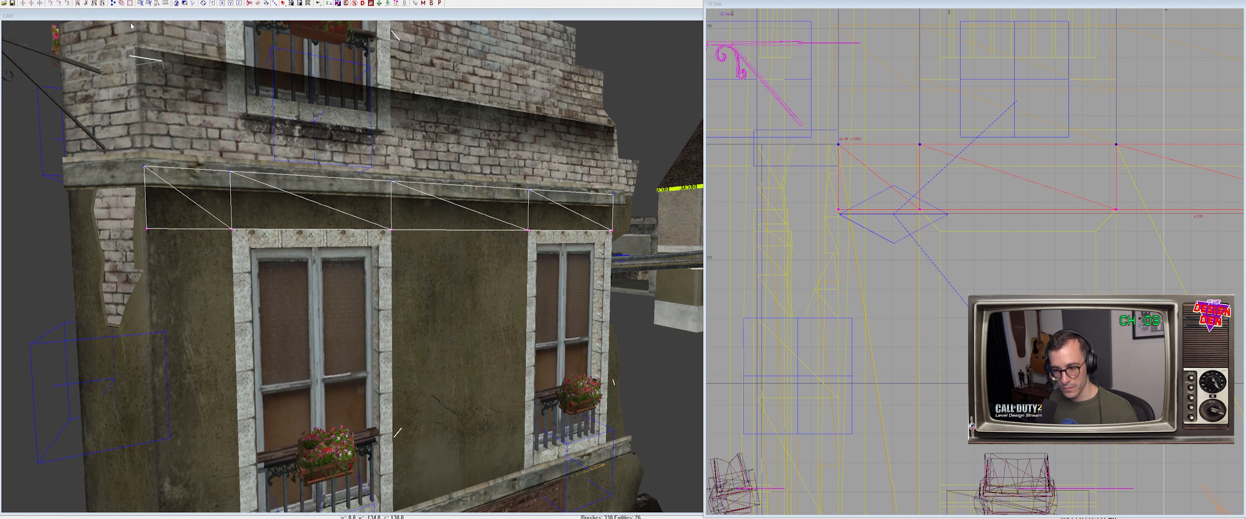
# Isolate the strip and middle panel once more and rework the fade along the strip's bottom points
pyautogui.moveTo(311, 242); pyautogui.dragTo(405, 268, button='right')
pyautogui.press('Escape')
pyautogui.keyDown('shift'); pyautogui.click(454, 241); pyautogui.keyUp('shift')
pyautogui.press('Escape')
pyautogui.keyDown('shift'); pyautogui.click(482, 264); pyautogui.keyUp('shift')
pyautogui.hotkey('alt', 'h')
pyautogui.keyDown('shift'); pyautogui.click(485, 274); pyautogui.keyUp('shift')
pyautogui.press('v')
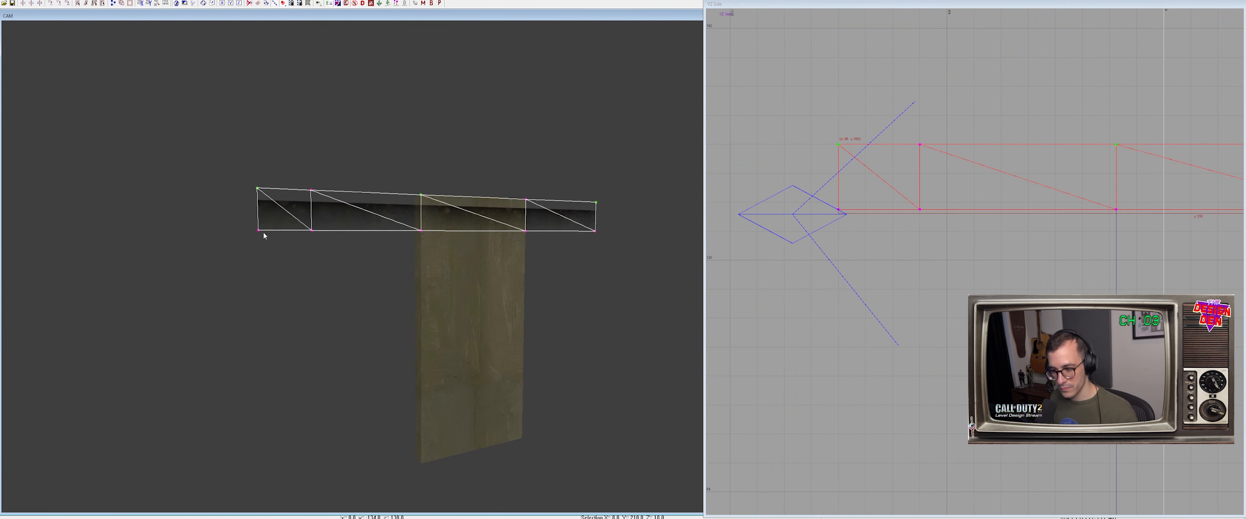
pyautogui.moveTo(232, 214); pyautogui.dragTo(280, 193, button='right')
pyautogui.moveTo(71, 208); pyautogui.dragTo(560, 291)
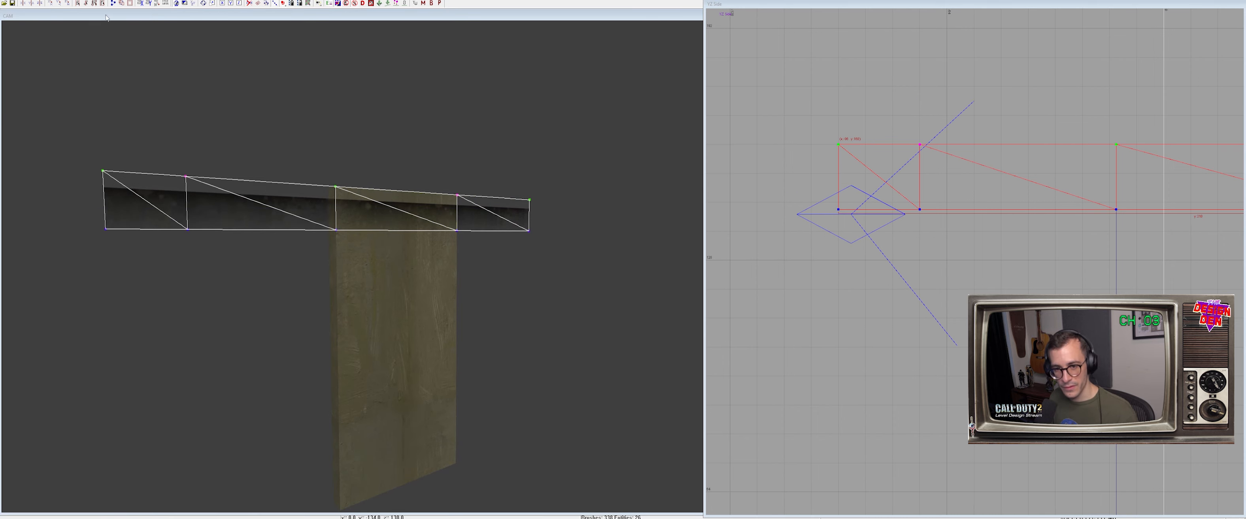
# Unhide the building and delete the spare dark strip lying over the upper brick wall
pyautogui.moveTo(252, 192); pyautogui.dragTo(345, 186, button='right')
pyautogui.hotkey('shift', 'h')
pyautogui.press('Escape')
pyautogui.scroll(-5, 237, 189)
pyautogui.keyDown('shift'); pyautogui.click(463, 160); pyautogui.keyUp('shift')
pyautogui.press('Escape')
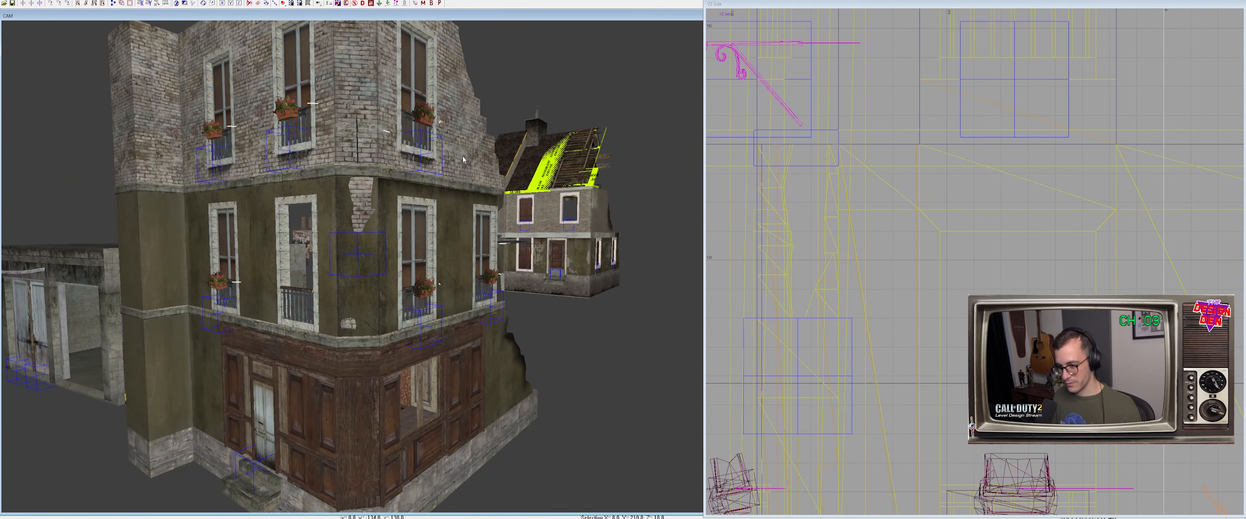
# Isolate the adjoining wall's plaster panels together with the finished shading strip and its middle panel
pyautogui.moveTo(462, 160)
pyautogui.mouseDown(button='right')
pyautogui.moveTo(503, 162)
pyautogui.moveTo(424, 258)
pyautogui.moveTo(348, 168)
pyautogui.moveTo(364, 233)
pyautogui.moveTo(290, 240)
pyautogui.moveTo(431, 274)
pyautogui.moveTo(439, 236)
pyautogui.mouseUp(button='right')
pyautogui.keyDown('shift'); pyautogui.click(359, 192); pyautogui.keyUp('shift')
pyautogui.press('Escape')
pyautogui.moveTo(439, 236)
pyautogui.keyDown('shift'); pyautogui.mouseDown()
pyautogui.moveTo(426, 198)
pyautogui.moveTo(303, 227)
pyautogui.moveTo(232, 223)
pyautogui.mouseUp(); pyautogui.keyUp('shift')
pyautogui.keyDown('shift'); pyautogui.click(232, 223); pyautogui.keyUp('shift')
pyautogui.keyDown('shift'); pyautogui.click(191, 217); pyautogui.keyUp('shift')
pyautogui.moveTo(306, 252); pyautogui.dragTo(464, 235, button='right')
pyautogui.keyDown('shift'); pyautogui.click(464, 235); pyautogui.keyUp('shift')
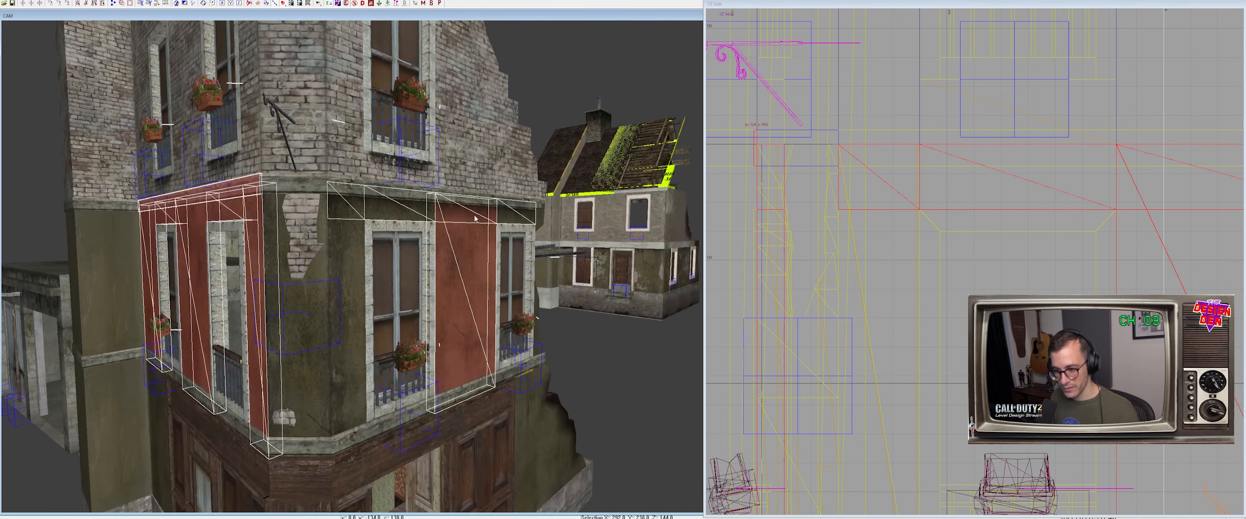
pyautogui.hotkey('alt', 'h')
# Duplicate the finished shading strip and rotate the copy a quarter turn in the top view to parallel the adjoining wall
pyautogui.press('Escape')
pyautogui.keyDown('shift'); pyautogui.click(374, 201); pyautogui.keyUp('shift')
pyautogui.scroll(-3, 893, 206)
pyautogui.moveTo(1029, 231); pyautogui.dragTo(956, 231)
pyautogui.hotkey('ctrl', 'Tab')
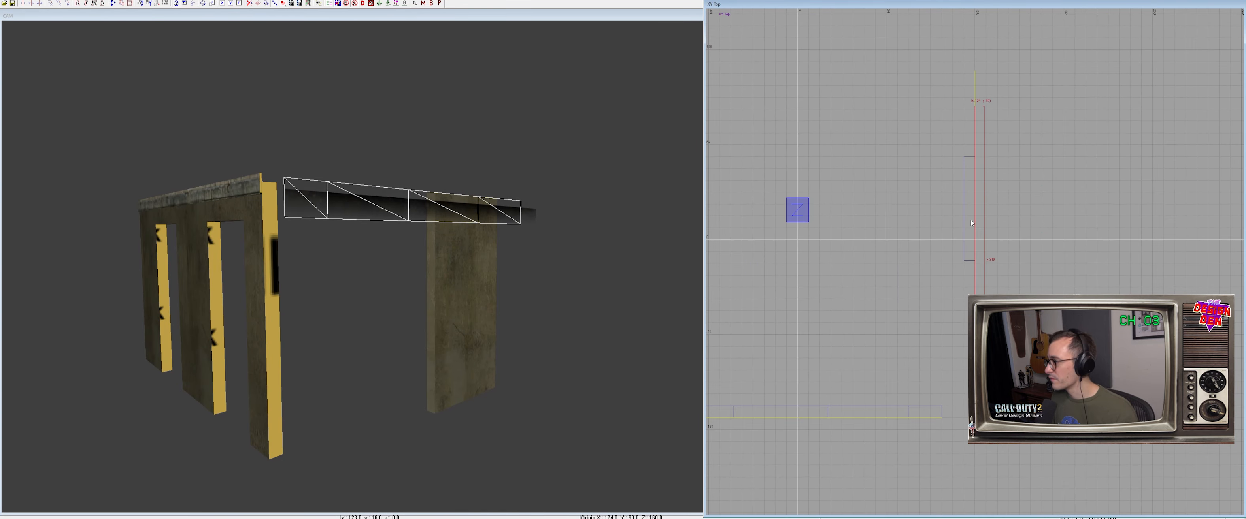
pyautogui.scroll(-3, 922, 245)
pyautogui.moveTo(932, 248); pyautogui.dragTo(951, 197, button='right')
pyautogui.press('r')
pyautogui.moveTo(1042, 236); pyautogui.dragTo(1031, 259)
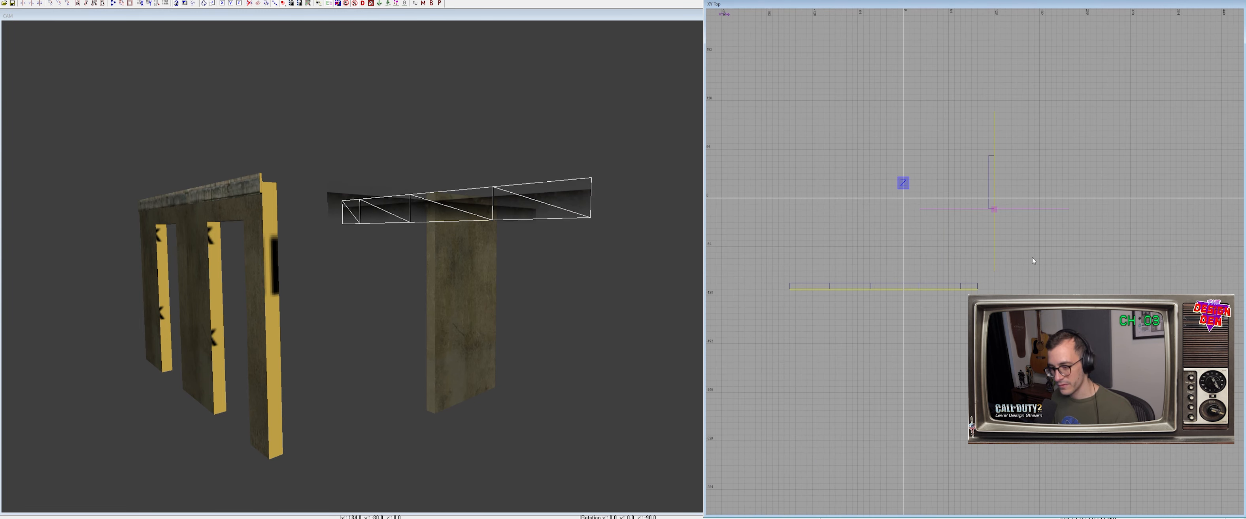
pyautogui.press('r')
# Move the rotated strip against the adjoining wall's face, directly above its window openings
pyautogui.moveTo(1026, 211); pyautogui.dragTo(930, 287)
pyautogui.scroll(2, 930, 294)
pyautogui.scroll(6, 930, 299)
pyautogui.moveTo(931, 299); pyautogui.dragTo(939, 166, button='right')
pyautogui.moveTo(930, 298); pyautogui.dragTo(960, 304)
pyautogui.moveTo(629, 334); pyautogui.dragTo(619, 309, button='right')
pyautogui.moveTo(493, 322); pyautogui.dragTo(464, 302, button='right')
pyautogui.moveTo(288, 165); pyautogui.dragTo(288, 223, button='right')
# Remove a column of points from the copied strip and align the remaining inner columns with the middle panel's edges
pyautogui.press('v')
pyautogui.press('ctrl+KP_Subtract')
pyautogui.hotkey('ctrl', 'Tab')
pyautogui.moveTo(1023, 284); pyautogui.dragTo(927, 283)
pyautogui.moveTo(1161, 240); pyautogui.dragTo(963, 240, button='right')
pyautogui.scroll(-3, 974, 240)
pyautogui.moveTo(1058, 277); pyautogui.dragTo(1003, 277)
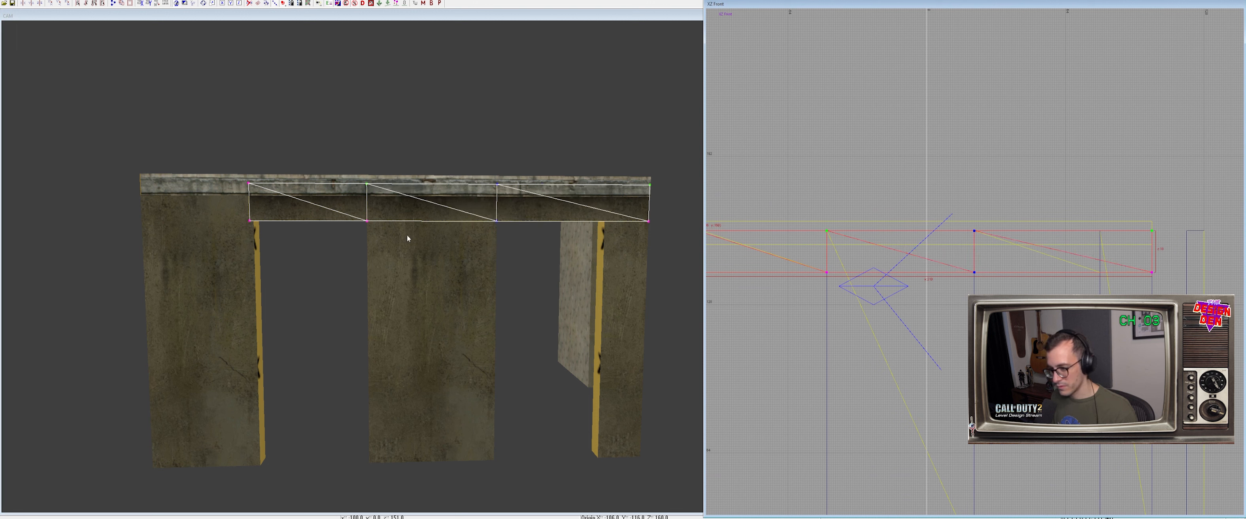
# Add a column of points near the copied strip's right end and align it with the right panel's edge
pyautogui.moveTo(453, 207); pyautogui.dragTo(651, 251)
pyautogui.press('ctrl+KP_Add')
pyautogui.moveTo(550, 155); pyautogui.dragTo(587, 237)
pyautogui.moveTo(986, 281); pyautogui.dragTo(1023, 280)
pyautogui.press('v')
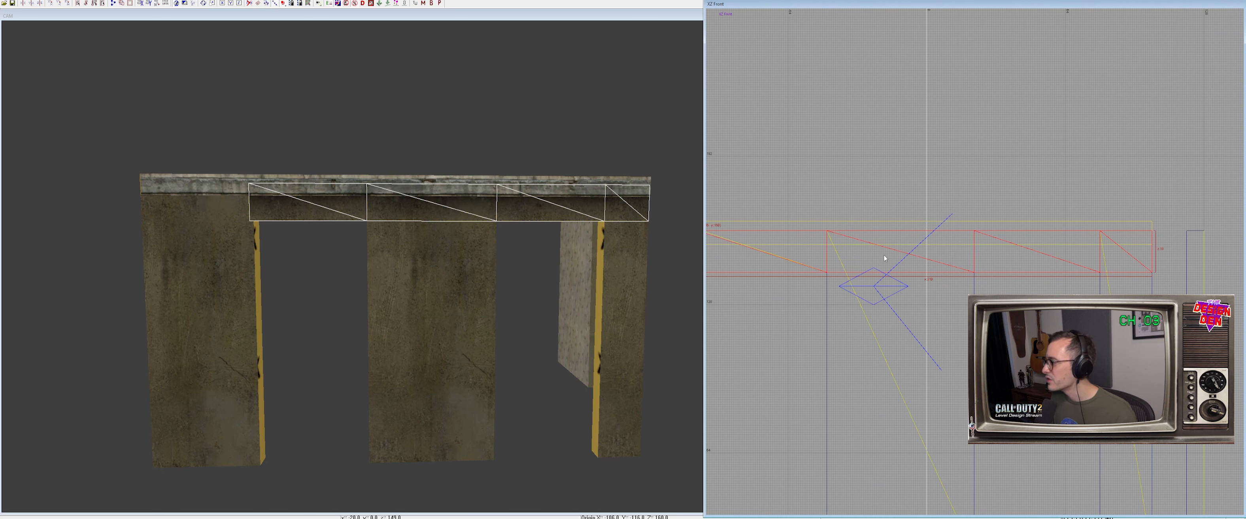
# Isolate the copied strip and refit its shading texture to the strip's height
pyautogui.moveTo(480, 278); pyautogui.dragTo(495, 276, button='right')
pyautogui.hotkey('alt', 'h')
pyautogui.press('Escape')
pyautogui.keyDown('shift'); pyautogui.click(442, 209); pyautogui.keyUp('shift')
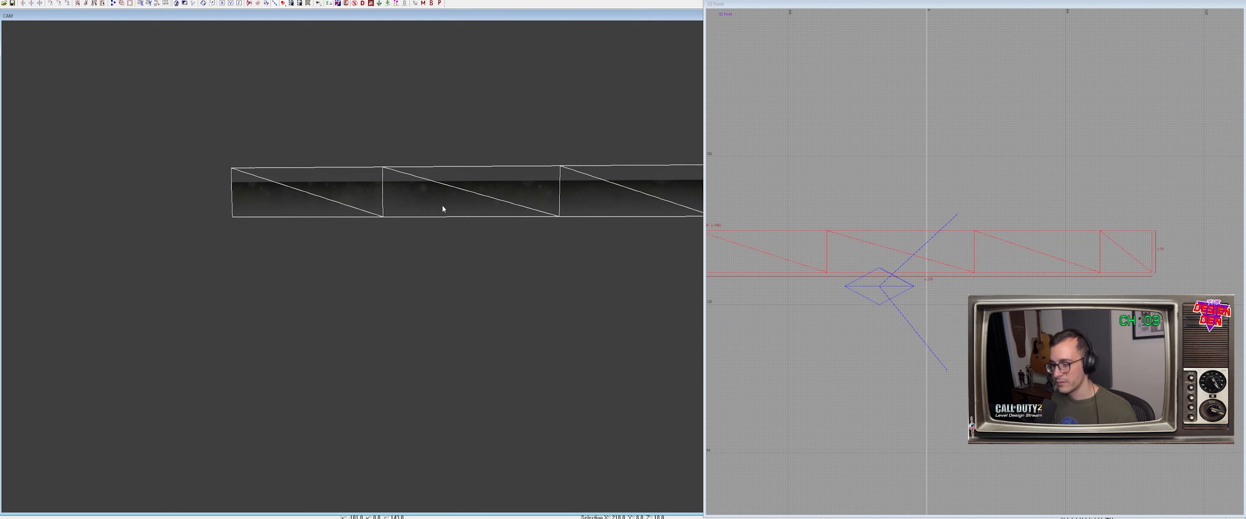
pyautogui.click(908, 173)
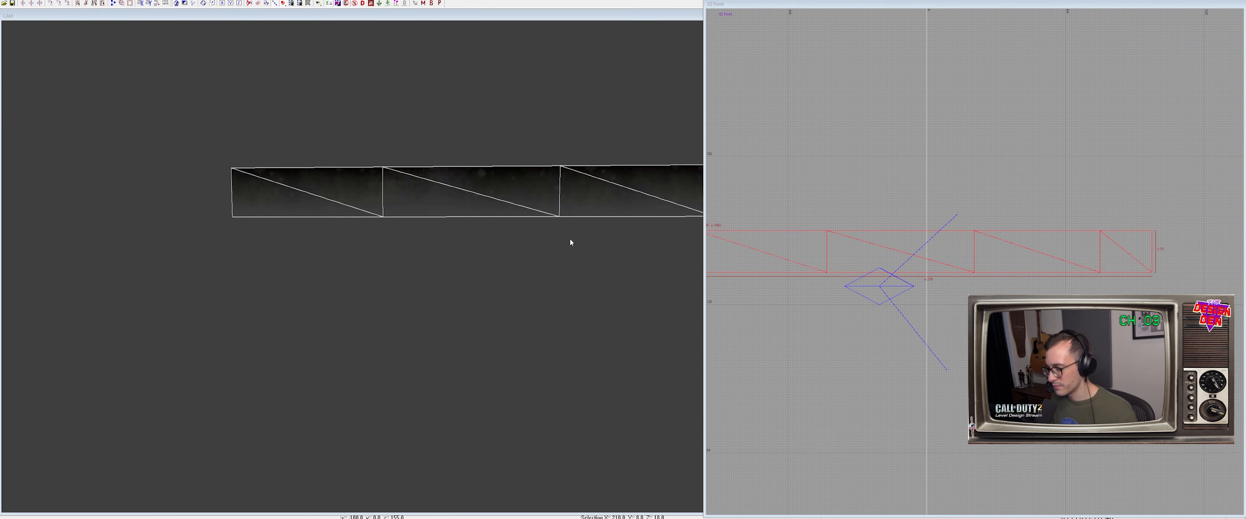
# Set the grid size to 4 and shift the copied strip's texture down two steps
pyautogui.moveTo(639, 240); pyautogui.dragTo(547, 244, button='right')
pyautogui.press('4')
pyautogui.hotkey('shift', 'Down')
pyautogui.hotkey('shift', 'Down')
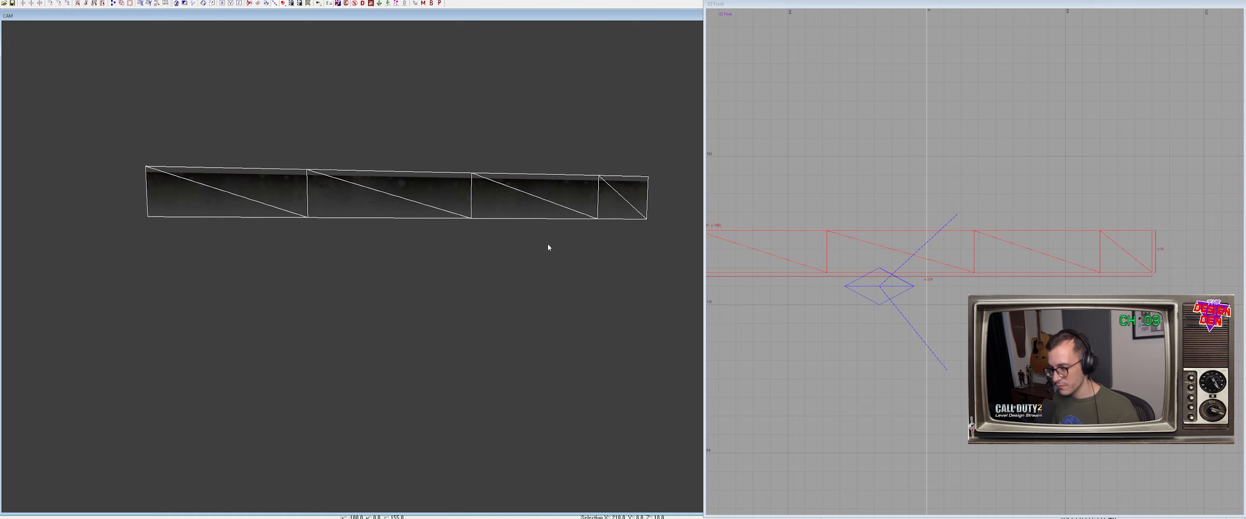
# Unhide the building and nudge the copied strip's shading texture vertically to line it up with the cornice's underside
pyautogui.hotkey('shift', 'Down')
pyautogui.hotkey('shift', 'Down')
pyautogui.hotkey('shift', 'Down')
pyautogui.hotkey('shift', 'h')
pyautogui.hotkey('shift', 'Up')
pyautogui.hotkey('shift', 'Up')
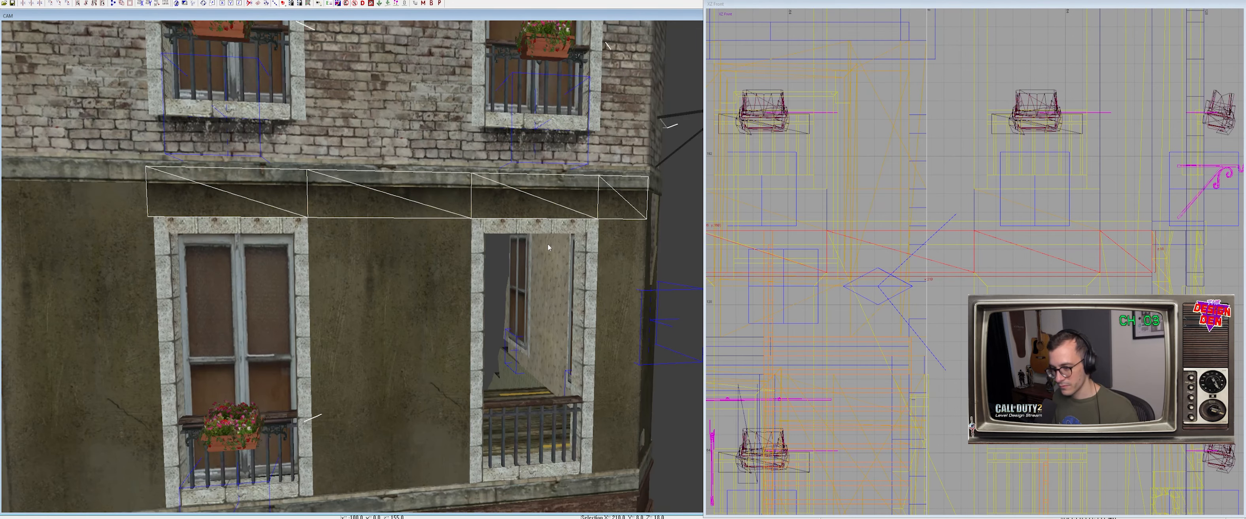
pyautogui.moveTo(548, 245); pyautogui.dragTo(548, 193, button='right')
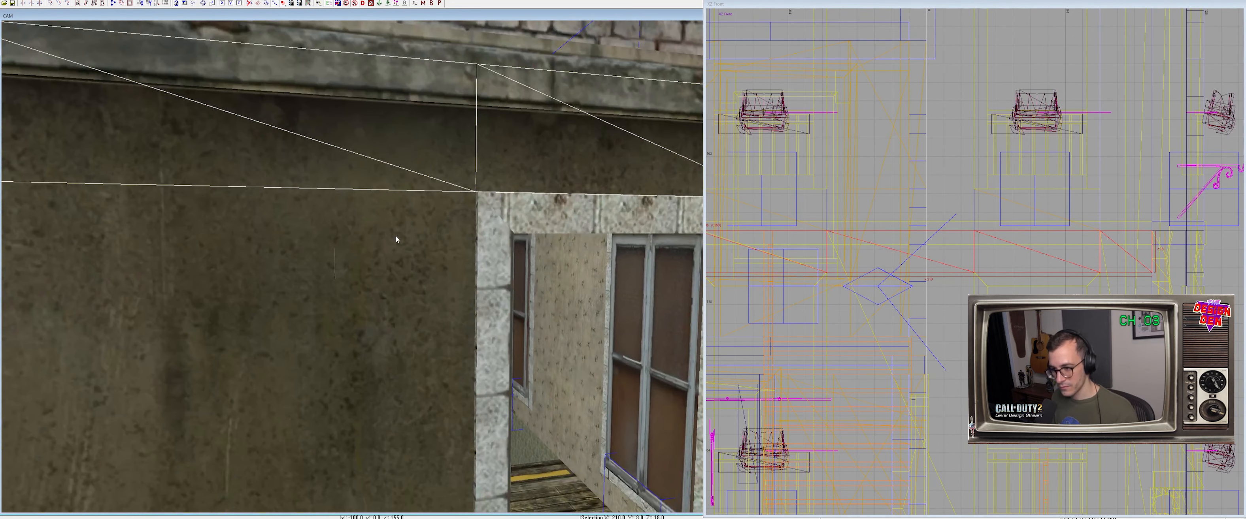
pyautogui.hotkey('shift', 'Up')
pyautogui.press('Escape')
# Isolate the copied shading strip together with the two plaster panels beside the left window
pyautogui.moveTo(390, 248)
pyautogui.mouseDown(button='right')
pyautogui.moveTo(390, 266)
pyautogui.moveTo(389, 251)
pyautogui.mouseUp(button='right')
pyautogui.keyDown('shift'); pyautogui.click(389, 250); pyautogui.keyUp('shift')
pyautogui.keyDown('shift'); pyautogui.click(380, 215); pyautogui.keyUp('shift')
pyautogui.keyDown('shift'); pyautogui.click(204, 221); pyautogui.keyUp('shift')
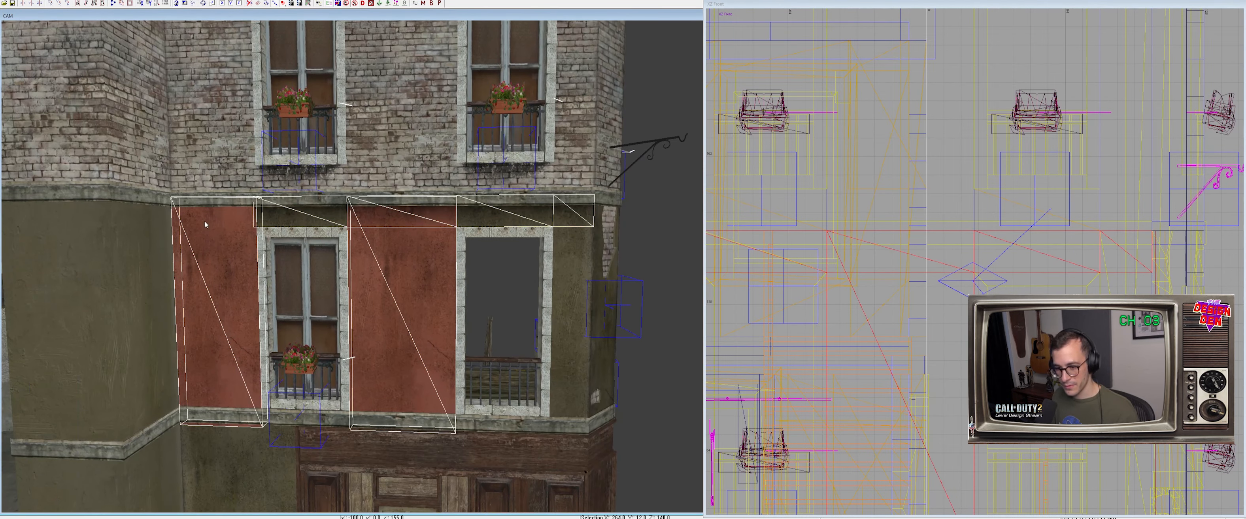
pyautogui.hotkey('alt', 'h')
pyautogui.press('Escape')
# Extend the strip with another column of points and align its new end with the left panel's outer edge
pyautogui.keyDown('shift'); pyautogui.click(300, 226); pyautogui.keyUp('shift')
pyautogui.moveTo(875, 329); pyautogui.dragTo(875, 260, button='right')
pyautogui.scroll(2, 999, 250)
pyautogui.moveTo(999, 250); pyautogui.dragTo(914, 298, button='right')
pyautogui.moveTo(906, 227); pyautogui.dragTo(912, 226)
pyautogui.scroll(1, 871, 222)
pyautogui.moveTo(871, 223); pyautogui.dragTo(1006, 225, button='right')
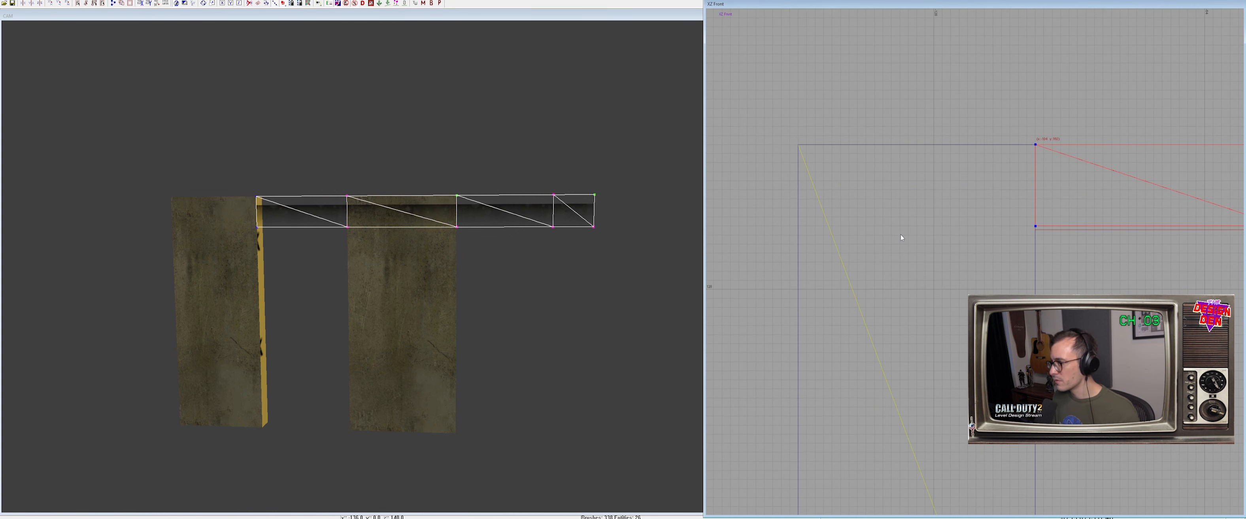
pyautogui.moveTo(913, 221); pyautogui.dragTo(916, 232, button='right')
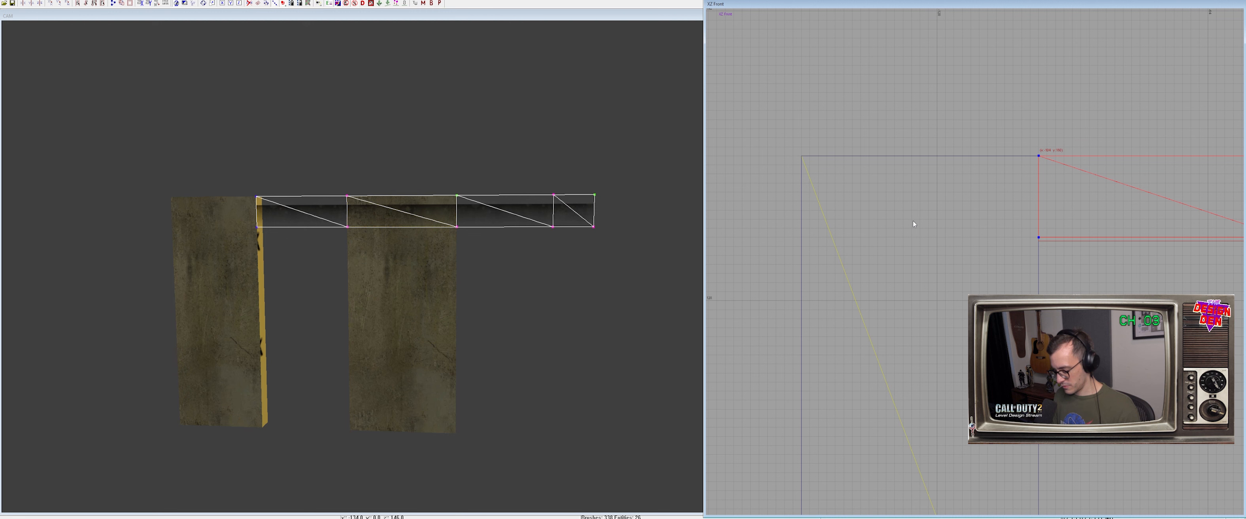
pyautogui.hotkey('shift', 'x')
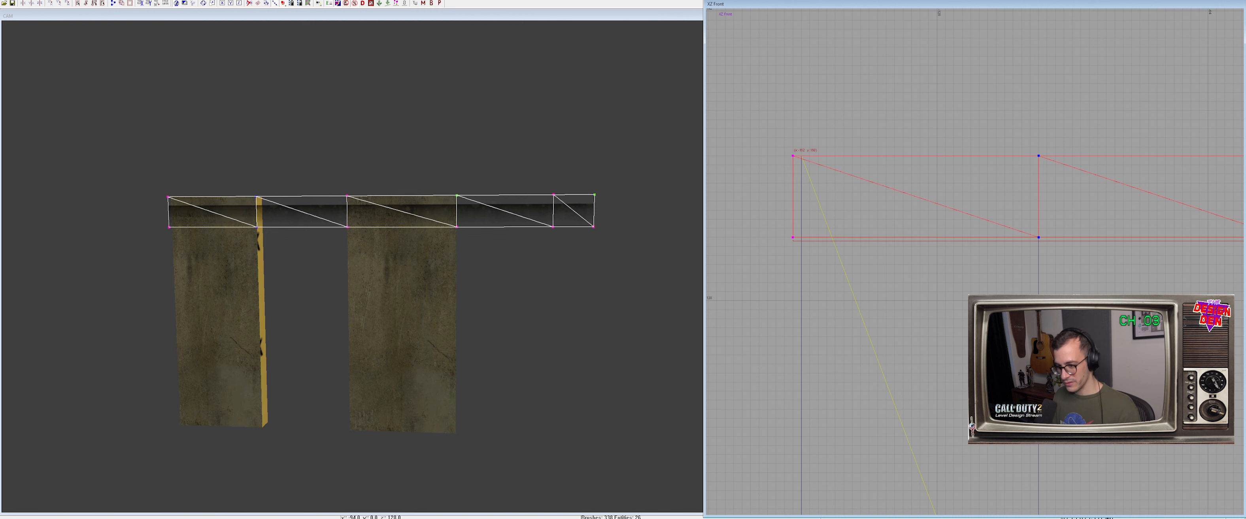
pyautogui.moveTo(774, 134); pyautogui.dragTo(895, 318)
# Isolate the extended strip, shift its shading texture up toward the top edge, unhide the building and set the grid size to 1
pyautogui.moveTo(428, 330); pyautogui.dragTo(425, 327, button='right')
pyautogui.hotkey('alt', 'h')
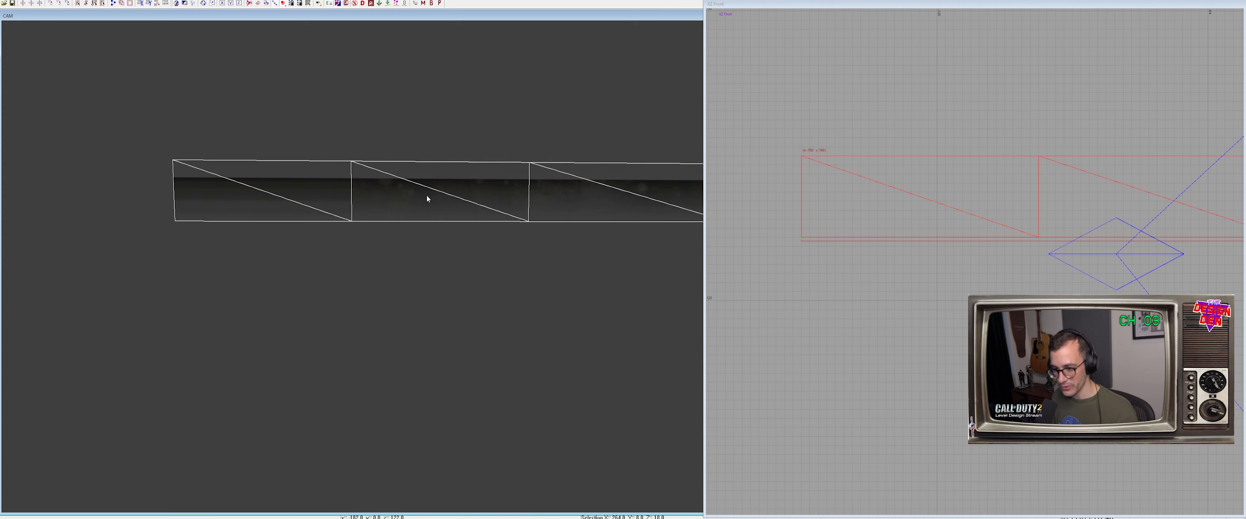
pyautogui.click(906, 170)
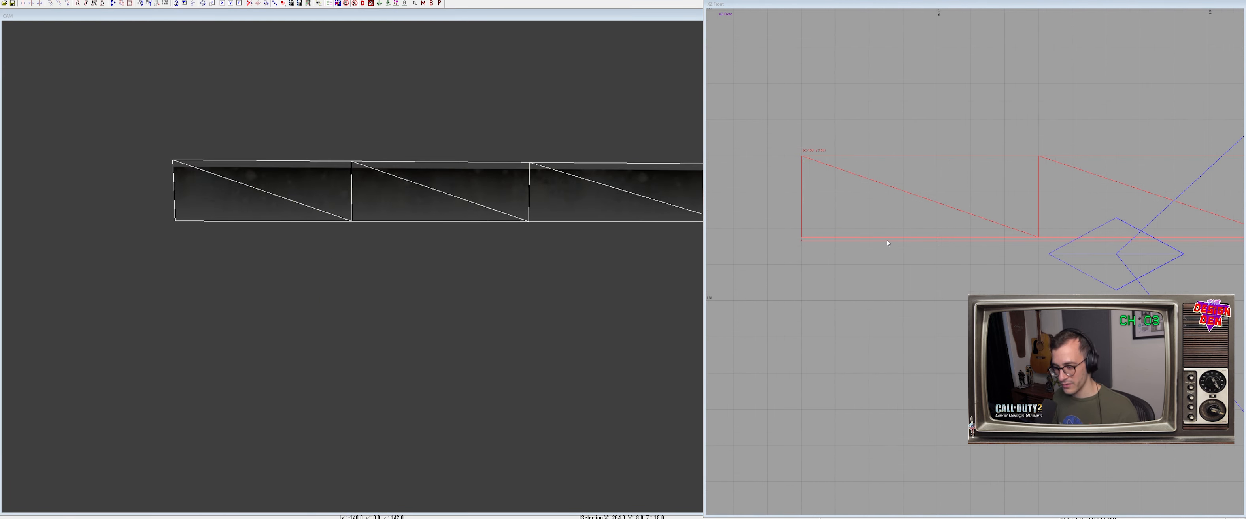
pyautogui.hotkey('shift', 'h')
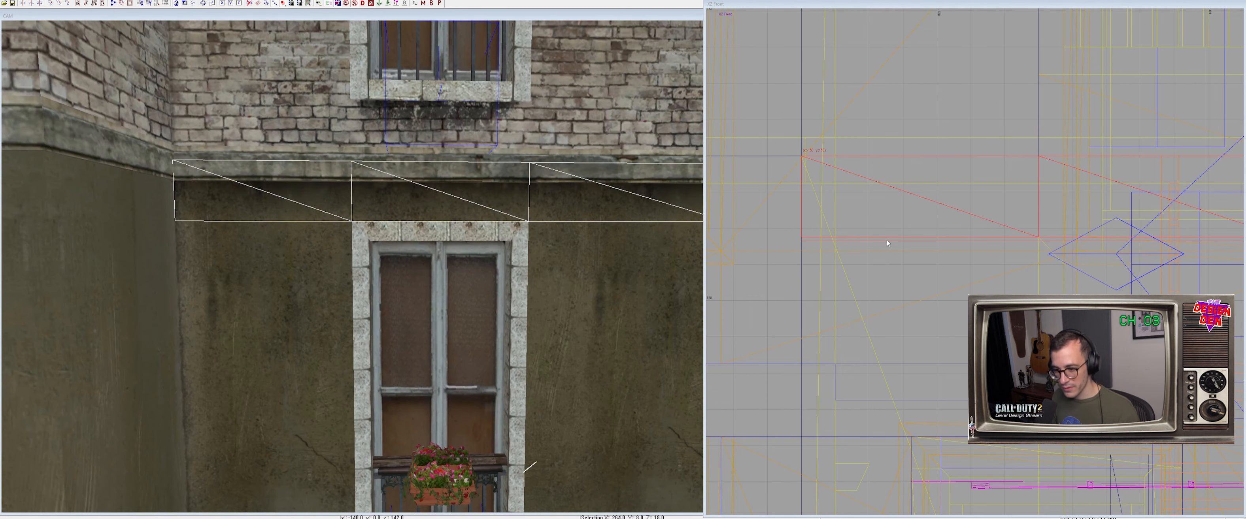
pyautogui.moveTo(396, 278); pyautogui.dragTo(396, 259, button='right')
pyautogui.press('1')
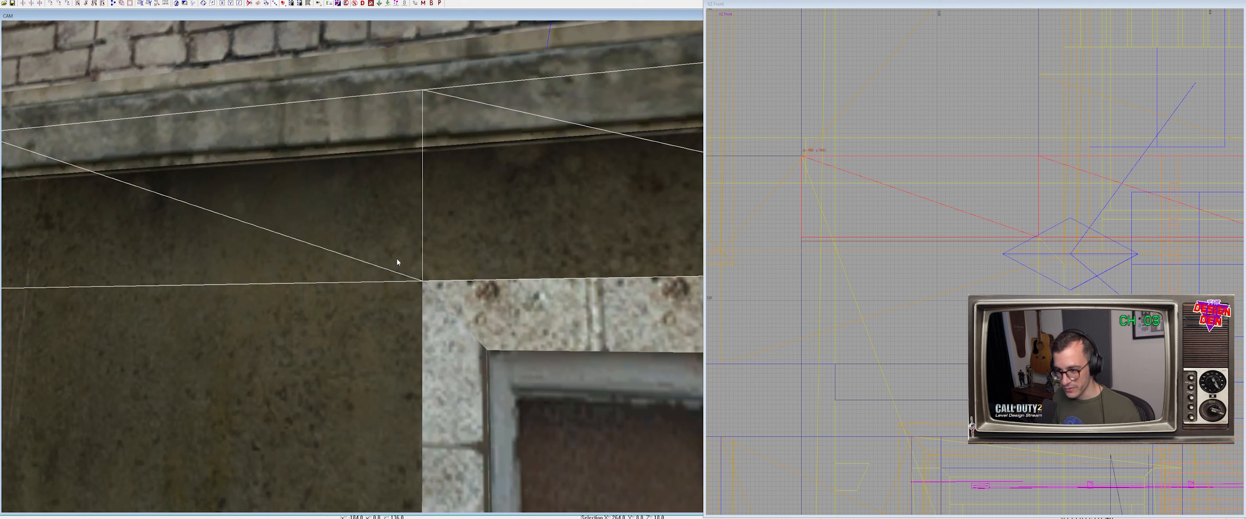
# Copy the shading strip with the wall block behind it, above the window beside the exposed-brick corner
pyautogui.moveTo(396, 259); pyautogui.dragTo(478, 257, button='right')
pyautogui.press('Escape')
pyautogui.keyDown('shift'); pyautogui.click(478, 258); pyautogui.keyUp('shift')
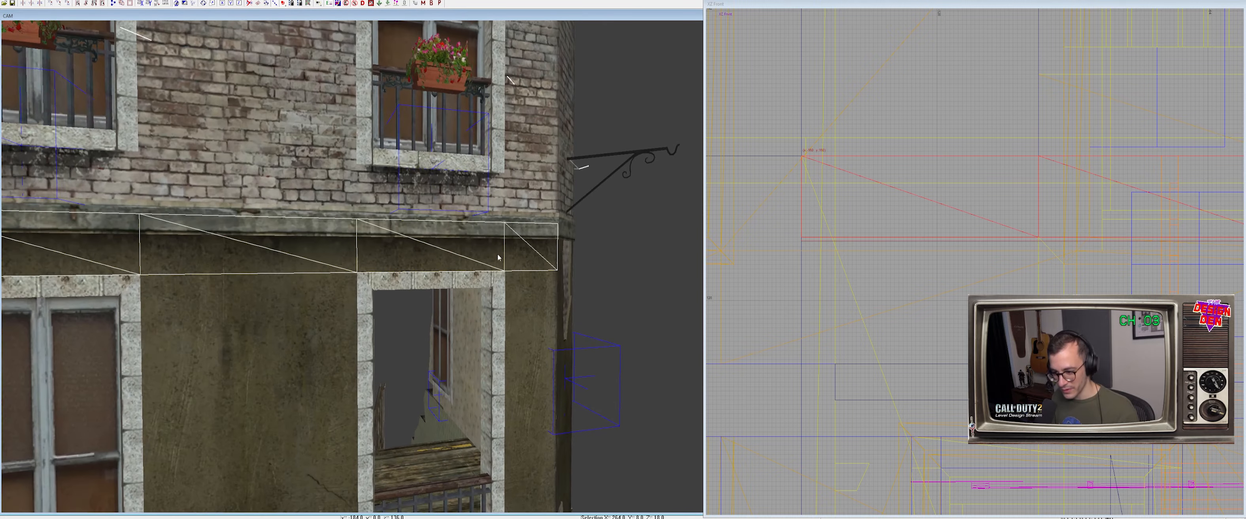
pyautogui.moveTo(463, 303); pyautogui.dragTo(365, 310, button='right')
pyautogui.press('Escape')
pyautogui.moveTo(318, 117)
pyautogui.mouseDown(button='right')
pyautogui.moveTo(345, 186)
pyautogui.moveTo(325, 184)
pyautogui.moveTo(325, 219)
pyautogui.moveTo(326, 194)
pyautogui.moveTo(481, 187)
pyautogui.mouseUp(button='right')
pyautogui.keyDown('shift'); pyautogui.click(482, 184); pyautogui.keyUp('shift')
pyautogui.press('Escape')
pyautogui.moveTo(425, 159)
pyautogui.mouseDown(button='right')
pyautogui.moveTo(456, 148)
pyautogui.moveTo(605, 169)
pyautogui.mouseUp(button='right')
pyautogui.keyDown('shift'); pyautogui.click(624, 173); pyautogui.keyUp('shift')
pyautogui.moveTo(623, 173); pyautogui.dragTo(652, 168)
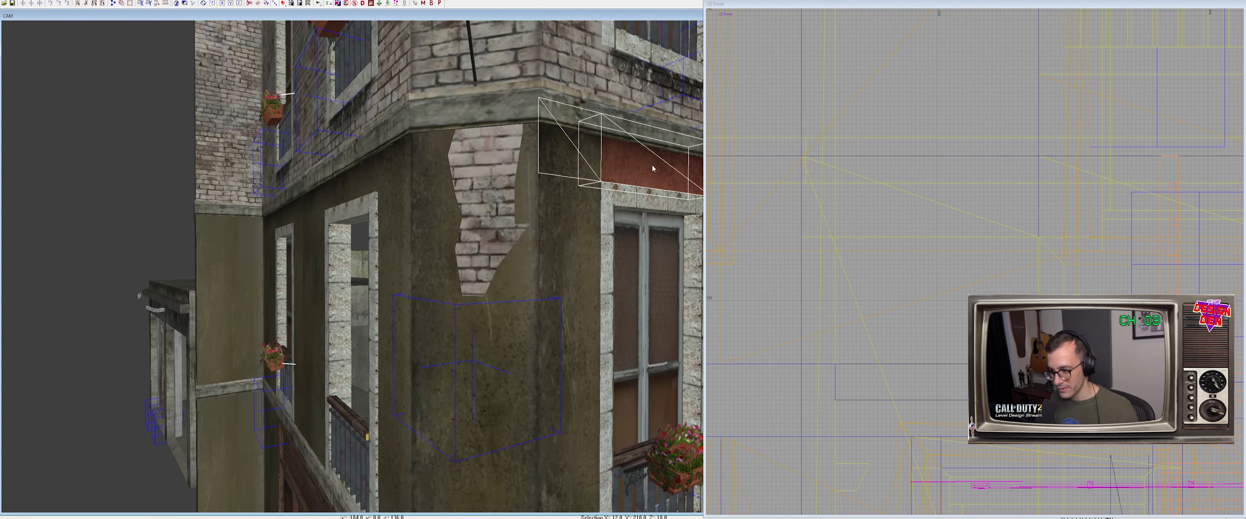
# Open the exposed-brick corner wall group for isolated editing and bring the copied strip and block next to it
pyautogui.press('Escape')
pyautogui.keyDown('shift'); pyautogui.click(527, 173); pyautogui.keyUp('shift')
pyautogui.press('Escape')
pyautogui.keyDown('shift'); pyautogui.click(478, 177); pyautogui.keyUp('shift')
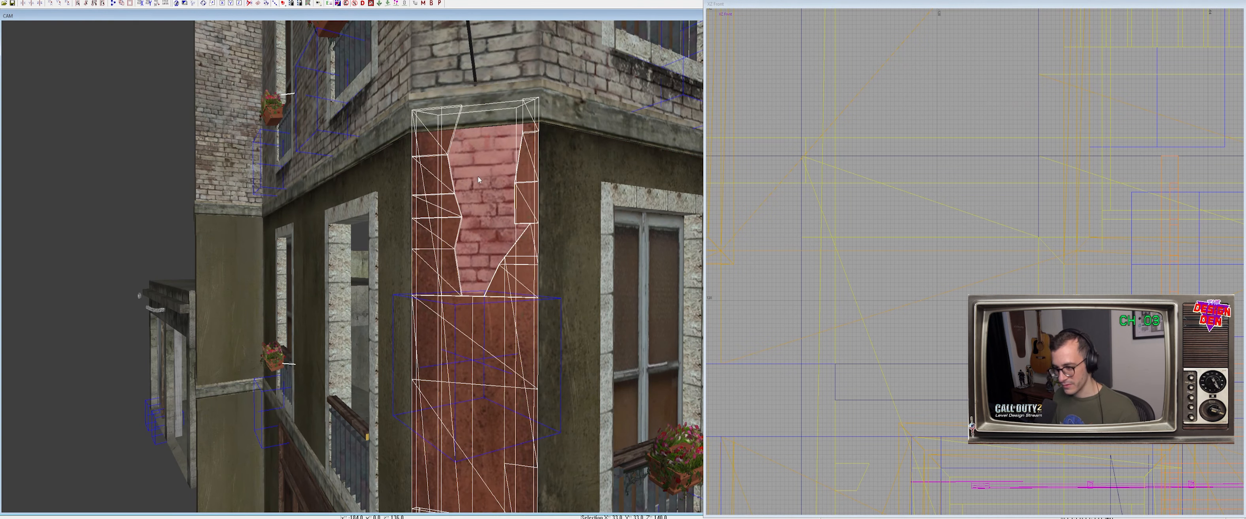
pyautogui.hotkey('shift', 'e')
pyautogui.scroll(-6, 892, 172)
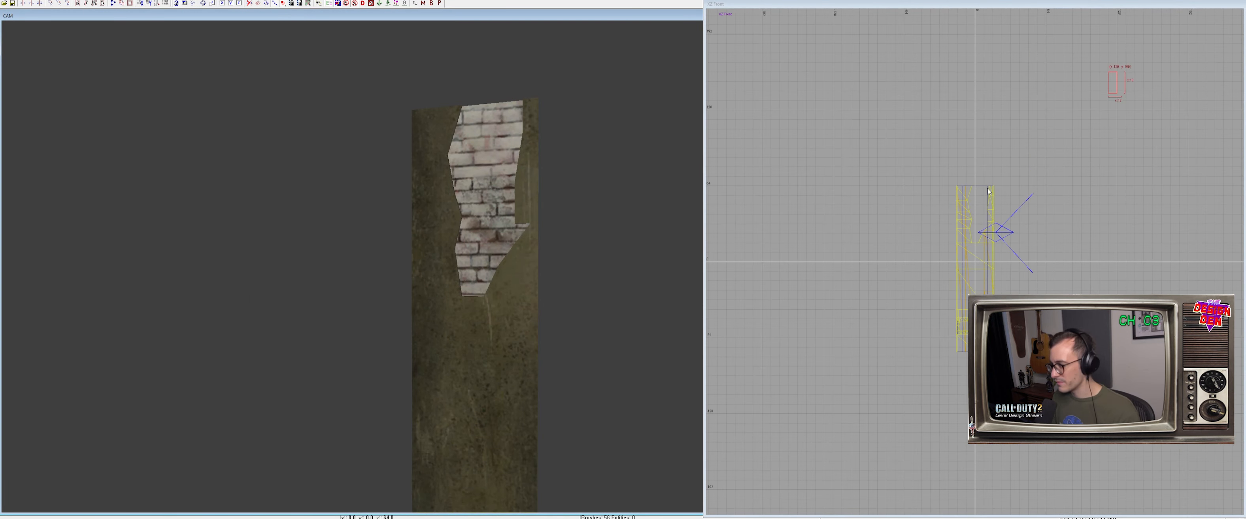
pyautogui.moveTo(1103, 95); pyautogui.dragTo(1005, 199)
# Delete the wall block copied along with the strip and select the shading strip
pyautogui.keyDown('ctrl'); pyautogui.moveTo(556, 227); pyautogui.dragTo(493, 293, button='right'); pyautogui.keyUp('ctrl')
pyautogui.press('Escape')
pyautogui.keyDown('shift'); pyautogui.click(457, 342); pyautogui.keyUp('shift')
pyautogui.press('BackSpace')
pyautogui.keyDown('shift'); pyautogui.click(507, 281); pyautogui.keyUp('shift')
pyautogui.press('Escape')
pyautogui.keyDown('shift'); pyautogui.click(409, 314); pyautogui.keyUp('shift')
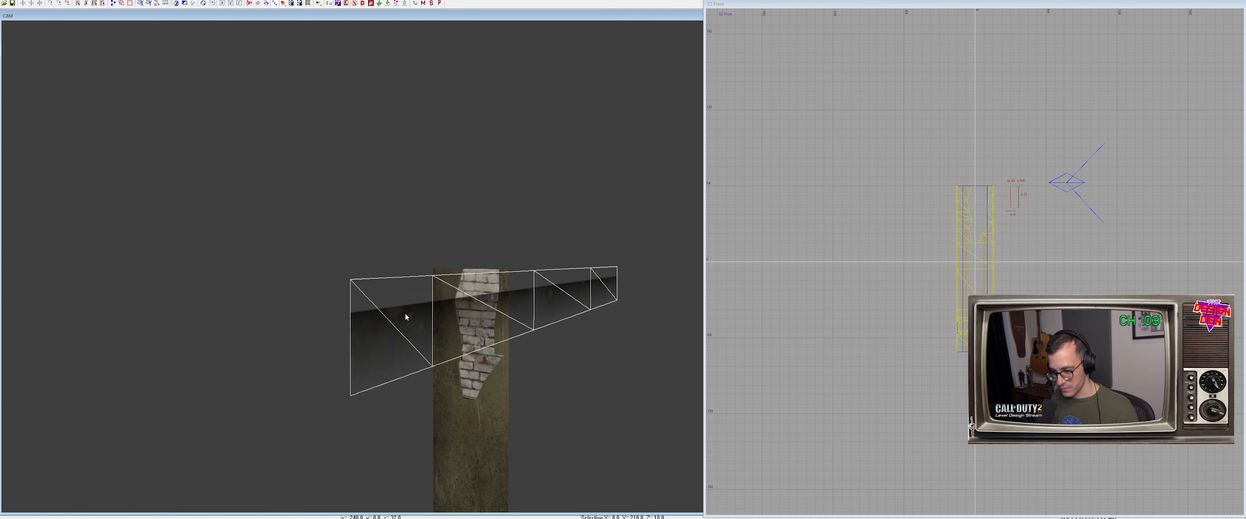
# Rotate the strip parallel to the corner wall's face in the top view and move it against the wall
pyautogui.hotkey('ctrl', 'Tab')
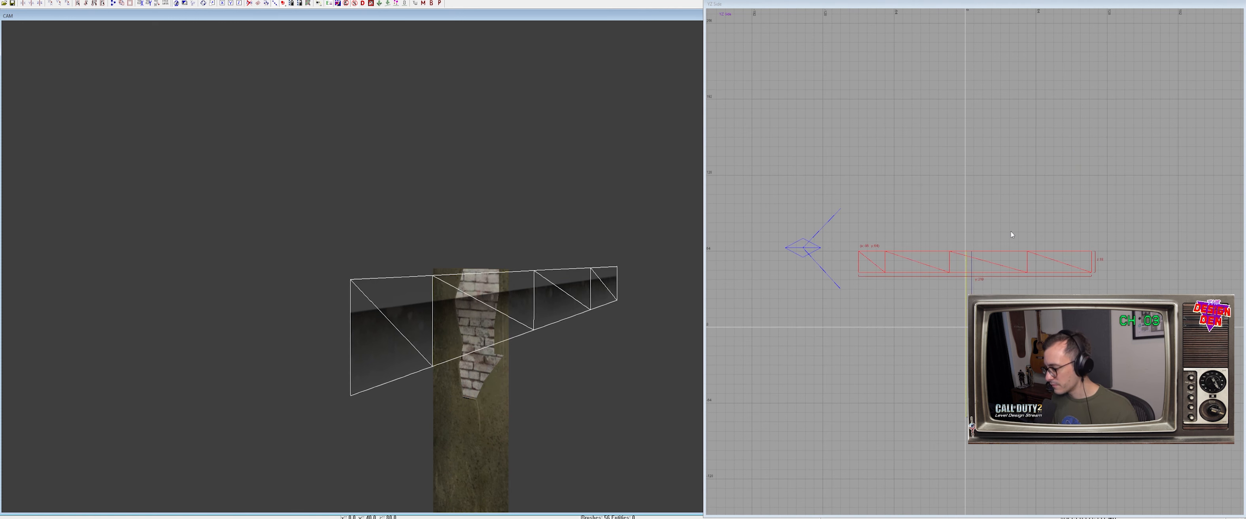
pyautogui.hotkey('ctrl', 'Tab')
pyautogui.moveTo(986, 240); pyautogui.dragTo(1002, 211, button='right')
pyautogui.press('r')
pyautogui.moveTo(1079, 217); pyautogui.dragTo(1016, 244)
pyautogui.press('r')
pyautogui.scroll(7, 1016, 244)
pyautogui.moveTo(913, 205); pyautogui.dragTo(934, 225, button='right')
pyautogui.moveTo(934, 229); pyautogui.dragTo(937, 211)
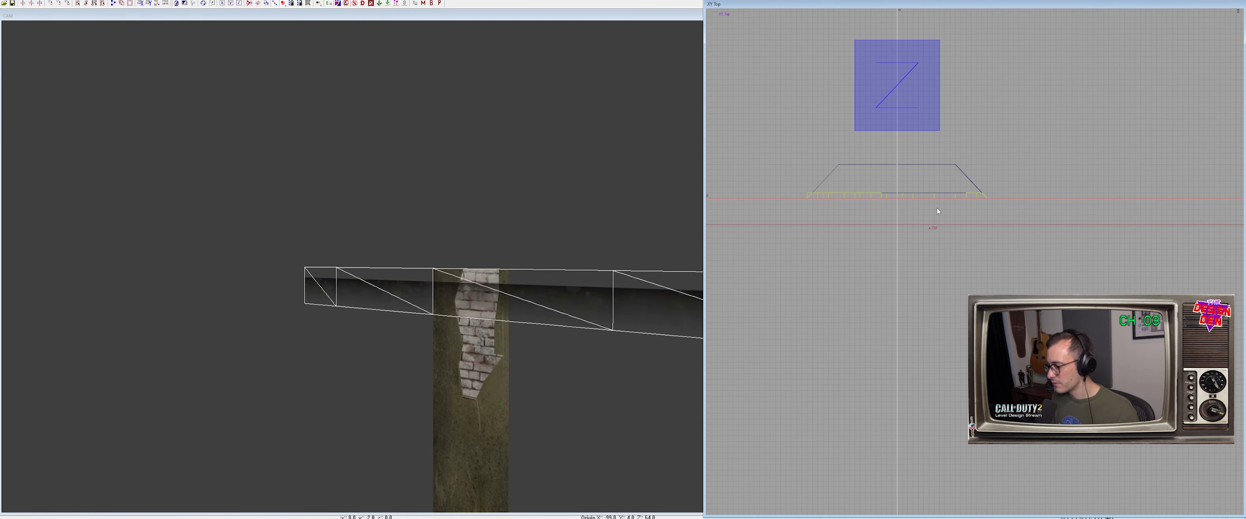
# Split the strip at its first inner column and delete the long section, keeping only the short end section
pyautogui.scroll(-8, 935, 210)
pyautogui.press('v')
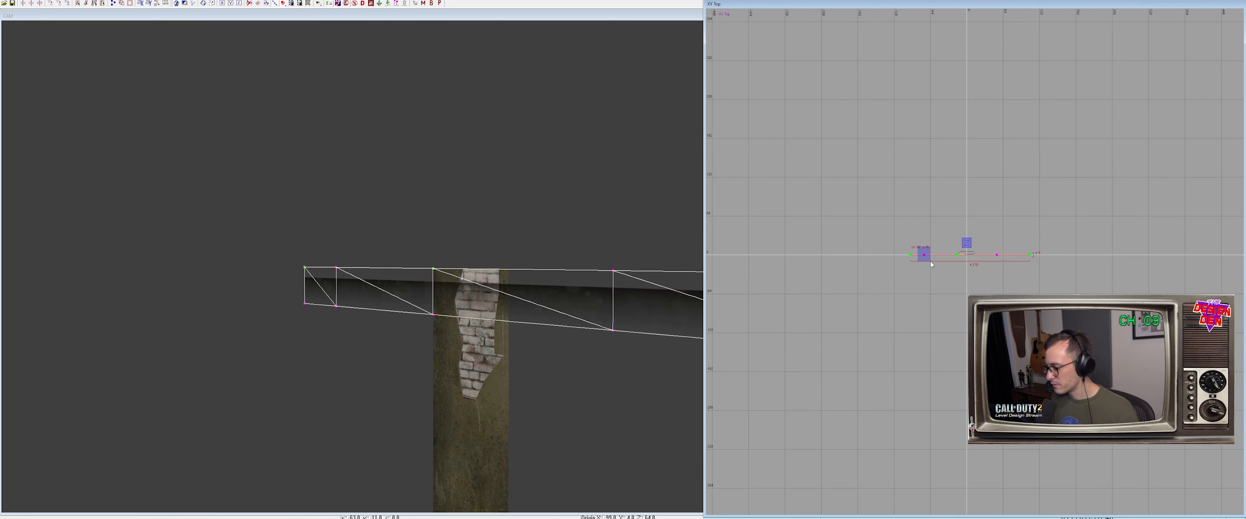
pyautogui.press('Escape')
pyautogui.keyDown('shift'); pyautogui.click(638, 297); pyautogui.keyUp('shift')
pyautogui.press('BackSpace')
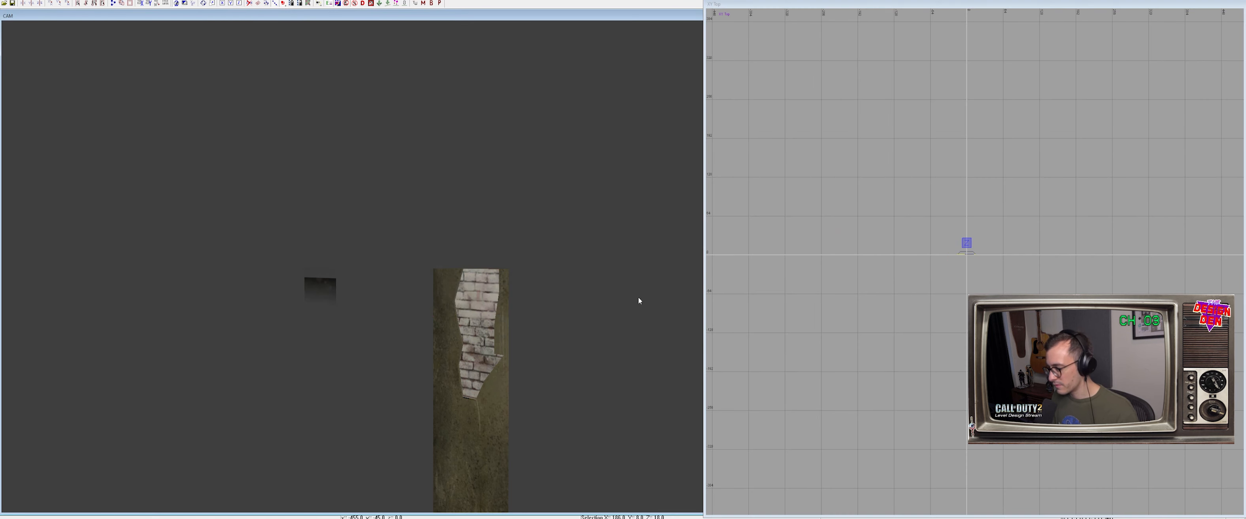
# Move the short strip section onto the corner wall and fit it across the wall's width
pyautogui.keyDown('shift'); pyautogui.click(327, 290); pyautogui.keyUp('shift')
pyautogui.scroll(7, 909, 257)
pyautogui.moveTo(901, 258); pyautogui.dragTo(1030, 261)
pyautogui.scroll(3, 974, 251)
pyautogui.moveTo(828, 214); pyautogui.dragTo(878, 218)
pyautogui.moveTo(498, 204); pyautogui.dragTo(497, 251, button='right')
pyautogui.moveTo(496, 251); pyautogui.dragTo(502, 250)
pyautogui.moveTo(502, 250); pyautogui.dragTo(501, 252, button='right')
# Add three columns of points to the corner strip, each halving the span toward its right end
pyautogui.press('v')
pyautogui.moveTo(231, 137); pyautogui.dragTo(477, 213)
pyautogui.hotkey('shift', 'x')
pyautogui.moveTo(364, 160); pyautogui.dragTo(493, 207)
pyautogui.hotkey('shift', 'x')
pyautogui.hotkey('shift', 'x')
# Split the corner strip at its inner columns and delete the pieces over the right half of the exposed brick
pyautogui.moveTo(399, 165); pyautogui.dragTo(430, 287)
pyautogui.hotkey('ctrl', 'shift', 'x')
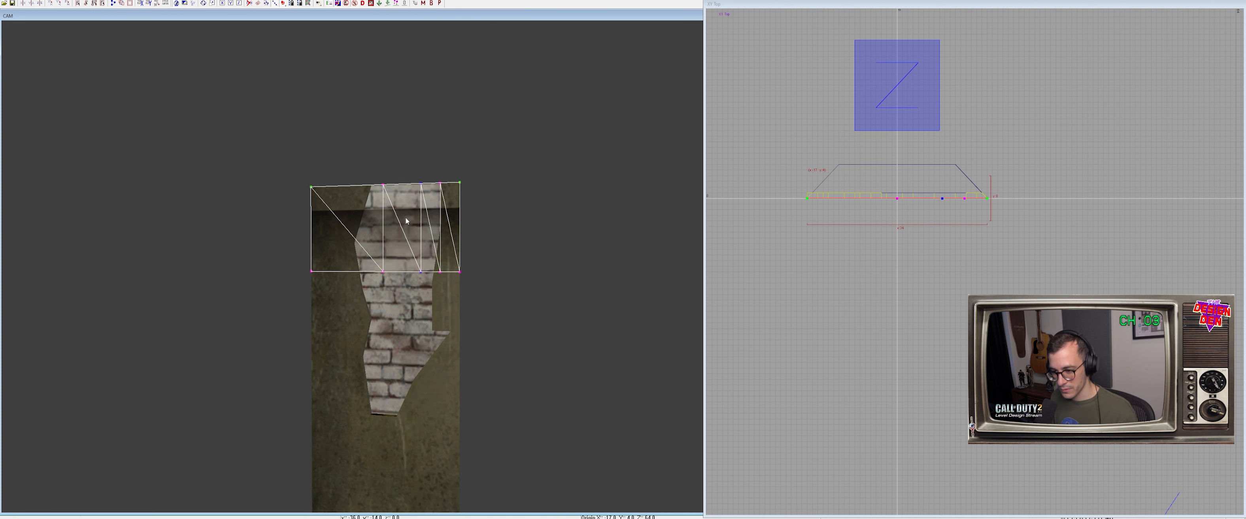
pyautogui.press('Escape')
pyautogui.keyDown('shift'); pyautogui.click(406, 203); pyautogui.keyUp('shift')
pyautogui.moveTo(354, 164); pyautogui.dragTo(405, 290)
pyautogui.hotkey('ctrl', 'shift', 'x')
pyautogui.press('Escape')
pyautogui.keyDown('shift'); pyautogui.click(401, 205); pyautogui.keyUp('shift')
pyautogui.press('BackSpace')
pyautogui.keyDown('shift'); pyautogui.click(438, 261); pyautogui.keyUp('shift')
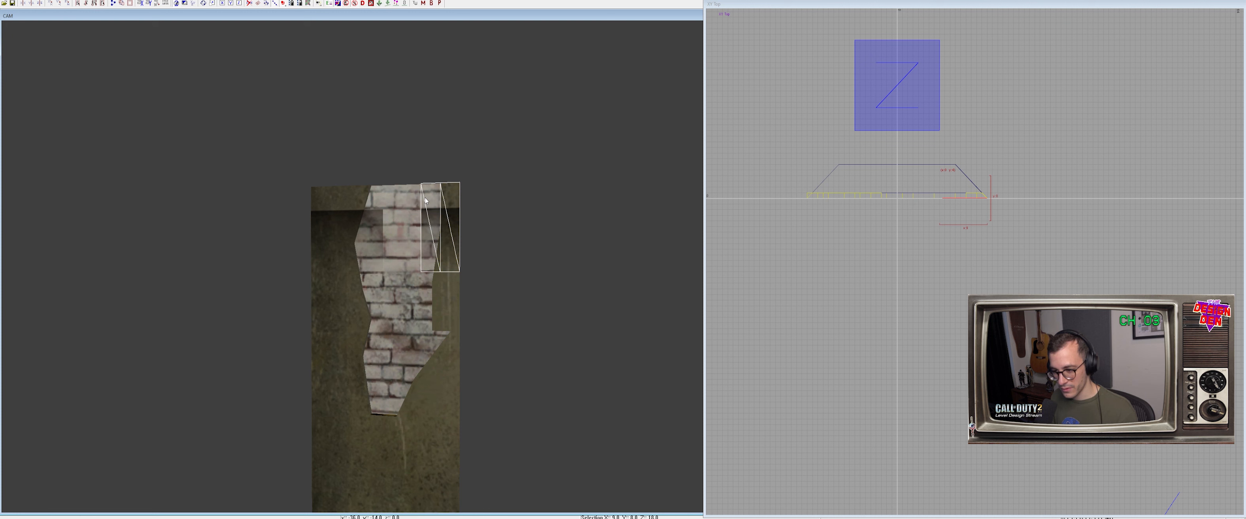
pyautogui.press('BackSpace')
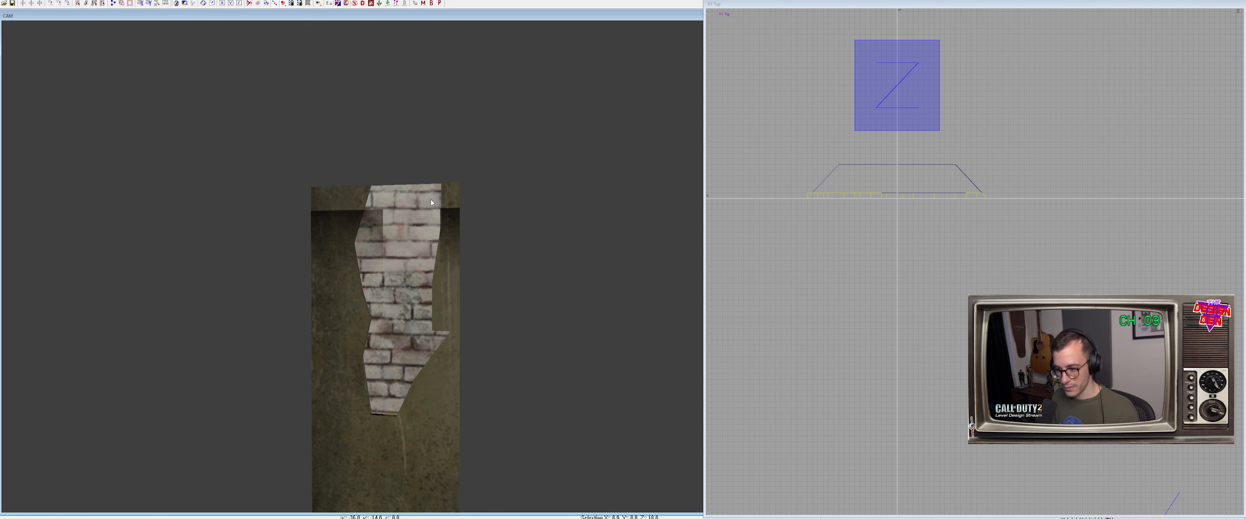
# Subdivide the remaining left section and split off its inner part, removing the piece that covers the brick
pyautogui.keyDown('shift'); pyautogui.click(372, 222); pyautogui.keyUp('shift')
pyautogui.scroll(3, 372, 222)
pyautogui.scroll(-1, 372, 222)
pyautogui.moveTo(171, 236); pyautogui.dragTo(415, 314)
pyautogui.press('v')
pyautogui.moveTo(281, 132); pyautogui.dragTo(331, 257)
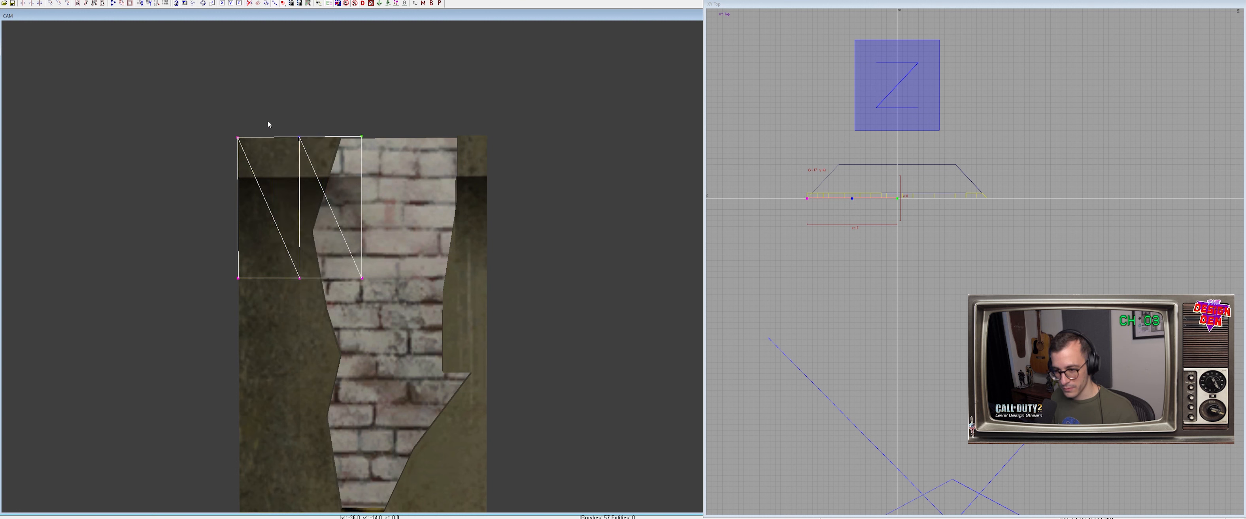
pyautogui.moveTo(311, 119); pyautogui.dragTo(348, 285)
pyautogui.press('Escape')
pyautogui.keyDown('shift'); pyautogui.click(348, 204); pyautogui.keyUp('shift')
pyautogui.press('Escape')
pyautogui.keyDown('shift'); pyautogui.click(327, 204); pyautogui.keyUp('shift')
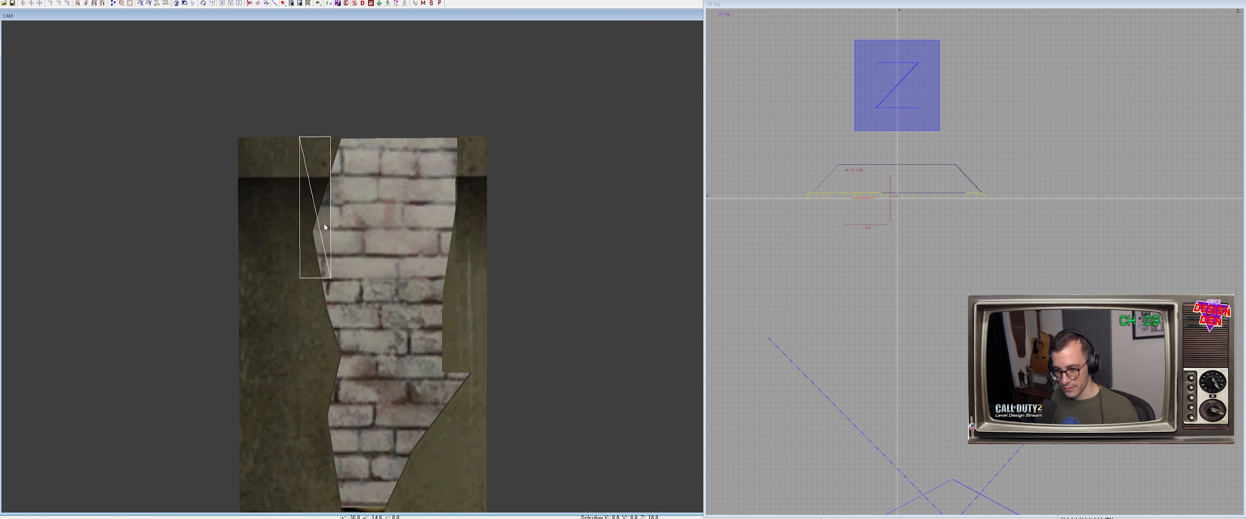
# Delete the narrow strip piece along the brick's left edge, keeping only the outermost left piece
pyautogui.scroll(4, 338, 204)
pyautogui.scroll(-5, 334, 227)
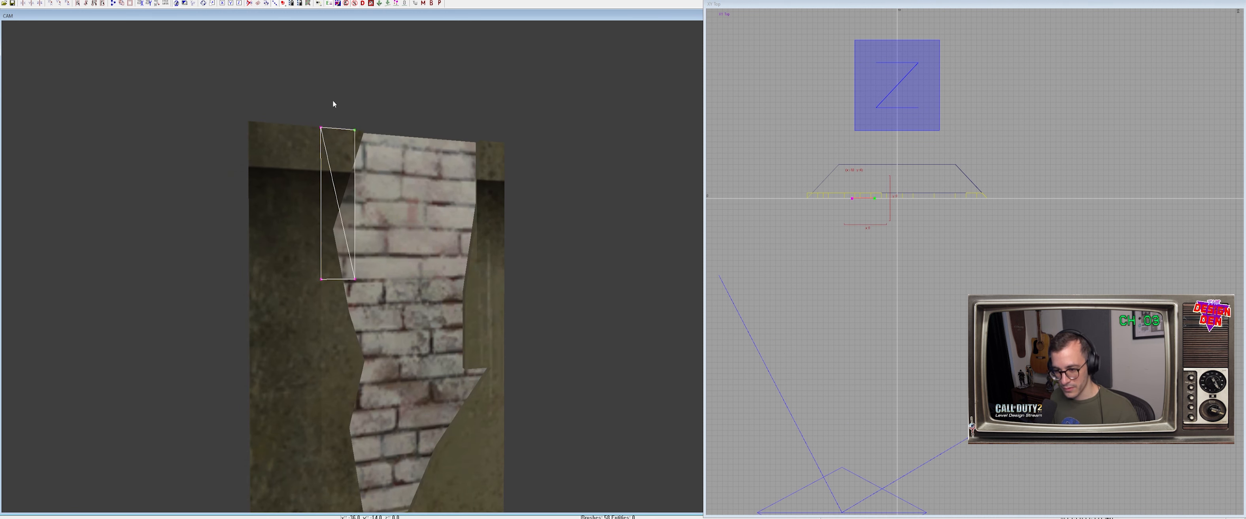
pyautogui.keyDown('shift'); pyautogui.click(300, 149); pyautogui.keyUp('shift')
pyautogui.press('Escape')
pyautogui.keyDown('shift'); pyautogui.click(329, 203); pyautogui.keyUp('shift')
pyautogui.keyDown('shift'); pyautogui.click(285, 169); pyautogui.keyUp('shift')
pyautogui.press('Escape')
pyautogui.keyDown('shift'); pyautogui.click(346, 229); pyautogui.keyUp('shift')
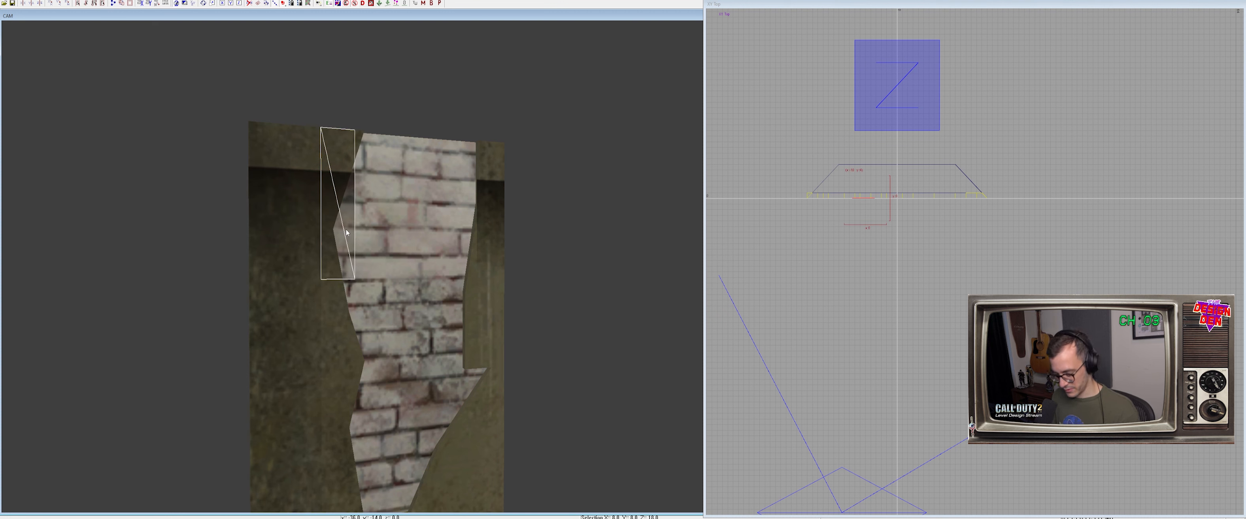
pyautogui.press('BackSpace')
# Select the left piece's inner edge points and fade the shading to transparent toward the brick
pyautogui.keyDown('shift'); pyautogui.click(306, 210); pyautogui.keyUp('shift')
pyautogui.keyDown('shift'); pyautogui.click(307, 180); pyautogui.keyUp('shift')
pyautogui.keyDown('shift'); pyautogui.click(335, 168); pyautogui.keyUp('shift')
pyautogui.press('space')
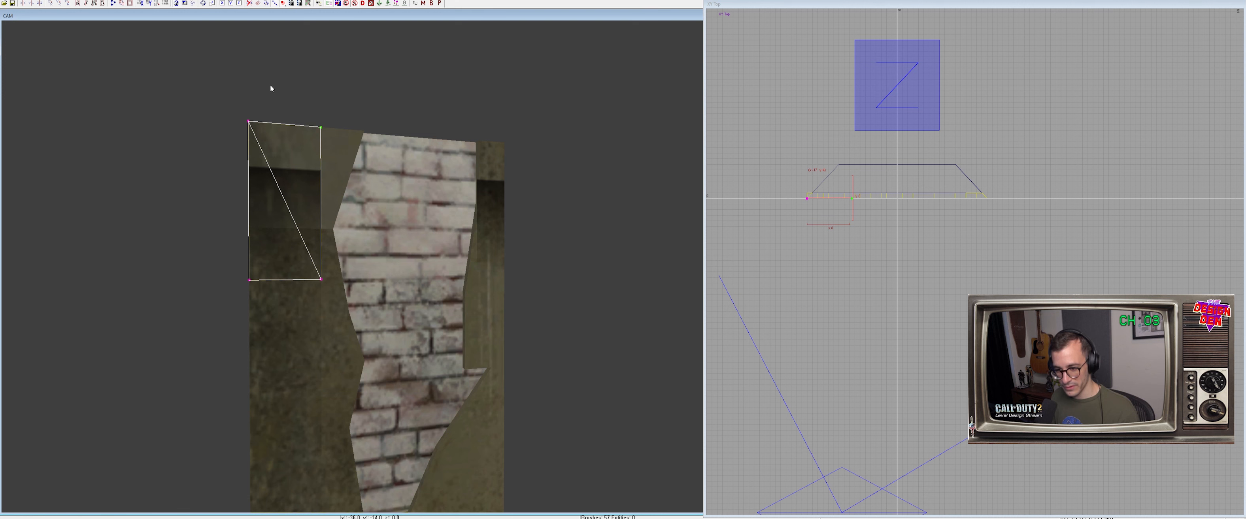
pyautogui.moveTo(286, 90); pyautogui.dragTo(363, 305)
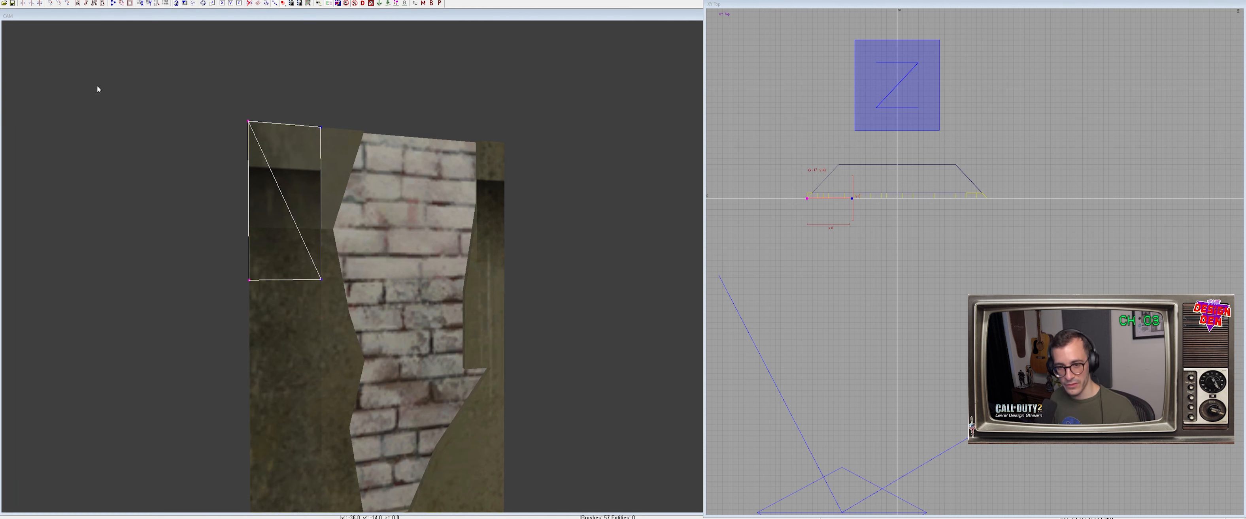
pyautogui.moveTo(326, 148); pyautogui.dragTo(320, 149, button='right')
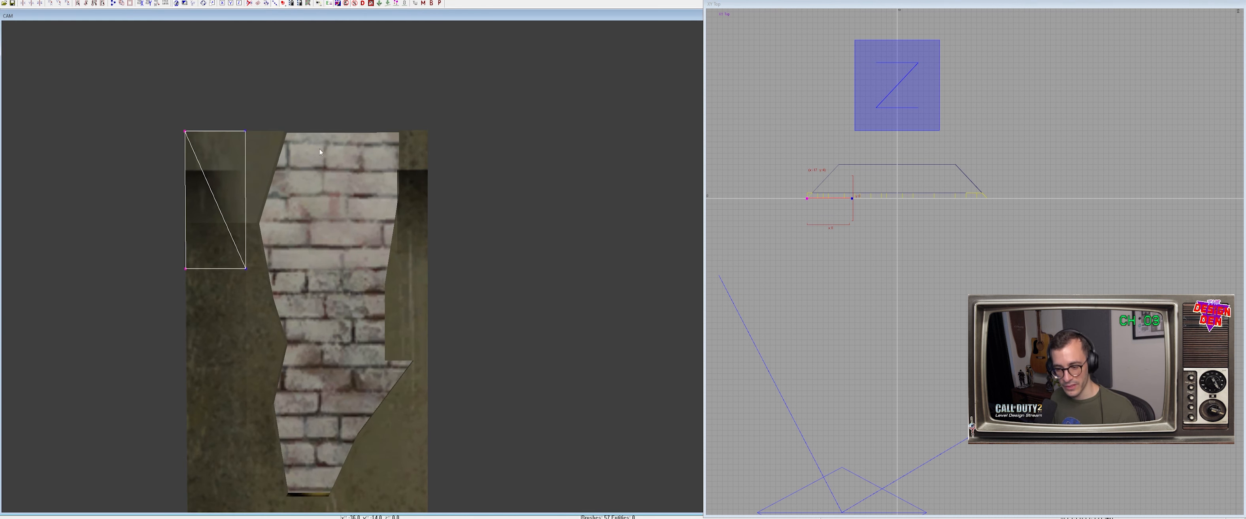
# Select the narrow strip piece right of the brick, undo the last edit and finish editing the corner wall group
pyautogui.press('v')
pyautogui.keyDown('shift'); pyautogui.click(406, 186); pyautogui.keyUp('shift')
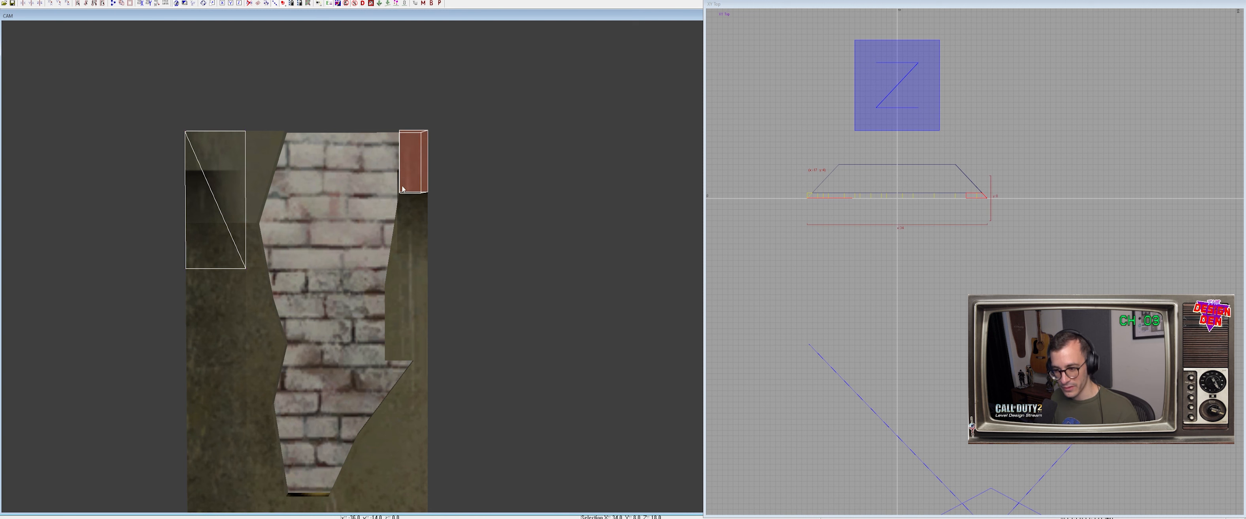
pyautogui.keyDown('shift'); pyautogui.click(398, 197); pyautogui.keyUp('shift')
pyautogui.press('BackSpace')
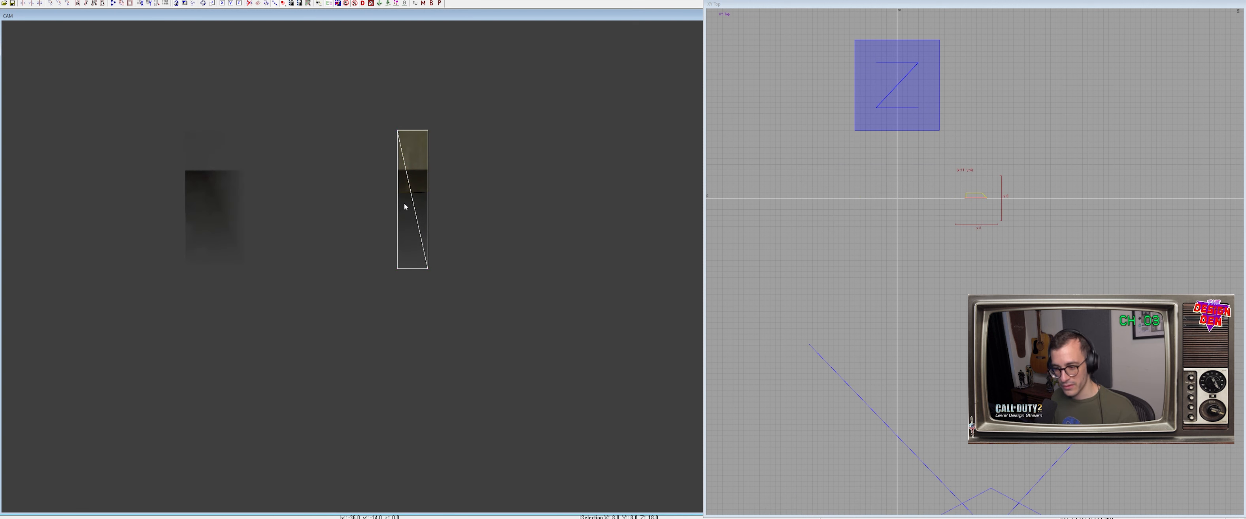
pyautogui.moveTo(308, 165); pyautogui.dragTo(311, 168, button='right')
pyautogui.hotkey('ctrl', 'z')
pyautogui.press('Escape')
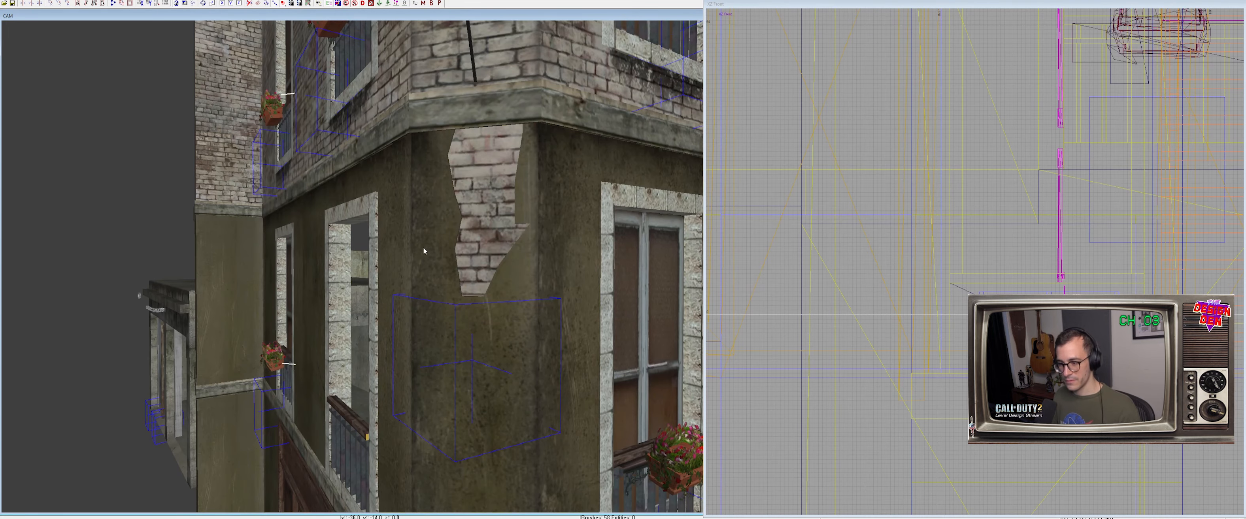
# Select the wide wooden panel face below the shop window and shift its texture left to centre the moulding
pyautogui.moveTo(423, 247); pyautogui.dragTo(227, 220, button='right')
pyautogui.moveTo(439, 248); pyautogui.dragTo(435, 297, button='right')
pyautogui.keyDown('shift'); pyautogui.click(384, 279); pyautogui.keyUp('shift')
pyautogui.press('Escape')
pyautogui.keyDown('ctrl'); pyautogui.keyDown('shift'); pyautogui.click(436, 294); pyautogui.keyUp('shift'); pyautogui.keyUp('ctrl')
pyautogui.hotkey('shift', 'Left')
pyautogui.hotkey('shift', 'Left')
pyautogui.hotkey('shift', 'Left')
pyautogui.hotkey('shift', 'Left')
pyautogui.hotkey('shift', 'Left')
pyautogui.hotkey('shift', 'Left')
pyautogui.hotkey('shift', 'Left')
pyautogui.hotkey('shift', 'Left')
pyautogui.hotkey('shift', 'Left')
pyautogui.hotkey('shift', 'Left')
pyautogui.hotkey('shift', 'Left')
pyautogui.hotkey('shift', 'Left')
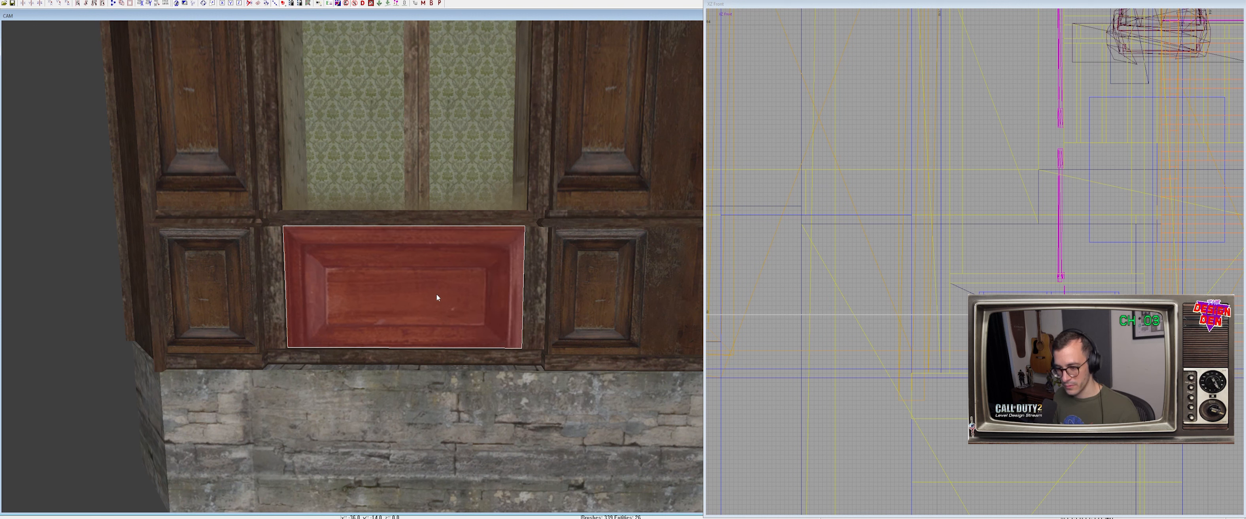
pyautogui.hotkey('shift', 'Left')
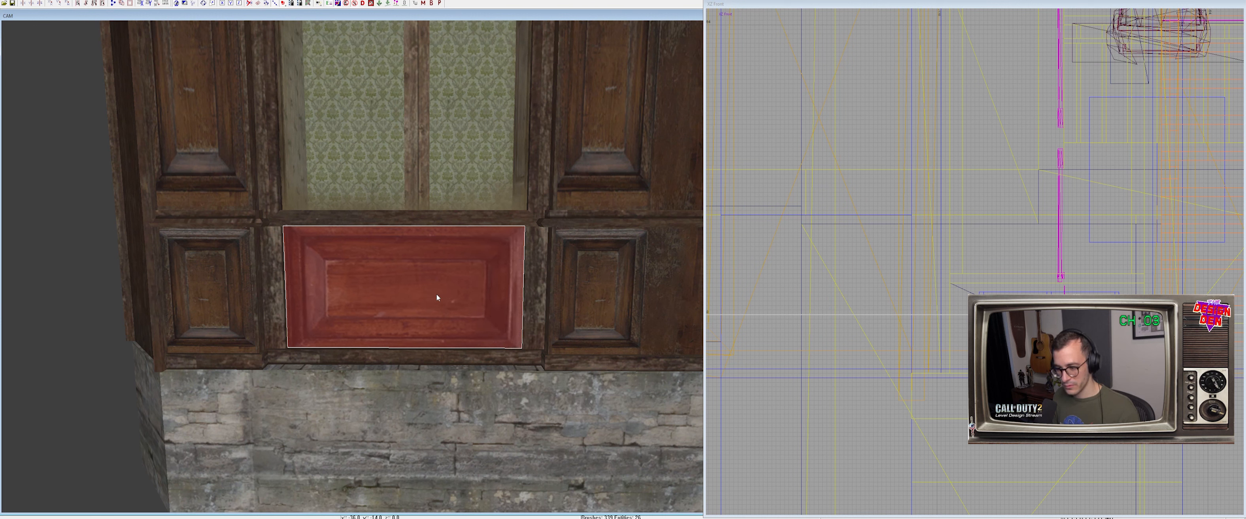
pyautogui.press('Escape')
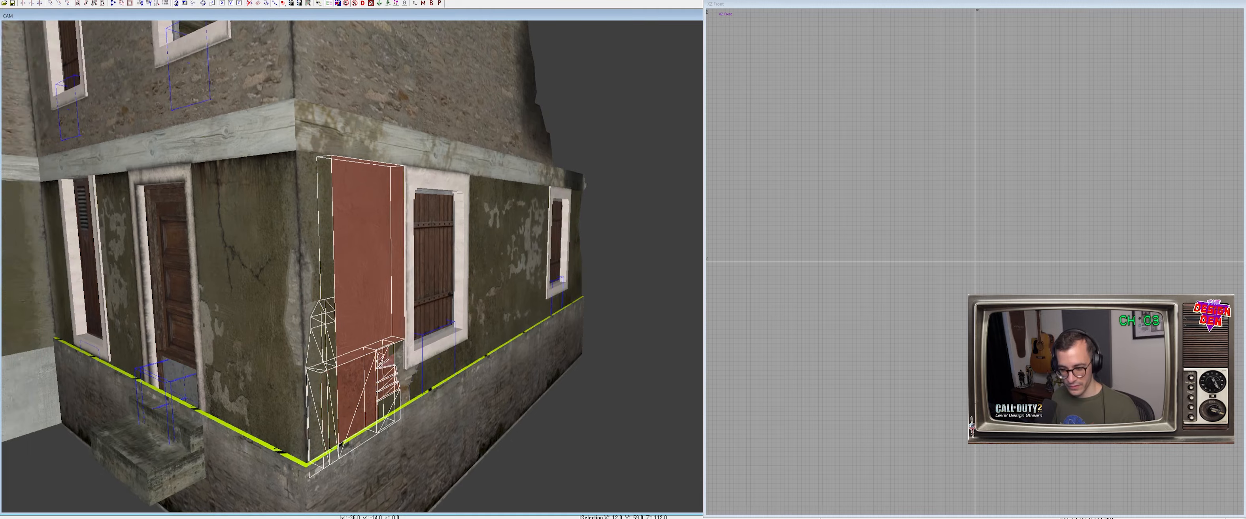
# Hide the wall and window pieces covering the building corner to single out the exposed brick patch, and unhide everything
pyautogui.moveTo(380, 213)
pyautogui.mouseDown(button='right')
pyautogui.moveTo(367, 316)
pyautogui.moveTo(339, 338)
pyautogui.moveTo(384, 237)
pyautogui.mouseUp(button='right')
pyautogui.keyDown('shift'); pyautogui.click(379, 341); pyautogui.keyUp('shift')
pyautogui.press('Escape')
pyautogui.keyDown('shift'); pyautogui.click(423, 271); pyautogui.keyUp('shift')
pyautogui.press('h')
pyautogui.keyDown('shift'); pyautogui.click(401, 239); pyautogui.keyUp('shift')
pyautogui.keyDown('shift'); pyautogui.click(380, 256); pyautogui.keyUp('shift')
pyautogui.keyDown('shift'); pyautogui.click(382, 295); pyautogui.keyUp('shift')
pyautogui.keyDown('shift'); pyautogui.click(378, 342); pyautogui.keyUp('shift')
pyautogui.moveTo(363, 324); pyautogui.dragTo(303, 362, button='right')
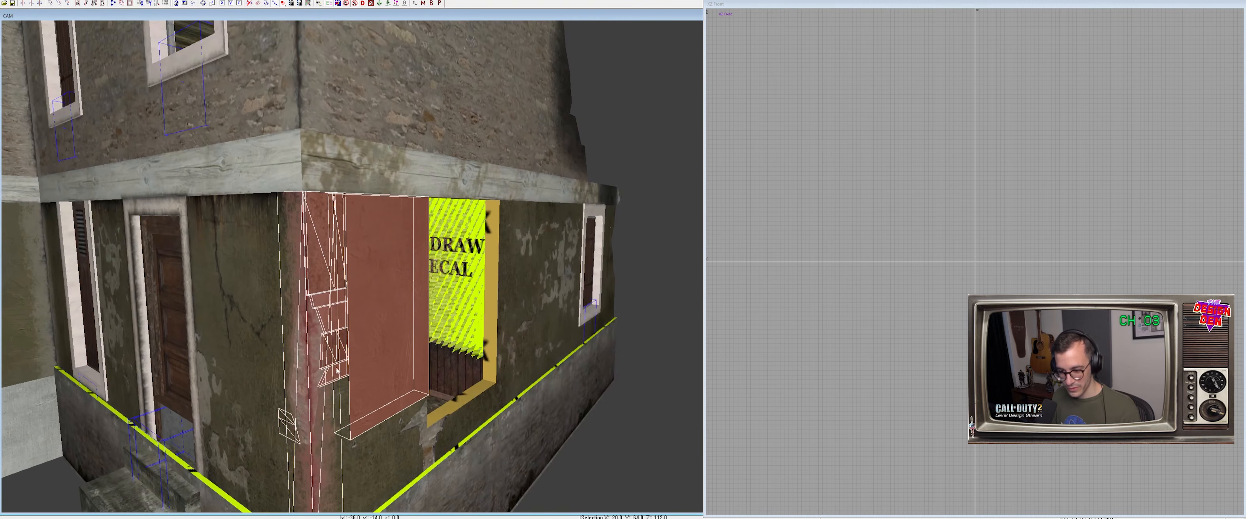
pyautogui.press('h')
pyautogui.keyDown('shift'); pyautogui.click(303, 363); pyautogui.keyUp('shift')
pyautogui.press('h')
pyautogui.keyDown('shift'); pyautogui.click(302, 363); pyautogui.keyUp('shift')
pyautogui.hotkey('shift', 'h')
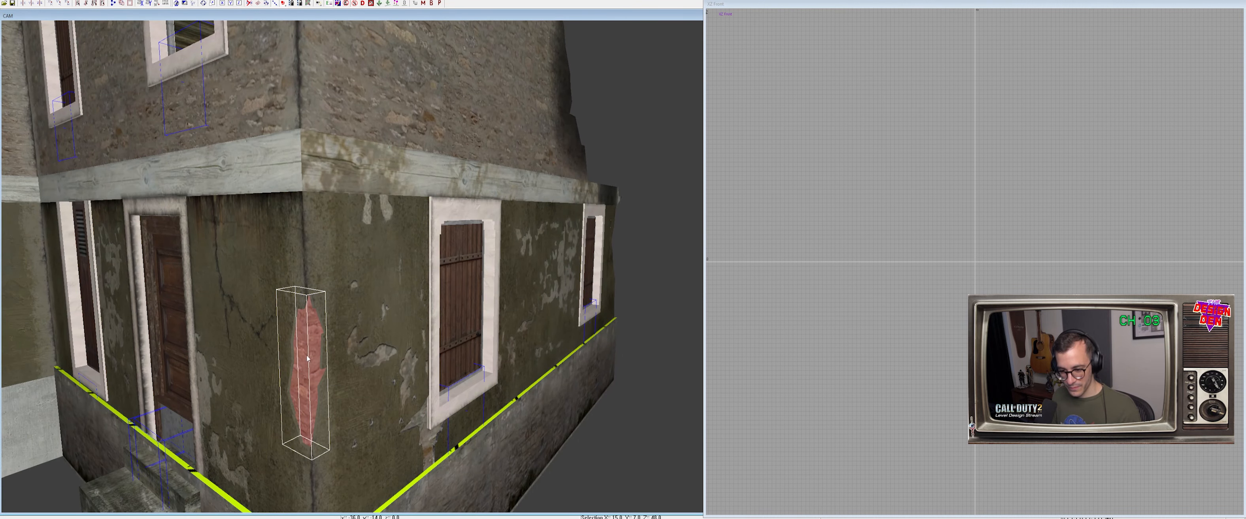
# Try to select the plaster pieces surrounding the brick patch at the building corner
pyautogui.keyDown('shift'); pyautogui.click(352, 277); pyautogui.keyUp('shift')
pyautogui.keyDown('shift'); pyautogui.click(339, 382); pyautogui.keyUp('shift')
pyautogui.keyDown('shift'); pyautogui.click(335, 304); pyautogui.keyUp('shift')
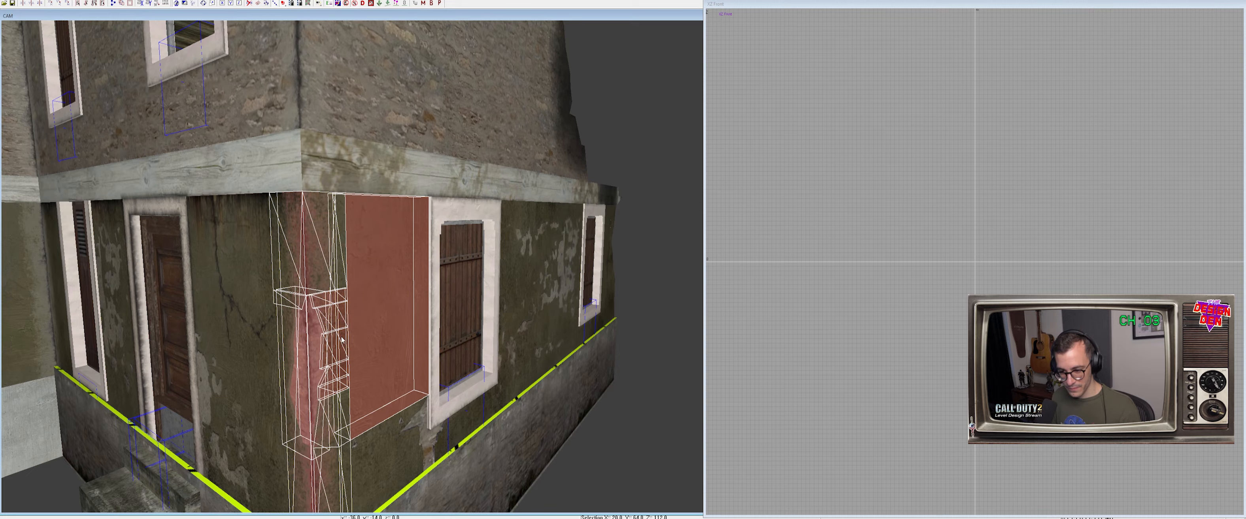
pyautogui.moveTo(339, 338); pyautogui.dragTo(340, 363, button='right')
pyautogui.keyDown('shift'); pyautogui.click(341, 364); pyautogui.keyUp('shift')
pyautogui.keyDown('shift'); pyautogui.click(328, 212); pyautogui.keyUp('shift')
pyautogui.keyDown('shift'); pyautogui.click(305, 387); pyautogui.keyUp('shift')
pyautogui.keyDown('shift'); pyautogui.click(298, 349); pyautogui.keyUp('shift')
pyautogui.keyDown('shift'); pyautogui.click(294, 264); pyautogui.keyUp('shift')
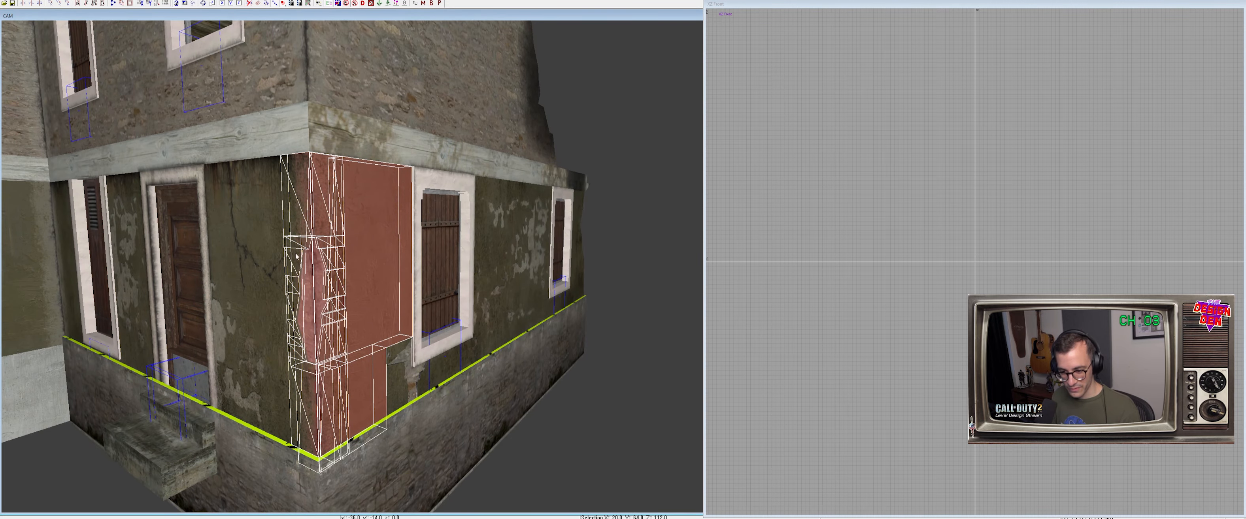
pyautogui.moveTo(299, 317); pyautogui.dragTo(271, 342, button='right')
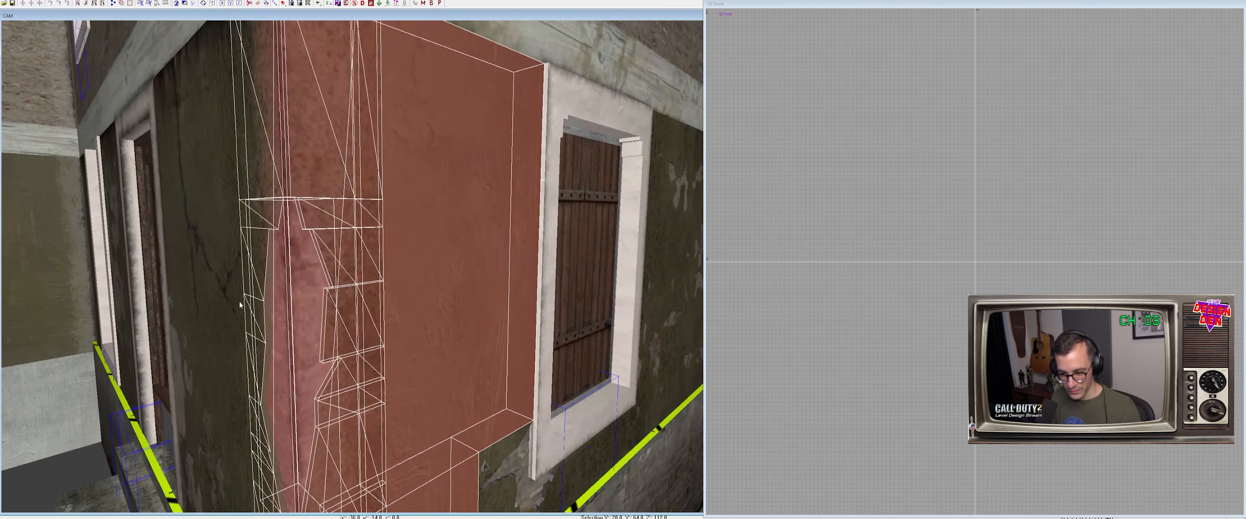
pyautogui.keyDown('shift'); pyautogui.click(271, 342); pyautogui.keyUp('shift')
pyautogui.press('Escape')
# Delete the dark shading strips wrapped around the building corner over the brick patch
pyautogui.keyDown('shift'); pyautogui.click(273, 303); pyautogui.keyUp('shift')
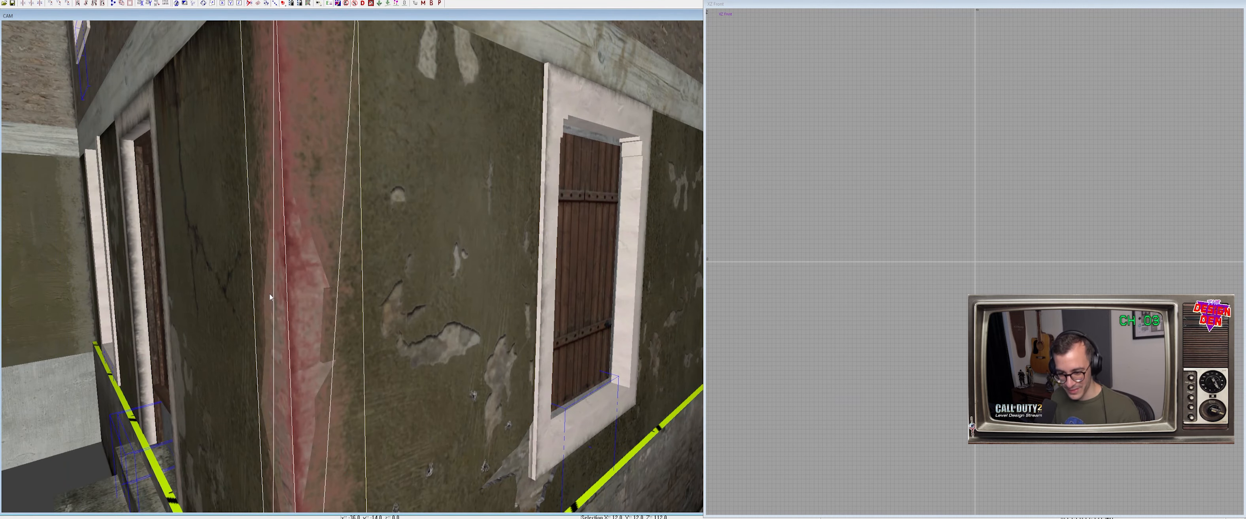
pyautogui.press('BackSpace')
pyautogui.moveTo(271, 292); pyautogui.dragTo(286, 290, button='right')
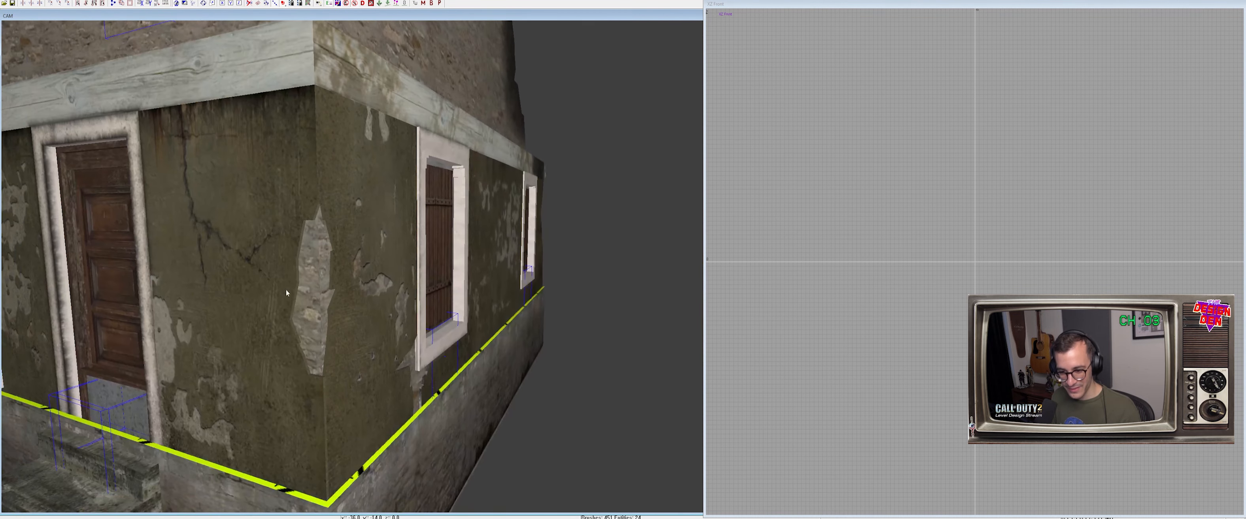
# Select the plaster pieces and overlays between the door and the corner together with the brick patch
pyautogui.keyDown('shift'); pyautogui.click(285, 213); pyautogui.keyUp('shift')
pyautogui.keyDown('shift'); pyautogui.click(248, 153); pyautogui.keyUp('shift')
pyautogui.keyDown('shift'); pyautogui.click(297, 269); pyautogui.keyUp('shift')
pyautogui.keyDown('shift'); pyautogui.click(279, 173); pyautogui.keyUp('shift')
pyautogui.keyDown('shift'); pyautogui.click(307, 201); pyautogui.keyUp('shift')
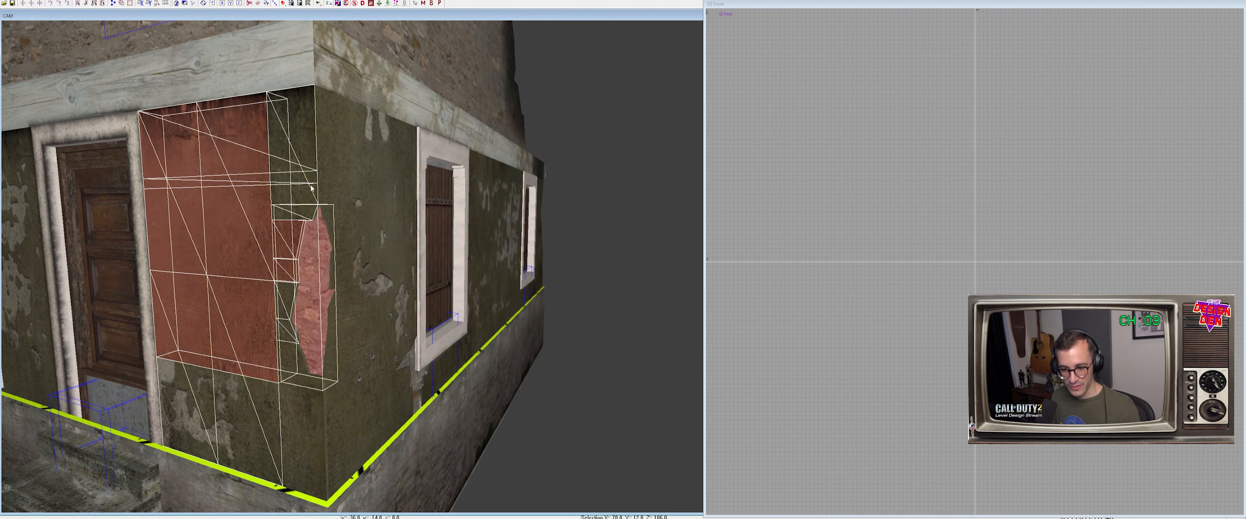
pyautogui.keyDown('shift'); pyautogui.click(327, 175); pyautogui.keyUp('shift')
pyautogui.keyDown('shift'); pyautogui.click(244, 397); pyautogui.keyUp('shift')
pyautogui.keyDown('shift'); pyautogui.click(286, 426); pyautogui.keyUp('shift')
pyautogui.keyDown('shift'); pyautogui.click(300, 428); pyautogui.keyUp('shift')
pyautogui.keyDown('shift'); pyautogui.click(300, 362); pyautogui.keyUp('shift')
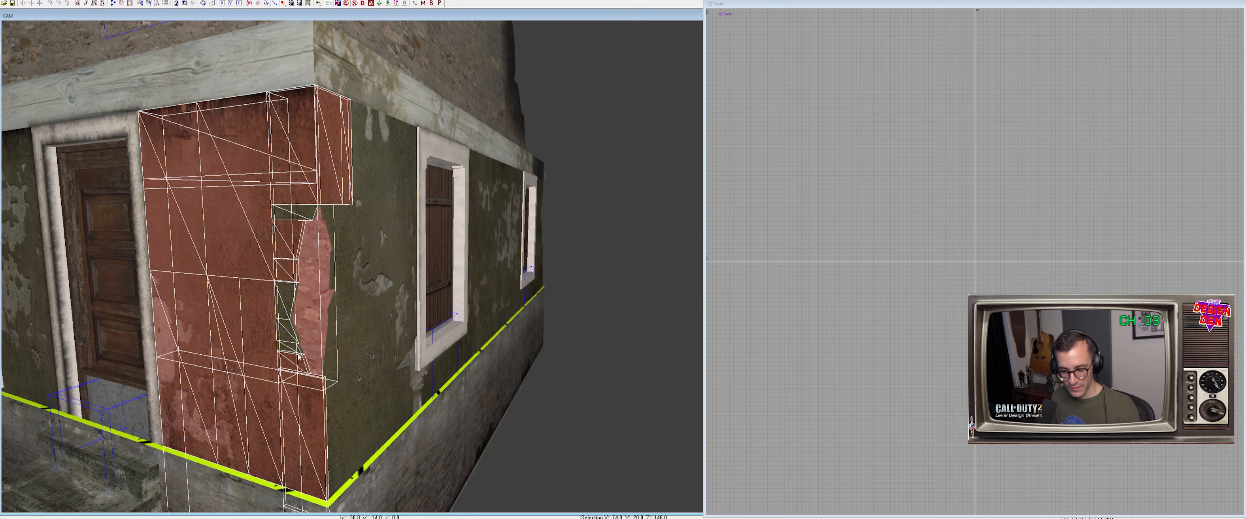
pyautogui.keyDown('shift'); pyautogui.click(284, 297); pyautogui.keyUp('shift')
# Add the small pieces around the brick patch and the lower side block to the selection, copy everything and clear the selection
pyautogui.moveTo(298, 347); pyautogui.dragTo(298, 347, button='right')
pyautogui.keyDown('shift'); pyautogui.click(293, 170); pyautogui.keyUp('shift')
pyautogui.keyDown('shift'); pyautogui.click(331, 165); pyautogui.keyUp('shift')
pyautogui.keyDown('shift'); pyautogui.click(339, 215); pyautogui.keyUp('shift')
pyautogui.keyDown('shift'); pyautogui.click(344, 281); pyautogui.keyUp('shift')
pyautogui.moveTo(344, 281); pyautogui.dragTo(346, 284, button='right')
pyautogui.keyDown('shift'); pyautogui.click(295, 272); pyautogui.keyUp('shift')
pyautogui.keyDown('shift'); pyautogui.click(296, 333); pyautogui.keyUp('shift')
pyautogui.keyDown('shift'); pyautogui.click(307, 409); pyautogui.keyUp('shift')
pyautogui.moveTo(345, 388); pyautogui.dragTo(345, 388, button='right')
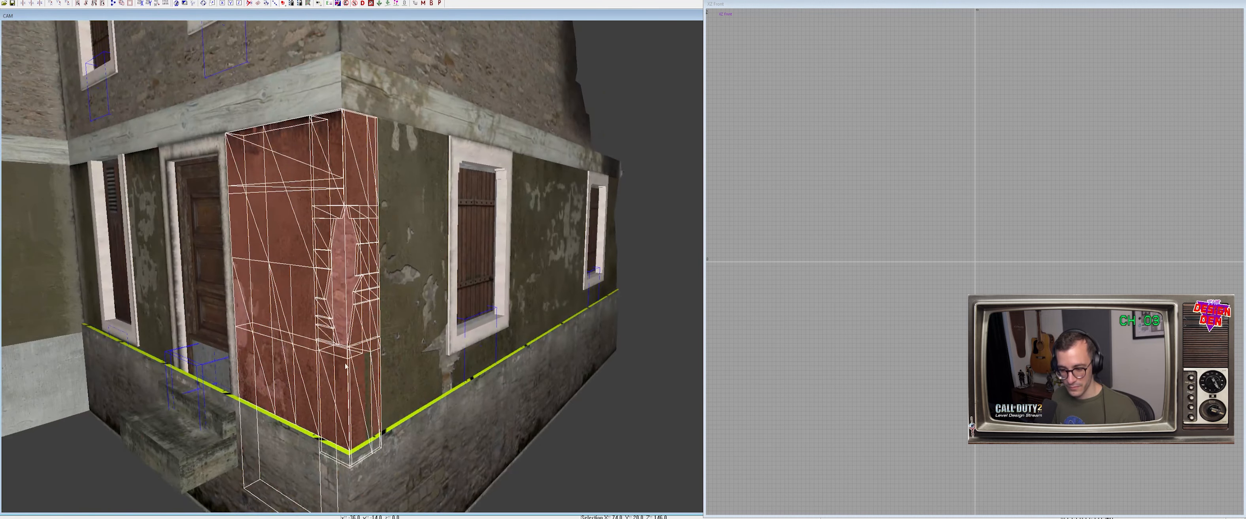
pyautogui.keyDown('shift'); pyautogui.click(366, 359); pyautogui.keyUp('shift')
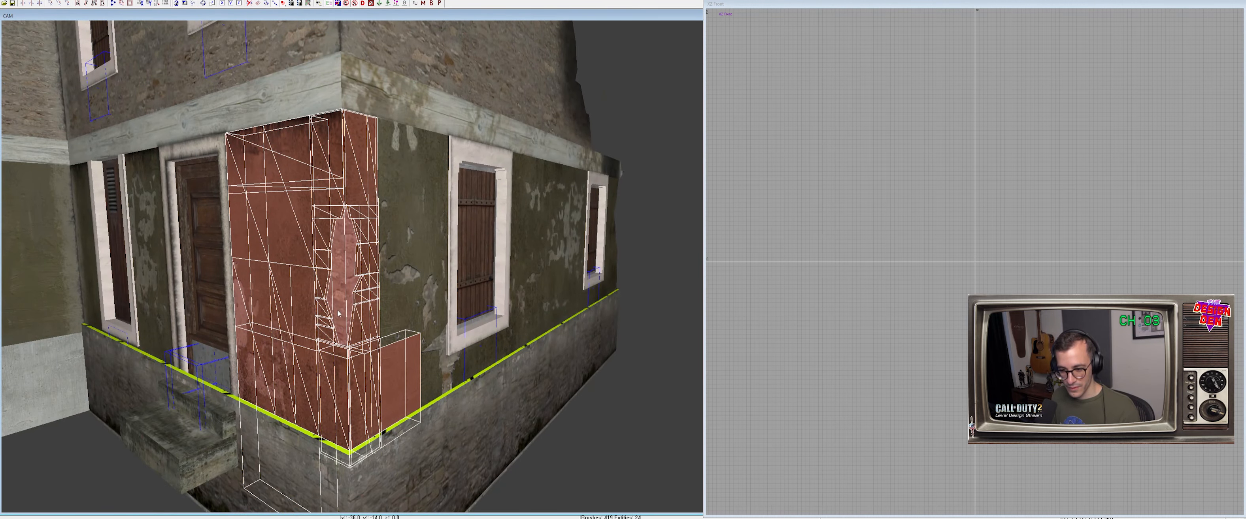
pyautogui.keyDown('shift'); pyautogui.click(356, 125); pyautogui.keyUp('shift')
pyautogui.keyDown('shift'); pyautogui.click(356, 125); pyautogui.keyUp('shift')
pyautogui.moveTo(356, 126); pyautogui.dragTo(355, 160, button='right')
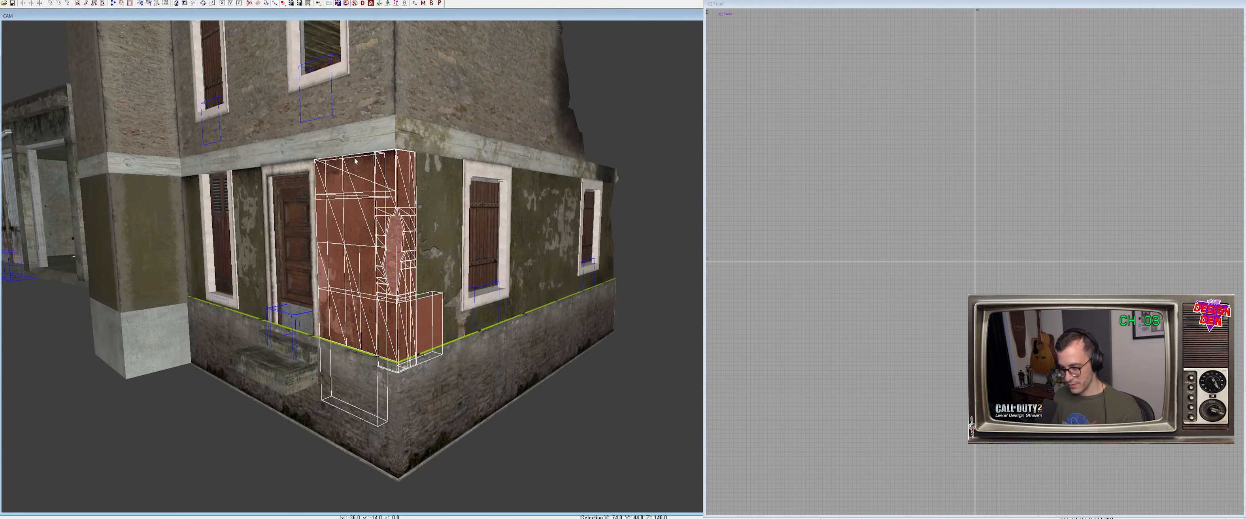
pyautogui.press('Escape')
pyautogui.moveTo(355, 162); pyautogui.dragTo(355, 205, button='right')
# Paste the copied corner pieces and move them in the top view toward the olive pillar beside the garage
pyautogui.hotkey('ctrl', 'Tab')
pyautogui.scroll(-10, 974, 262)
pyautogui.hotkey('ctrl', 'v')
pyautogui.scroll(-2, 974, 262)
pyautogui.moveTo(974, 400); pyautogui.dragTo(952, 261, button='right')
pyautogui.moveTo(1016, 508)
pyautogui.mouseDown()
pyautogui.moveTo(1035, 483)
pyautogui.moveTo(1009, 314)
pyautogui.mouseUp()
pyautogui.scroll(4, 1008, 314)
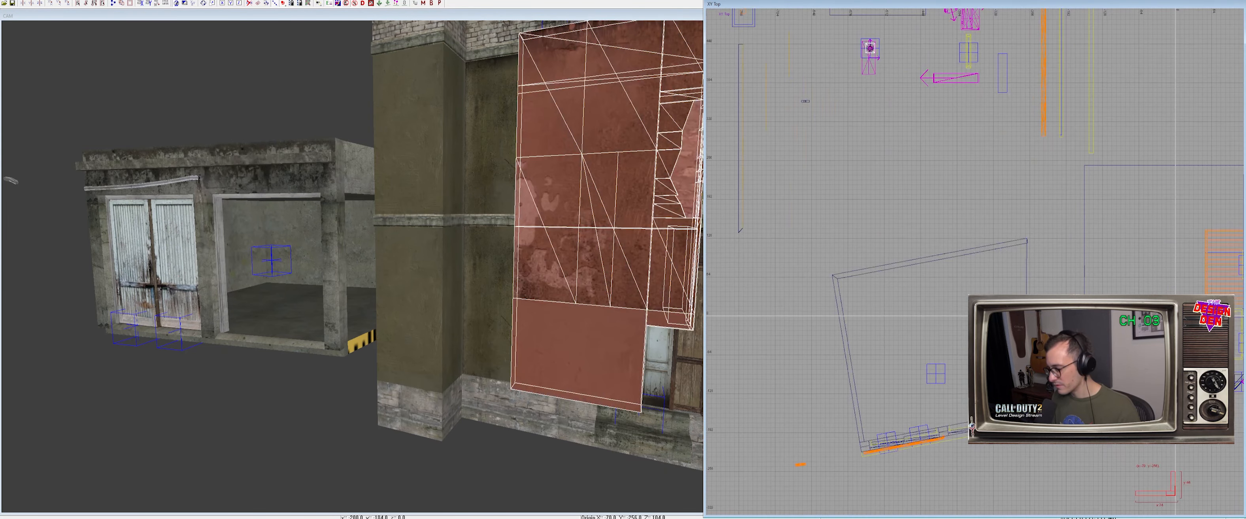
# Isolate the olive pillar with the pasted pieces and align the pasted corner to the pillar's outer corner in plan
pyautogui.keyDown('shift'); pyautogui.click(422, 305); pyautogui.keyUp('shift')
pyautogui.hotkey('alt', 'h')
pyautogui.keyDown('shift'); pyautogui.click(422, 306); pyautogui.keyUp('shift')
pyautogui.moveTo(866, 374); pyautogui.dragTo(675, 296, button='right')
pyautogui.moveTo(954, 417); pyautogui.dragTo(840, 349)
pyautogui.scroll(3, 839, 326)
pyautogui.moveTo(852, 355); pyautogui.dragTo(984, 239, button='right')
pyautogui.moveTo(868, 324)
pyautogui.mouseDown()
pyautogui.moveTo(921, 314)
pyautogui.moveTo(925, 334)
pyautogui.moveTo(926, 318)
pyautogui.mouseUp()
pyautogui.scroll(2, 921, 285)
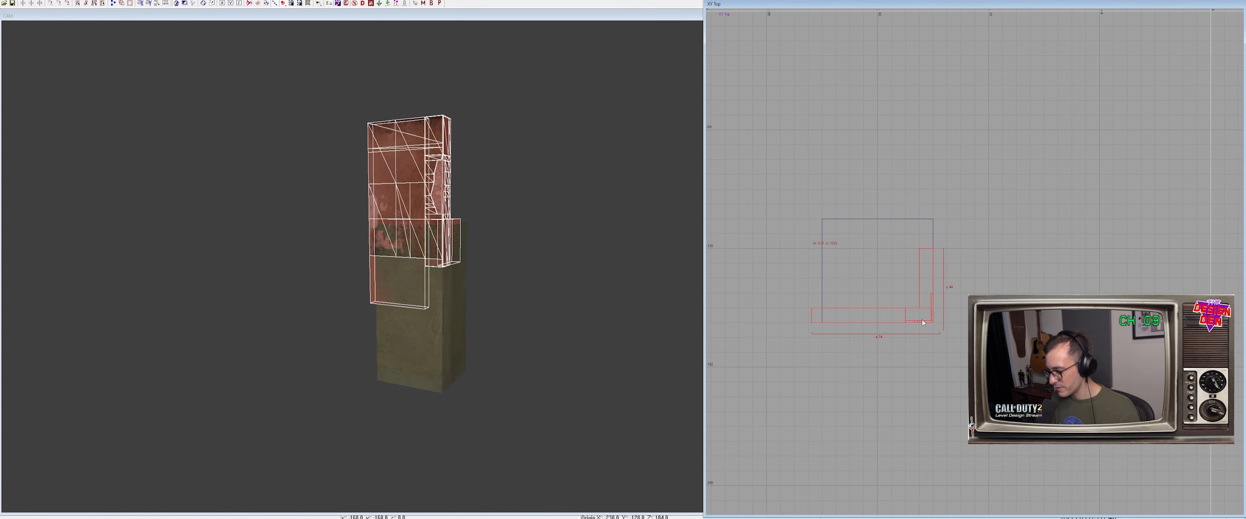
# Lower the pasted corner pieces along the pillar toward its stone base
pyautogui.rightClick(419, 240)
pyautogui.moveTo(418, 240); pyautogui.dragTo(419, 373)
pyautogui.moveTo(419, 373)
pyautogui.mouseDown(button='right')
pyautogui.moveTo(387, 251)
pyautogui.moveTo(339, 242)
pyautogui.moveTo(423, 274)
pyautogui.mouseUp(button='right')
pyautogui.hotkey('shift', 'h')
pyautogui.moveTo(424, 274); pyautogui.dragTo(423, 305)
pyautogui.moveTo(424, 304); pyautogui.dragTo(428, 290, button='right')
pyautogui.press('2')
pyautogui.moveTo(428, 289); pyautogui.dragTo(424, 300)
pyautogui.moveTo(424, 300)
pyautogui.mouseDown(button='right')
pyautogui.moveTo(401, 290)
pyautogui.moveTo(435, 271)
pyautogui.moveTo(421, 251)
pyautogui.moveTo(421, 295)
pyautogui.mouseUp(button='right')
# Isolate the pasted pieces, split the tall lower block level with its neighbours' bottom edge and delete the part below
pyautogui.hotkey('alt', 'h')
pyautogui.press('Escape')
pyautogui.keyDown('shift'); pyautogui.click(357, 360); pyautogui.keyUp('shift')
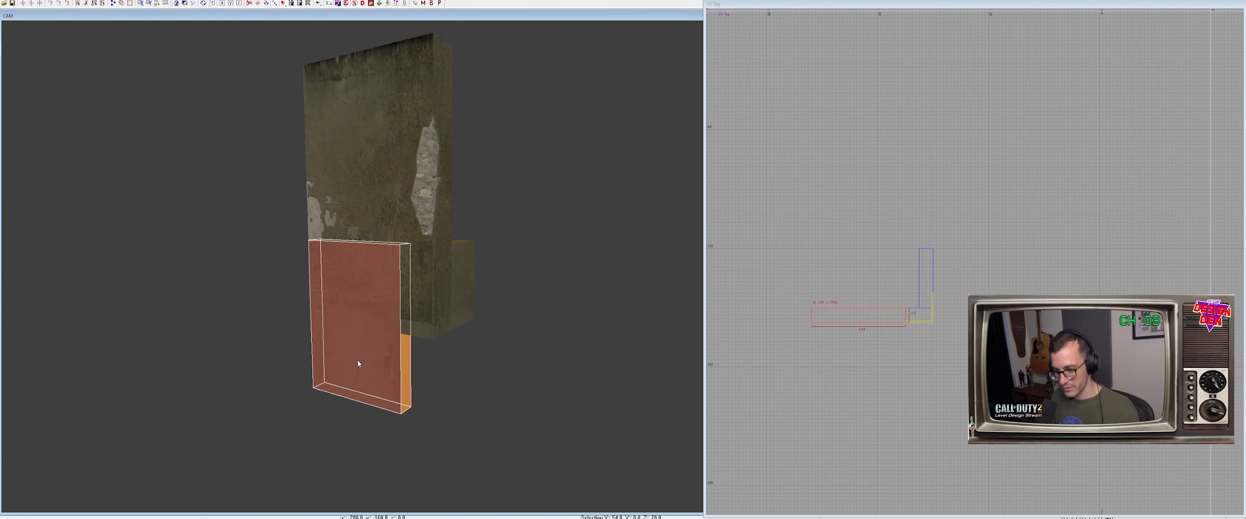
pyautogui.hotkey('ctrl', 'Tab')
pyautogui.moveTo(935, 319); pyautogui.dragTo(971, 263, button='right')
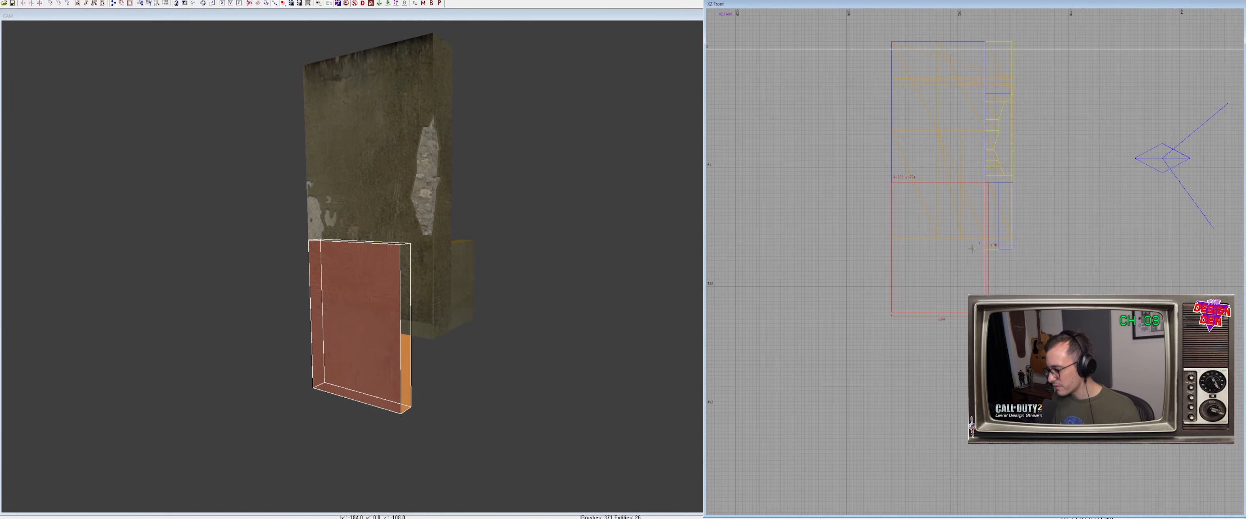
pyautogui.click(954, 253)
pyautogui.moveTo(953, 253); pyautogui.dragTo(950, 250)
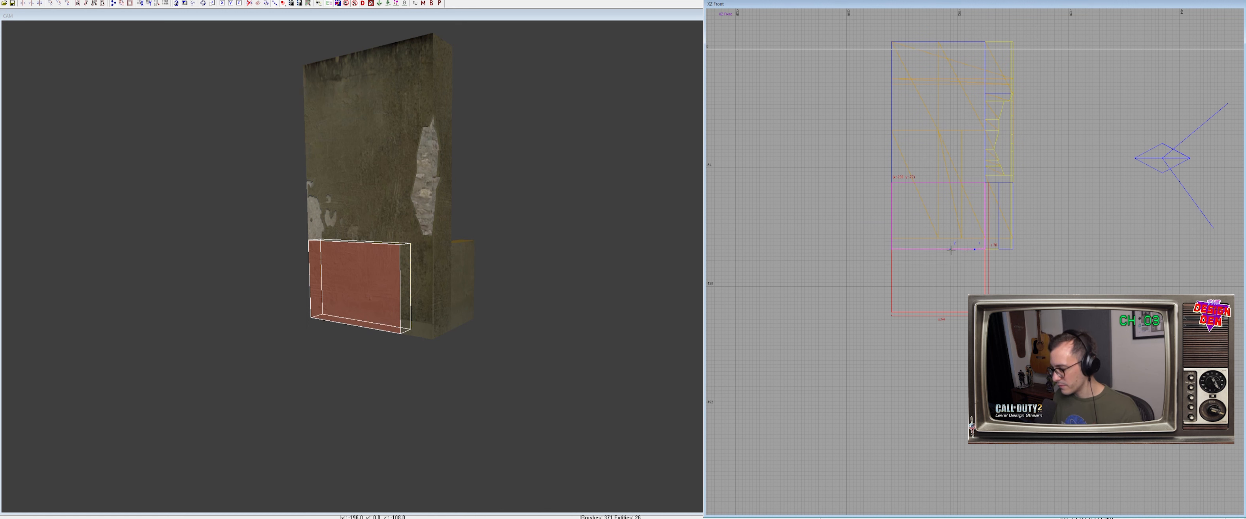
pyautogui.hotkey('shift', 'Return')
pyautogui.press('Escape')
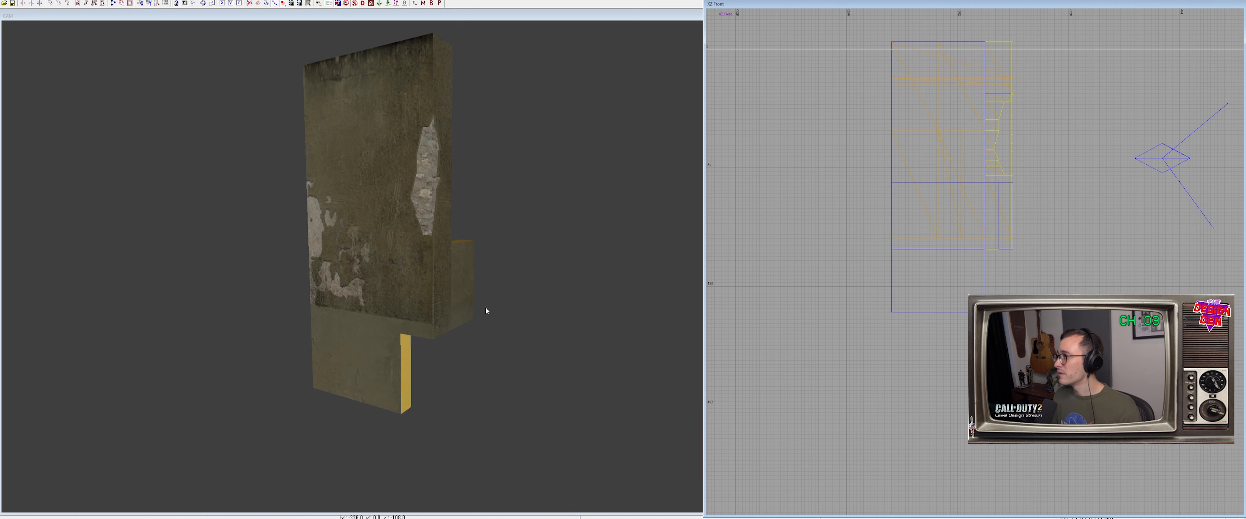
pyautogui.keyDown('shift'); pyautogui.click(366, 360); pyautogui.keyUp('shift')
pyautogui.press('BackSpace')
# Unhide the surroundings and isolate the olive pillar together with the pasted corner pieces
pyautogui.moveTo(433, 338)
pyautogui.keyDown('ctrl'); pyautogui.mouseDown(button='right')
pyautogui.moveTo(442, 322)
pyautogui.moveTo(420, 328)
pyautogui.moveTo(407, 318)
pyautogui.moveTo(419, 310)
pyautogui.mouseUp(button='right'); pyautogui.keyUp('ctrl')
pyautogui.hotkey('shift', 'h')
pyautogui.keyDown('shift'); pyautogui.click(496, 259); pyautogui.keyUp('shift')
pyautogui.keyDown('ctrl'); pyautogui.moveTo(496, 259); pyautogui.dragTo(494, 225, button='right'); pyautogui.keyUp('ctrl')
pyautogui.hotkey('ctrl', 'Tab')
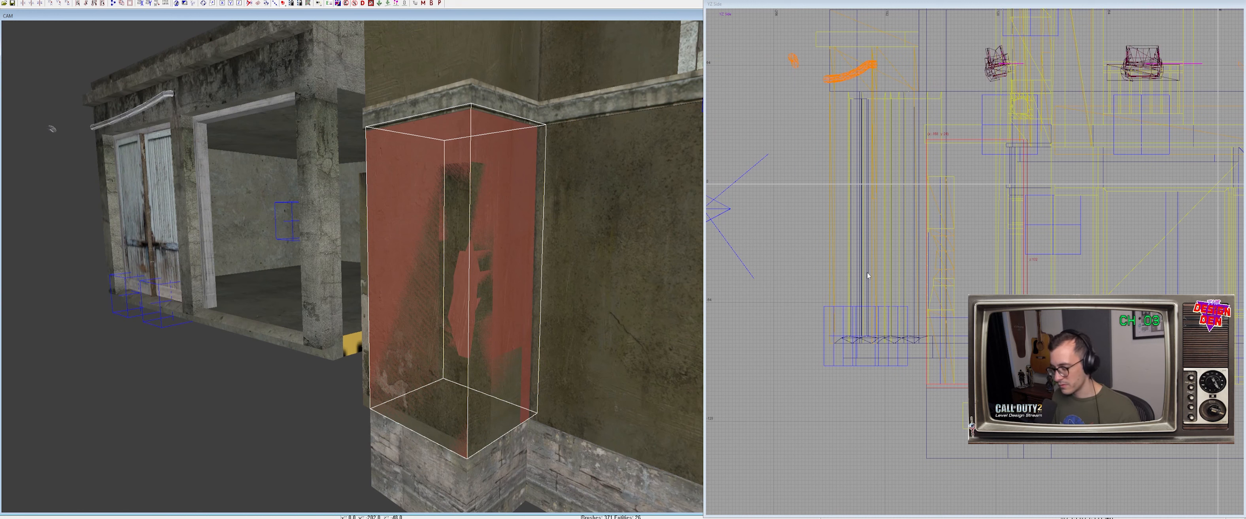
pyautogui.hotkey('ctrl', 'Tab')
pyautogui.press('Escape')
pyautogui.keyDown('alt'); pyautogui.keyDown('shift'); pyautogui.moveTo(878, 167); pyautogui.dragTo(1051, 355); pyautogui.keyUp('shift'); pyautogui.keyUp('alt')
pyautogui.hotkey('alt', 'h')
pyautogui.press('Escape')
# Delete the unneeded pieces at the upper end of the isolated pillar
pyautogui.moveTo(484, 300); pyautogui.dragTo(397, 128, button='right')
pyautogui.keyDown('shift'); pyautogui.click(397, 124); pyautogui.keyUp('shift')
pyautogui.keyDown('shift'); pyautogui.click(414, 127); pyautogui.keyUp('shift')
pyautogui.keyDown('shift'); pyautogui.click(411, 72); pyautogui.keyUp('shift')
pyautogui.press('BackSpace')
pyautogui.keyDown('shift'); pyautogui.click(456, 103); pyautogui.keyUp('shift')
pyautogui.moveTo(456, 104); pyautogui.dragTo(440, 163, button='right')
pyautogui.press('Escape')
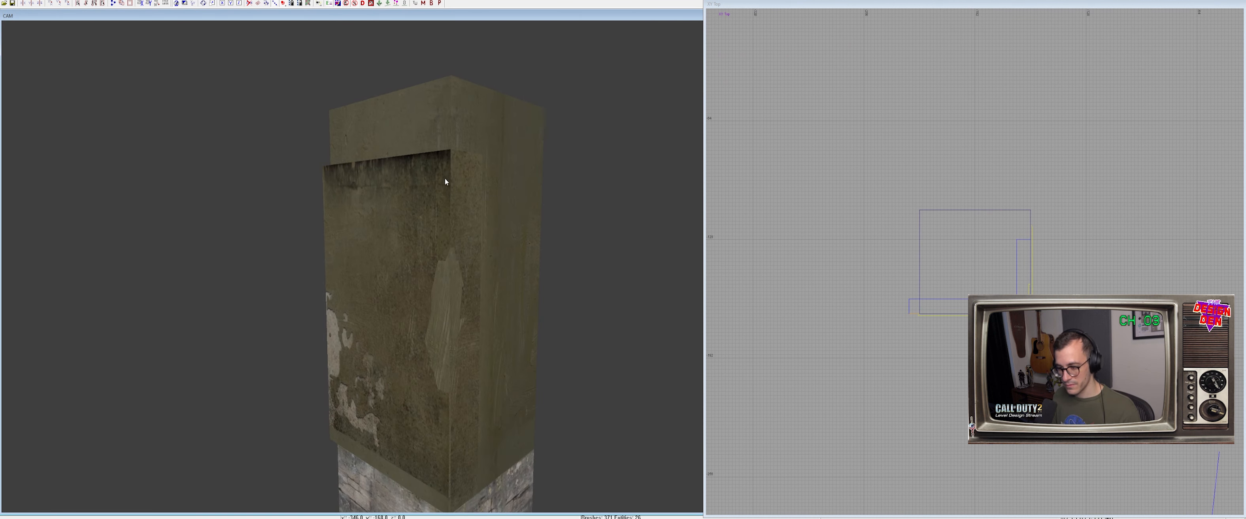
# Split the pillar in the top view along the back edge of the pasted front piece
pyautogui.keyDown('shift'); pyautogui.click(449, 289); pyautogui.keyUp('shift')
pyautogui.moveTo(959, 264); pyautogui.dragTo(945, 224, button='right')
pyautogui.scroll(1, 960, 264)
pyautogui.press('4')
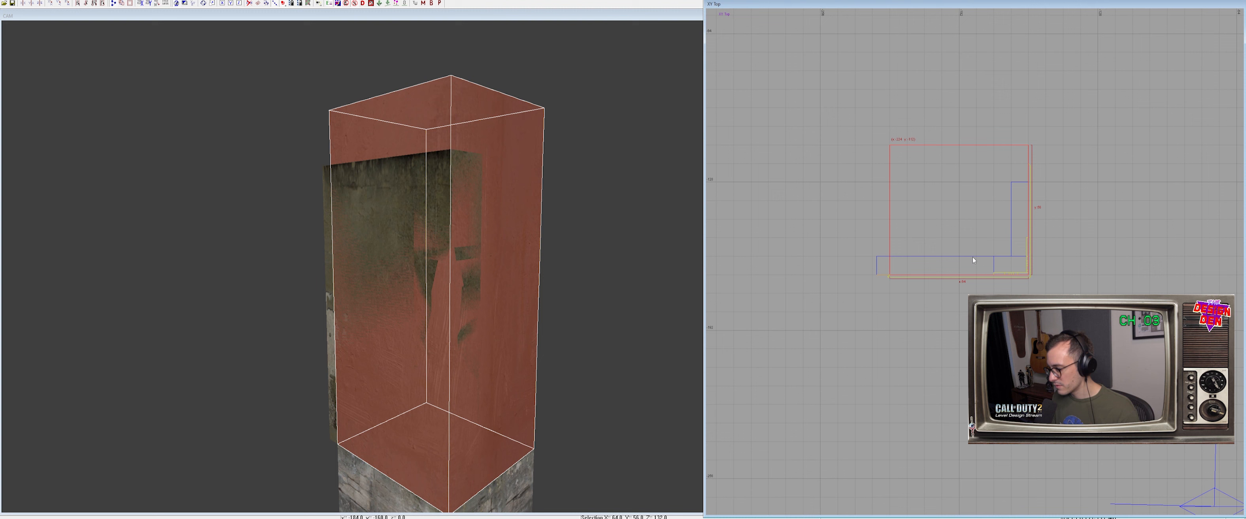
pyautogui.press('x')
pyautogui.click(975, 258)
pyautogui.click(940, 257)
pyautogui.press('x')
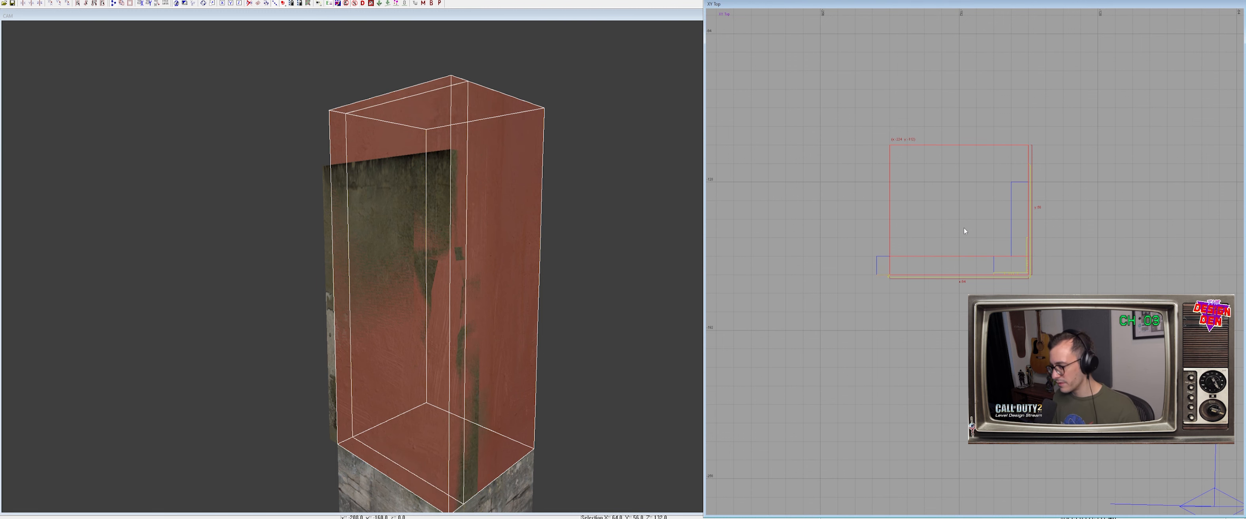
# Split the rear pillar block along the inner edge of the pasted side piece and delete the unneeded block
pyautogui.press('Escape')
pyautogui.keyDown('shift'); pyautogui.click(971, 180); pyautogui.keyUp('shift')
pyautogui.click(1011, 256)
pyautogui.hotkey('shift', 'Return')
pyautogui.press('Escape')
pyautogui.moveTo(556, 109)
pyautogui.keyDown('ctrl'); pyautogui.mouseDown(button='right')
pyautogui.moveTo(556, 72)
pyautogui.moveTo(512, 170)
pyautogui.mouseUp(button='right'); pyautogui.keyUp('ctrl')
pyautogui.keyDown('shift'); pyautogui.click(452, 207); pyautogui.keyUp('shift')
pyautogui.press('BackSpace')
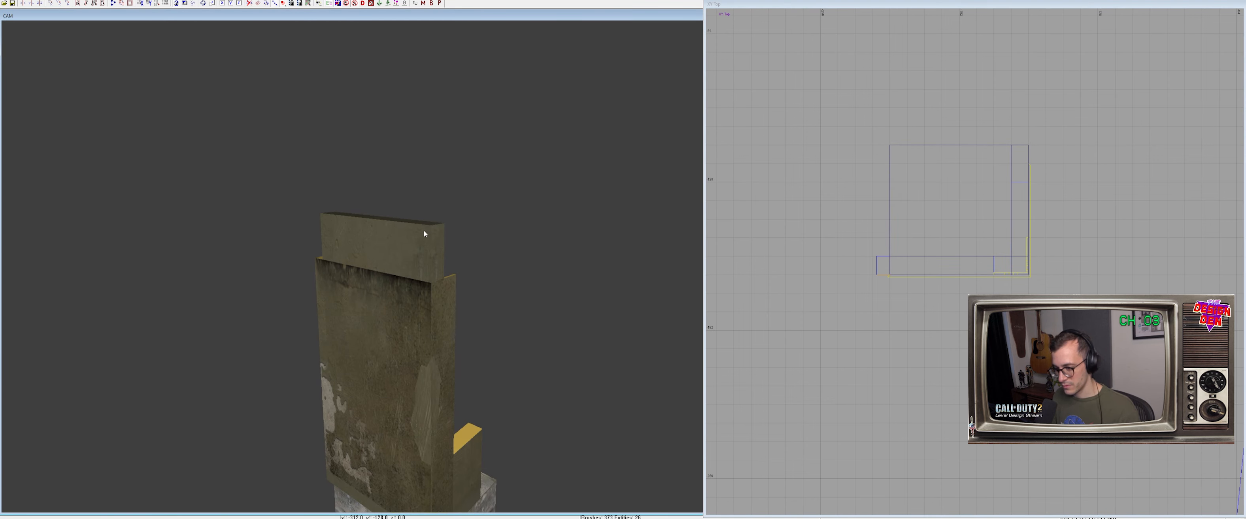
# Unhide the surroundings, clip the pillar's side section and temporarily hide the pieces covering the corner
pyautogui.hotkey('shift', 'h')
pyautogui.keyDown('shift'); pyautogui.click(450, 205); pyautogui.keyUp('shift')
pyautogui.press('h')
pyautogui.keyDown('shift'); pyautogui.click(442, 212); pyautogui.keyUp('shift')
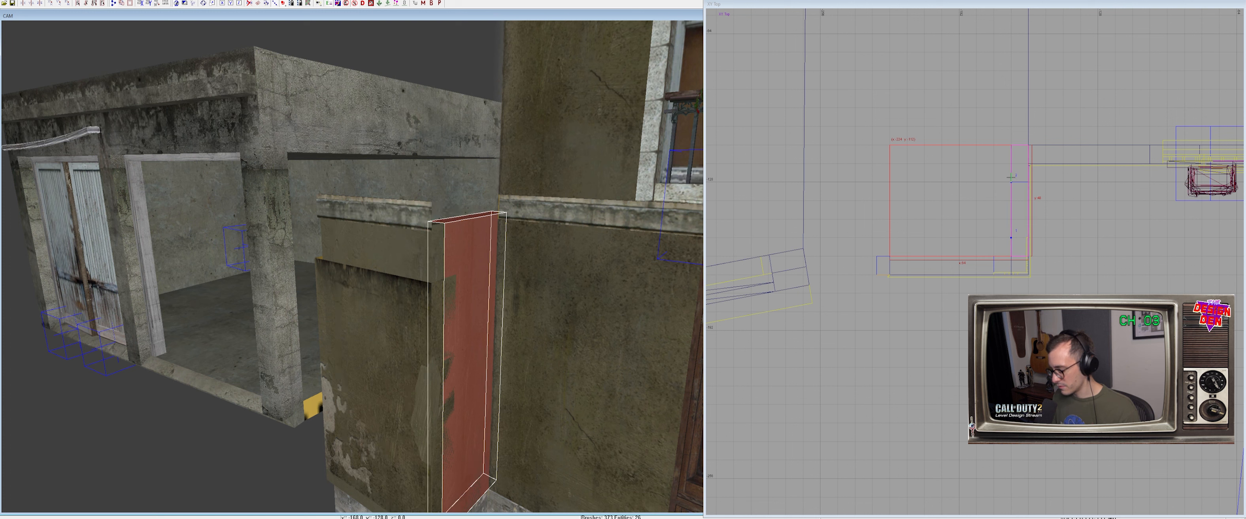
pyautogui.press('Return')
pyautogui.press('h')
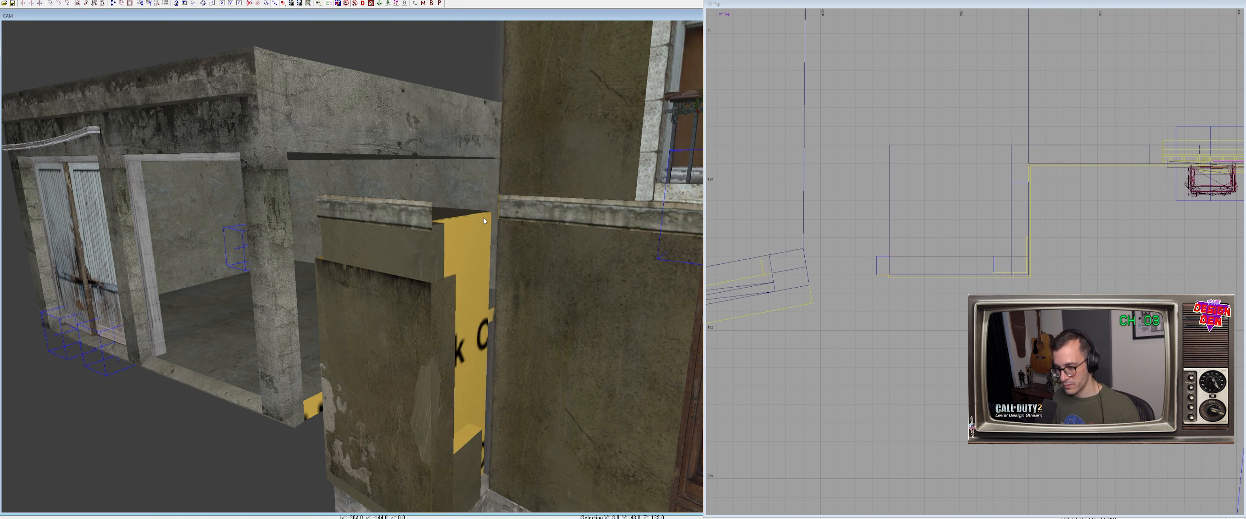
pyautogui.keyDown('shift'); pyautogui.click(421, 236); pyautogui.keyUp('shift')
pyautogui.press('h')
pyautogui.hotkey('shift', 'h')
# Select the dirt overlay patches and lower plaster blocks at the pillar's base and isolate them
pyautogui.moveTo(416, 232)
pyautogui.mouseDown(button='right')
pyautogui.moveTo(432, 239)
pyautogui.moveTo(432, 300)
pyautogui.moveTo(338, 326)
pyautogui.moveTo(294, 304)
pyautogui.moveTo(313, 259)
pyautogui.mouseUp(button='right')
pyautogui.keyDown('shift'); pyautogui.click(339, 321); pyautogui.keyUp('shift')
pyautogui.keyDown('shift'); pyautogui.click(324, 332); pyautogui.keyUp('shift')
pyautogui.keyDown('shift'); pyautogui.click(295, 307); pyautogui.keyUp('shift')
pyautogui.press('Escape')
pyautogui.keyDown('shift'); pyautogui.click(319, 252); pyautogui.keyUp('shift')
pyautogui.moveTo(319, 252); pyautogui.dragTo(366, 256)
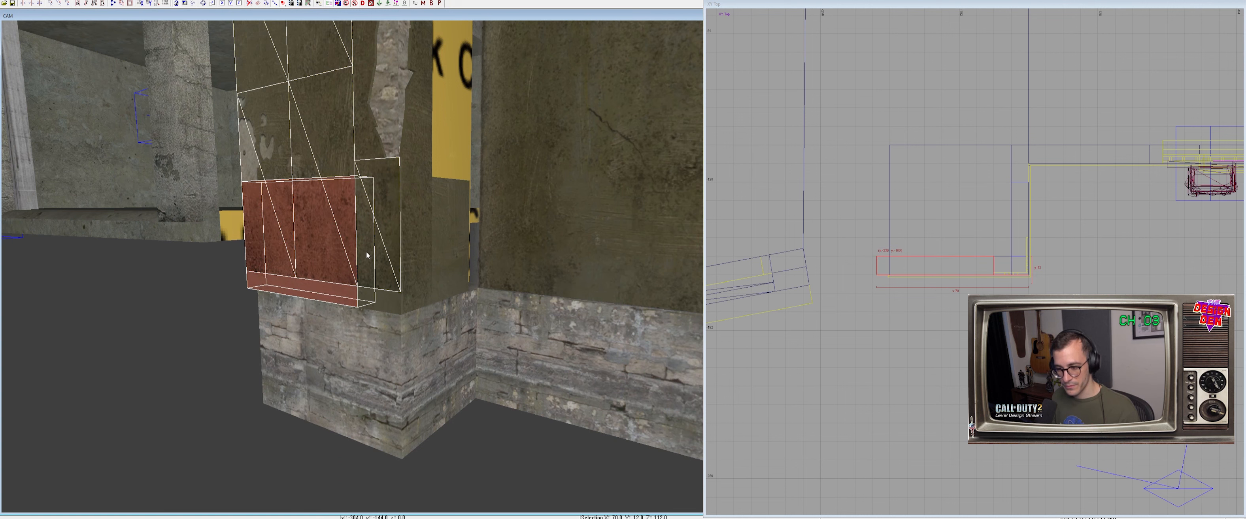
pyautogui.keyDown('shift'); pyautogui.click(381, 262); pyautogui.keyUp('shift')
pyautogui.keyDown('shift'); pyautogui.click(368, 297); pyautogui.keyUp('shift')
pyautogui.keyDown('shift'); pyautogui.click(349, 292); pyautogui.keyUp('shift')
pyautogui.hotkey('alt', 'h')
pyautogui.press('Escape')
pyautogui.keyDown('shift'); pyautogui.click(364, 249); pyautogui.keyUp('shift')
# Move the dirt overlay's bottom row of points down to line up with the lower edge of the plaster block
pyautogui.hotkey('ctrl', 'Tab')
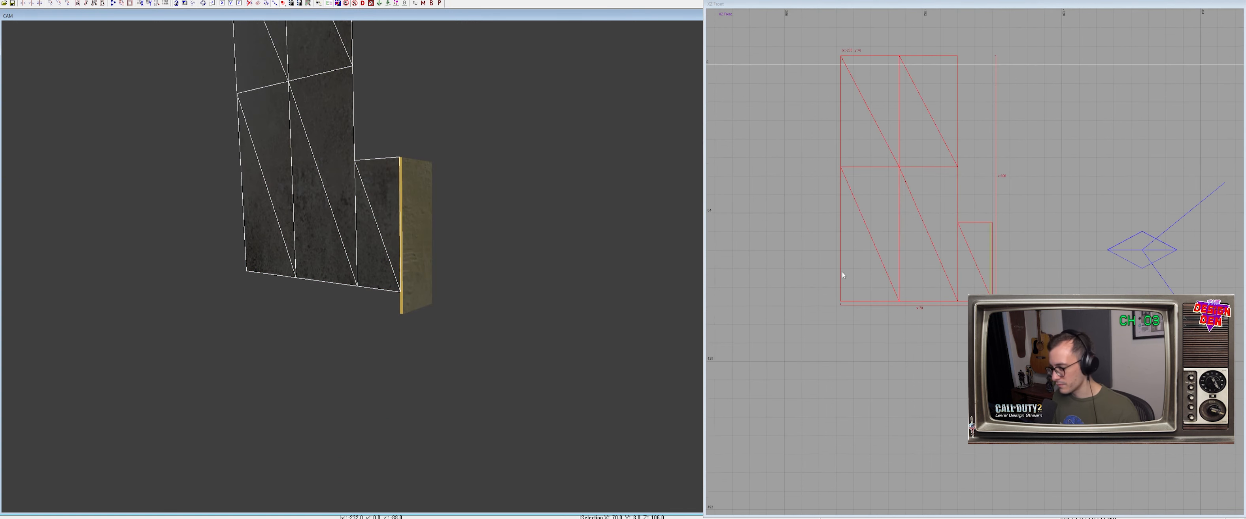
pyautogui.moveTo(846, 275); pyautogui.dragTo(861, 259, button='right')
pyautogui.press('v')
pyautogui.moveTo(982, 284); pyautogui.dragTo(981, 295)
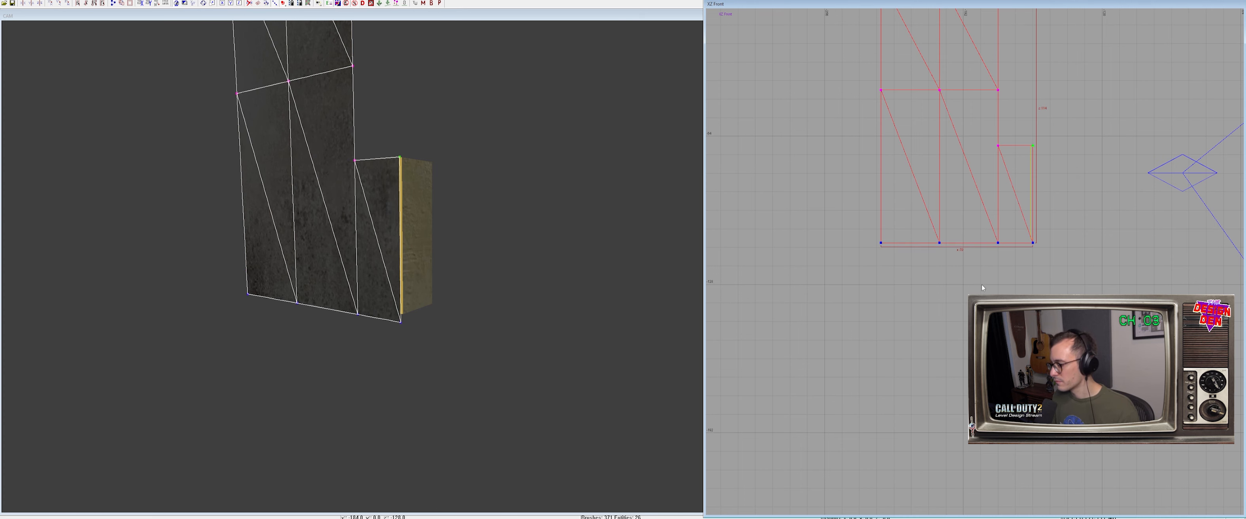
pyautogui.scroll(3, 986, 270)
pyautogui.press('1')
pyautogui.moveTo(1006, 261); pyautogui.dragTo(1007, 251)
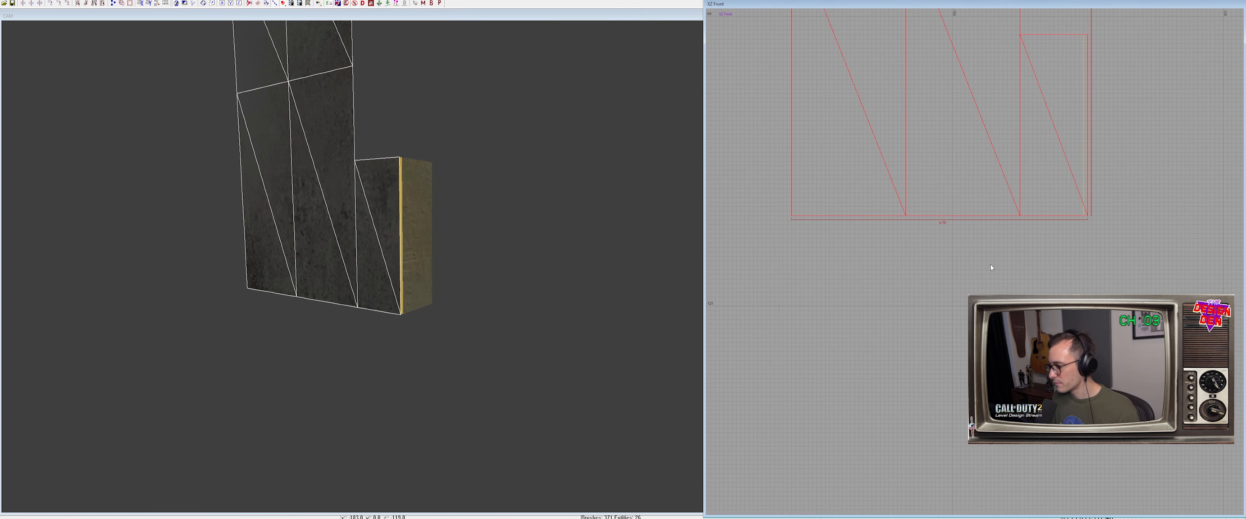
# Unhide the surrounding geometry around the pillar corner and clear the selection
pyautogui.moveTo(450, 284); pyautogui.dragTo(415, 269, button='right')
pyautogui.hotkey('shift', 'h')
pyautogui.keyDown('shift'); pyautogui.click(417, 269); pyautogui.keyUp('shift')
pyautogui.press('Escape')
# Extend the lower plaster block on the pillar's side back to the adjoining wall, covering the exposed caulk beside it
pyautogui.keyDown('shift'); pyautogui.click(422, 264); pyautogui.keyUp('shift')
pyautogui.hotkey('ctrl', 'Tab')
pyautogui.scroll(-4, 925, 237)
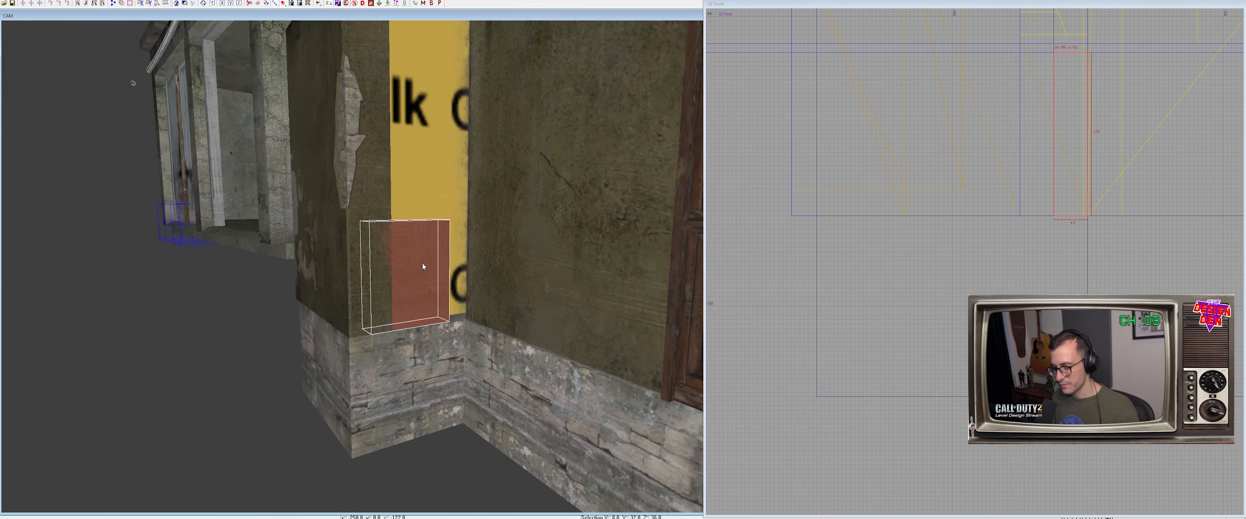
pyautogui.hotkey('ctrl', 'Tab')
pyautogui.scroll(3, 1027, 249)
pyautogui.press('4')
pyautogui.moveTo(976, 190); pyautogui.dragTo(975, 156)
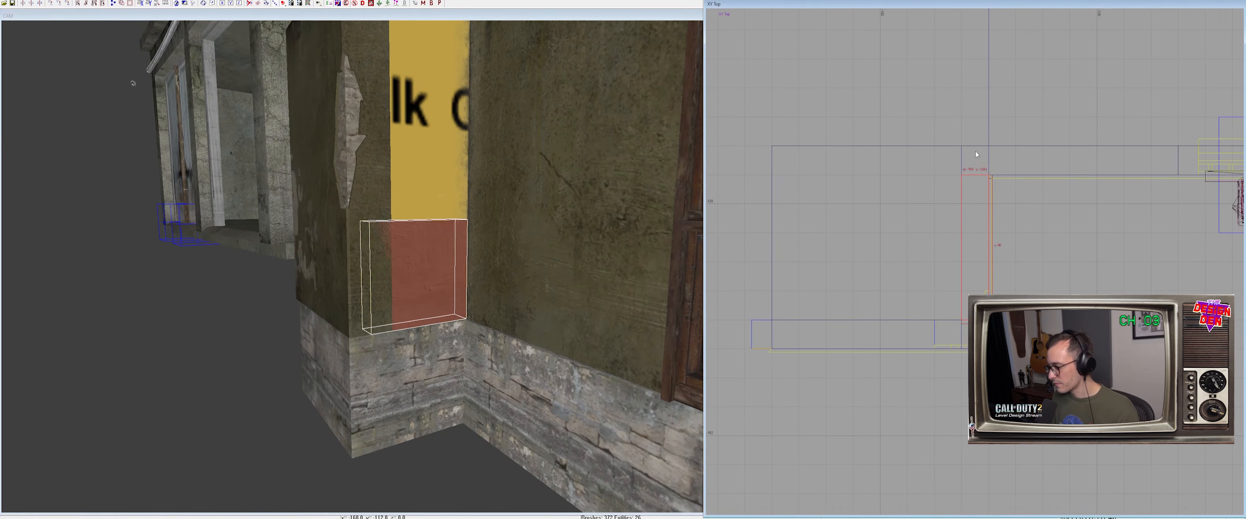
# Resize the lower wall brush beside the building corner, making it taller and shortening its end near the corner
pyautogui.moveTo(462, 294)
pyautogui.keyDown('ctrl'); pyautogui.mouseDown(button='right')
pyautogui.moveTo(511, 261)
pyautogui.moveTo(451, 297)
pyautogui.mouseUp(button='right'); pyautogui.keyUp('ctrl')
pyautogui.keyDown('shift'); pyautogui.click(511, 262); pyautogui.keyUp('shift')
pyautogui.keyDown('shift'); pyautogui.click(486, 264); pyautogui.keyUp('shift')
pyautogui.press('Escape')
pyautogui.keyDown('shift'); pyautogui.click(527, 271); pyautogui.keyUp('shift')
pyautogui.press('4')
pyautogui.moveTo(527, 249); pyautogui.dragTo(526, 206)
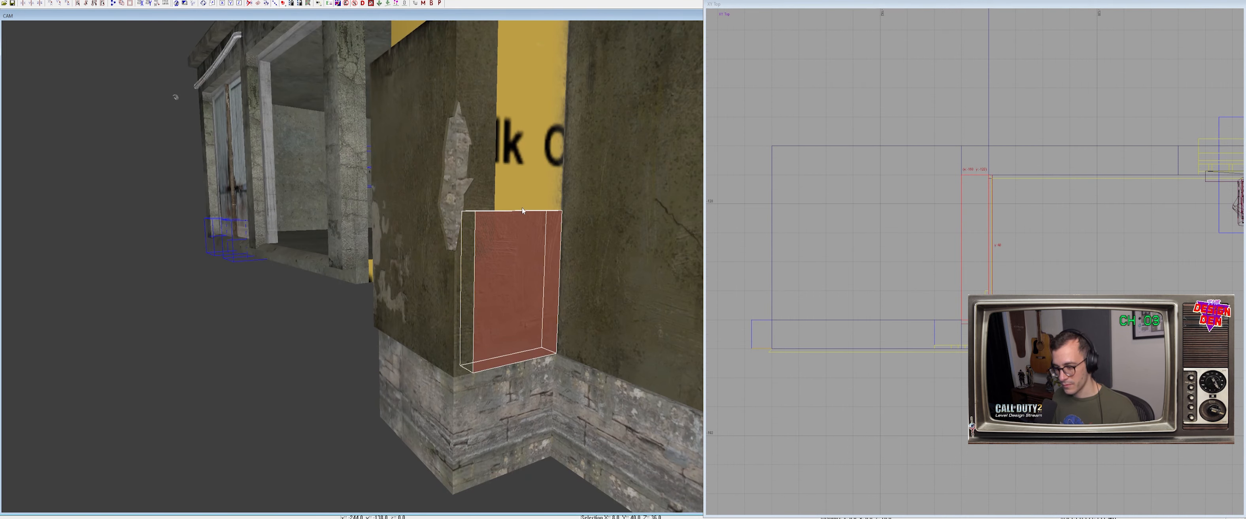
pyautogui.keyDown('ctrl'); pyautogui.moveTo(527, 206); pyautogui.dragTo(532, 177, button='right'); pyautogui.keyUp('ctrl')
pyautogui.moveTo(907, 344); pyautogui.dragTo(906, 319)
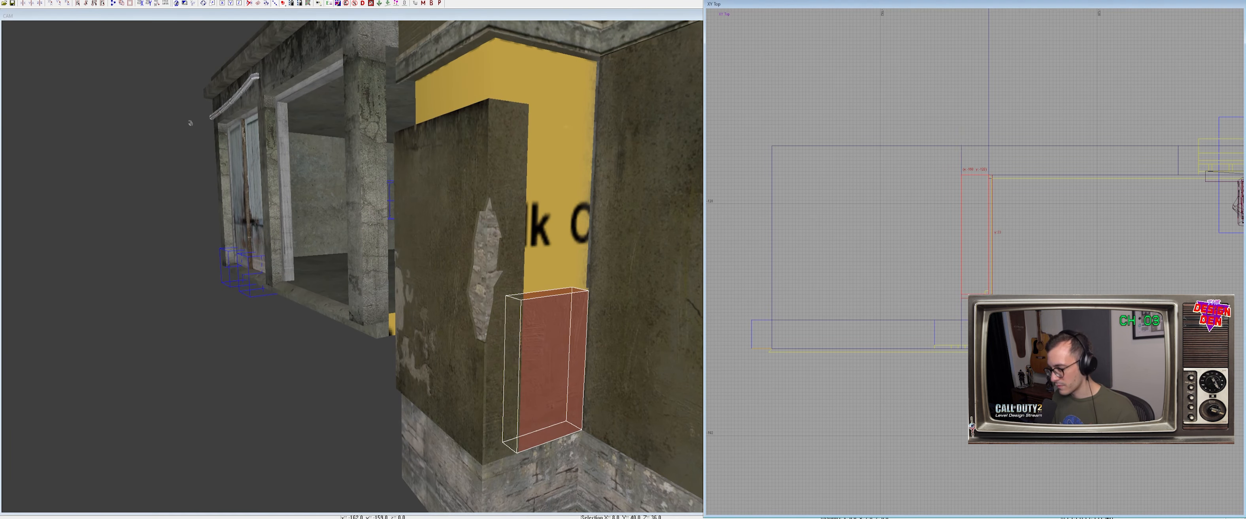
# Extend the resized wall brush up the wall to about the top of the plaster patch
pyautogui.press('1')
pyautogui.keyDown('ctrl'); pyautogui.moveTo(503, 283); pyautogui.dragTo(530, 279, button='right'); pyautogui.keyUp('ctrl')
pyautogui.moveTo(531, 279); pyautogui.dragTo(480, 213)
pyautogui.moveTo(480, 212); pyautogui.dragTo(557, 160, button='right')
pyautogui.moveTo(576, 110); pyautogui.dragTo(581, 87)
# Raise the two wall brushes flanking the corner to the underside of the stone ledge
pyautogui.moveTo(581, 87)
pyautogui.mouseDown(button='right')
pyautogui.moveTo(566, 190)
pyautogui.moveTo(546, 207)
pyautogui.moveTo(534, 199)
pyautogui.moveTo(508, 261)
pyautogui.moveTo(499, 28)
pyautogui.moveTo(333, 334)
pyautogui.moveTo(411, 290)
pyautogui.moveTo(310, 319)
pyautogui.moveTo(428, 346)
pyautogui.moveTo(416, 311)
pyautogui.mouseUp(button='right')
pyautogui.press('Escape')
pyautogui.keyDown('shift'); pyautogui.click(397, 303); pyautogui.keyUp('shift')
pyautogui.press('4')
pyautogui.press('Escape')
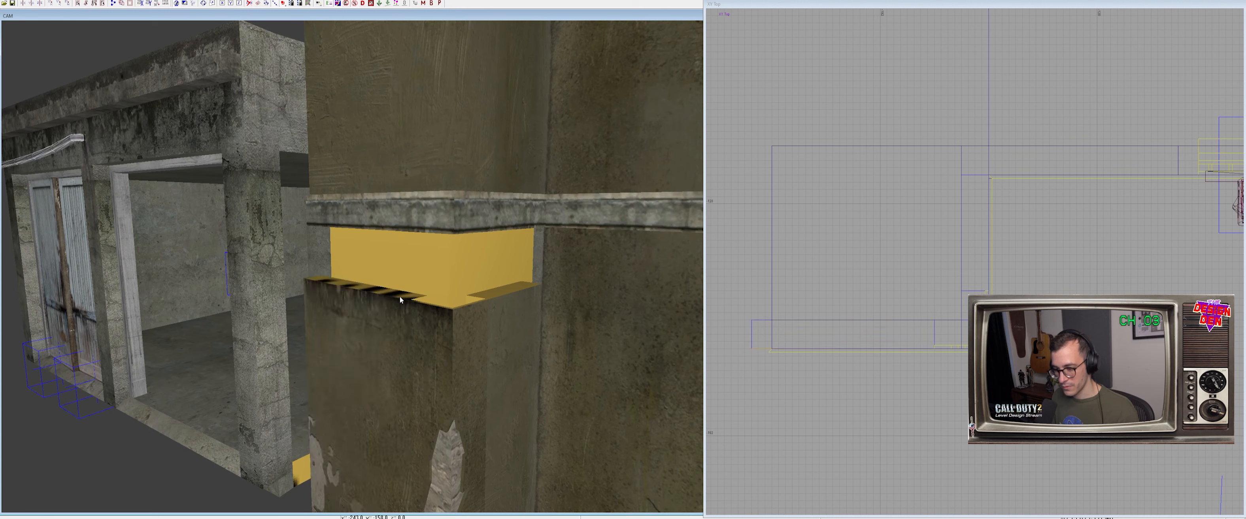
pyautogui.keyDown('shift'); pyautogui.click(400, 296); pyautogui.keyUp('shift')
pyautogui.keyDown('shift'); pyautogui.click(498, 292); pyautogui.keyUp('shift')
pyautogui.moveTo(470, 251); pyautogui.dragTo(468, 198)
pyautogui.keyDown('ctrl'); pyautogui.moveTo(468, 198); pyautogui.dragTo(455, 126, button='right'); pyautogui.keyUp('ctrl')
pyautogui.press('2')
pyautogui.moveTo(455, 127); pyautogui.dragTo(454, 115)
pyautogui.press('Escape')
# Isolate the two flanking wall brushes together with the two thin brushes at the corner
pyautogui.keyDown('ctrl'); pyautogui.moveTo(459, 244); pyautogui.dragTo(462, 264, button='right'); pyautogui.keyUp('ctrl')
pyautogui.keyDown('shift'); pyautogui.click(462, 274); pyautogui.keyUp('shift')
pyautogui.keyDown('shift'); pyautogui.click(439, 266); pyautogui.keyUp('shift')
pyautogui.keyDown('shift'); pyautogui.click(445, 250); pyautogui.keyUp('shift')
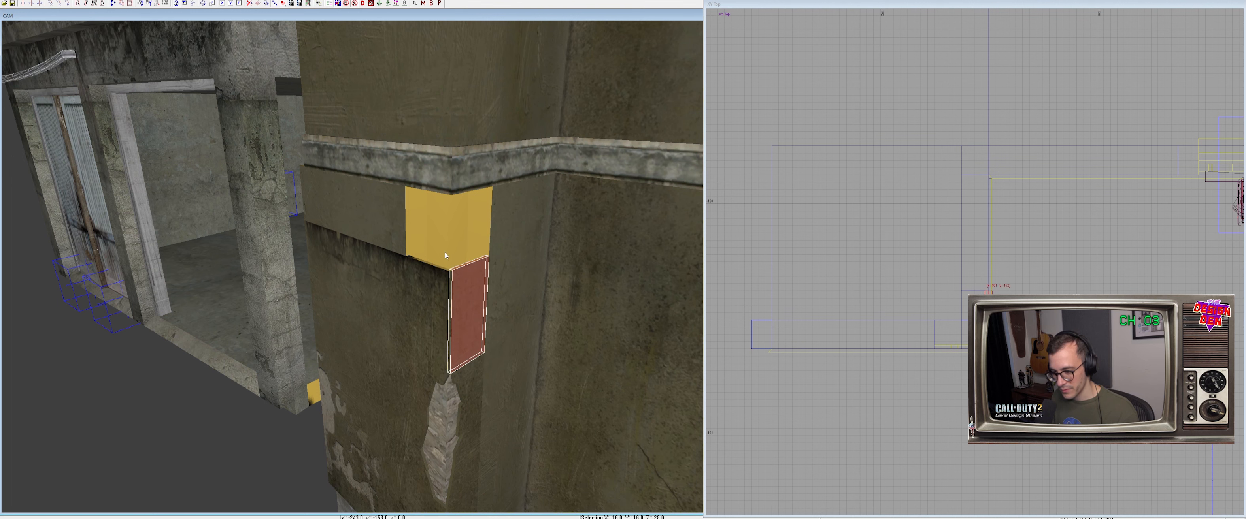
pyautogui.keyDown('shift'); pyautogui.click(393, 238); pyautogui.keyUp('shift')
pyautogui.keyDown('shift'); pyautogui.click(532, 248); pyautogui.keyUp('shift')
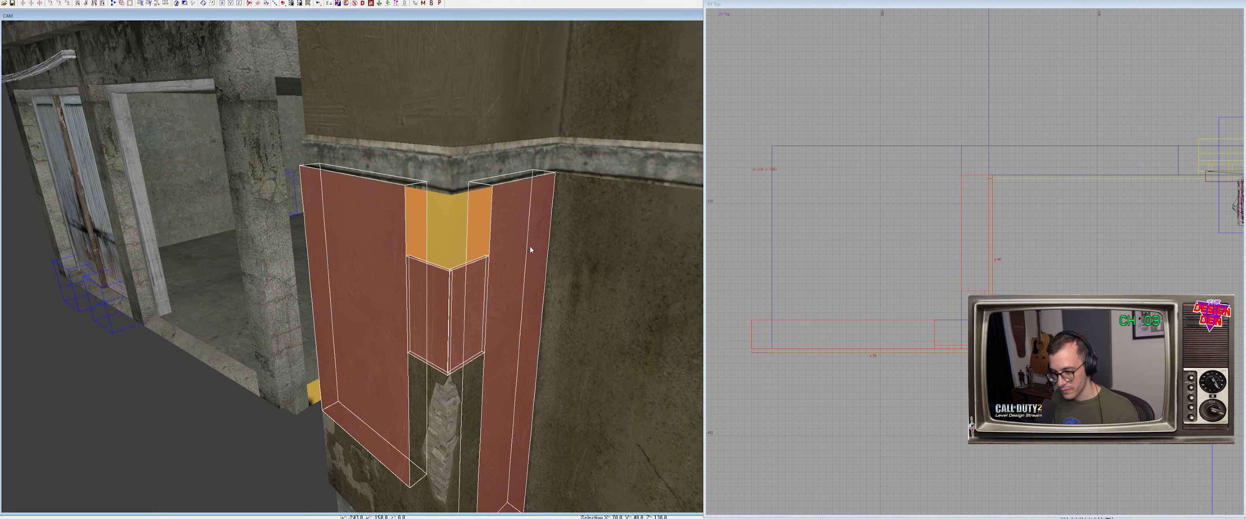
pyautogui.hotkey('ctrl', 'h')
pyautogui.press('Escape')
# Draw a solid filler brush in the corner gap between the two walls, adjust its height and give it the wall texture
pyautogui.keyDown('shift'); pyautogui.click(398, 238); pyautogui.keyUp('shift')
pyautogui.moveTo(994, 266); pyautogui.dragTo(979, 226, button='right')
pyautogui.press('Escape')
pyautogui.moveTo(974, 251)
pyautogui.mouseDown()
pyautogui.moveTo(958, 286)
pyautogui.moveTo(919, 310)
pyautogui.moveTo(906, 303)
pyautogui.mouseUp()
pyautogui.moveTo(471, 283); pyautogui.dragTo(445, 360, button='right')
pyautogui.moveTo(438, 411); pyautogui.dragTo(441, 391)
pyautogui.keyDown('ctrl'); pyautogui.moveTo(441, 391); pyautogui.dragTo(379, 290, button='right'); pyautogui.keyUp('ctrl')
pyautogui.middleClick(380, 290)
# Hide the corner filler, take the two thin corner brushes out of view, and restore the hidden geometry
pyautogui.moveTo(505, 284); pyautogui.dragTo(434, 274, button='right')
pyautogui.press('h')
pyautogui.keyDown('shift'); pyautogui.click(434, 275); pyautogui.keyUp('shift')
pyautogui.keyDown('shift'); pyautogui.click(477, 280); pyautogui.keyUp('shift')
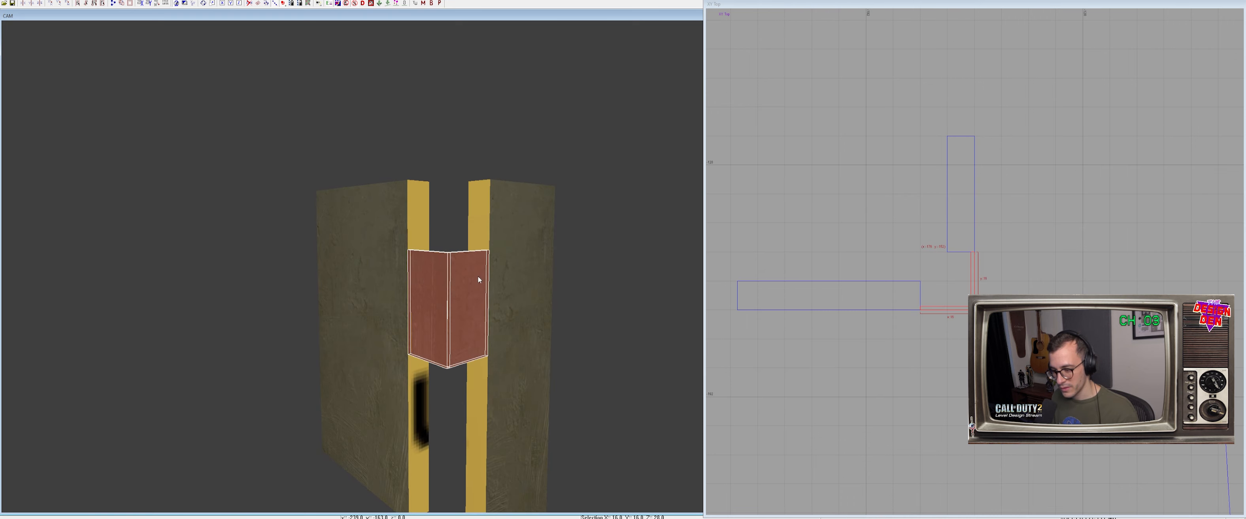
pyautogui.press('h')
pyautogui.hotkey('shift', 'h')
# Move the stained strip patch on the wall beside the corner up to just below the stone ledge
pyautogui.keyDown('ctrl'); pyautogui.moveTo(448, 264); pyautogui.dragTo(412, 246, button='right'); pyautogui.keyUp('ctrl')
pyautogui.keyDown('shift'); pyautogui.click(413, 247); pyautogui.keyUp('shift')
pyautogui.keyDown('shift'); pyautogui.click(431, 250); pyautogui.keyUp('shift')
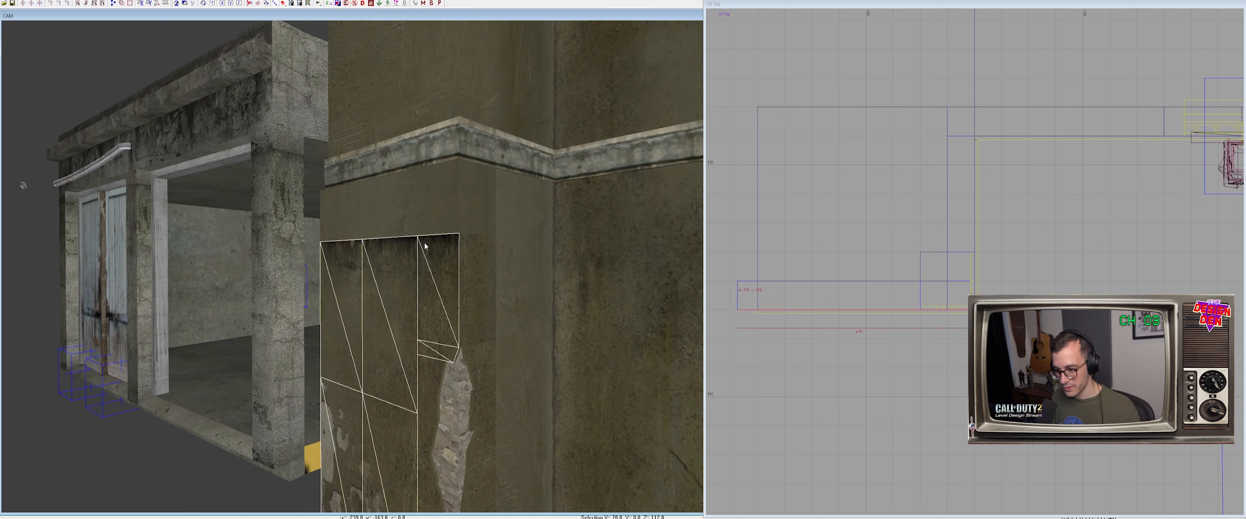
pyautogui.moveTo(430, 273); pyautogui.dragTo(415, 271)
pyautogui.hotkey('ctrl', 'z')
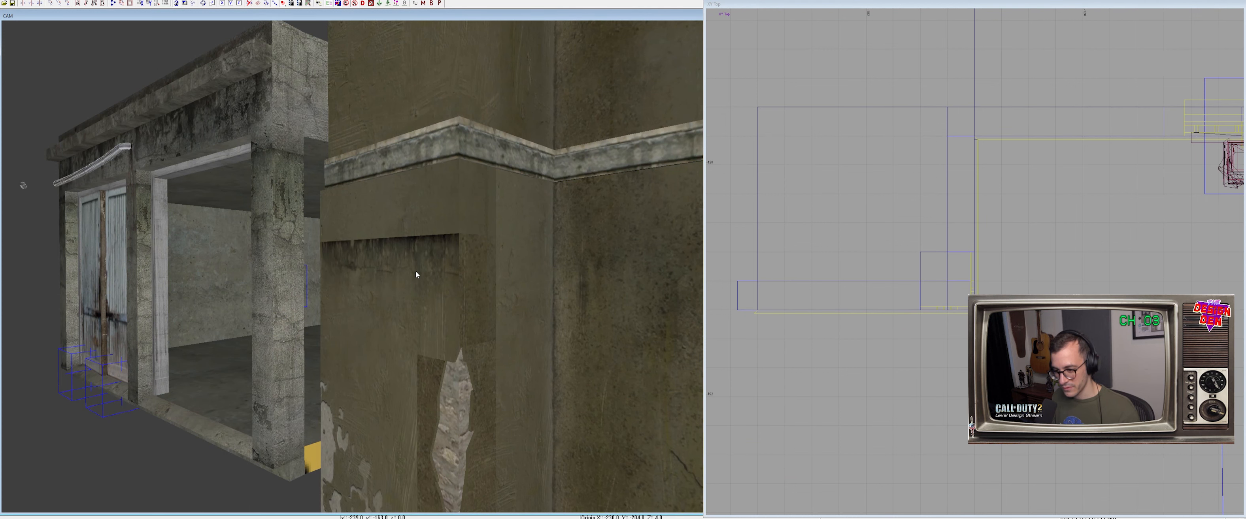
pyautogui.moveTo(415, 265); pyautogui.dragTo(419, 256)
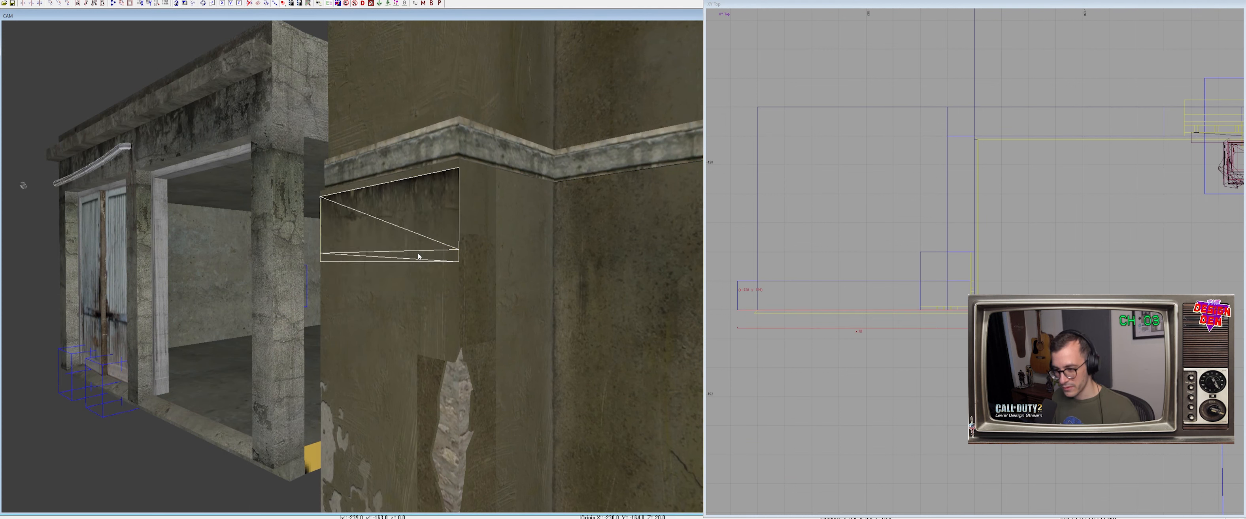
# Isolate the stained strip and the main plaster patch, and select the main patch
pyautogui.moveTo(424, 212); pyautogui.dragTo(428, 261, button='right')
pyautogui.press('Escape')
pyautogui.keyDown('shift'); pyautogui.click(426, 256); pyautogui.keyUp('shift')
pyautogui.keyDown('shift'); pyautogui.click(396, 249); pyautogui.keyUp('shift')
pyautogui.keyDown('shift'); pyautogui.click(417, 169); pyautogui.keyUp('shift')
pyautogui.keyDown('shift'); pyautogui.click(476, 264); pyautogui.keyUp('shift')
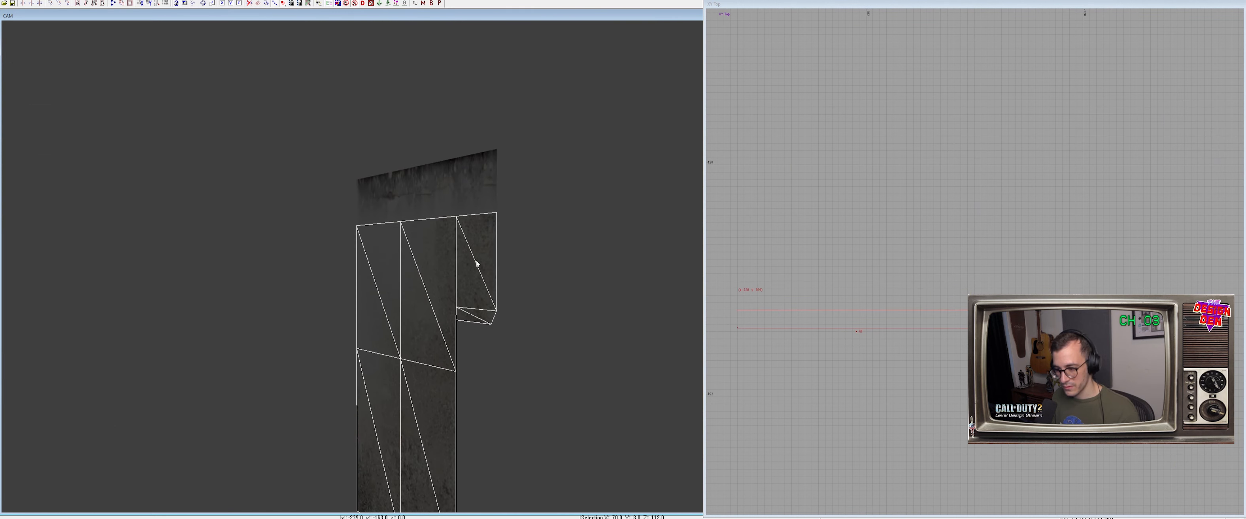
# Raise the top row of vertices of the main plaster patch to the ledge height in the front view
pyautogui.hotkey('ctrl', 'Tab')
pyautogui.moveTo(792, 119); pyautogui.dragTo(1095, 197)
pyautogui.moveTo(1016, 209); pyautogui.dragTo(1015, 231)
pyautogui.moveTo(550, 272); pyautogui.dragTo(550, 232, button='right')
pyautogui.moveTo(923, 264); pyautogui.dragTo(887, 283, button='right')
pyautogui.moveTo(904, 245); pyautogui.dragTo(904, 155)
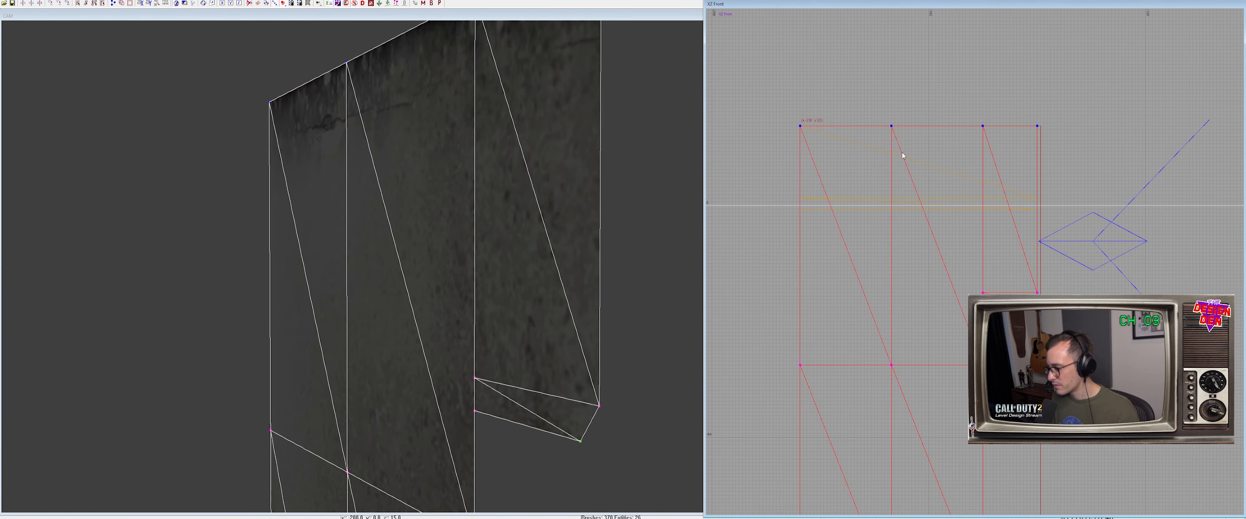
# Insert a horizontal row of vertices across the upper part of the plaster patch
pyautogui.moveTo(773, 98); pyautogui.dragTo(847, 405)
pyautogui.hotkey('shift', 'x')
pyautogui.moveTo(735, 204); pyautogui.dragTo(956, 215)
pyautogui.moveTo(1025, 101); pyautogui.dragTo(1080, 180)
pyautogui.hotkey('shift', 'x')
pyautogui.moveTo(996, 228); pyautogui.dragTo(993, 214)
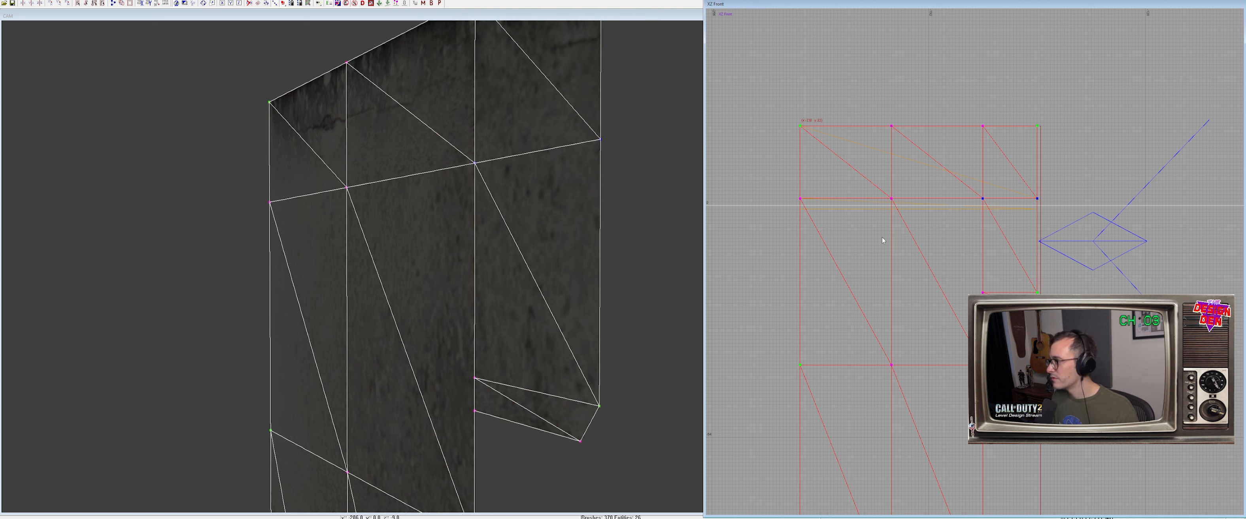
# Insert a second horizontal vertex row across the patch, just below the first added row
pyautogui.moveTo(778, 205); pyautogui.dragTo(817, 387)
pyautogui.hotkey('shift', 'x')
pyautogui.moveTo(765, 242); pyautogui.dragTo(1088, 259)
pyautogui.click(1036, 292)
pyautogui.hotkey('shift', 'x')
pyautogui.moveTo(1085, 253); pyautogui.dragTo(1082, 217)
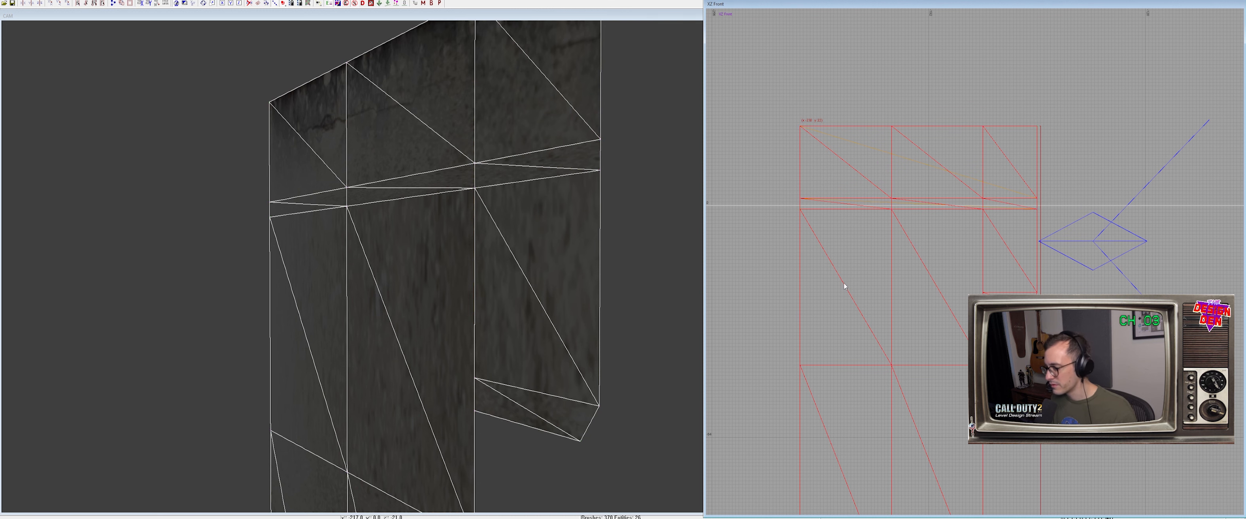
# Split the column of the plaster patch nearest the corner into a separate patch
pyautogui.moveTo(475, 287); pyautogui.dragTo(423, 259, button='right')
pyautogui.hotkey('shift', 'h')
pyautogui.keyDown('shift'); pyautogui.click(404, 198); pyautogui.keyUp('shift')
pyautogui.keyDown('shift'); pyautogui.click(383, 203); pyautogui.keyUp('shift')
pyautogui.keyDown('shift'); pyautogui.click(350, 202); pyautogui.keyUp('shift')
pyautogui.hotkey('alt', 'h')
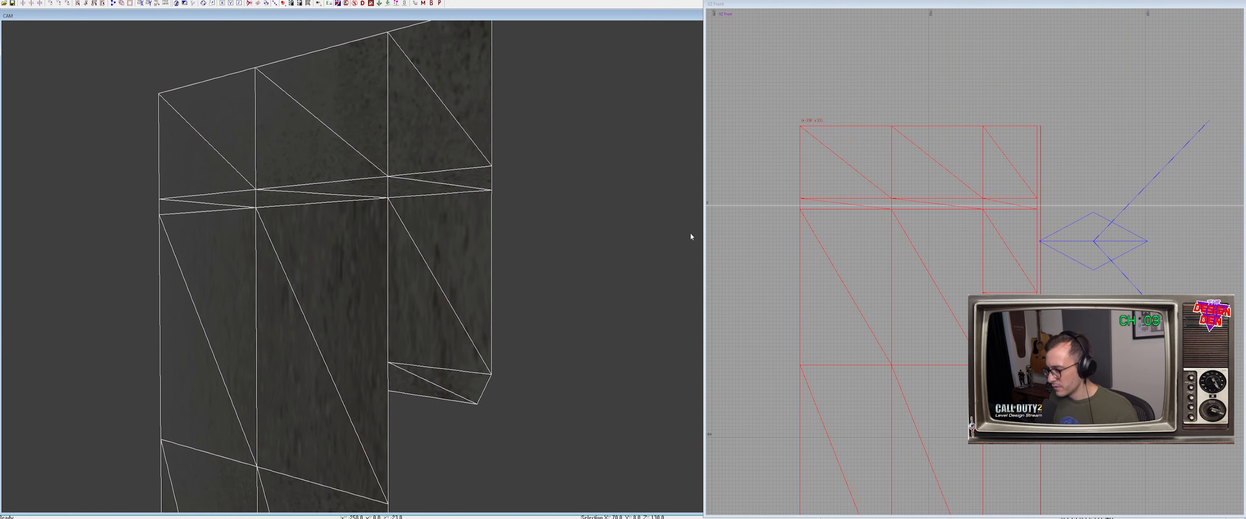
# Apply natural texture mapping to the split corner column and the remaining wall patch
pyautogui.press('Escape')
pyautogui.keyDown('shift'); pyautogui.click(452, 232); pyautogui.keyUp('shift')
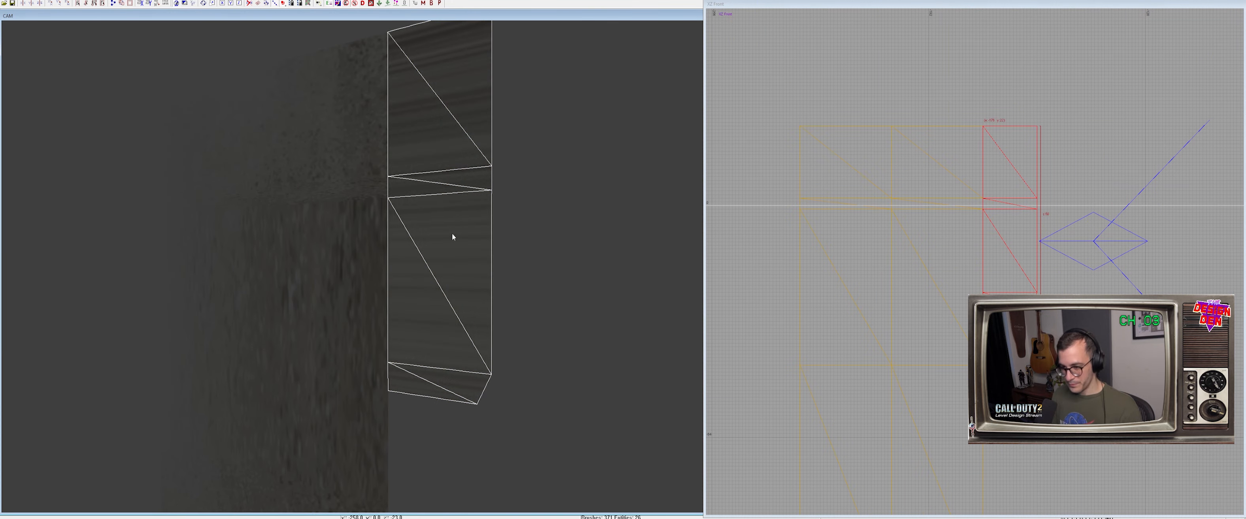
pyautogui.keyDown('shift'); pyautogui.click(452, 234); pyautogui.keyUp('shift')
pyautogui.keyDown('shift'); pyautogui.click(284, 239); pyautogui.keyUp('shift')
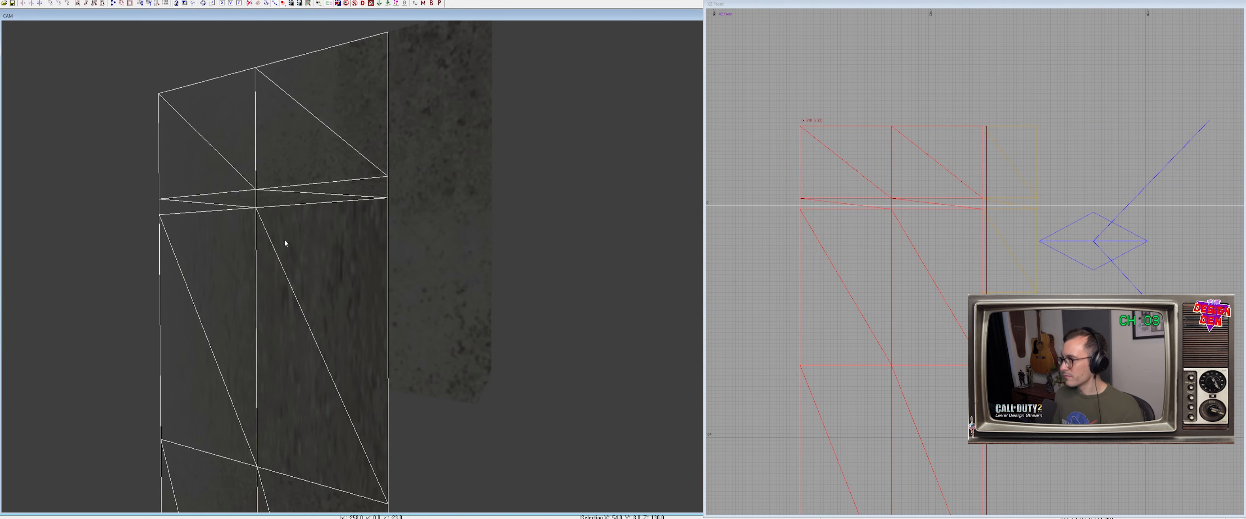
pyautogui.hotkey('ctrl', 'shift', 'n')
pyautogui.hotkey('ctrl', 'shift', 'n')
pyautogui.hotkey('ctrl', 'shift', 'n')
pyautogui.press('Escape')
# Unhide all geometry and select the top vertices of the small plaster patch on the corner's other face
pyautogui.moveTo(360, 254)
pyautogui.mouseDown(button='right')
pyautogui.moveTo(374, 234)
pyautogui.moveTo(439, 256)
pyautogui.moveTo(467, 237)
pyautogui.moveTo(407, 279)
pyautogui.mouseUp(button='right')
pyautogui.hotkey('shift', 'h')
pyautogui.keyDown('shift'); pyautogui.click(407, 279); pyautogui.keyUp('shift')
pyautogui.press('Escape')
pyautogui.keyDown('shift'); pyautogui.click(406, 289); pyautogui.keyUp('shift')
pyautogui.keyDown('shift'); pyautogui.click(406, 289); pyautogui.keyUp('shift')
pyautogui.keyDown('shift'); pyautogui.click(403, 291); pyautogui.keyUp('shift')
pyautogui.keyDown('shift'); pyautogui.click(399, 323); pyautogui.keyUp('shift')
pyautogui.keyDown('shift'); pyautogui.click(398, 251); pyautogui.keyUp('shift')
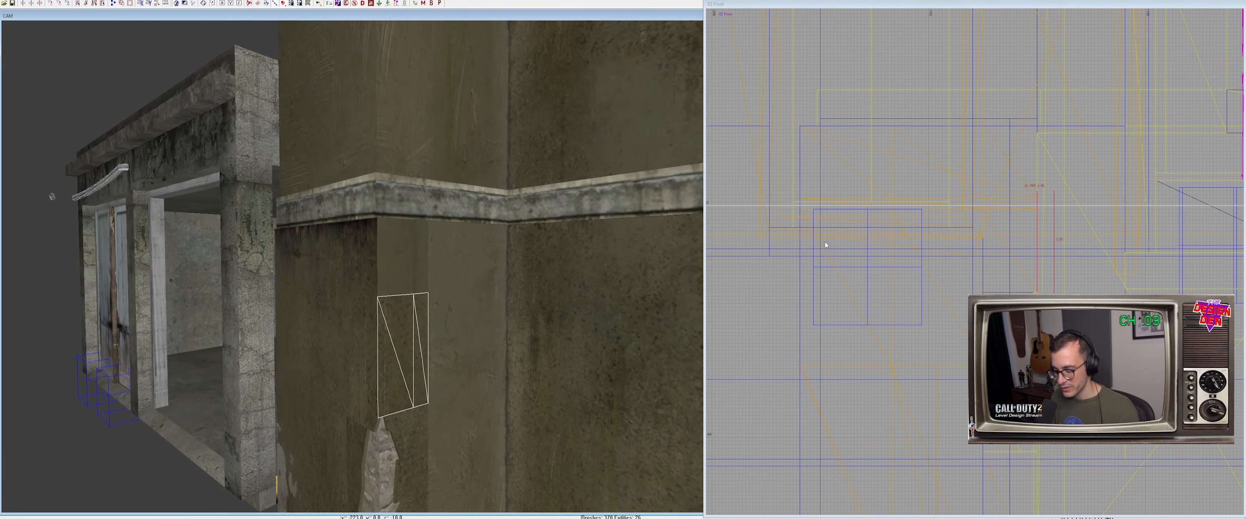
pyautogui.press('v')
pyautogui.moveTo(276, 272); pyautogui.dragTo(497, 328)
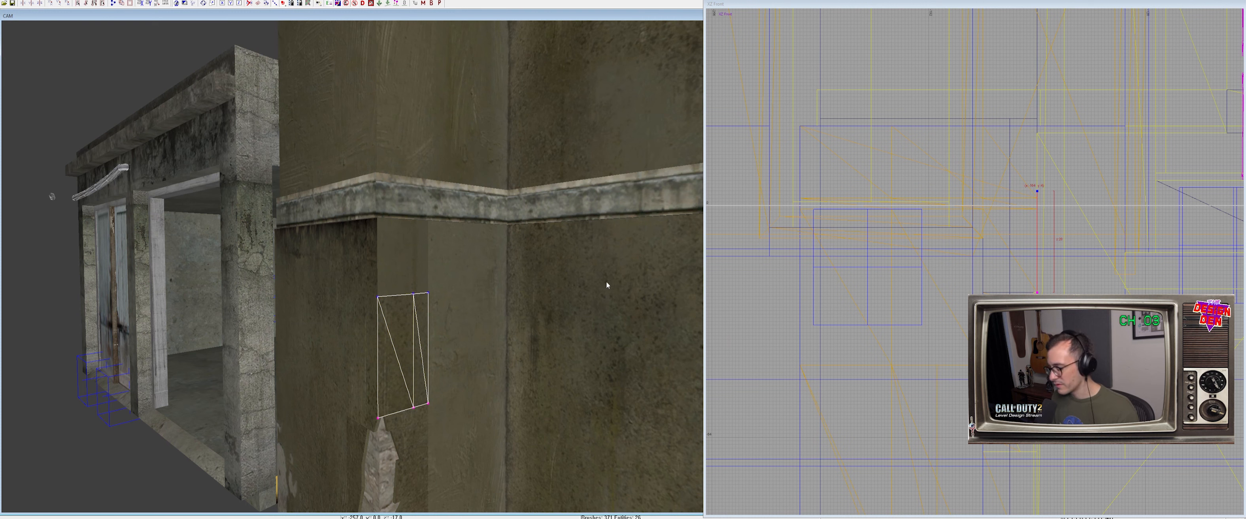
# Isolate the small corner patch, the adjoining wall patches and the corner filler brush
pyautogui.keyDown('shift'); pyautogui.click(334, 262); pyautogui.keyUp('shift')
pyautogui.keyDown('shift'); pyautogui.click(365, 263); pyautogui.keyUp('shift')
pyautogui.keyDown('shift'); pyautogui.click(399, 259); pyautogui.keyUp('shift')
pyautogui.press('i')
pyautogui.press('h')
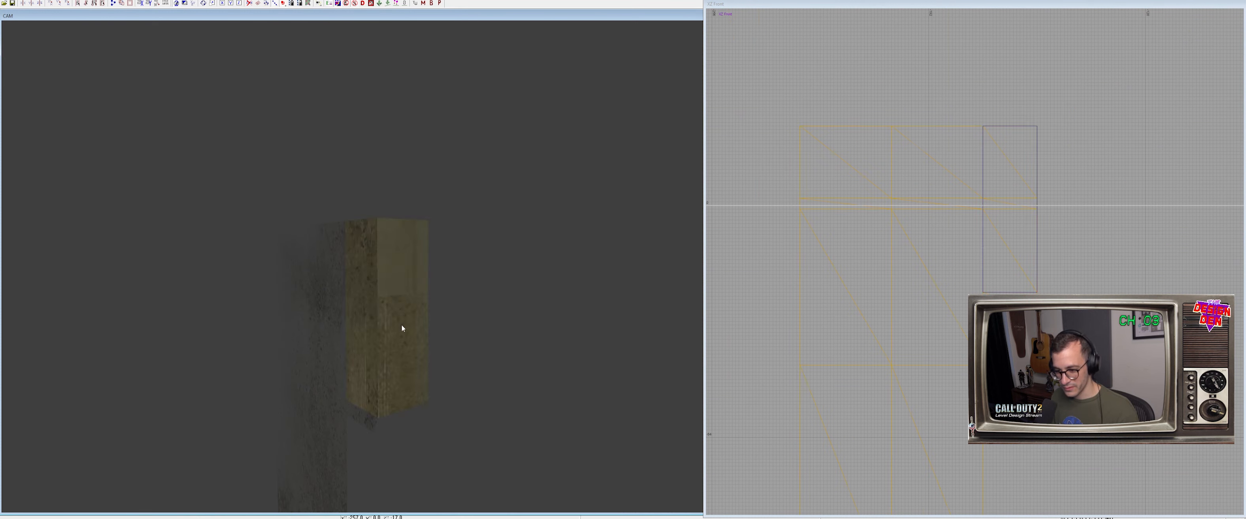
# Lower the small corner patch's top vertices to line up with the second added row of the neighbouring patch
pyautogui.keyDown('shift'); pyautogui.click(404, 282); pyautogui.keyUp('shift')
pyautogui.keyDown('shift'); pyautogui.click(404, 281); pyautogui.keyUp('shift')
pyautogui.keyDown('shift'); pyautogui.click(405, 280); pyautogui.keyUp('shift')
pyautogui.keyDown('shift'); pyautogui.click(412, 305); pyautogui.keyUp('shift')
pyautogui.keyDown('shift'); pyautogui.click(411, 286); pyautogui.keyUp('shift')
pyautogui.hotkey('ctrl', 'Tab')
pyautogui.scroll(1, 927, 220)
pyautogui.hotkey('ctrl', 'Tab')
pyautogui.hotkey('ctrl', 'Tab')
pyautogui.hotkey('ctrl', 'Tab')
pyautogui.moveTo(937, 217); pyautogui.dragTo(924, 229, button='right')
pyautogui.press('v')
pyautogui.moveTo(919, 136); pyautogui.dragTo(997, 204)
pyautogui.moveTo(1000, 208); pyautogui.dragTo(1002, 244)
pyautogui.moveTo(532, 281); pyautogui.dragTo(492, 304, button='right')
pyautogui.keyDown('shift'); pyautogui.click(492, 303); pyautogui.keyUp('shift')
pyautogui.keyDown('shift'); pyautogui.click(512, 261); pyautogui.keyUp('shift')
pyautogui.keyDown('ctrl'); pyautogui.moveTo(513, 261); pyautogui.dragTo(525, 303, button='right'); pyautogui.keyUp('ctrl')
pyautogui.keyDown('shift'); pyautogui.click(536, 353); pyautogui.keyUp('shift')
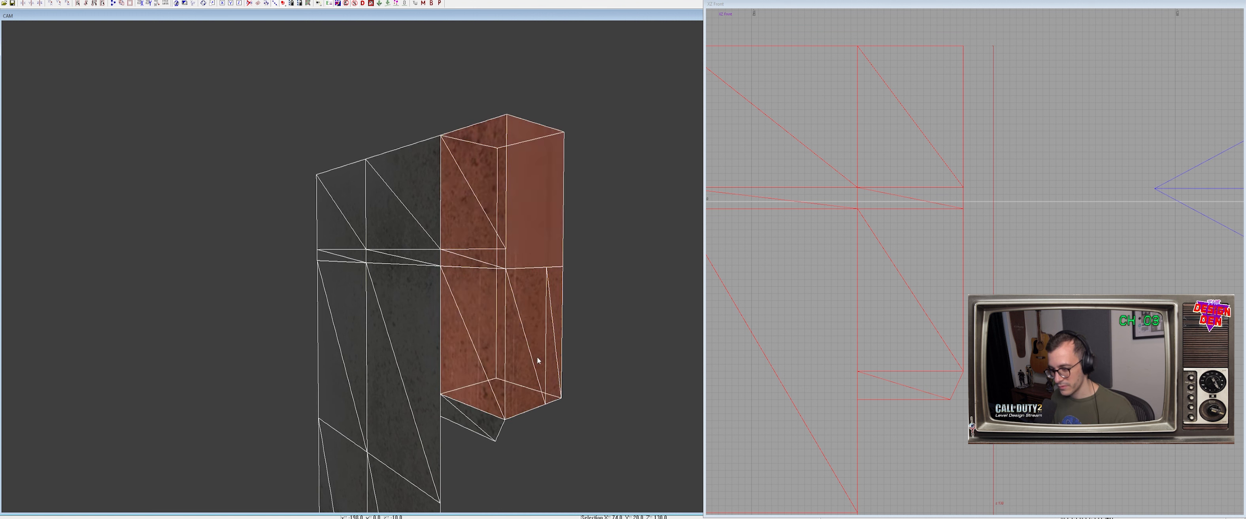
pyautogui.press('Escape')
# Extend the small corner patch by one row, aligning its top with the first added row of the neighbouring patch
pyautogui.keyDown('shift'); pyautogui.click(544, 295); pyautogui.keyUp('shift')
pyautogui.keyDown('shift'); pyautogui.click(545, 272); pyautogui.keyUp('shift')
pyautogui.keyDown('shift'); pyautogui.click(539, 242); pyautogui.keyUp('shift')
pyautogui.keyDown('shift'); pyautogui.click(533, 219); pyautogui.keyUp('shift')
pyautogui.keyDown('shift'); pyautogui.click(532, 232); pyautogui.keyUp('shift')
pyautogui.keyDown('shift'); pyautogui.click(532, 299); pyautogui.keyUp('shift')
pyautogui.keyDown('shift'); pyautogui.click(539, 251); pyautogui.keyUp('shift')
pyautogui.press('v')
pyautogui.moveTo(869, 144); pyautogui.dragTo(904, 164)
pyautogui.hotkey('ctrl', 'z')
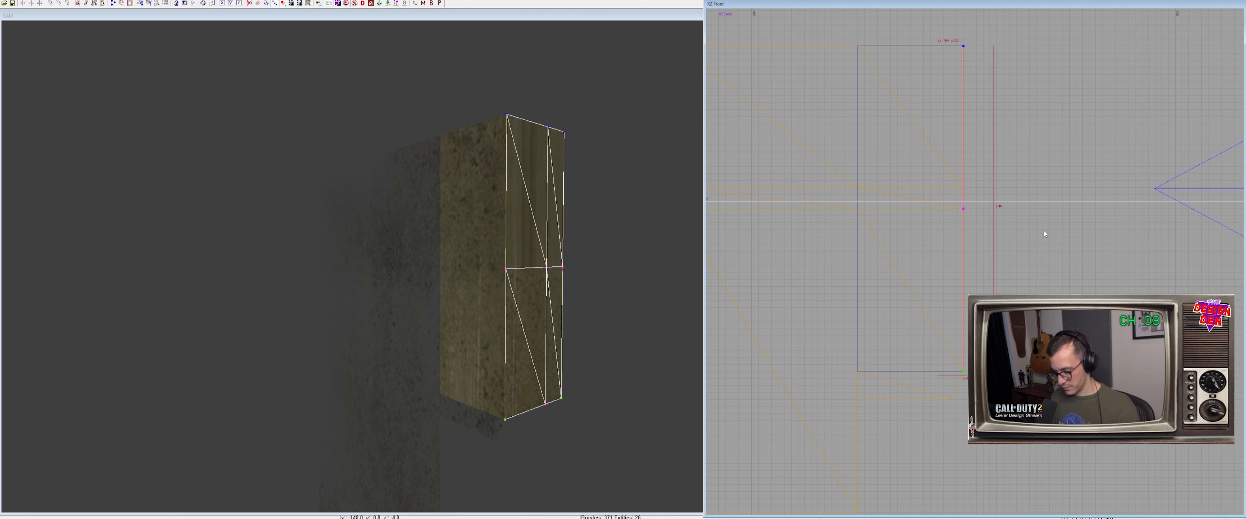
pyautogui.moveTo(986, 164); pyautogui.dragTo(982, 192, button='right')
pyautogui.moveTo(1014, 150); pyautogui.dragTo(1007, 290)
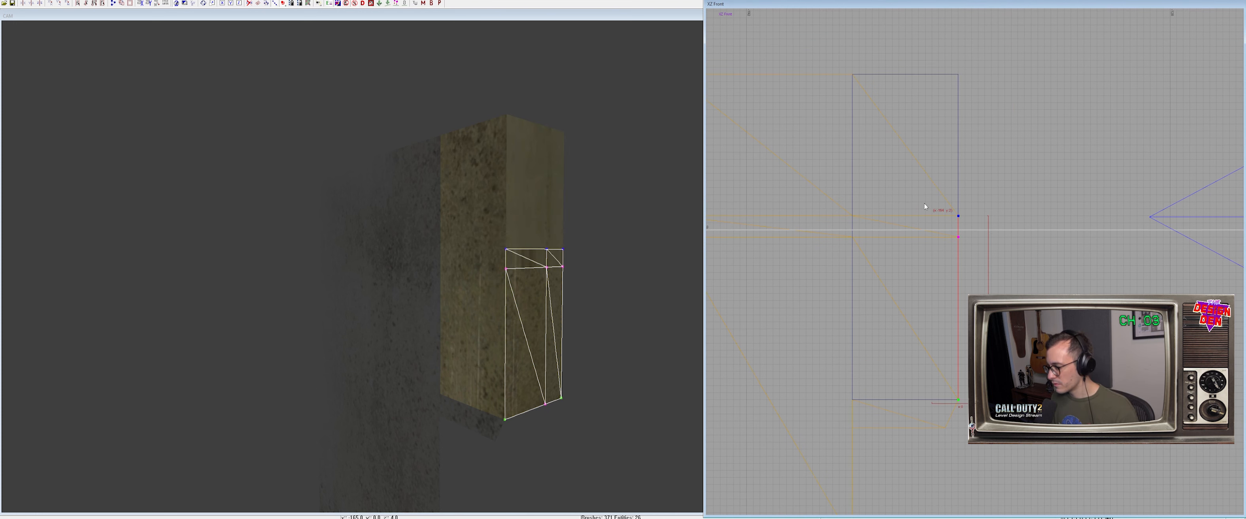
# Extend the small patch by another row up to the top of the corner brush and apply natural texture mapping
pyautogui.hotkey('shift', 'x')
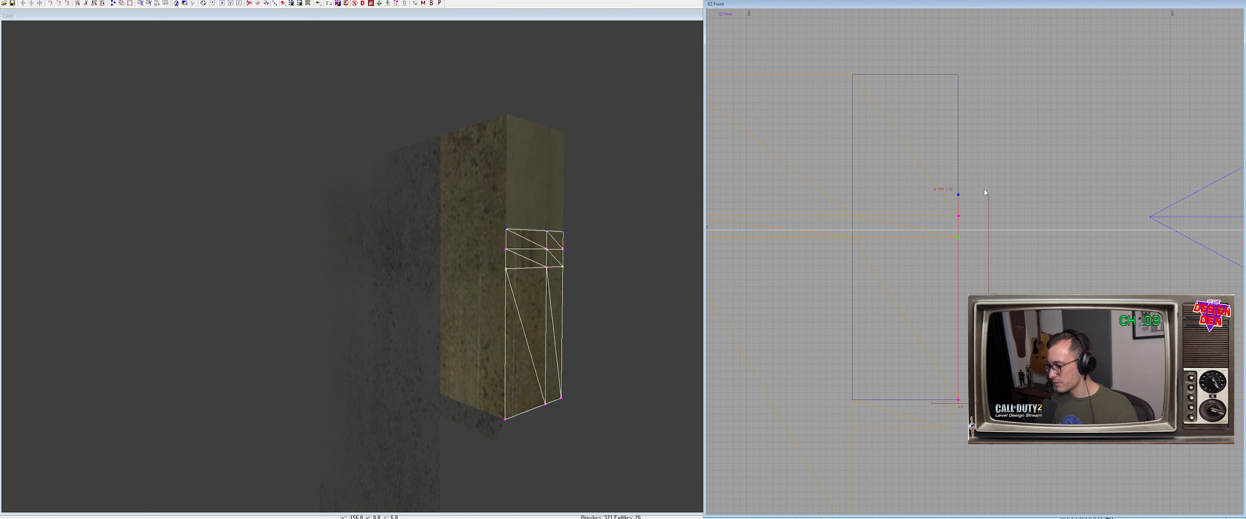
pyautogui.moveTo(984, 193); pyautogui.dragTo(988, 71)
pyautogui.hotkey('ctrl', 'shift', 'n')
pyautogui.press('Escape')
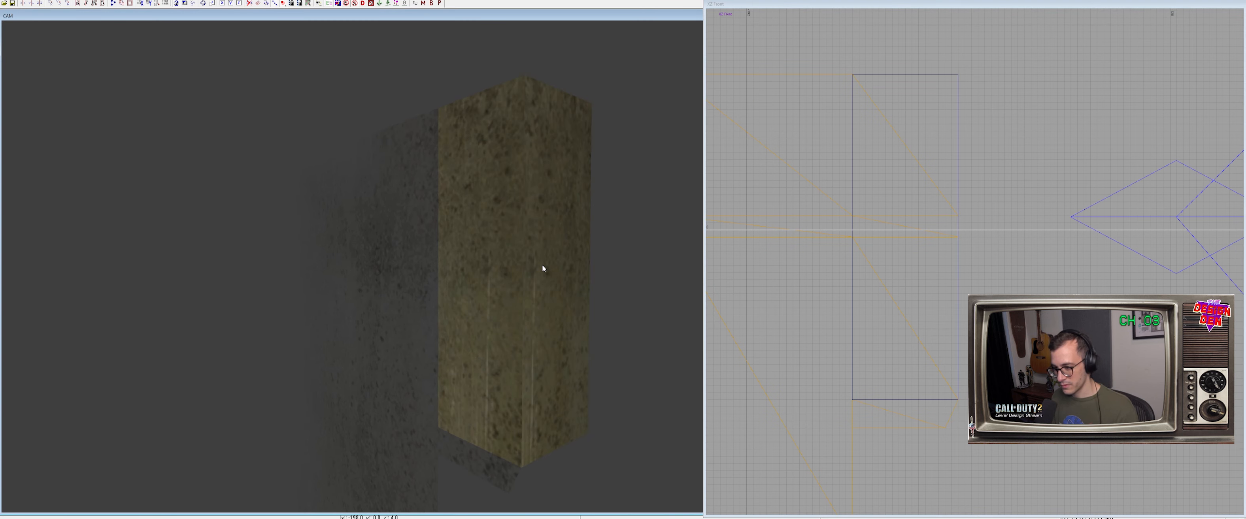
# Inspect the texture where the corner patches meet and check the side face of the corner brush
pyautogui.moveTo(540, 279); pyautogui.dragTo(501, 333, button='right')
pyautogui.keyDown('shift'); pyautogui.click(471, 362); pyautogui.keyUp('shift')
pyautogui.press('Escape')
pyautogui.keyDown('ctrl'); pyautogui.keyDown('shift'); pyautogui.click(469, 323); pyautogui.keyUp('shift'); pyautogui.keyUp('ctrl')
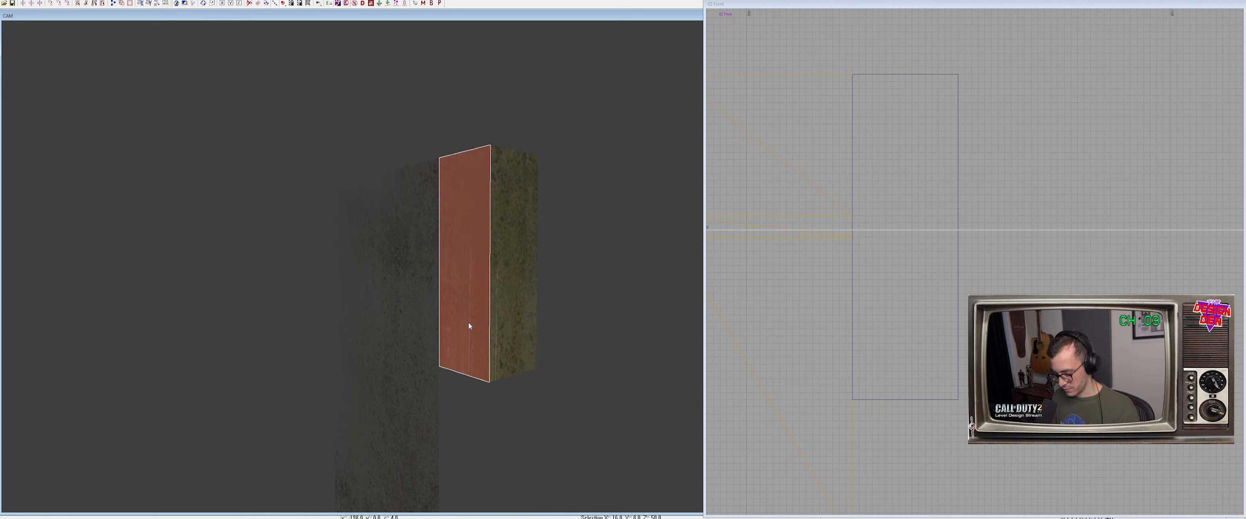
pyautogui.press('Escape')
# Reveal the hidden geometry and isolate the thin corner brush with the neighbouring plaster pieces
pyautogui.hotkey('shift', 'h')
pyautogui.moveTo(455, 321); pyautogui.dragTo(422, 298, button='right')
pyautogui.keyDown('ctrl'); pyautogui.keyDown('shift'); pyautogui.click(374, 250); pyautogui.keyUp('shift'); pyautogui.keyUp('ctrl')
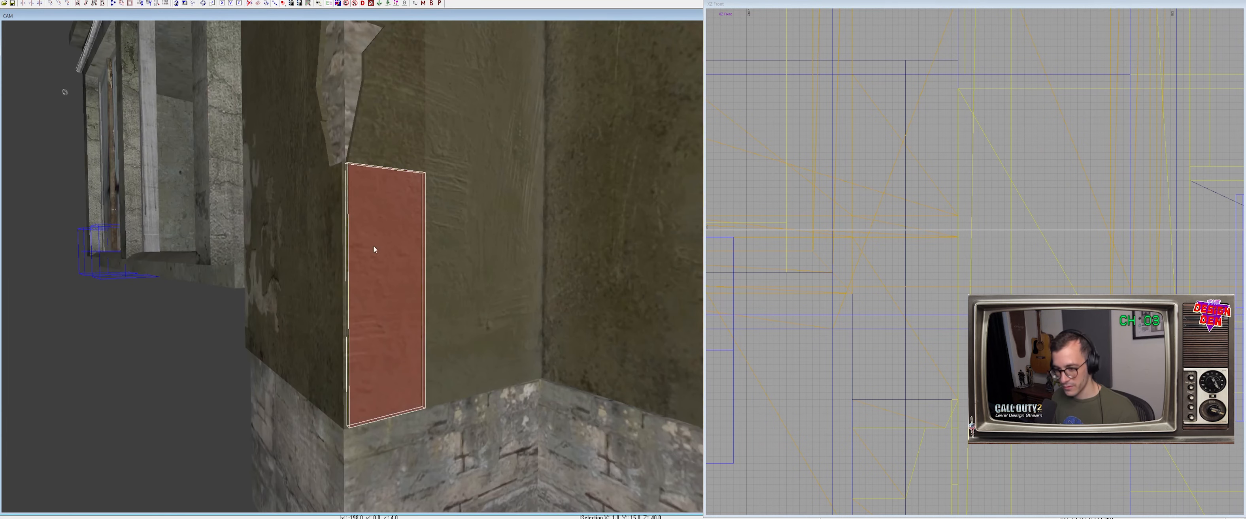
pyautogui.keyDown('ctrl'); pyautogui.keyDown('shift'); pyautogui.click(339, 207); pyautogui.keyUp('shift'); pyautogui.keyUp('ctrl')
pyautogui.keyDown('ctrl'); pyautogui.keyDown('shift'); pyautogui.click(385, 145); pyautogui.keyUp('shift'); pyautogui.keyUp('ctrl')
pyautogui.keyDown('shift'); pyautogui.click(387, 281); pyautogui.keyUp('shift')
pyautogui.keyDown('shift'); pyautogui.click(386, 276); pyautogui.keyUp('shift')
pyautogui.hotkey('alt', 'h')
pyautogui.press('Escape')
# Narrow the isolated selection to the thin corner brush and the tall plaster patch covering its face
pyautogui.moveTo(385, 250); pyautogui.dragTo(384, 341, button='right')
pyautogui.keyDown('shift'); pyautogui.click(386, 344); pyautogui.keyUp('shift')
pyautogui.keyDown('shift'); pyautogui.click(386, 353); pyautogui.keyUp('shift')
pyautogui.keyDown('shift'); pyautogui.click(386, 354); pyautogui.keyUp('shift')
pyautogui.keyDown('shift'); pyautogui.click(368, 374); pyautogui.keyUp('shift')
pyautogui.keyDown('shift'); pyautogui.click(359, 397); pyautogui.keyUp('shift')
pyautogui.keyDown('shift'); pyautogui.click(421, 407); pyautogui.keyUp('shift')
pyautogui.moveTo(421, 407); pyautogui.dragTo(391, 326, button='right')
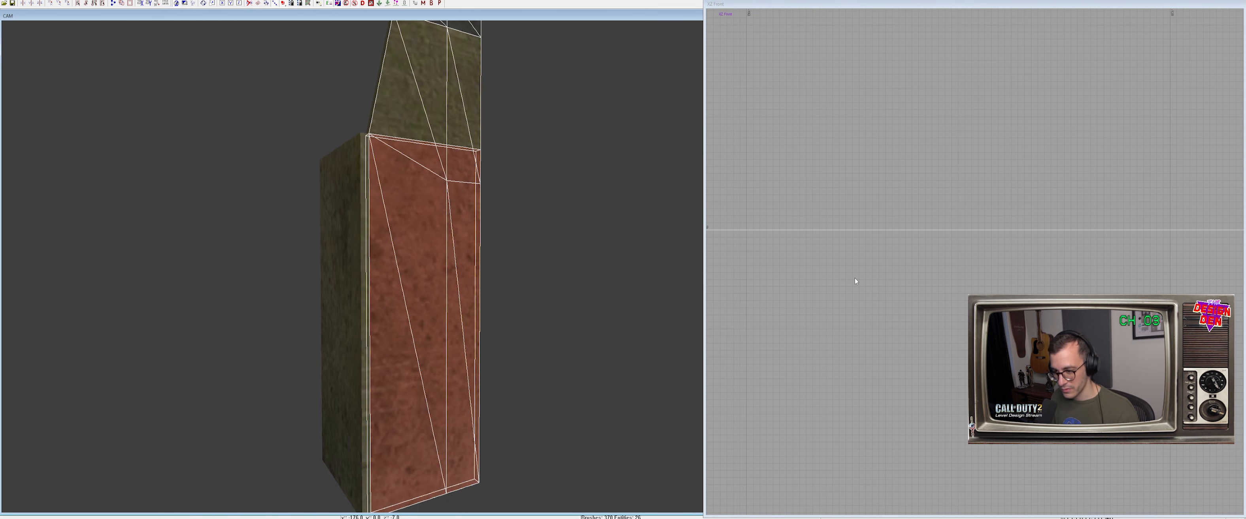
pyautogui.scroll(-1, 855, 278)
pyautogui.hotkey('alt', 'h')
pyautogui.press('Escape')
# Extend the tall patch by one column beyond the corner edge and split that column off as a separate patch
pyautogui.keyDown('shift'); pyautogui.click(471, 124); pyautogui.keyUp('shift')
pyautogui.hotkey('ctrl', 'Tab')
pyautogui.moveTo(931, 223); pyautogui.dragTo(935, 219, button='right')
pyautogui.moveTo(957, 268); pyautogui.dragTo(966, 236, button='right')
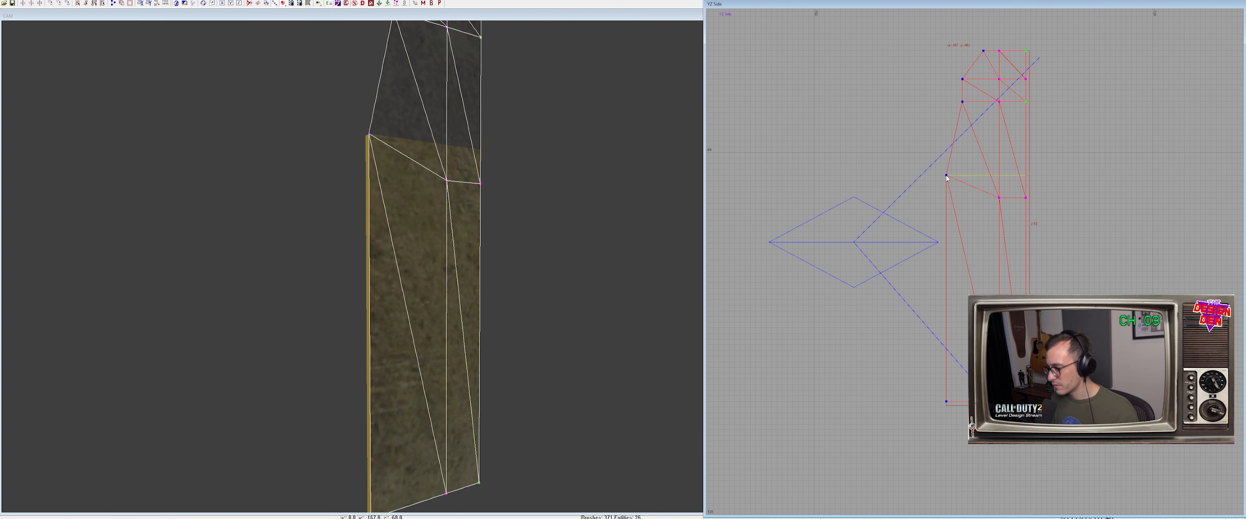
pyautogui.hotkey('shift', 'x')
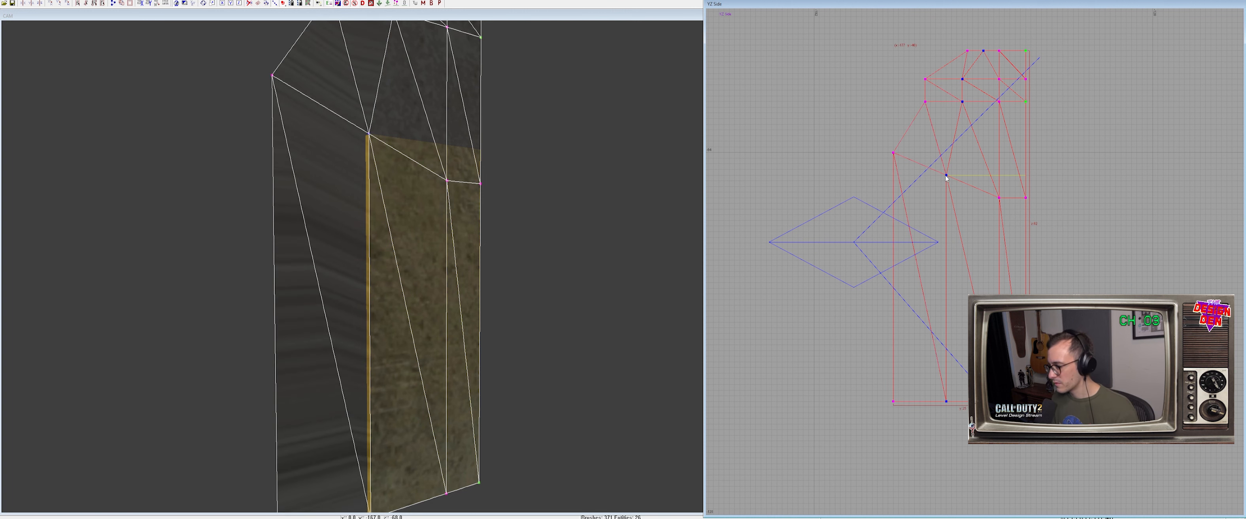
pyautogui.hotkey('ctrl', 'shift', 'x')
pyautogui.keyDown('shift'); pyautogui.click(912, 153); pyautogui.keyUp('shift')
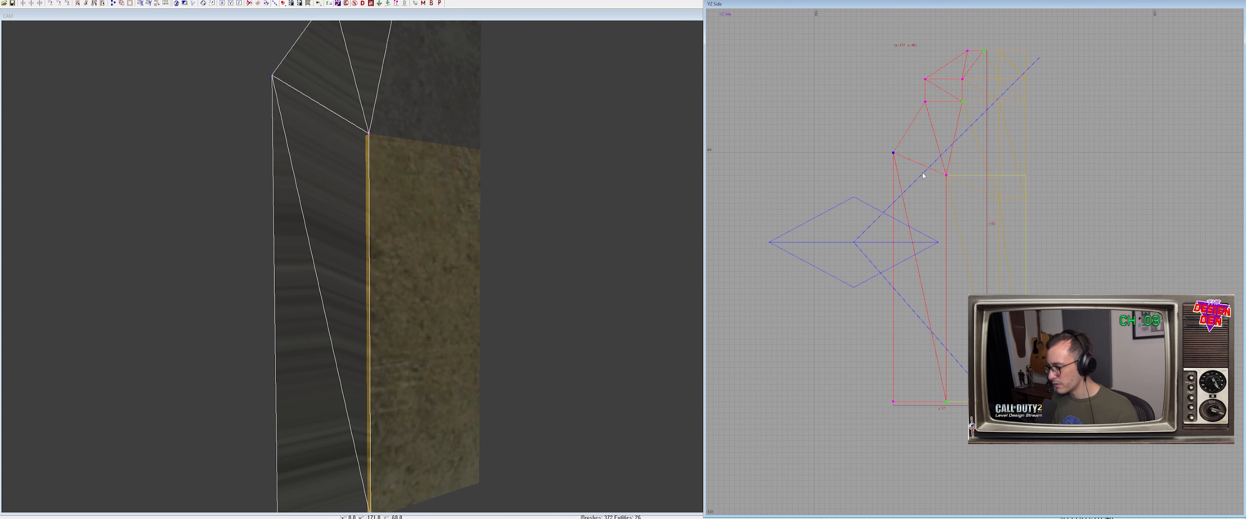
# Split the detached column at the top of the corner brush and delete its upper part
pyautogui.hotkey('ctrl', 'shift', 'x')
pyautogui.keyDown('shift'); pyautogui.click(926, 124); pyautogui.keyUp('shift')
pyautogui.press('BackSpace')
# Level the remaining strip's top vertices and pull in its outer column to match the corner brush's thin end
pyautogui.keyDown('shift'); pyautogui.click(350, 181); pyautogui.keyUp('shift')
pyautogui.moveTo(843, 103); pyautogui.dragTo(845, 80, button='right')
pyautogui.press('v')
pyautogui.moveTo(895, 131); pyautogui.dragTo(895, 153)
pyautogui.moveTo(843, 121); pyautogui.dragTo(912, 401)
pyautogui.moveTo(918, 407); pyautogui.dragTo(967, 410)
# Reveal the hidden geometry and check the new strip against the surrounding corner brushes and patches
pyautogui.hotkey('shift', 'h')
pyautogui.moveTo(410, 321); pyautogui.dragTo(481, 307, button='right')
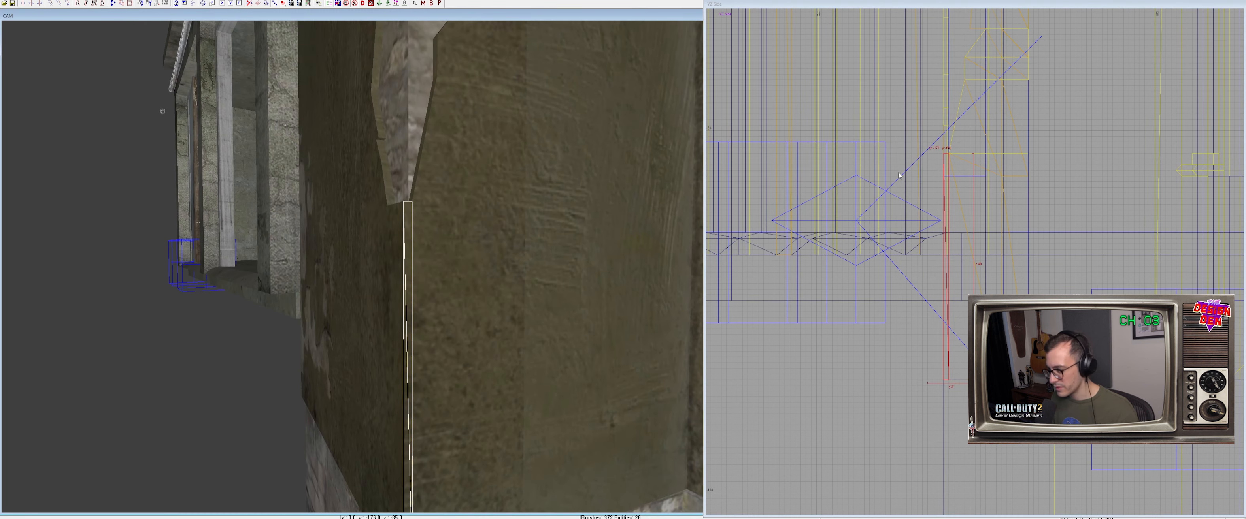
pyautogui.moveTo(898, 176); pyautogui.dragTo(904, 171)
pyautogui.moveTo(475, 245); pyautogui.dragTo(475, 270, button='right')
pyautogui.press('Escape')
pyautogui.keyDown('shift'); pyautogui.click(461, 271); pyautogui.keyUp('shift')
pyautogui.press('Escape')
pyautogui.keyDown('shift'); pyautogui.click(494, 273); pyautogui.keyUp('shift')
pyautogui.keyDown('shift'); pyautogui.click(475, 188); pyautogui.keyUp('shift')
pyautogui.keyDown('shift'); pyautogui.click(440, 270); pyautogui.keyUp('shift')
pyautogui.press('Escape')
pyautogui.keyDown('shift'); pyautogui.click(472, 288); pyautogui.keyUp('shift')
pyautogui.press('Escape')
pyautogui.keyDown('shift'); pyautogui.click(461, 287); pyautogui.keyUp('shift')
pyautogui.press('Escape')
pyautogui.keyDown('shift'); pyautogui.click(475, 318); pyautogui.keyUp('shift')
pyautogui.keyDown('shift'); pyautogui.click(472, 315); pyautogui.keyUp('shift')
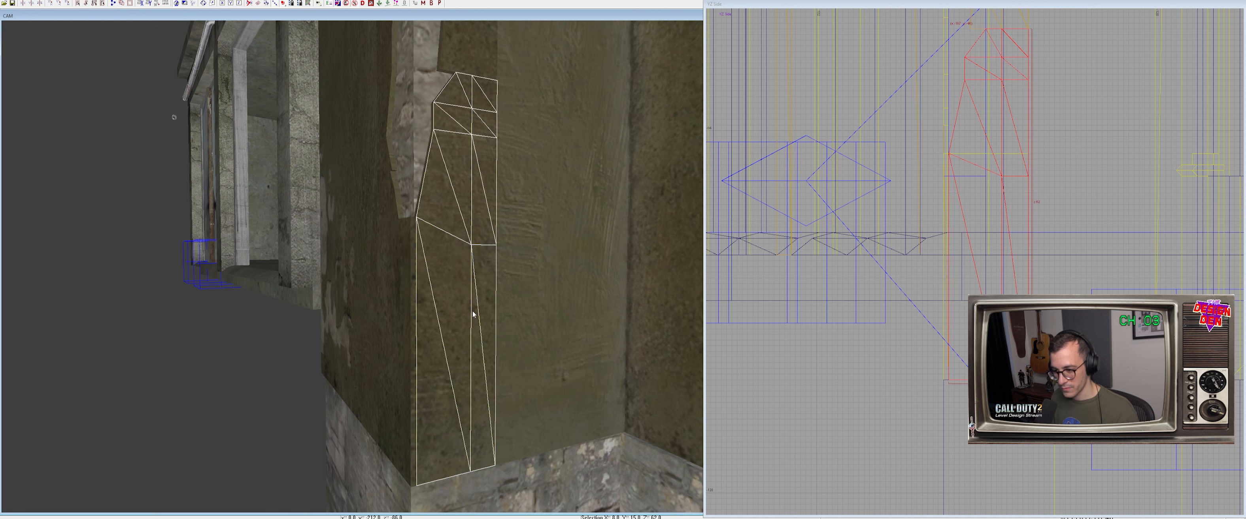
# Isolate the two thin plaster brushes that meet at the building corner
pyautogui.moveTo(468, 306); pyautogui.dragTo(473, 293, button='right')
pyautogui.keyDown('shift'); pyautogui.click(552, 255); pyautogui.keyUp('shift')
pyautogui.keyDown('shift'); pyautogui.click(554, 256); pyautogui.keyUp('shift')
pyautogui.moveTo(554, 257)
pyautogui.mouseDown(button='right')
pyautogui.moveTo(415, 287)
pyautogui.moveTo(363, 334)
pyautogui.moveTo(391, 299)
pyautogui.moveTo(393, 310)
pyautogui.mouseUp(button='right')
pyautogui.press('Escape')
pyautogui.keyDown('shift'); pyautogui.click(375, 313); pyautogui.keyUp('shift')
pyautogui.keyDown('shift'); pyautogui.click(345, 320); pyautogui.keyUp('shift')
pyautogui.keyDown('shift'); pyautogui.click(345, 320); pyautogui.keyUp('shift')
pyautogui.hotkey('alt', 'h')
pyautogui.press('Escape')
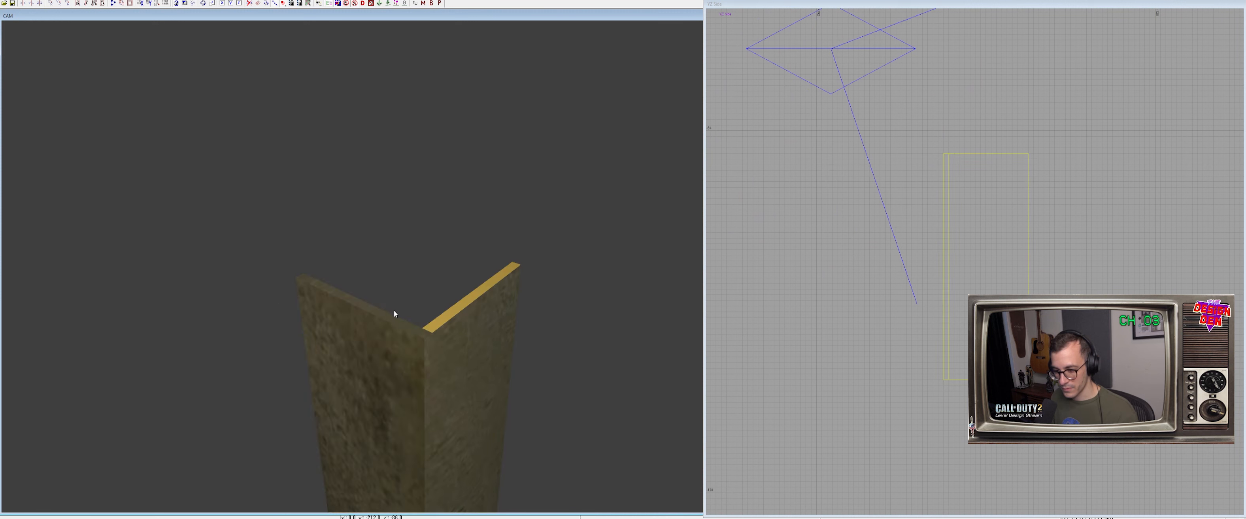
# Reshape the meeting ends of the two thin corner brushes in plan into a mitred joint
pyautogui.keyDown('shift'); pyautogui.click(394, 314); pyautogui.keyUp('shift')
pyautogui.hotkey('ctrl', 'Tab')
pyautogui.scroll(3, 1012, 262)
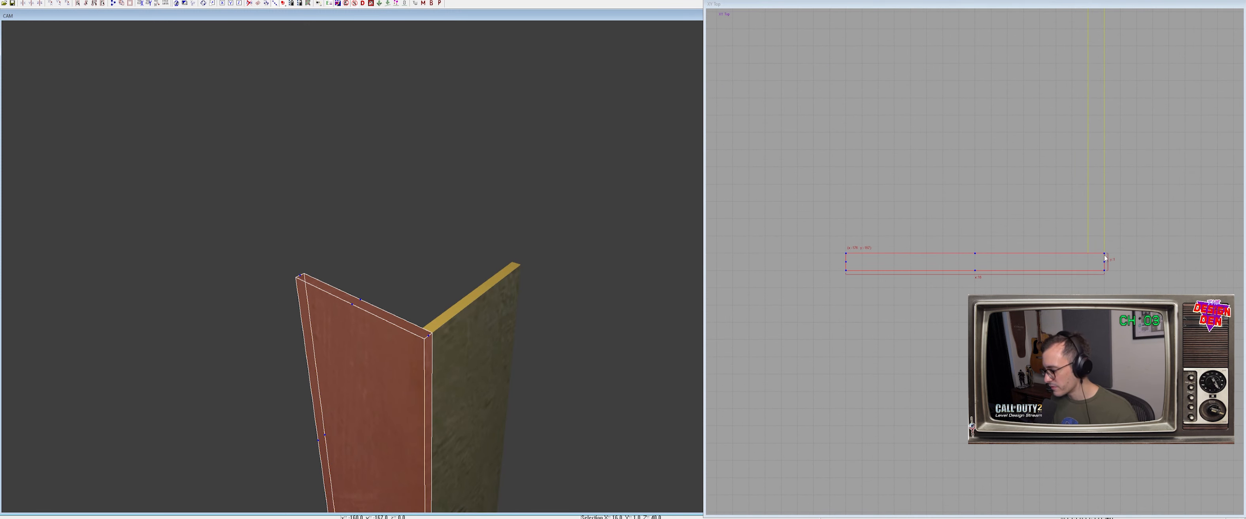
pyautogui.moveTo(1104, 255); pyautogui.dragTo(1094, 251)
pyautogui.press('Escape')
pyautogui.keyDown('shift'); pyautogui.click(466, 305); pyautogui.keyUp('shift')
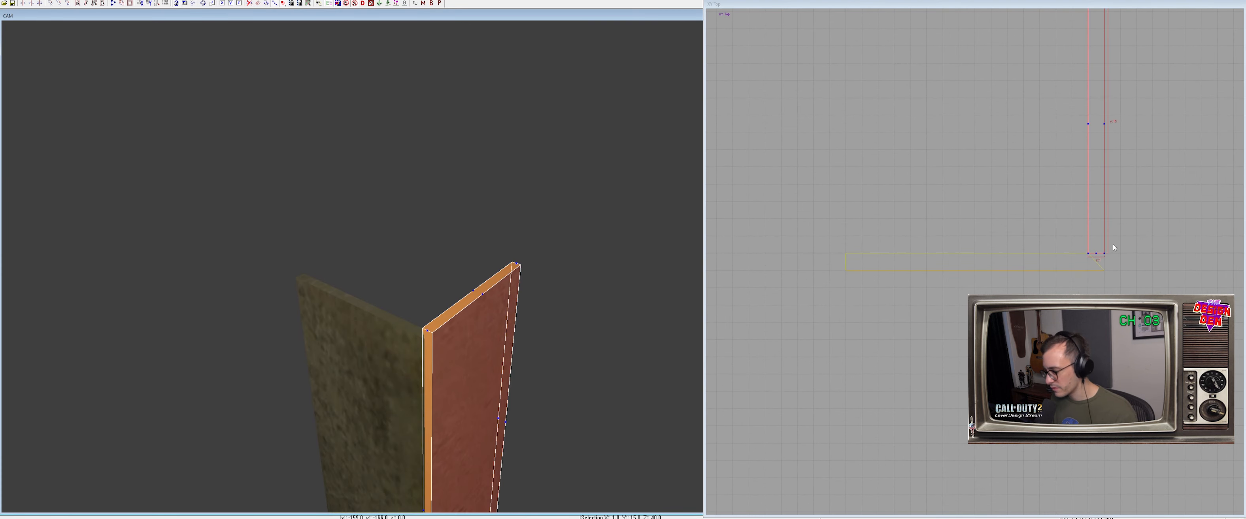
pyautogui.moveTo(1102, 256); pyautogui.dragTo(1104, 270)
pyautogui.press('e')
# Reveal the hidden geometry and isolate one mitred corner brush together with its covering patches
pyautogui.hotkey('shift', 'h')
pyautogui.moveTo(427, 310); pyautogui.dragTo(428, 359, button='right')
pyautogui.press('Escape')
pyautogui.keyDown('ctrl'); pyautogui.keyDown('shift'); pyautogui.click(513, 408); pyautogui.keyUp('shift'); pyautogui.keyUp('ctrl')
pyautogui.middleClick(493, 396)
pyautogui.press('Escape')
pyautogui.keyDown('shift'); pyautogui.click(546, 423); pyautogui.keyUp('shift')
pyautogui.press('Escape')
pyautogui.keyDown('shift'); pyautogui.click(556, 432); pyautogui.keyUp('shift')
pyautogui.keyDown('shift'); pyautogui.click(580, 286); pyautogui.keyUp('shift')
pyautogui.keyDown('shift'); pyautogui.click(611, 96); pyautogui.keyUp('shift')
pyautogui.scroll(-1, 539, 444)
pyautogui.hotkey('alt', 'h')
pyautogui.press('Escape')
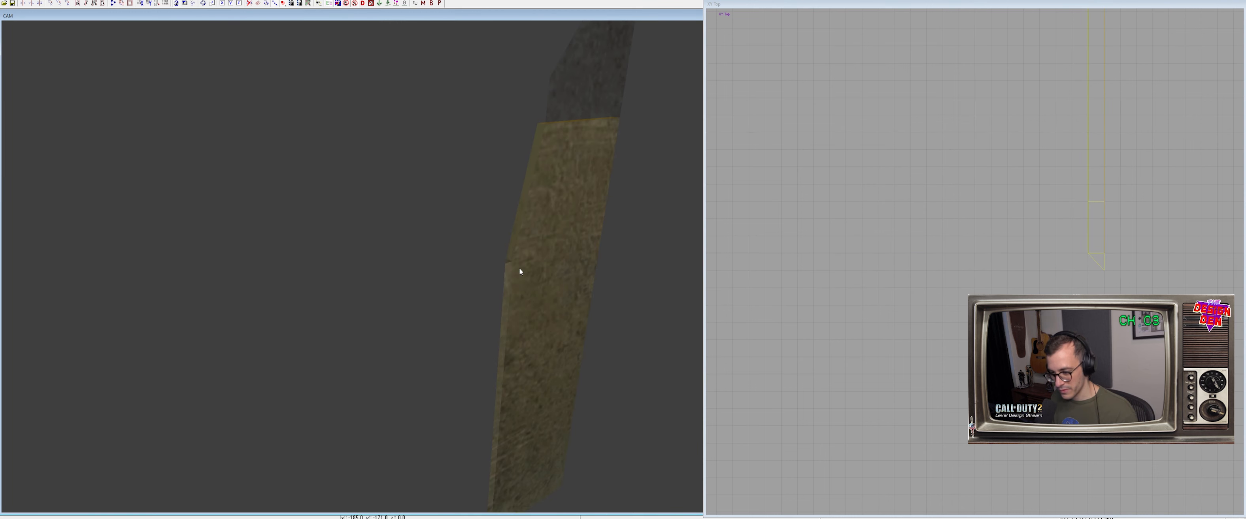
# Inspect the isolated brush and its patches along the mitred edge, then show the surrounding geometry again
pyautogui.keyDown('shift'); pyautogui.click(508, 267); pyautogui.keyUp('shift')
pyautogui.moveTo(508, 266)
pyautogui.mouseDown(button='right')
pyautogui.moveTo(547, 217)
pyautogui.moveTo(544, 230)
pyautogui.mouseUp(button='right')
pyautogui.press('Escape')
pyautogui.moveTo(476, 277); pyautogui.dragTo(435, 323, button='right')
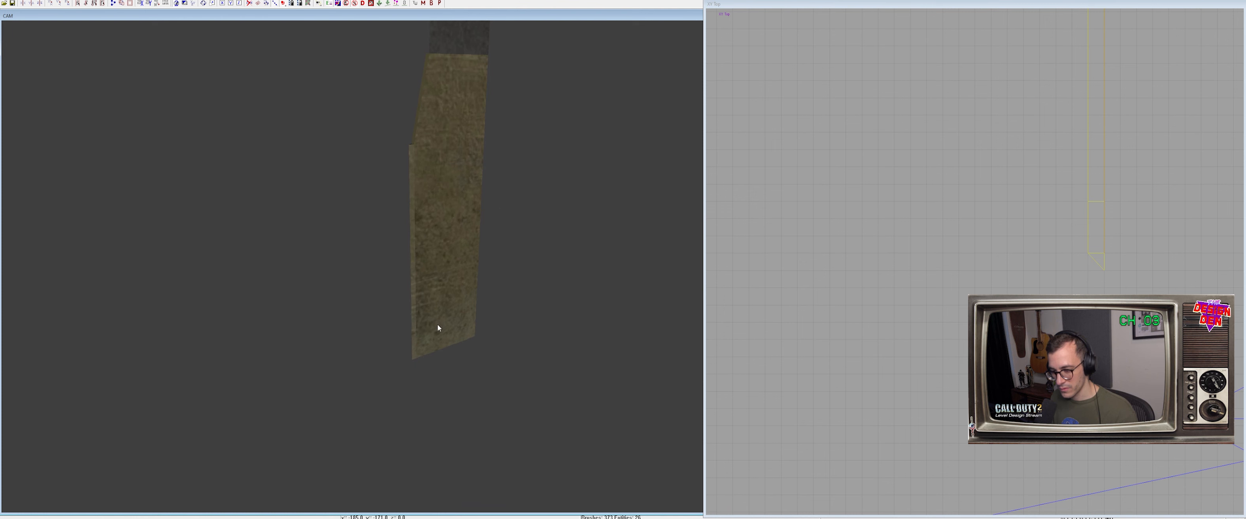
pyautogui.keyDown('shift'); pyautogui.click(435, 323); pyautogui.keyUp('shift')
pyautogui.keyDown('shift'); pyautogui.click(462, 321); pyautogui.keyUp('shift')
pyautogui.press('Escape')
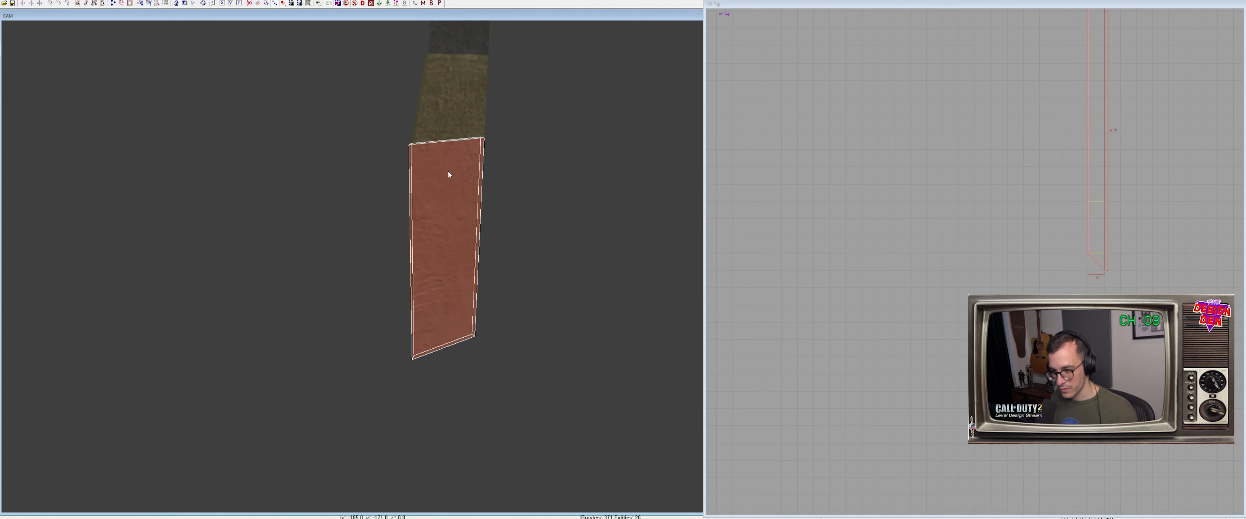
pyautogui.scroll(2, 447, 172)
pyautogui.hotkey('shift', 'h')
pyautogui.press('Escape')
# Select both mitred corner brushes with their covering patches and hide everything else
pyautogui.keyDown('shift'); pyautogui.click(413, 214); pyautogui.keyUp('shift')
pyautogui.keyDown('shift'); pyautogui.click(407, 210); pyautogui.keyUp('shift')
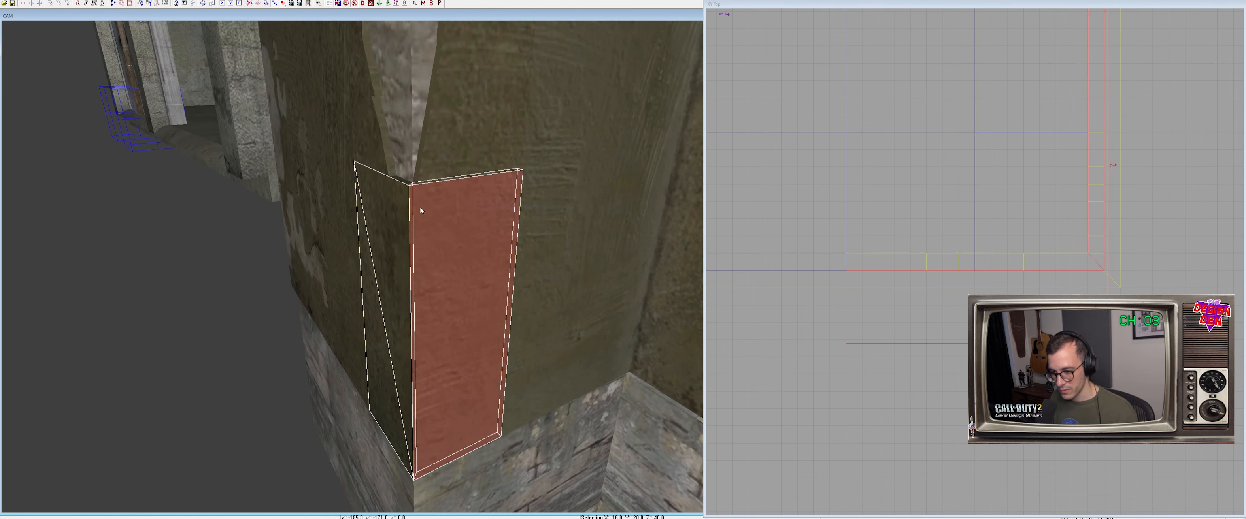
pyautogui.keyDown('shift'); pyautogui.click(464, 308); pyautogui.keyUp('shift')
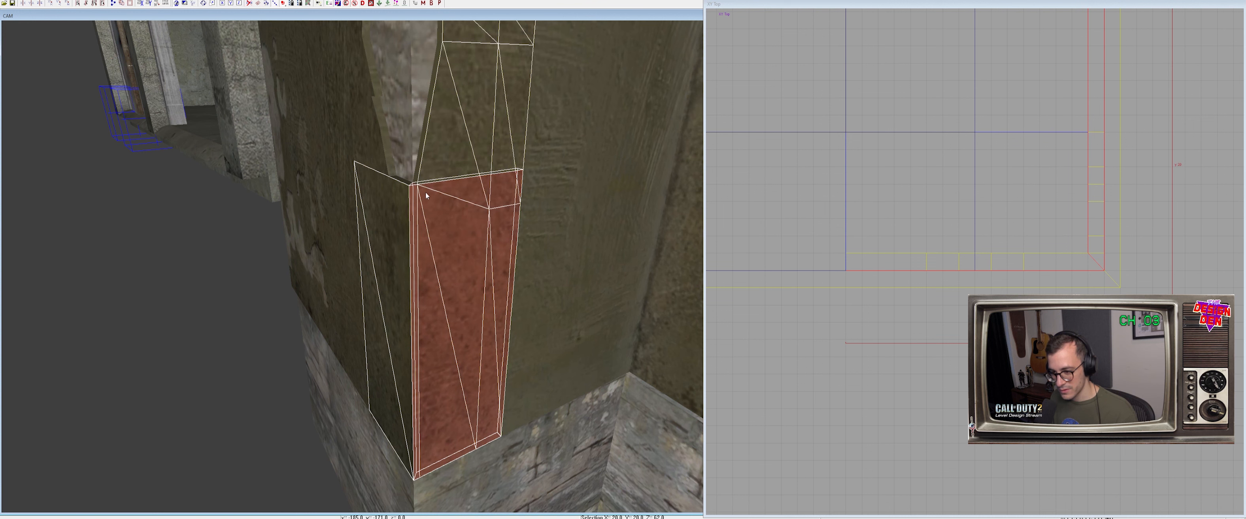
pyautogui.keyDown('shift'); pyautogui.click(413, 190); pyautogui.keyUp('shift')
pyautogui.keyDown('shift'); pyautogui.click(415, 197); pyautogui.keyUp('shift')
pyautogui.keyDown('shift'); pyautogui.click(412, 188); pyautogui.keyUp('shift')
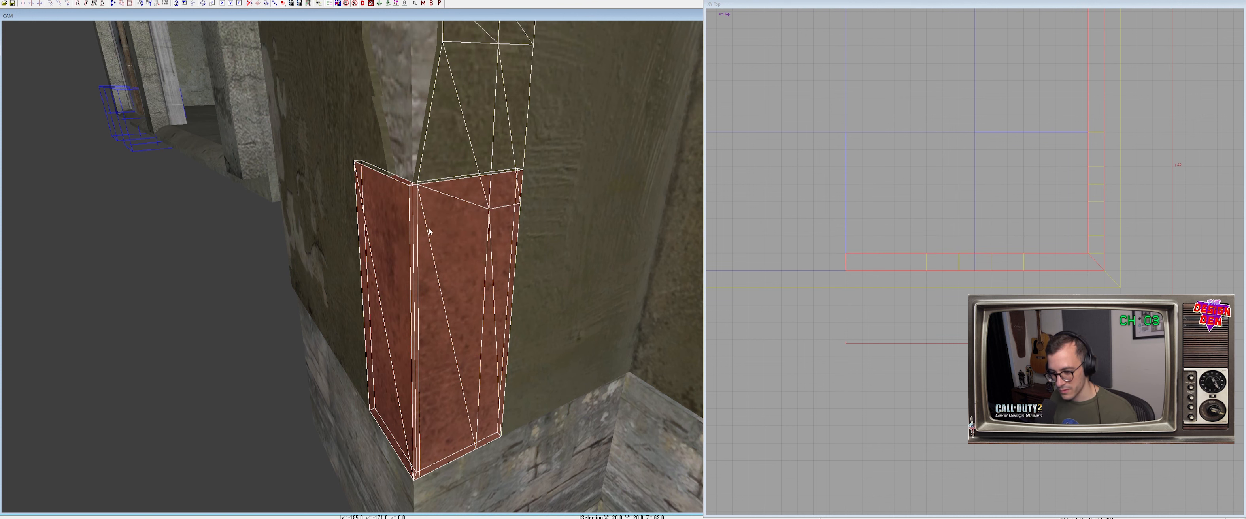
pyautogui.scroll(-3, 920, 309)
pyautogui.click(921, 176)
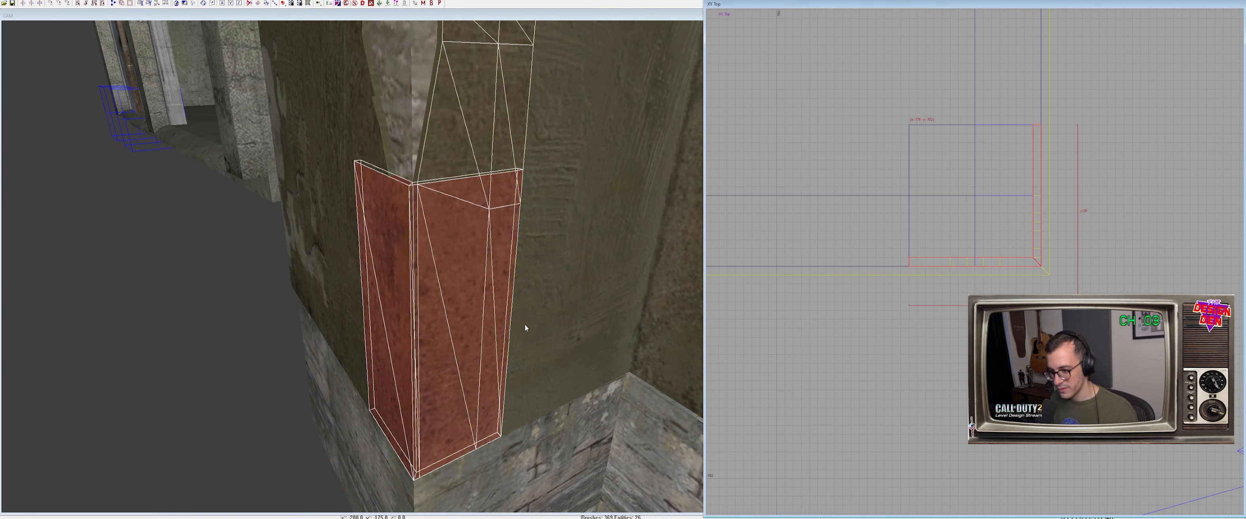
pyautogui.press('i')
pyautogui.press('h')
pyautogui.scroll(1, 456, 299)
# Hide the mitred corner brushes behind the plaster patches
pyautogui.keyDown('shift'); pyautogui.click(421, 280); pyautogui.keyUp('shift')
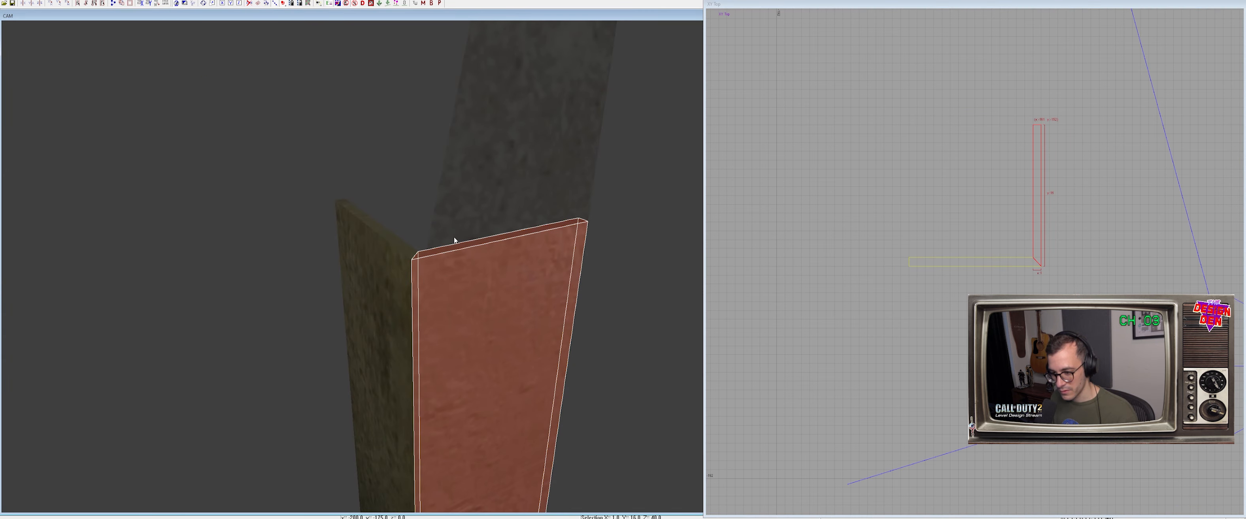
pyautogui.keyDown('shift'); pyautogui.click(454, 241); pyautogui.keyUp('shift')
pyautogui.keyDown('shift'); pyautogui.click(420, 258); pyautogui.keyUp('shift')
pyautogui.keyDown('shift'); pyautogui.click(430, 265); pyautogui.keyUp('shift')
pyautogui.press('h')
# Raise the tall patch's uneven vertex row so it runs level with the top of the narrow corner strip
pyautogui.keyDown('shift'); pyautogui.click(417, 290); pyautogui.keyUp('shift')
pyautogui.keyDown('shift'); pyautogui.click(471, 299); pyautogui.keyUp('shift')
pyautogui.moveTo(471, 298)
pyautogui.mouseDown(button='right')
pyautogui.moveTo(445, 329)
pyautogui.moveTo(472, 303)
pyautogui.mouseUp(button='right')
pyautogui.hotkey('shift', 'h')
pyautogui.press('v')
pyautogui.moveTo(422, 216); pyautogui.dragTo(510, 270)
pyautogui.hotkey('ctrl', 'Tab')
pyautogui.hotkey('ctrl', 'Tab')
pyautogui.scroll(2, 927, 265)
pyautogui.moveTo(941, 262); pyautogui.dragTo(942, 208)
pyautogui.scroll(3, 529, 240)
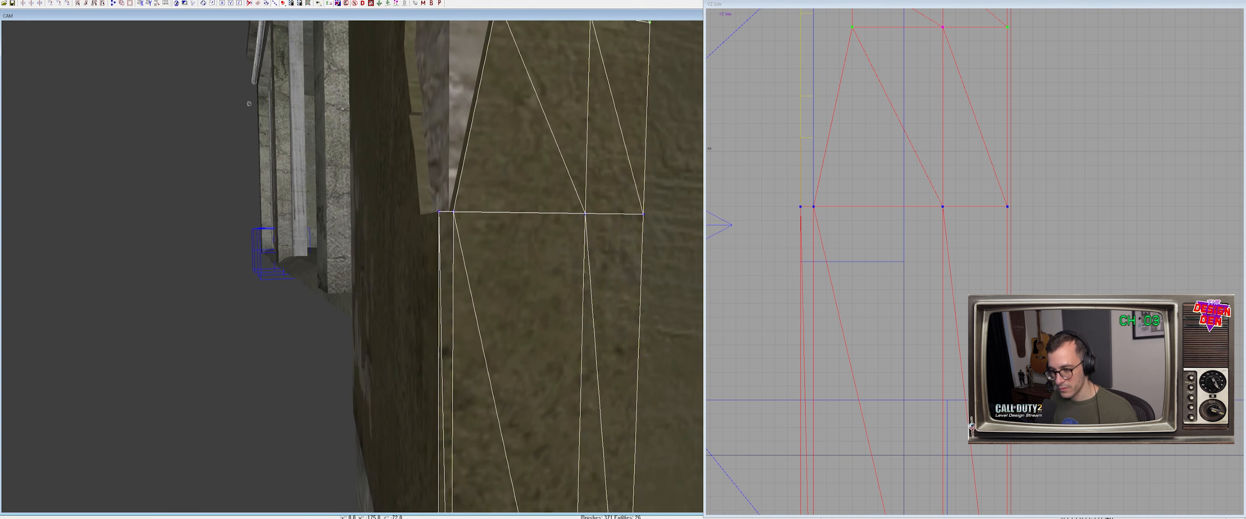
# Split the tall patch along the levelled row and merge its lower section with the narrow corner strip
pyautogui.hotkey('alt', 'h')
pyautogui.scroll(-1, 489, 247)
pyautogui.press('Escape')
pyautogui.keyDown('shift'); pyautogui.click(473, 271); pyautogui.keyUp('shift')
pyautogui.keyDown('shift'); pyautogui.click(421, 257); pyautogui.keyUp('shift')
pyautogui.scroll(-2, 422, 260)
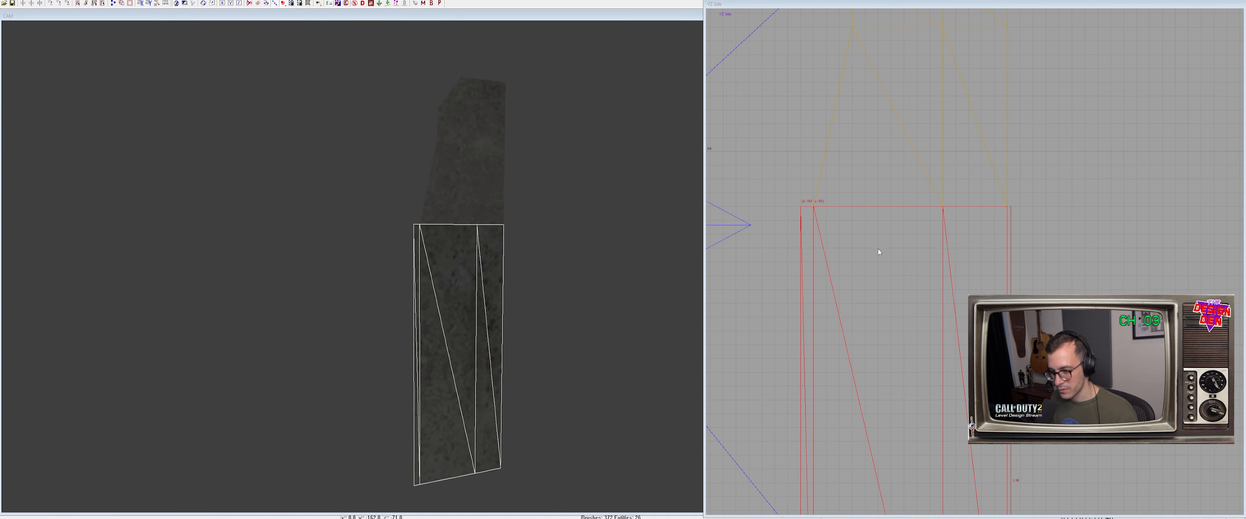
pyautogui.keyDown('shift'); pyautogui.click(459, 166); pyautogui.keyUp('shift')
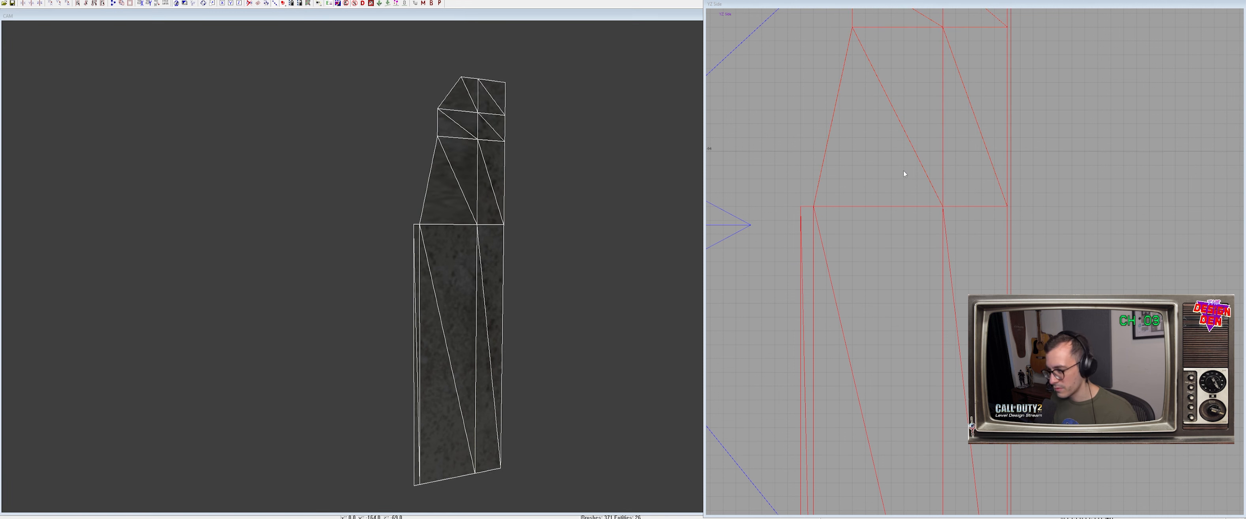
pyautogui.press('Escape')
pyautogui.keyDown('shift'); pyautogui.click(463, 172); pyautogui.keyUp('shift')
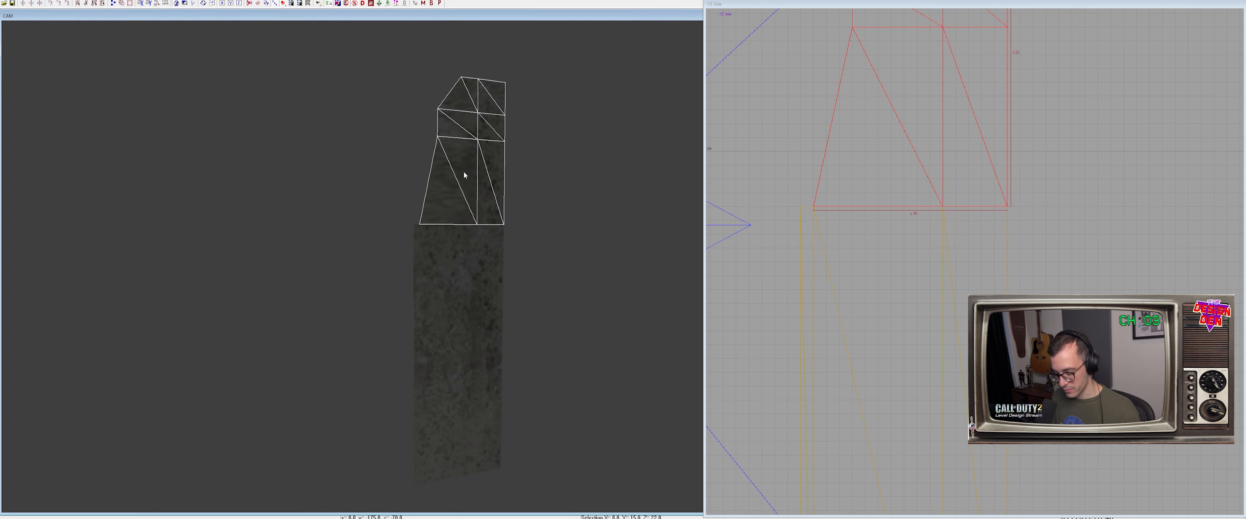
pyautogui.press('Escape')
pyautogui.keyDown('shift'); pyautogui.click(463, 314); pyautogui.keyUp('shift')
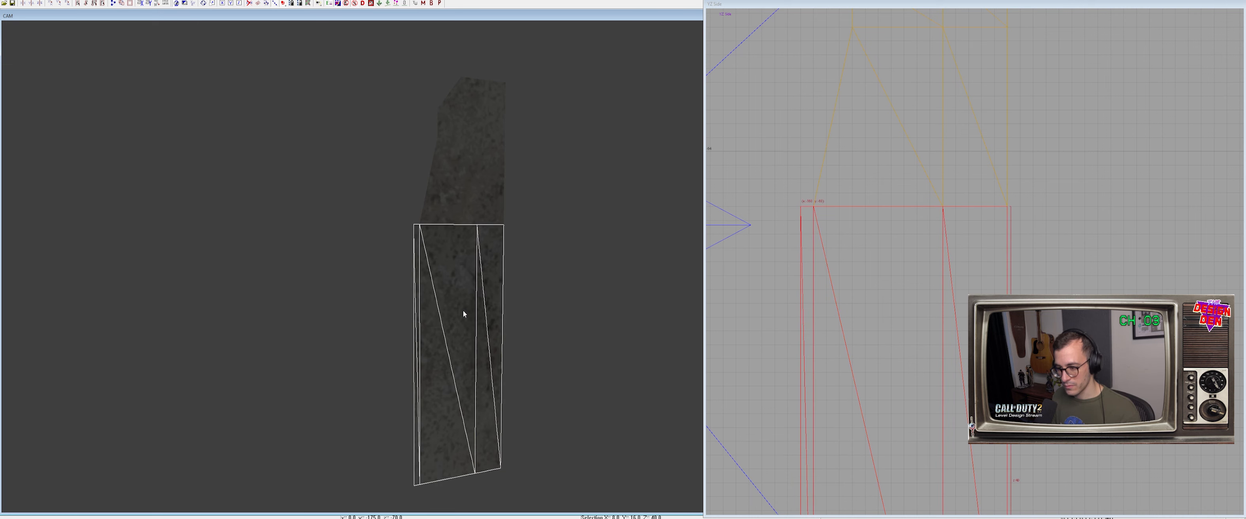
pyautogui.press('Escape')
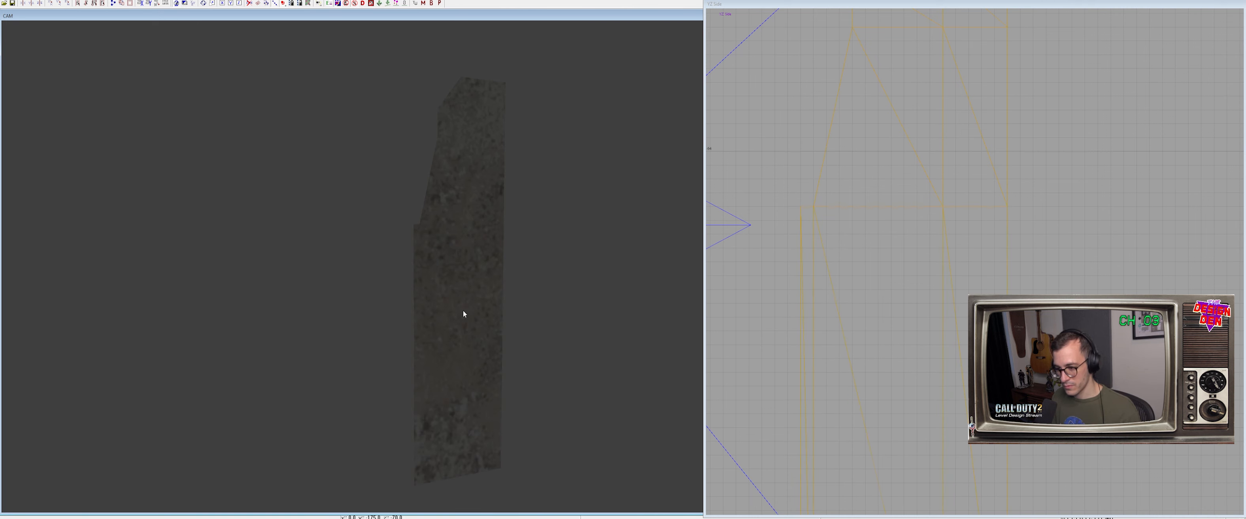
# Reveal the hidden geometry, select all patches sharing the plaster patches' texture, and isolate them
pyautogui.scroll(-2, 462, 309)
pyautogui.keyDown('shift'); pyautogui.click(461, 308); pyautogui.keyUp('shift')
pyautogui.keyDown('shift'); pyautogui.click(461, 176); pyautogui.keyUp('shift')
pyautogui.hotkey('shift', 'h')
pyautogui.moveTo(470, 284); pyautogui.dragTo(407, 328, button='right')
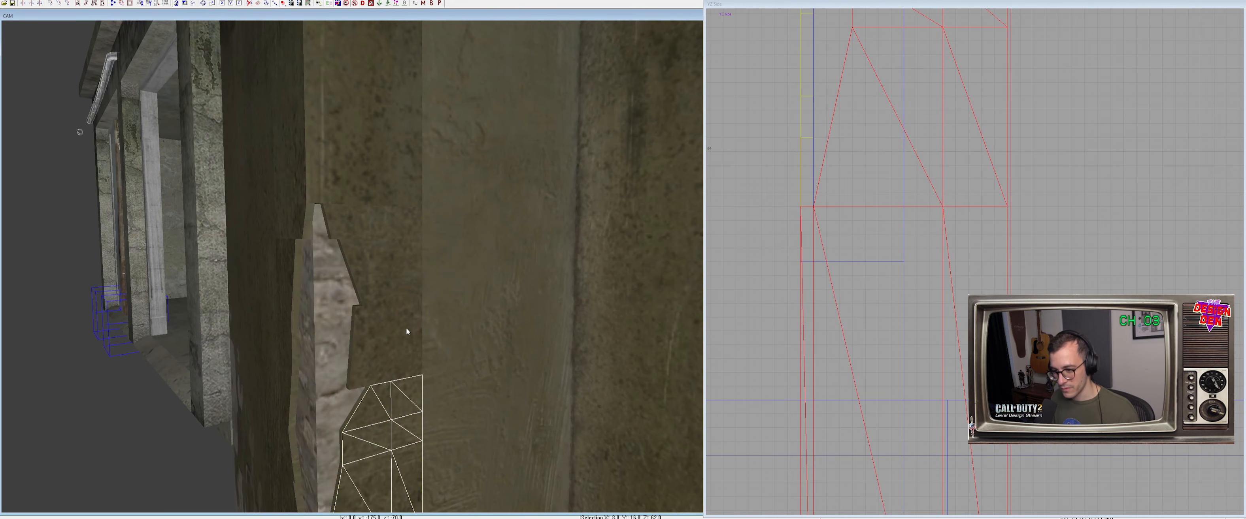
pyautogui.hotkey('shift', 'a')
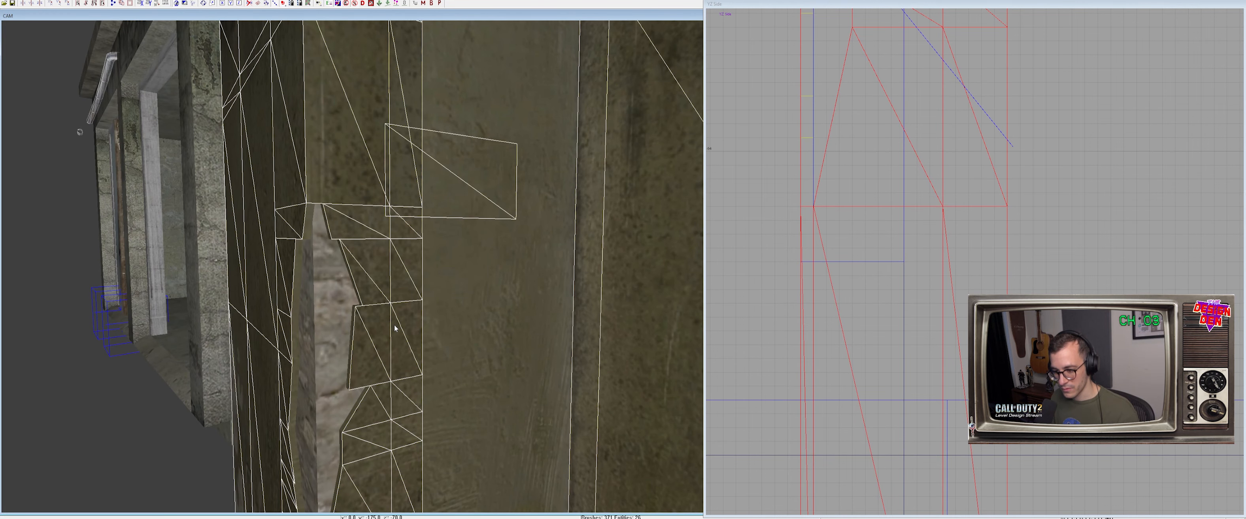
pyautogui.hotkey('alt', 'h')
pyautogui.press('Escape')
pyautogui.scroll(-1, 398, 286)
# Examine the separate patches beside the upper part of the plaster break for their layout and texture
pyautogui.moveTo(398, 286); pyautogui.dragTo(391, 255, button='right')
pyautogui.keyDown('shift'); pyautogui.click(404, 185); pyautogui.keyUp('shift')
pyautogui.press('h')
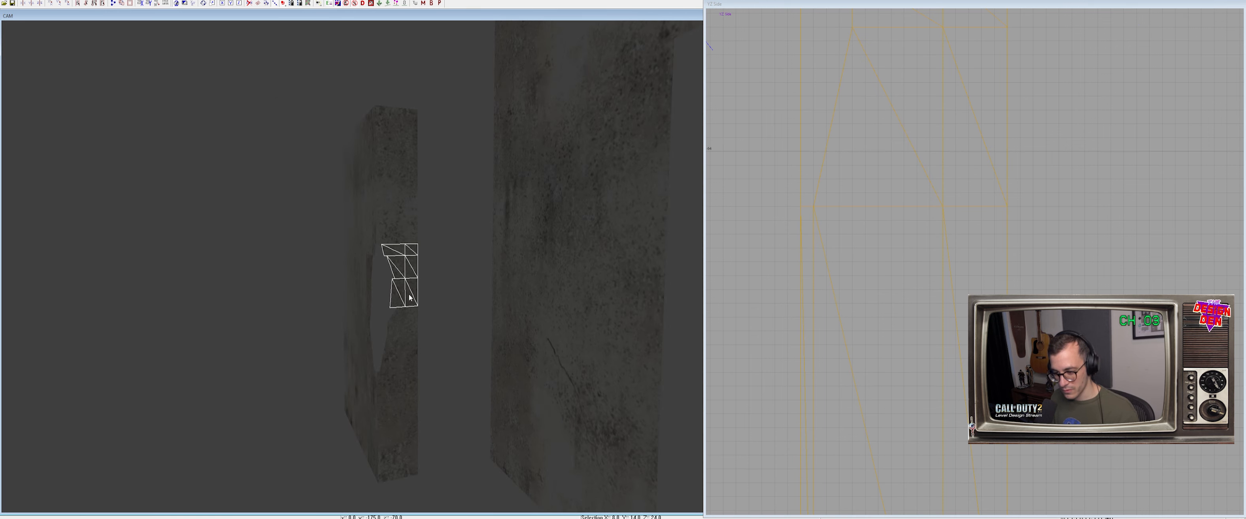
pyautogui.moveTo(409, 294); pyautogui.dragTo(409, 282, button='right')
pyautogui.press('Escape')
pyautogui.keyDown('shift'); pyautogui.click(471, 178); pyautogui.keyUp('shift')
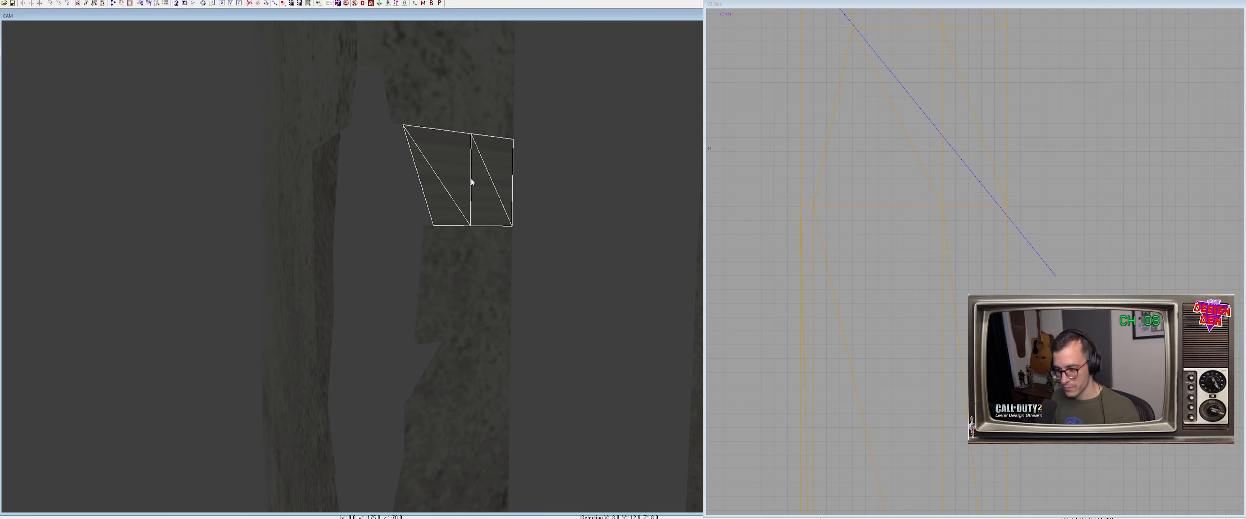
pyautogui.press('Escape')
pyautogui.keyDown('shift'); pyautogui.click(449, 129); pyautogui.keyUp('shift')
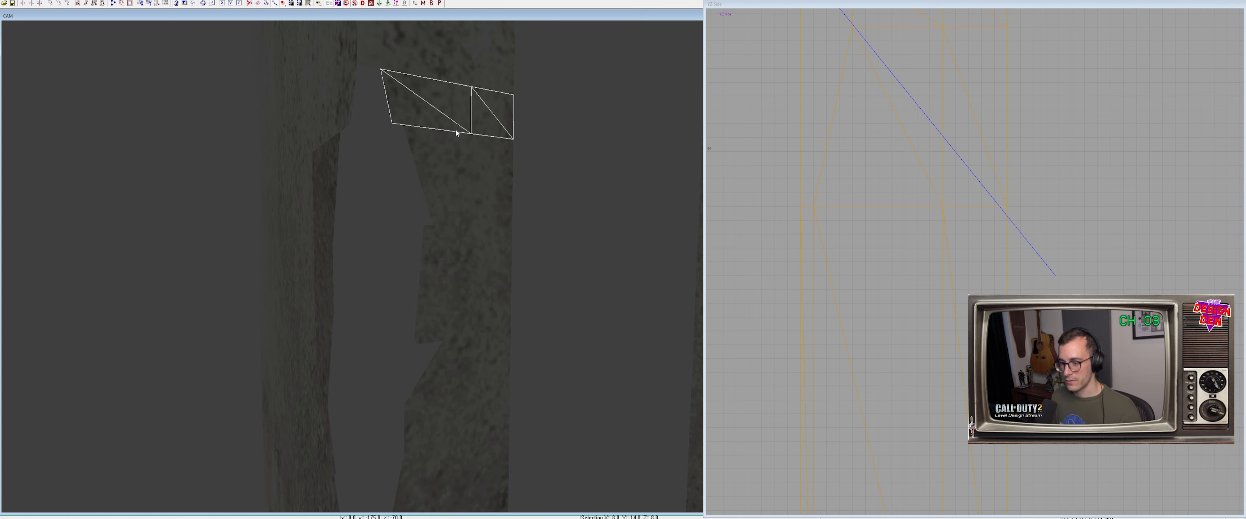
pyautogui.press('Escape')
# Apply natural texture mapping to the patch beside the plaster break on the adjoining wall face
pyautogui.moveTo(456, 134)
pyautogui.mouseDown(button='right')
pyautogui.moveTo(379, 189)
pyautogui.moveTo(327, 203)
pyautogui.moveTo(327, 174)
pyautogui.moveTo(328, 190)
pyautogui.moveTo(314, 190)
pyautogui.moveTo(351, 180)
pyautogui.mouseUp(button='right')
pyautogui.keyDown('shift'); pyautogui.click(358, 250); pyautogui.keyUp('shift')
pyautogui.hotkey('ctrl', 'shift', 'n')
pyautogui.press('Escape')
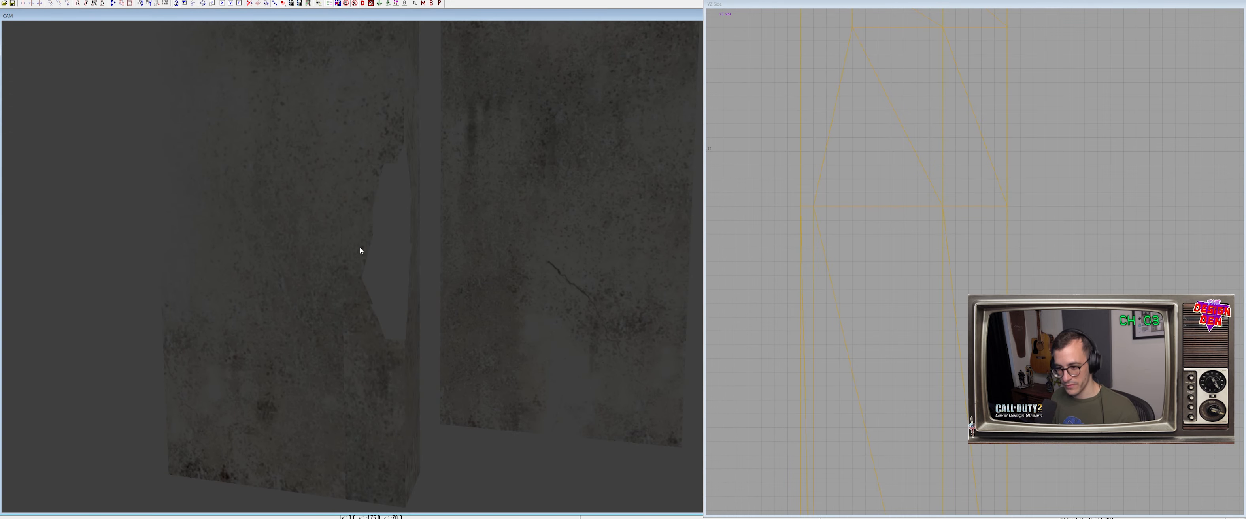
pyautogui.moveTo(360, 247); pyautogui.dragTo(353, 252, button='right')
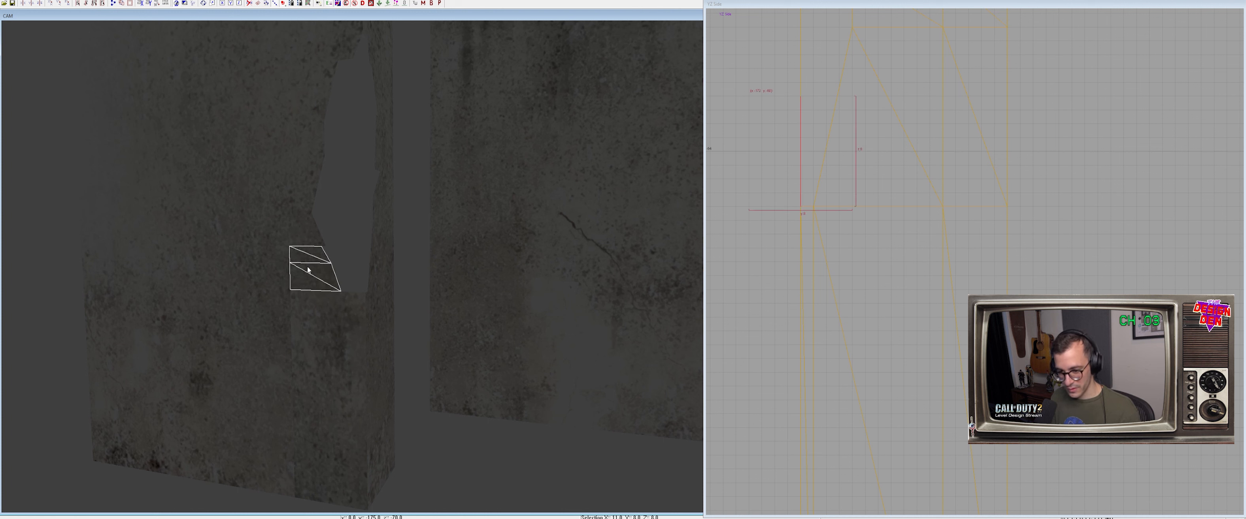
# Select the tall patch below the plaster break and cycle its texture projection
pyautogui.press('Escape')
pyautogui.keyDown('shift'); pyautogui.click(301, 326); pyautogui.keyUp('shift')
pyautogui.hotkey('ctrl', 'shift', 'n')
pyautogui.hotkey('ctrl', 'shift', 'n')
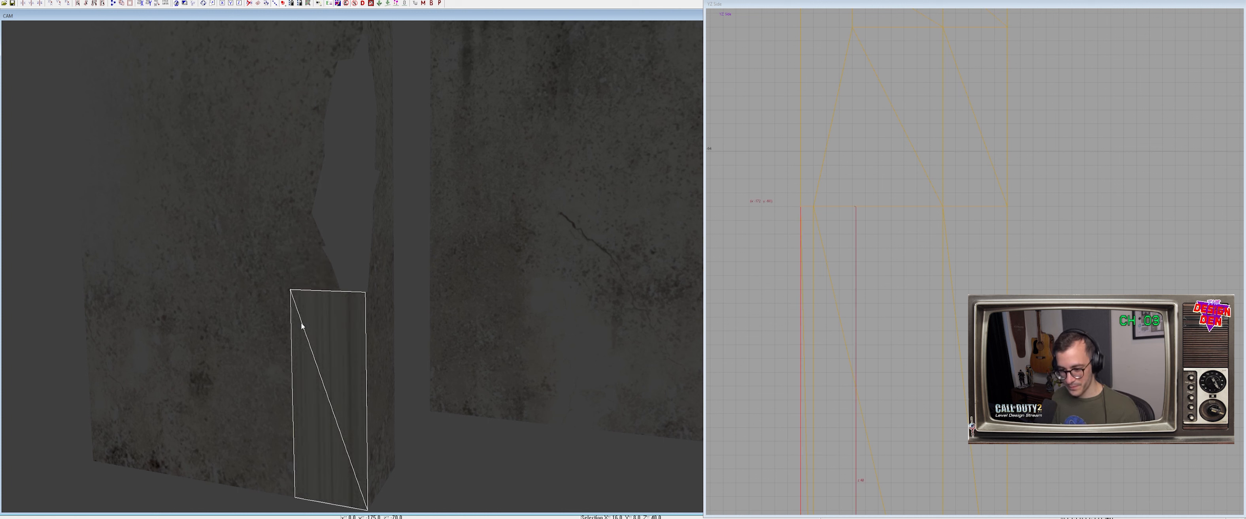
pyautogui.hotkey('ctrl', 'shift', 'n')
pyautogui.hotkey('ctrl', 'shift', 'n')
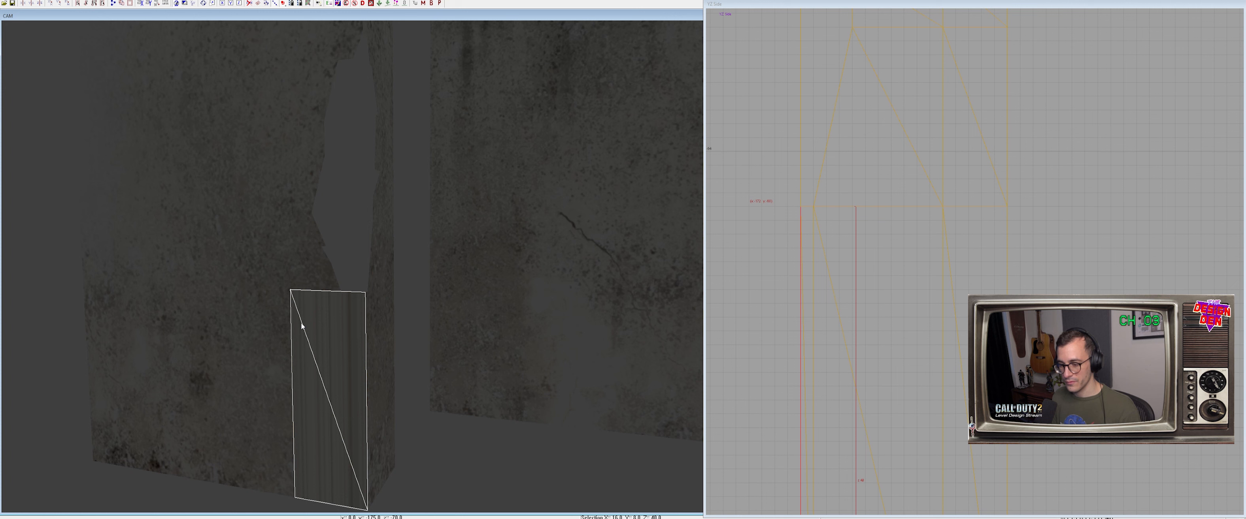
# Isolate the pair of plaster patches meeting at the building corner
pyautogui.press('Escape')
pyautogui.moveTo(309, 324); pyautogui.dragTo(408, 215, button='right')
pyautogui.keyDown('shift'); pyautogui.click(401, 192); pyautogui.keyUp('shift')
pyautogui.keyDown('shift'); pyautogui.click(445, 198); pyautogui.keyUp('shift')
pyautogui.hotkey('alt', 'h')
pyautogui.moveTo(439, 215); pyautogui.dragTo(364, 236, button='right')
pyautogui.press('Escape')
# Apply the narrow column patch's texture mapping to the neighbouring patch on the adjoining face
pyautogui.keyDown('shift'); pyautogui.click(364, 231); pyautogui.keyUp('shift')
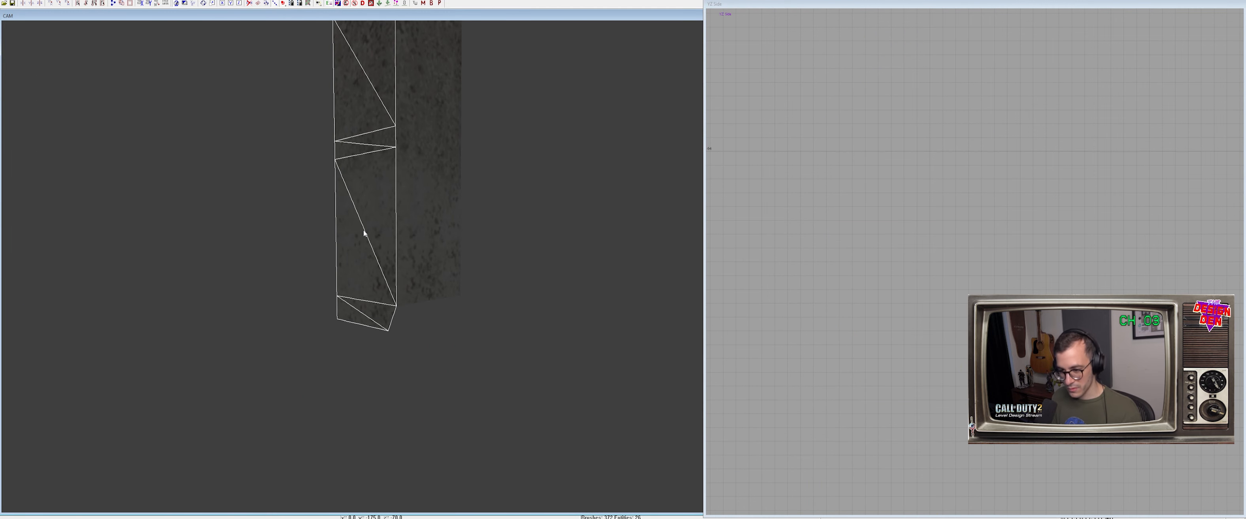
pyautogui.press('Escape')
pyautogui.keyDown('shift'); pyautogui.click(421, 243); pyautogui.keyUp('shift')
pyautogui.keyDown('ctrl'); pyautogui.middleClick(421, 240); pyautogui.keyUp('ctrl')
pyautogui.press('Escape')
# Reveal the hidden geometry, select the plaster patches around the break with the upper corner and adjoining wall brushes, and isolate them
pyautogui.hotkey('shift', 'h')
pyautogui.moveTo(420, 241)
pyautogui.mouseDown(button='right')
pyautogui.moveTo(411, 213)
pyautogui.moveTo(425, 270)
pyautogui.moveTo(434, 242)
pyautogui.mouseUp(button='right')
pyautogui.keyDown('shift'); pyautogui.click(445, 282); pyautogui.keyUp('shift')
pyautogui.keyDown('shift'); pyautogui.click(408, 290); pyautogui.keyUp('shift')
pyautogui.keyDown('shift'); pyautogui.click(402, 441); pyautogui.keyUp('shift')
pyautogui.keyDown('shift'); pyautogui.moveTo(403, 441); pyautogui.dragTo(396, 271); pyautogui.keyUp('shift')
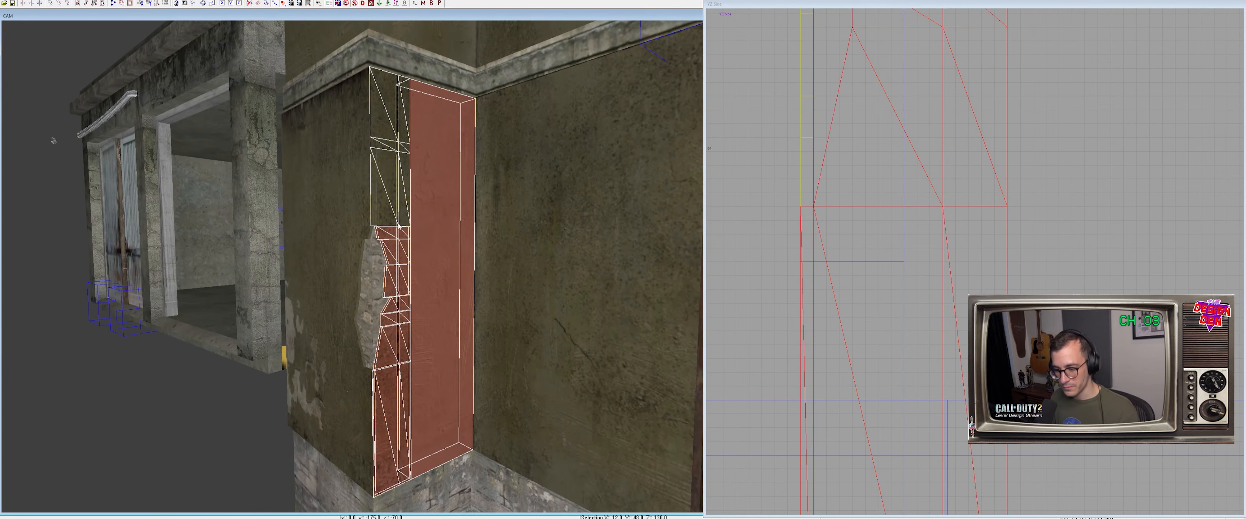
pyautogui.keyDown('shift'); pyautogui.click(362, 203); pyautogui.keyUp('shift')
pyautogui.hotkey('alt', 'h')
# Duplicate the upper patch above the plaster break and move the copy onto the adjoining wall face
pyautogui.moveTo(363, 204)
pyautogui.mouseDown(button='right')
pyautogui.moveTo(363, 179)
pyautogui.moveTo(340, 208)
pyautogui.mouseUp(button='right')
pyautogui.press('Escape')
pyautogui.keyDown('shift'); pyautogui.click(341, 208); pyautogui.keyUp('shift')
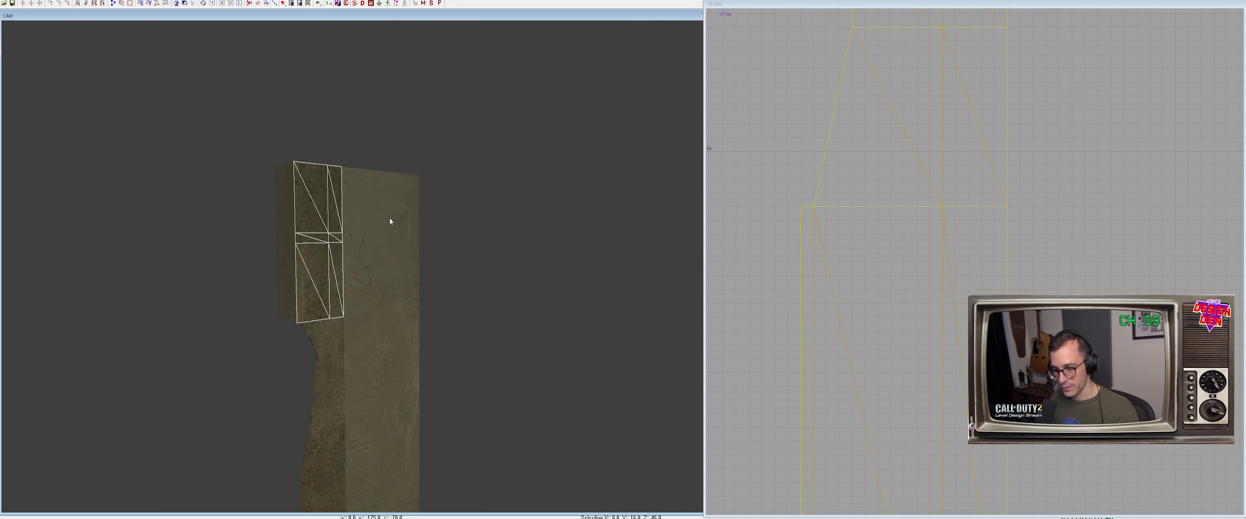
pyautogui.scroll(-6, 875, 212)
pyautogui.moveTo(875, 212); pyautogui.dragTo(884, 381, button='right')
pyautogui.press('space')
pyautogui.moveTo(916, 173)
pyautogui.mouseDown()
pyautogui.moveTo(970, 173)
pyautogui.moveTo(980, 138)
pyautogui.moveTo(957, 138)
pyautogui.mouseUp()
pyautogui.press('1')
pyautogui.moveTo(1053, 145); pyautogui.dragTo(1105, 151)
# Move the copied patch's vertices so that it covers the full width and height of the adjoining wall face
pyautogui.moveTo(1105, 153); pyautogui.dragTo(1088, 14, button='right')
pyautogui.moveTo(991, 136); pyautogui.dragTo(991, 292)
pyautogui.moveTo(991, 292); pyautogui.dragTo(979, 193, button='right')
pyautogui.moveTo(986, 193); pyautogui.dragTo(987, 341)
pyautogui.press('v')
pyautogui.moveTo(963, 166); pyautogui.dragTo(958, 253, button='right')
pyautogui.press('BackSpace')
pyautogui.moveTo(864, 134); pyautogui.dragTo(1039, 169)
pyautogui.press('BackSpace')
pyautogui.press('v')
pyautogui.moveTo(963, 190); pyautogui.dragTo(958, 295, button='right')
pyautogui.moveTo(580, 251); pyautogui.dragTo(623, 251, button='right')
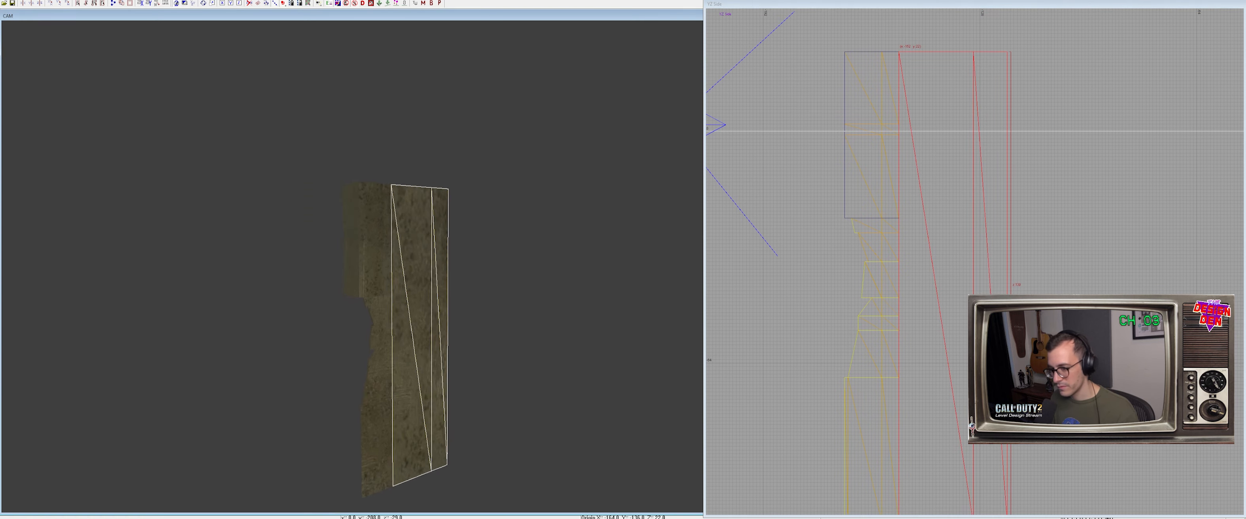
# Try cycling through the texture projections on the new wall patch
pyautogui.keyDown('ctrl'); pyautogui.moveTo(438, 240); pyautogui.dragTo(443, 257, button='right'); pyautogui.keyUp('ctrl')
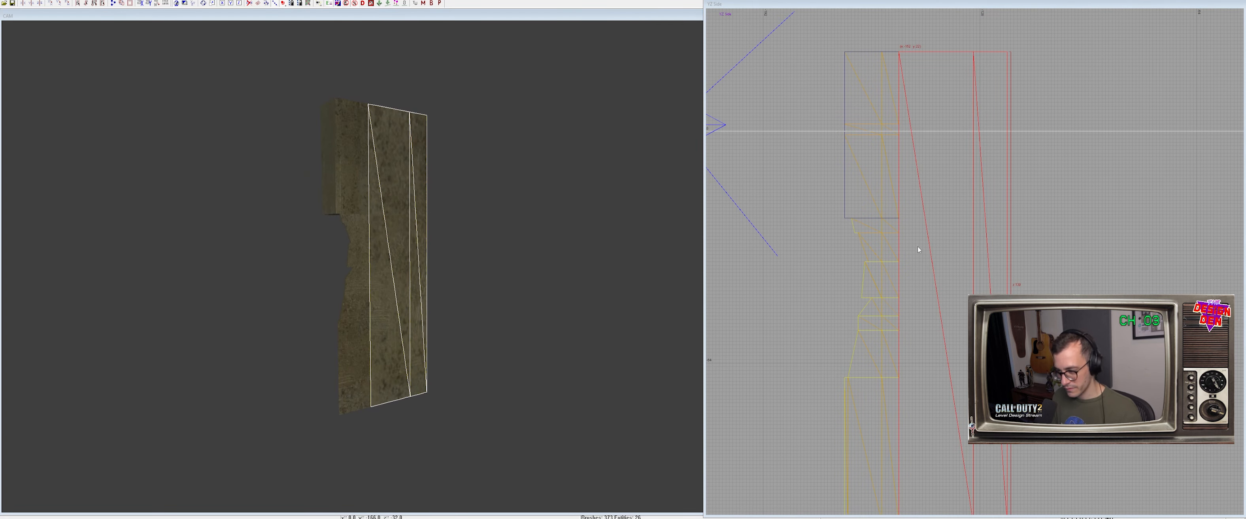
pyautogui.hotkey('ctrl', 'shift', 'n')
pyautogui.hotkey('ctrl', 'shift', 'n')
pyautogui.hotkey('ctrl', 'shift', 'n')
pyautogui.hotkey('ctrl', 'shift', 'n')
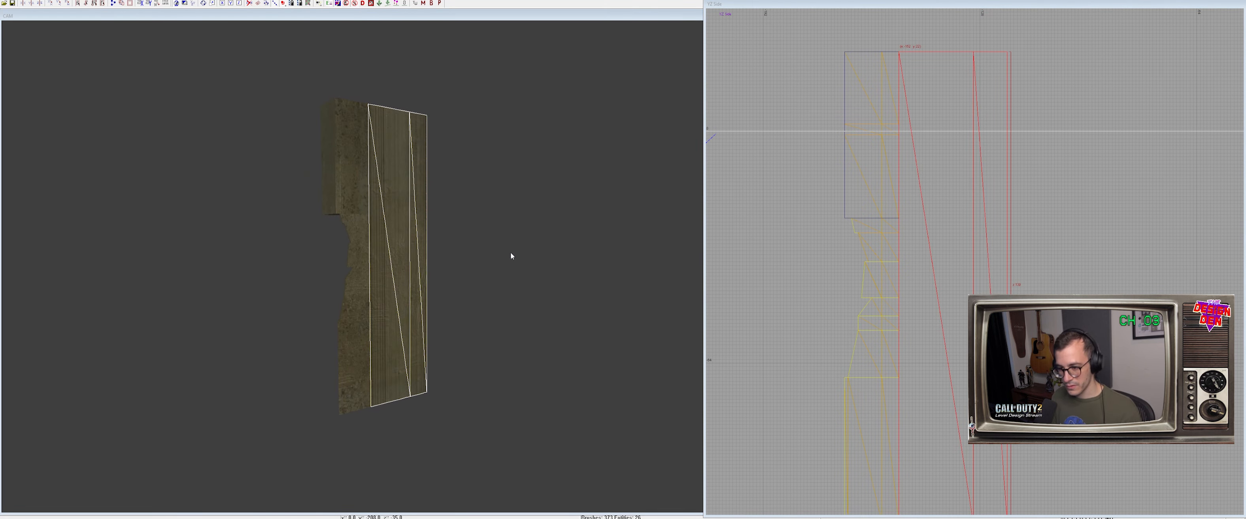
pyautogui.hotkey('ctrl', 'shift', 'n')
# Examine the upper corner brush and patches at the seam with the new wall patch
pyautogui.press('Escape')
pyautogui.scroll(3, 493, 255)
pyautogui.moveTo(492, 254)
pyautogui.keyDown('ctrl'); pyautogui.mouseDown(button='right')
pyautogui.moveTo(487, 269)
pyautogui.moveTo(461, 263)
pyautogui.mouseUp(button='right'); pyautogui.keyUp('ctrl')
pyautogui.keyDown('shift'); pyautogui.click(391, 240); pyautogui.keyUp('shift')
pyautogui.press('Escape')
pyautogui.scroll(-2, 423, 247)
pyautogui.keyDown('shift'); pyautogui.click(445, 253); pyautogui.keyUp('shift')
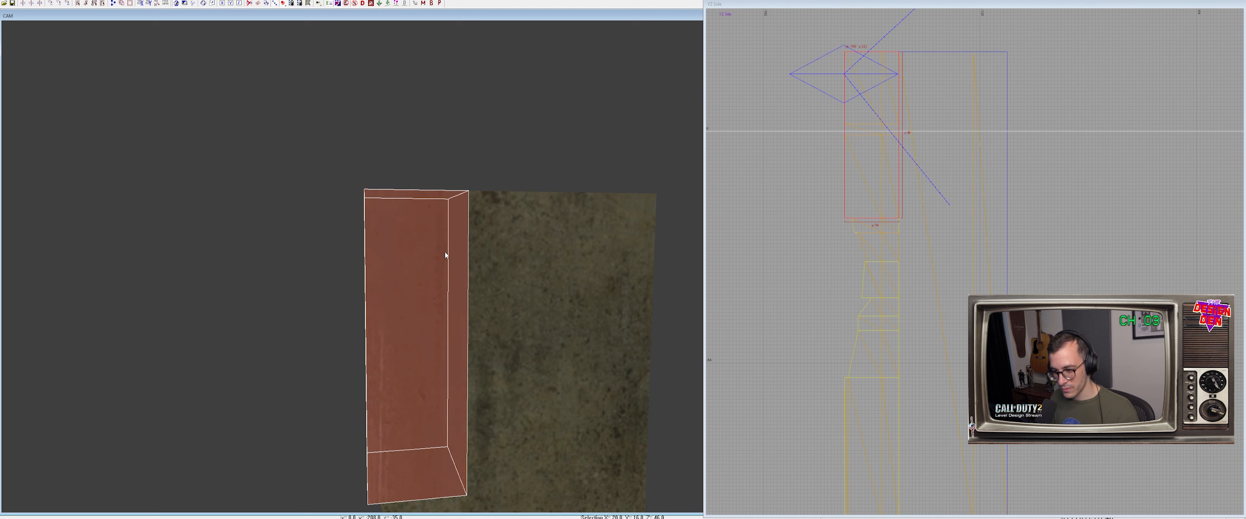
pyautogui.keyDown('shift'); pyautogui.click(450, 250); pyautogui.keyUp('shift')
pyautogui.keyDown('shift'); pyautogui.click(457, 251); pyautogui.keyUp('shift')
pyautogui.keyDown('shift'); pyautogui.click(457, 251); pyautogui.keyUp('shift')
pyautogui.keyDown('ctrl'); pyautogui.moveTo(458, 251); pyautogui.dragTo(417, 249, button='right'); pyautogui.keyUp('ctrl')
pyautogui.keyDown('shift'); pyautogui.click(439, 266); pyautogui.keyUp('shift')
pyautogui.press('Escape')
pyautogui.scroll(2, 382, 292)
pyautogui.moveTo(436, 266)
pyautogui.keyDown('ctrl'); pyautogui.mouseDown(button='right')
pyautogui.moveTo(383, 292)
pyautogui.moveTo(447, 288)
pyautogui.moveTo(468, 303)
pyautogui.moveTo(455, 327)
pyautogui.mouseUp(button='right'); pyautogui.keyUp('ctrl')
pyautogui.keyDown('shift'); pyautogui.click(383, 292); pyautogui.keyUp('shift')
pyautogui.keyDown('shift'); pyautogui.click(382, 293); pyautogui.keyUp('shift')
pyautogui.keyDown('shift'); pyautogui.click(426, 273); pyautogui.keyUp('shift')
pyautogui.keyDown('shift'); pyautogui.click(426, 274); pyautogui.keyUp('shift')
# Select the new wall patch, cycle its texture projection once, and apply natural texture mapping
pyautogui.scroll(-2, 426, 273)
pyautogui.keyDown('shift'); pyautogui.click(472, 312); pyautogui.keyUp('shift')
pyautogui.keyDown('shift'); pyautogui.click(475, 317); pyautogui.keyUp('shift')
pyautogui.keyDown('shift'); pyautogui.click(463, 325); pyautogui.keyUp('shift')
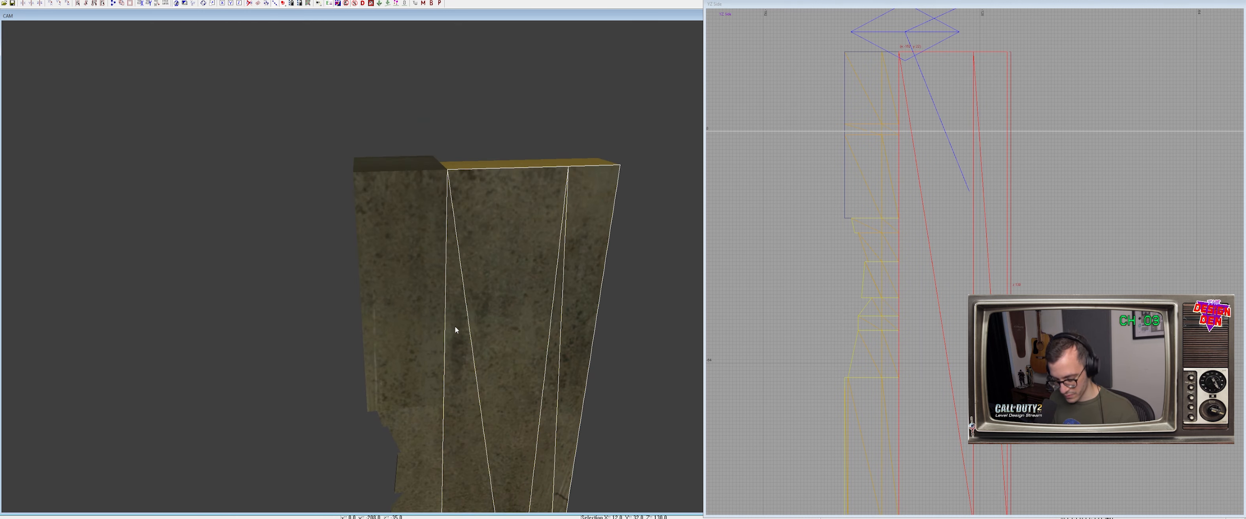
pyautogui.hotkey('ctrl', 'shift', 'n')
pyautogui.hotkey('ctrl', 'n')
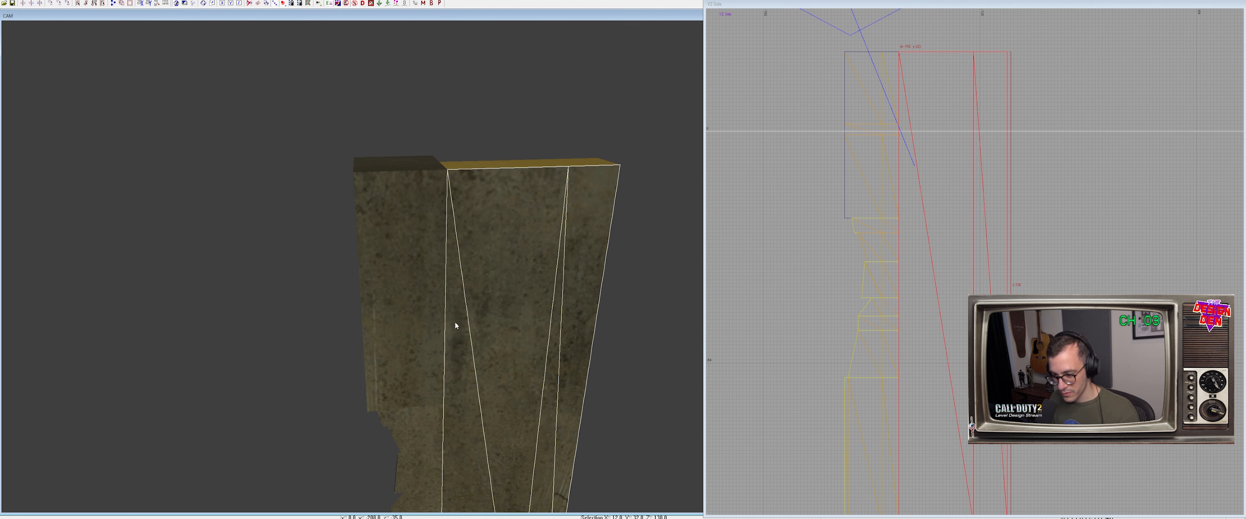
# Reveal the hidden geometry, select the upper corner and adjoining wall pieces below the ledge, and isolate them
pyautogui.moveTo(455, 326)
pyautogui.keyDown('ctrl'); pyautogui.mouseDown(button='right')
pyautogui.moveTo(401, 279)
pyautogui.moveTo(418, 266)
pyautogui.moveTo(412, 248)
pyautogui.mouseUp(button='right'); pyautogui.keyUp('ctrl')
pyautogui.press('Escape')
pyautogui.hotkey('shift', 'h')
pyautogui.keyDown('shift'); pyautogui.click(419, 271); pyautogui.keyUp('shift')
pyautogui.moveTo(419, 275)
pyautogui.keyDown('shift'); pyautogui.mouseDown()
pyautogui.moveTo(446, 305)
pyautogui.moveTo(439, 337)
pyautogui.moveTo(495, 272)
pyautogui.moveTo(460, 267)
pyautogui.mouseUp(); pyautogui.keyUp('shift')
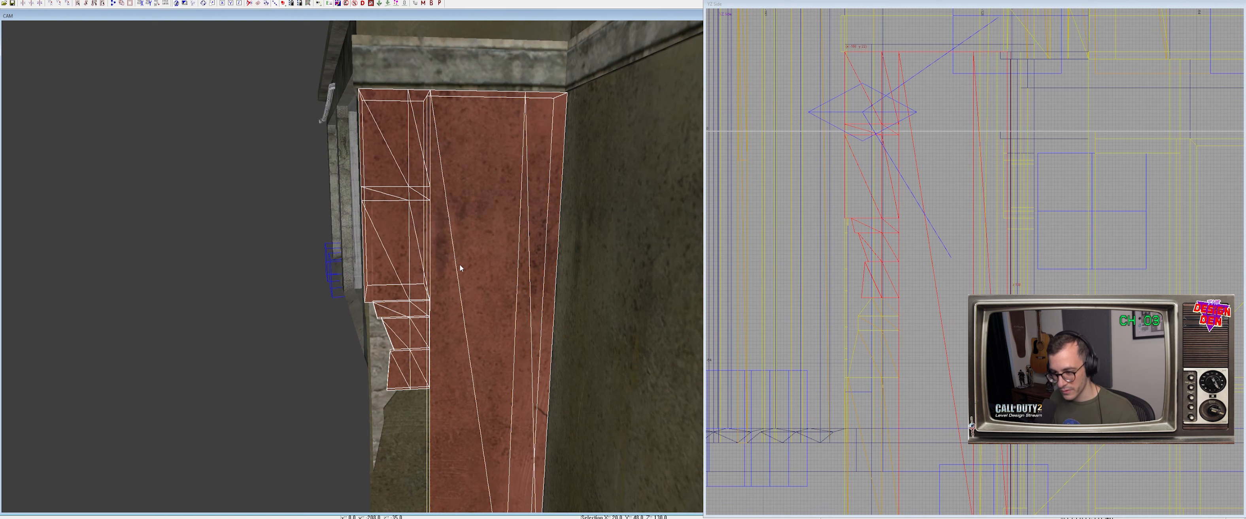
pyautogui.hotkey('alt', 'h')
# Check the backing brushes of the corner and adjoining wall, and select every piece sharing their texture
pyautogui.scroll(1, 460, 264)
pyautogui.press('Escape')
pyautogui.keyDown('shift'); pyautogui.click(438, 238); pyautogui.keyUp('shift')
pyautogui.keyDown('alt'); pyautogui.keyDown('shift'); pyautogui.click(445, 237); pyautogui.keyUp('shift'); pyautogui.keyUp('alt')
pyautogui.keyDown('shift'); pyautogui.click(446, 237); pyautogui.keyUp('shift')
pyautogui.keyDown('shift'); pyautogui.click(449, 235); pyautogui.keyUp('shift')
pyautogui.keyDown('shift'); pyautogui.click(476, 234); pyautogui.keyUp('shift')
pyautogui.keyDown('shift'); pyautogui.click(525, 230); pyautogui.keyUp('shift')
pyautogui.keyDown('shift'); pyautogui.click(560, 231); pyautogui.keyUp('shift')
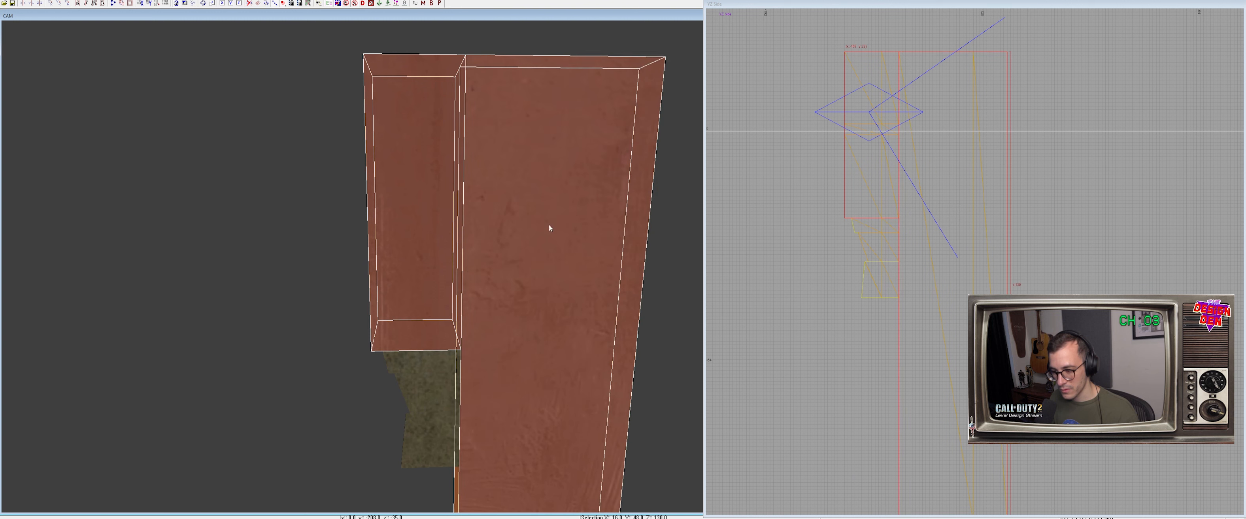
pyautogui.keyDown('shift'); pyautogui.click(454, 222); pyautogui.keyUp('shift')
pyautogui.press('Escape')
pyautogui.hotkey('shift', 'a')
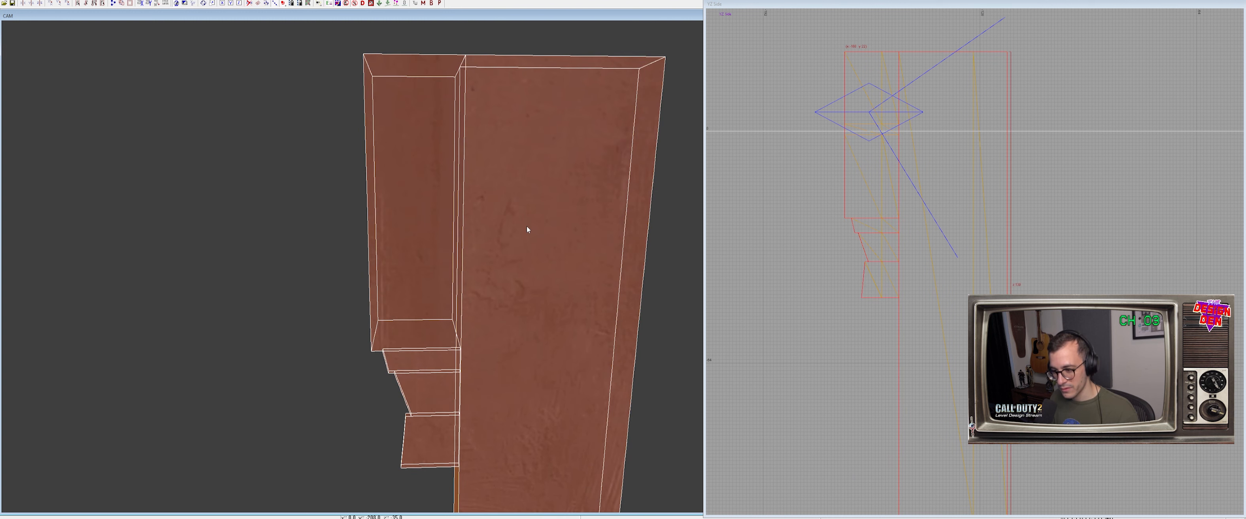
# Try deleting the patches that cover the upper corner section and the adjoining wall face
pyautogui.press('Escape')
pyautogui.moveTo(422, 220)
pyautogui.mouseDown(button='right')
pyautogui.moveTo(421, 193)
pyautogui.moveTo(421, 237)
pyautogui.moveTo(422, 212)
pyautogui.mouseUp(button='right')
pyautogui.keyDown('shift'); pyautogui.click(435, 221); pyautogui.keyUp('shift')
pyautogui.keyDown('shift'); pyautogui.click(584, 221); pyautogui.keyUp('shift')
pyautogui.hotkey('shift', 'h')
pyautogui.keyDown('ctrl'); pyautogui.moveTo(487, 238); pyautogui.dragTo(486, 203, button='right'); pyautogui.keyUp('ctrl')
pyautogui.press('BackSpace')
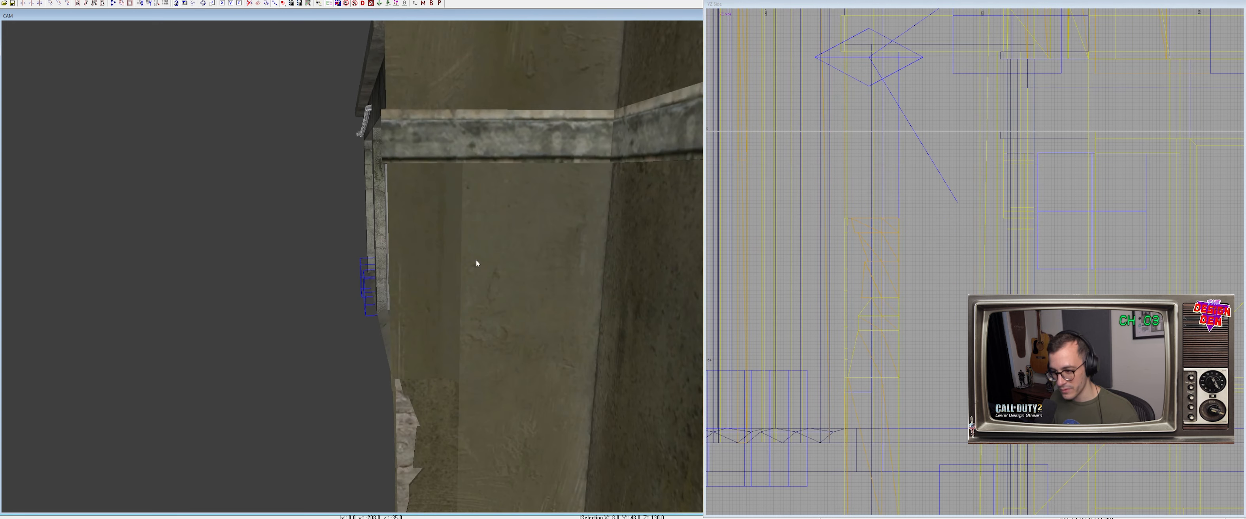
pyautogui.keyDown('shift'); pyautogui.click(441, 250); pyautogui.keyUp('shift')
pyautogui.press('BackSpace')
# Select the upper corner patches, the dark patches on the front wall and the backing brushes, and isolate them
pyautogui.moveTo(539, 255)
pyautogui.mouseDown(button='right')
pyautogui.moveTo(539, 222)
pyautogui.moveTo(372, 274)
pyautogui.moveTo(424, 294)
pyautogui.moveTo(422, 314)
pyautogui.moveTo(445, 319)
pyautogui.moveTo(348, 209)
pyautogui.mouseUp(button='right')
pyautogui.keyDown('ctrl'); pyautogui.keyDown('shift'); pyautogui.middleClick(424, 290); pyautogui.keyUp('shift'); pyautogui.keyUp('ctrl')
pyautogui.keyDown('shift'); pyautogui.click(347, 209); pyautogui.keyUp('shift')
pyautogui.keyDown('shift'); pyautogui.click(364, 213); pyautogui.keyUp('shift')
pyautogui.press('Escape')
pyautogui.keyDown('shift'); pyautogui.click(358, 216); pyautogui.keyUp('shift')
pyautogui.keyDown('shift'); pyautogui.click(325, 217); pyautogui.keyUp('shift')
pyautogui.keyDown('shift'); pyautogui.click(426, 242); pyautogui.keyUp('shift')
pyautogui.keyDown('shift'); pyautogui.click(392, 236); pyautogui.keyUp('shift')
pyautogui.keyDown('shift'); pyautogui.click(395, 231); pyautogui.keyUp('shift')
pyautogui.hotkey('alt', 'h')
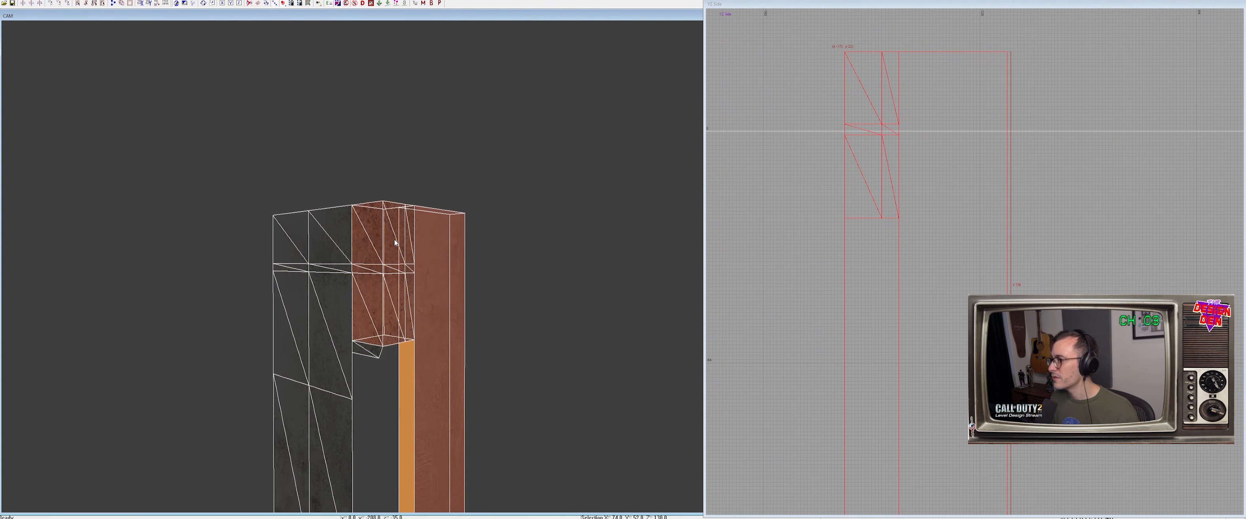
# Reveal the hidden geometry and isolate the patches on the front wall directly below the ledge
pyautogui.press('Escape')
pyautogui.moveTo(395, 232); pyautogui.dragTo(368, 289, button='right')
pyautogui.hotkey('shift', 'h')
pyautogui.keyDown('shift'); pyautogui.click(324, 273); pyautogui.keyUp('shift')
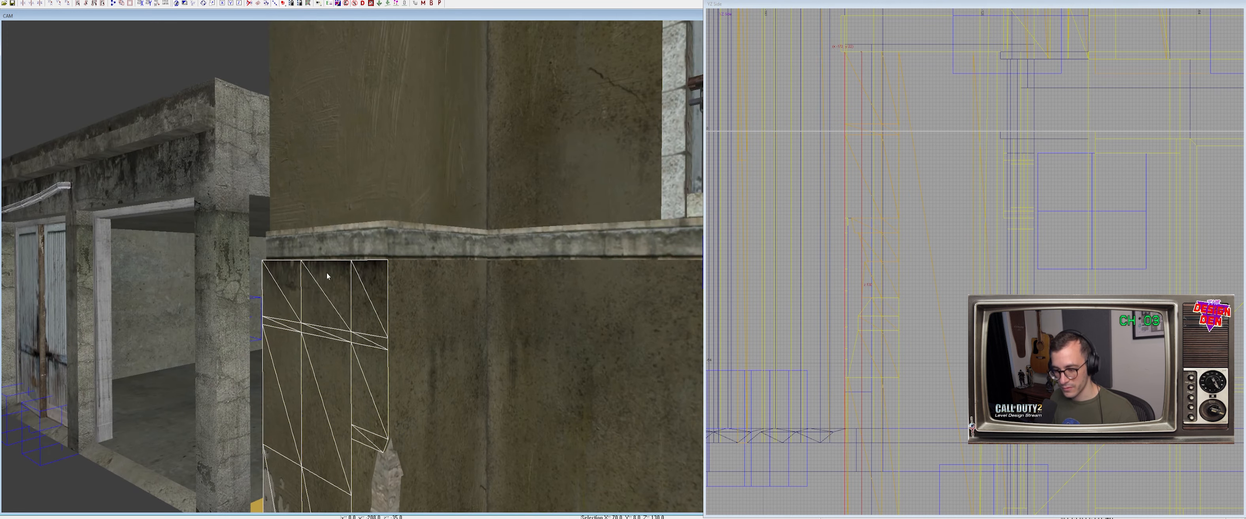
pyautogui.hotkey('alt', 'h')
pyautogui.moveTo(353, 276); pyautogui.dragTo(342, 290, button='right')
pyautogui.press('Escape')
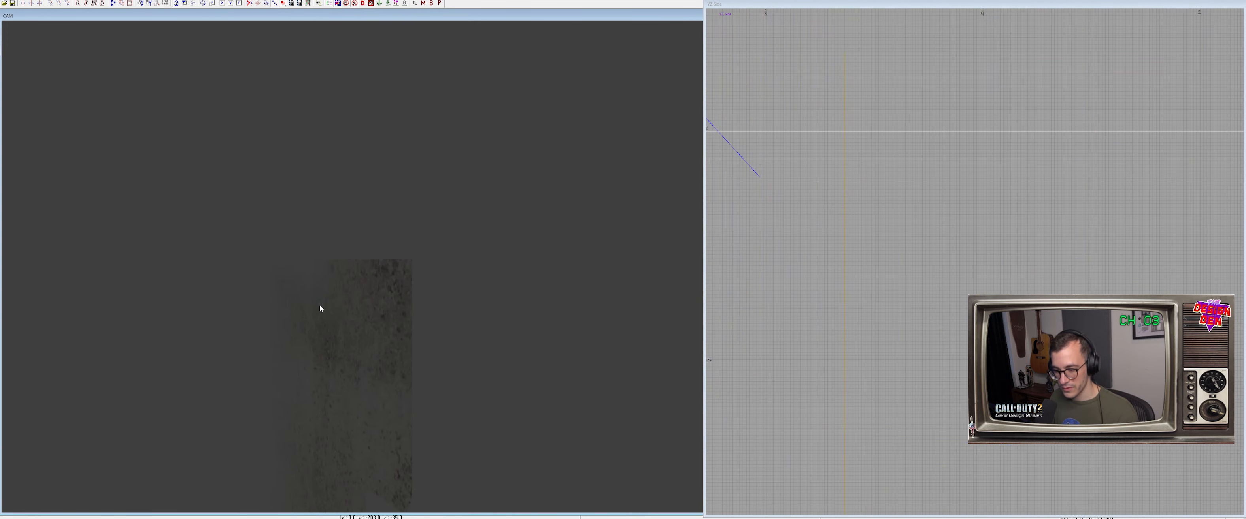
# Reveal the hidden geometry again and isolate the dark grime strip together with the upper corner and adjoining wall pieces
pyautogui.keyDown('shift'); pyautogui.click(352, 299); pyautogui.keyUp('shift')
pyautogui.hotkey('shift', 'h')
pyautogui.press('Escape')
pyautogui.keyDown('shift'); pyautogui.click(333, 273); pyautogui.keyUp('shift')
pyautogui.keyDown('shift'); pyautogui.click(484, 348); pyautogui.keyUp('shift')
pyautogui.keyDown('shift'); pyautogui.click(434, 309); pyautogui.keyUp('shift')
pyautogui.hotkey('alt', 'h')
# Duplicate the dark grime strip along the front wall's upper edge and rotate the copy onto the adjoining wall face
pyautogui.press('Escape')
pyautogui.keyDown('shift'); pyautogui.click(305, 290); pyautogui.keyUp('shift')
pyautogui.scroll(-4, 901, 254)
pyautogui.hotkey('ctrl', 'Tab')
pyautogui.scroll(5, 976, 247)
pyautogui.moveTo(997, 264); pyautogui.dragTo(883, 279, button='right')
pyautogui.press('space')
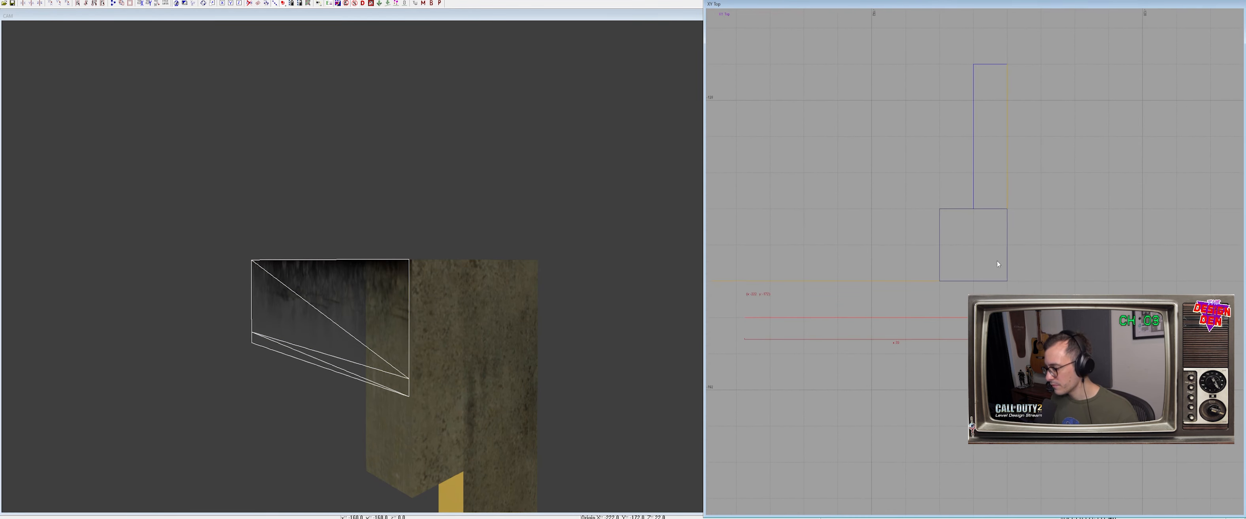
pyautogui.press('r')
pyautogui.moveTo(1075, 317); pyautogui.dragTo(1034, 237)
pyautogui.press('r')
pyautogui.moveTo(1020, 279); pyautogui.dragTo(1031, 261)
pyautogui.keyDown('ctrl'); pyautogui.moveTo(564, 328); pyautogui.dragTo(581, 338, button='right'); pyautogui.keyUp('ctrl')
# Move the end vertices of the copied grime strip to match the adjoining wall face's width
pyautogui.press('v')
pyautogui.moveTo(438, 171); pyautogui.dragTo(597, 357)
pyautogui.hotkey('ctrl', 'Tab')
pyautogui.hotkey('ctrl', 'Tab')
pyautogui.moveTo(887, 278); pyautogui.dragTo(967, 260, button='right')
pyautogui.moveTo(1067, 263); pyautogui.dragTo(995, 263)
pyautogui.press('v')
pyautogui.moveTo(456, 285); pyautogui.dragTo(455, 284, button='right')
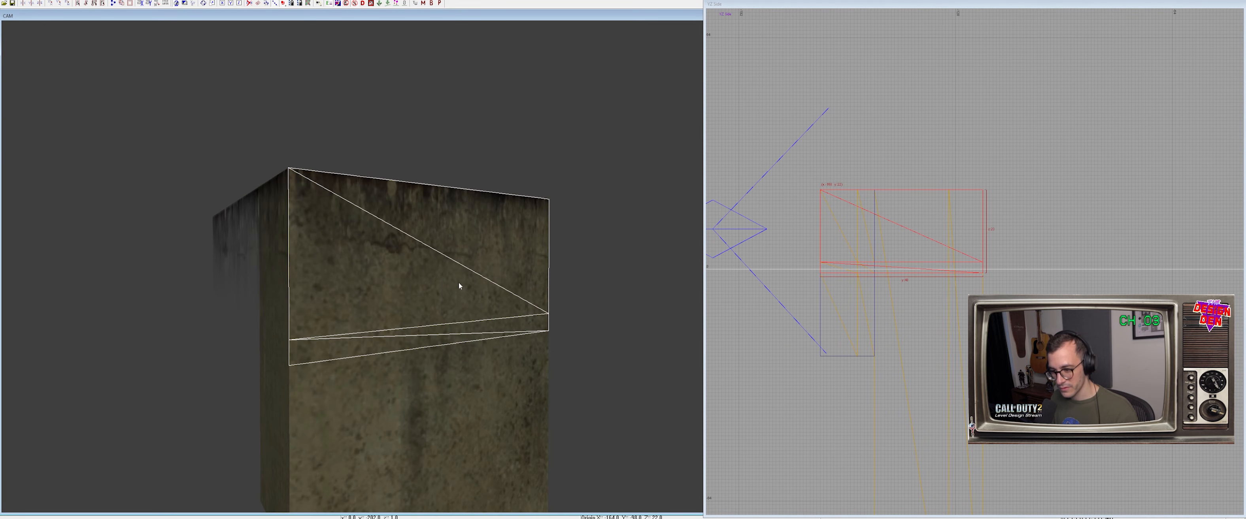
# Apply natural texture mapping to the original grime strip on the front wall face
pyautogui.moveTo(396, 243); pyautogui.dragTo(395, 243, button='right')
pyautogui.press('Escape')
pyautogui.keyDown('shift'); pyautogui.click(476, 241); pyautogui.keyUp('shift')
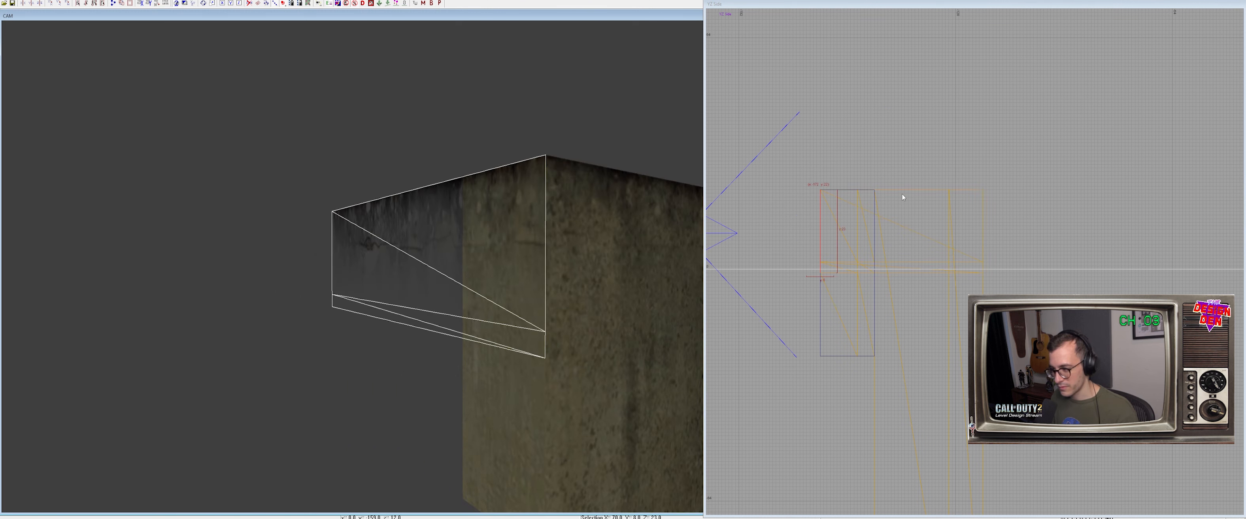
pyautogui.hotkey('ctrl', 'n')
pyautogui.press('Escape')
pyautogui.scroll(-1, 466, 292)
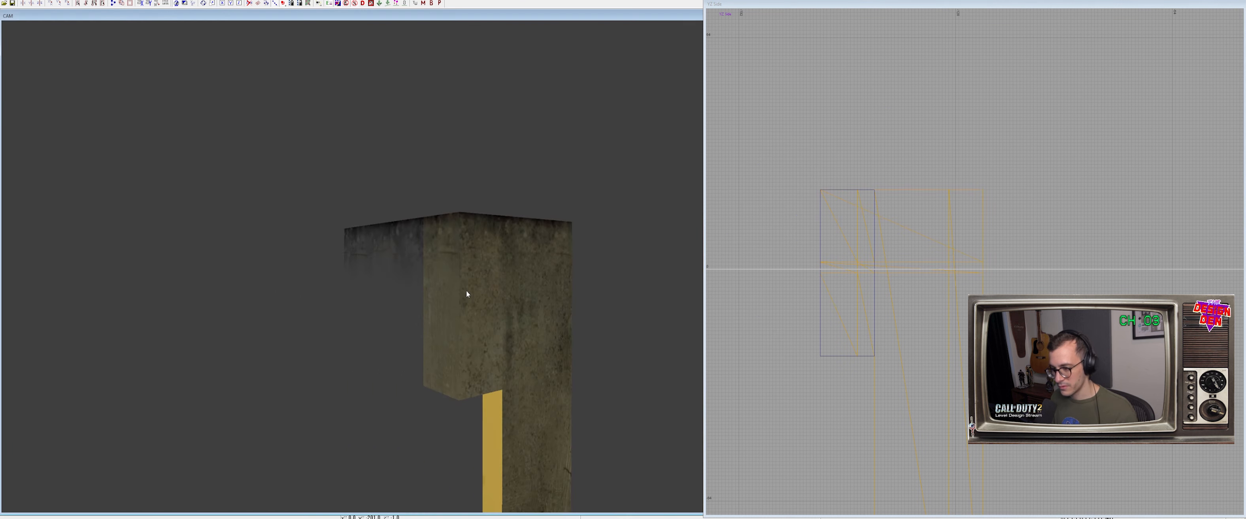
# Reveal the hidden geometry and isolate the corner walls together with the neighbouring recessed wall section
pyautogui.hotkey('shift', 'h')
pyautogui.moveTo(467, 292); pyautogui.dragTo(466, 292, button='right')
pyautogui.keyDown('shift'); pyautogui.click(435, 145); pyautogui.keyUp('shift')
pyautogui.keyDown('shift'); pyautogui.click(435, 362); pyautogui.keyUp('shift')
pyautogui.keyDown('shift'); pyautogui.click(313, 305); pyautogui.keyUp('shift')
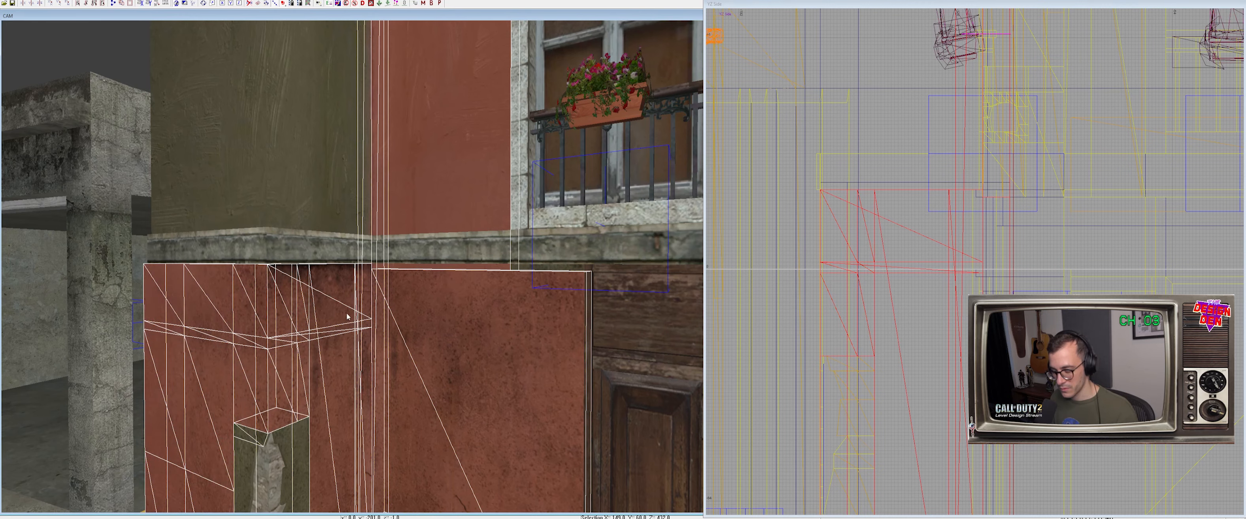
pyautogui.hotkey('alt', 'h')
# Reveal everything again and isolate the lower corner walls with the recessed wall section above the ledge
pyautogui.moveTo(348, 316); pyautogui.dragTo(351, 309, button='right')
pyautogui.hotkey('shift', 'h')
pyautogui.keyDown('shift'); pyautogui.click(510, 269); pyautogui.keyUp('shift')
pyautogui.keyDown('shift'); pyautogui.click(454, 269); pyautogui.keyUp('shift')
pyautogui.hotkey('alt', 'h')
pyautogui.moveTo(455, 266); pyautogui.dragTo(429, 293, button='right')
pyautogui.press('Escape')
pyautogui.keyDown('shift'); pyautogui.click(521, 156); pyautogui.keyUp('shift')
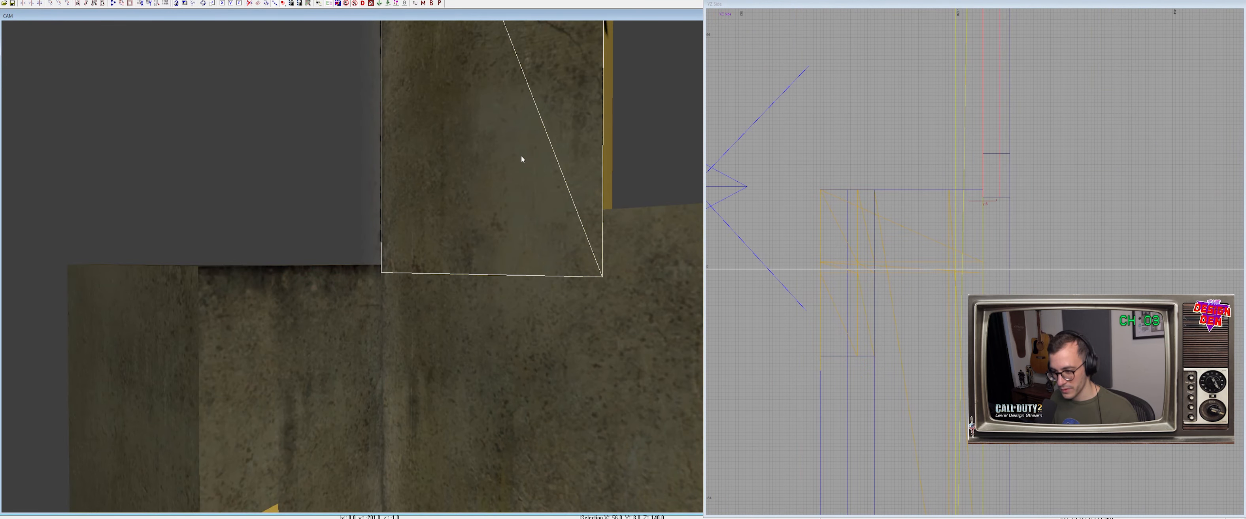
# Reveal the geometry once more and isolate the grime strip, the recessed walls and the adjoining door frame
pyautogui.keyDown('shift'); pyautogui.click(647, 236); pyautogui.keyUp('shift')
pyautogui.hotkey('shift', 'h')
pyautogui.moveTo(647, 236); pyautogui.dragTo(647, 235, button='right')
pyautogui.moveTo(407, 271); pyautogui.dragTo(406, 271, button='right')
pyautogui.press('Escape')
pyautogui.keyDown('shift'); pyautogui.click(406, 271); pyautogui.keyUp('shift')
pyautogui.keyDown('shift'); pyautogui.click(311, 220); pyautogui.keyUp('shift')
pyautogui.keyDown('shift'); pyautogui.click(305, 300); pyautogui.keyUp('shift')
pyautogui.keyDown('shift'); pyautogui.click(480, 192); pyautogui.keyUp('shift')
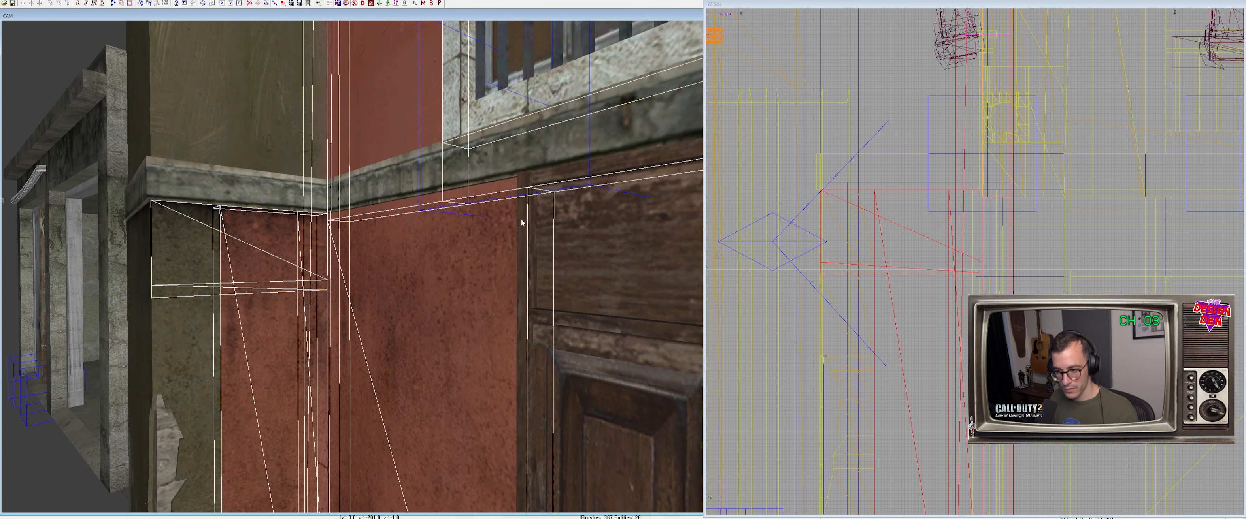
pyautogui.hotkey('alt', 'h')
# Duplicate the side wall's grime strip and rotate the copy onto the upper edge of the lower recessed wall
pyautogui.moveTo(396, 247); pyautogui.dragTo(396, 247, button='right')
pyautogui.press('Escape')
pyautogui.keyDown('shift'); pyautogui.click(425, 244); pyautogui.keyUp('shift')
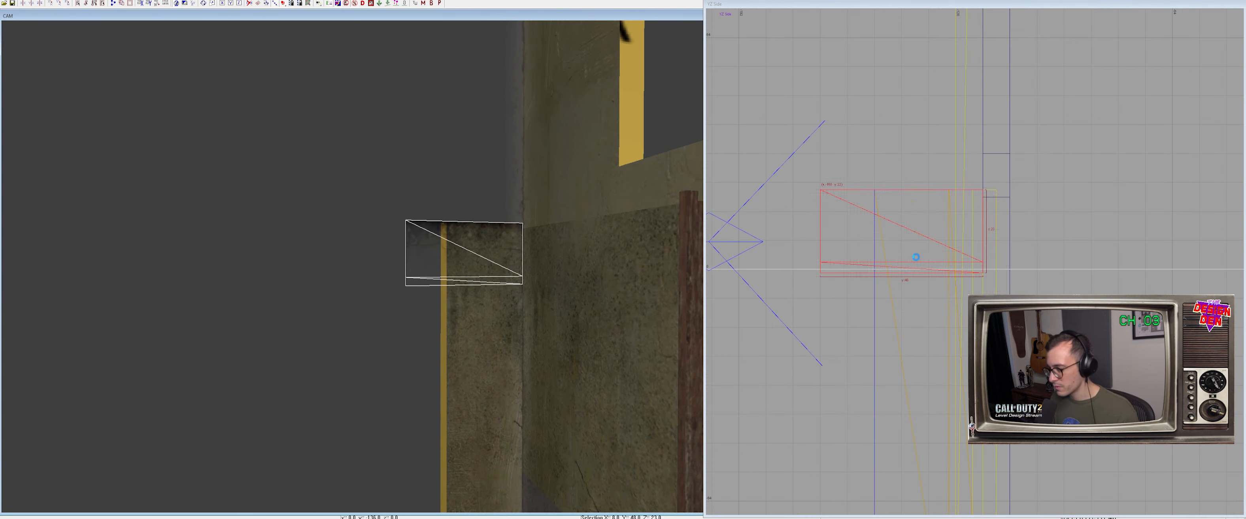
pyautogui.click(934, 233)
pyautogui.hotkey('ctrl', 'Tab')
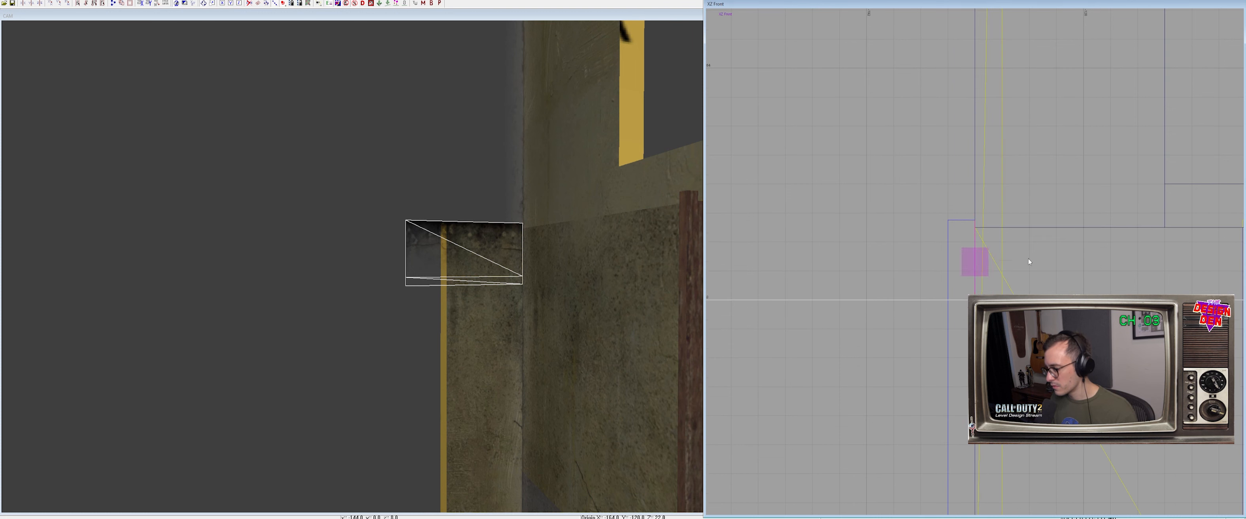
pyautogui.scroll(-4, 1022, 261)
pyautogui.scroll(-4, 1008, 260)
pyautogui.scroll(4, 1004, 256)
pyautogui.hotkey('ctrl', 'Tab')
pyautogui.hotkey('ctrl', 'Tab')
pyautogui.moveTo(1002, 256); pyautogui.dragTo(1024, 273)
pyautogui.moveTo(933, 259); pyautogui.dragTo(977, 230)
# Stretch the copied strip's end vertices on a 1-unit grid to span from the inner corner to the door frame
pyautogui.scroll(5, 973, 228)
pyautogui.moveTo(1001, 242); pyautogui.dragTo(947, 262, button='right')
pyautogui.press('1')
pyautogui.moveTo(1016, 236); pyautogui.dragTo(961, 238)
pyautogui.moveTo(608, 303); pyautogui.dragTo(629, 266, button='right')
pyautogui.moveTo(989, 256); pyautogui.dragTo(990, 256)
pyautogui.moveTo(624, 275); pyautogui.dragTo(662, 276, button='right')
pyautogui.moveTo(478, 223); pyautogui.dragTo(490, 219)
pyautogui.moveTo(1080, 250); pyautogui.dragTo(972, 255, button='right')
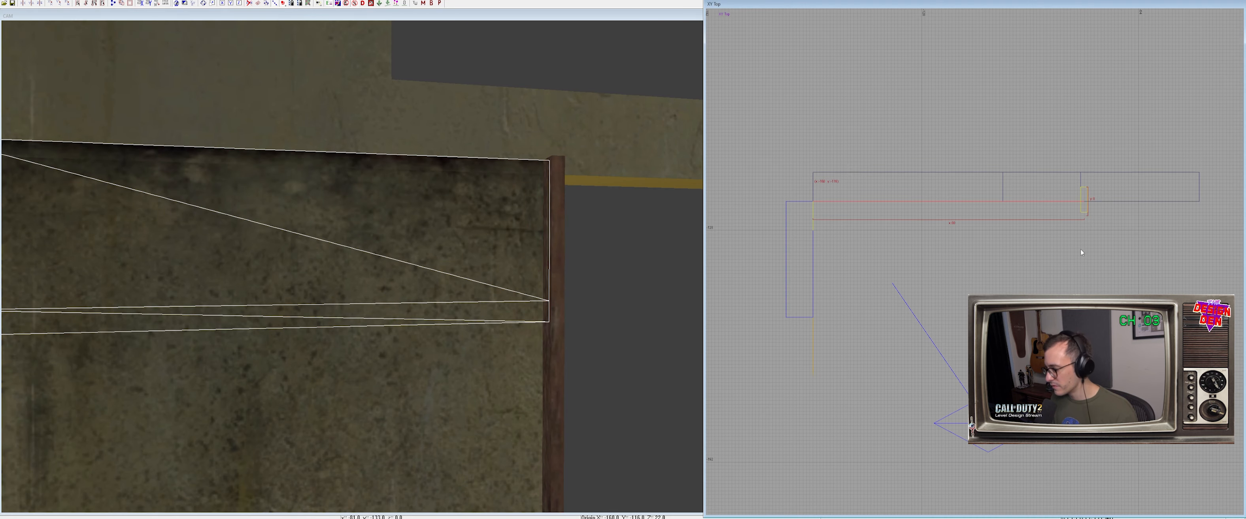
pyautogui.moveTo(1070, 190); pyautogui.dragTo(1108, 220)
pyautogui.moveTo(1118, 226); pyautogui.dragTo(1115, 226)
# Reveal the hidden geometry and isolate the lower wall pieces around the building corner
pyautogui.moveTo(563, 263); pyautogui.dragTo(476, 259, button='right')
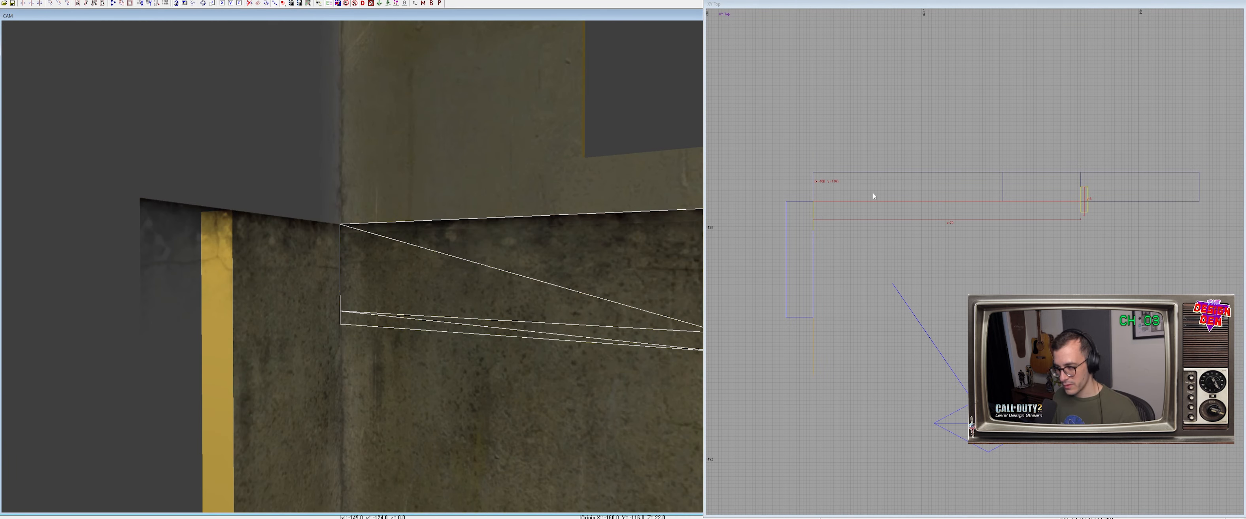
pyautogui.moveTo(476, 278); pyautogui.dragTo(413, 301, button='right')
pyautogui.hotkey('shift', 'h')
pyautogui.press('Escape')
pyautogui.moveTo(389, 255); pyautogui.dragTo(387, 290, button='right')
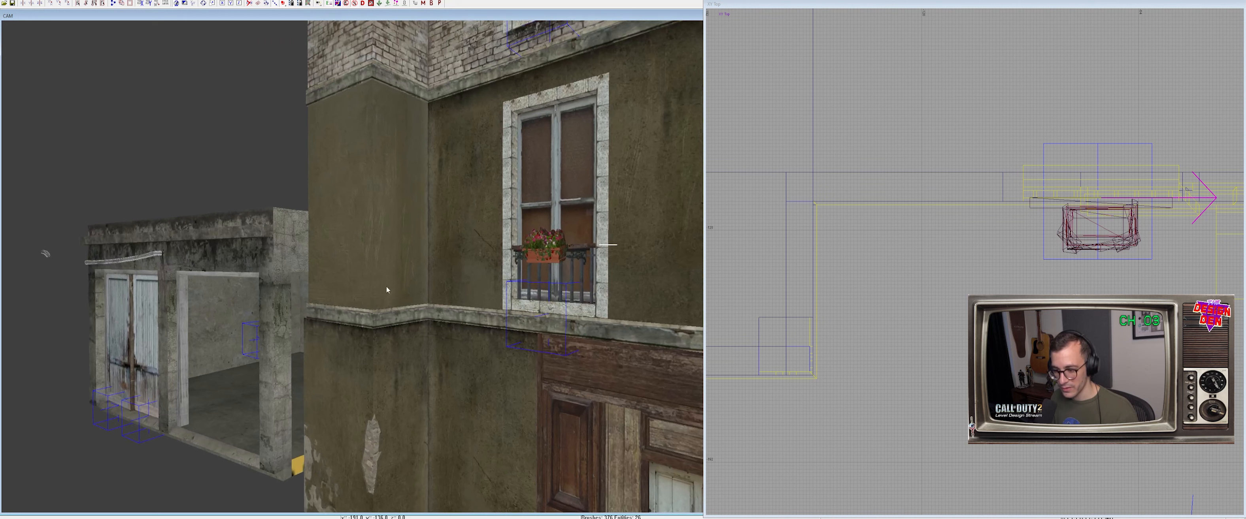
pyautogui.keyDown('shift'); pyautogui.click(409, 341); pyautogui.keyUp('shift')
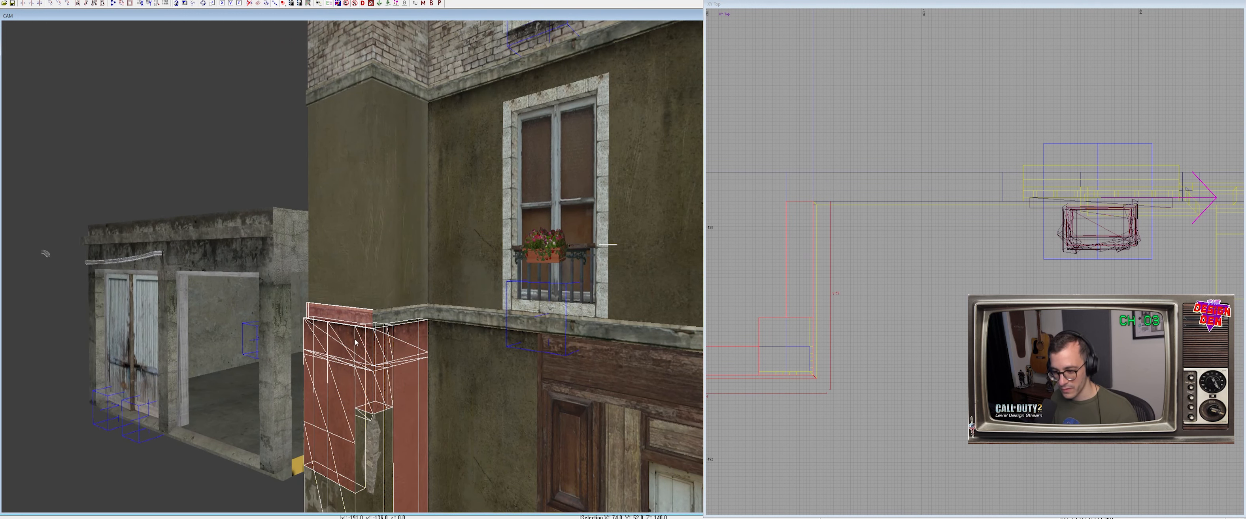
pyautogui.hotkey('alt', 'h')
# Delete the two surplus pieces from the isolated corner wall geometry
pyautogui.moveTo(338, 339); pyautogui.dragTo(429, 287, button='right')
pyautogui.press('Escape')
pyautogui.keyDown('shift'); pyautogui.click(508, 260); pyautogui.keyUp('shift')
pyautogui.keyDown('shift'); pyautogui.click(429, 287); pyautogui.keyUp('shift')
pyautogui.press('BackSpace')
pyautogui.keyDown('shift'); pyautogui.click(442, 252); pyautogui.keyUp('shift')
pyautogui.press('BackSpace')
pyautogui.keyDown('shift'); pyautogui.click(477, 264); pyautogui.keyUp('shift')
# Apply the caulk texture to the top faces of the corner wall brushes
pyautogui.press('Escape')
pyautogui.keyDown('ctrl'); pyautogui.keyDown('shift'); pyautogui.middleClick(519, 262); pyautogui.keyUp('shift'); pyautogui.keyUp('ctrl')
pyautogui.keyDown('ctrl'); pyautogui.keyDown('shift'); pyautogui.click(507, 264); pyautogui.keyUp('shift'); pyautogui.keyUp('ctrl')
pyautogui.keyDown('ctrl'); pyautogui.keyDown('shift'); pyautogui.click(532, 264); pyautogui.keyUp('shift'); pyautogui.keyUp('ctrl')
pyautogui.moveTo(533, 264); pyautogui.dragTo(458, 244, button='right')
pyautogui.middleClick(457, 244)
pyautogui.press('Escape')
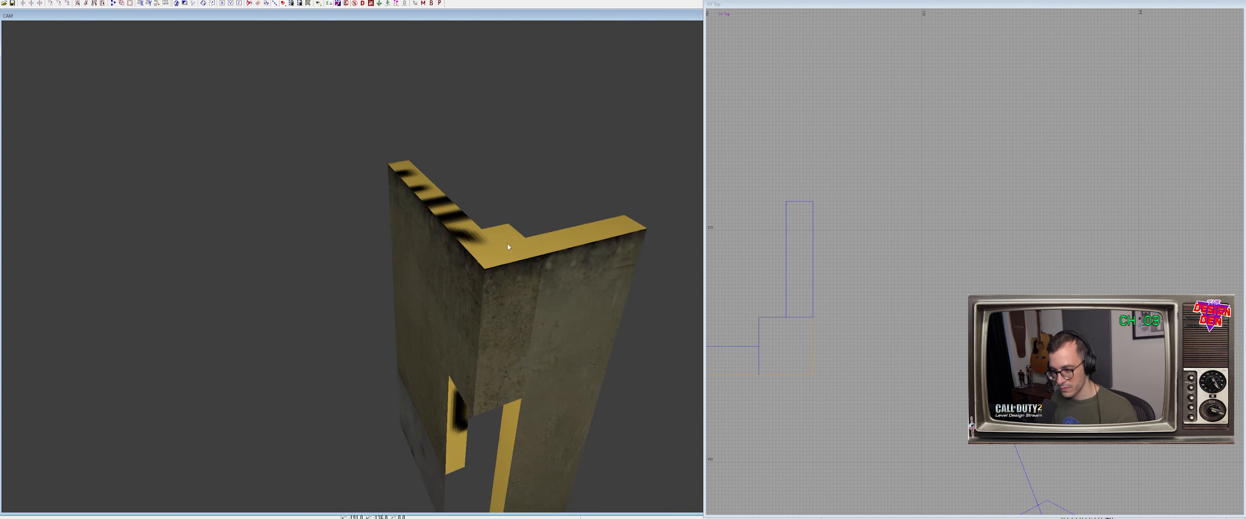
# Isolate the front wall patches and the grime strips running around the lower corner
pyautogui.keyDown('shift'); pyautogui.click(581, 261); pyautogui.keyUp('shift')
pyautogui.keyDown('shift'); pyautogui.click(431, 255); pyautogui.keyUp('shift')
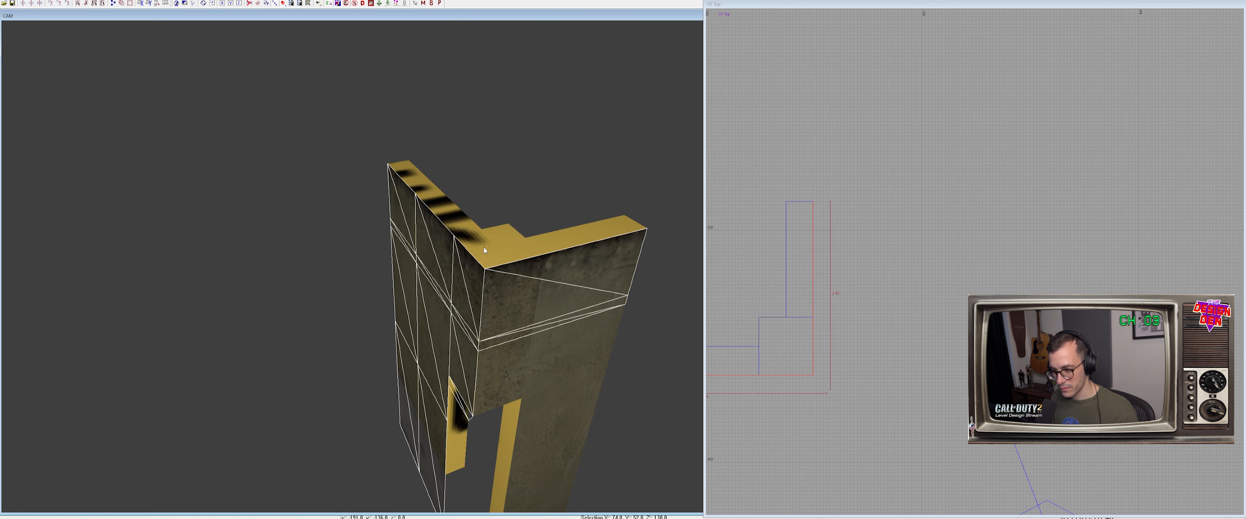
pyautogui.keyDown('shift'); pyautogui.click(462, 259); pyautogui.keyUp('shift')
pyautogui.hotkey('alt', 'h')
pyautogui.moveTo(462, 260); pyautogui.dragTo(440, 286, button='right')
pyautogui.press('Escape')
pyautogui.keyDown('shift'); pyautogui.click(440, 289); pyautogui.keyUp('shift')
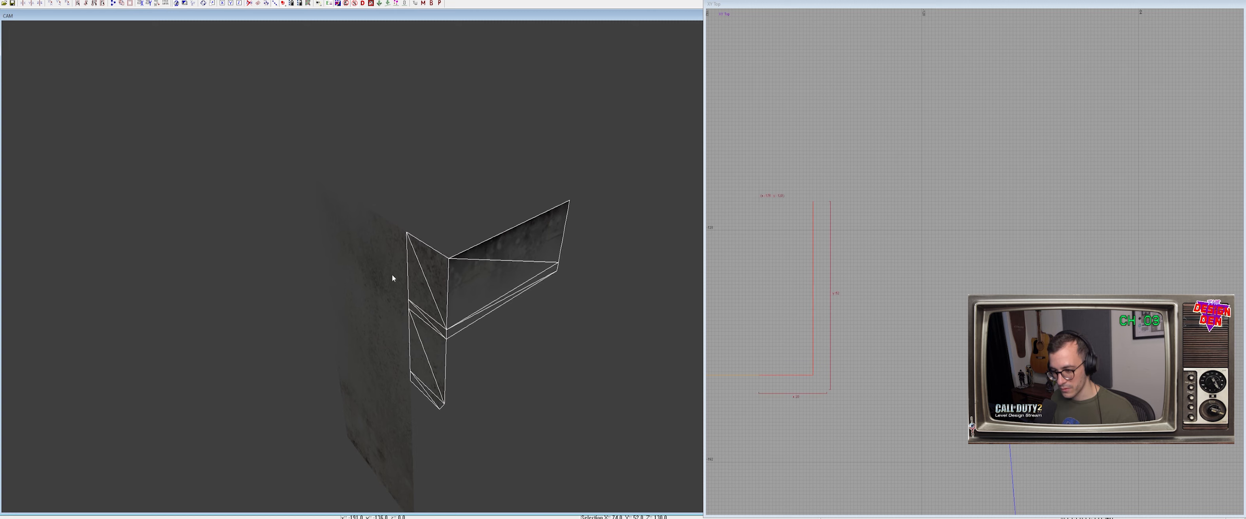
# Reveal the hidden geometry and isolate the lower corner walls together with the upper-floor corner wall
pyautogui.keyDown('shift'); pyautogui.click(393, 273); pyautogui.keyUp('shift')
pyautogui.hotkey('shift', 'h')
pyautogui.keyDown('shift'); pyautogui.click(470, 271); pyautogui.keyUp('shift')
pyautogui.keyDown('shift'); pyautogui.click(363, 259); pyautogui.keyUp('shift')
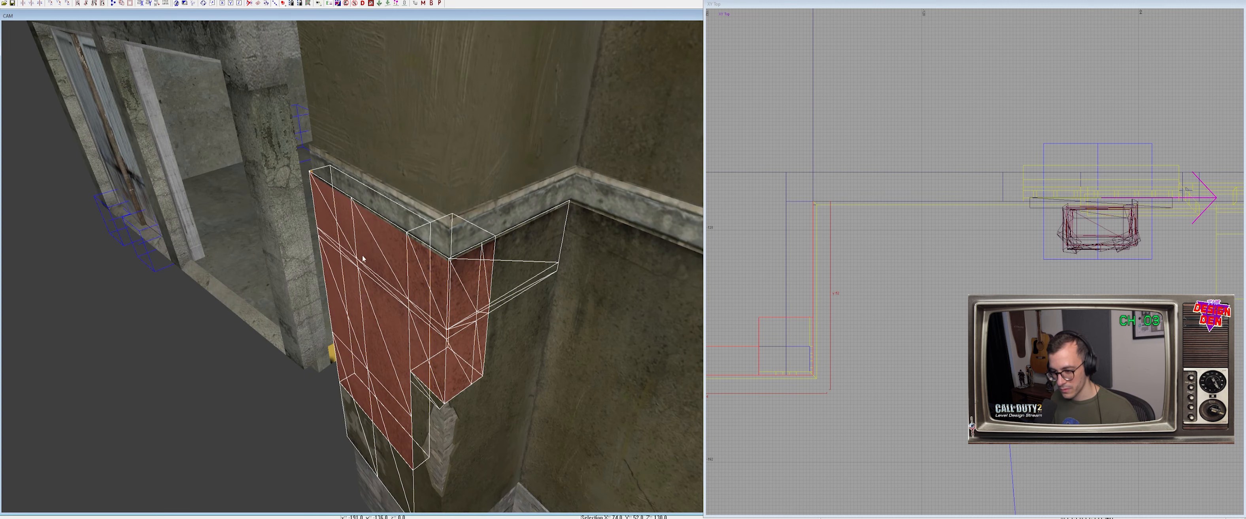
pyautogui.keyDown('shift'); pyautogui.click(537, 278); pyautogui.keyUp('shift')
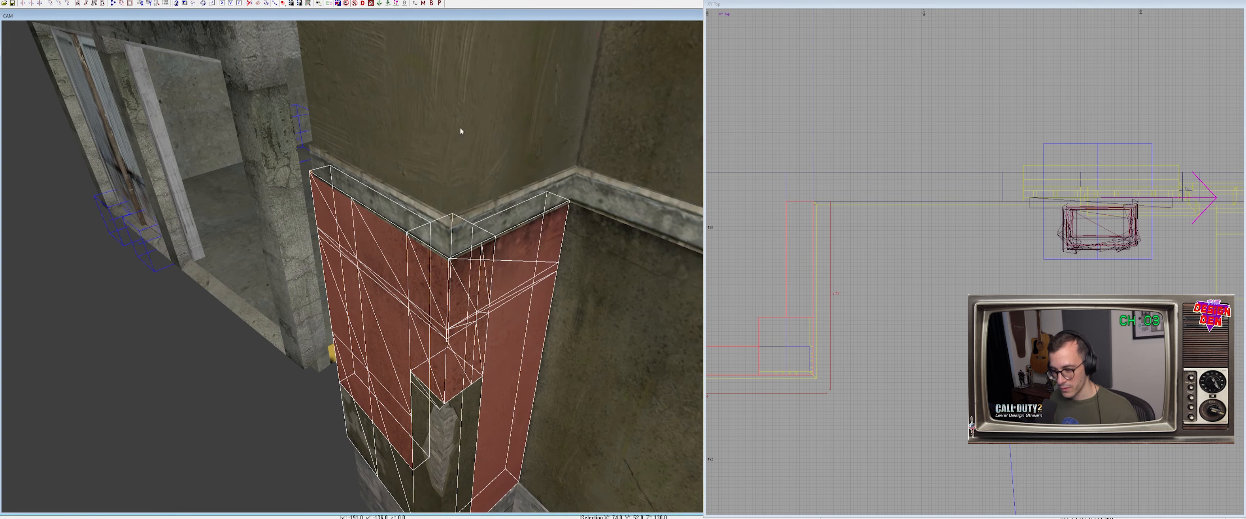
pyautogui.keyDown('shift'); pyautogui.click(459, 129); pyautogui.keyUp('shift')
pyautogui.hotkey('alt', 'h')
# Duplicate the side wall's grime strip and raise the copy to the top edge of the upper-floor corner wall
pyautogui.press('Escape')
pyautogui.scroll(-1, 465, 176)
pyautogui.keyDown('shift'); pyautogui.click(466, 180); pyautogui.keyUp('shift')
pyautogui.hotkey('ctrl', 'Tab')
pyautogui.moveTo(928, 310); pyautogui.dragTo(943, 155)
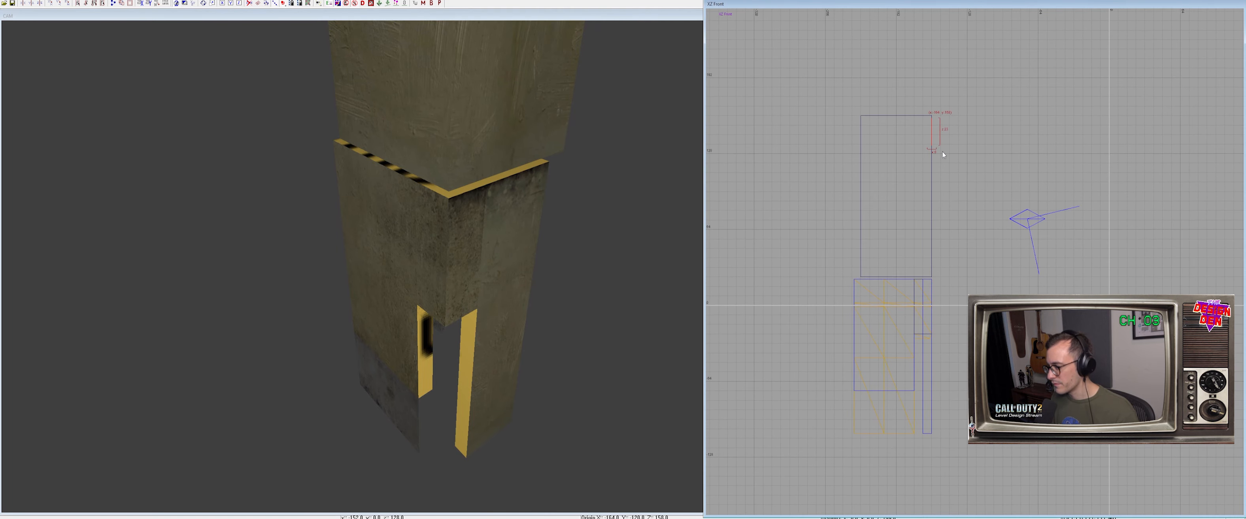
pyautogui.moveTo(528, 266); pyautogui.dragTo(527, 160, button='right')
pyautogui.moveTo(982, 209); pyautogui.dragTo(971, 241, button='right')
pyautogui.scroll(3, 972, 241)
pyautogui.moveTo(911, 165); pyautogui.dragTo(895, 214, button='right')
pyautogui.moveTo(896, 213); pyautogui.dragTo(893, 208)
# Duplicate the raised strip onto the adjoining face of the upper-floor wall and fit it to that face's width
pyautogui.hotkey('ctrl', 'Tab')
pyautogui.moveTo(1081, 256); pyautogui.dragTo(1097, 255)
pyautogui.keyDown('ctrl'); pyautogui.moveTo(483, 241); pyautogui.dragTo(492, 240, button='right'); pyautogui.keyUp('ctrl')
pyautogui.hotkey('ctrl', 'Tab')
pyautogui.moveTo(979, 279)
pyautogui.mouseDown()
pyautogui.moveTo(997, 267)
pyautogui.moveTo(1038, 283)
pyautogui.mouseUp()
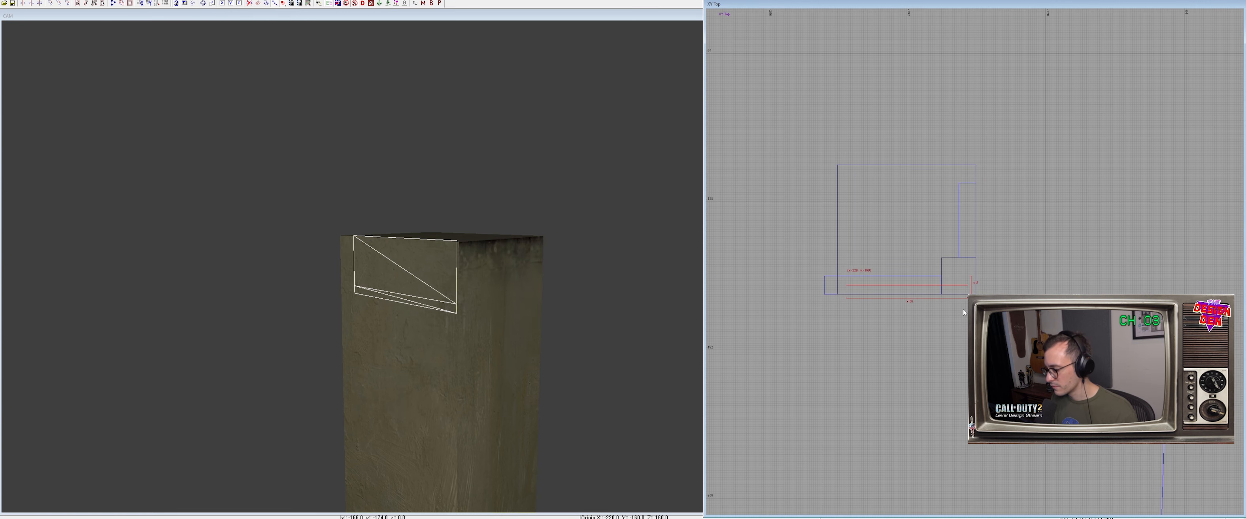
pyautogui.moveTo(963, 310); pyautogui.dragTo(972, 318)
pyautogui.moveTo(532, 314); pyautogui.dragTo(435, 304, button='right')
pyautogui.moveTo(352, 299); pyautogui.dragTo(341, 299, button='right')
pyautogui.moveTo(357, 289); pyautogui.dragTo(353, 290)
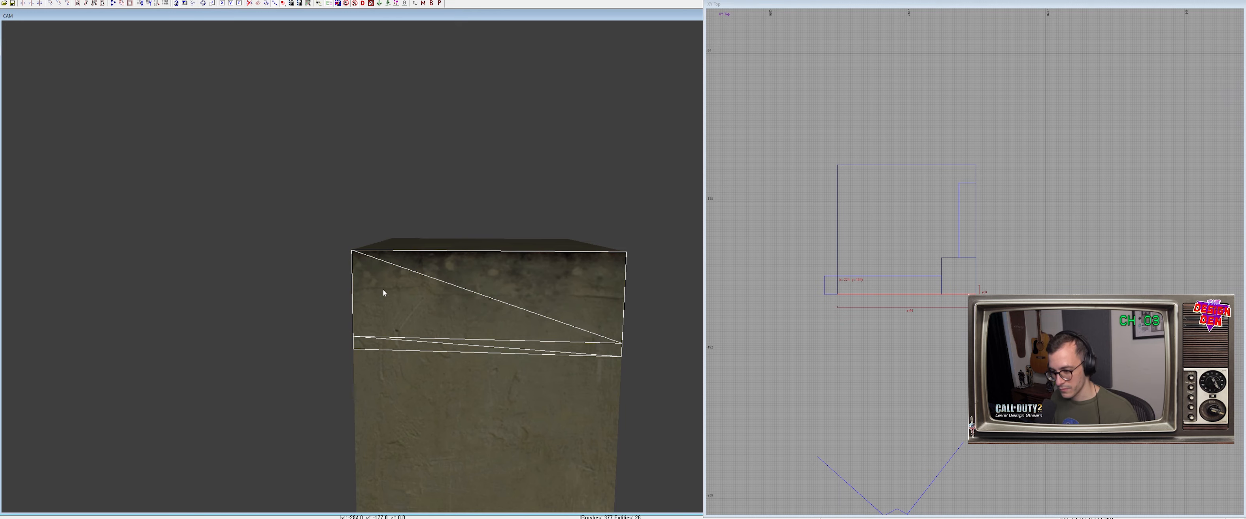
# Reveal the hidden geometry and select both grime strips beneath the upper ledge together
pyautogui.moveTo(571, 271); pyautogui.dragTo(466, 282, button='right')
pyautogui.hotkey('shift', 'h')
pyautogui.keyDown('shift'); pyautogui.click(420, 242); pyautogui.keyUp('shift')
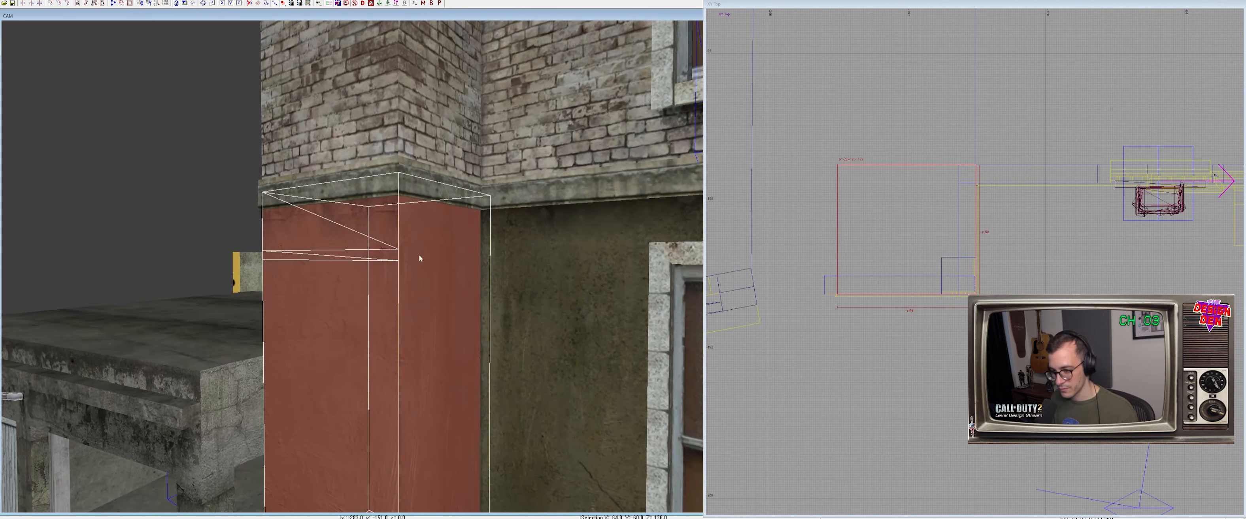
pyautogui.keyDown('shift'); pyautogui.click(440, 300); pyautogui.keyUp('shift')
pyautogui.press('1')
pyautogui.moveTo(421, 231); pyautogui.dragTo(437, 240)
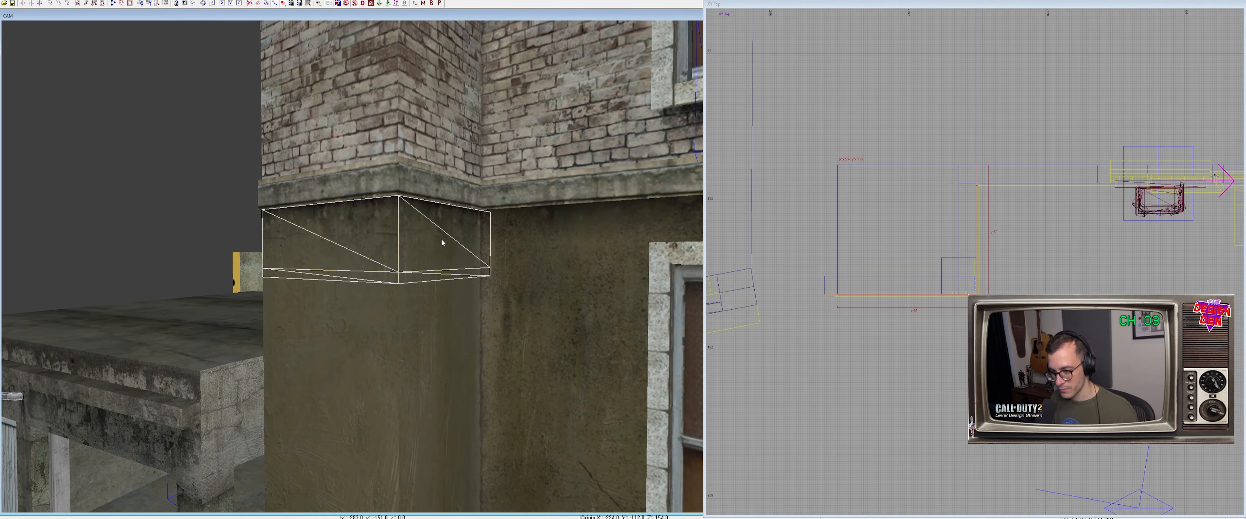
pyautogui.scroll(4, 929, 282)
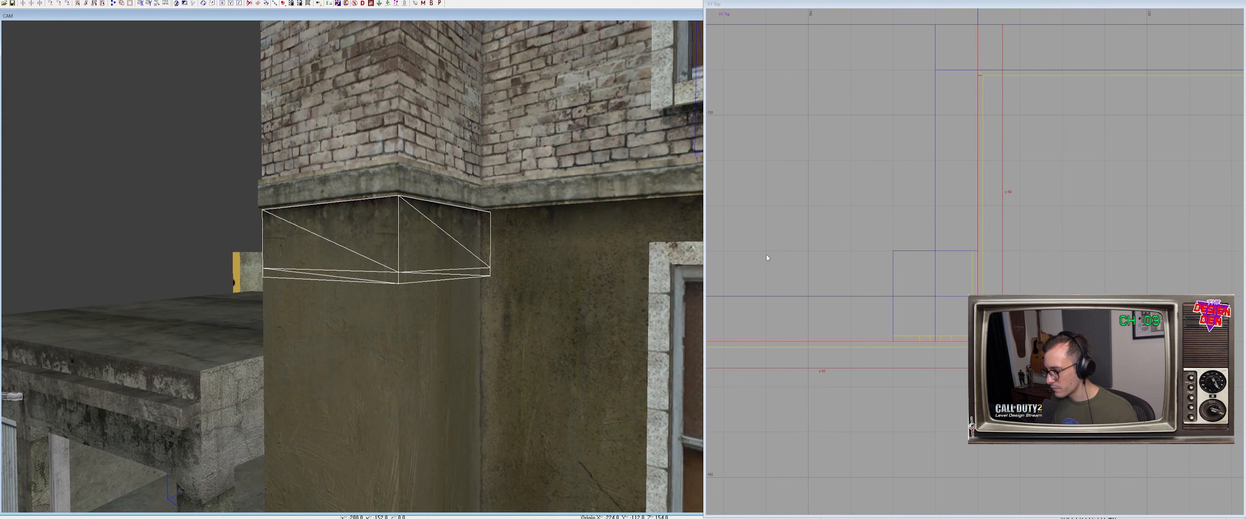
# Isolate the upper strips with the recessed wall and move the side strip's rear vertices to meet that wall's face
pyautogui.keyDown('shift'); pyautogui.click(526, 247); pyautogui.keyUp('shift')
pyautogui.press('i')
pyautogui.press('h')
pyautogui.keyDown('shift'); pyautogui.click(451, 256); pyautogui.keyUp('shift')
pyautogui.moveTo(870, 245); pyautogui.dragTo(777, 405, button='right')
pyautogui.press('v')
pyautogui.moveTo(884, 184); pyautogui.dragTo(884, 230)
pyautogui.press('v')
pyautogui.keyDown('shift'); pyautogui.click(562, 254); pyautogui.keyUp('shift')
pyautogui.hotkey('shift', 'h')
pyautogui.moveTo(530, 242); pyautogui.dragTo(394, 215, button='right')
pyautogui.press('Escape')
pyautogui.moveTo(319, 269); pyautogui.dragTo(342, 265, button='right')
pyautogui.keyDown('shift'); pyautogui.click(317, 271); pyautogui.keyUp('shift')
pyautogui.press('Escape')
pyautogui.keyDown('shift'); pyautogui.click(347, 390); pyautogui.keyUp('shift')
pyautogui.moveTo(278, 387); pyautogui.dragTo(273, 386)
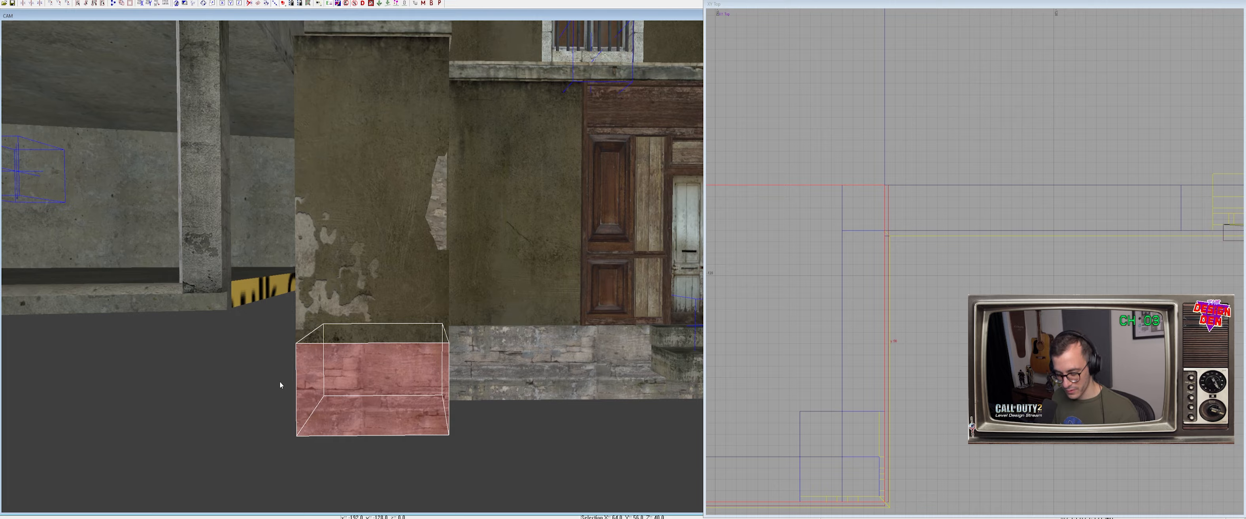
pyautogui.hotkey('ctrl', 'z')
# Examine the whole building in its street surroundings and reopen its geometry for editing
pyautogui.moveTo(279, 382); pyautogui.dragTo(279, 389, button='right')
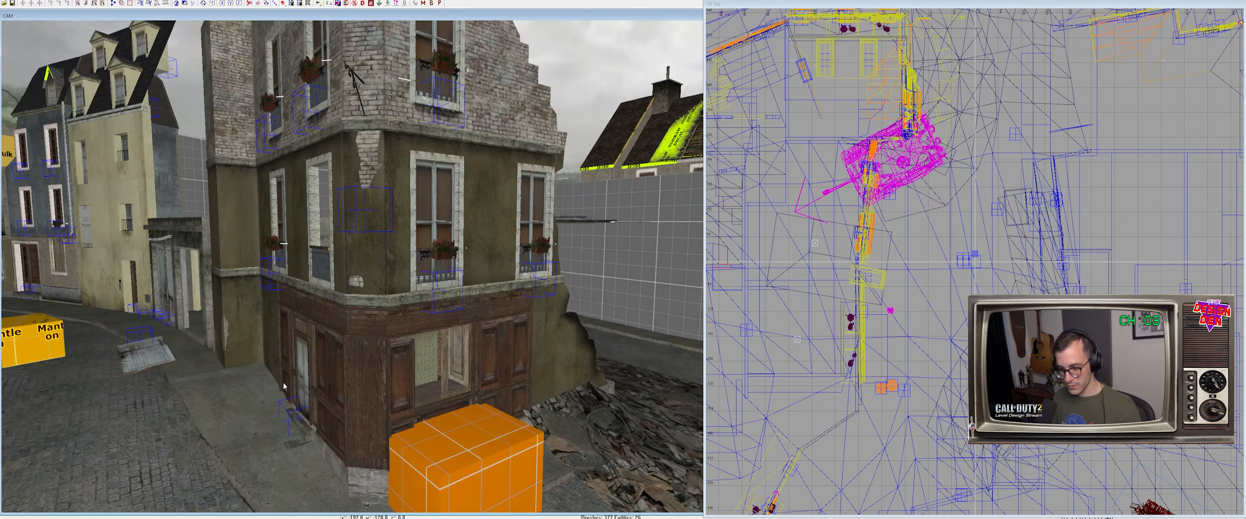
pyautogui.keyDown('shift'); pyautogui.click(404, 263); pyautogui.keyUp('shift')
pyautogui.press('Up')
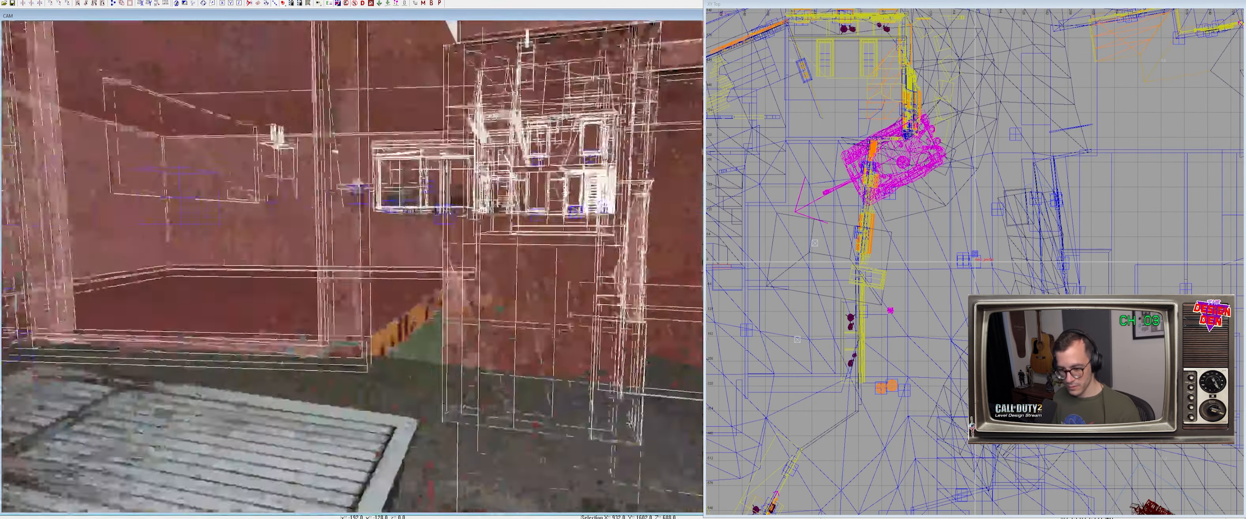
pyautogui.moveTo(385, 335); pyautogui.dragTo(381, 354, button='right')
pyautogui.press('Escape')
pyautogui.keyDown('shift'); pyautogui.click(381, 355); pyautogui.keyUp('shift')
pyautogui.press('Return')
pyautogui.keyDown('shift'); pyautogui.click(374, 232); pyautogui.keyUp('shift')
pyautogui.moveTo(374, 232)
pyautogui.keyDown('ctrl'); pyautogui.mouseDown(button='right')
pyautogui.moveTo(348, 179)
pyautogui.moveTo(337, 227)
pyautogui.moveTo(396, 194)
pyautogui.moveTo(454, 217)
pyautogui.moveTo(512, 193)
pyautogui.moveTo(571, 227)
pyautogui.mouseUp(button='right'); pyautogui.keyUp('ctrl')
pyautogui.moveTo(337, 227)
pyautogui.mouseDown(button='right')
pyautogui.moveTo(329, 208)
pyautogui.moveTo(368, 222)
pyautogui.moveTo(342, 253)
pyautogui.moveTo(356, 327)
pyautogui.mouseUp(button='right')
pyautogui.press('Escape')
pyautogui.keyDown('shift'); pyautogui.click(352, 268); pyautogui.keyUp('shift')
pyautogui.keyDown('shift'); pyautogui.click(460, 224); pyautogui.keyUp('shift')
pyautogui.keyDown('ctrl'); pyautogui.moveTo(461, 224); pyautogui.dragTo(460, 225, button='right'); pyautogui.keyUp('ctrl')
pyautogui.press('Escape')
# Move the outer edge vertices of the lower front wall patches and peeling-plaster overlay inward to the building's edge
pyautogui.keyDown('shift'); pyautogui.click(409, 227); pyautogui.keyUp('shift')
pyautogui.press('v')
pyautogui.moveTo(361, 158); pyautogui.dragTo(433, 389)
pyautogui.scroll(-3, 430, 372)
pyautogui.moveTo(374, 163); pyautogui.dragTo(443, 456)
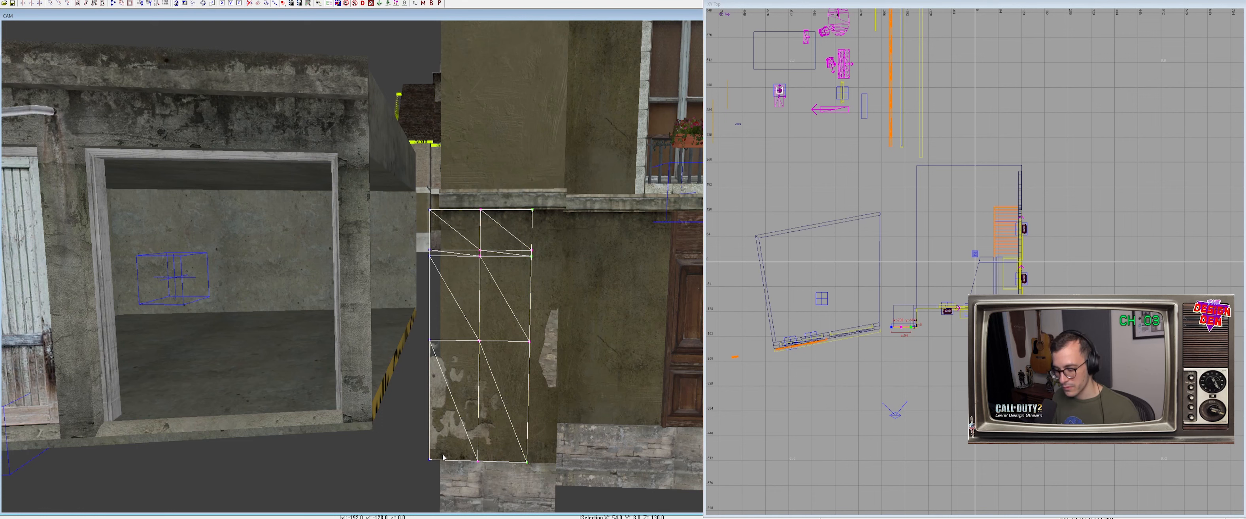
pyautogui.press('Escape')
pyautogui.keyDown('shift'); pyautogui.click(432, 324); pyautogui.keyUp('shift')
pyautogui.keyDown('shift'); pyautogui.click(432, 349); pyautogui.keyUp('shift')
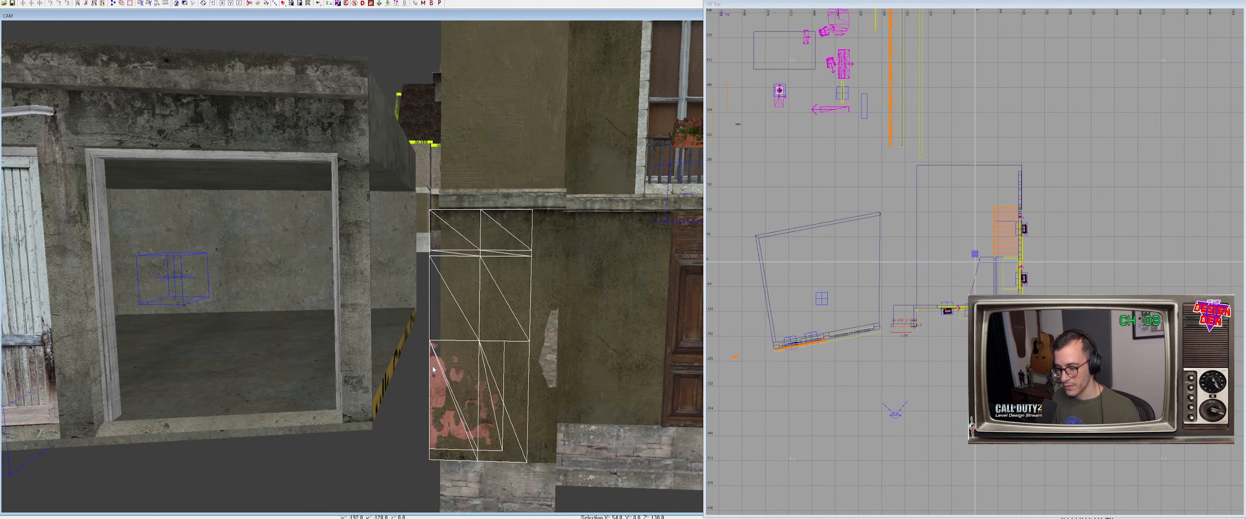
pyautogui.moveTo(417, 344); pyautogui.dragTo(417, 347, button='right')
pyautogui.press('v')
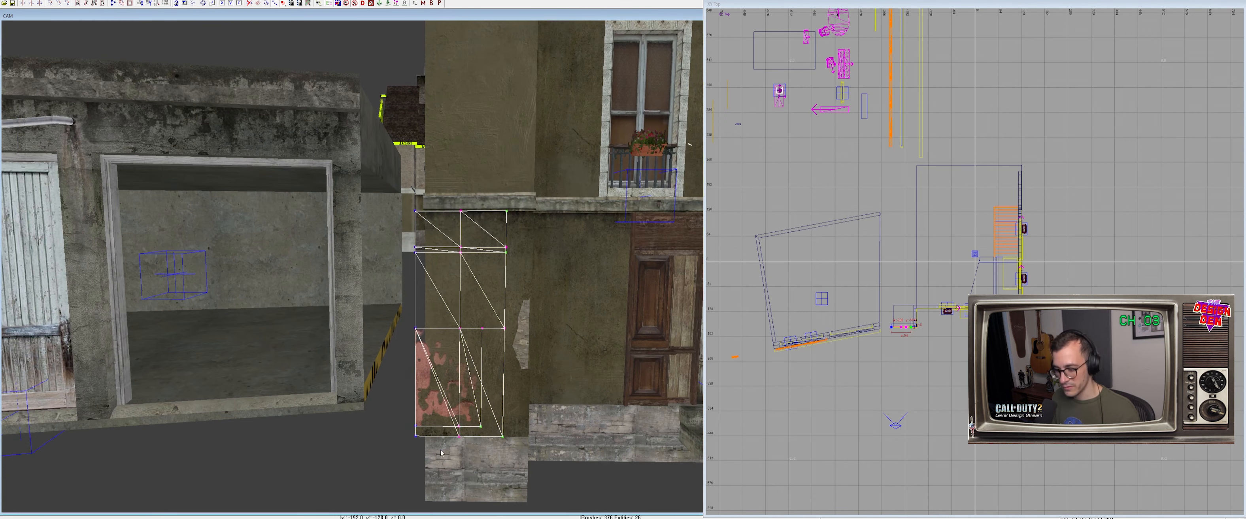
pyautogui.hotkey('ctrl', 'Tab')
pyautogui.scroll(11, 909, 273)
pyautogui.moveTo(912, 287); pyautogui.dragTo(912, 203, button='right')
pyautogui.moveTo(904, 282); pyautogui.dragTo(929, 283)
# Isolate the front wall's peeling-plaster overlay and extend its lower edge down to the top of the stone base
pyautogui.moveTo(448, 331); pyautogui.dragTo(439, 324, button='right')
pyautogui.hotkey('alt', 'h')
pyautogui.press('Escape')
pyautogui.keyDown('shift'); pyautogui.click(416, 301); pyautogui.keyUp('shift')
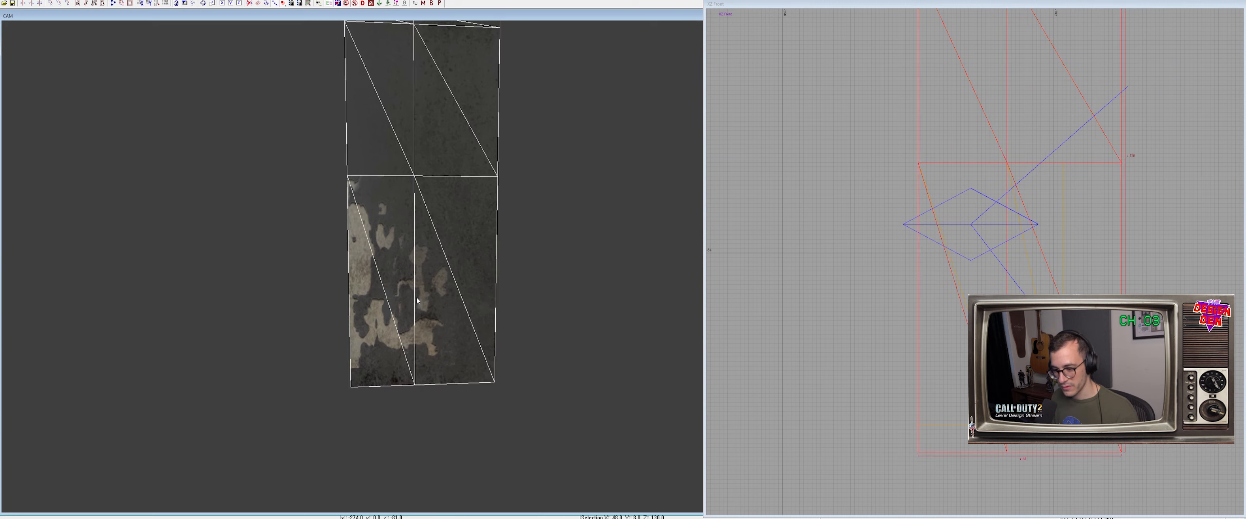
pyautogui.press('h')
pyautogui.keyDown('shift'); pyautogui.click(370, 250); pyautogui.keyUp('shift')
pyautogui.hotkey('shift', 'h')
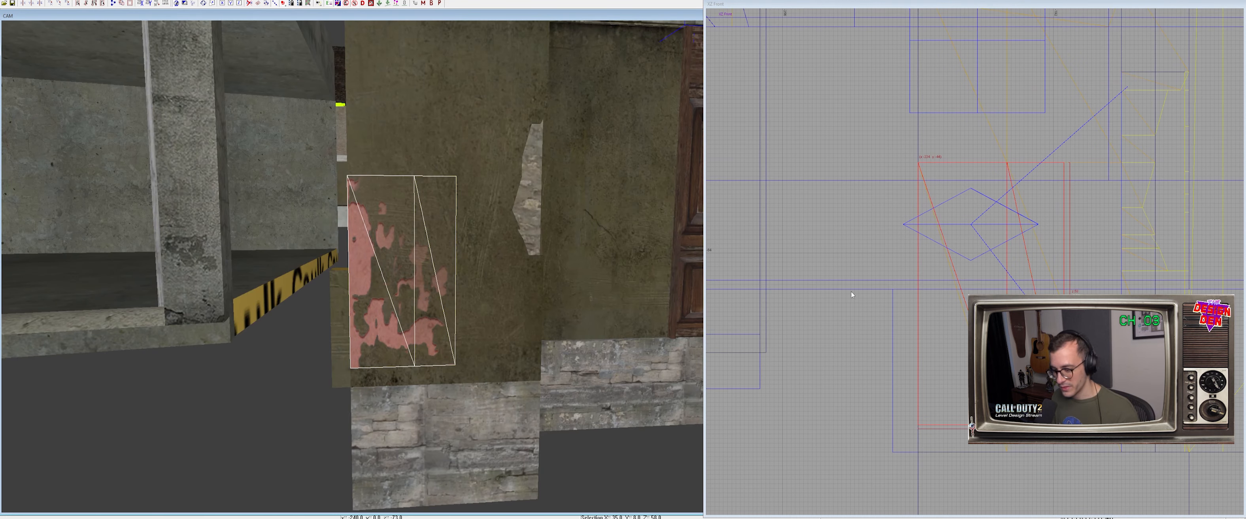
pyautogui.moveTo(851, 292); pyautogui.dragTo(796, 142, button='right')
pyautogui.moveTo(941, 334); pyautogui.dragTo(942, 361)
pyautogui.moveTo(943, 361); pyautogui.dragTo(876, 443, button='right')
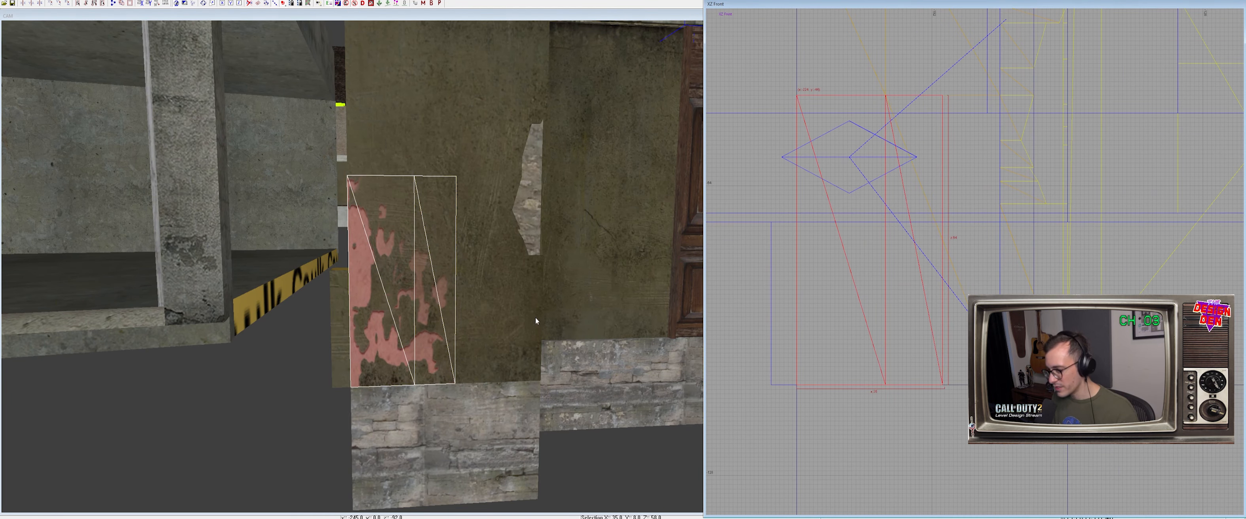
# Move the outer side of the lower front wall brush inward to line up with the building's edge
pyautogui.keyDown('shift'); pyautogui.click(468, 300); pyautogui.keyUp('shift')
pyautogui.press('Escape')
pyautogui.keyDown('shift'); pyautogui.click(341, 295); pyautogui.keyUp('shift')
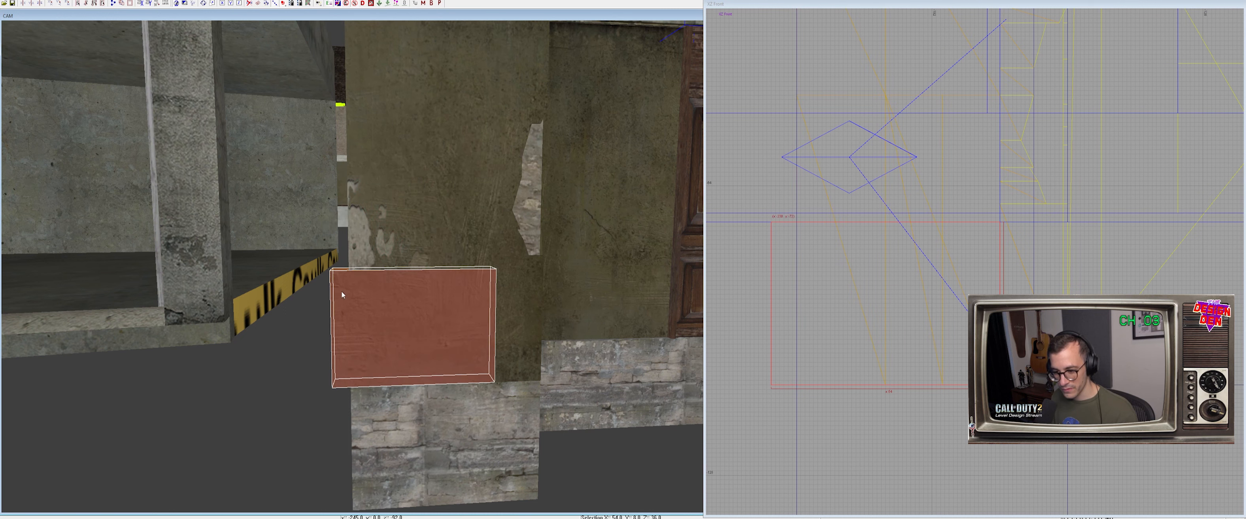
pyautogui.moveTo(823, 301); pyautogui.dragTo(925, 256, button='right')
pyautogui.moveTo(807, 290); pyautogui.dragTo(834, 289)
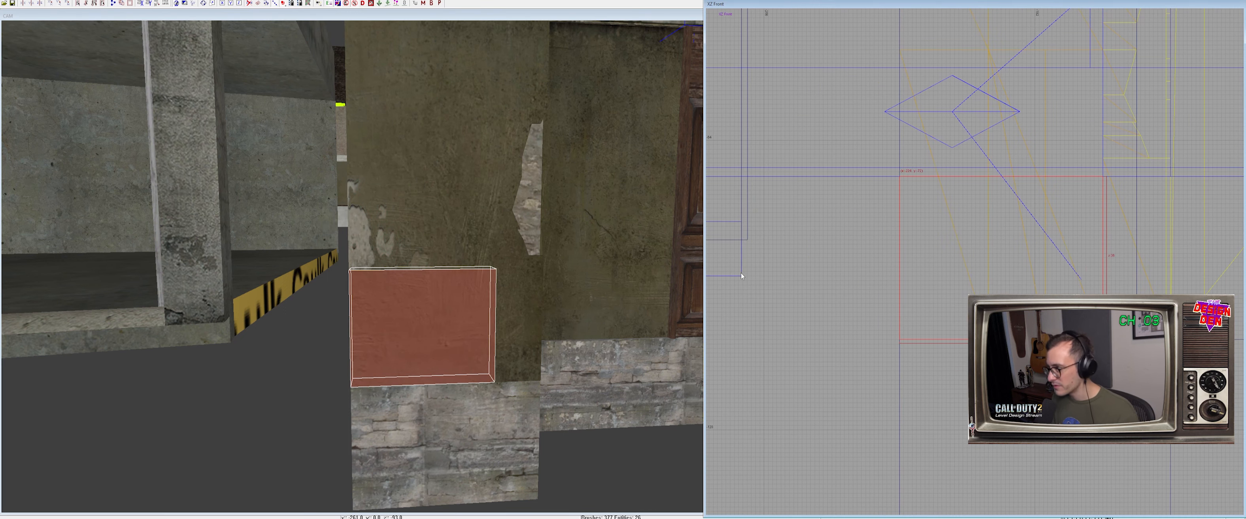
pyautogui.press('Escape')
# Clear the upper front wall brush and its grime patch away from behind the peeling-plaster overlay
pyautogui.keyDown('shift'); pyautogui.click(435, 293); pyautogui.keyUp('shift')
pyautogui.keyDown('shift'); pyautogui.click(533, 304); pyautogui.keyUp('shift')
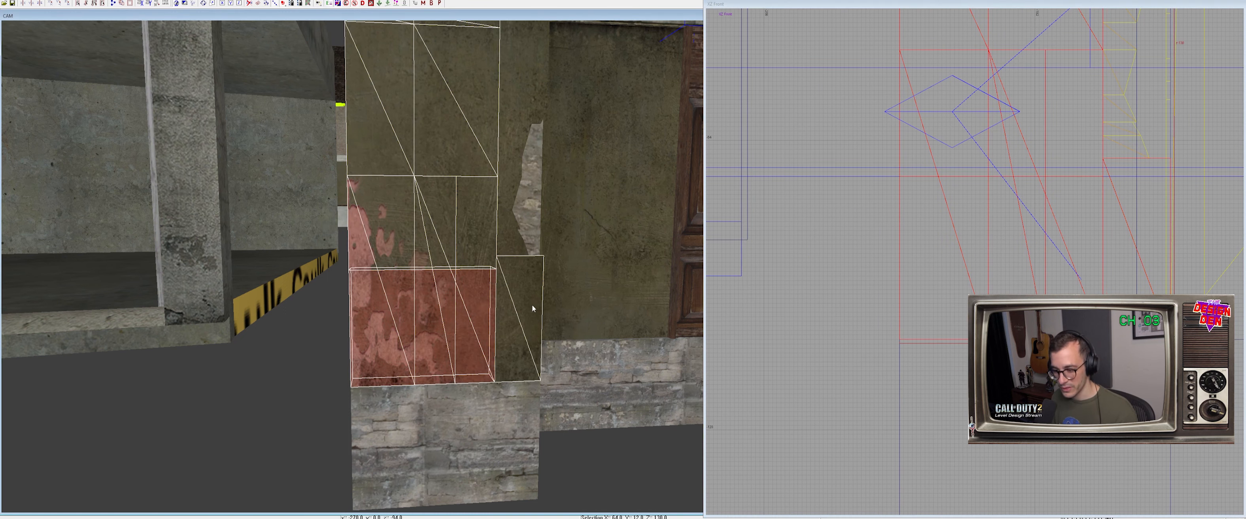
pyautogui.press('Escape')
pyautogui.keyDown('shift'); pyautogui.click(394, 306); pyautogui.keyUp('shift')
pyautogui.keyDown('shift'); pyautogui.click(397, 266); pyautogui.keyUp('shift')
pyautogui.press('Escape')
pyautogui.moveTo(397, 266)
pyautogui.mouseDown(button='right')
pyautogui.moveTo(431, 269)
pyautogui.moveTo(420, 268)
pyautogui.mouseUp(button='right')
pyautogui.keyDown('shift'); pyautogui.click(332, 283); pyautogui.keyUp('shift')
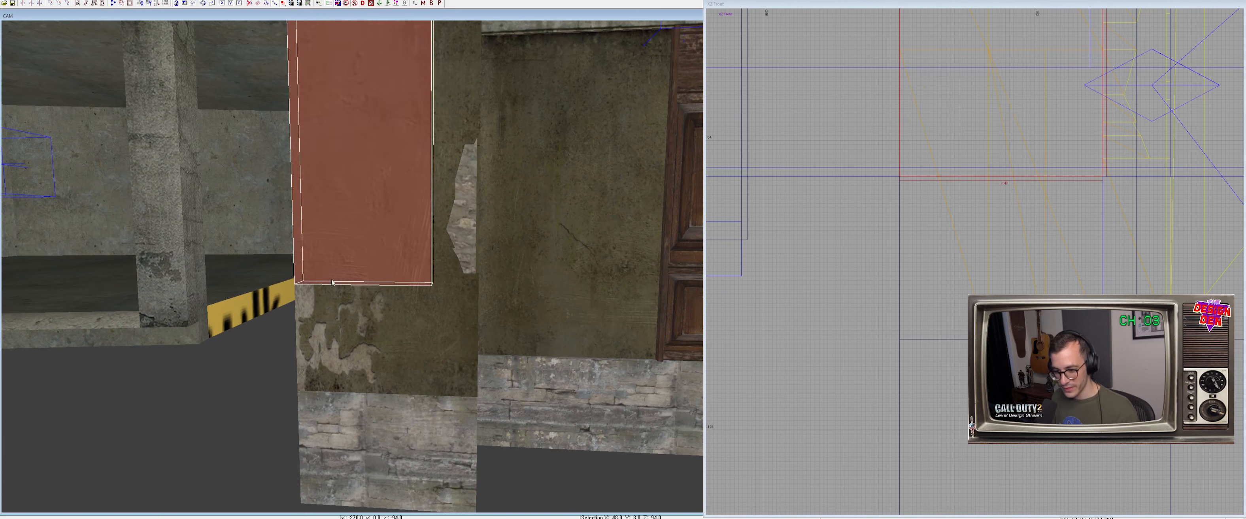
pyautogui.press('BackSpace')
pyautogui.keyDown('shift'); pyautogui.click(322, 258); pyautogui.keyUp('shift')
pyautogui.press('Escape')
pyautogui.keyDown('shift'); pyautogui.click(322, 258); pyautogui.keyUp('shift')
pyautogui.press('BackSpace')
# Naturalize the texture on the front wall's peeling-plaster overlay and shift the pattern down and to the left
pyautogui.keyDown('shift'); pyautogui.click(307, 267); pyautogui.keyUp('shift')
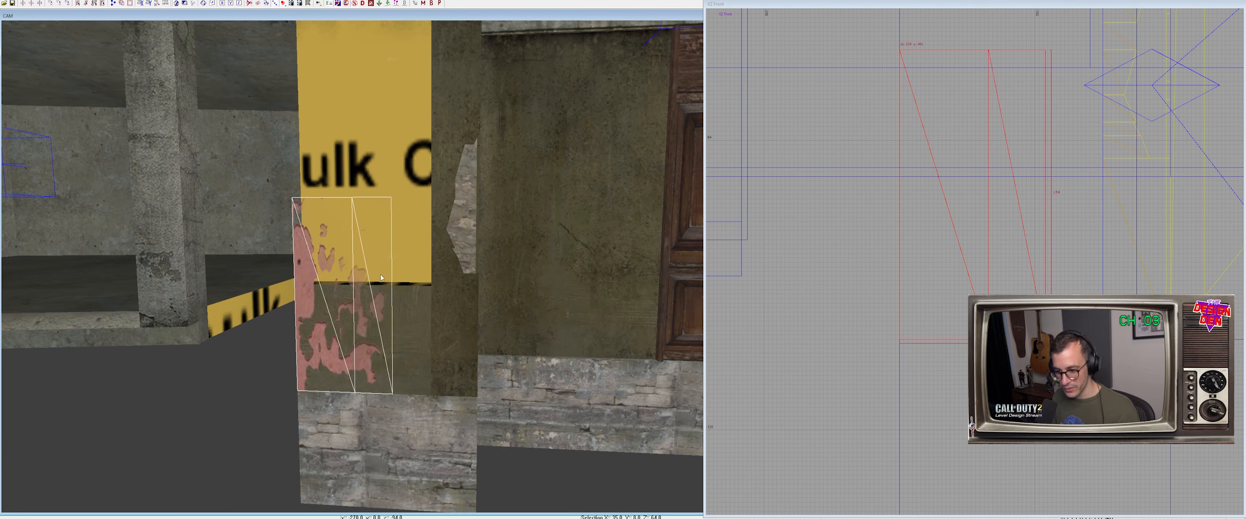
pyautogui.hotkey('ctrl', 'n')
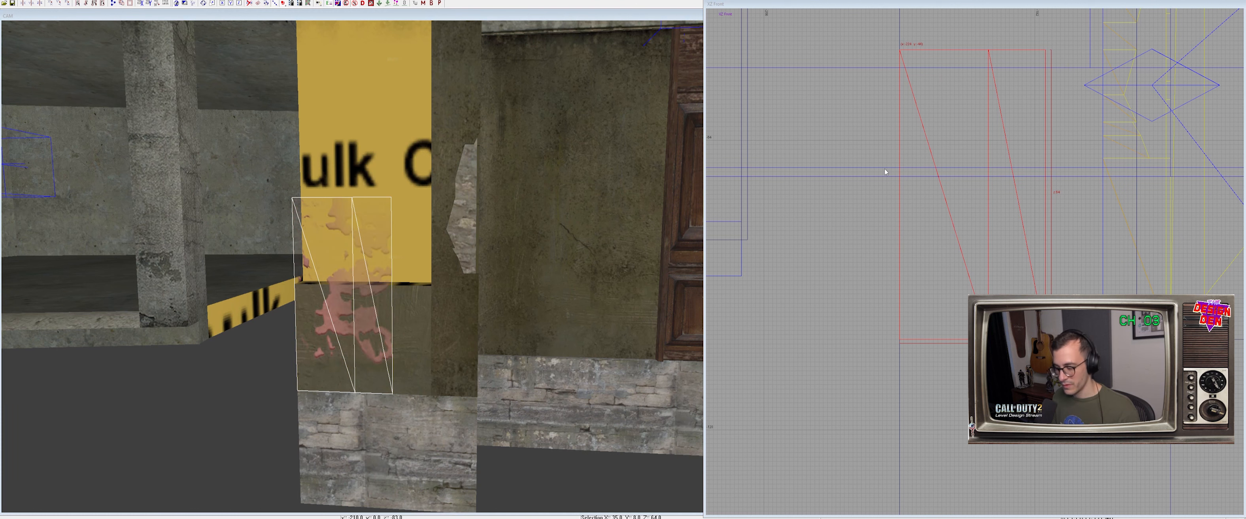
pyautogui.hotkey('ctrl', 'shift', 'n')
pyautogui.hotkey('ctrl', 'shift', 'n')
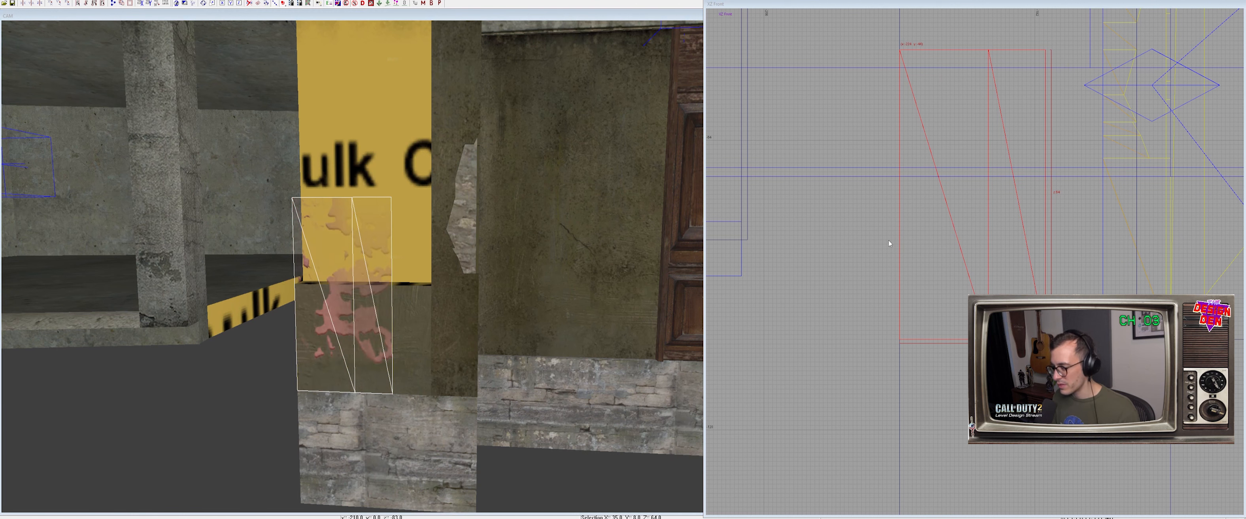
pyautogui.hotkey('shift', 'Down')
pyautogui.hotkey('shift', 'Down')
pyautogui.hotkey('shift', 'Down')
pyautogui.hotkey('shift', 'Down')
pyautogui.hotkey('shift', 'Left')
pyautogui.hotkey('shift', 'Left')
pyautogui.hotkey('shift', 'Left')
pyautogui.hotkey('shift', 'Left')
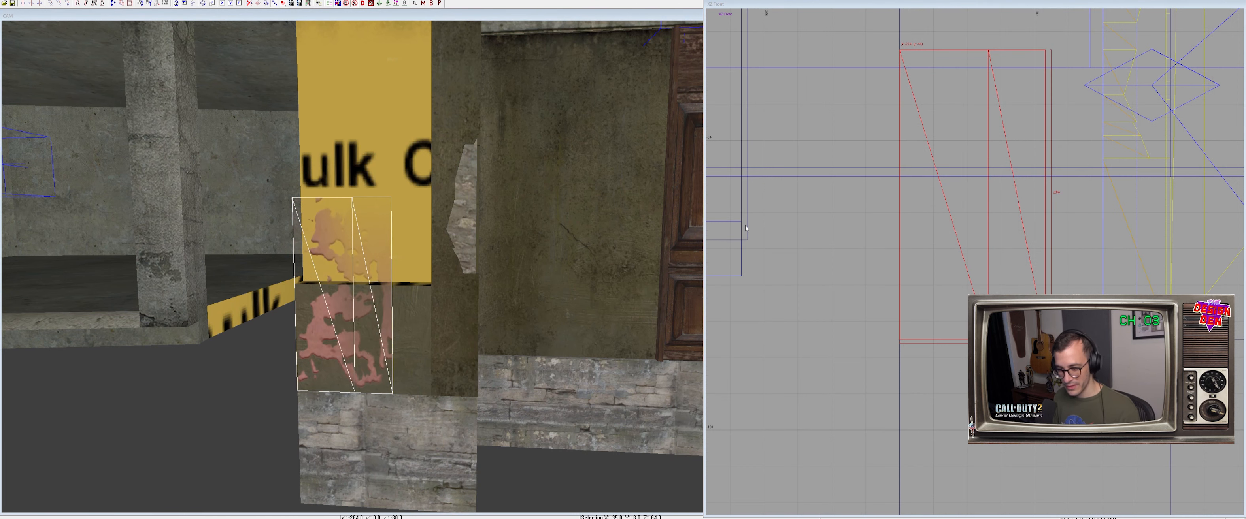
# Reveal the hidden geometry and move the peeling-plaster overlay from the front wall to the recessed wall
pyautogui.hotkey('shift', 'h')
pyautogui.moveTo(395, 254); pyautogui.dragTo(396, 262, button='right')
pyautogui.moveTo(446, 300)
pyautogui.mouseDown(button='right')
pyautogui.moveTo(368, 348)
pyautogui.moveTo(309, 341)
pyautogui.mouseUp(button='right')
pyautogui.scroll(-6, 920, 256)
pyautogui.hotkey('ctrl', 'Tab')
pyautogui.hotkey('ctrl', 'Tab')
pyautogui.moveTo(943, 278); pyautogui.dragTo(857, 292, button='right')
pyautogui.moveTo(890, 275); pyautogui.dragTo(953, 225)
pyautogui.scroll(3, 1000, 231)
# Stretch the overlay across the recessed wall between the inner corner and the wooden shopfront, and fit its texture
pyautogui.moveTo(532, 285); pyautogui.dragTo(454, 303, button='right')
pyautogui.moveTo(508, 272); pyautogui.dragTo(545, 272)
pyautogui.moveTo(545, 270); pyautogui.dragTo(417, 223, button='right')
pyautogui.moveTo(417, 223); pyautogui.dragTo(422, 195)
pyautogui.moveTo(422, 195); pyautogui.dragTo(382, 208, button='right')
pyautogui.hotkey('ctrl', 'f')
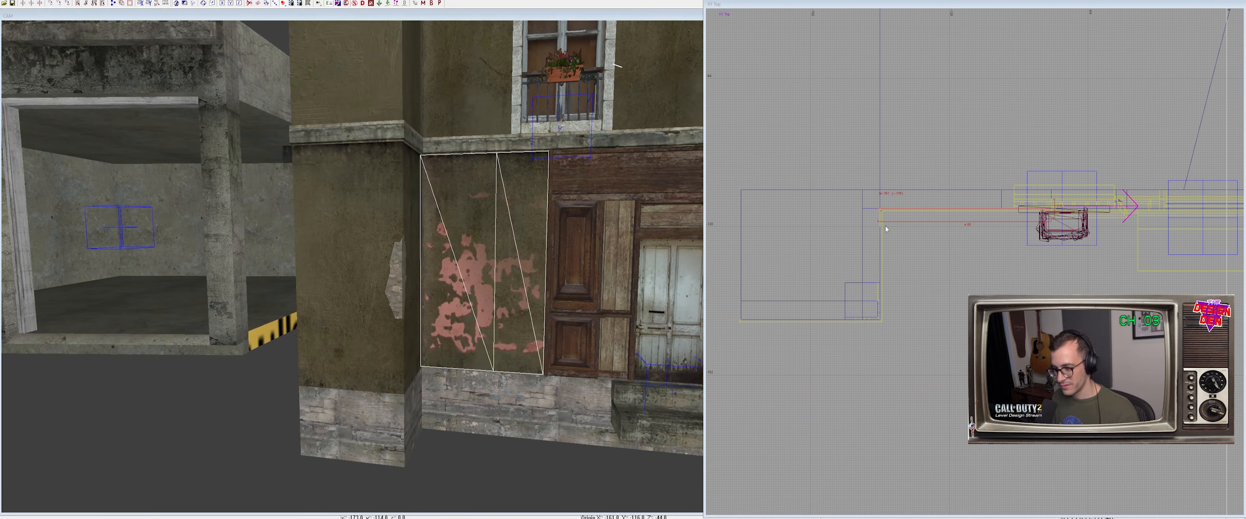
# Isolate the recessed wall pieces and delete the middle vertex column of the peeling-plaster overlay
pyautogui.moveTo(558, 237)
pyautogui.mouseDown(button='right')
pyautogui.moveTo(558, 261)
pyautogui.moveTo(559, 228)
pyautogui.moveTo(558, 238)
pyautogui.mouseUp(button='right')
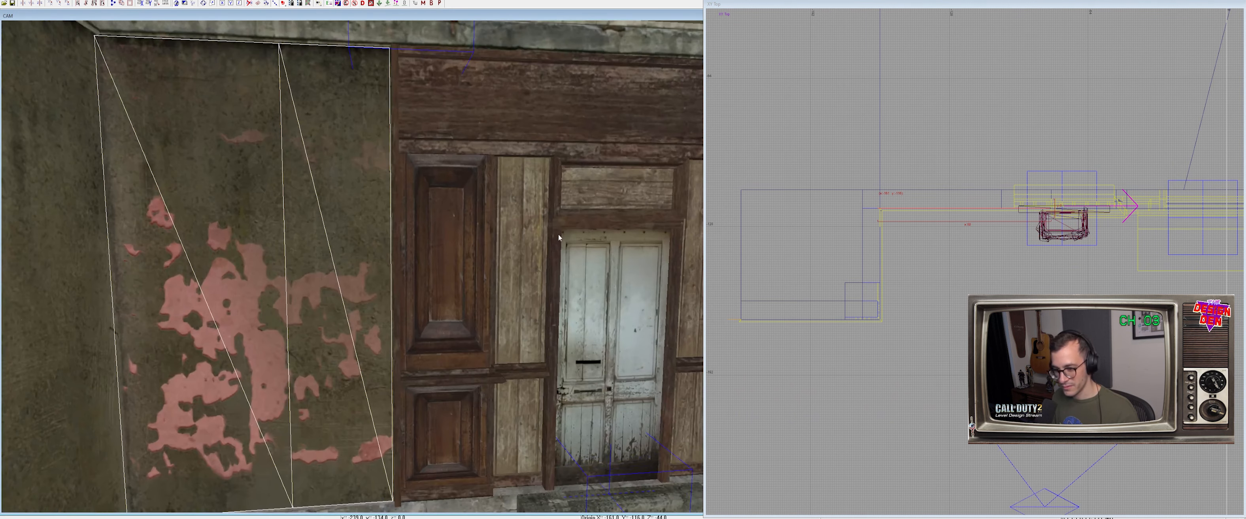
pyautogui.keyDown('shift'); pyautogui.click(327, 186); pyautogui.keyUp('shift')
pyautogui.press('i')
pyautogui.press('h')
pyautogui.moveTo(342, 231); pyautogui.dragTo(345, 233, button='right')
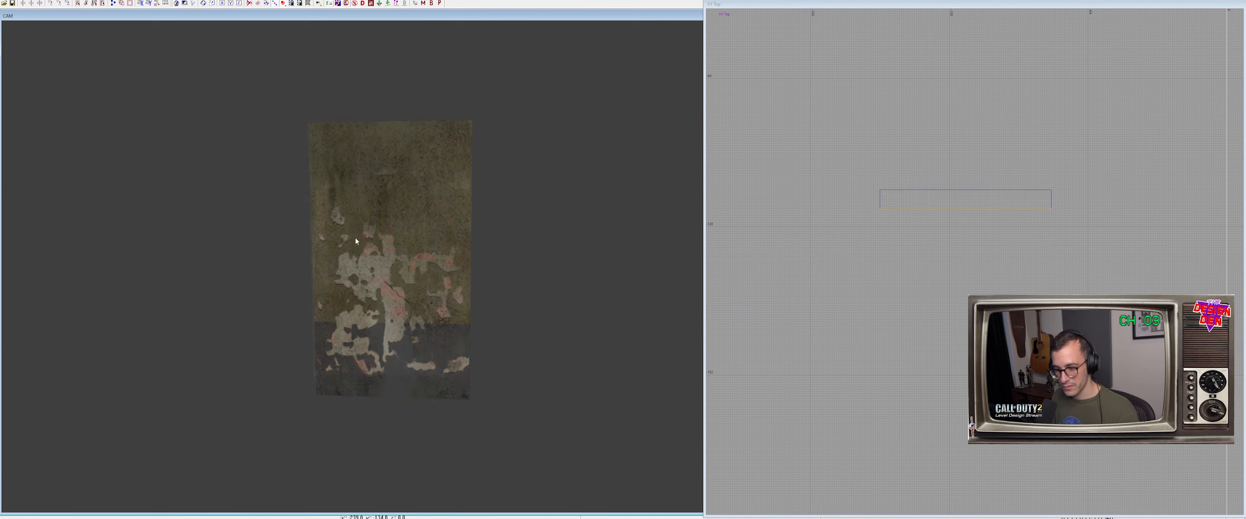
pyautogui.keyDown('shift'); pyautogui.click(448, 255); pyautogui.keyUp('shift')
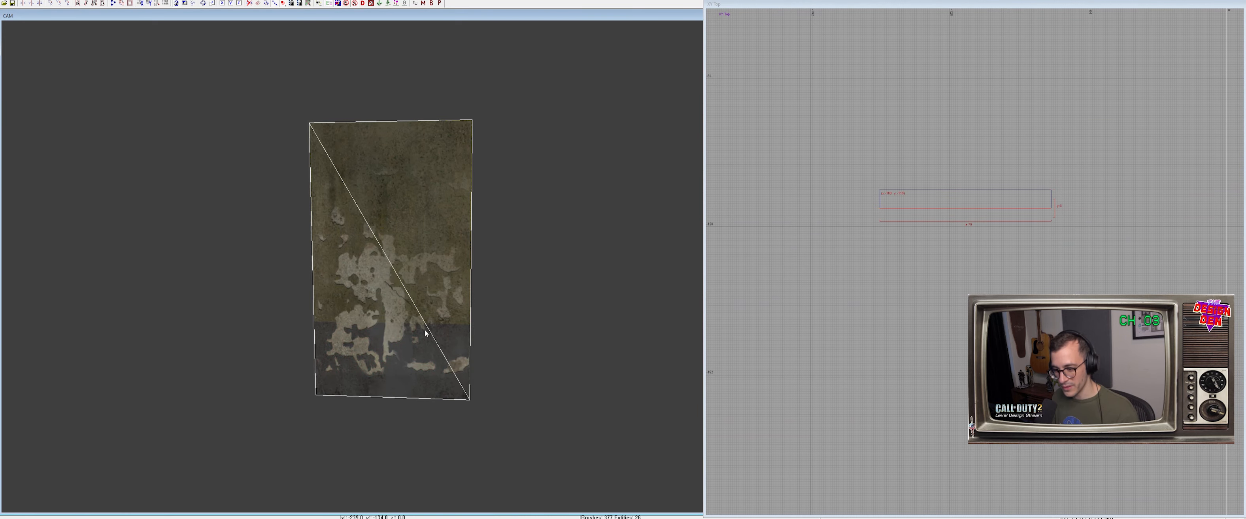
pyautogui.press('h')
pyautogui.keyDown('shift'); pyautogui.click(415, 351); pyautogui.keyUp('shift')
pyautogui.press('v')
pyautogui.moveTo(378, 89); pyautogui.dragTo(439, 420)
pyautogui.press('BackSpace')
pyautogui.hotkey('shift', 'h')
# Isolate the recessed wall's overlay, grime patch and lower brush, and show them in the front view
pyautogui.keyDown('shift'); pyautogui.click(452, 344); pyautogui.keyUp('shift')
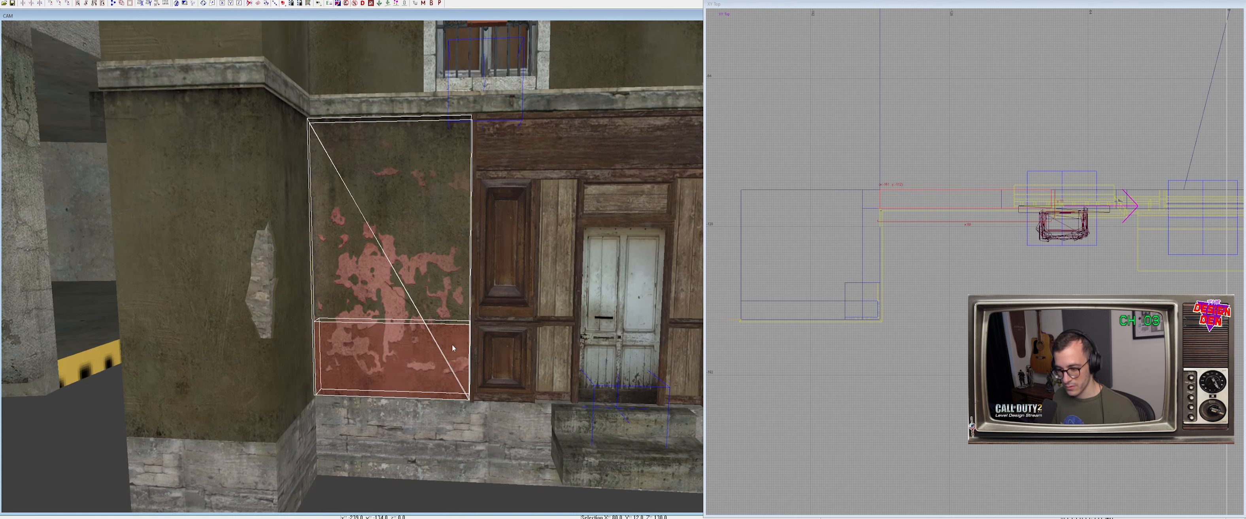
pyautogui.hotkey('alt', 'h')
pyautogui.press('Escape')
pyautogui.keyDown('shift'); pyautogui.click(406, 150); pyautogui.keyUp('shift')
pyautogui.keyDown('shift'); pyautogui.click(406, 149); pyautogui.keyUp('shift')
pyautogui.keyDown('shift'); pyautogui.click(418, 148); pyautogui.keyUp('shift')
pyautogui.hotkey('ctrl', 'Tab')
pyautogui.moveTo(865, 212); pyautogui.dragTo(834, 255, button='right')
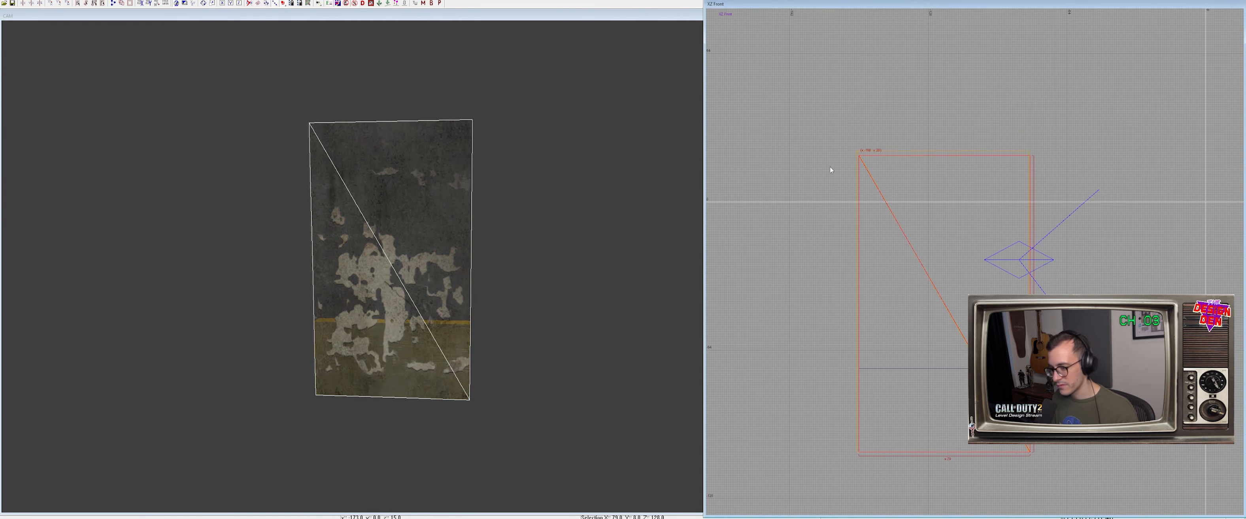
# Adjust the top and side edges of the peeling-plaster overlay to match the recessed wall's outline
pyautogui.press('Escape')
pyautogui.keyDown('shift'); pyautogui.click(863, 153); pyautogui.keyUp('shift')
pyautogui.scroll(2, 871, 139)
pyautogui.moveTo(885, 72); pyautogui.dragTo(887, 78)
pyautogui.moveTo(754, 156); pyautogui.dragTo(757, 155)
pyautogui.moveTo(895, 183); pyautogui.dragTo(780, 133, button='right')
pyautogui.moveTo(1135, 189); pyautogui.dragTo(1138, 188)
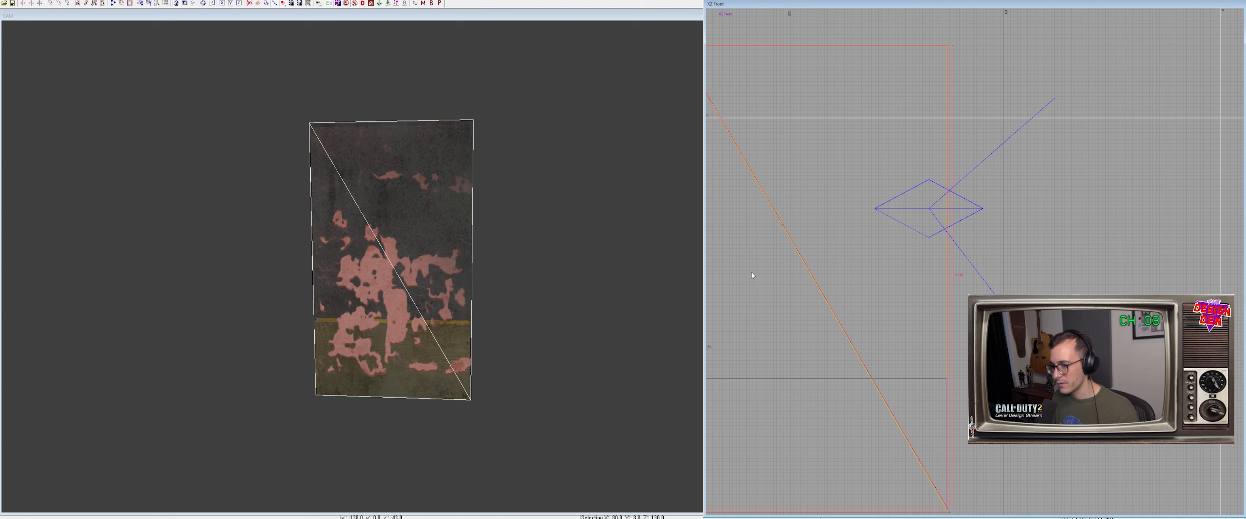
pyautogui.keyDown('ctrl'); pyautogui.moveTo(464, 301); pyautogui.dragTo(473, 295, button='right'); pyautogui.keyUp('ctrl')
pyautogui.moveTo(913, 277); pyautogui.dragTo(958, 200, button='right')
pyautogui.scroll(-2, 912, 278)
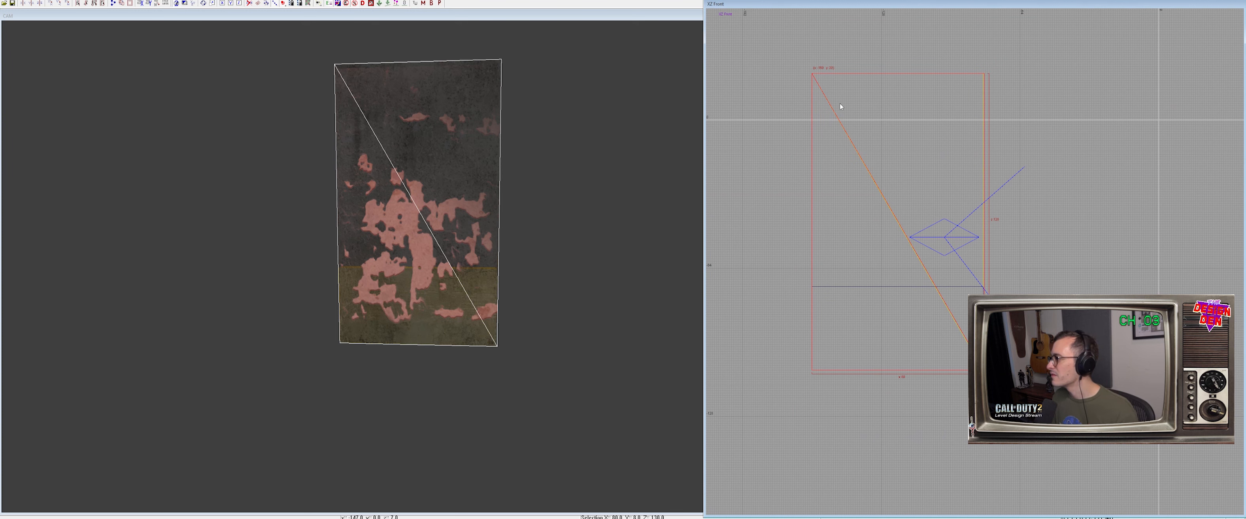
# Fine-tune the overlay's shopfront-side edge against the end of the recessed wall
pyautogui.moveTo(488, 272); pyautogui.dragTo(489, 252, button='right')
pyautogui.moveTo(926, 271); pyautogui.dragTo(927, 229, button='right')
pyautogui.scroll(3, 987, 286)
pyautogui.moveTo(1034, 270); pyautogui.dragTo(1029, 267)
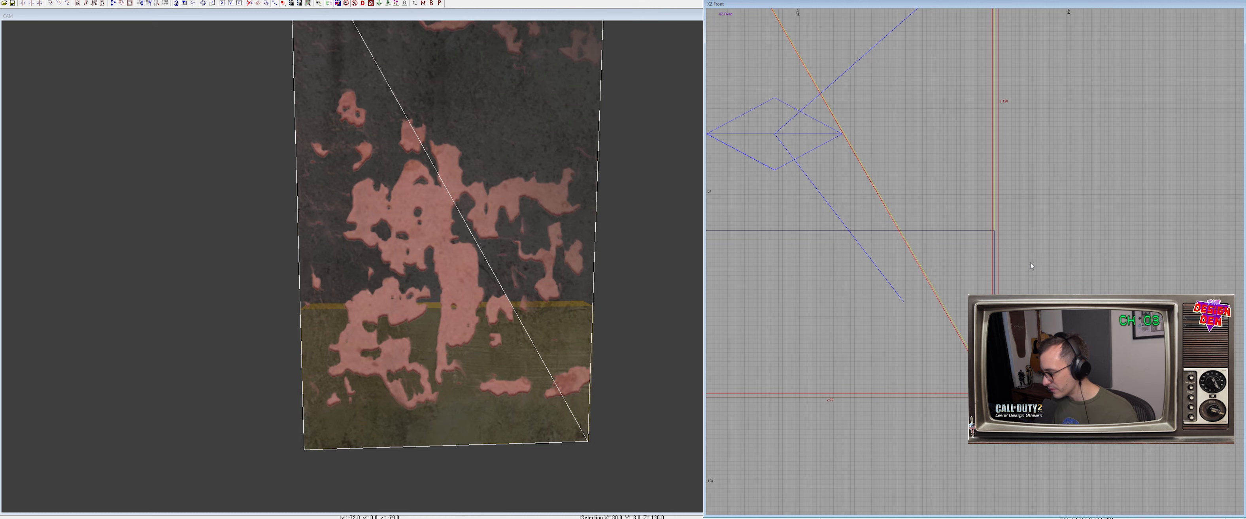
pyautogui.moveTo(1025, 255); pyautogui.dragTo(1007, 198, button='right')
pyautogui.moveTo(1011, 198); pyautogui.dragTo(1018, 199)
pyautogui.moveTo(1016, 197); pyautogui.dragTo(1025, 197, button='right')
pyautogui.moveTo(884, 175); pyautogui.dragTo(863, 226, button='right')
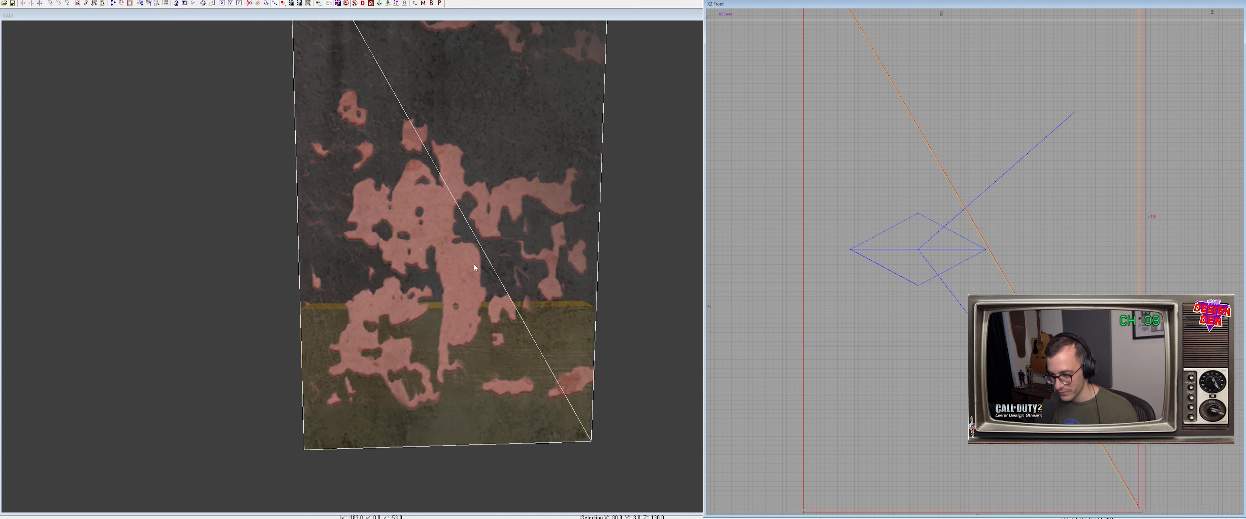
pyautogui.moveTo(909, 292); pyautogui.dragTo(863, 222, button='right')
pyautogui.moveTo(1010, 331); pyautogui.dragTo(979, 251, button='right')
pyautogui.moveTo(1089, 300); pyautogui.dragTo(1089, 301)
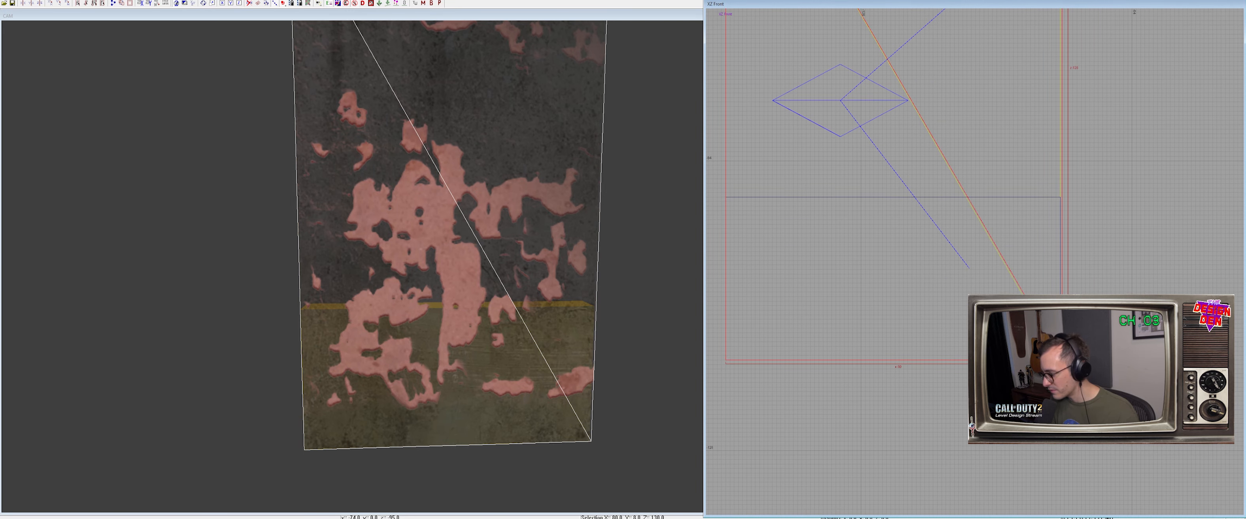
# Shift the overlay's vertices slightly in depth in the side view, relative to the recessed wall's face
pyautogui.hotkey('ctrl', 'Tab')
pyautogui.hotkey('ctrl', 'Tab')
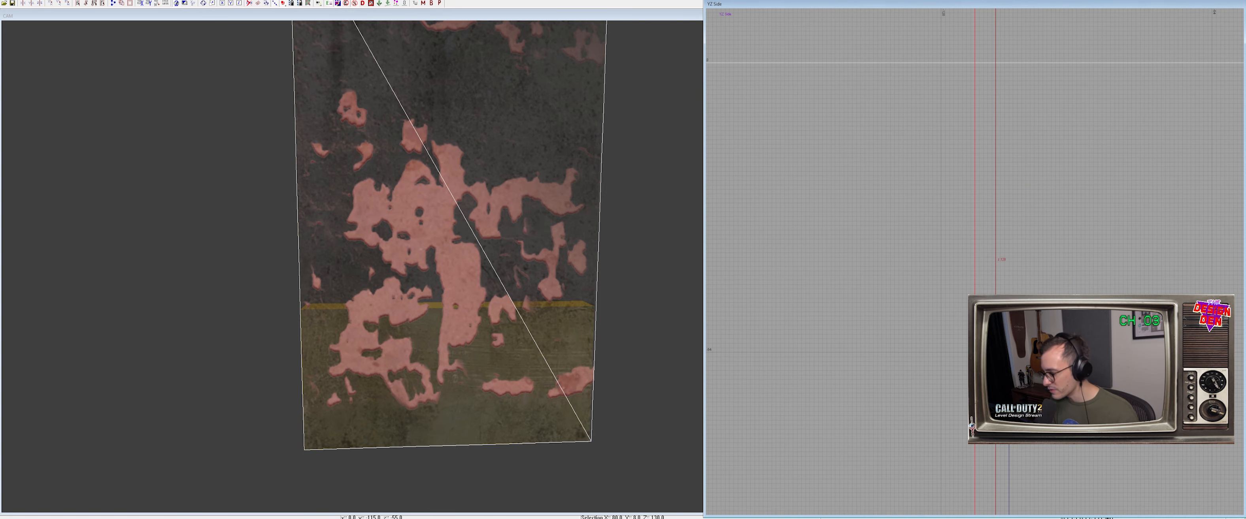
pyautogui.moveTo(1034, 307); pyautogui.dragTo(960, 303, button='right')
pyautogui.press('v')
pyautogui.moveTo(1028, 210); pyautogui.dragTo(1082, 277)
pyautogui.moveTo(1026, 218); pyautogui.dragTo(1110, 308)
pyautogui.scroll(2, 1103, 259)
pyautogui.moveTo(1092, 262); pyautogui.dragTo(1084, 262)
pyautogui.press('v')
# Reveal the hidden geometry and check the recessed wall's patches in isolation
pyautogui.hotkey('ctrl', 'Tab')
pyautogui.scroll(-6, 818, 305)
pyautogui.hotkey('shift', 'h')
pyautogui.moveTo(493, 311)
pyautogui.mouseDown(button='right')
pyautogui.moveTo(494, 334)
pyautogui.moveTo(451, 256)
pyautogui.mouseUp(button='right')
pyautogui.keyDown('shift'); pyautogui.click(503, 253); pyautogui.keyUp('shift')
pyautogui.keyDown('shift'); pyautogui.click(503, 410); pyautogui.keyUp('shift')
pyautogui.moveTo(502, 407); pyautogui.dragTo(402, 288, button='right')
pyautogui.hotkey('alt', 'h')
pyautogui.press('Escape')
pyautogui.keyDown('shift'); pyautogui.click(458, 317); pyautogui.keyUp('shift')
pyautogui.hotkey('shift', 'h')
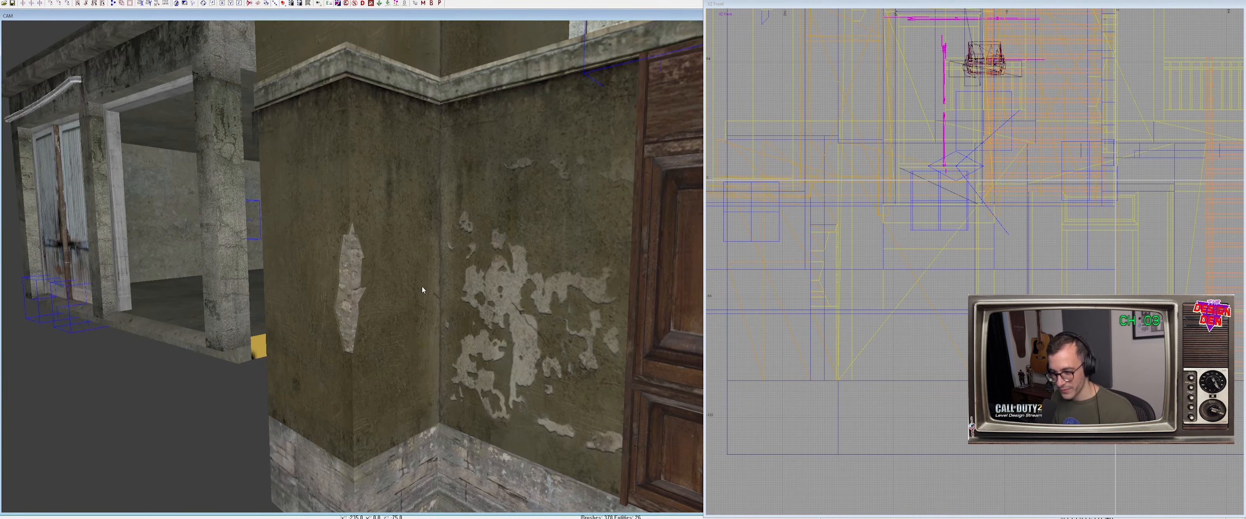
# Temporarily clear the recessed wall's upper brush to examine the grime patch and overlay in front of it
pyautogui.moveTo(433, 284)
pyautogui.mouseDown(button='right')
pyautogui.moveTo(464, 261)
pyautogui.moveTo(387, 273)
pyautogui.moveTo(432, 283)
pyautogui.mouseUp(button='right')
pyautogui.keyDown('shift'); pyautogui.click(445, 254); pyautogui.keyUp('shift')
pyautogui.keyDown('shift'); pyautogui.click(450, 237); pyautogui.keyUp('shift')
pyautogui.moveTo(451, 237); pyautogui.dragTo(449, 242, button='right')
pyautogui.press('BackSpace')
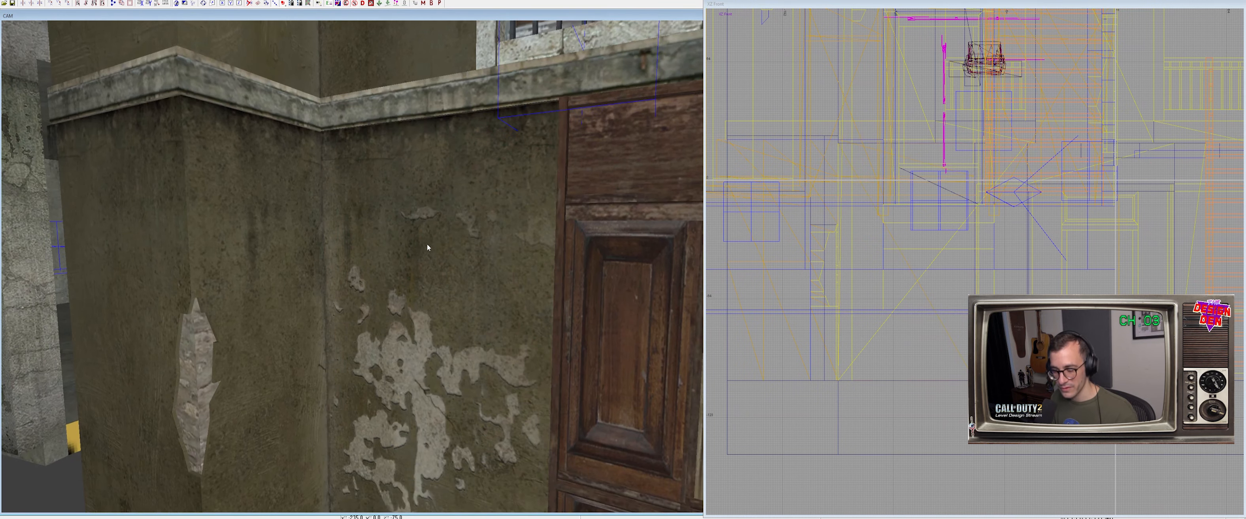
pyautogui.moveTo(413, 238); pyautogui.dragTo(413, 280, button='right')
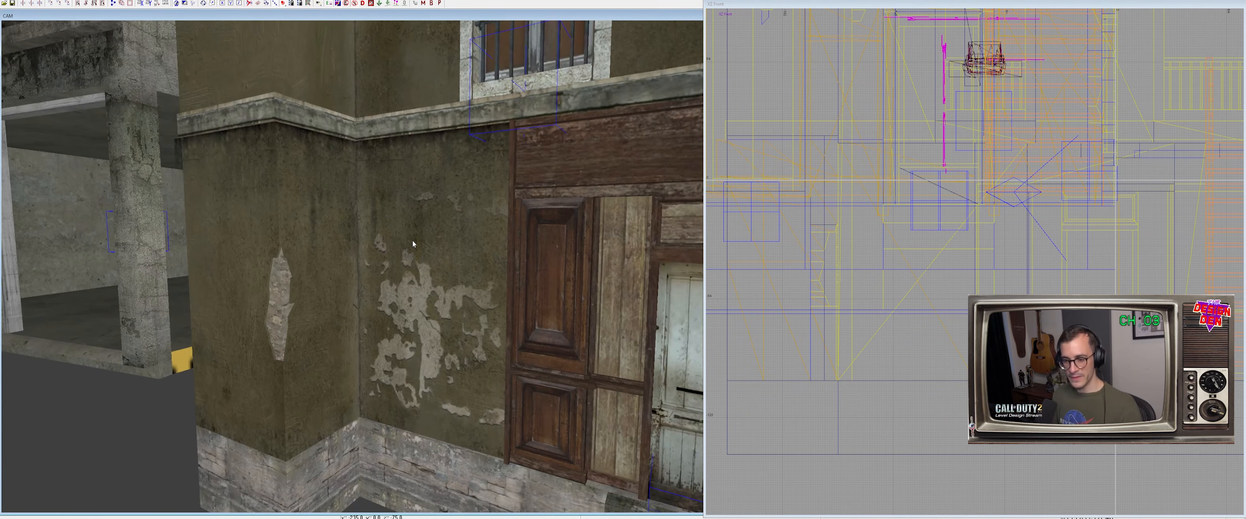
pyautogui.moveTo(413, 240); pyautogui.dragTo(414, 242, button='right')
pyautogui.keyDown('shift'); pyautogui.click(383, 334); pyautogui.keyUp('shift')
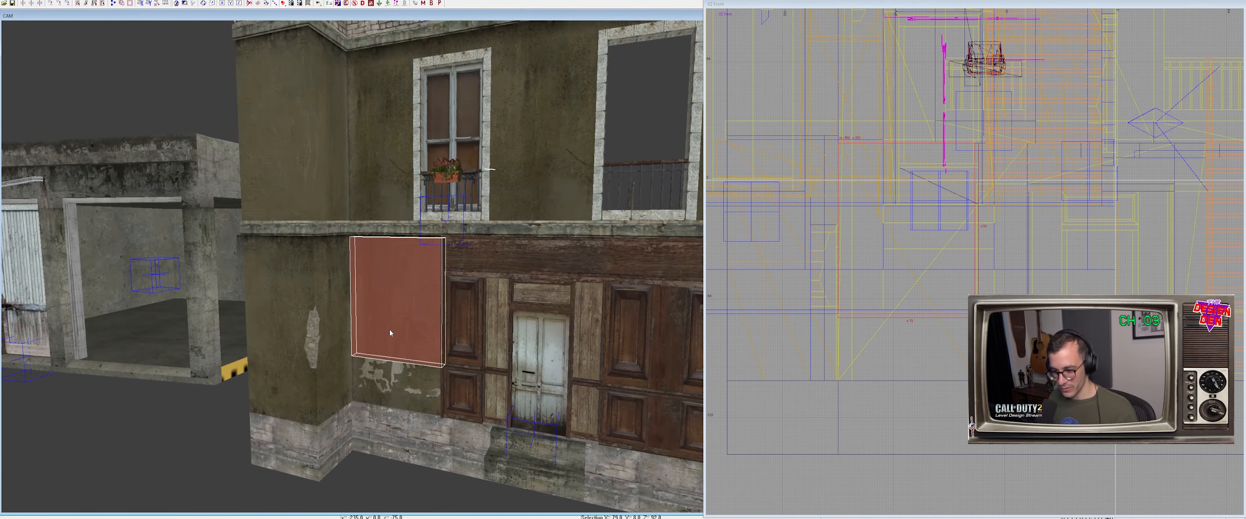
pyautogui.press('BackSpace')
pyautogui.keyDown('shift'); pyautogui.click(385, 323); pyautogui.keyUp('shift')
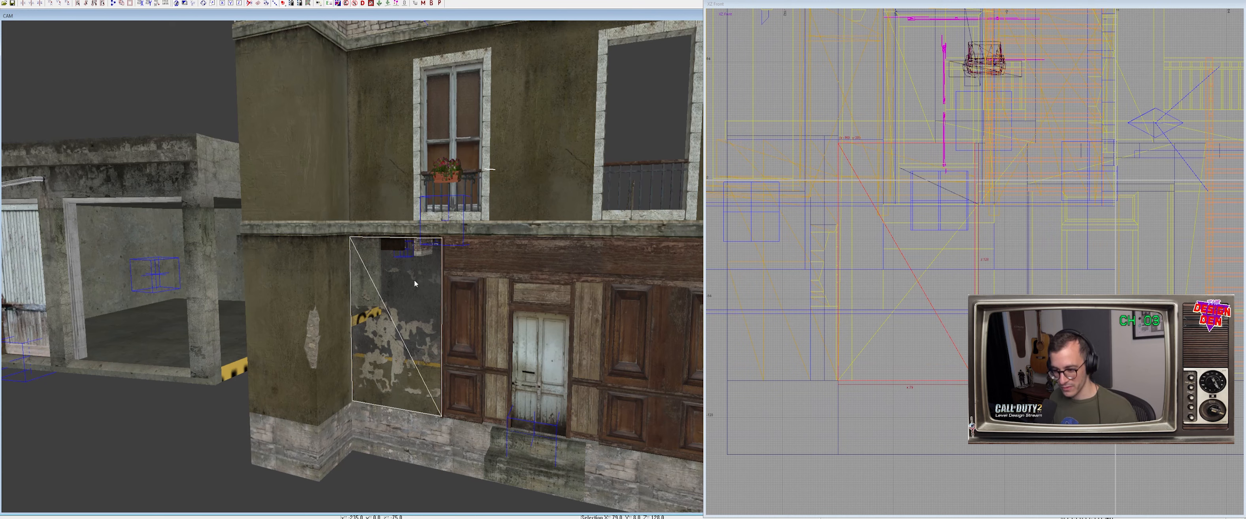
pyautogui.moveTo(468, 286); pyautogui.dragTo(460, 283, button='right')
pyautogui.press('Escape')
# Examine the building's facades and the recessed plaster wall from the street side
pyautogui.scroll(-5, 422, 274)
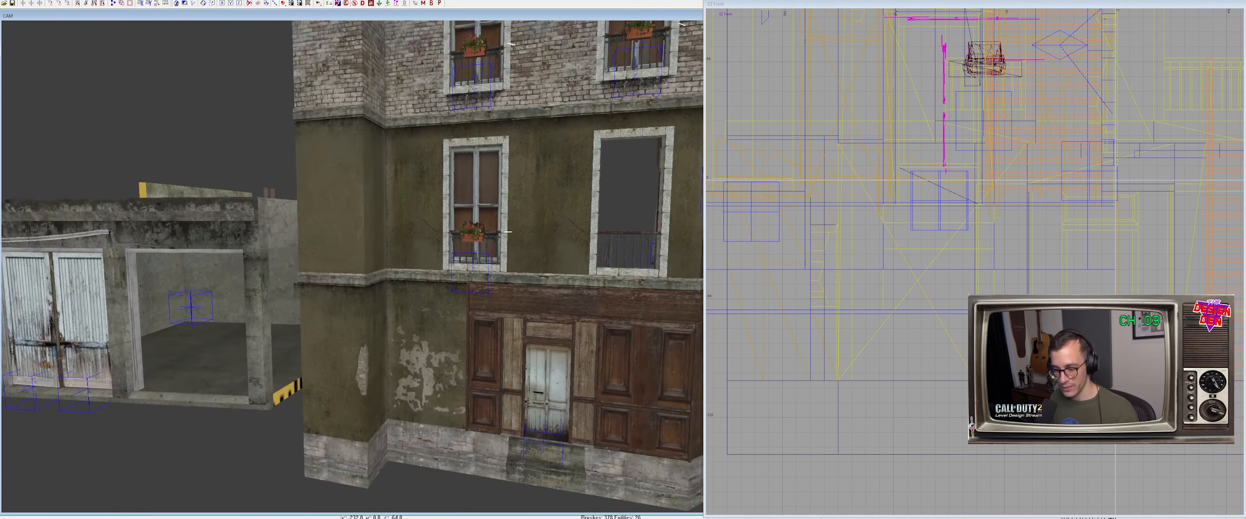
pyautogui.moveTo(421, 270); pyautogui.dragTo(366, 248, button='right')
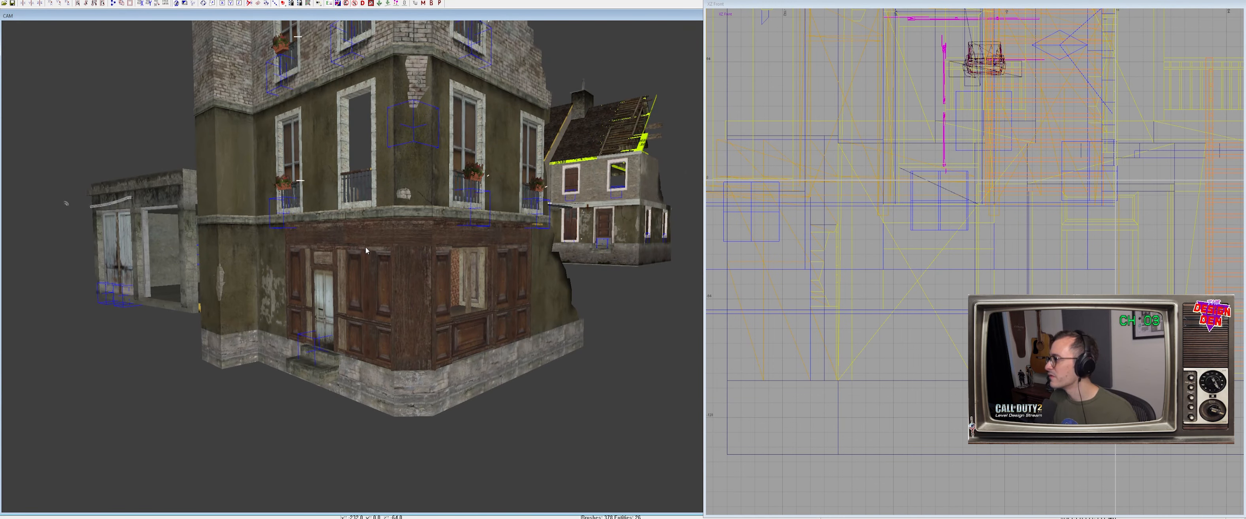
pyautogui.moveTo(366, 250)
pyautogui.mouseDown(button='right')
pyautogui.moveTo(426, 261)
pyautogui.moveTo(341, 251)
pyautogui.moveTo(372, 212)
pyautogui.moveTo(349, 242)
pyautogui.moveTo(389, 272)
pyautogui.moveTo(373, 255)
pyautogui.mouseUp(button='right')
pyautogui.keyDown('shift'); pyautogui.click(353, 345); pyautogui.keyUp('shift')
pyautogui.press('Escape')
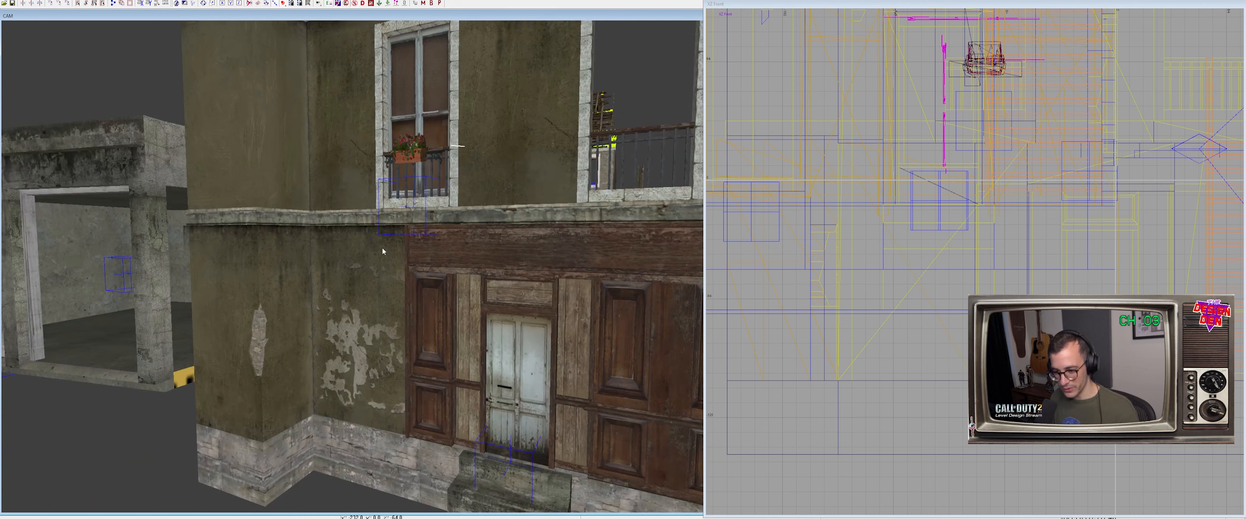
pyautogui.keyDown('shift'); pyautogui.click(377, 246); pyautogui.keyUp('shift')
pyautogui.press('Escape')
# Duplicate the recessed wall's peeling-plaster overlay and move the copy onto the upper wall above the ledge
pyautogui.keyDown('shift'); pyautogui.click(366, 273); pyautogui.keyUp('shift')
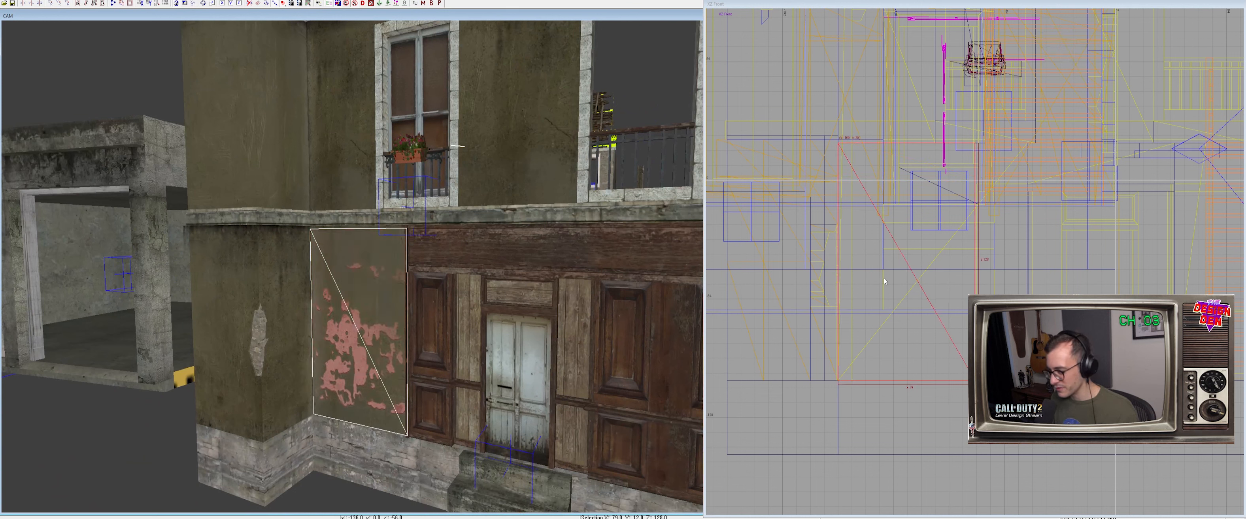
pyautogui.moveTo(428, 311); pyautogui.dragTo(296, 370, button='right')
pyautogui.press('space')
pyautogui.moveTo(297, 367); pyautogui.dragTo(346, 317)
pyautogui.moveTo(346, 317); pyautogui.dragTo(322, 385, button='right')
pyautogui.press('1')
pyautogui.moveTo(323, 384); pyautogui.dragTo(319, 374)
# Isolate the copied peeling-plaster overlay on the upper wall together with the ledge beneath it
pyautogui.keyDown('shift'); pyautogui.click(364, 431); pyautogui.keyUp('shift')
pyautogui.hotkey('alt', 'h')
pyautogui.press('Escape')
pyautogui.keyDown('shift'); pyautogui.click(353, 250); pyautogui.keyUp('shift')
pyautogui.moveTo(353, 250)
pyautogui.mouseDown(button='right')
pyautogui.moveTo(352, 276)
pyautogui.moveTo(274, 286)
pyautogui.mouseUp(button='right')
pyautogui.press('Escape')
pyautogui.keyDown('shift'); pyautogui.click(275, 287); pyautogui.keyUp('shift')
pyautogui.hotkey('ctrl', 'Tab')
pyautogui.hotkey('ctrl', 'Tab')
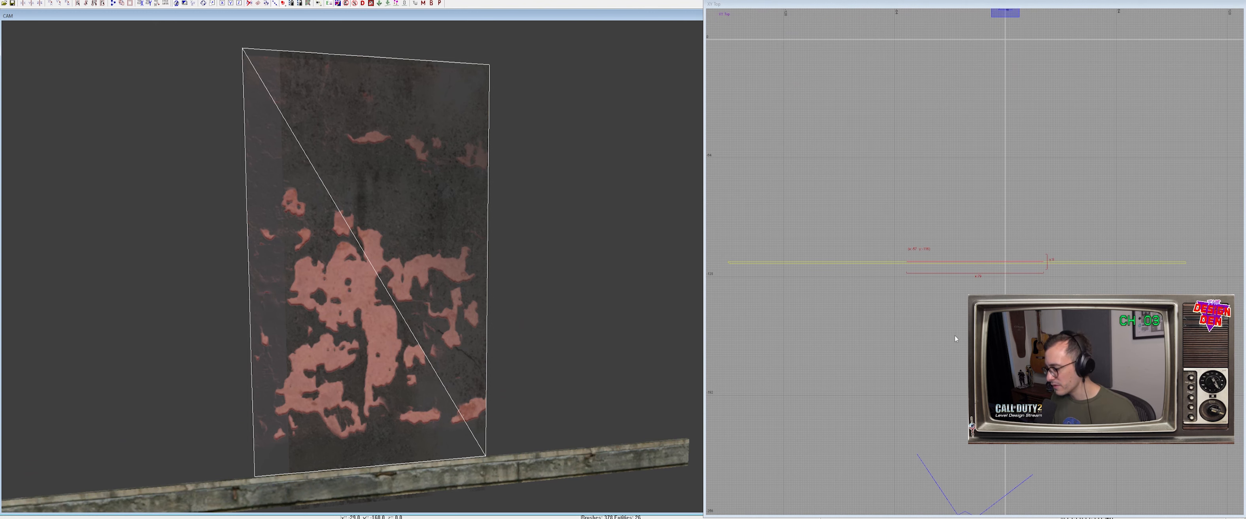
# Narrow the copied peeling-plaster overlay to the width of the upper wall section between the two windows
pyautogui.hotkey('ctrl', 'Tab')
pyautogui.moveTo(963, 335); pyautogui.dragTo(947, 259, button='right')
pyautogui.scroll(3, 963, 335)
pyautogui.moveTo(920, 305); pyautogui.dragTo(917, 377, button='right')
pyautogui.moveTo(765, 301); pyautogui.dragTo(802, 291)
pyautogui.scroll(-3, 910, 186)
pyautogui.moveTo(910, 185); pyautogui.dragTo(910, 291, button='right')
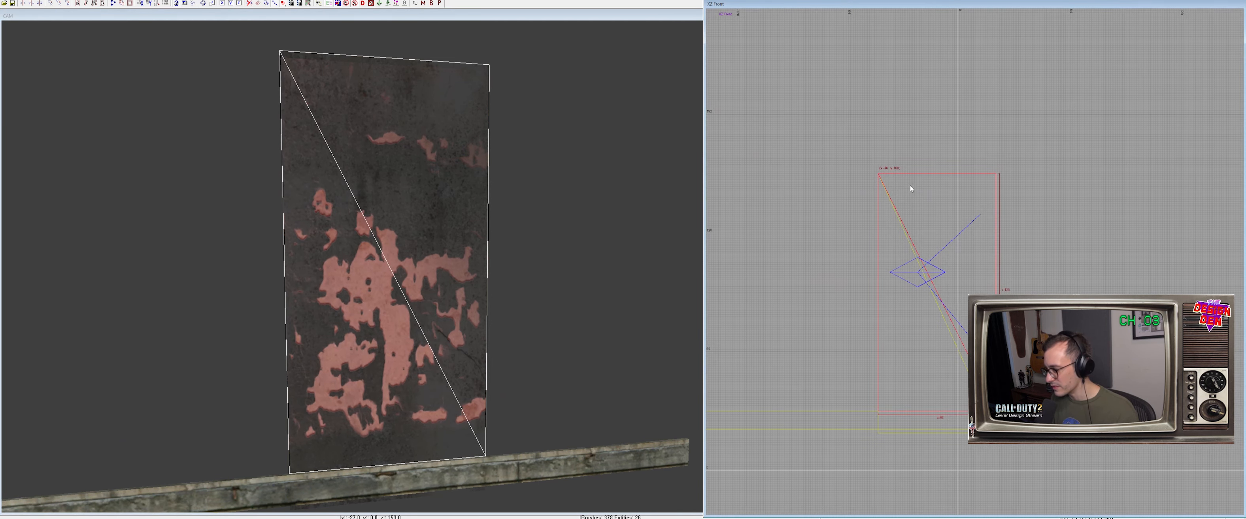
# Isolate the upper wall section between the two windows along with its layered patches and check the stacked layers
pyautogui.hotkey('shift', 'h')
pyautogui.moveTo(417, 256); pyautogui.dragTo(462, 179, button='right')
pyautogui.keyDown('shift'); pyautogui.click(462, 179); pyautogui.keyUp('shift')
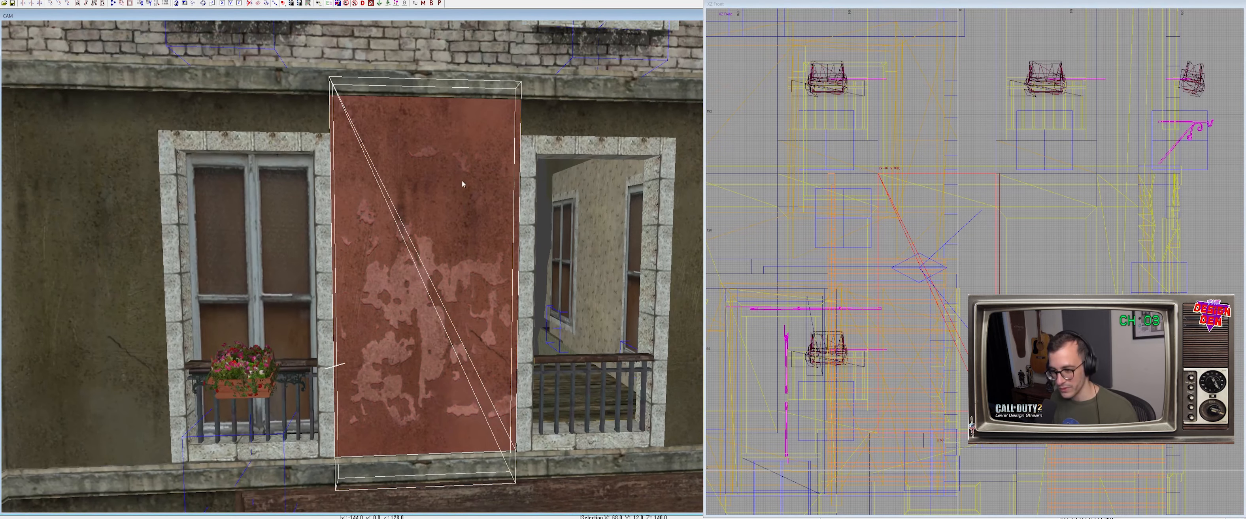
pyautogui.press('i')
pyautogui.press('h')
pyautogui.scroll(-1, 456, 232)
pyautogui.keyDown('shift'); pyautogui.click(465, 369); pyautogui.keyUp('shift')
pyautogui.keyDown('shift'); pyautogui.click(492, 418); pyautogui.keyUp('shift')
pyautogui.keyDown('shift'); pyautogui.click(493, 418); pyautogui.keyUp('shift')
pyautogui.keyDown('shift'); pyautogui.click(485, 332); pyautogui.keyUp('shift')
pyautogui.keyDown('shift'); pyautogui.click(487, 330); pyautogui.keyUp('shift')
pyautogui.keyDown('shift'); pyautogui.click(491, 329); pyautogui.keyUp('shift')
pyautogui.keyDown('shift'); pyautogui.click(490, 328); pyautogui.keyUp('shift')
# Delete the full-height grime patch from the isolated wall section and stretch the peeling-plaster overlay down to the section's lower edge
pyautogui.press('Escape')
pyautogui.keyDown('shift'); pyautogui.click(490, 179); pyautogui.keyUp('shift')
pyautogui.moveTo(927, 380); pyautogui.dragTo(910, 260, button='right')
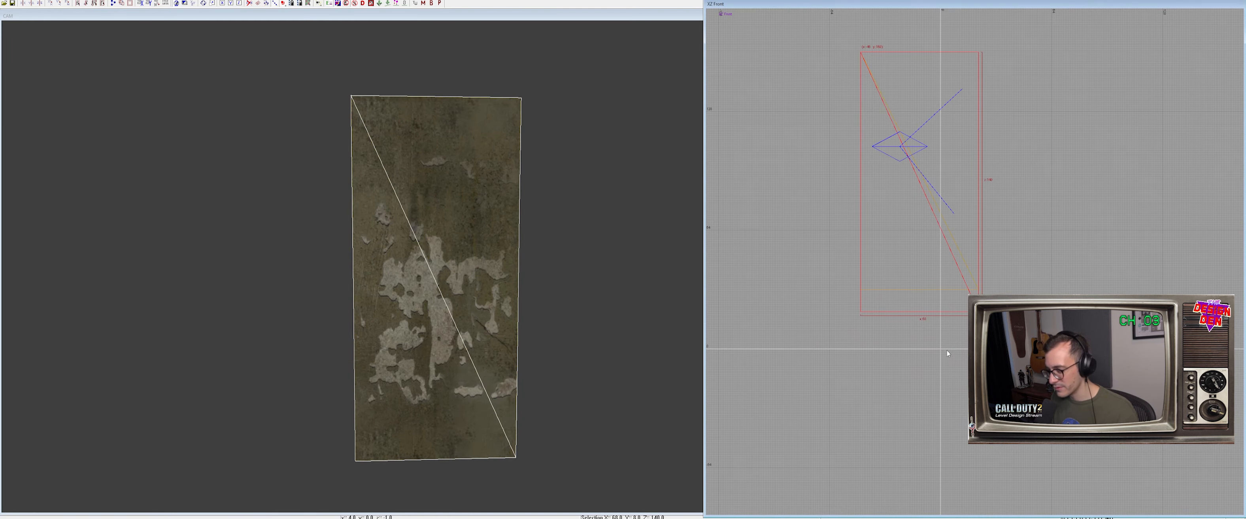
pyautogui.press('BackSpace')
pyautogui.keyDown('shift'); pyautogui.click(426, 275); pyautogui.keyUp('shift')
pyautogui.keyDown('shift'); pyautogui.click(485, 381); pyautogui.keyUp('shift')
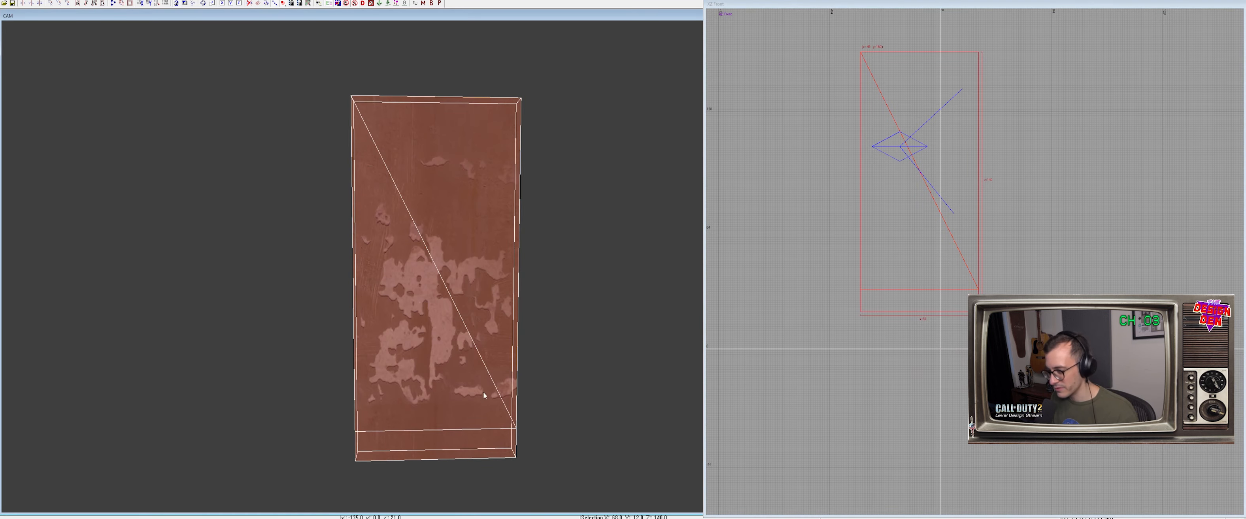
pyautogui.keyDown('shift'); pyautogui.click(485, 437); pyautogui.keyUp('shift')
pyautogui.moveTo(903, 324); pyautogui.dragTo(902, 350)
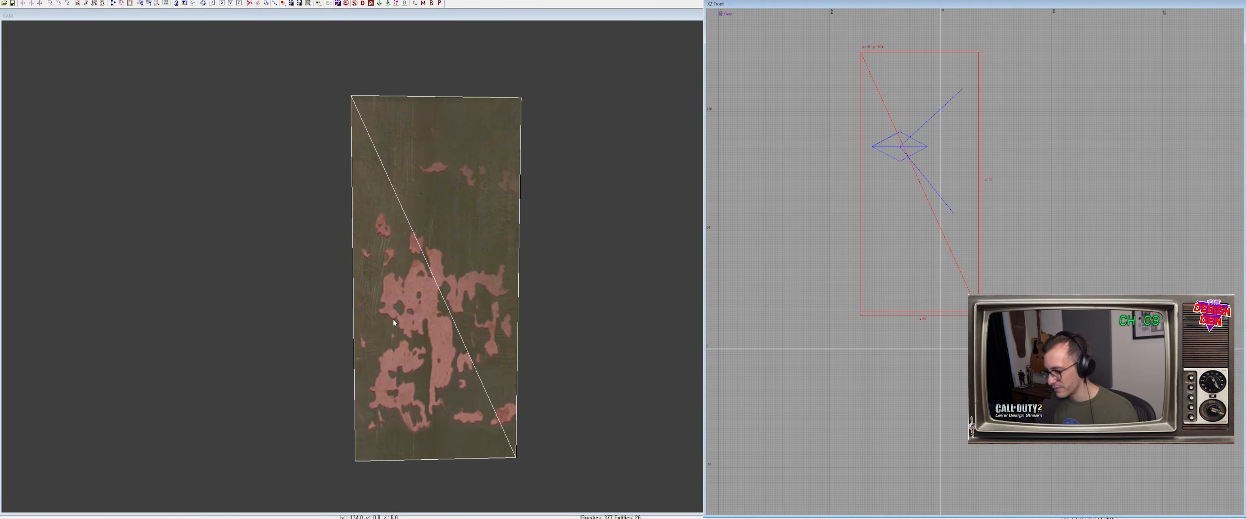
# Reveal the hidden geometry, apply natural texture scaling to the peeling-plaster overlay and shift its texture vertically
pyautogui.hotkey('shift', 'h')
pyautogui.hotkey('ctrl', 'n')
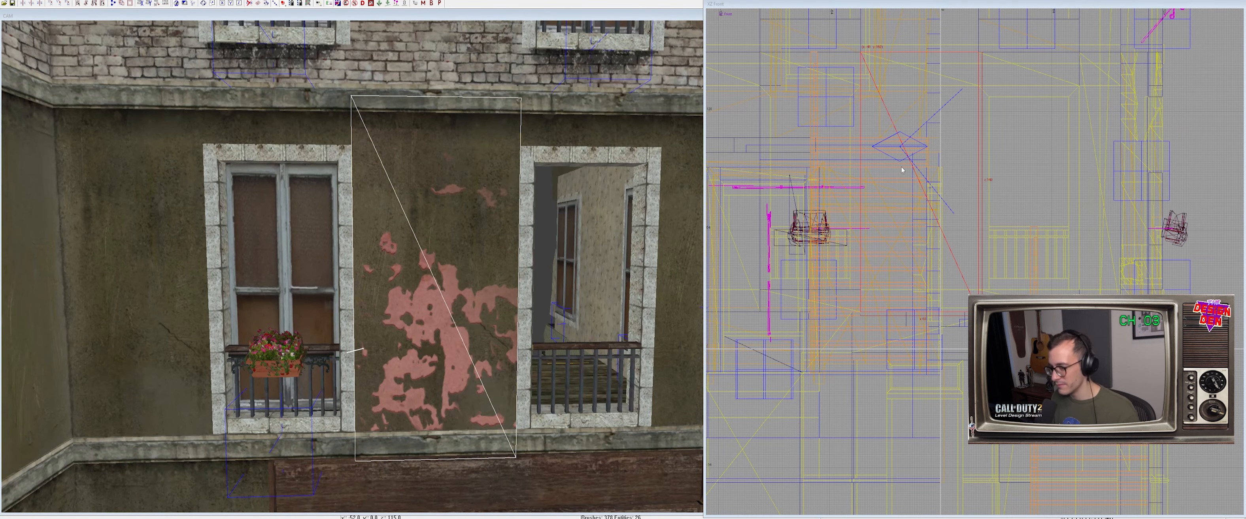
pyautogui.moveTo(582, 285); pyautogui.dragTo(578, 250, button='right')
pyautogui.hotkey('shift', 'Down')
pyautogui.hotkey('shift', 'Down')
pyautogui.hotkey('shift', 'Down')
pyautogui.hotkey('shift', 'Down')
pyautogui.hotkey('shift', 'Up')
pyautogui.hotkey('shift', 'Up')
pyautogui.hotkey('shift', 'Up')
pyautogui.hotkey('shift', 'Up')
pyautogui.hotkey('shift', 'Up')
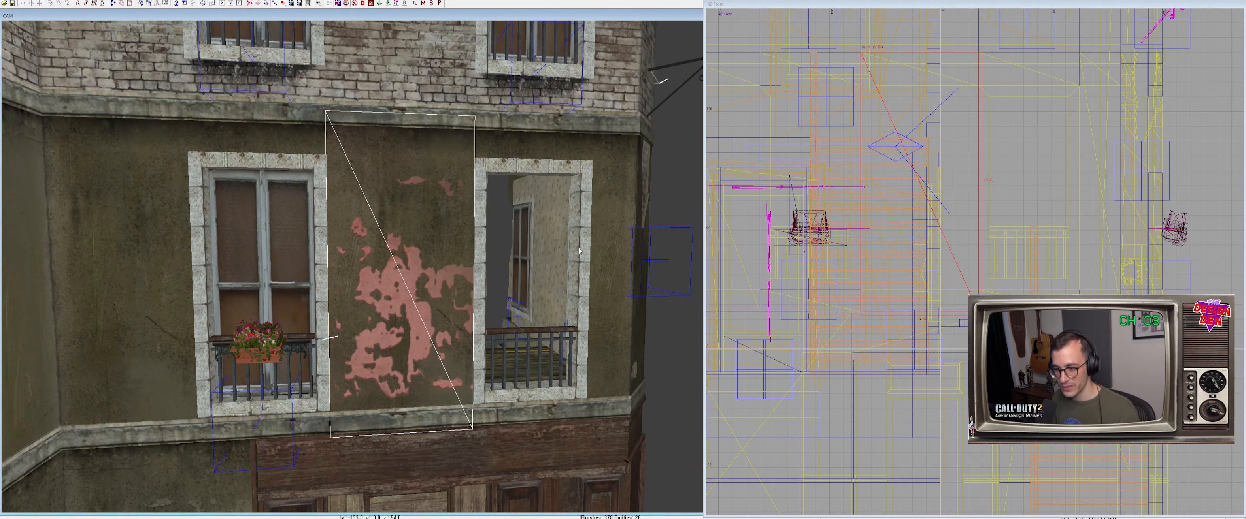
# Shift the overlay's texture horizontally until small, scattered peeling patches cover the wall between the windows
pyautogui.moveTo(124, 227); pyautogui.dragTo(272, 276, button='right')
pyautogui.hotkey('shift', 'Left')
pyautogui.hotkey('shift', 'Left')
pyautogui.hotkey('shift', 'Left')
pyautogui.hotkey('shift', 'Left')
pyautogui.hotkey('shift', 'Left')
pyautogui.hotkey('shift', 'Left')
pyautogui.hotkey('shift', 'Left')
pyautogui.hotkey('shift', 'Left')
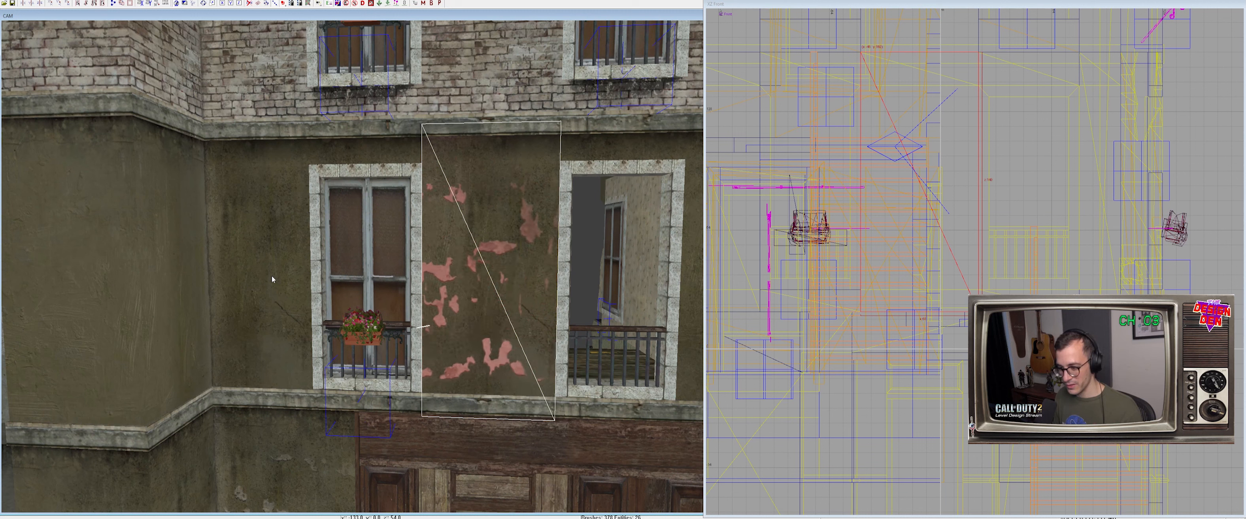
pyautogui.hotkey('shift', 'Left')
pyautogui.hotkey('shift', 'Left')
pyautogui.hotkey('shift', 'Left')
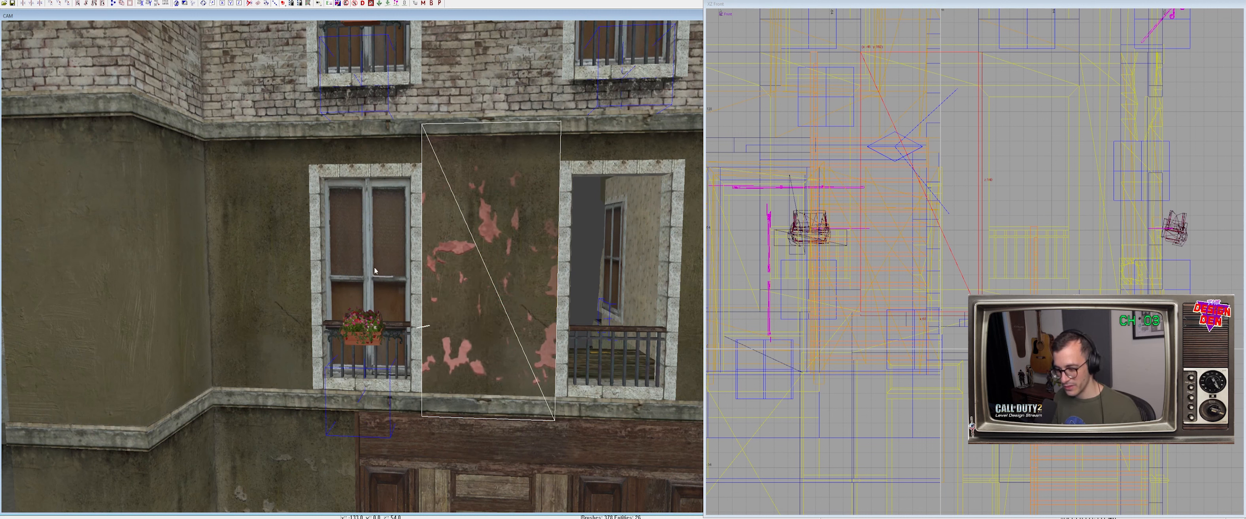
pyautogui.hotkey('shift', 'Left')
pyautogui.hotkey('shift', 'Left')
pyautogui.hotkey('shift', 'Left')
pyautogui.hotkey('shift', 'Left')
pyautogui.hotkey('shift', 'Left')
pyautogui.hotkey('shift', 'Left')
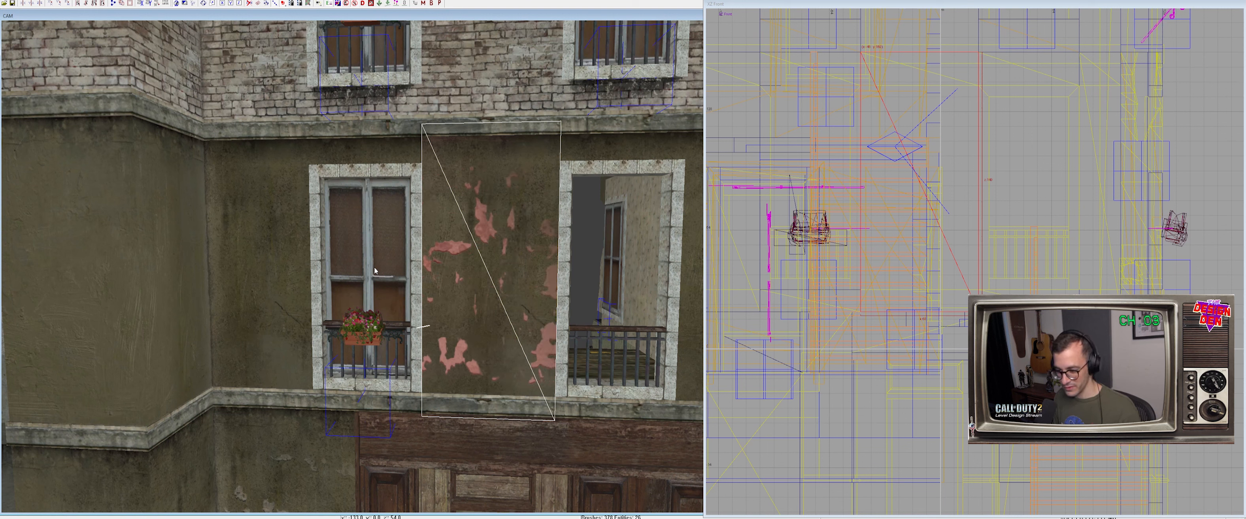
pyautogui.hotkey('shift', 'Left')
pyautogui.hotkey('shift', 'Left')
pyautogui.hotkey('shift', 'Left')
pyautogui.hotkey('shift', 'Left')
pyautogui.hotkey('shift', 'Left')
pyautogui.hotkey('shift', 'Left')
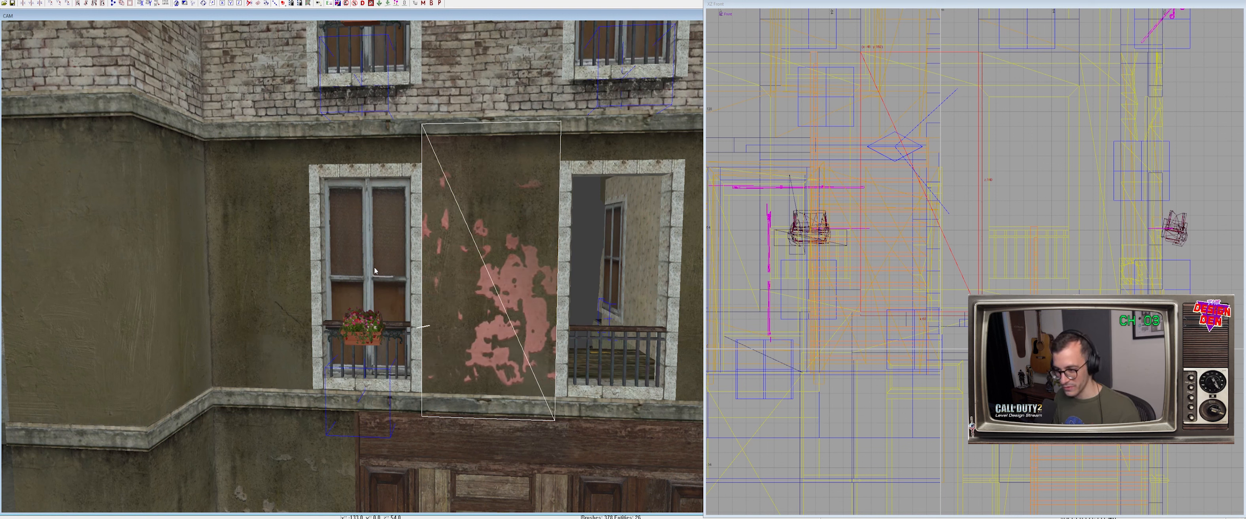
pyautogui.hotkey('shift', 'Left')
pyautogui.hotkey('shift', 'Left')
pyautogui.hotkey('shift', 'Left')
pyautogui.hotkey('shift', 'Left')
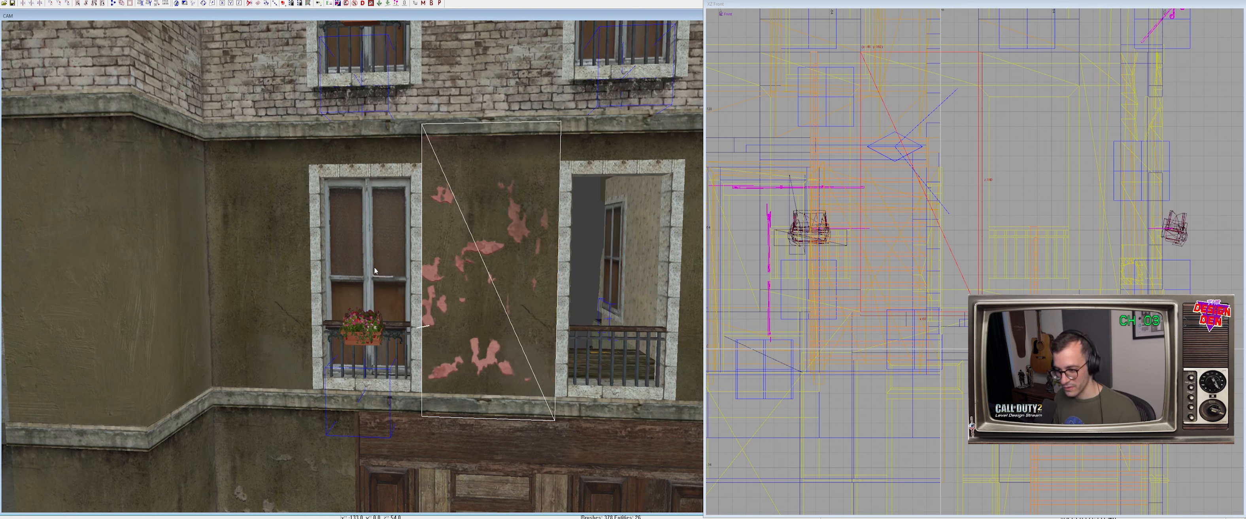
pyautogui.moveTo(374, 267)
pyautogui.mouseDown(button='right')
pyautogui.moveTo(368, 256)
pyautogui.moveTo(380, 264)
pyautogui.mouseUp(button='right')
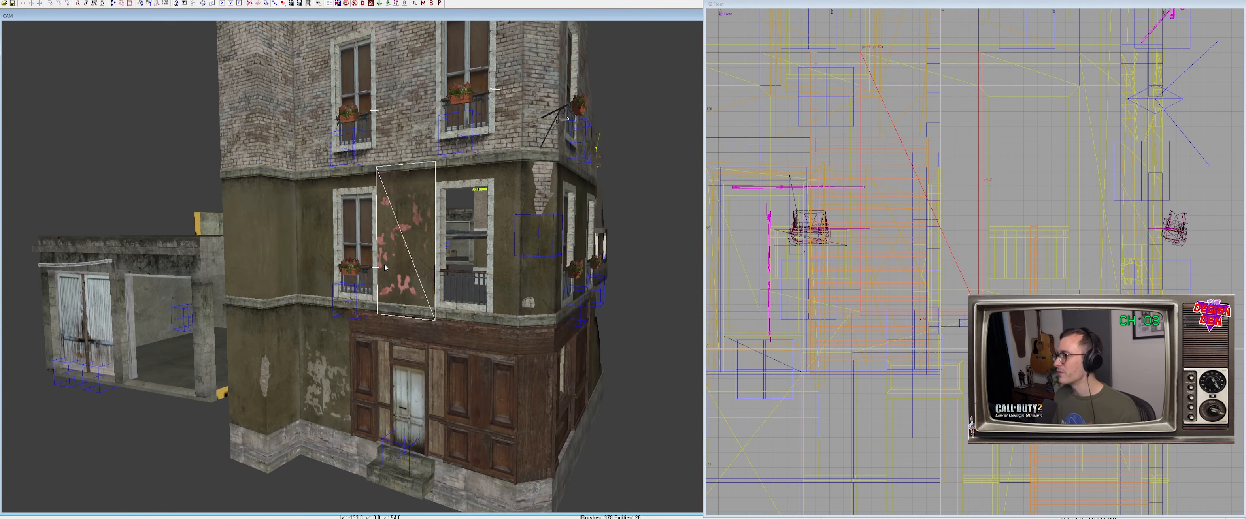
pyautogui.press('Escape')
# Examine the upper-floor overlay and the building's facades from several angles and distances
pyautogui.moveTo(393, 288); pyautogui.dragTo(402, 294, button='right')
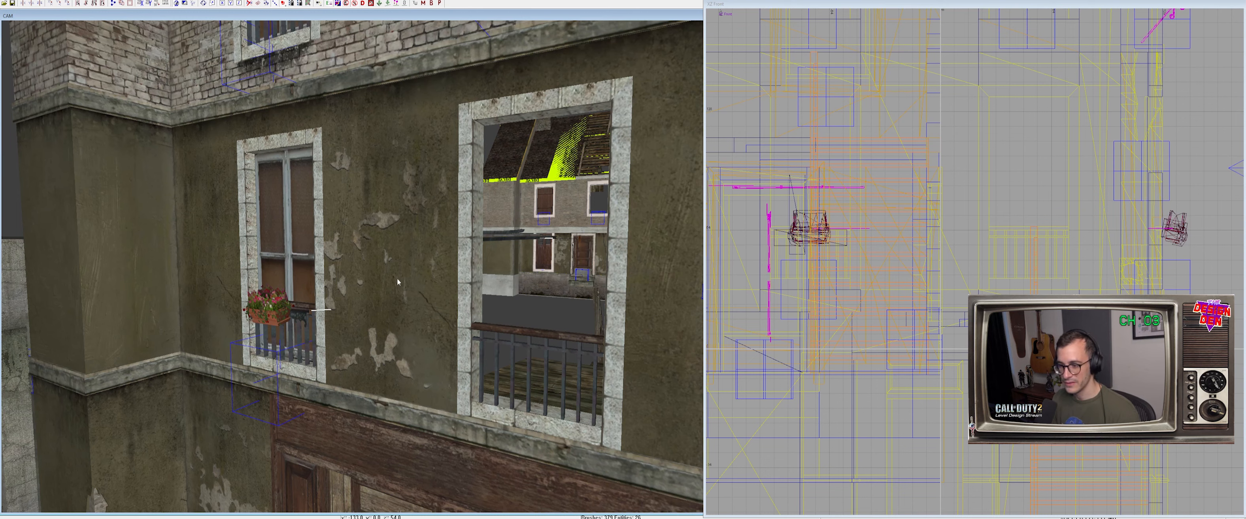
pyautogui.scroll(-4, 397, 279)
pyautogui.moveTo(407, 244); pyautogui.dragTo(370, 252, button='right')
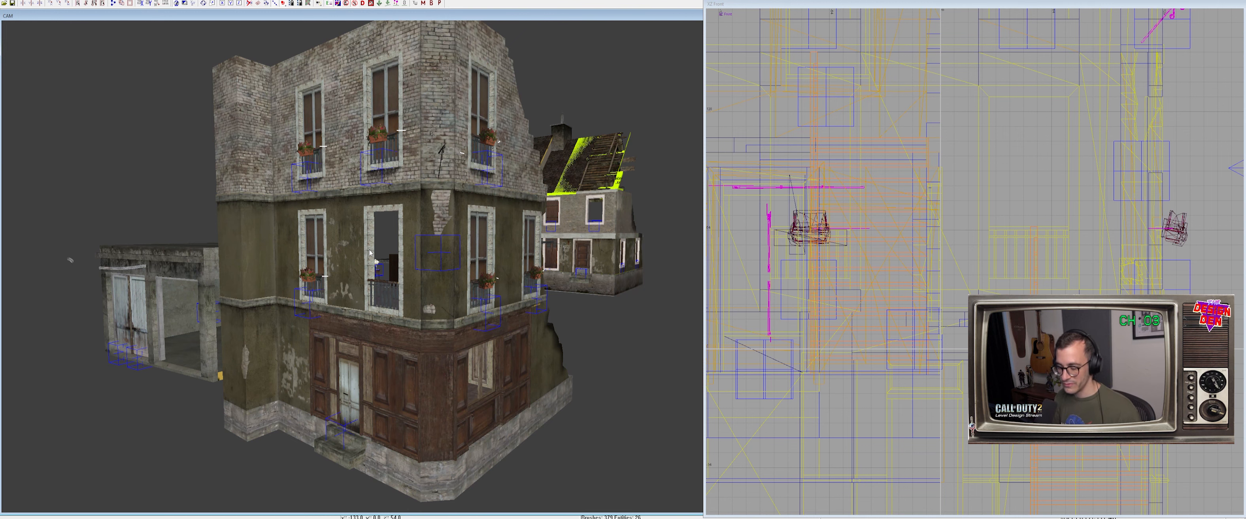
pyautogui.moveTo(358, 239); pyautogui.dragTo(376, 236, button='right')
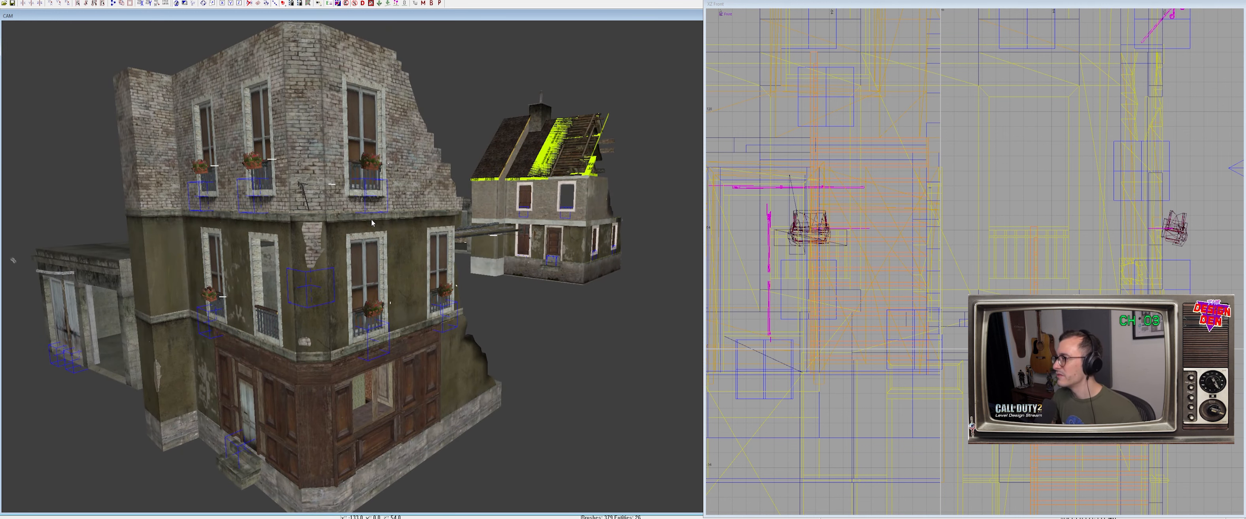
pyautogui.moveTo(417, 303); pyautogui.dragTo(421, 283, button='right')
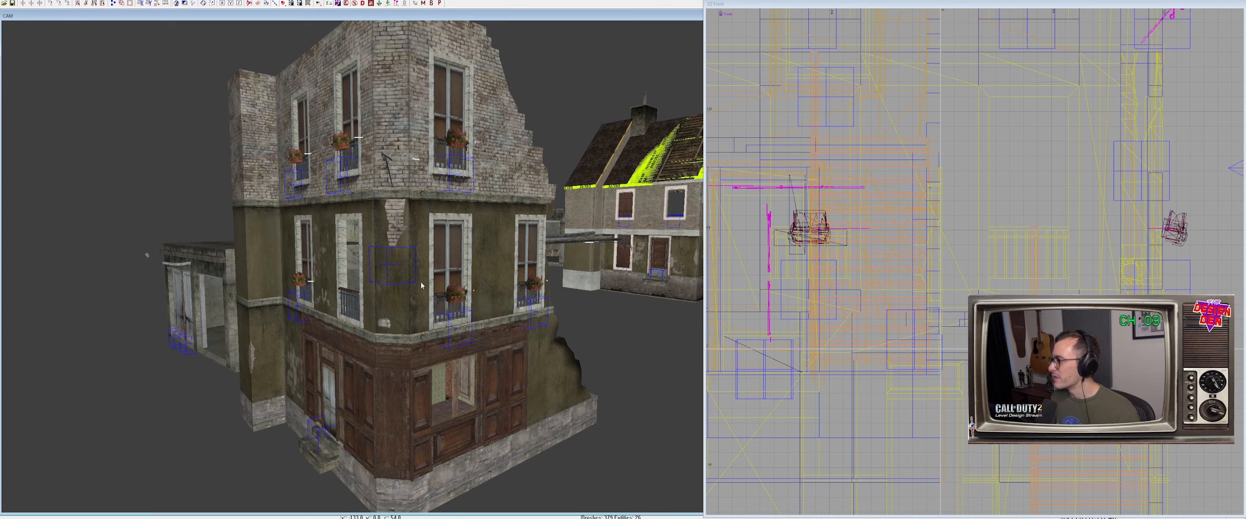
pyautogui.moveTo(421, 283); pyautogui.dragTo(421, 307, button='right')
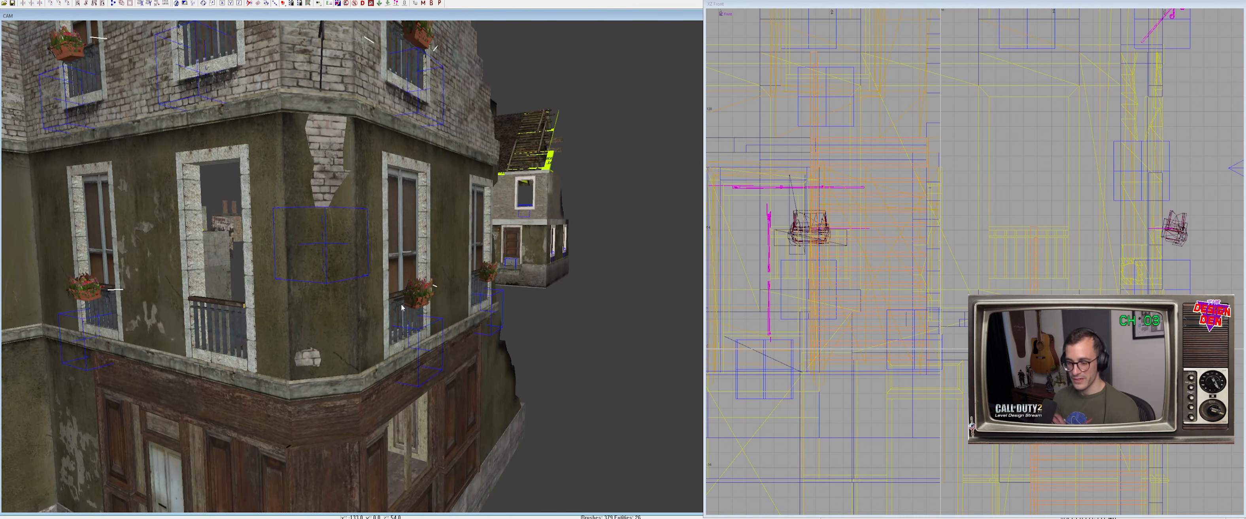
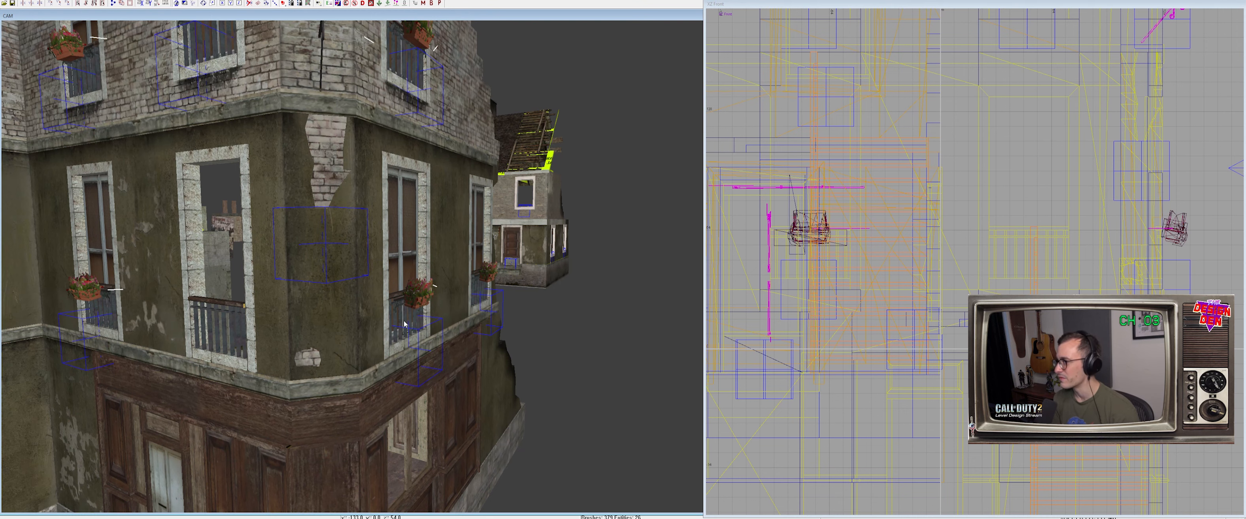
pyautogui.moveTo(306, 400); pyautogui.dragTo(339, 401, button='right')
pyautogui.moveTo(347, 426); pyautogui.dragTo(376, 372, button='right')
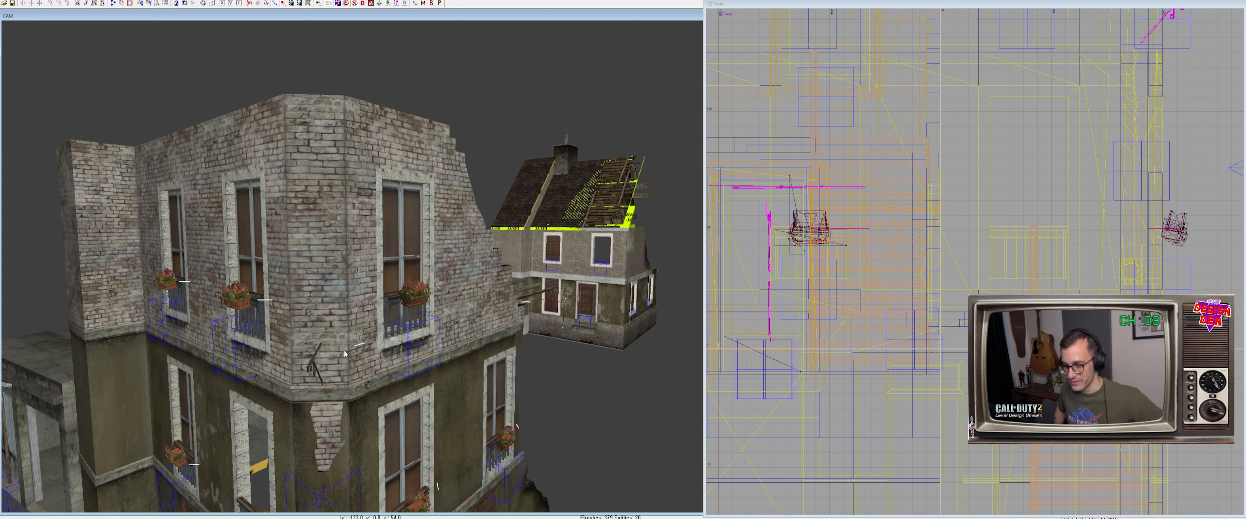
pyautogui.moveTo(378, 357); pyautogui.dragTo(371, 359, button='right')
# Pull the street-facing side of the handrail in the open upper-floor window slightly inward
pyautogui.keyDown('shift'); pyautogui.click(420, 234); pyautogui.keyUp('shift')
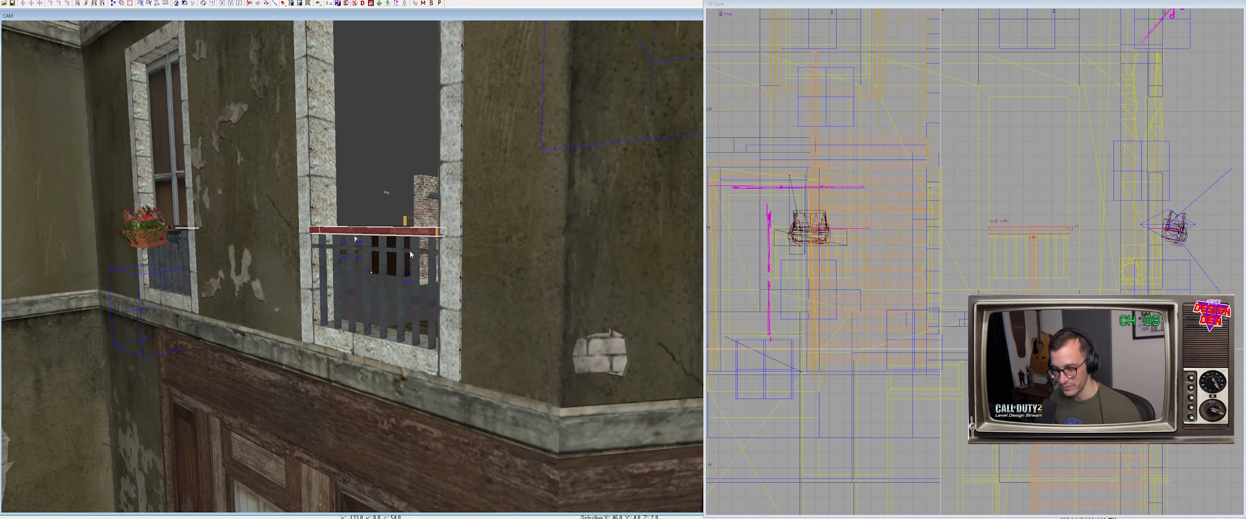
pyautogui.scroll(1, 410, 254)
pyautogui.press('Escape')
pyautogui.keyDown('shift'); pyautogui.click(429, 243); pyautogui.keyUp('shift')
pyautogui.hotkey('ctrl', 'Tab')
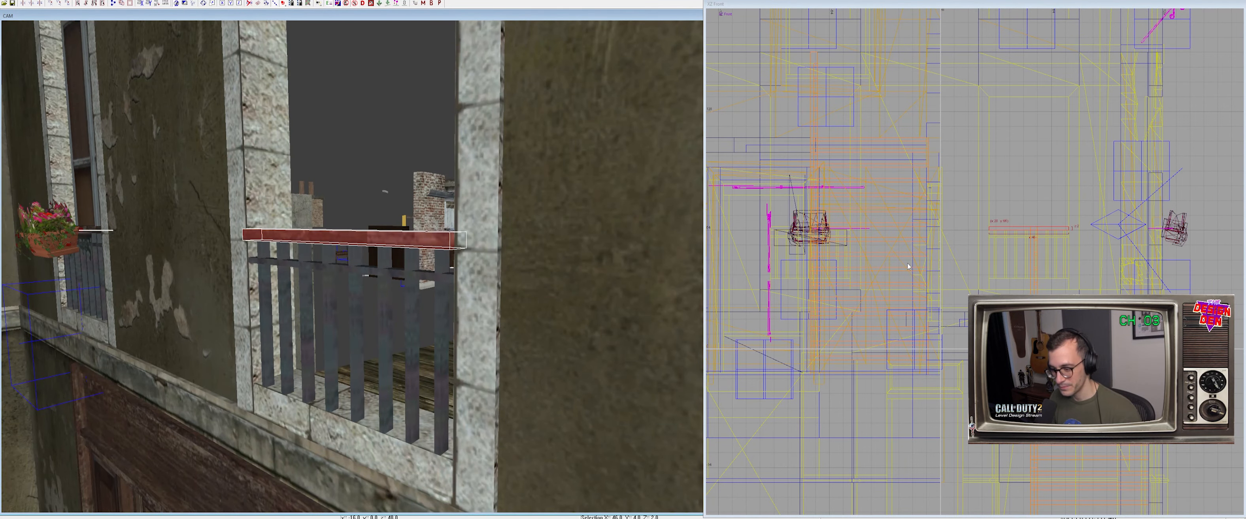
pyautogui.scroll(5, 907, 263)
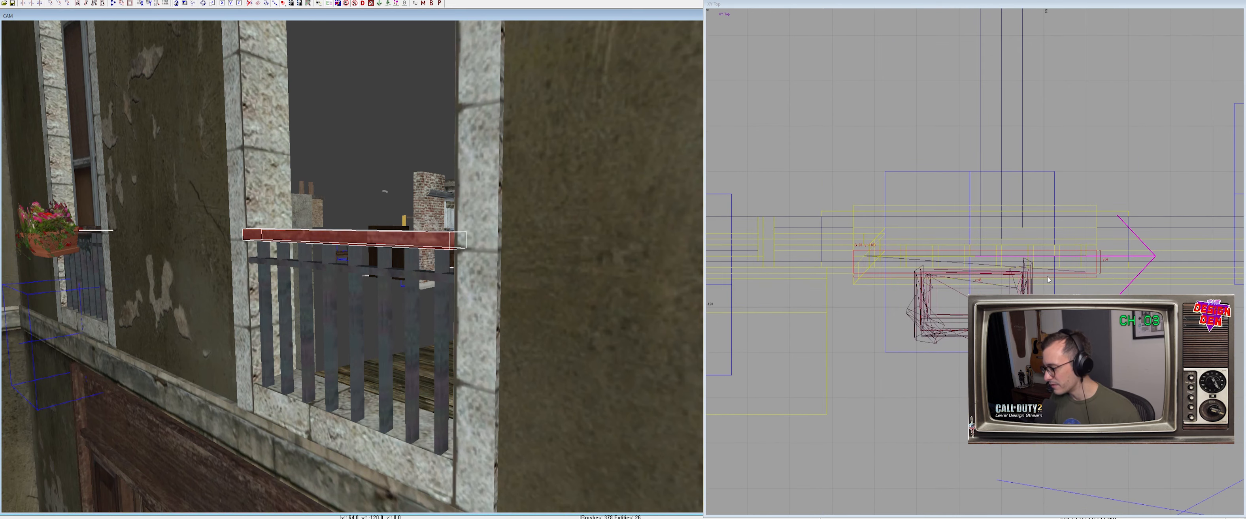
pyautogui.scroll(2, 1048, 279)
pyautogui.moveTo(418, 354); pyautogui.dragTo(442, 345, button='right')
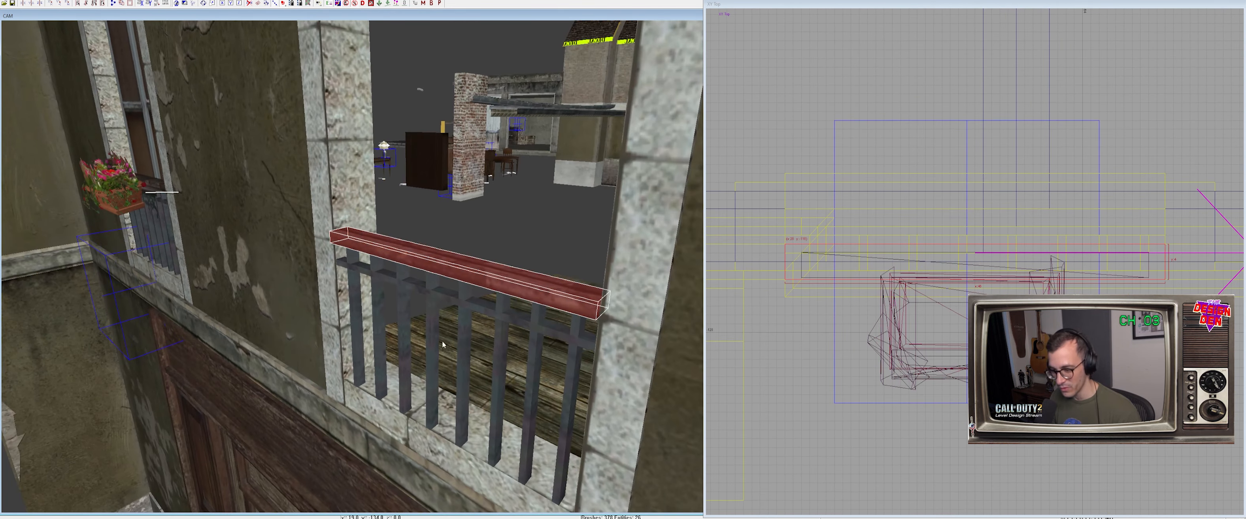
pyautogui.moveTo(808, 356); pyautogui.dragTo(761, 361, button='right')
pyautogui.moveTo(808, 355); pyautogui.dragTo(808, 347)
pyautogui.press('Escape')
# Delete the two leftover pieces on the ground-floor end wall just beneath the ledge
pyautogui.moveTo(462, 335); pyautogui.dragTo(409, 294, button='right')
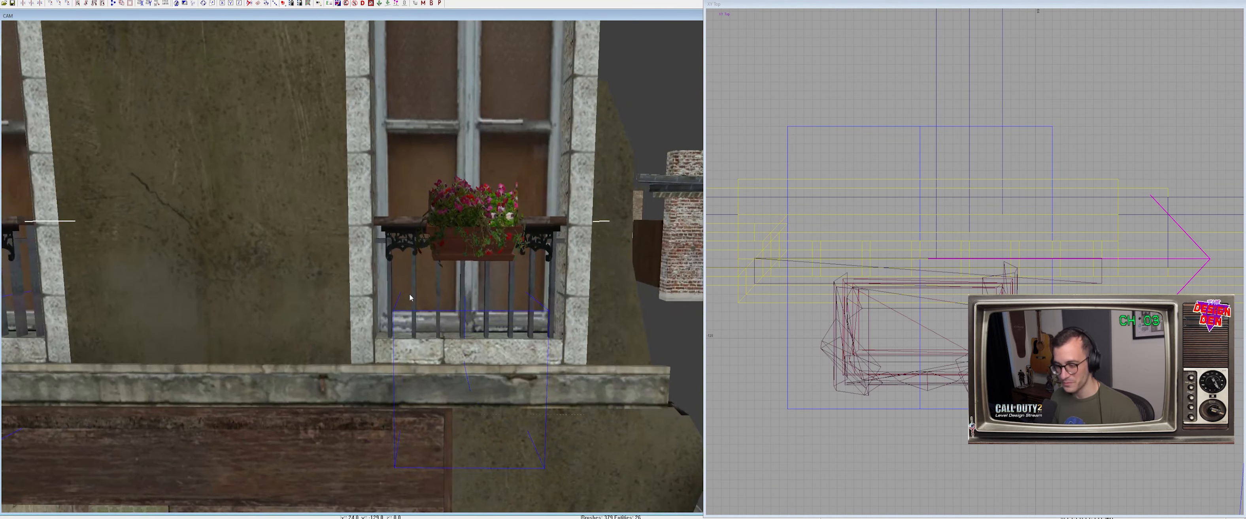
pyautogui.moveTo(303, 280); pyautogui.dragTo(324, 286, button='right')
pyautogui.keyDown('shift'); pyautogui.click(377, 318); pyautogui.keyUp('shift')
pyautogui.moveTo(377, 318); pyautogui.dragTo(479, 310, button='right')
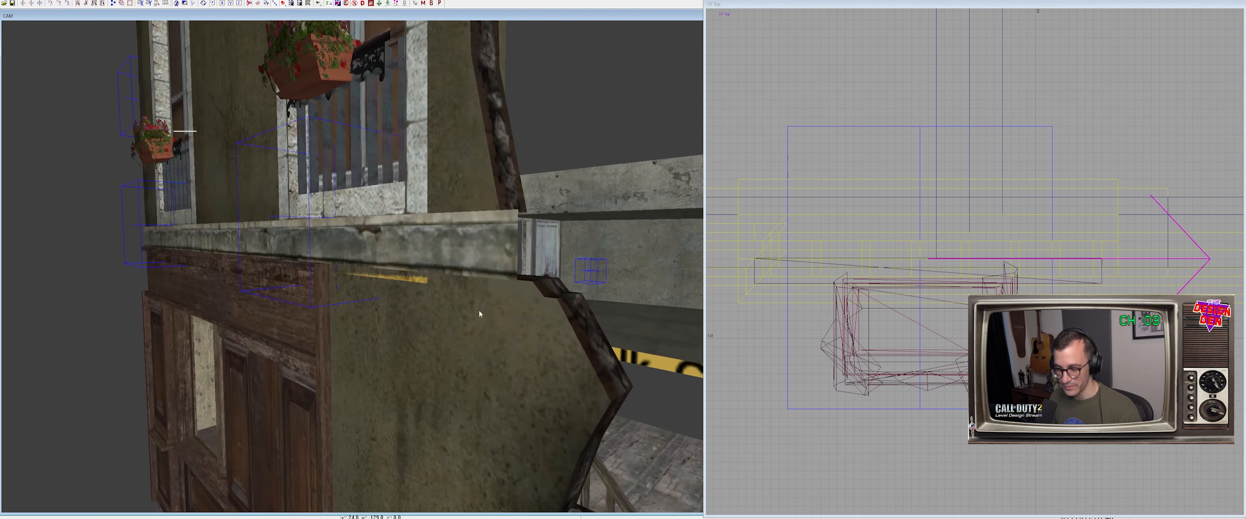
pyautogui.keyDown('shift'); pyautogui.click(452, 279); pyautogui.keyUp('shift')
pyautogui.press('BackSpace')
pyautogui.keyDown('shift'); pyautogui.click(417, 277); pyautogui.keyUp('shift')
pyautogui.press('BackSpace')
# Isolate the upper and lower pieces along the broken end wall and check the lower piece's overlapping patches
pyautogui.moveTo(416, 286)
pyautogui.keyDown('ctrl'); pyautogui.mouseDown(button='right')
pyautogui.moveTo(449, 273)
pyautogui.moveTo(449, 241)
pyautogui.moveTo(460, 310)
pyautogui.moveTo(463, 281)
pyautogui.moveTo(409, 339)
pyautogui.moveTo(433, 275)
pyautogui.mouseUp(button='right'); pyautogui.keyUp('ctrl')
pyautogui.keyDown('shift'); pyautogui.click(407, 300); pyautogui.keyUp('shift')
pyautogui.keyDown('shift'); pyautogui.click(433, 274); pyautogui.keyUp('shift')
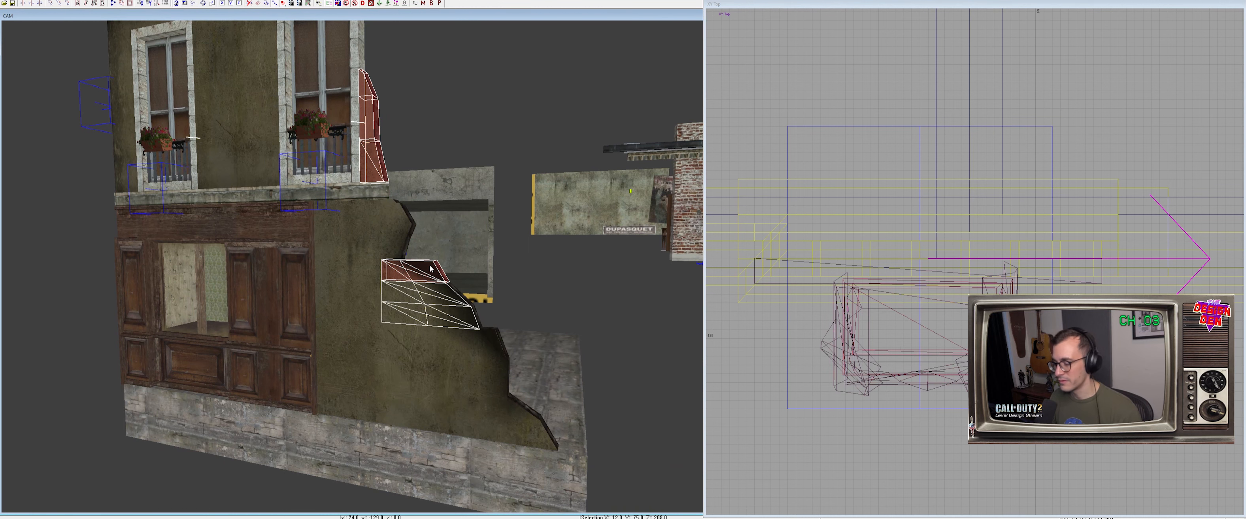
pyautogui.hotkey('alt', 'h')
pyautogui.press('Escape')
pyautogui.moveTo(430, 270); pyautogui.dragTo(433, 325, button='right')
pyautogui.keyDown('shift'); pyautogui.click(433, 325); pyautogui.keyUp('shift')
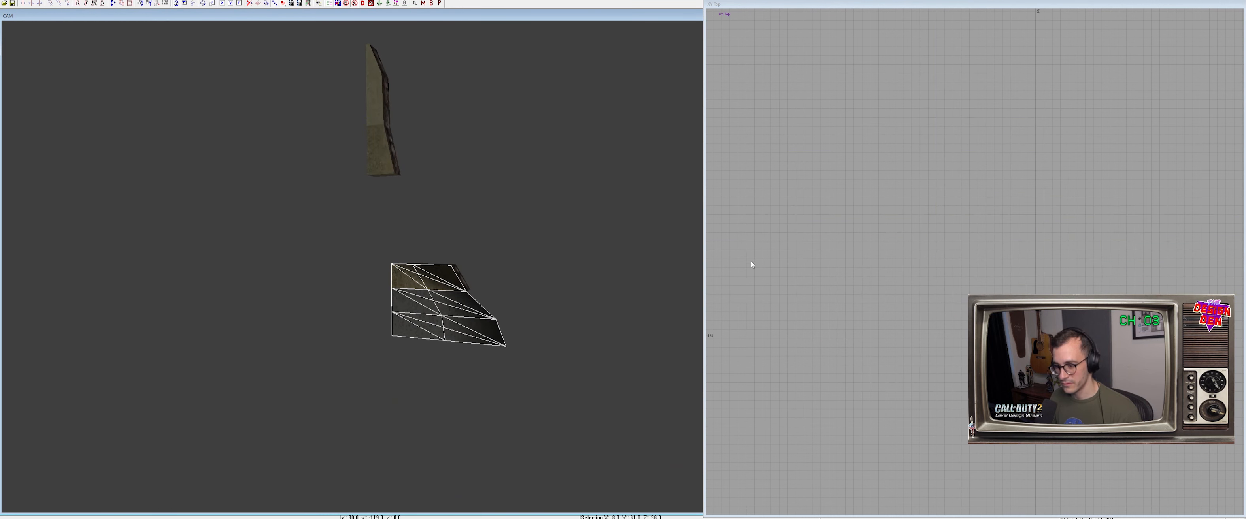
pyautogui.press('Escape')
pyautogui.keyDown('shift'); pyautogui.click(456, 320); pyautogui.keyUp('shift')
pyautogui.keyDown('shift'); pyautogui.click(462, 320); pyautogui.keyUp('shift')
pyautogui.keyDown('shift'); pyautogui.click(471, 321); pyautogui.keyUp('shift')
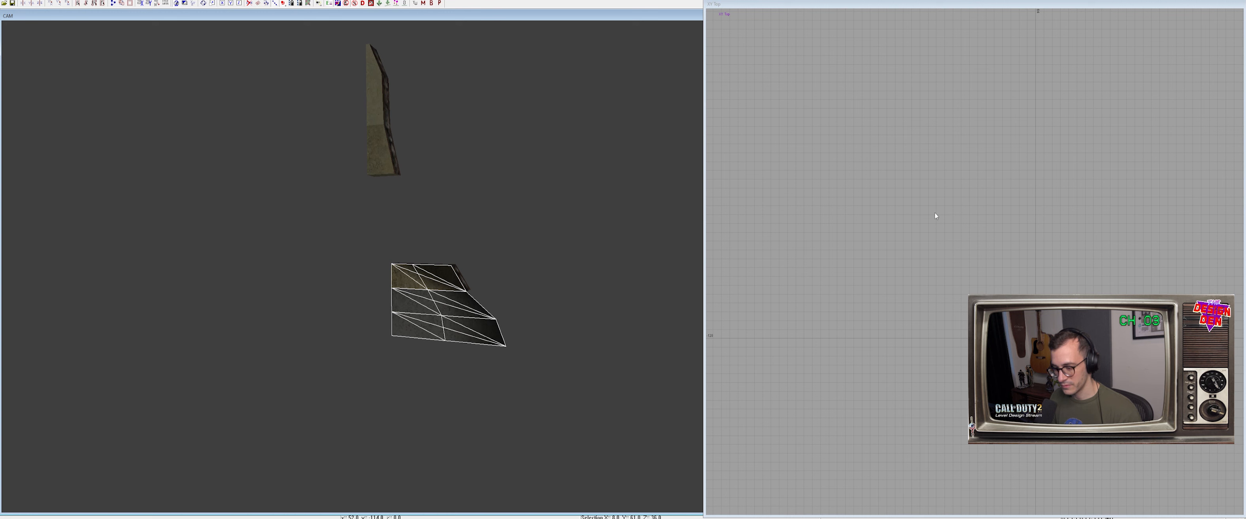
# Add a middle column of vertices to the lower broken-edge patch that has only its outer columns
pyautogui.hotkey('ctrl', 'Tab')
pyautogui.hotkey('ctrl', 'Tab')
pyautogui.press('Escape')
pyautogui.moveTo(453, 252); pyautogui.dragTo(426, 261, button='right')
pyautogui.keyDown('shift'); pyautogui.click(414, 344); pyautogui.keyUp('shift')
pyautogui.press('v')
pyautogui.press('Escape')
pyautogui.keyDown('shift'); pyautogui.click(357, 358); pyautogui.keyUp('shift')
pyautogui.keyDown('shift'); pyautogui.click(350, 359); pyautogui.keyUp('shift')
pyautogui.keyDown('shift'); pyautogui.click(350, 359); pyautogui.keyUp('shift')
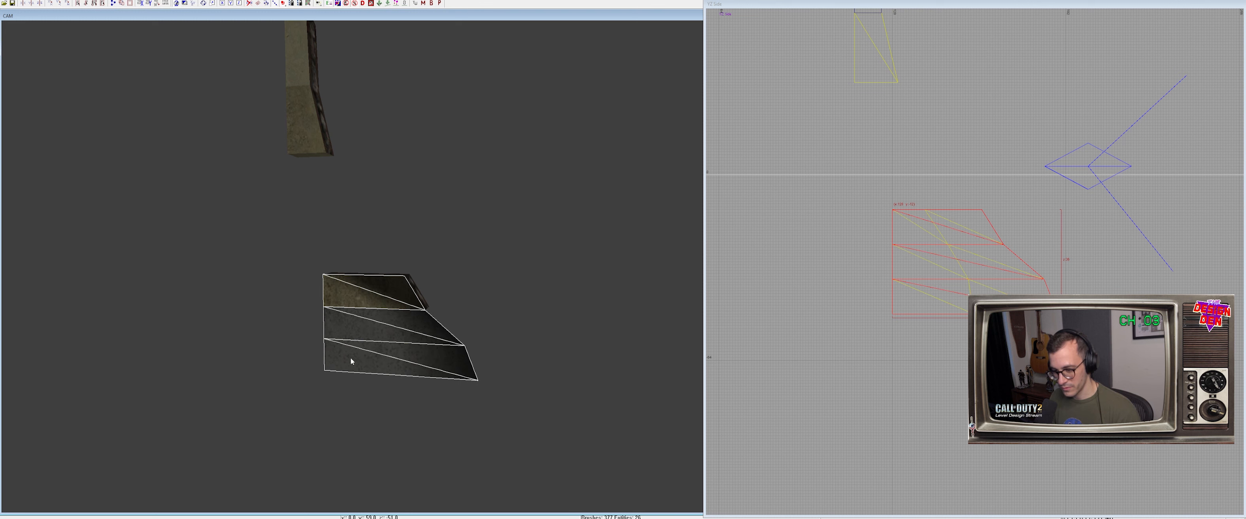
pyautogui.press('ctrl+shift+KP_Add')
# Isolate the lower edge's two overlapping patches and move the mismatched upper vertices so both meshes line up
pyautogui.hotkey('shift', 'h')
pyautogui.keyDown('shift'); pyautogui.click(428, 361); pyautogui.keyUp('shift')
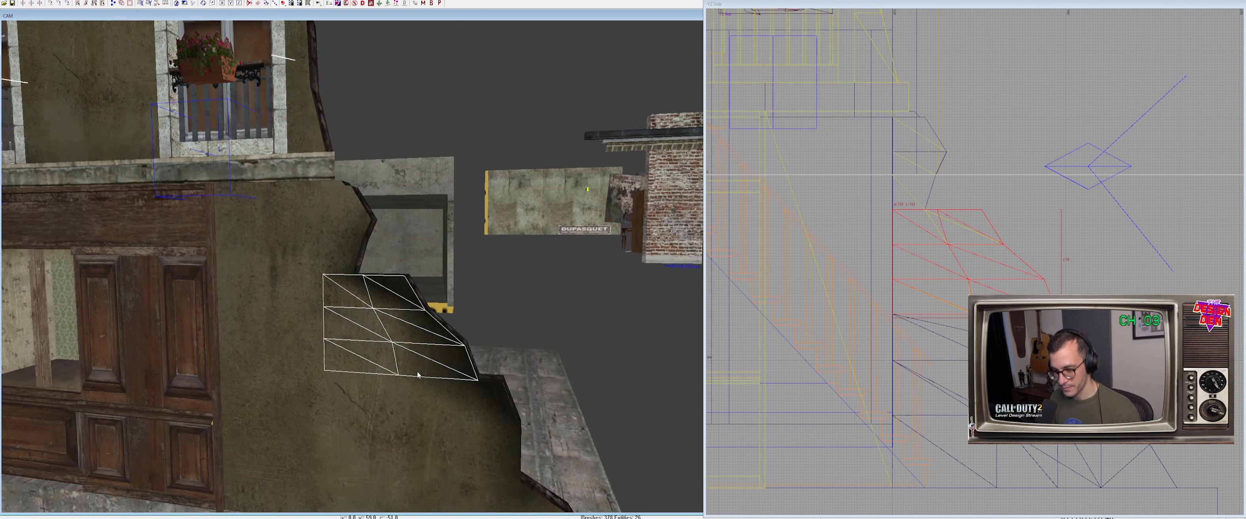
pyautogui.hotkey('ctrl', 'h')
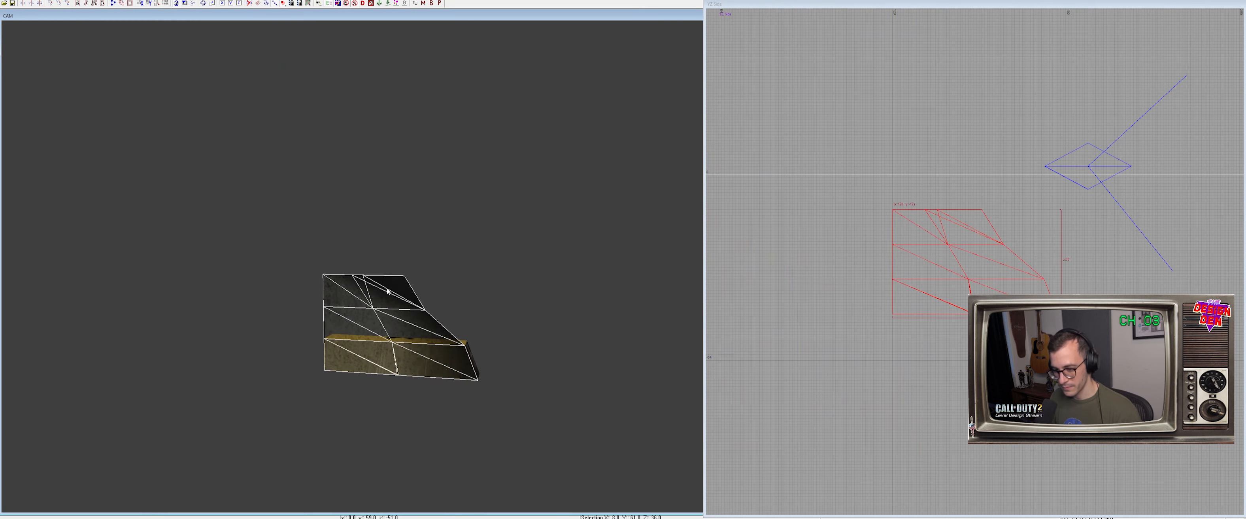
pyautogui.scroll(6, 977, 277)
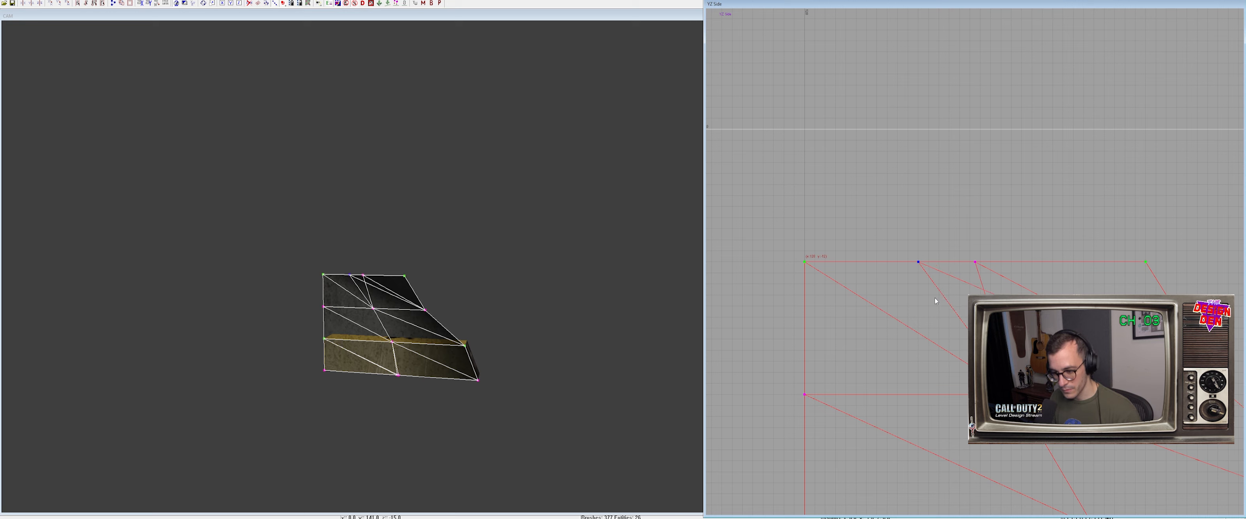
pyautogui.moveTo(1004, 293); pyautogui.dragTo(956, 290)
pyautogui.press('v')
pyautogui.hotkey('shift', 'h')
# Isolate the upper and lower pieces of the broken end wall and select the lower edge's overlapping patch
pyautogui.moveTo(535, 328); pyautogui.dragTo(452, 267, button='right')
pyautogui.keyDown('shift'); pyautogui.moveTo(452, 267); pyautogui.dragTo(448, 161); pyautogui.keyUp('shift')
pyautogui.keyDown('ctrl'); pyautogui.moveTo(447, 161); pyautogui.dragTo(460, 363, button='right'); pyautogui.keyUp('ctrl')
pyautogui.keyDown('shift'); pyautogui.click(451, 162); pyautogui.keyUp('shift')
pyautogui.hotkey('alt', 'h')
pyautogui.press('Escape')
pyautogui.keyDown('shift'); pyautogui.click(443, 372); pyautogui.keyUp('shift')
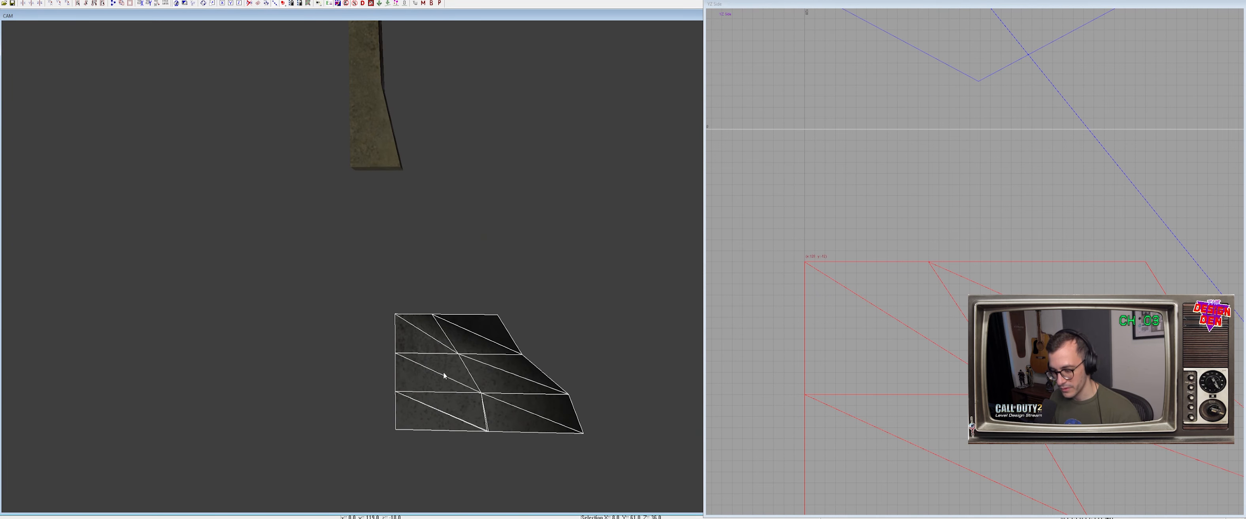
# Move the mismatched middle vertices along the lower patches' base together so both meshes line up
pyautogui.press('Escape')
pyautogui.keyDown('shift'); pyautogui.click(467, 400); pyautogui.keyUp('shift')
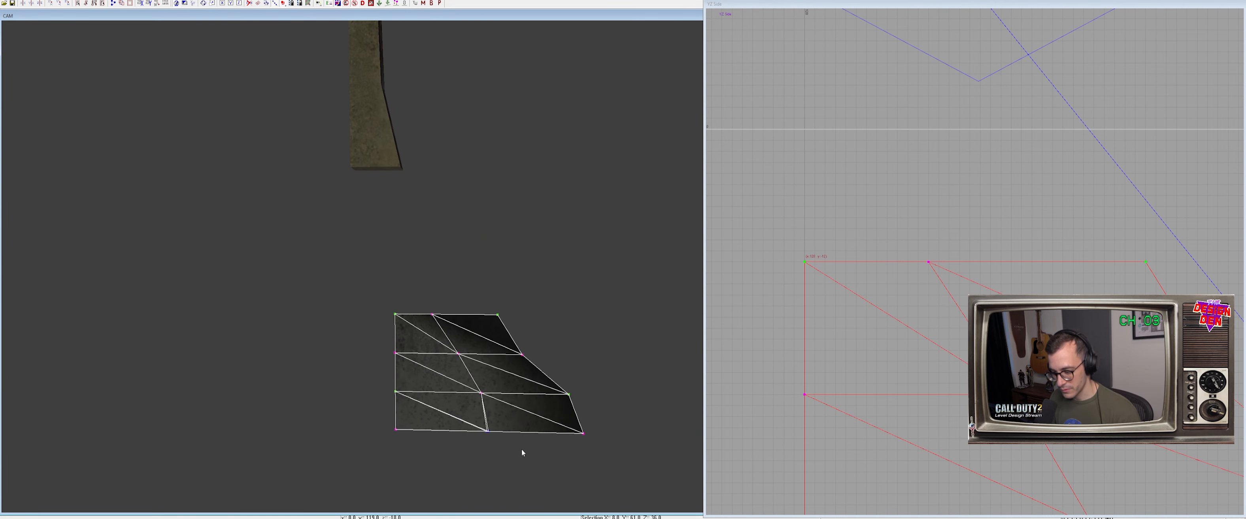
pyautogui.moveTo(484, 439); pyautogui.dragTo(490, 439)
pyautogui.press('space')
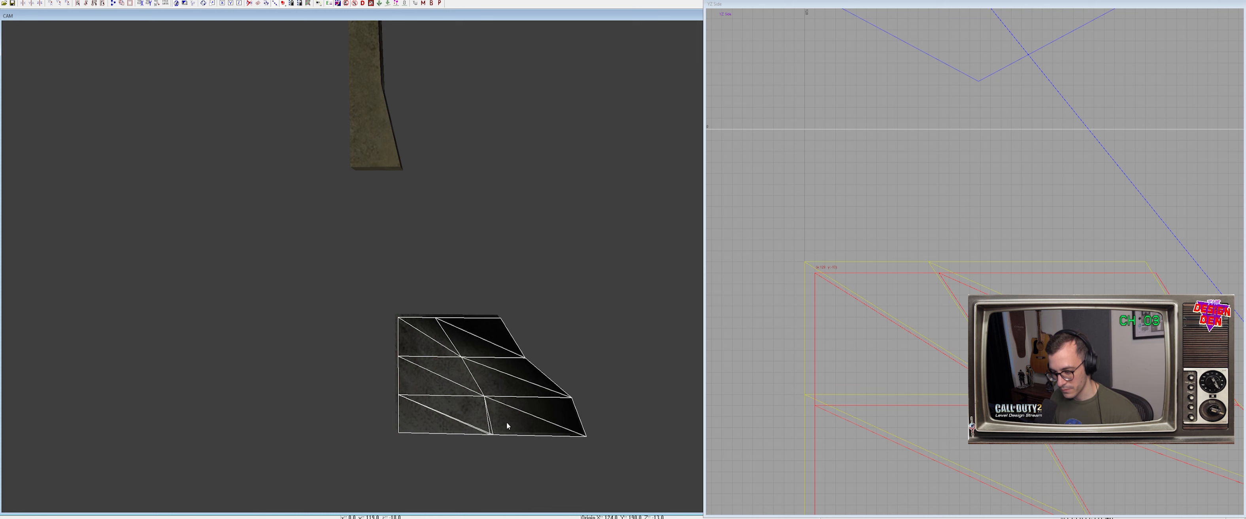
pyautogui.press('BackSpace')
pyautogui.keyDown('shift'); pyautogui.click(521, 409); pyautogui.keyUp('shift')
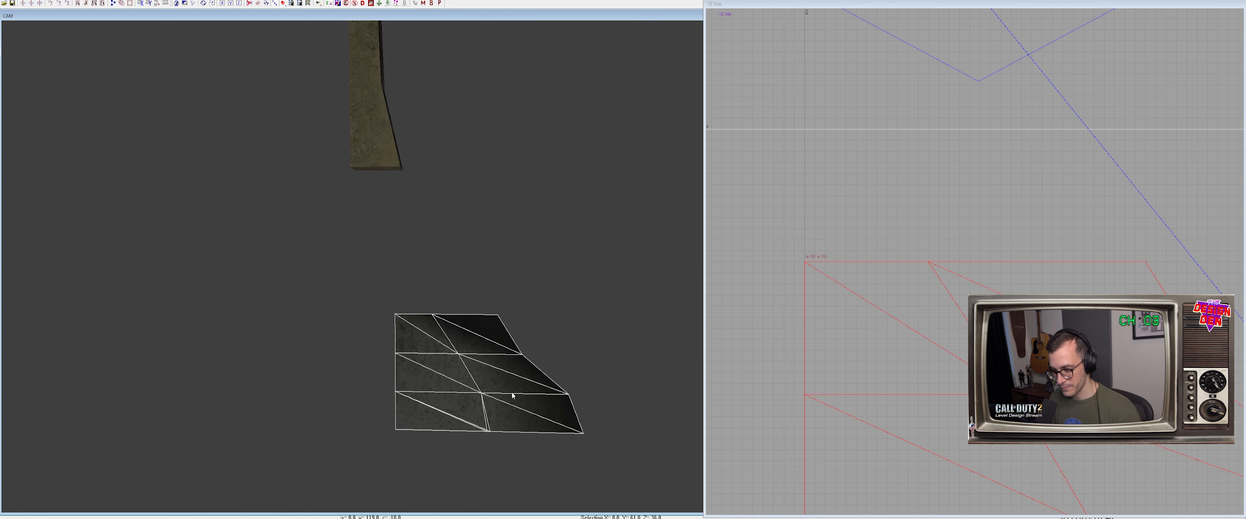
pyautogui.scroll(-5, 872, 325)
pyautogui.moveTo(876, 320); pyautogui.dragTo(809, 191, button='right')
pyautogui.scroll(3, 893, 285)
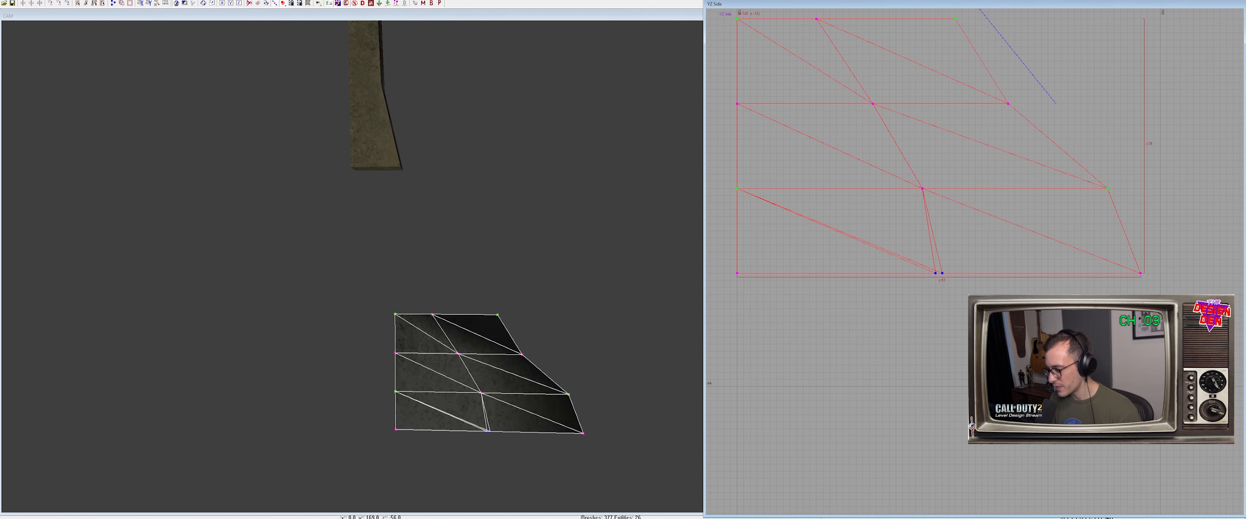
pyautogui.moveTo(943, 292); pyautogui.dragTo(933, 291)
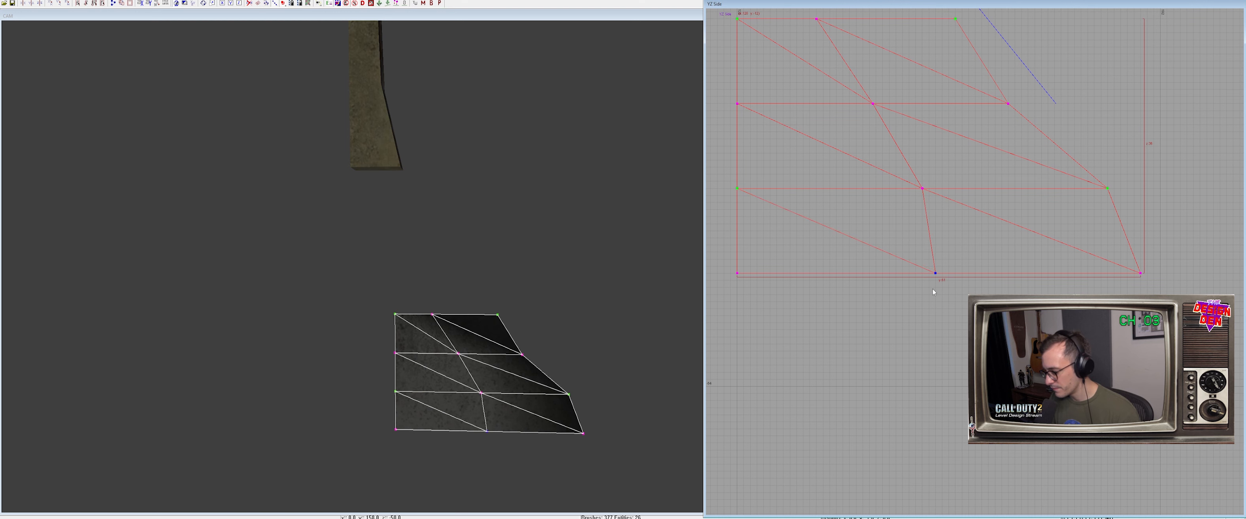
# Unhide everything, then isolate the lower broken-edge patches with the wall beneath them and select the overlay patch
pyautogui.moveTo(550, 390); pyautogui.dragTo(458, 396, button='right')
pyautogui.hotkey('shift', 'h')
pyautogui.scroll(1, 482, 339)
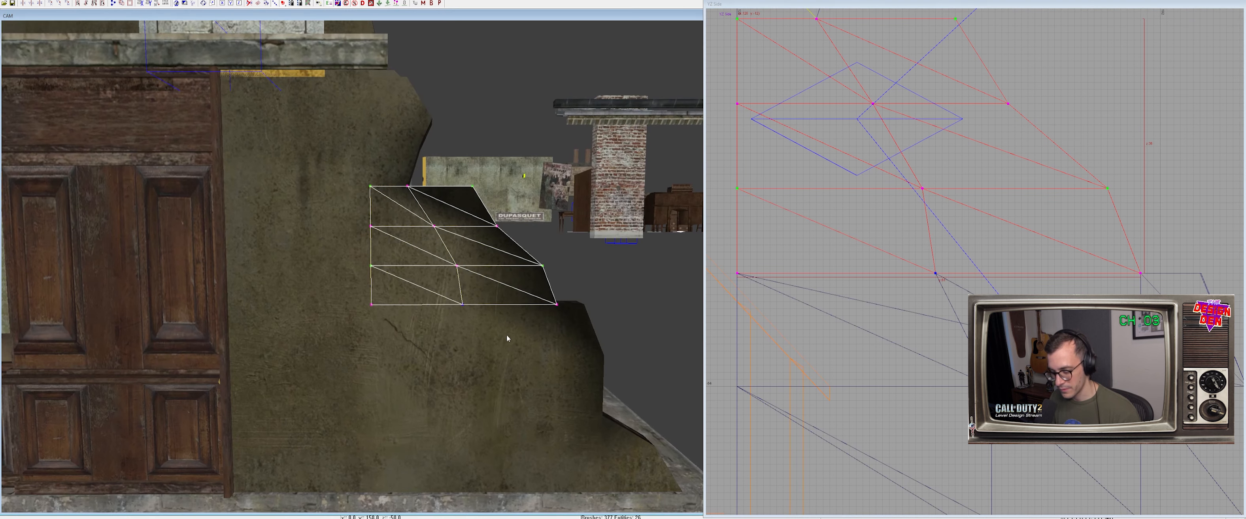
pyautogui.keyDown('shift'); pyautogui.moveTo(561, 340); pyautogui.dragTo(470, 333); pyautogui.keyUp('shift')
pyautogui.hotkey('alt', 'h')
pyautogui.scroll(2, 460, 314)
pyautogui.press('Escape')
pyautogui.keyDown('shift'); pyautogui.click(445, 270); pyautogui.keyUp('shift')
pyautogui.press('Escape')
pyautogui.keyDown('shift'); pyautogui.click(460, 228); pyautogui.keyUp('shift')
pyautogui.moveTo(460, 226); pyautogui.dragTo(514, 178, button='right')
# Duplicate the lower broken-edge patch, move the copy back in line with the original, and unhide everything
pyautogui.press('Escape')
pyautogui.keyDown('shift'); pyautogui.click(512, 228); pyautogui.keyUp('shift')
pyautogui.moveTo(512, 228); pyautogui.dragTo(515, 215)
pyautogui.hotkey('ctrl', 'z')
pyautogui.press('space')
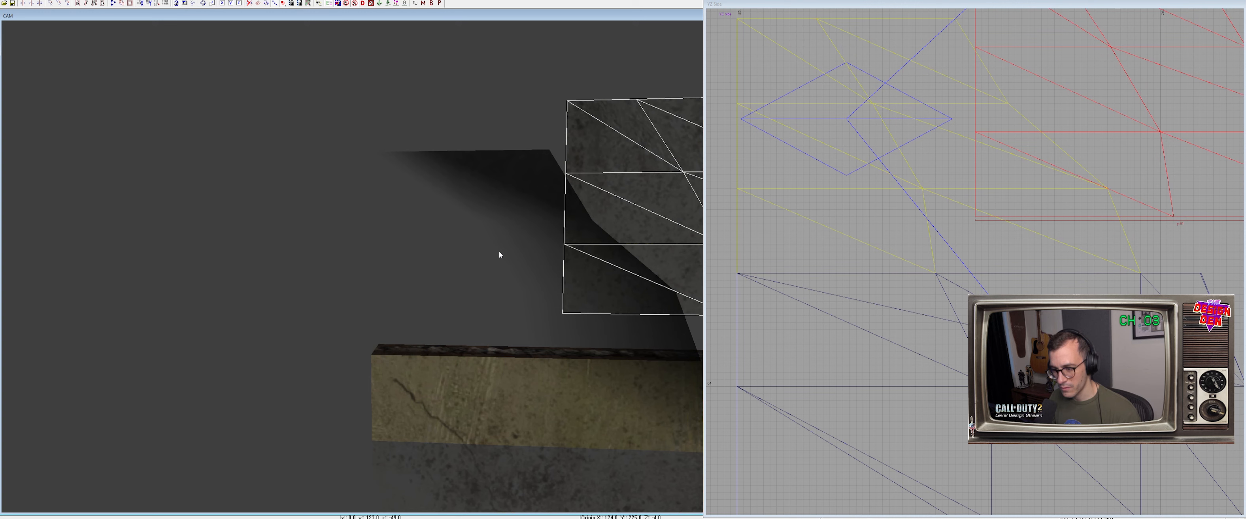
pyautogui.moveTo(499, 252); pyautogui.dragTo(498, 253, button='right')
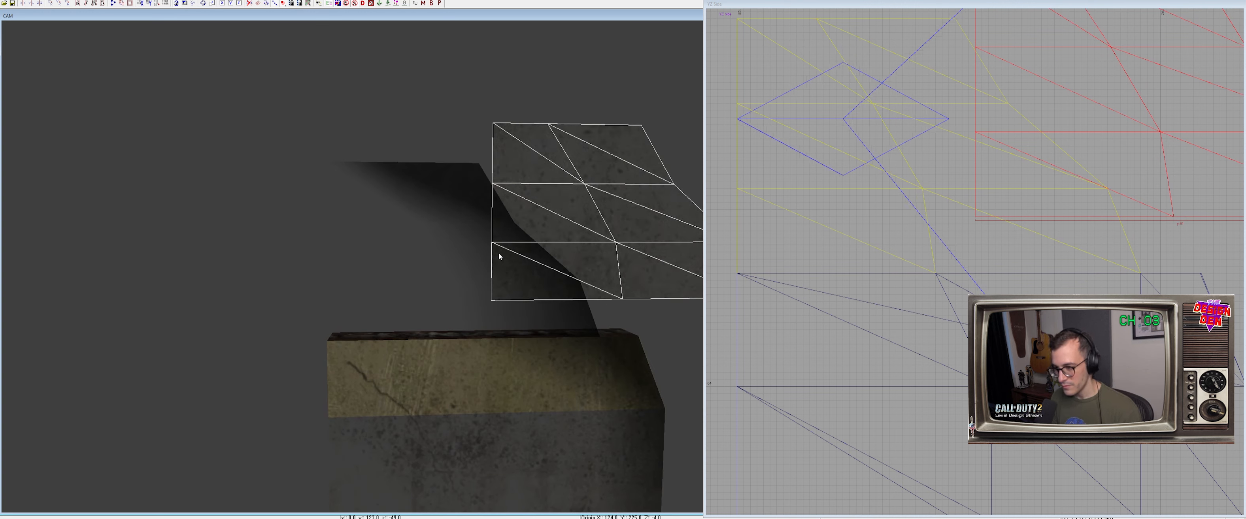
pyautogui.moveTo(1146, 28)
pyautogui.mouseDown()
pyautogui.moveTo(975, 272)
pyautogui.moveTo(935, 113)
pyautogui.moveTo(907, 85)
pyautogui.mouseUp()
pyautogui.moveTo(625, 175); pyautogui.dragTo(625, 185, button='right')
pyautogui.hotkey('shift', 'h')
# Isolate the lower broken-edge piece together with the edge pieces beside the ledge and the window above
pyautogui.keyDown('ctrl'); pyautogui.moveTo(465, 238); pyautogui.dragTo(442, 235, button='right'); pyautogui.keyUp('ctrl')
pyautogui.keyDown('shift'); pyautogui.click(445, 245); pyautogui.keyUp('shift')
pyautogui.keyDown('shift'); pyautogui.click(444, 159); pyautogui.keyUp('shift')
pyautogui.keyDown('ctrl'); pyautogui.moveTo(445, 160); pyautogui.dragTo(444, 150, button='right'); pyautogui.keyUp('ctrl')
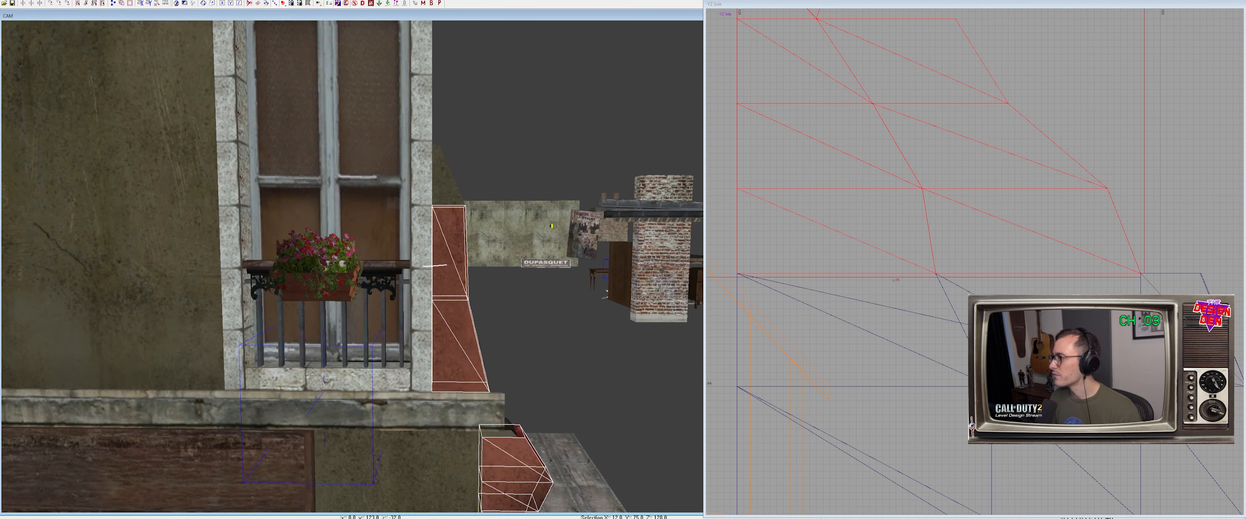
pyautogui.keyDown('shift'); pyautogui.click(442, 179); pyautogui.keyUp('shift')
pyautogui.keyDown('ctrl'); pyautogui.moveTo(443, 179); pyautogui.dragTo(441, 370, button='right'); pyautogui.keyUp('ctrl')
pyautogui.hotkey('alt', 'h')
pyautogui.scroll(-2, 441, 370)
pyautogui.press('Escape')
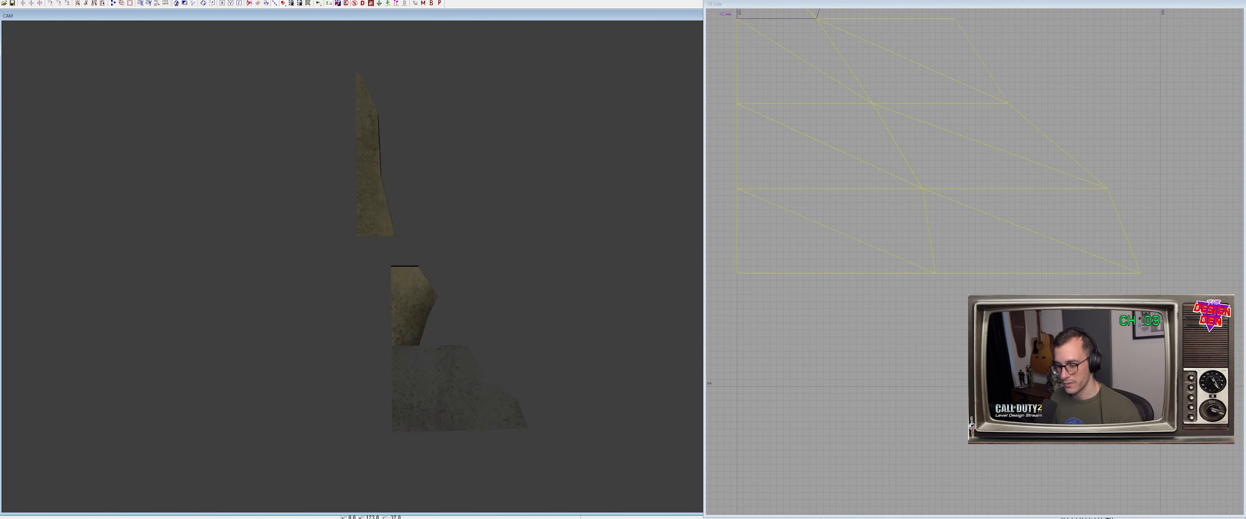
# Move the small dark grime patch from the middle edge piece out beside the wall
pyautogui.keyDown('shift'); pyautogui.click(407, 330); pyautogui.keyUp('shift')
pyautogui.keyDown('shift'); pyautogui.click(407, 328); pyautogui.keyUp('shift')
pyautogui.keyDown('shift'); pyautogui.click(407, 328); pyautogui.keyUp('shift')
pyautogui.keyDown('shift'); pyautogui.click(408, 328); pyautogui.keyUp('shift')
pyautogui.scroll(1, 407, 331)
pyautogui.keyDown('ctrl'); pyautogui.moveTo(406, 331); pyautogui.dragTo(411, 317, button='right'); pyautogui.keyUp('ctrl')
pyautogui.moveTo(411, 317); pyautogui.dragTo(422, 290)
pyautogui.hotkey('ctrl', 'z')
pyautogui.keyDown('ctrl'); pyautogui.moveTo(422, 290); pyautogui.dragTo(413, 271, button='right'); pyautogui.keyUp('ctrl')
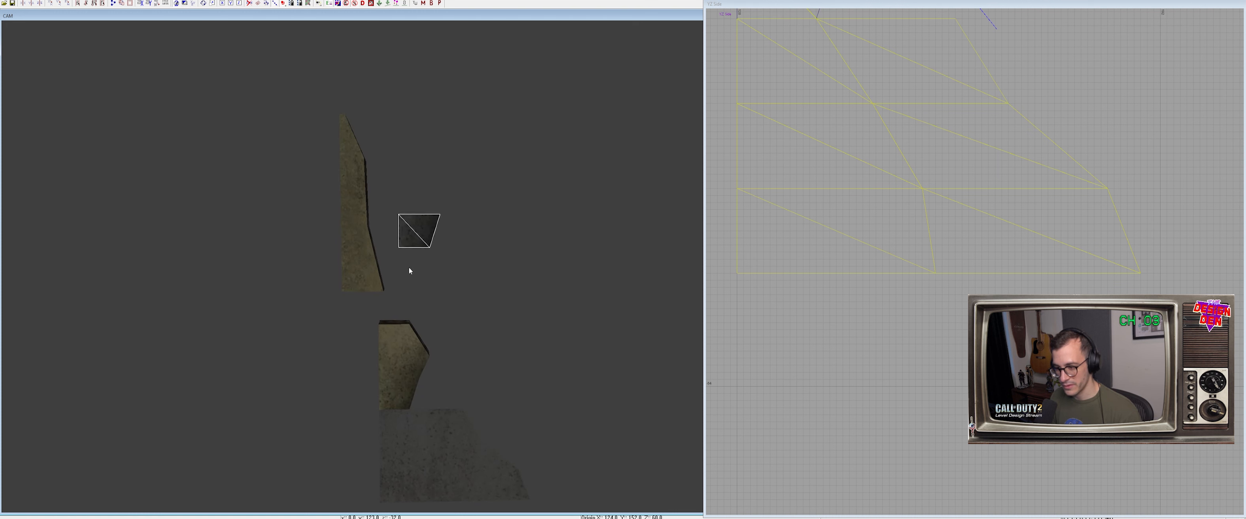
pyautogui.moveTo(417, 231); pyautogui.dragTo(420, 220)
pyautogui.press('Escape')
pyautogui.keyDown('shift'); pyautogui.click(423, 228); pyautogui.keyUp('shift')
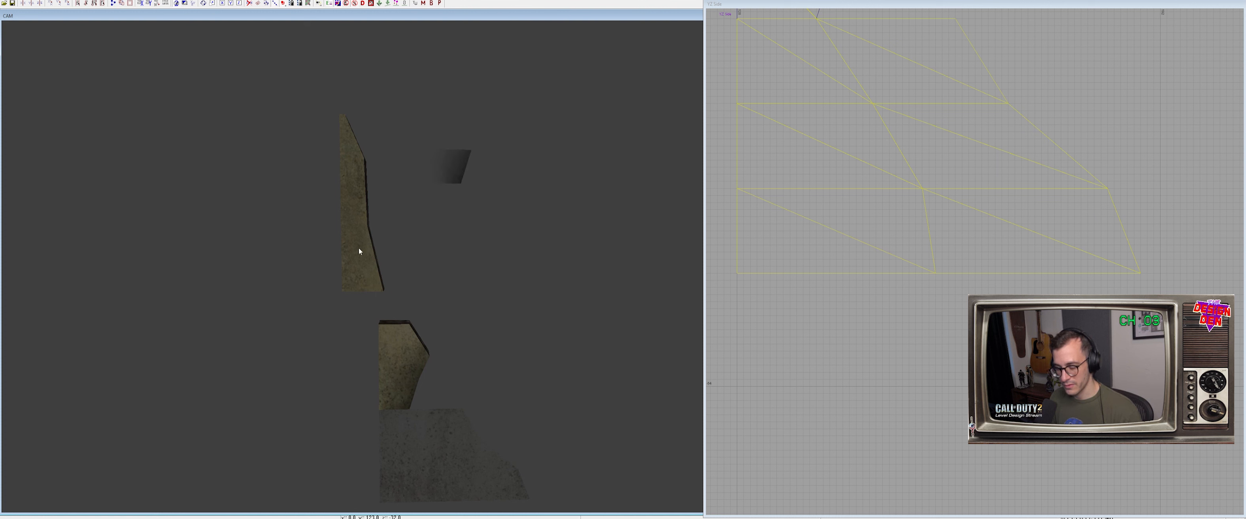
# Select the solid brushes of the upper and middle edge pieces and hide them, leaving only their patches
pyautogui.keyDown('shift'); pyautogui.click(355, 248); pyautogui.keyUp('shift')
pyautogui.keyDown('shift'); pyautogui.click(355, 214); pyautogui.keyUp('shift')
pyautogui.keyDown('shift'); pyautogui.click(349, 149); pyautogui.keyUp('shift')
pyautogui.moveTo(349, 162)
pyautogui.mouseDown(button='right')
pyautogui.moveTo(339, 160)
pyautogui.moveTo(330, 300)
pyautogui.mouseUp(button='right')
pyautogui.press('Escape')
pyautogui.keyDown('shift'); pyautogui.click(344, 291); pyautogui.keyUp('shift')
pyautogui.press('Escape')
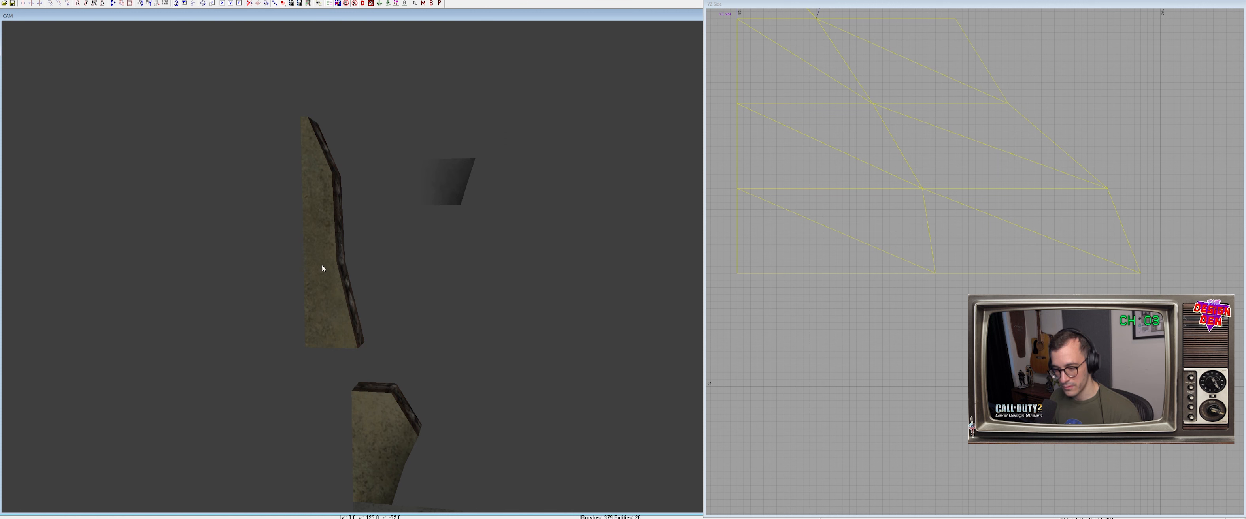
pyautogui.keyDown('shift'); pyautogui.click(318, 254); pyautogui.keyUp('shift')
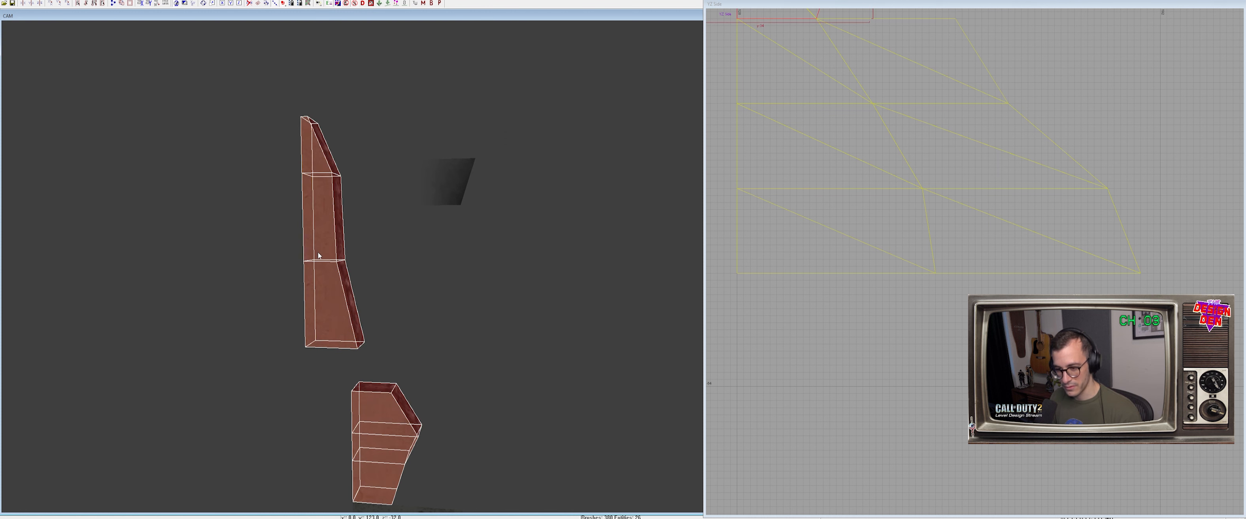
pyautogui.press('h')
# Duplicate the tall three-part edge patch in place and apply the small patch's grime material to the copy
pyautogui.keyDown('shift'); pyautogui.moveTo(320, 307); pyautogui.dragTo(306, 138); pyautogui.keyUp('shift')
pyautogui.scroll(-5, 893, 250)
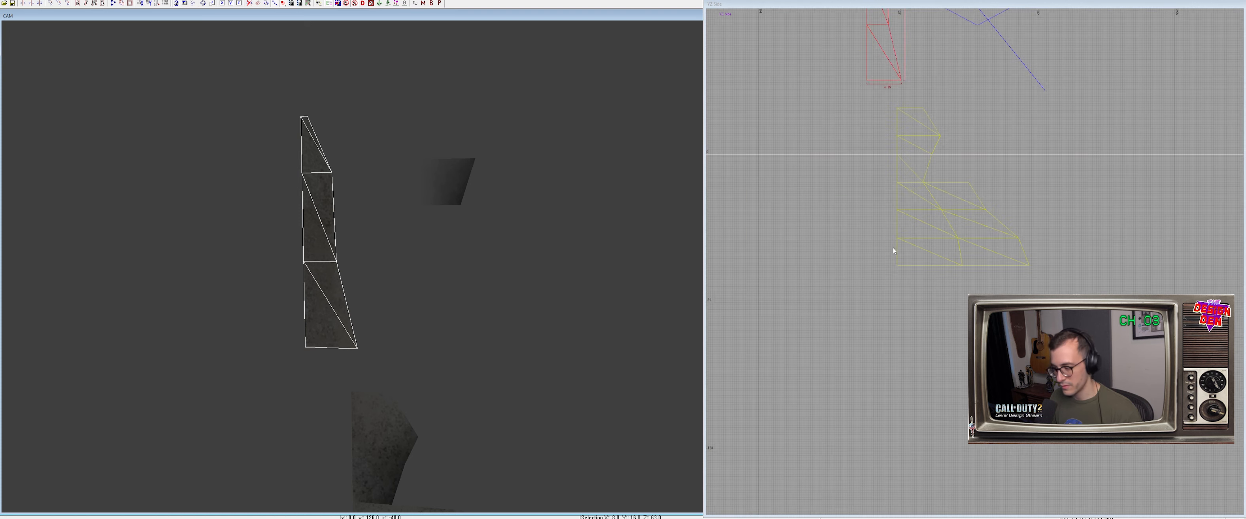
pyautogui.moveTo(904, 218); pyautogui.dragTo(904, 320, button='right')
pyautogui.press('Escape')
pyautogui.keyDown('shift'); pyautogui.click(331, 221); pyautogui.keyUp('shift')
pyautogui.moveTo(866, 203); pyautogui.dragTo(865, 300, button='right')
pyautogui.press('space')
pyautogui.moveTo(881, 186); pyautogui.dragTo(879, 184)
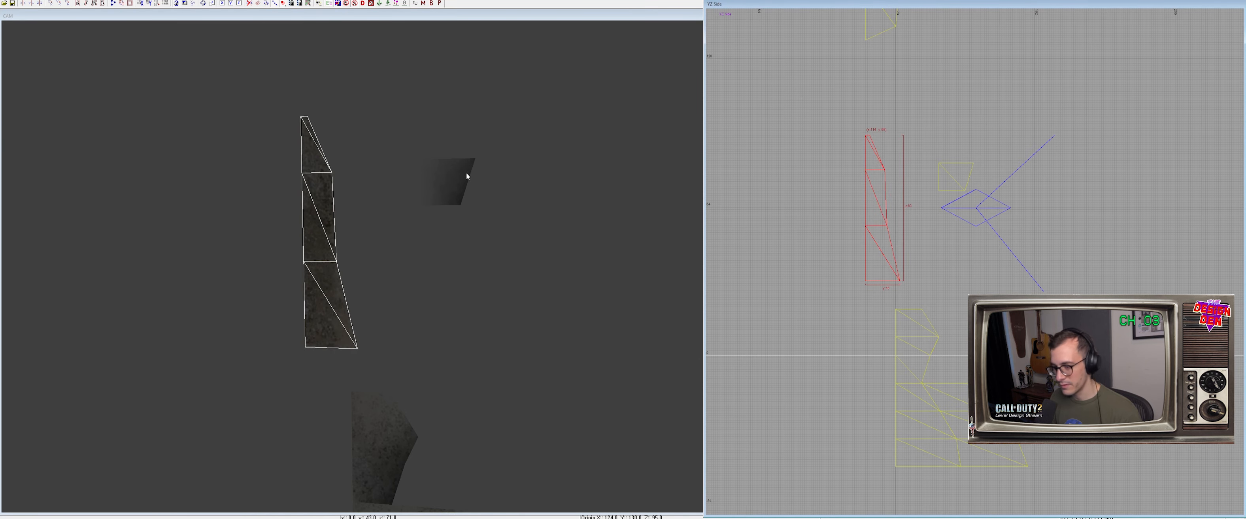
pyautogui.click(463, 183)
pyautogui.moveTo(463, 182); pyautogui.dragTo(467, 244, button='right')
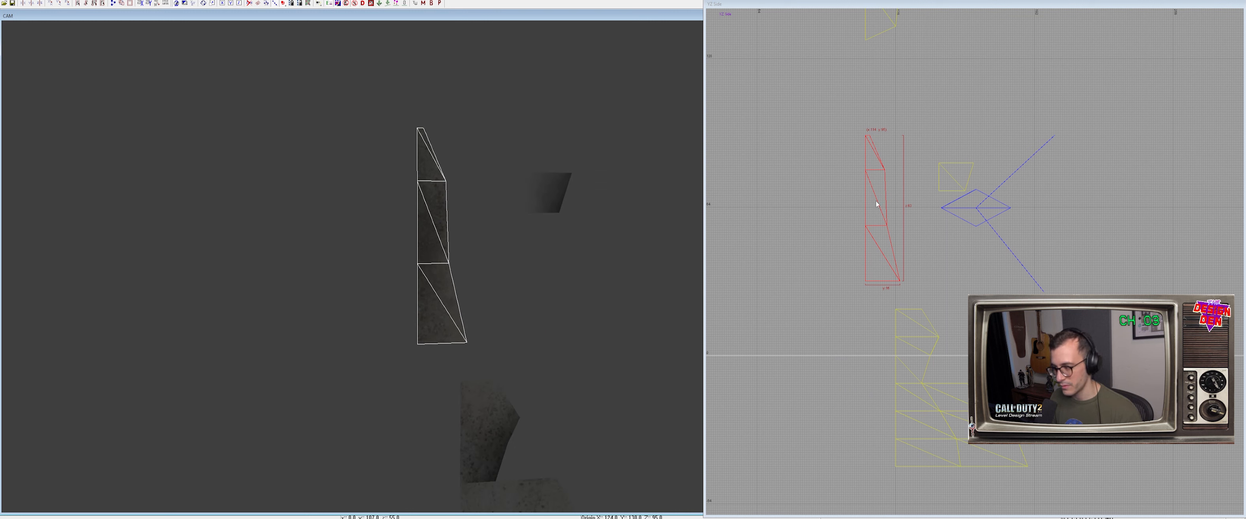
pyautogui.click(884, 239)
# Isolate the tall grime patch and fade its shading toward the inner column of vertices
pyautogui.scroll(-1, 580, 262)
pyautogui.hotkey('alt', 'h')
pyautogui.press('Escape')
pyautogui.keyDown('shift'); pyautogui.click(468, 258); pyautogui.keyUp('shift')
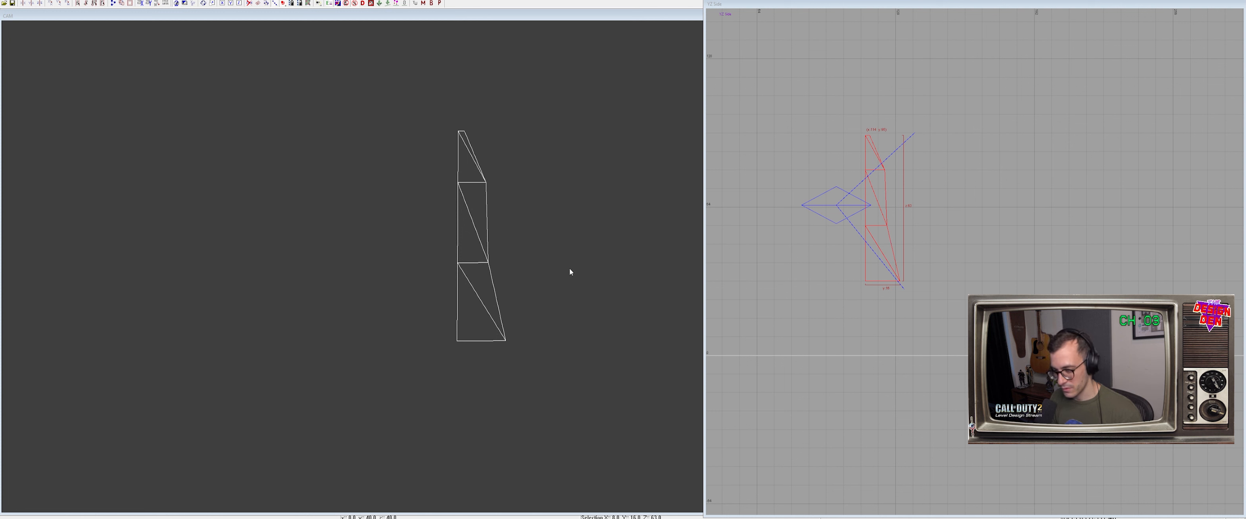
pyautogui.hotkey('ctrl', 'i')
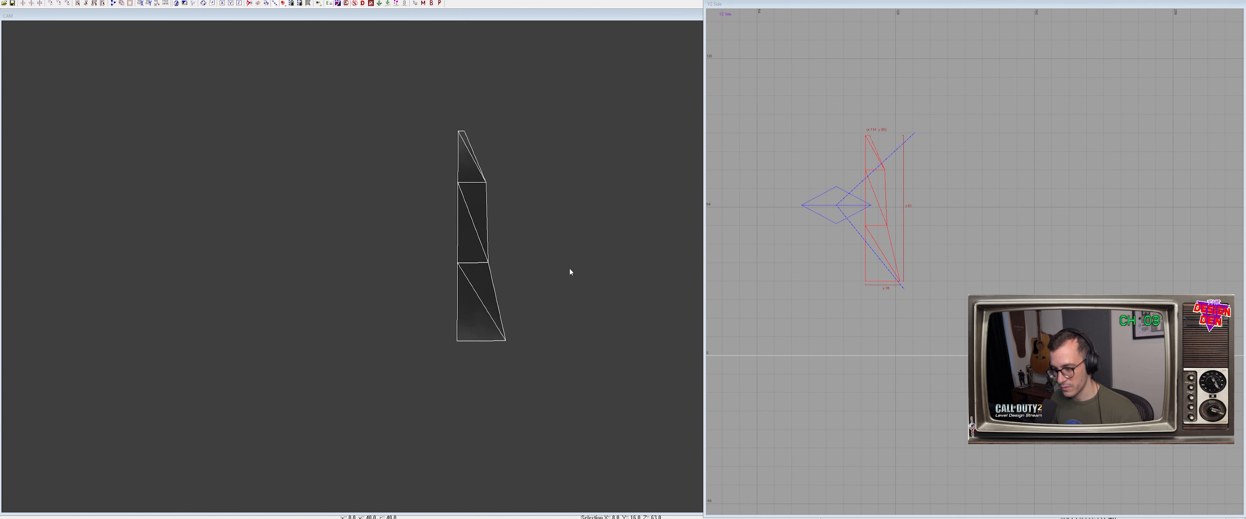
pyautogui.moveTo(374, 67); pyautogui.dragTo(462, 366)
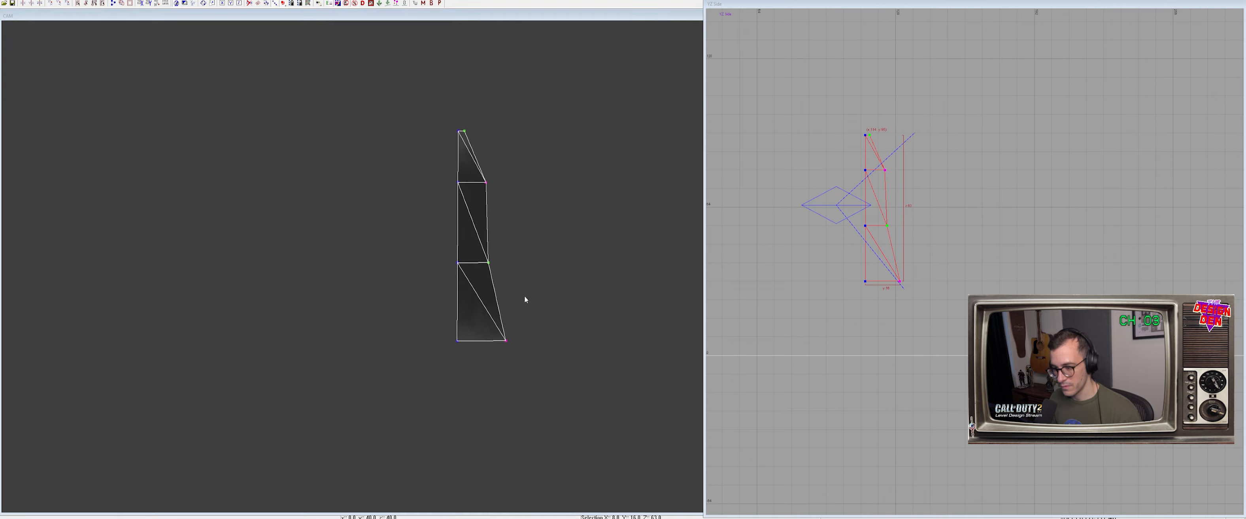
pyautogui.moveTo(366, 196)
pyautogui.mouseDown(button='right')
pyautogui.moveTo(374, 184)
pyautogui.moveTo(370, 205)
pyautogui.mouseUp(button='right')
pyautogui.press('v')
# Unhide everything and delete the small leftover grime patch floating beside the wall
pyautogui.hotkey('shift', 'h')
pyautogui.press('Escape')
pyautogui.keyDown('shift'); pyautogui.click(529, 141); pyautogui.keyUp('shift')
pyautogui.moveTo(529, 142); pyautogui.dragTo(529, 145, button='right')
pyautogui.press('BackSpace')
# Hide the plaster pieces beside the upper window to reach the tall grime patch's outer vertices, then restore the view
pyautogui.keyDown('ctrl'); pyautogui.moveTo(445, 185); pyautogui.dragTo(444, 184, button='right'); pyautogui.keyUp('ctrl')
pyautogui.keyDown('shift'); pyautogui.click(393, 282); pyautogui.keyUp('shift')
pyautogui.keyDown('shift'); pyautogui.click(399, 254); pyautogui.keyUp('shift')
pyautogui.press('Escape')
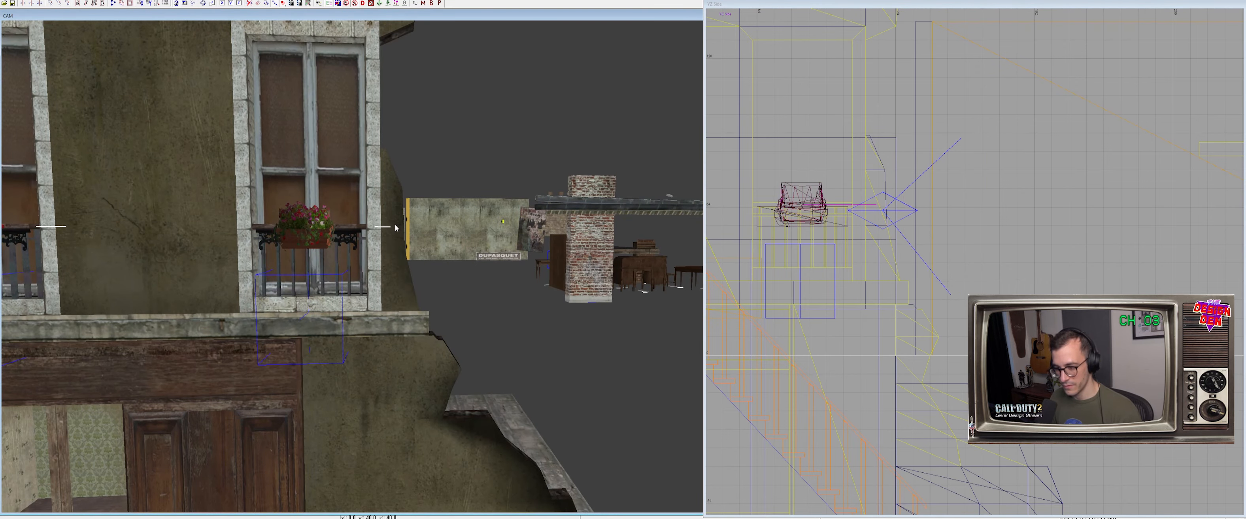
pyautogui.keyDown('shift'); pyautogui.click(396, 225); pyautogui.keyUp('shift')
pyautogui.press('h')
pyautogui.keyDown('shift'); pyautogui.click(408, 249); pyautogui.keyUp('shift')
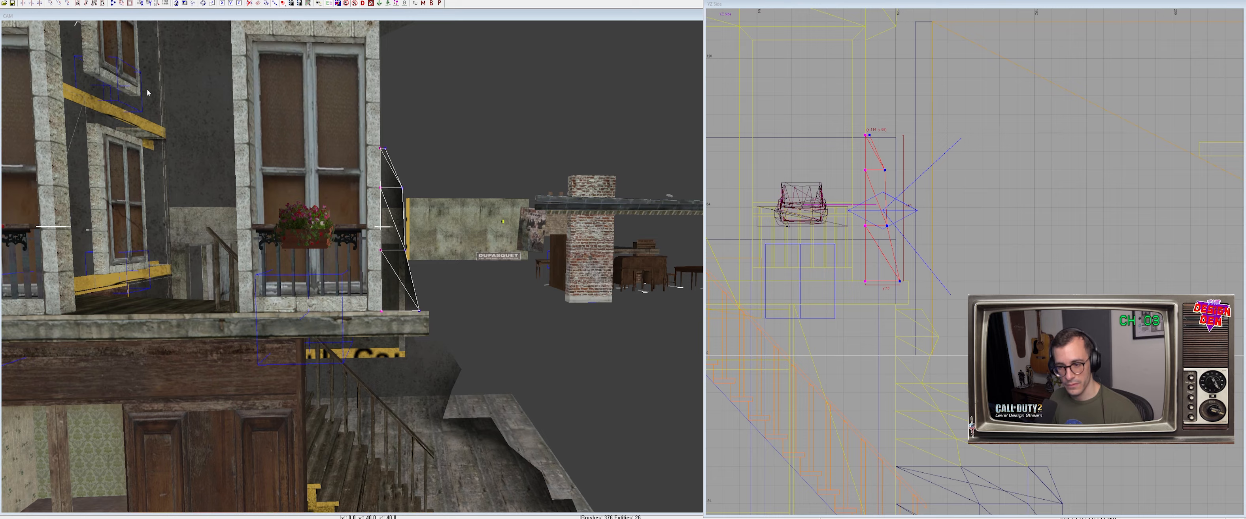
pyautogui.moveTo(357, 149); pyautogui.dragTo(329, 184, button='right')
pyautogui.hotkey('shift', 'h')
pyautogui.press('Escape')
pyautogui.moveTo(356, 150)
pyautogui.mouseDown(button='right')
pyautogui.moveTo(368, 184)
pyautogui.moveTo(367, 145)
pyautogui.moveTo(367, 184)
pyautogui.moveTo(384, 176)
pyautogui.mouseUp(button='right')
# Isolate the edge piece below the roof cornice with the cornice and tall grime patch, and select its plaster patch
pyautogui.keyDown('ctrl'); pyautogui.moveTo(363, 162); pyautogui.dragTo(357, 221, button='right'); pyautogui.keyUp('ctrl')
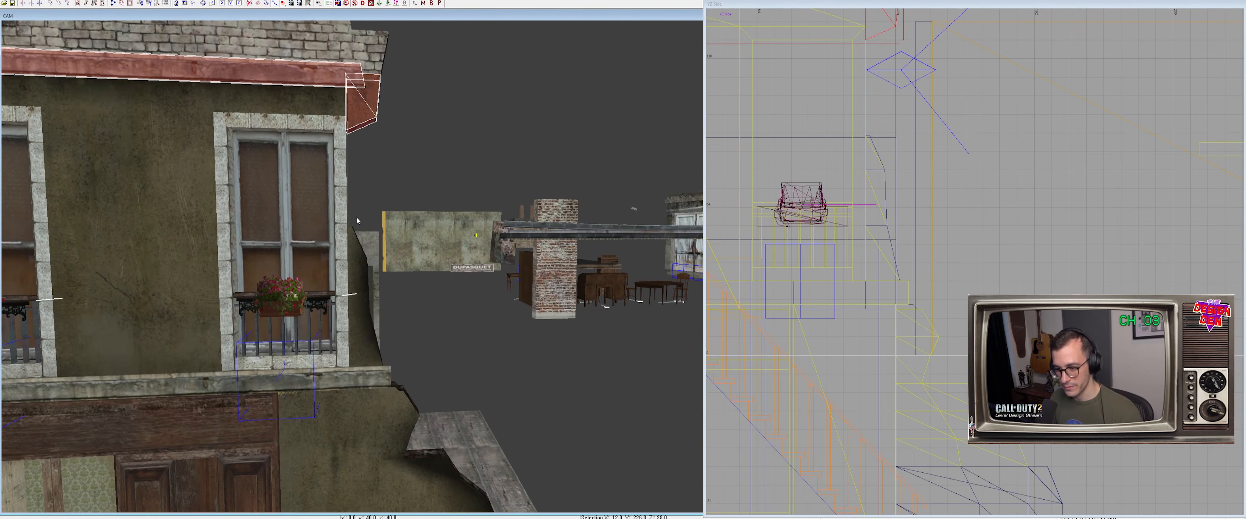
pyautogui.keyDown('shift'); pyautogui.click(361, 264); pyautogui.keyUp('shift')
pyautogui.hotkey('alt', 'h')
pyautogui.keyDown('ctrl'); pyautogui.moveTo(364, 261); pyautogui.dragTo(338, 167, button='right'); pyautogui.keyUp('ctrl')
pyautogui.press('Escape')
pyautogui.keyDown('shift'); pyautogui.click(339, 167); pyautogui.keyUp('shift')
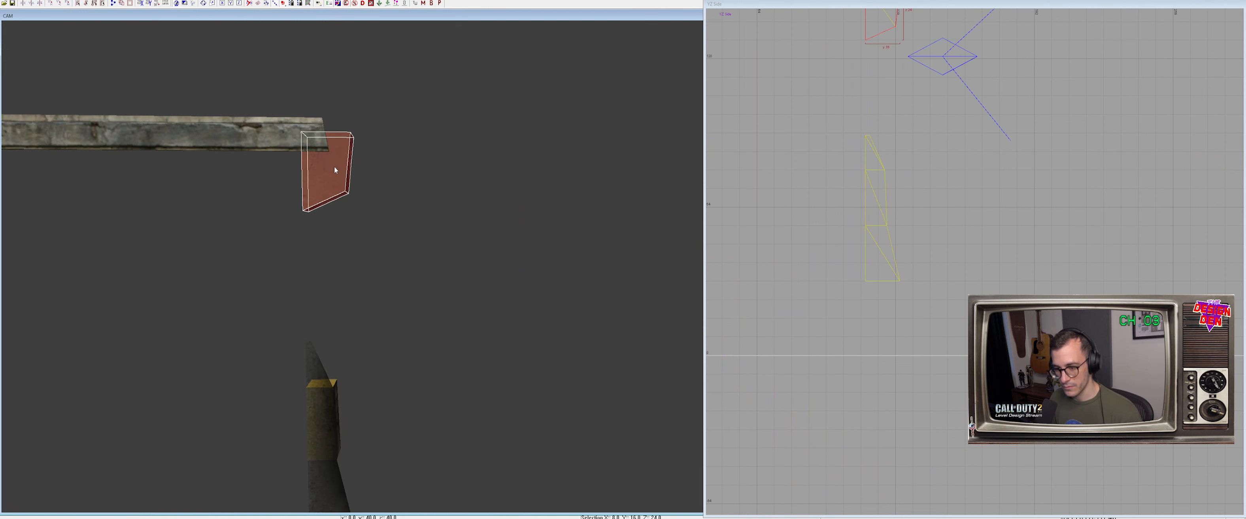
pyautogui.keyDown('shift'); pyautogui.click(347, 169); pyautogui.keyUp('shift')
pyautogui.keyDown('shift'); pyautogui.click(338, 167); pyautogui.keyUp('shift')
pyautogui.keyDown('shift'); pyautogui.click(349, 167); pyautogui.keyUp('shift')
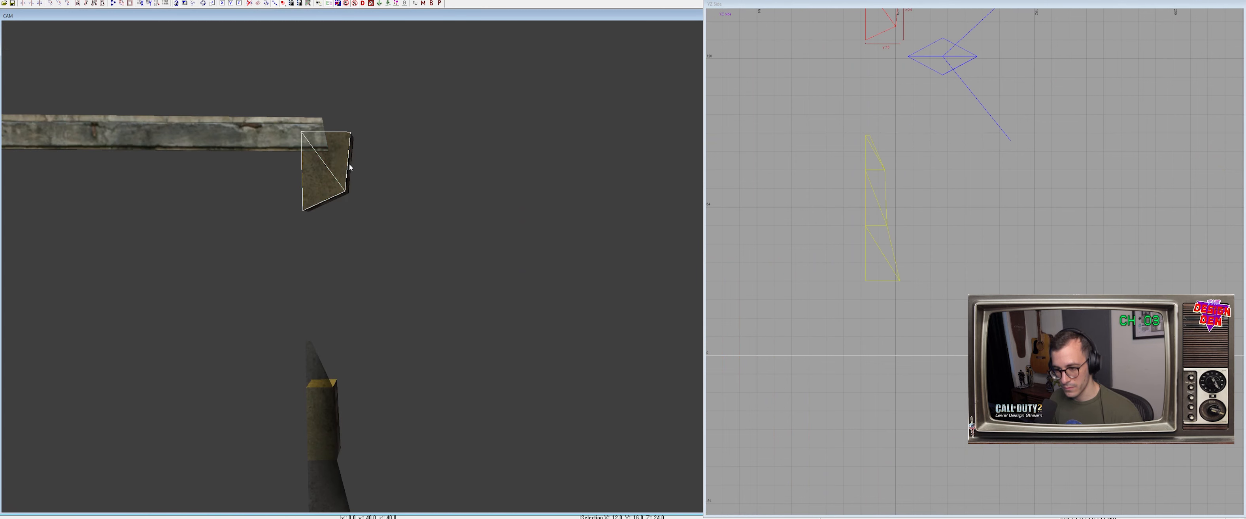
# Duplicate the cornice-level edge patch in place, apply the tall patch's grime material to the copy, and isolate it
pyautogui.moveTo(917, 180); pyautogui.dragTo(900, 316, button='right')
pyautogui.press('space')
pyautogui.moveTo(878, 145); pyautogui.dragTo(862, 126)
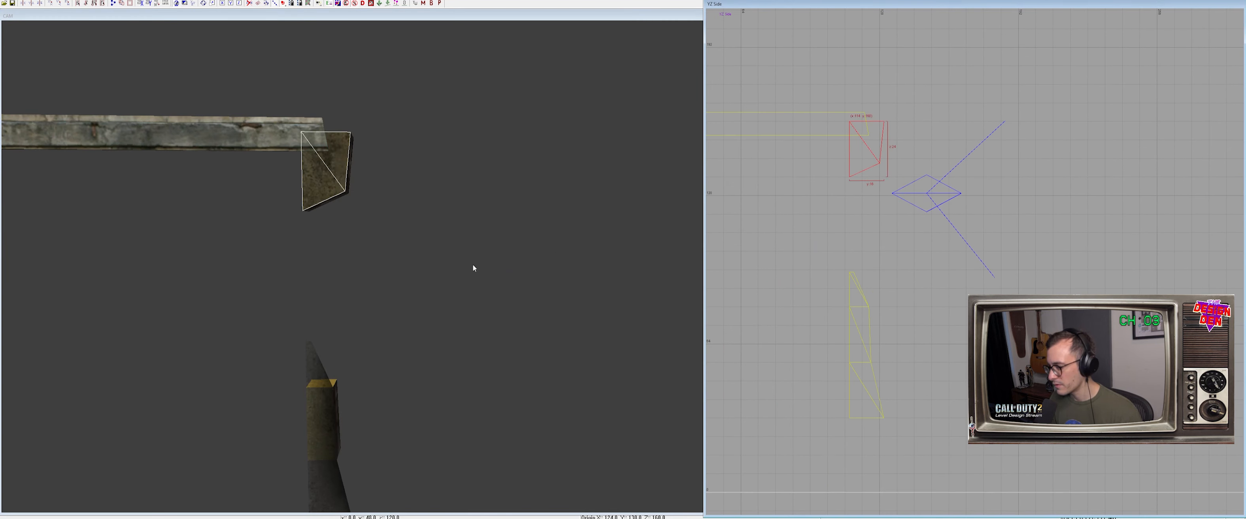
pyautogui.keyDown('ctrl'); pyautogui.moveTo(380, 283); pyautogui.dragTo(383, 322, button='right'); pyautogui.keyUp('ctrl')
pyautogui.middleClick(316, 331)
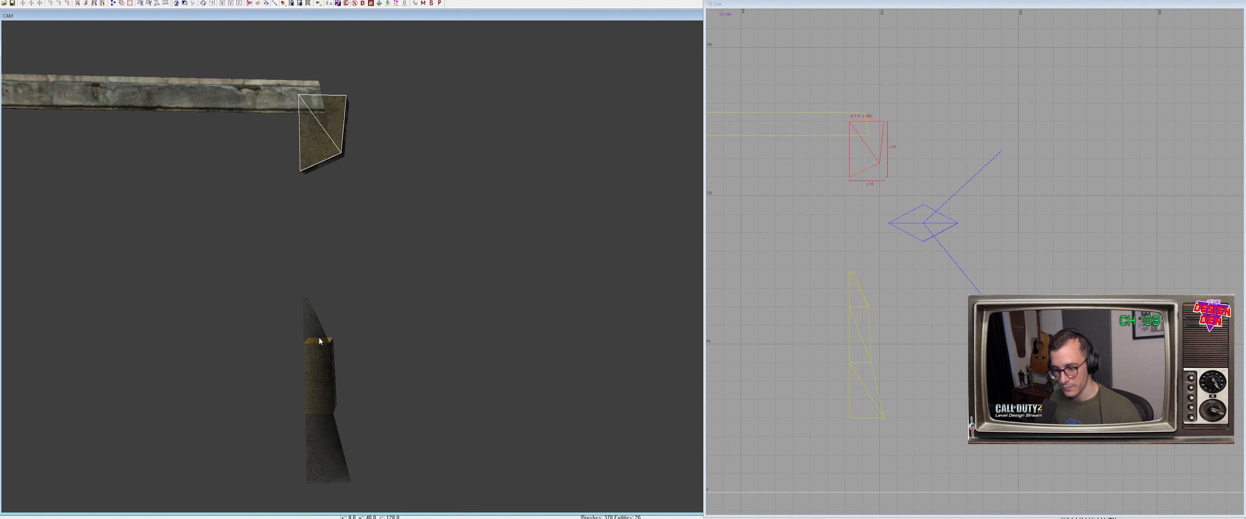
pyautogui.hotkey('ctrl', 'p')
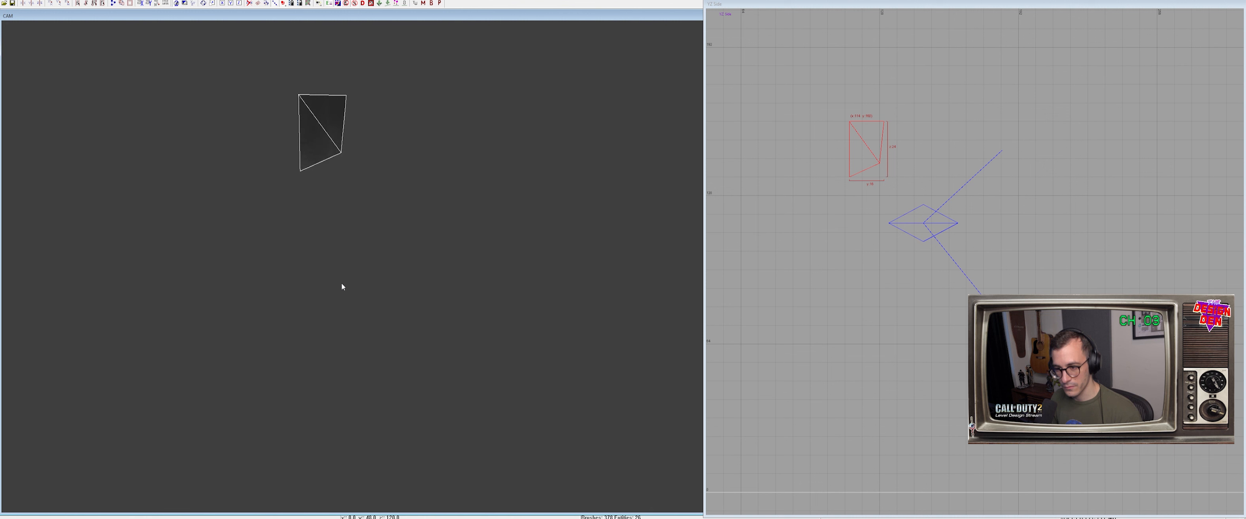
# Fade the cornice-level grime copy toward its inner column of vertices and unhide everything
pyautogui.press('v')
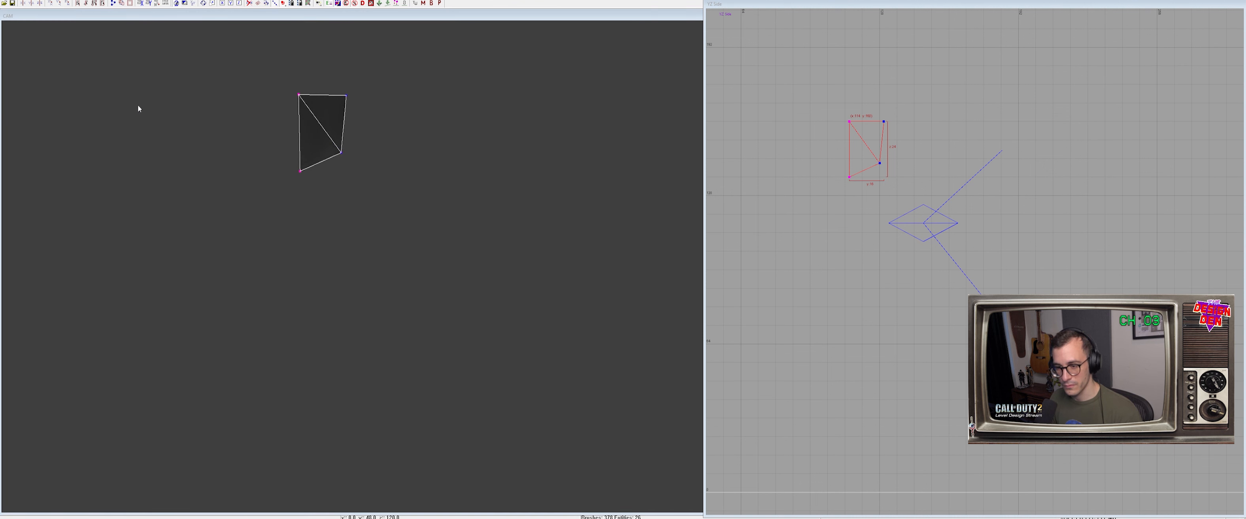
pyautogui.moveTo(127, 83); pyautogui.dragTo(310, 207)
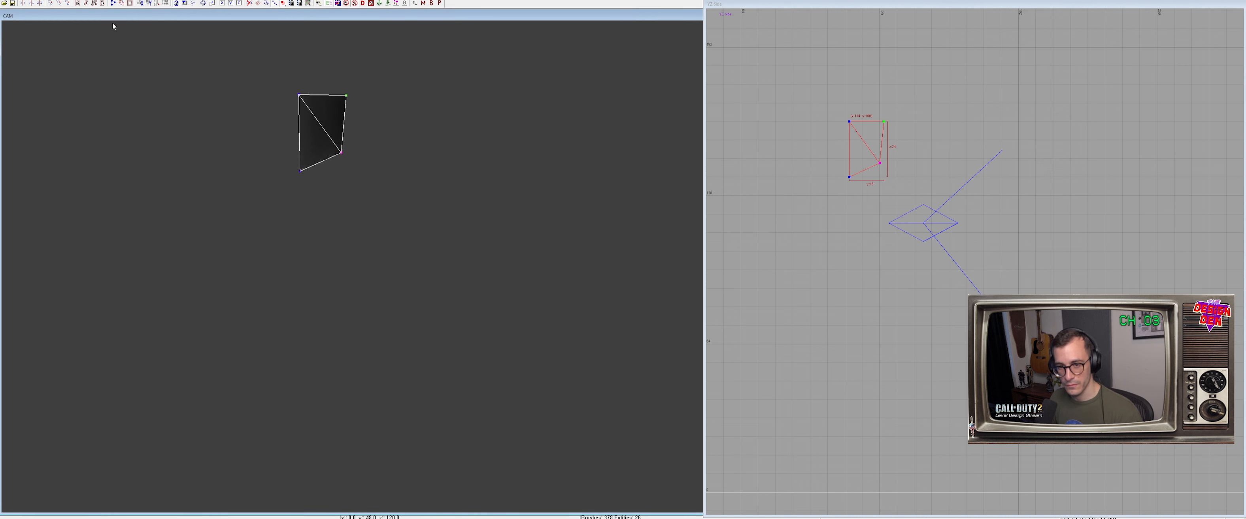
pyautogui.moveTo(266, 138); pyautogui.dragTo(303, 136, button='right')
pyautogui.hotkey('shift', 'h')
# Isolate the plaster strip above the upper window with the adjoining end piece, examine their overlays, and restore the view
pyautogui.press('Escape')
pyautogui.keyDown('shift'); pyautogui.click(279, 105); pyautogui.keyUp('shift')
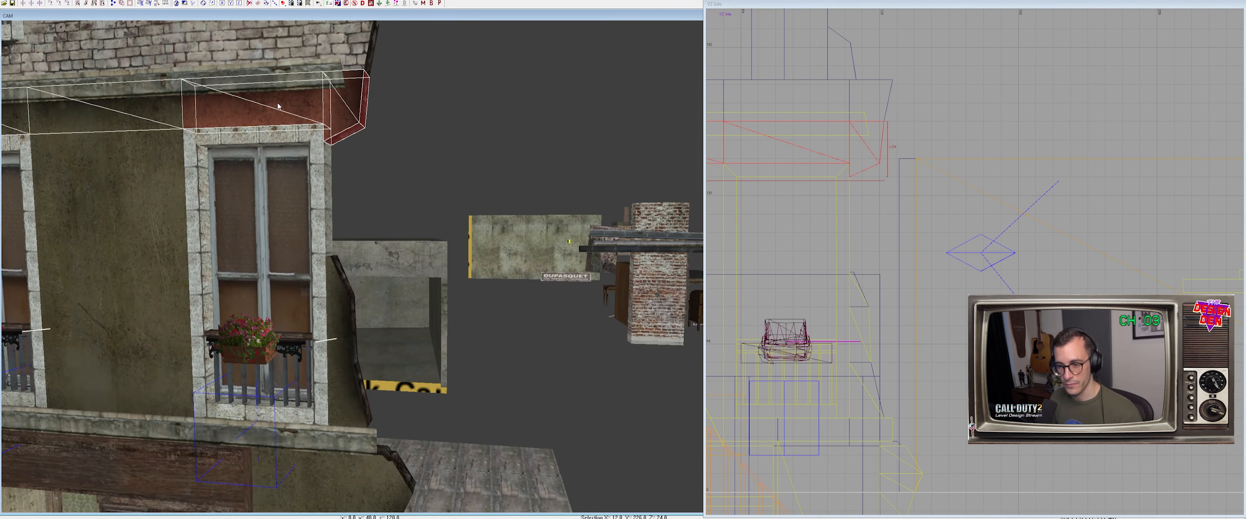
pyautogui.hotkey('alt', 'h')
pyautogui.moveTo(342, 108); pyautogui.dragTo(236, 141, button='right')
pyautogui.press('Escape')
pyautogui.keyDown('shift'); pyautogui.click(224, 129); pyautogui.keyUp('shift')
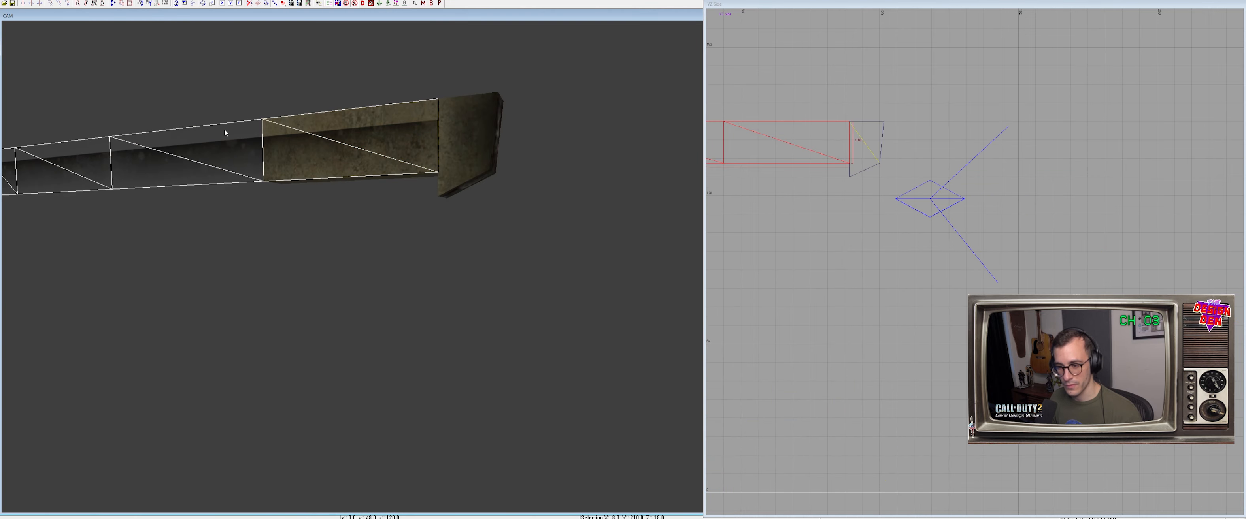
pyautogui.press('h')
pyautogui.hotkey('shift', 'h')
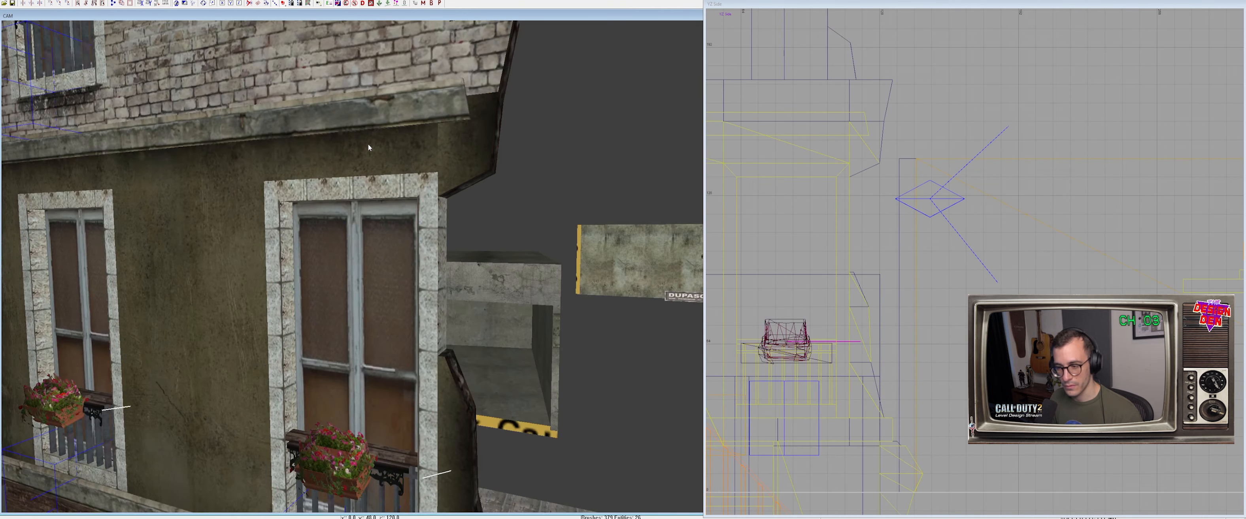
pyautogui.keyDown('shift'); pyautogui.click(398, 147); pyautogui.keyUp('shift')
pyautogui.moveTo(398, 147); pyautogui.dragTo(387, 139, button='right')
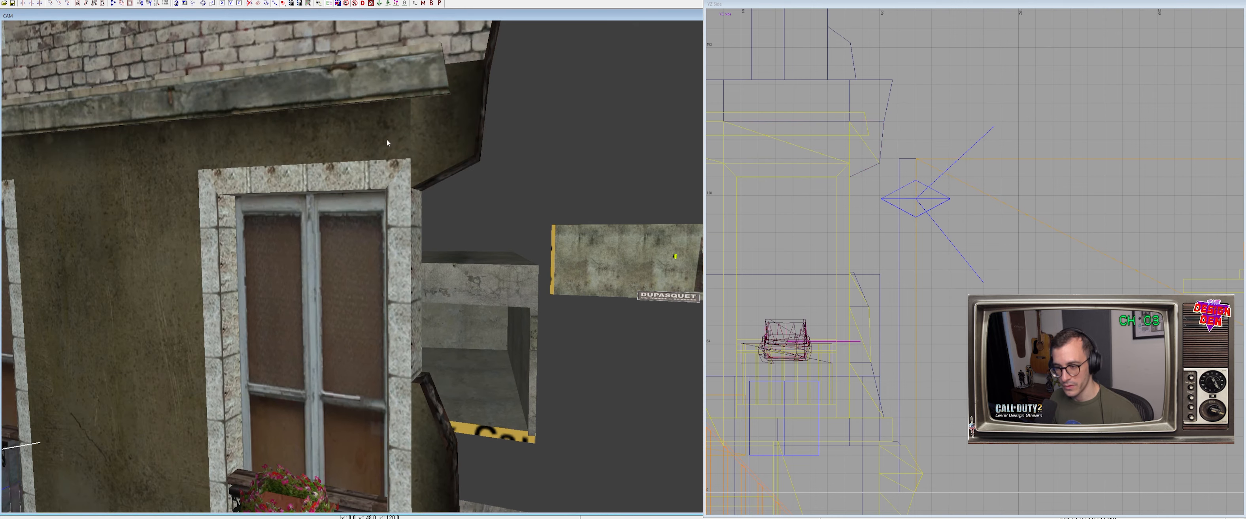
# Isolate the plaster strip above the upper window with its adjoining wall and end piece, and select the strip's overlay patches
pyautogui.keyDown('shift'); pyautogui.click(184, 152); pyautogui.keyUp('shift')
pyautogui.keyDown('shift'); pyautogui.click(181, 136); pyautogui.keyUp('shift')
pyautogui.hotkey('alt', 'h')
pyautogui.moveTo(286, 143); pyautogui.dragTo(303, 157, button='right')
pyautogui.press('Escape')
pyautogui.keyDown('shift'); pyautogui.click(67, 167); pyautogui.keyUp('shift')
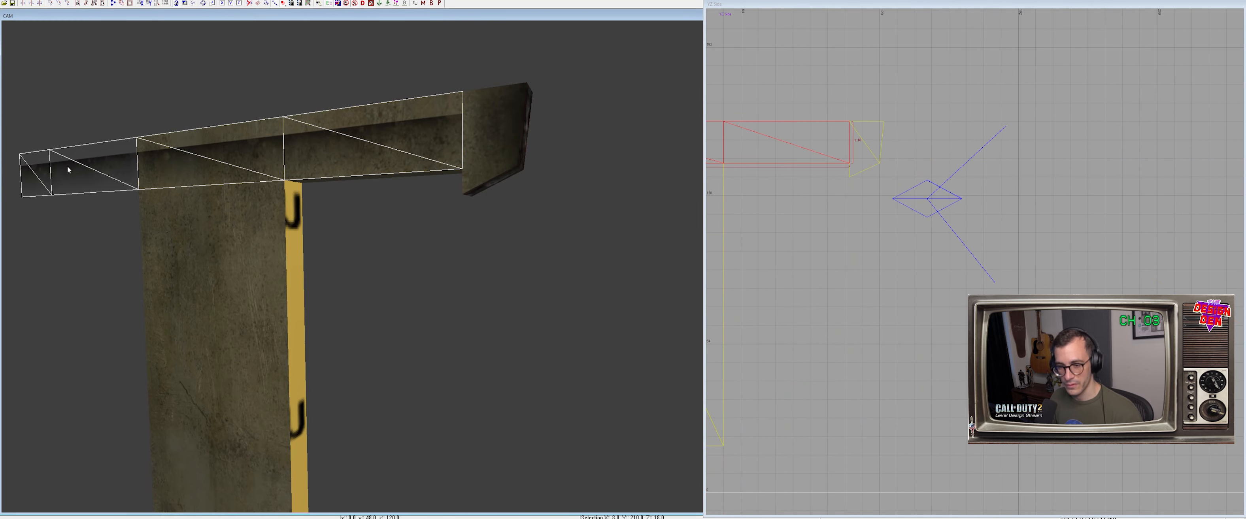
# Pick vertices along the upper edge and outer end of the strip's overlay, and unhide everything
pyautogui.moveTo(263, 71); pyautogui.dragTo(503, 115)
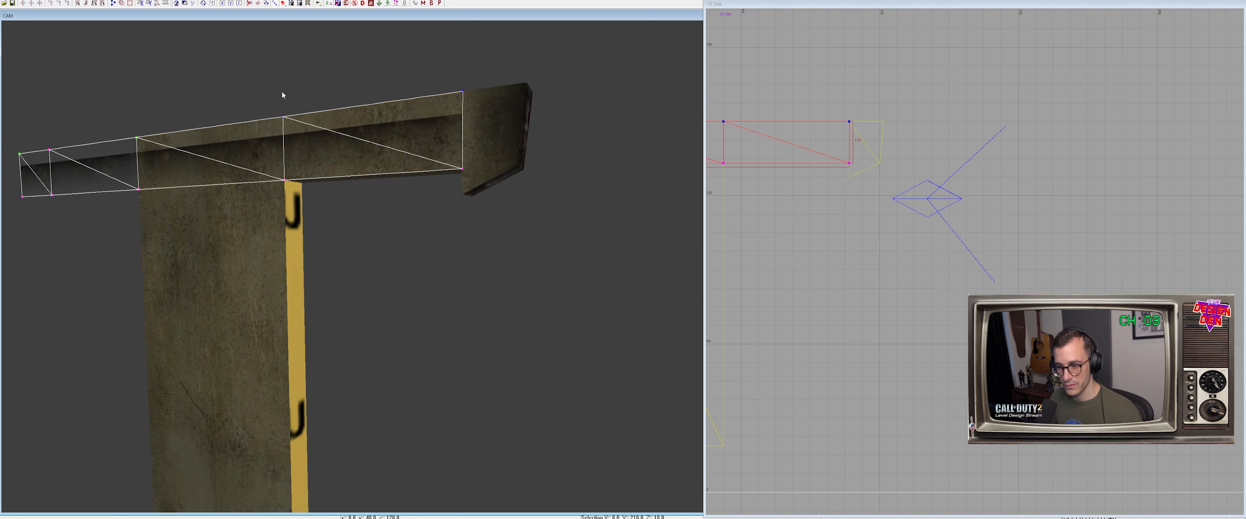
pyautogui.moveTo(407, 57); pyautogui.dragTo(480, 178)
pyautogui.click(127, 69)
pyautogui.click(138, 89)
pyautogui.moveTo(281, 139); pyautogui.dragTo(358, 169, button='right')
pyautogui.hotkey('shift', 'h')
pyautogui.press('Escape')
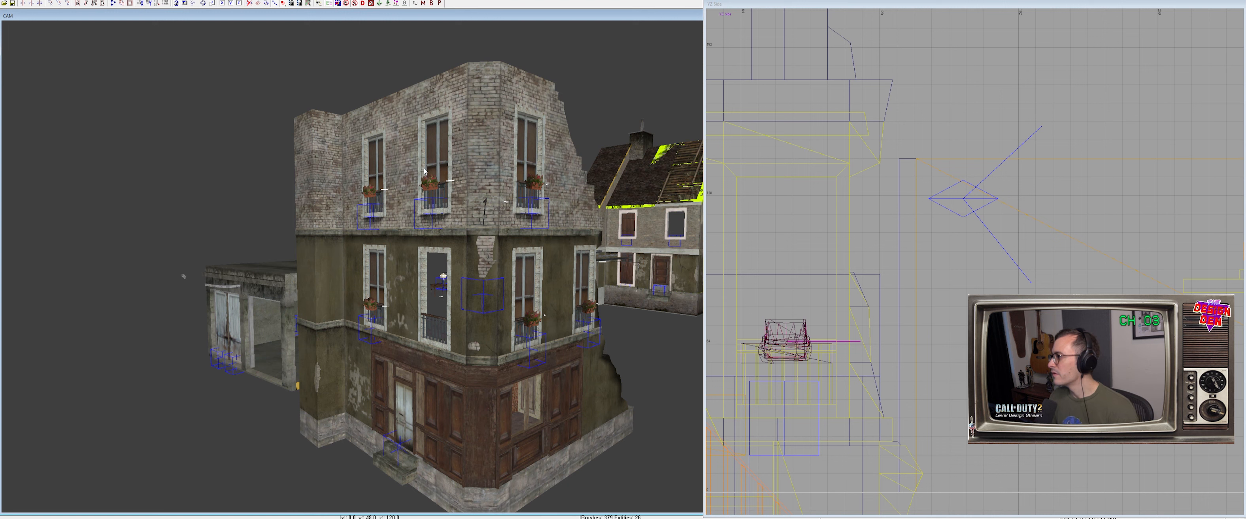
# Select the long cornice trim below the roof edge of the other building for reuse on the brick corner building
pyautogui.moveTo(457, 299); pyautogui.dragTo(472, 279, button='right')
pyautogui.moveTo(389, 255); pyautogui.dragTo(390, 255, button='right')
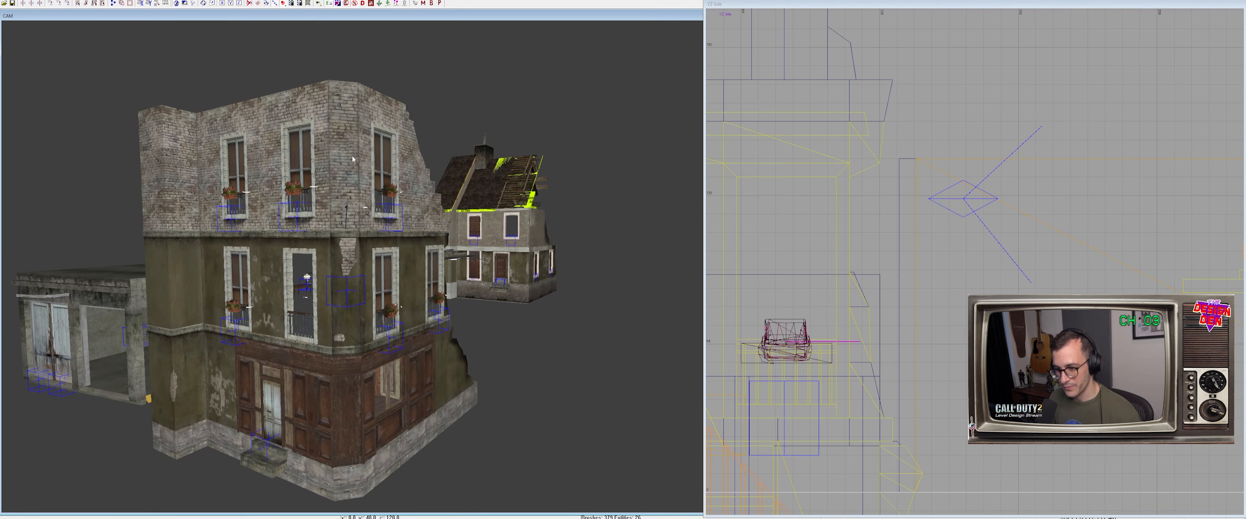
pyautogui.moveTo(242, 204); pyautogui.dragTo(357, 230, button='right')
pyautogui.keyDown('ctrl'); pyautogui.keyDown('shift'); pyautogui.click(286, 213); pyautogui.keyUp('shift'); pyautogui.keyUp('ctrl')
pyautogui.press('Escape')
pyautogui.keyDown('shift'); pyautogui.click(398, 179); pyautogui.keyUp('shift')
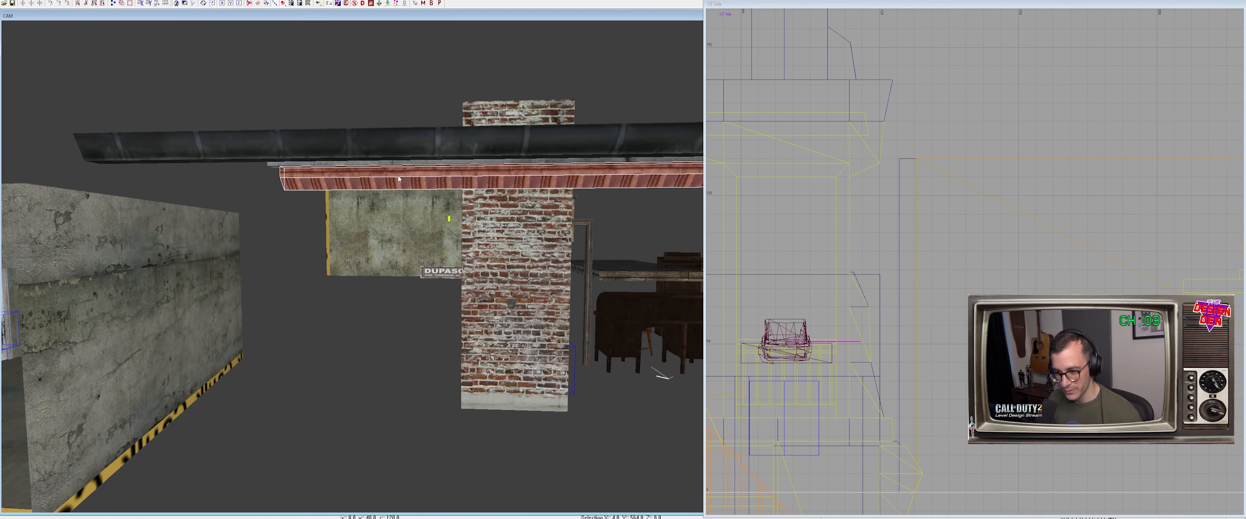
pyautogui.moveTo(407, 182); pyautogui.dragTo(367, 241, button='right')
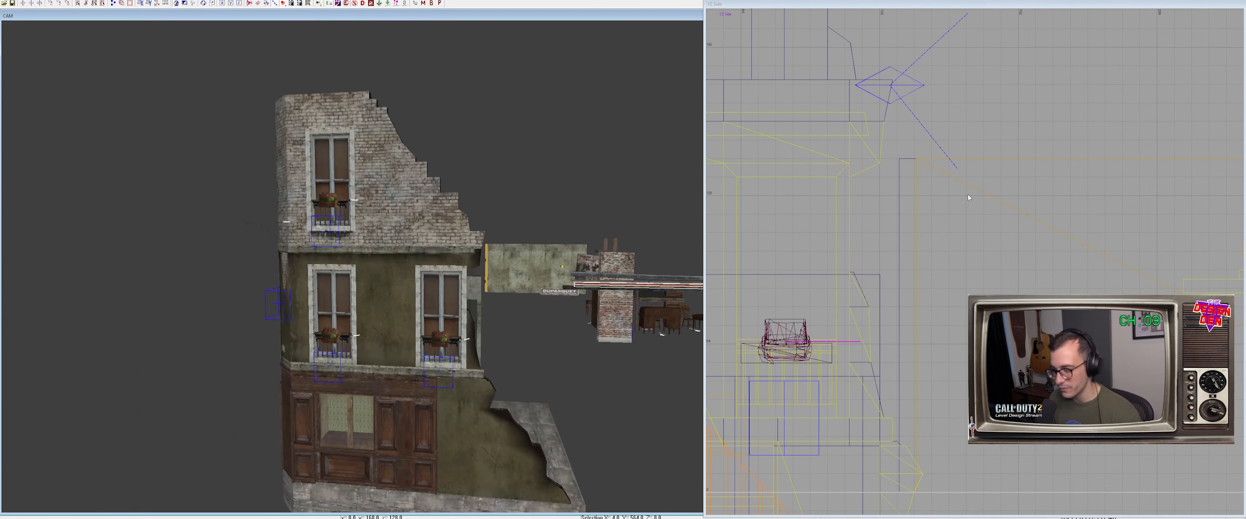
# Bring the cornice trim over to the corner building in plan and turn it parallel to the front facade
pyautogui.scroll(-12, 994, 214)
pyautogui.hotkey('ctrl', 'Tab')
pyautogui.scroll(5, 976, 247)
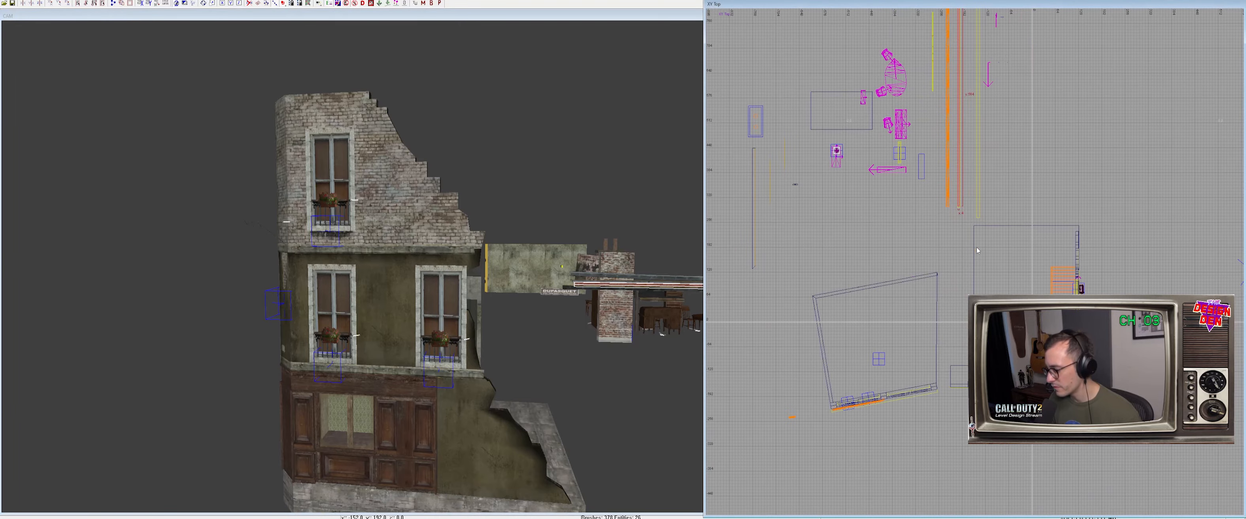
pyautogui.moveTo(484, 305); pyautogui.dragTo(457, 278, button='right')
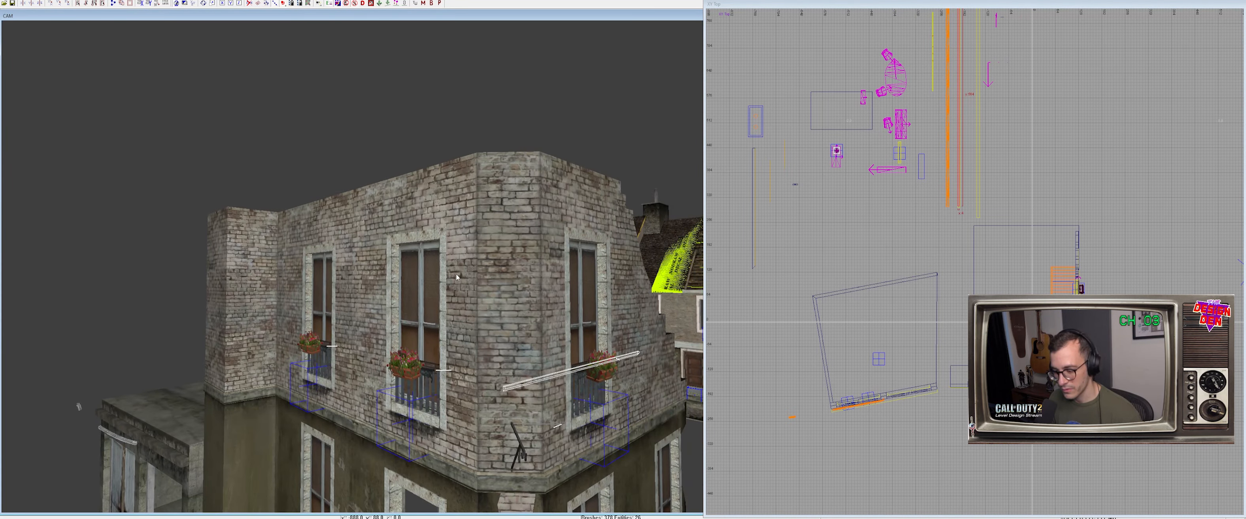
pyautogui.scroll(-6, 975, 259)
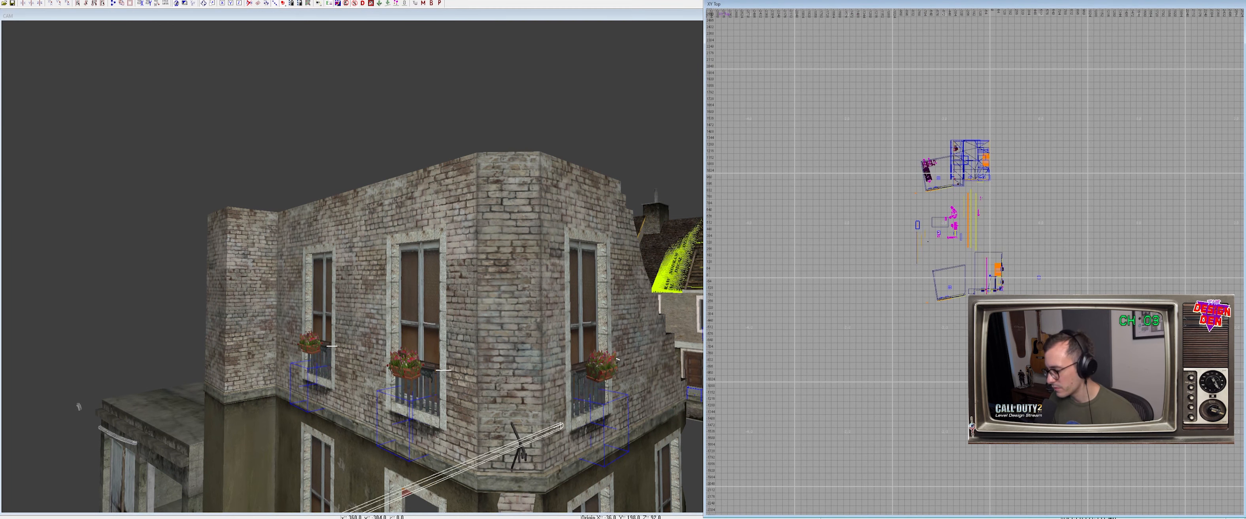
pyautogui.scroll(4, 957, 307)
pyautogui.scroll(4, 960, 310)
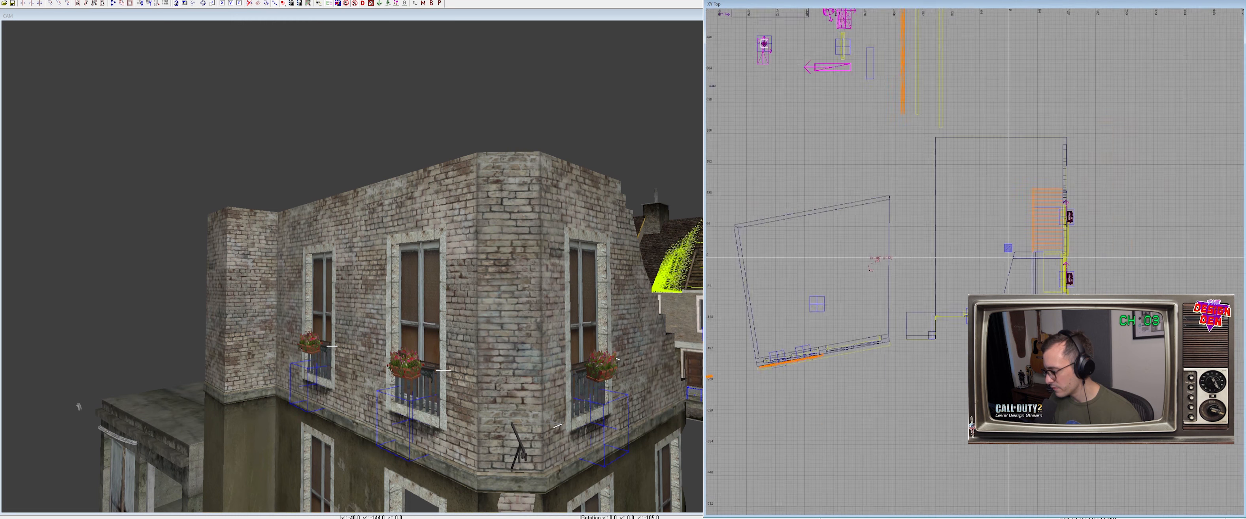
pyautogui.scroll(-4, 974, 262)
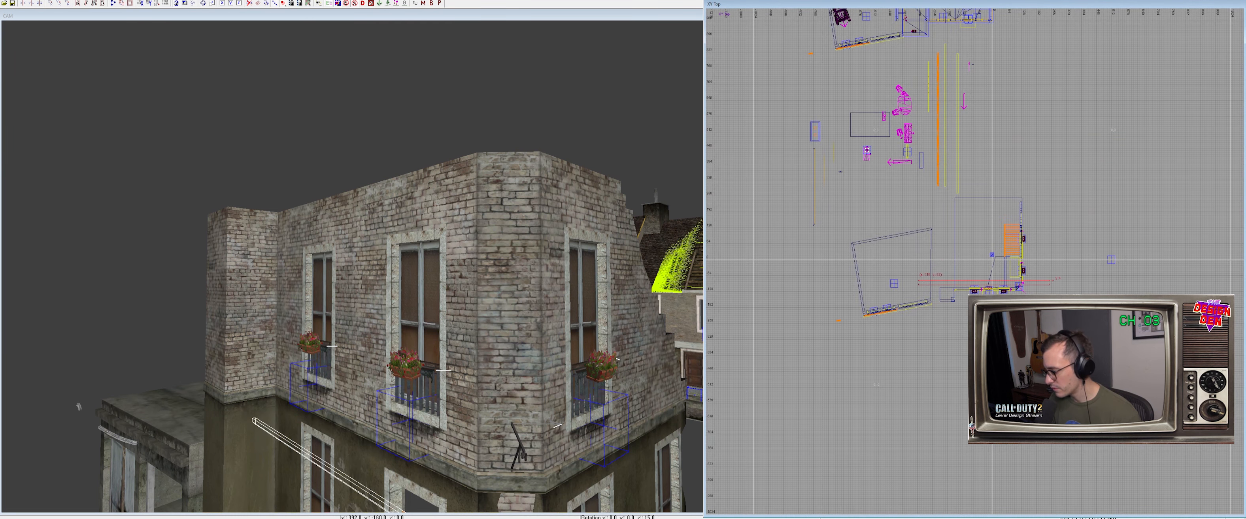
pyautogui.scroll(3, 958, 329)
pyautogui.moveTo(956, 327); pyautogui.dragTo(983, 329)
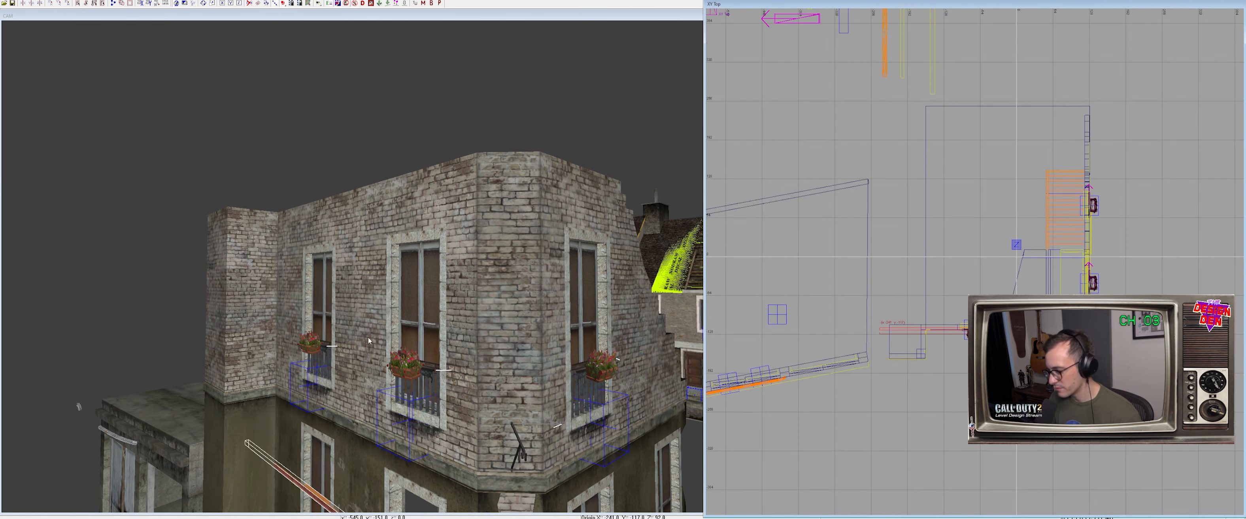
# Raise the cornice trim toward the top of the brick facade, isolate it with the upper walls, and reselect it
pyautogui.moveTo(435, 300); pyautogui.dragTo(396, 318, button='right')
pyautogui.moveTo(429, 406)
pyautogui.mouseDown()
pyautogui.moveTo(429, 309)
pyautogui.moveTo(415, 299)
pyautogui.mouseUp()
pyautogui.keyDown('shift'); pyautogui.moveTo(516, 215); pyautogui.dragTo(394, 242); pyautogui.keyUp('shift')
pyautogui.keyDown('shift'); pyautogui.click(536, 212); pyautogui.keyUp('shift')
pyautogui.keyDown('shift'); pyautogui.moveTo(535, 213); pyautogui.dragTo(628, 217); pyautogui.keyUp('shift')
pyautogui.moveTo(547, 218)
pyautogui.mouseDown(button='right')
pyautogui.moveTo(507, 273)
pyautogui.moveTo(459, 286)
pyautogui.mouseUp(button='right')
pyautogui.hotkey('alt', 'h')
pyautogui.press('Escape')
pyautogui.keyDown('shift'); pyautogui.click(502, 183); pyautogui.keyUp('shift')
pyautogui.hotkey('ctrl', 'Tab')
# Isolate the cornice trim with the front facade's upper wall pieces and select the trim
pyautogui.scroll(4, 934, 320)
pyautogui.hotkey('ctrl', 'Tab')
pyautogui.scroll(7, 980, 272)
pyautogui.moveTo(450, 256); pyautogui.dragTo(428, 244, button='right')
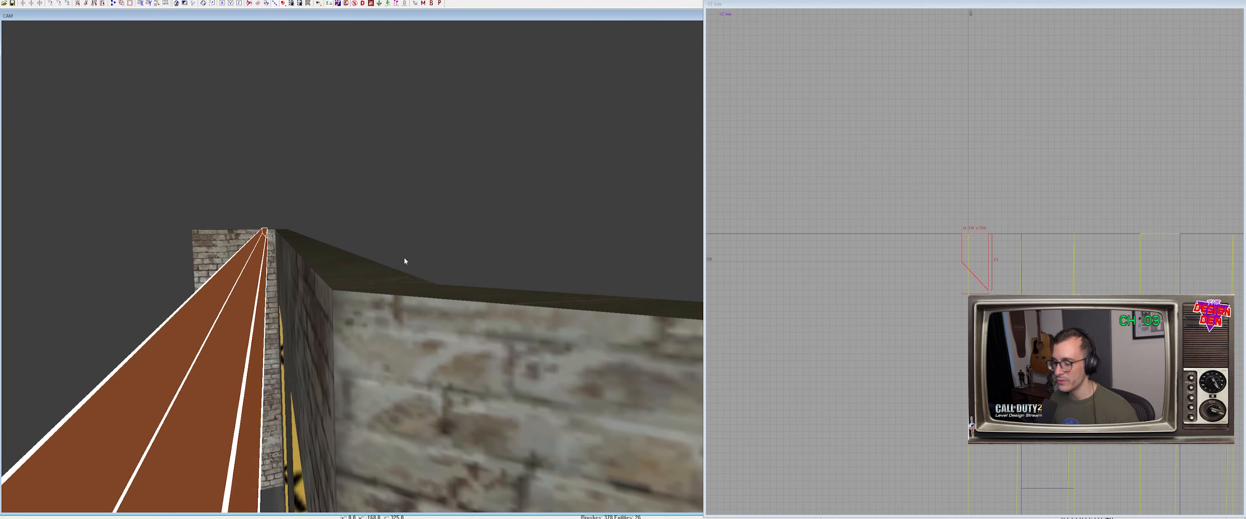
pyautogui.keyDown('shift'); pyautogui.click(328, 253); pyautogui.keyUp('shift')
pyautogui.keyDown('shift'); pyautogui.click(299, 238); pyautogui.keyUp('shift')
pyautogui.keyDown('shift'); pyautogui.click(286, 233); pyautogui.keyUp('shift')
pyautogui.keyDown('shift'); pyautogui.click(325, 251); pyautogui.keyUp('shift')
pyautogui.keyDown('shift'); pyautogui.click(346, 275); pyautogui.keyUp('shift')
pyautogui.keyDown('shift'); pyautogui.click(336, 258); pyautogui.keyUp('shift')
pyautogui.moveTo(336, 259); pyautogui.dragTo(339, 265, button='right')
pyautogui.hotkey('alt', 'h')
pyautogui.press('Escape')
pyautogui.keyDown('shift'); pyautogui.click(339, 257); pyautogui.keyUp('shift')
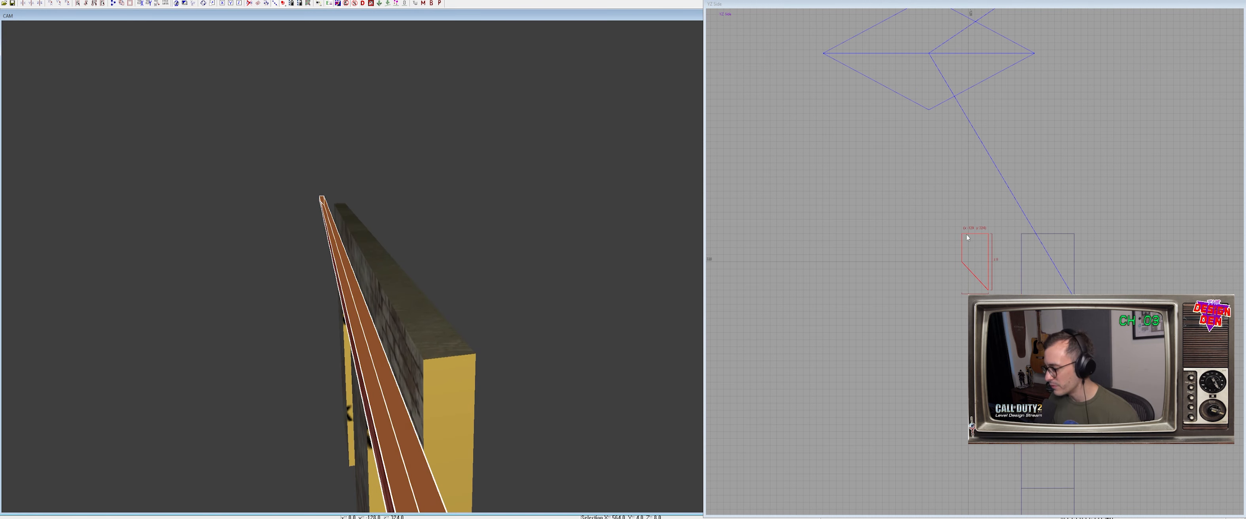
# Move the cornice trim flush against the brick wall's face and align its inner end with the wall on a 1-unit grid
pyautogui.scroll(3, 967, 238)
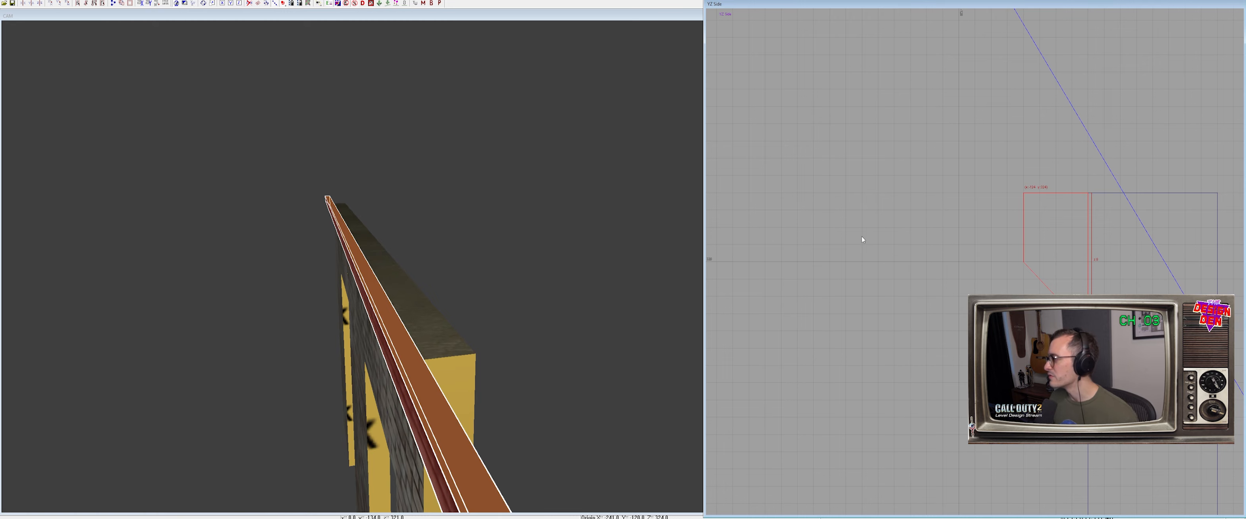
pyautogui.press('4')
pyautogui.moveTo(484, 308); pyautogui.dragTo(385, 294, button='right')
pyautogui.moveTo(365, 288); pyautogui.dragTo(396, 290)
pyautogui.hotkey('ctrl', 'Tab')
pyautogui.scroll(-12, 976, 265)
pyautogui.moveTo(934, 219); pyautogui.dragTo(1079, 174, button='right')
pyautogui.scroll(3, 935, 218)
pyautogui.scroll(2, 934, 216)
pyautogui.moveTo(934, 216); pyautogui.dragTo(898, 294, button='right')
pyautogui.scroll(3, 901, 206)
pyautogui.press('1')
pyautogui.moveTo(909, 159); pyautogui.dragTo(915, 158)
# Split the cornice trim at the wall's outer corner and remove the overhanging piece
pyautogui.scroll(-6, 947, 154)
pyautogui.scroll(-5, 949, 156)
pyautogui.moveTo(988, 176); pyautogui.dragTo(749, 137, button='right')
pyautogui.scroll(4, 988, 176)
pyautogui.moveTo(942, 220); pyautogui.dragTo(1178, 277, button='right')
pyautogui.scroll(4, 942, 220)
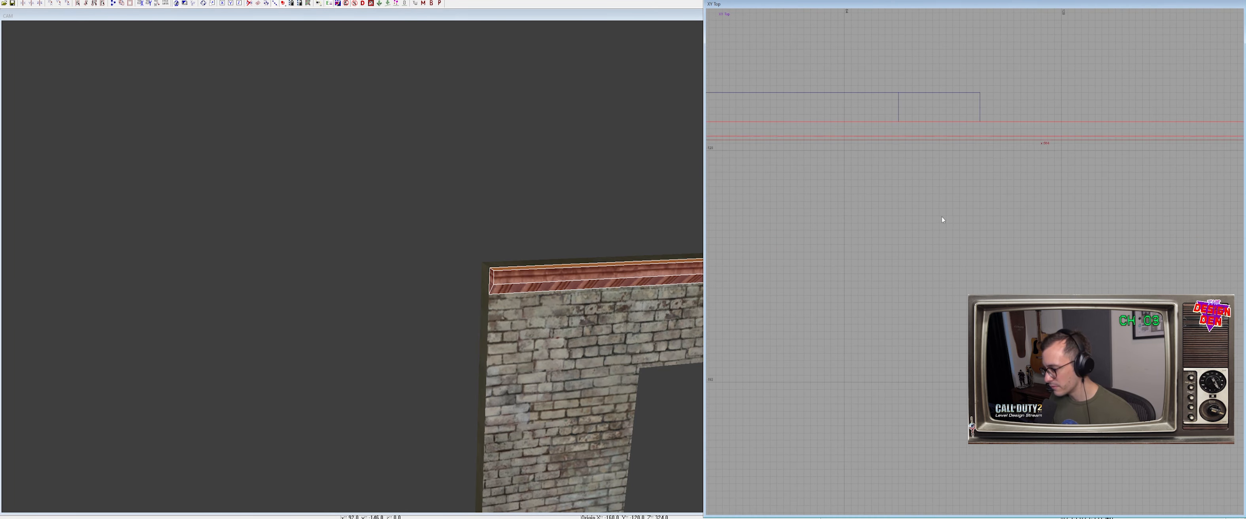
pyautogui.click(980, 95)
pyautogui.hotkey('shift', 'Return')
pyautogui.press('Escape')
pyautogui.keyDown('shift'); pyautogui.click(1025, 136); pyautogui.keyUp('shift')
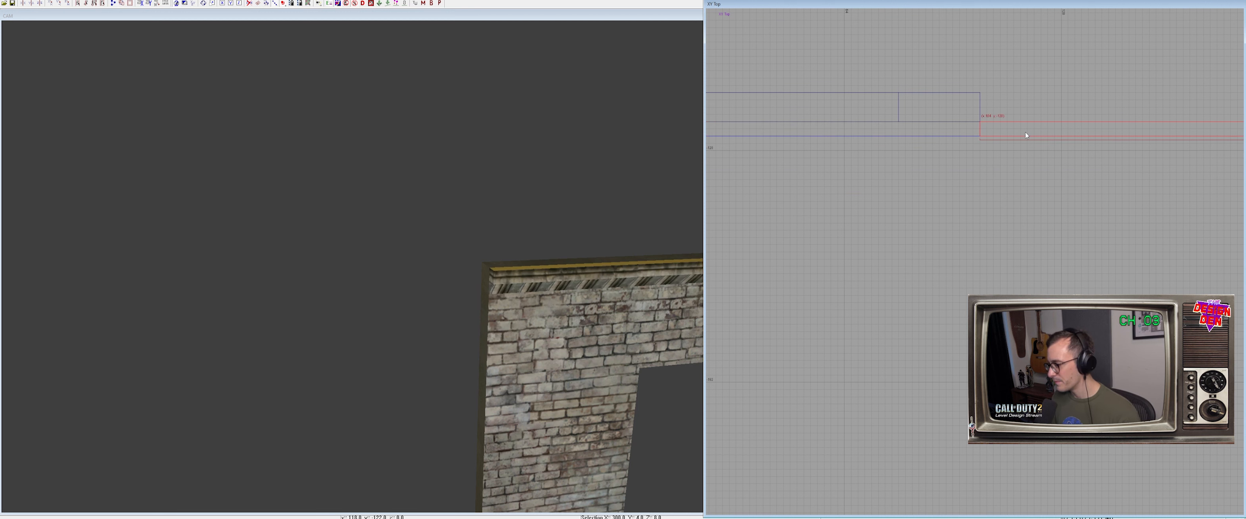
# Select the cornice's angled lower face and rotate its moulding texture
pyautogui.keyDown('shift'); pyautogui.click(630, 273); pyautogui.keyUp('shift')
pyautogui.moveTo(630, 273); pyautogui.dragTo(629, 277, button='right')
pyautogui.press('Escape')
pyautogui.keyDown('ctrl'); pyautogui.keyDown('shift'); pyautogui.click(600, 320); pyautogui.keyUp('shift'); pyautogui.keyUp('ctrl')
pyautogui.middleClick(591, 304)
pyautogui.press('Escape')
pyautogui.moveTo(527, 299); pyautogui.dragTo(449, 188, button='right')
pyautogui.keyDown('ctrl'); pyautogui.keyDown('shift'); pyautogui.click(440, 163); pyautogui.keyUp('shift'); pyautogui.keyUp('ctrl')
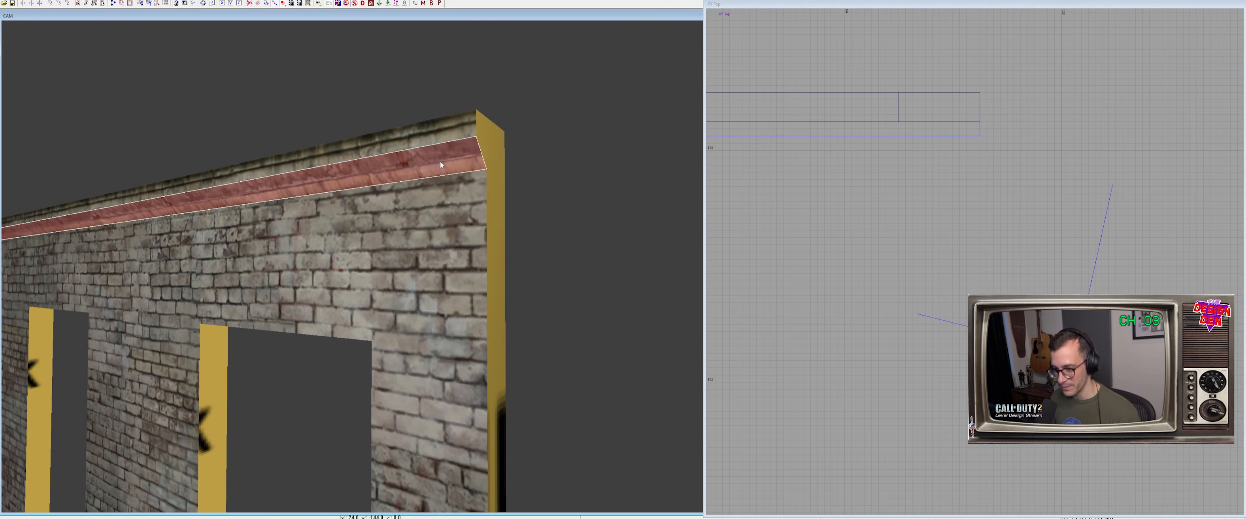
pyautogui.hotkey('shift', 'Down')
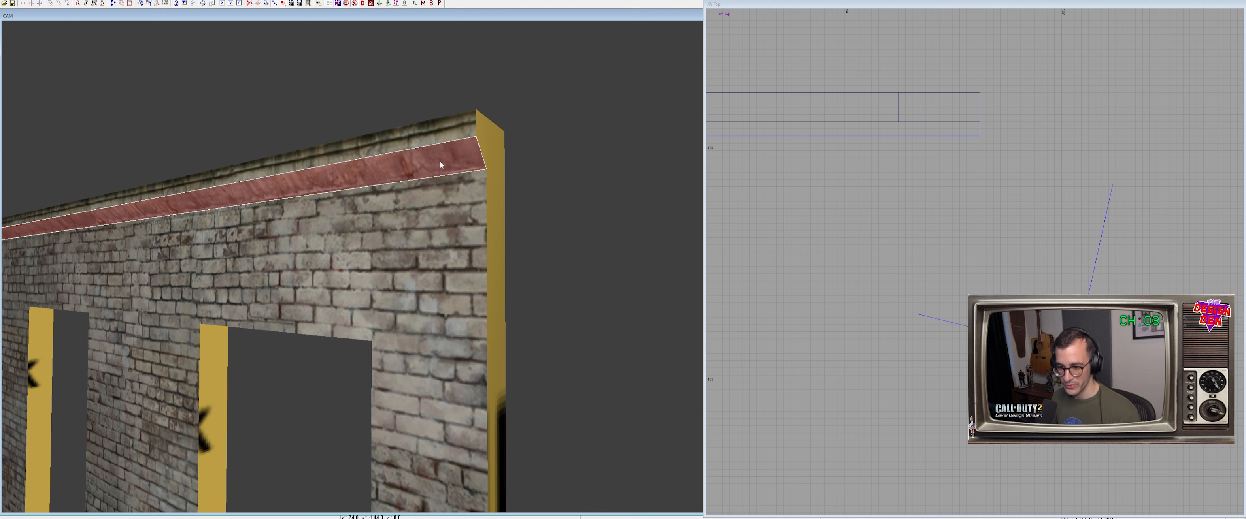
pyautogui.press('s')
pyautogui.hotkey('shift', 'pagedown')
pyautogui.hotkey('shift', 'pagedown')
pyautogui.hotkey('shift', 'pagedown')
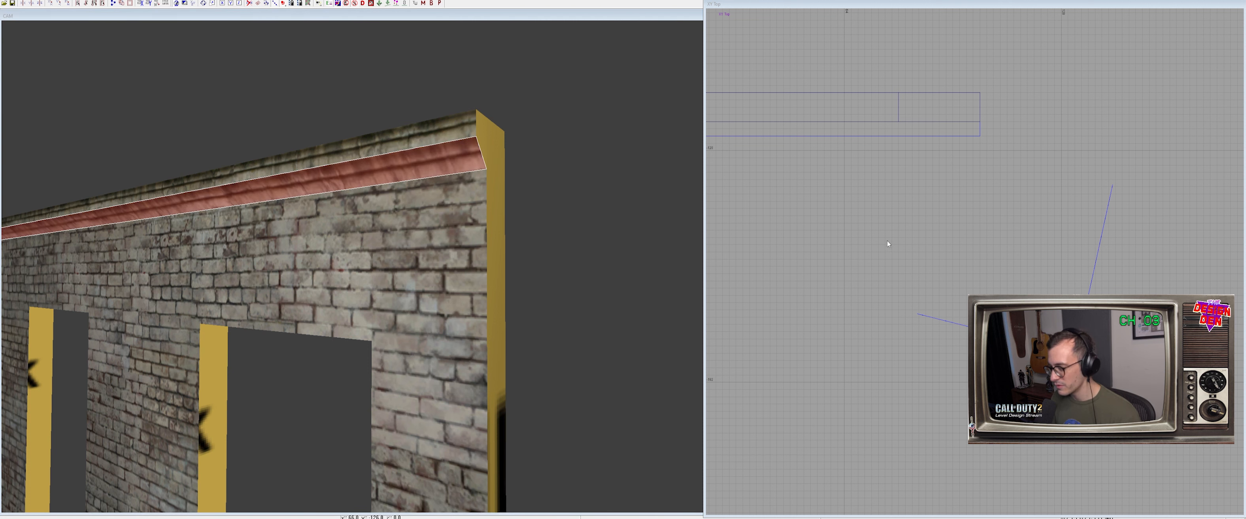
pyautogui.moveTo(640, 213); pyautogui.dragTo(575, 205, button='right')
# Shift the moulding texture down across the cornice's lower face to line up its profile
pyautogui.hotkey('shift', 'Down')
pyautogui.hotkey('shift', 'Down')
pyautogui.hotkey('shift', 'Down')
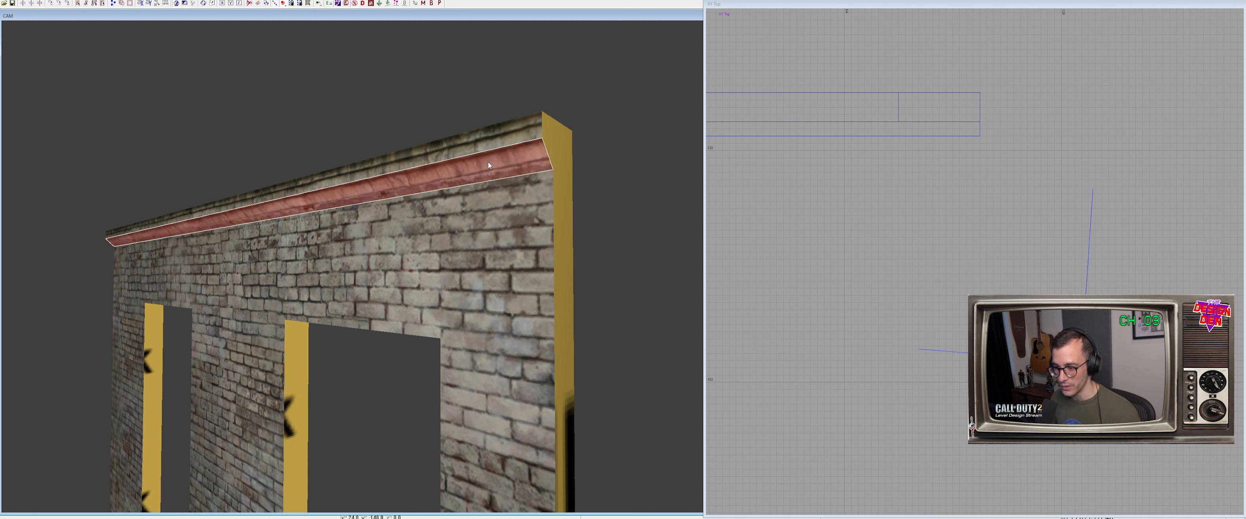
pyautogui.hotkey('shift', 'Down')
pyautogui.hotkey('shift', 'Down')
pyautogui.hotkey('shift', 'Down')
pyautogui.hotkey('shift', 'Down')
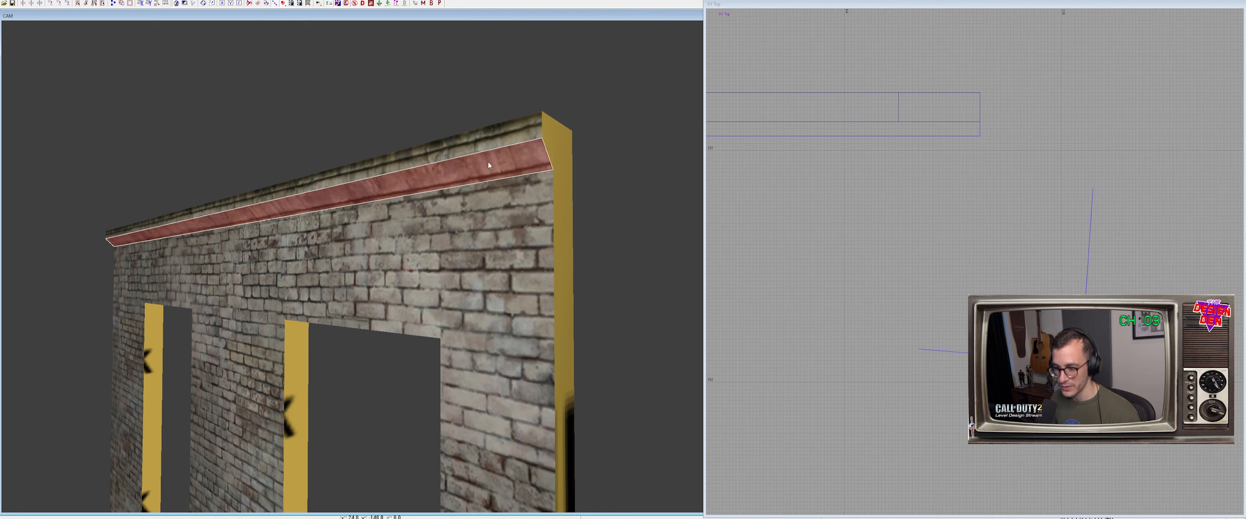
pyautogui.hotkey('shift', 'Down')
pyautogui.hotkey('shift', 'Down')
pyautogui.hotkey('shift', 'Down')
pyautogui.hotkey('shift', 'Down')
pyautogui.hotkey('shift', 'Down')
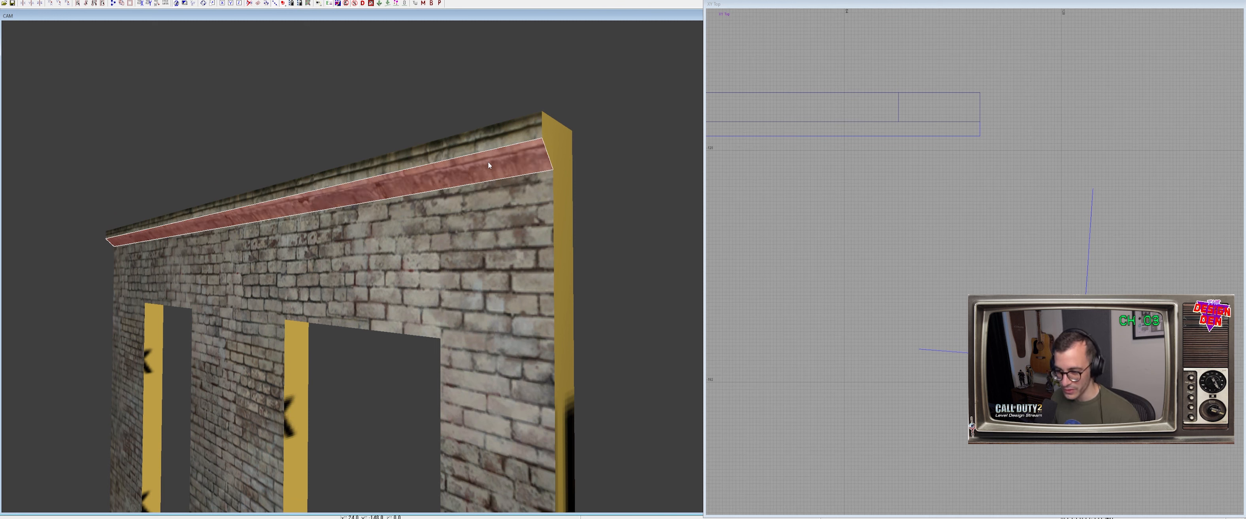
pyautogui.hotkey('shift', 'Down')
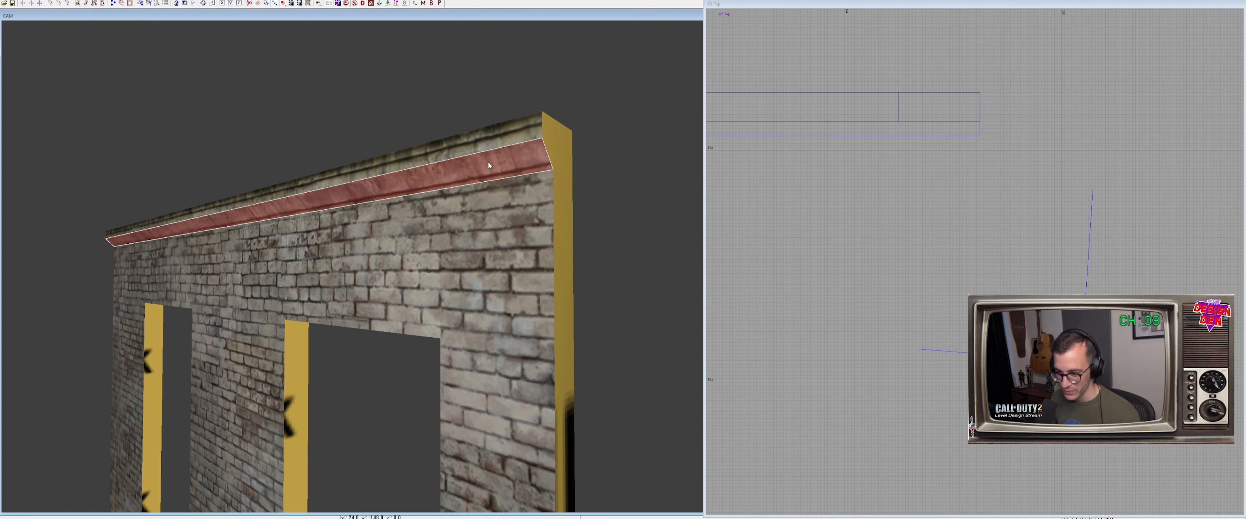
# Fine-tune the lower cornice face's texture offset, check it along the wall, and restore the full building view
pyautogui.moveTo(403, 142); pyautogui.dragTo(381, 163, button='right')
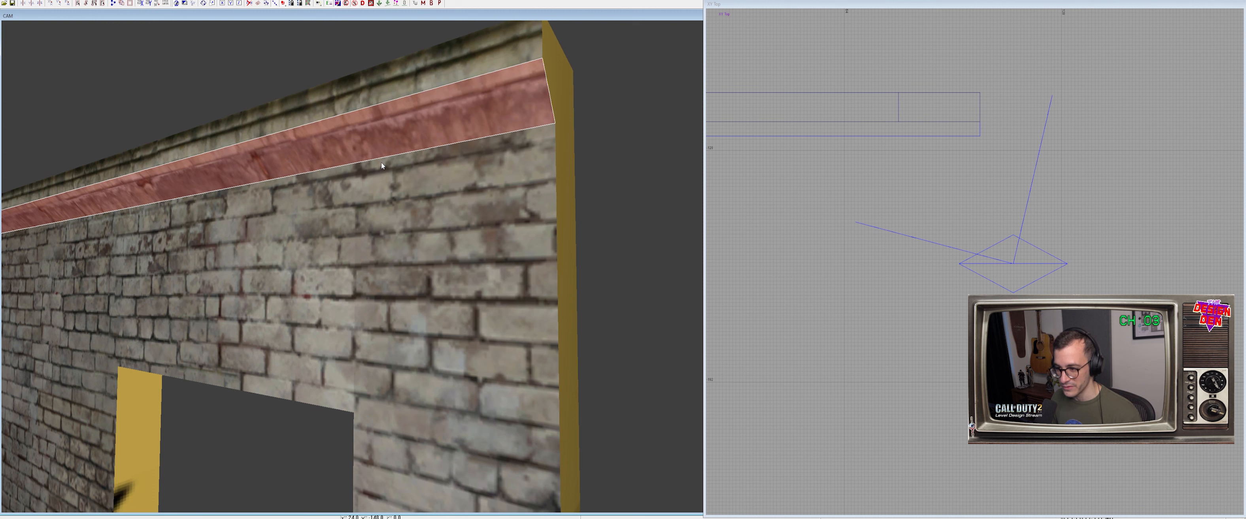
pyautogui.moveTo(382, 166); pyautogui.dragTo(646, 180, button='right')
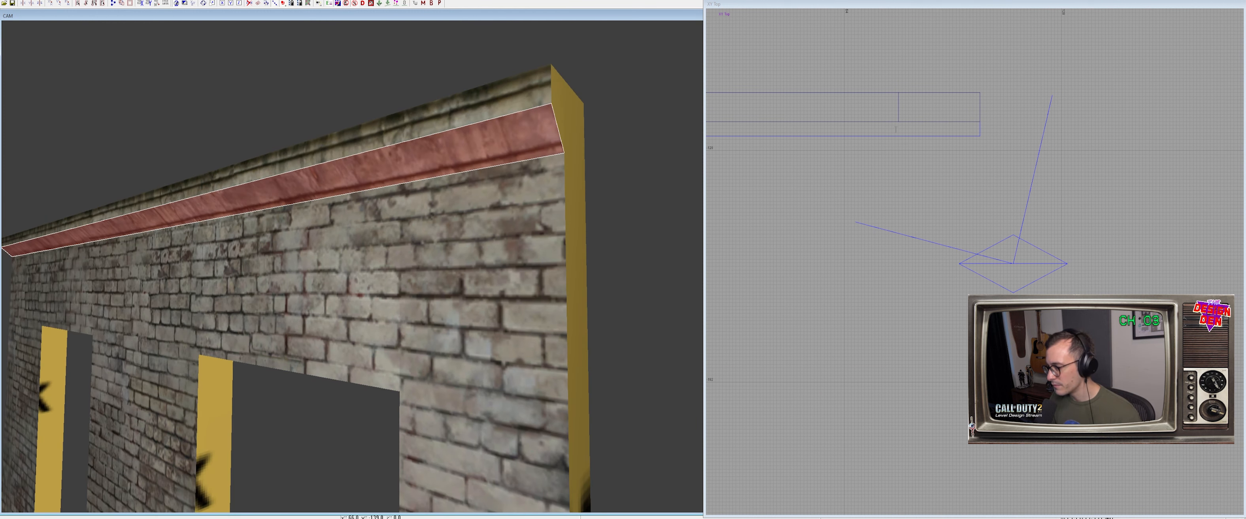
pyautogui.click(899, 109)
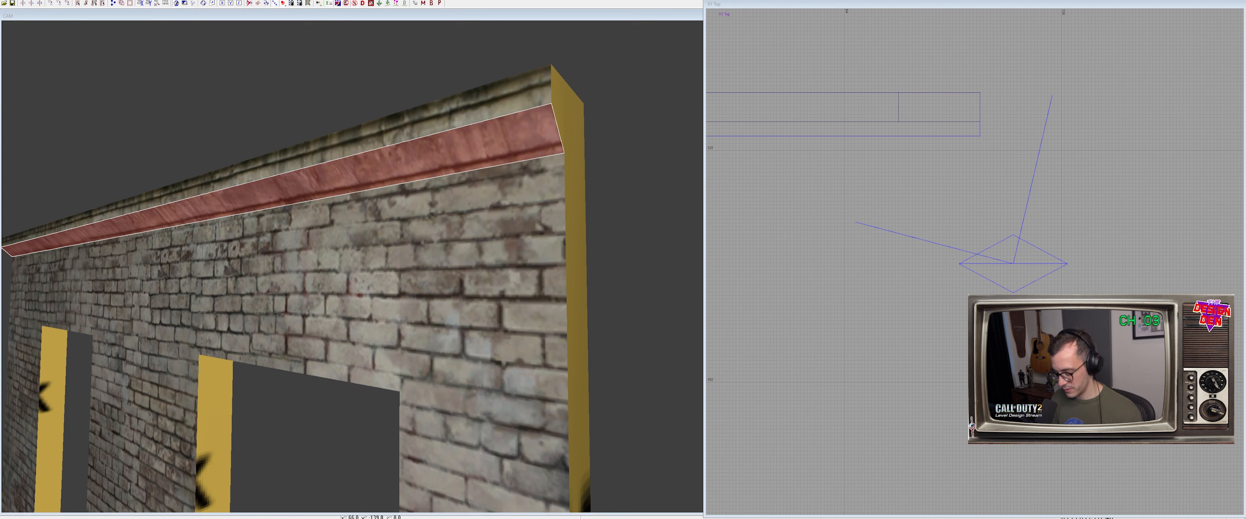
pyautogui.press('Return')
pyautogui.moveTo(799, 153); pyautogui.dragTo(800, 157, button='right')
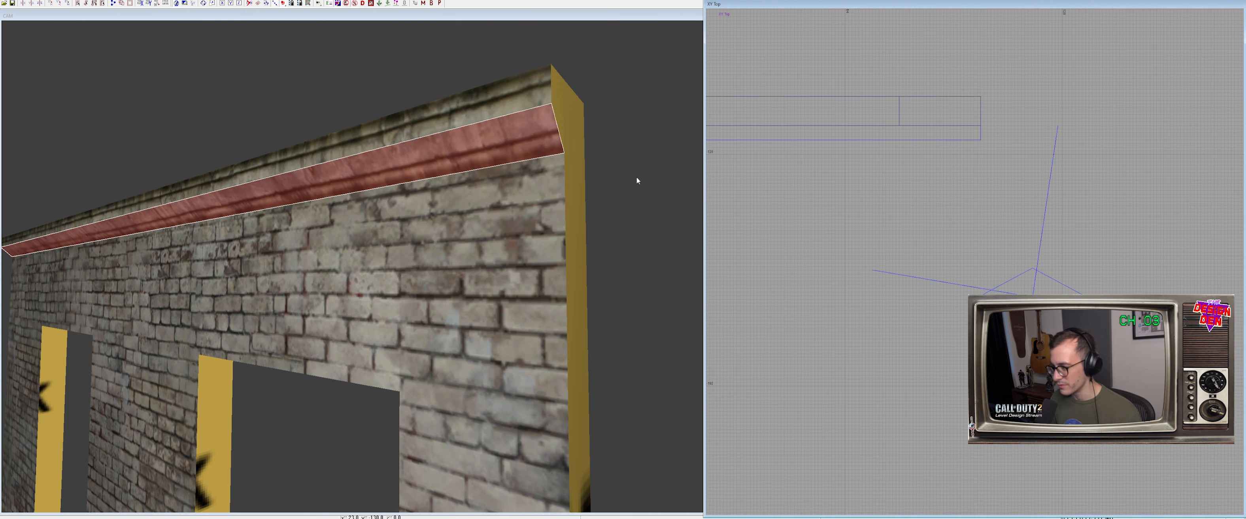
pyautogui.moveTo(580, 196); pyautogui.dragTo(500, 217, button='right')
pyautogui.hotkey('shift', 'Down')
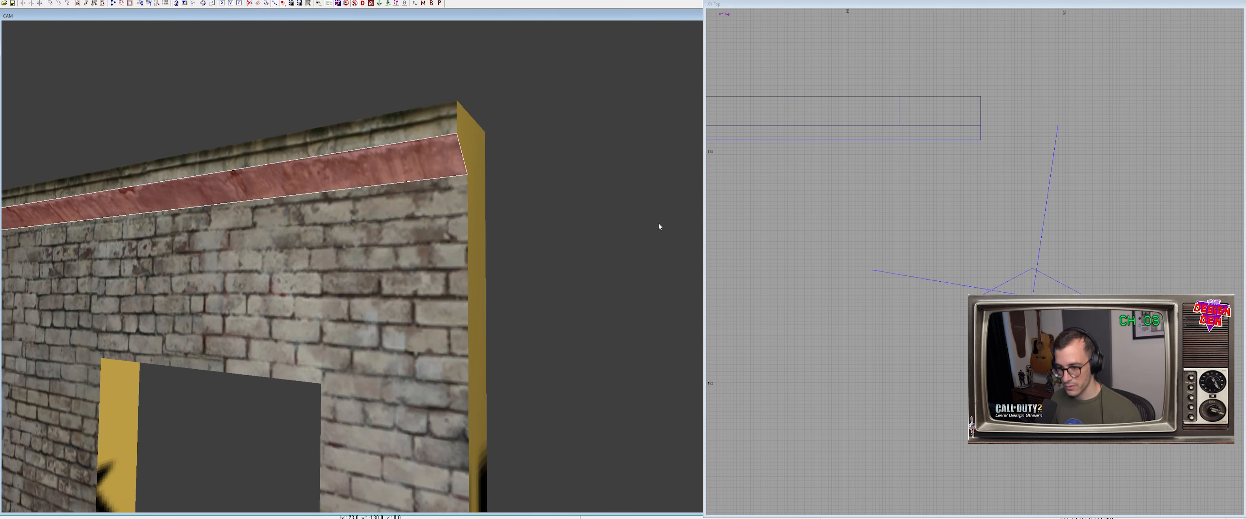
pyautogui.moveTo(580, 218); pyautogui.dragTo(498, 217, button='right')
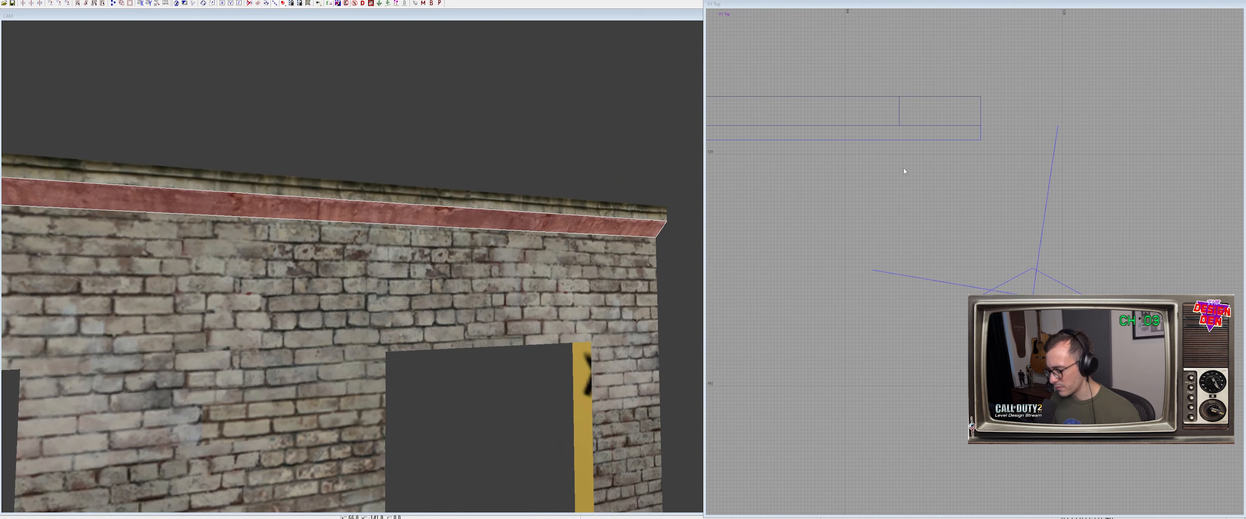
pyautogui.moveTo(580, 249); pyautogui.dragTo(449, 232, button='right')
pyautogui.press('Escape')
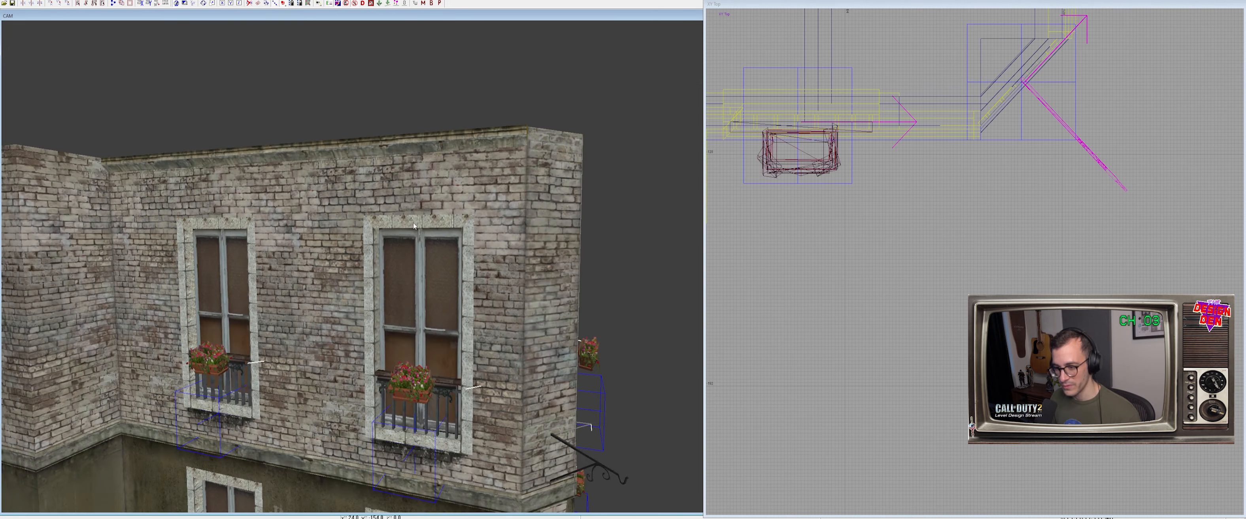
# Isolate the front cornice with the diagonal corner's brick wall pieces and select the cornice
pyautogui.moveTo(414, 226); pyautogui.dragTo(426, 219, button='right')
pyautogui.keyDown('shift'); pyautogui.click(335, 156); pyautogui.keyUp('shift')
pyautogui.keyDown('shift'); pyautogui.click(417, 178); pyautogui.keyUp('shift')
pyautogui.keyDown('shift'); pyautogui.click(434, 180); pyautogui.keyUp('shift')
pyautogui.keyDown('shift'); pyautogui.click(333, 198); pyautogui.keyUp('shift')
pyautogui.moveTo(334, 199); pyautogui.dragTo(271, 227, button='right')
pyautogui.hotkey('alt', 'h')
pyautogui.press('Escape')
pyautogui.keyDown('shift'); pyautogui.click(145, 215); pyautogui.keyUp('shift')
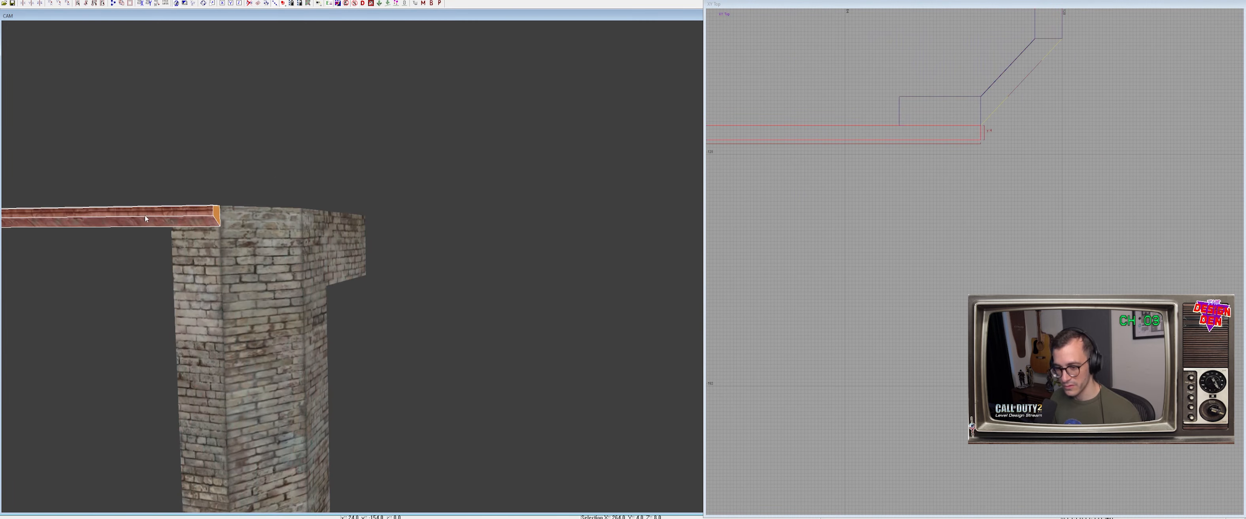
# Duplicate the cornice, slide the copy past the building corner, split it at the wall's corner, and isolate the pieces
pyautogui.moveTo(806, 278); pyautogui.dragTo(756, 354, button='right')
pyautogui.press('4')
pyautogui.press('space')
pyautogui.moveTo(807, 278); pyautogui.dragTo(947, 242)
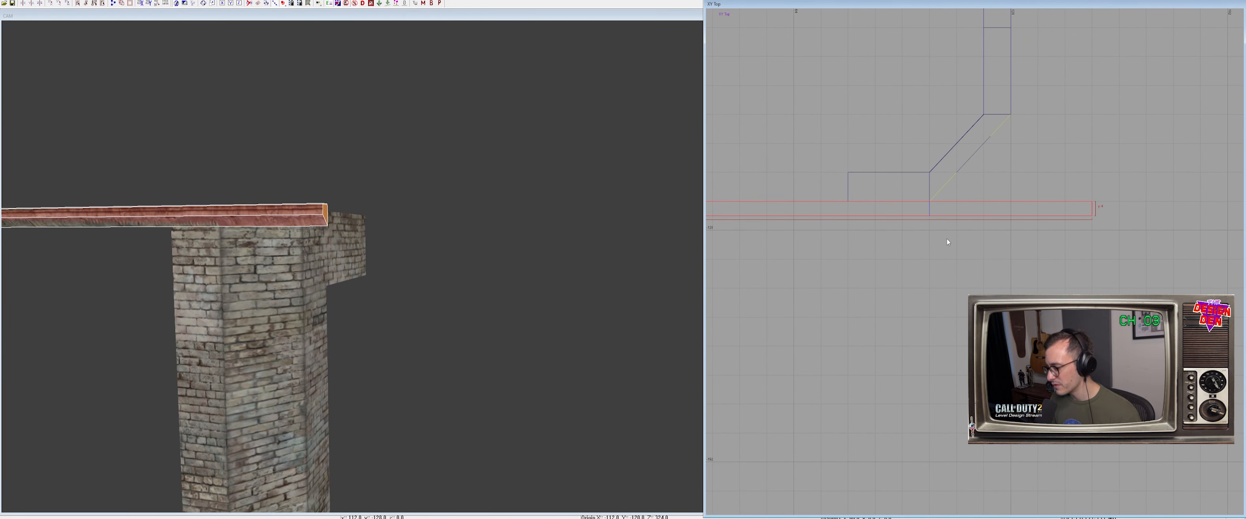
pyautogui.click(930, 216)
pyautogui.click(928, 172)
pyautogui.hotkey('shift', 'Return')
pyautogui.hotkey('alt', 'h')
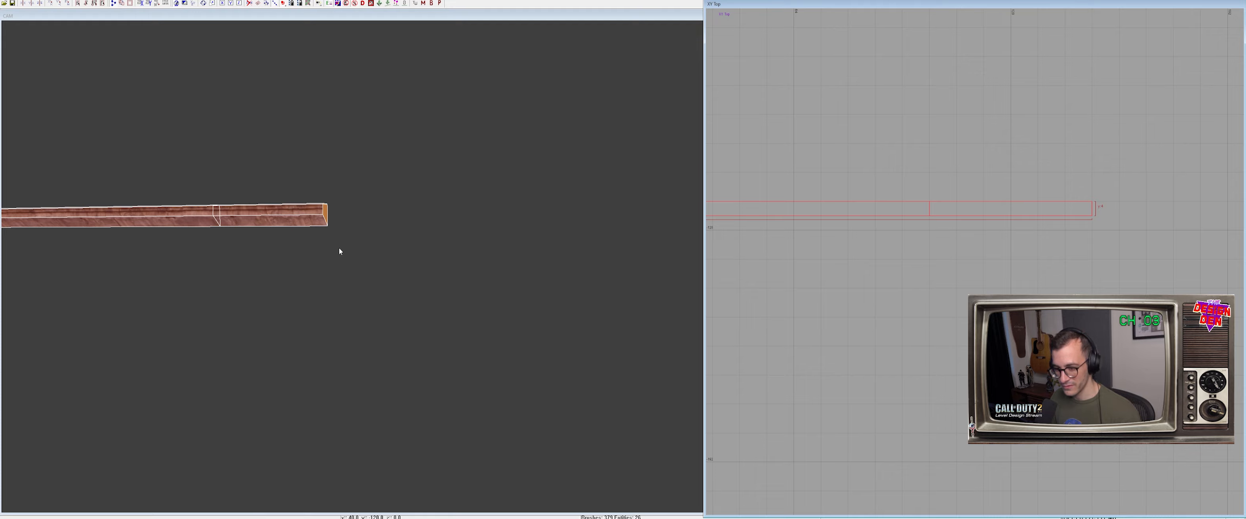
# Pick the short cornice piece beyond the corner, unhide everything, and isolate it with the front cornice
pyautogui.press('Escape')
pyautogui.keyDown('shift'); pyautogui.click(300, 210); pyautogui.keyUp('shift')
pyautogui.hotkey('shift', 'h')
pyautogui.moveTo(837, 250); pyautogui.dragTo(758, 270, button='right')
pyautogui.keyDown('shift'); pyautogui.click(287, 257); pyautogui.keyUp('shift')
pyautogui.keyDown('shift'); pyautogui.click(316, 259); pyautogui.keyUp('shift')
pyautogui.keyDown('shift'); pyautogui.click(203, 259); pyautogui.keyUp('shift')
pyautogui.moveTo(203, 259)
pyautogui.mouseDown(button='right')
pyautogui.moveTo(243, 149)
pyautogui.moveTo(378, 243)
pyautogui.mouseUp(button='right')
pyautogui.hotkey('alt', 'h')
pyautogui.press('Escape')
# Rotate the short cornice piece to the diagonal corner's angle and move it against the front cornice's end
pyautogui.keyDown('shift'); pyautogui.click(378, 241); pyautogui.keyUp('shift')
pyautogui.press('r')
pyautogui.moveTo(1035, 253); pyautogui.dragTo(1042, 233)
pyautogui.press('r')
pyautogui.press('1')
pyautogui.moveTo(932, 224)
pyautogui.mouseDown()
pyautogui.moveTo(897, 170)
pyautogui.moveTo(911, 164)
pyautogui.mouseUp()
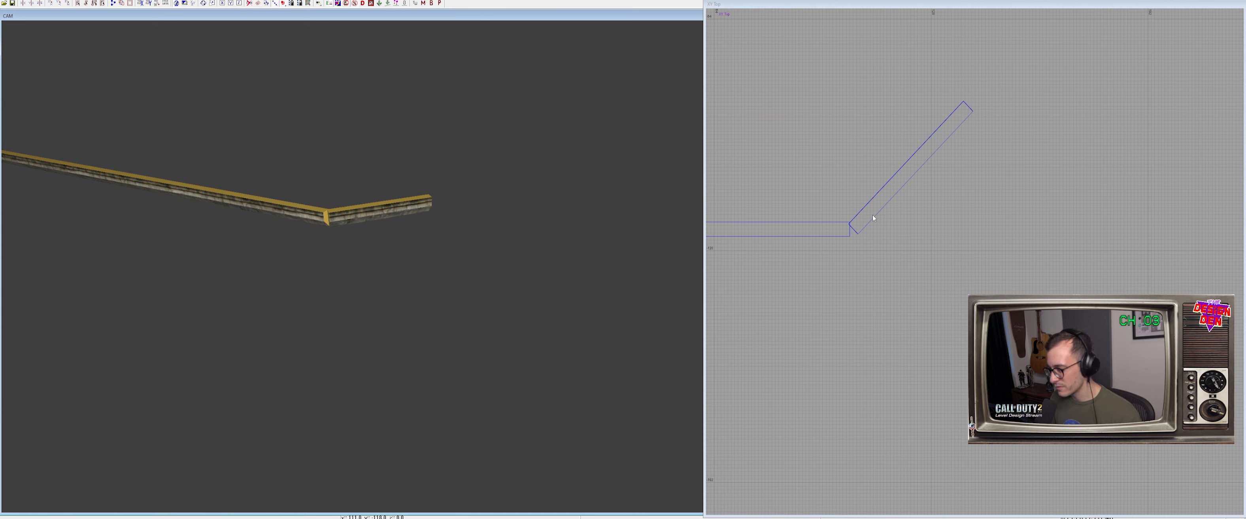
# Extend the diagonal cornice piece's near end past the front cornice's end so the two overlap
pyautogui.keyDown('shift'); pyautogui.click(873, 219); pyautogui.keyUp('shift')
pyautogui.scroll(5, 825, 225)
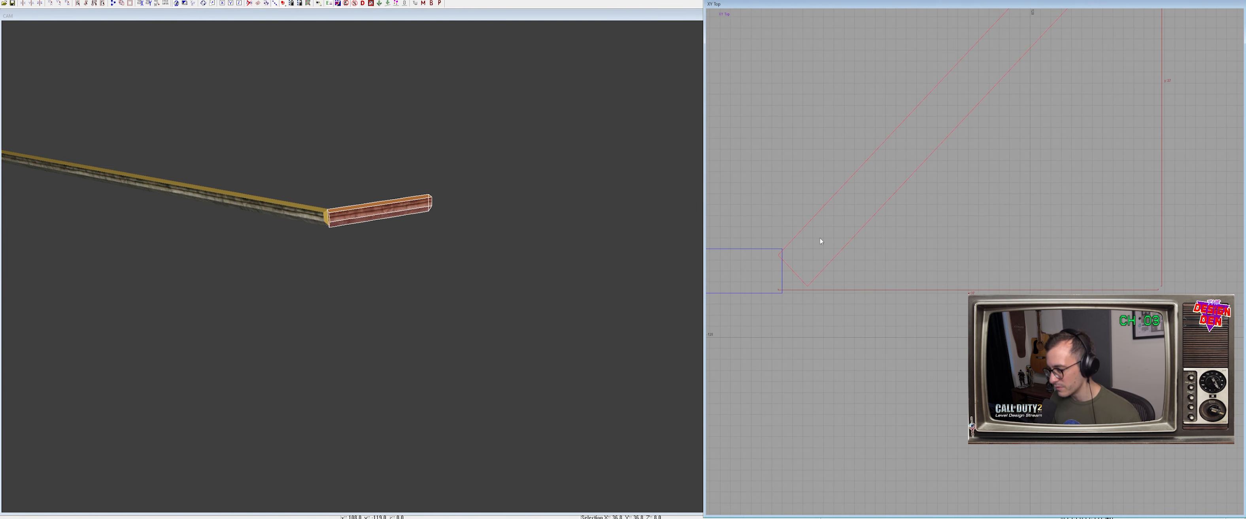
pyautogui.moveTo(790, 291)
pyautogui.mouseDown()
pyautogui.moveTo(793, 280)
pyautogui.moveTo(759, 308)
pyautogui.mouseUp()
pyautogui.moveTo(864, 260); pyautogui.dragTo(758, 427, button='right')
pyautogui.scroll(-3, 958, 165)
pyautogui.moveTo(901, 220); pyautogui.dragTo(986, 117, button='right')
pyautogui.scroll(2, 901, 219)
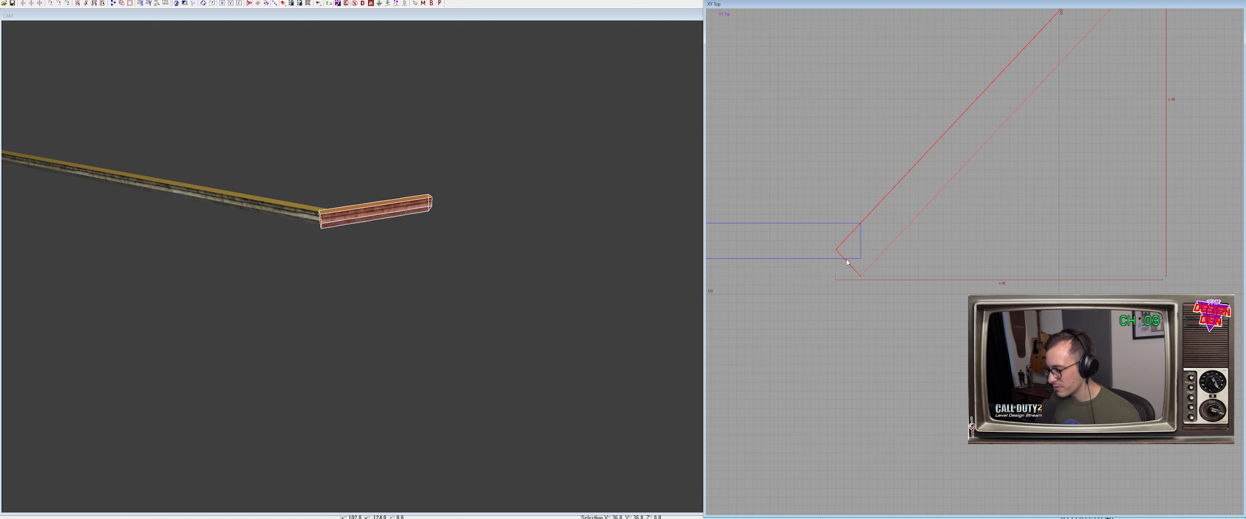
# Lengthen the front cornice into the overlap and cut the diagonal piece from the front cornice's outer corner
pyautogui.press('Escape')
pyautogui.keyDown('shift'); pyautogui.click(807, 243); pyautogui.keyUp('shift')
pyautogui.moveTo(923, 249); pyautogui.dragTo(941, 250)
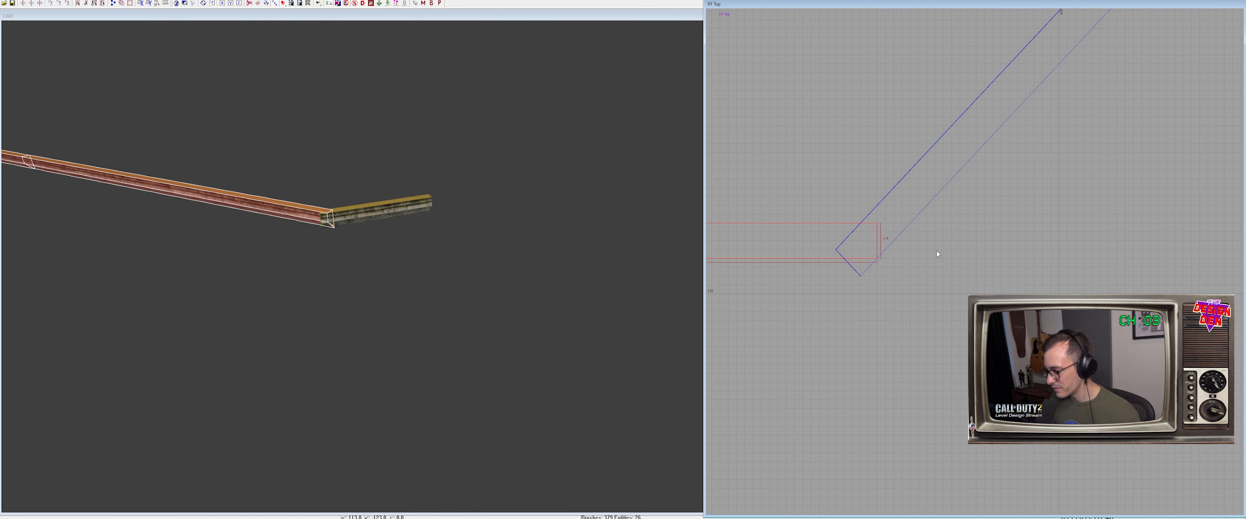
pyautogui.press('Escape')
pyautogui.keyDown('shift'); pyautogui.click(884, 240); pyautogui.keyUp('shift')
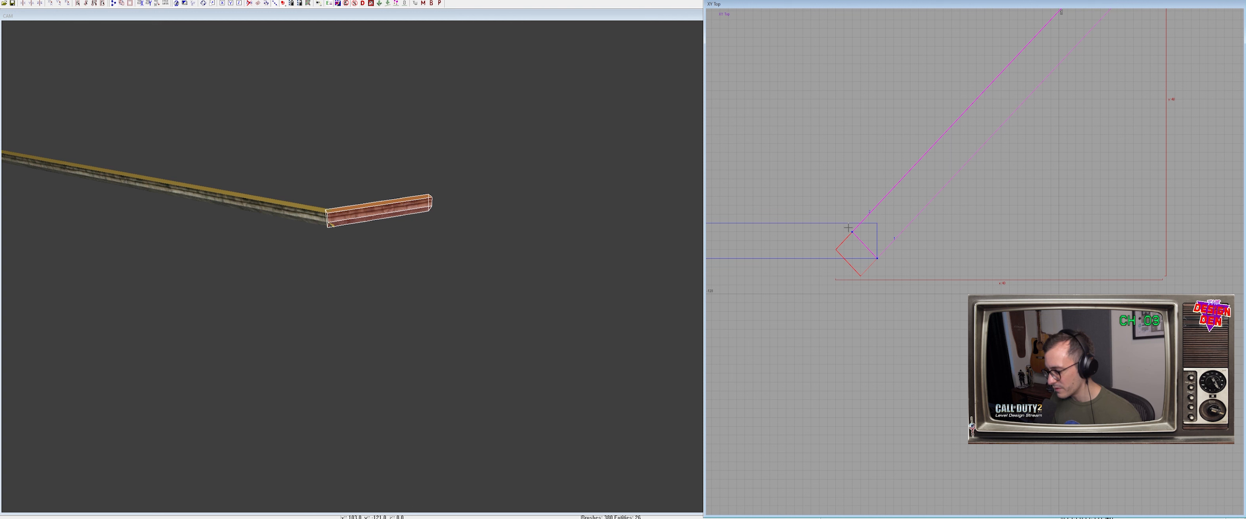
pyautogui.hotkey('shift', 'Return')
# Split the front cornice along the diagonal piece's end and delete the offcut at the joint
pyautogui.moveTo(368, 275); pyautogui.dragTo(368, 247, button='right')
pyautogui.press('Escape')
pyautogui.keyDown('shift'); pyautogui.click(364, 314); pyautogui.keyUp('shift')
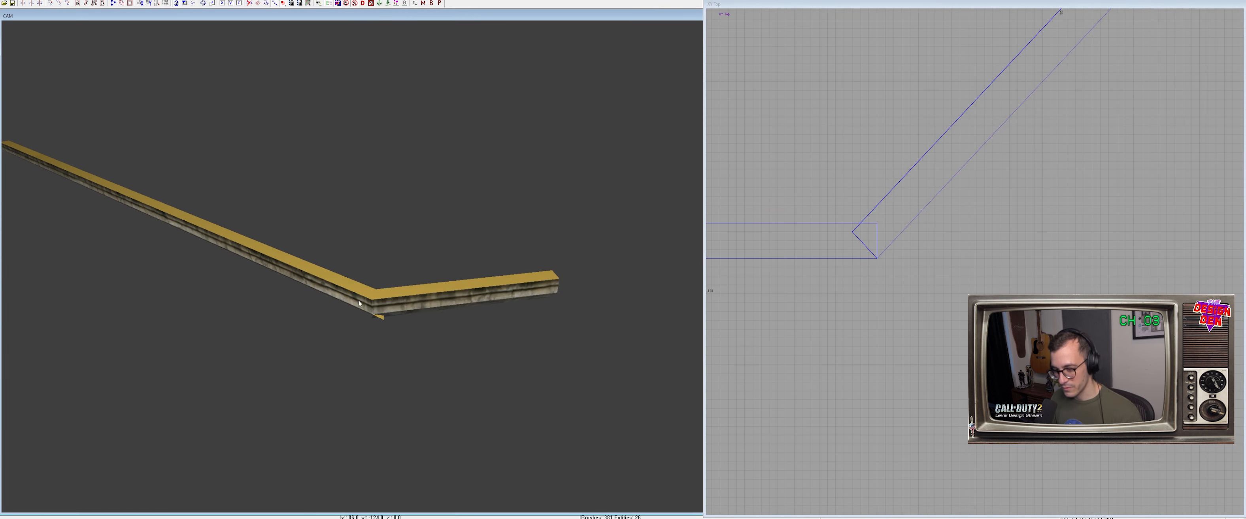
pyautogui.keyDown('shift'); pyautogui.click(358, 300); pyautogui.keyUp('shift')
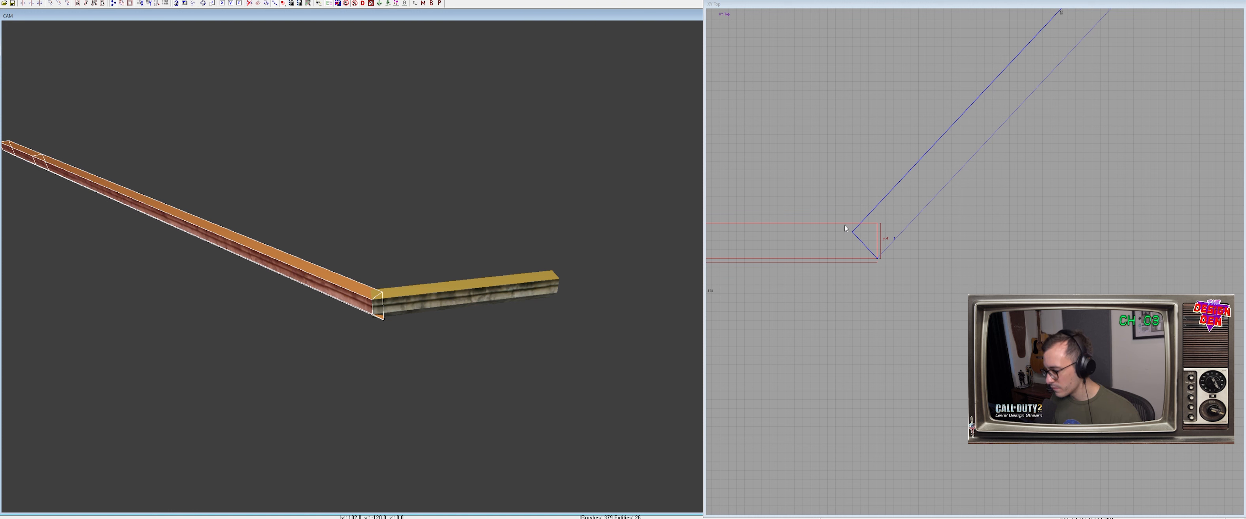
pyautogui.moveTo(845, 228); pyautogui.dragTo(842, 231)
pyautogui.hotkey('shift', 'Return')
pyautogui.press('Escape')
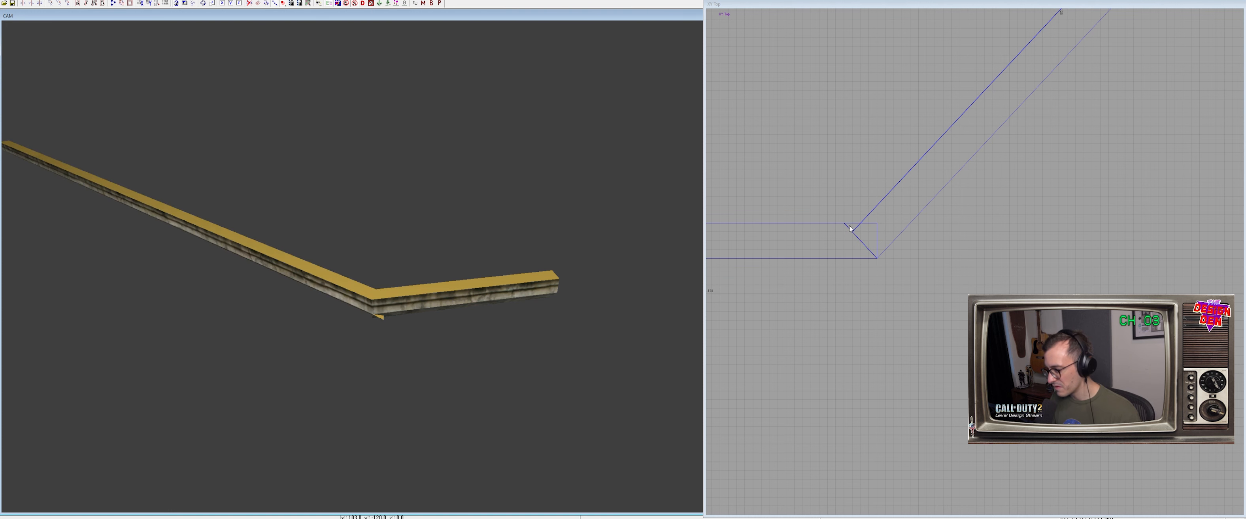
pyautogui.keyDown('shift'); pyautogui.click(849, 225); pyautogui.keyUp('shift')
pyautogui.press('BackSpace')
# Unhide everything and isolate the front and diagonal cornices with the side brick wall pieces
pyautogui.keyDown('shift'); pyautogui.click(850, 227); pyautogui.keyUp('shift')
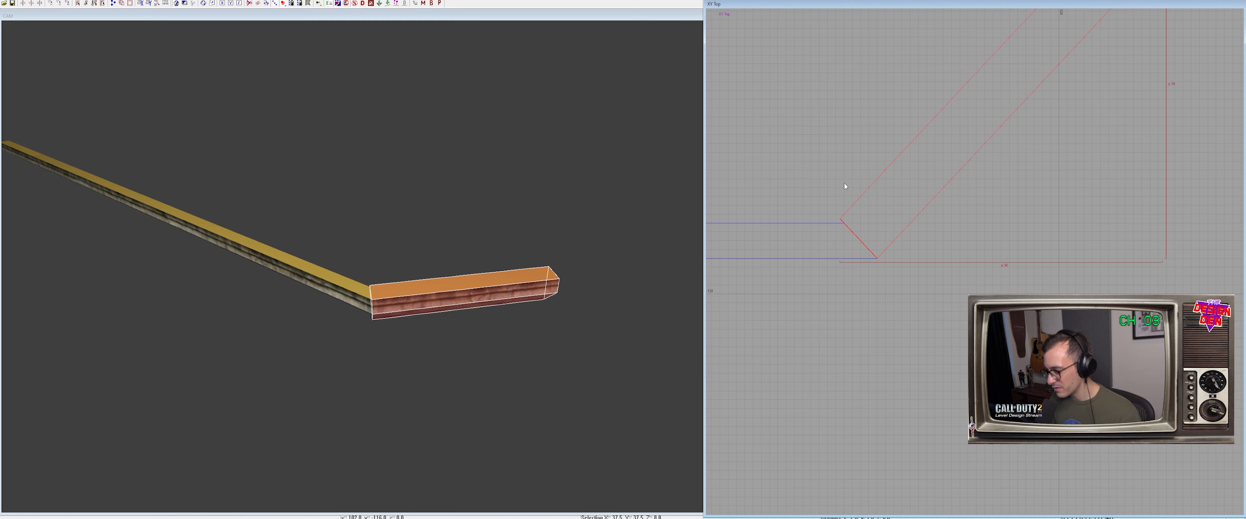
pyautogui.hotkey('shift', 'h')
pyautogui.keyDown('ctrl'); pyautogui.moveTo(437, 278); pyautogui.dragTo(460, 295, button='right'); pyautogui.keyUp('ctrl')
pyautogui.scroll(-3, 899, 237)
pyautogui.moveTo(899, 236); pyautogui.dragTo(818, 299, button='right')
pyautogui.keyDown('shift'); pyautogui.click(312, 270); pyautogui.keyUp('shift')
pyautogui.keyDown('shift'); pyautogui.click(520, 233); pyautogui.keyUp('shift')
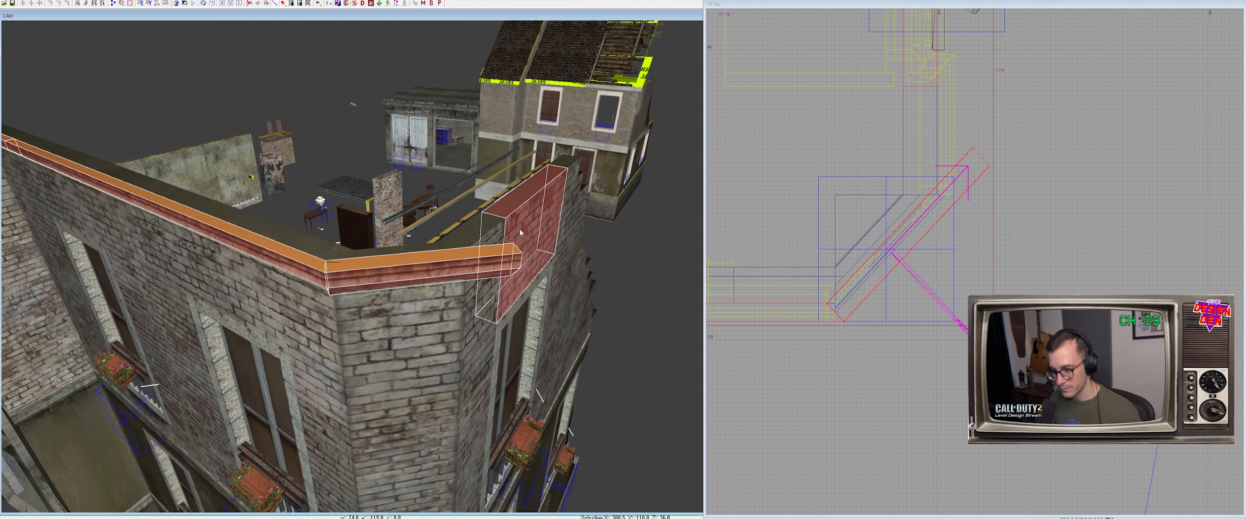
pyautogui.keyDown('shift'); pyautogui.click(491, 238); pyautogui.keyUp('shift')
pyautogui.hotkey('alt', 'h')
pyautogui.press('Escape')
# Split the diagonal cornice in line with the end of the side brick wall and delete the excess
pyautogui.keyDown('shift'); pyautogui.click(269, 268); pyautogui.keyUp('shift')
pyautogui.press('Escape')
pyautogui.moveTo(864, 239)
pyautogui.mouseDown(button='right')
pyautogui.moveTo(846, 253)
pyautogui.moveTo(958, 177)
pyautogui.moveTo(876, 231)
pyautogui.moveTo(830, 304)
pyautogui.moveTo(919, 228)
pyautogui.mouseUp(button='right')
pyautogui.keyDown('shift'); pyautogui.click(927, 201); pyautogui.keyUp('shift')
pyautogui.scroll(2, 926, 201)
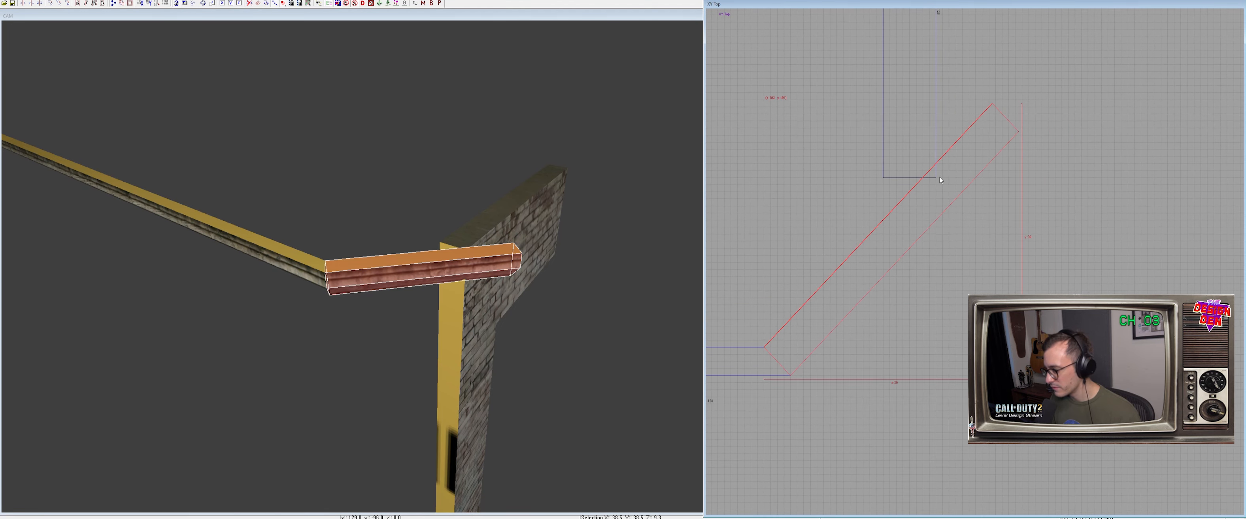
pyautogui.click(980, 178)
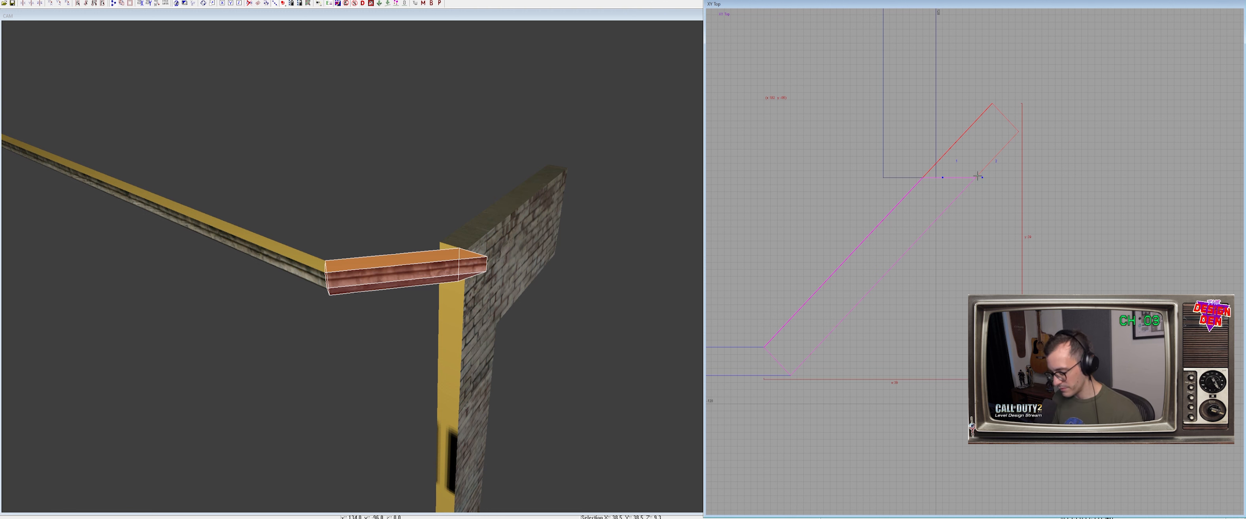
pyautogui.hotkey('shift', 'Return')
pyautogui.press('Escape')
pyautogui.keyDown('shift'); pyautogui.click(506, 258); pyautogui.keyUp('shift')
pyautogui.press('BackSpace')
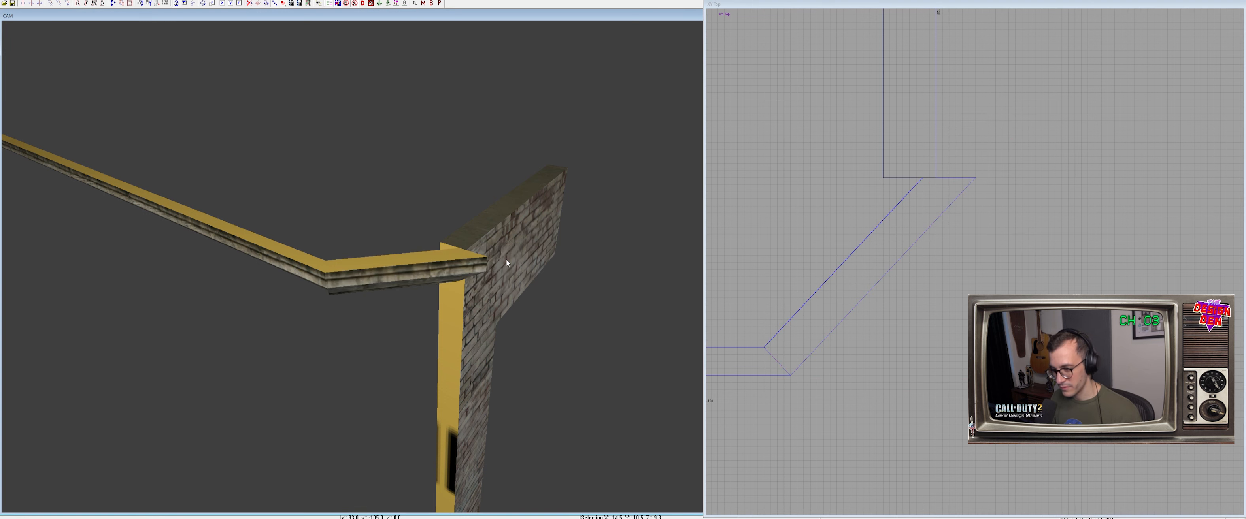
# Extend the diagonal cornice past the front joint, split it square to the front cornice, and delete the leftover
pyautogui.keyDown('shift'); pyautogui.click(334, 269); pyautogui.keyUp('shift')
pyautogui.moveTo(909, 248); pyautogui.dragTo(955, 183, button='right')
pyautogui.moveTo(815, 306); pyautogui.dragTo(769, 353)
pyautogui.click(810, 315)
pyautogui.hotkey('shift', 'Return')
pyautogui.press('Escape')
pyautogui.keyDown('shift'); pyautogui.click(791, 338); pyautogui.keyUp('shift')
pyautogui.press('BackSpace')
# Reduce the diagonal cornice's thickness so its joint end lines up with the front cornice's outer edge
pyautogui.keyDown('shift'); pyautogui.click(777, 283); pyautogui.keyUp('shift')
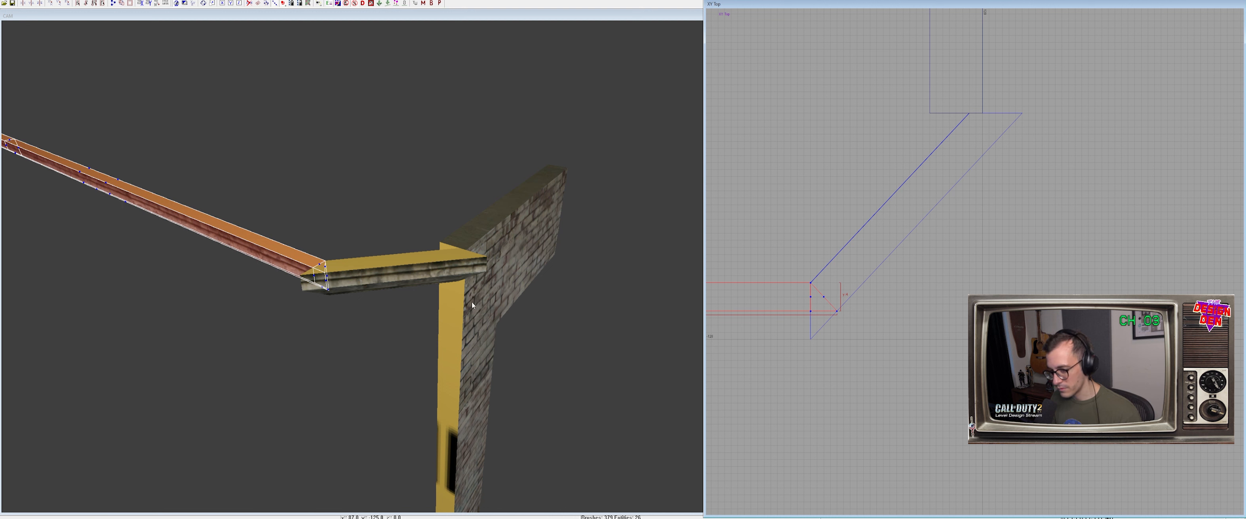
pyautogui.press('Escape')
pyautogui.keyDown('shift'); pyautogui.click(817, 324); pyautogui.keyUp('shift')
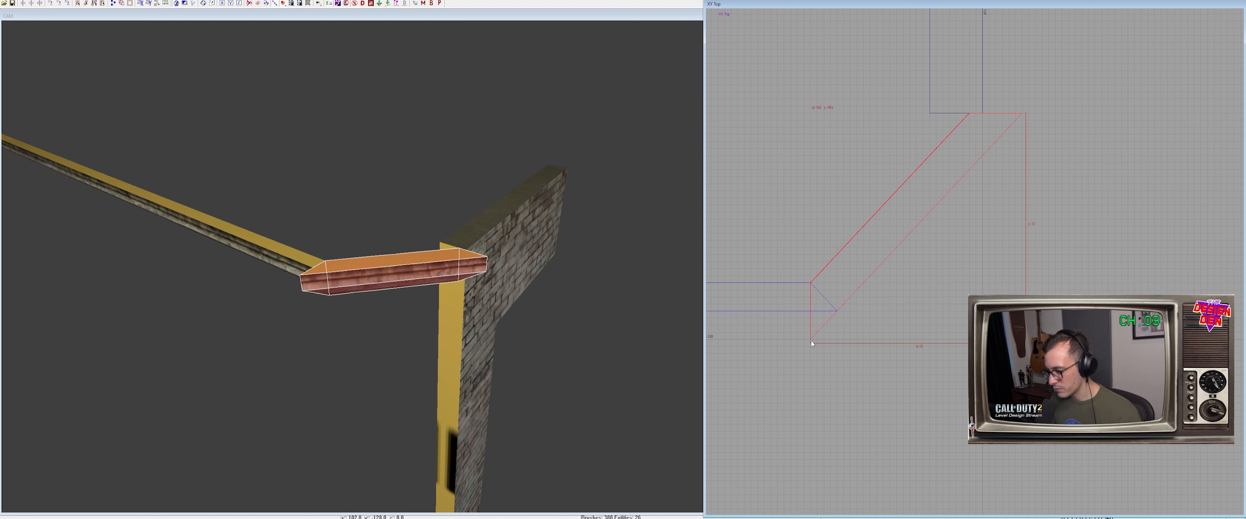
pyautogui.moveTo(864, 306); pyautogui.dragTo(848, 292)
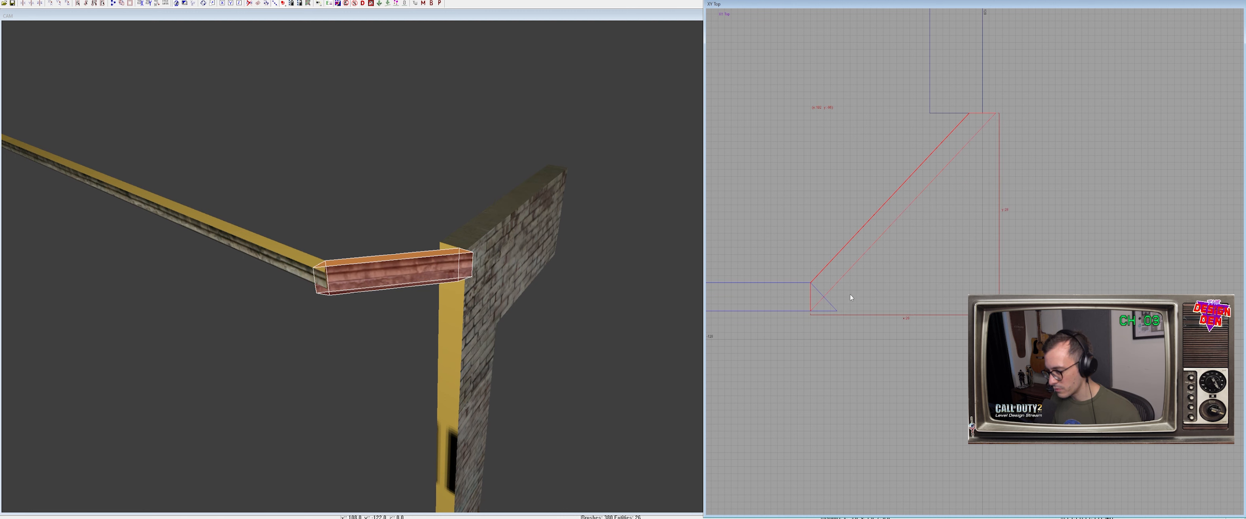
# Isolate the front and diagonal cornices, split the front one at the diagonal's end, and delete the excess
pyautogui.moveTo(901, 228)
pyautogui.mouseDown(button='right')
pyautogui.moveTo(843, 298)
pyautogui.moveTo(890, 202)
pyautogui.mouseUp(button='right')
pyautogui.moveTo(497, 286)
pyautogui.mouseDown(button='right')
pyautogui.moveTo(495, 256)
pyautogui.moveTo(434, 194)
pyautogui.mouseUp(button='right')
pyautogui.hotkey('shift', 'h')
pyautogui.keyDown('shift'); pyautogui.click(418, 161); pyautogui.keyUp('shift')
pyautogui.hotkey('alt', 'h')
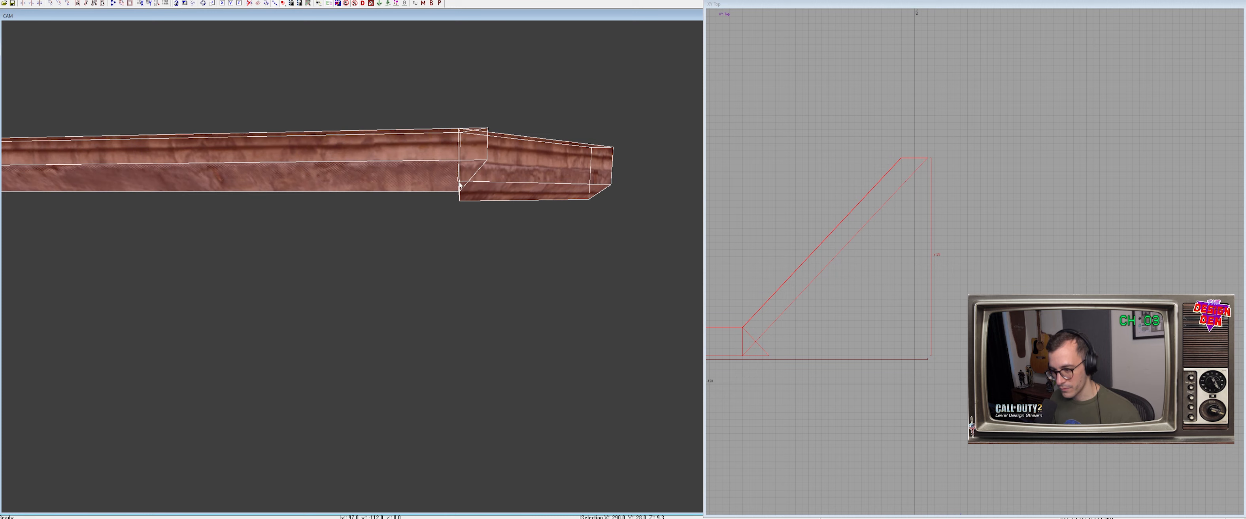
pyautogui.press('Escape')
pyautogui.keyDown('shift'); pyautogui.click(417, 143); pyautogui.keyUp('shift')
pyautogui.moveTo(729, 359); pyautogui.dragTo(789, 296, button='right')
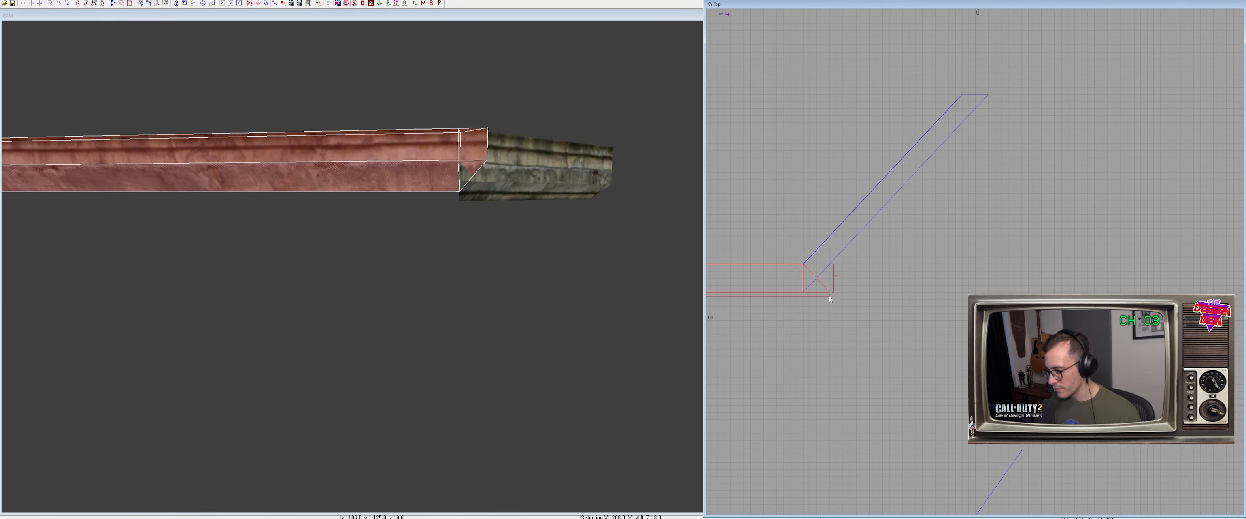
pyautogui.click(803, 242)
pyautogui.hotkey('shift', 'Return')
pyautogui.press('Escape')
pyautogui.keyDown('shift'); pyautogui.click(817, 288); pyautogui.keyUp('shift')
pyautogui.press('BackSpace')
# Pick out the duplicate cornice overlapping the front cornice and delete it
pyautogui.keyDown('shift'); pyautogui.click(413, 160); pyautogui.keyUp('shift')
pyautogui.moveTo(413, 157); pyautogui.dragTo(365, 178, button='right')
pyautogui.press('Escape')
pyautogui.keyDown('shift'); pyautogui.click(444, 162); pyautogui.keyUp('shift')
pyautogui.moveTo(444, 164); pyautogui.dragTo(482, 153)
pyautogui.moveTo(482, 153); pyautogui.dragTo(482, 153, button='right')
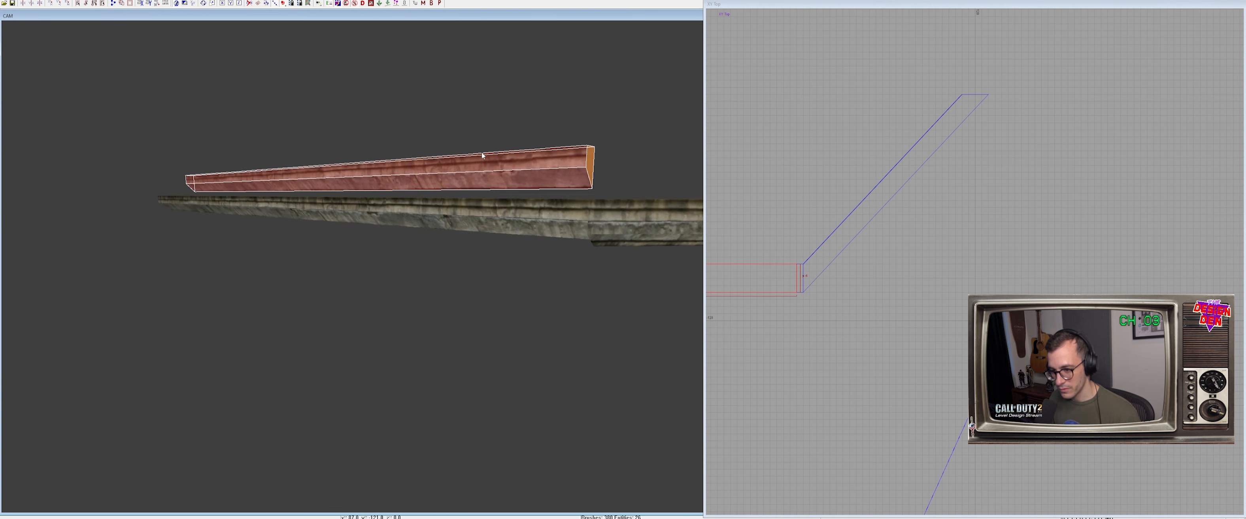
pyautogui.moveTo(457, 194); pyautogui.dragTo(424, 173, button='right')
pyautogui.hotkey('shift', 'h')
pyautogui.press('Escape')
pyautogui.keyDown('shift'); pyautogui.click(425, 172); pyautogui.keyUp('shift')
pyautogui.press('BackSpace')
# Isolate the front and diagonal cornices and raise the diagonal piece's lower edge to match the front profile
pyautogui.moveTo(276, 211); pyautogui.dragTo(275, 211, button='right')
pyautogui.keyDown('shift'); pyautogui.click(275, 212); pyautogui.keyUp('shift')
pyautogui.keyDown('shift'); pyautogui.click(133, 209); pyautogui.keyUp('shift')
pyautogui.moveTo(184, 207); pyautogui.dragTo(201, 219, button='right')
pyautogui.hotkey('alt', 'h')
pyautogui.keyDown('shift'); pyautogui.click(201, 220); pyautogui.keyUp('shift')
pyautogui.hotkey('ctrl', 'Tab')
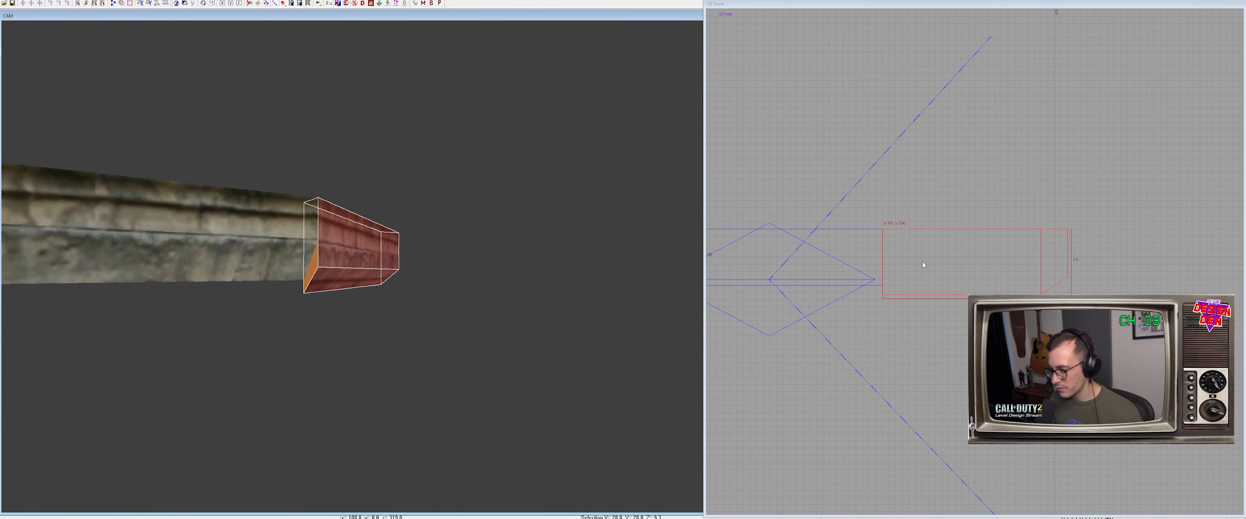
pyautogui.hotkey('ctrl', 'Tab')
pyautogui.moveTo(878, 341)
pyautogui.mouseDown()
pyautogui.moveTo(878, 308)
pyautogui.moveTo(868, 329)
pyautogui.mouseUp()
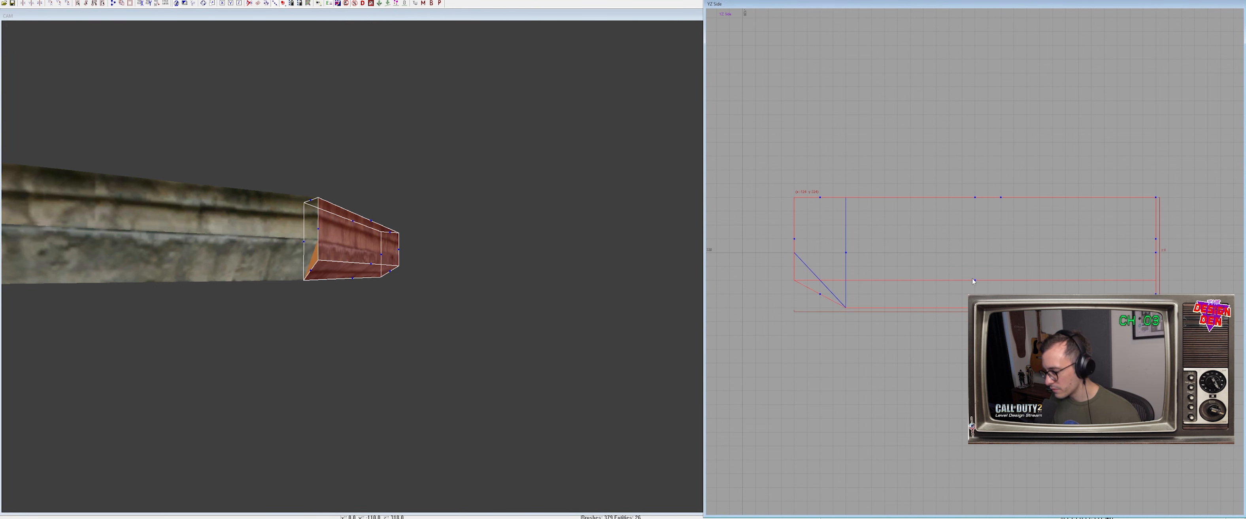
# Unhide everything and isolate both cornices with the brick wall pieces at the diagonal corner
pyautogui.keyDown('shift'); pyautogui.click(291, 264); pyautogui.keyUp('shift')
pyautogui.moveTo(291, 263)
pyautogui.mouseDown(button='right')
pyautogui.moveTo(348, 266)
pyautogui.moveTo(374, 301)
pyautogui.mouseUp(button='right')
pyautogui.hotkey('shift', 'h')
pyautogui.keyDown('shift'); pyautogui.click(481, 250); pyautogui.keyUp('shift')
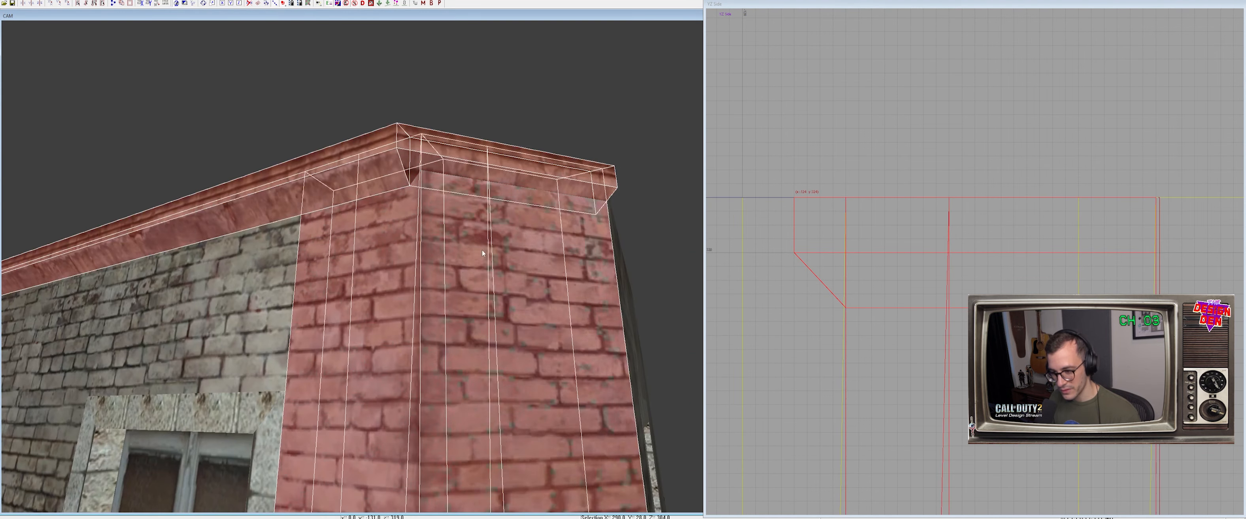
pyautogui.hotkey('alt', 'h')
pyautogui.press('Escape')
# Lengthen the front cornice until its end reaches the corner edge of the brick wall
pyautogui.keyDown('shift'); pyautogui.click(383, 178); pyautogui.keyUp('shift')
pyautogui.hotkey('ctrl', 'Tab')
pyautogui.scroll(-8, 944, 266)
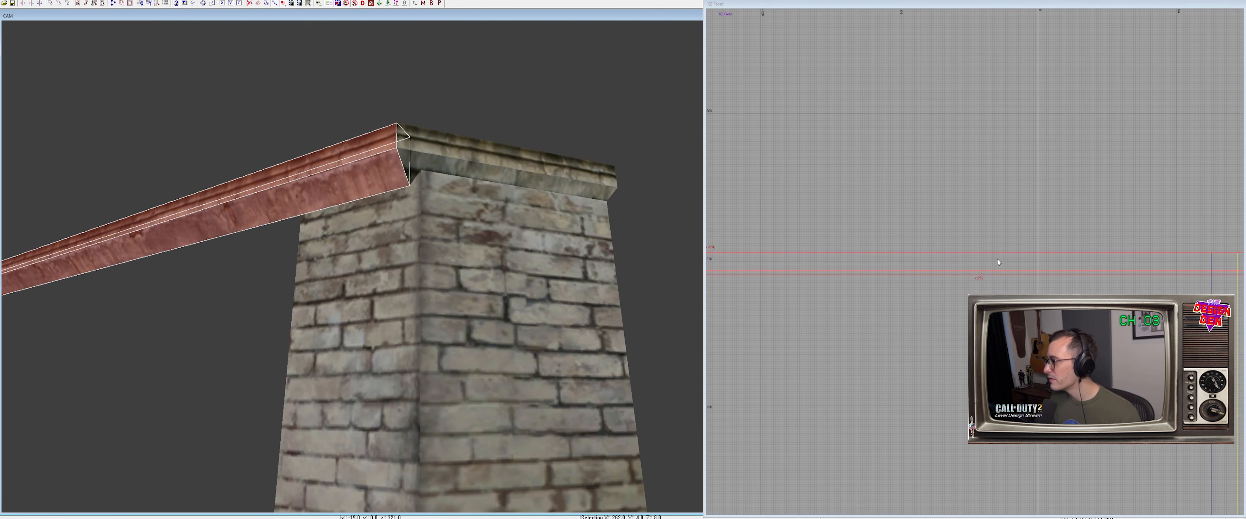
pyautogui.hotkey('ctrl', 'Tab')
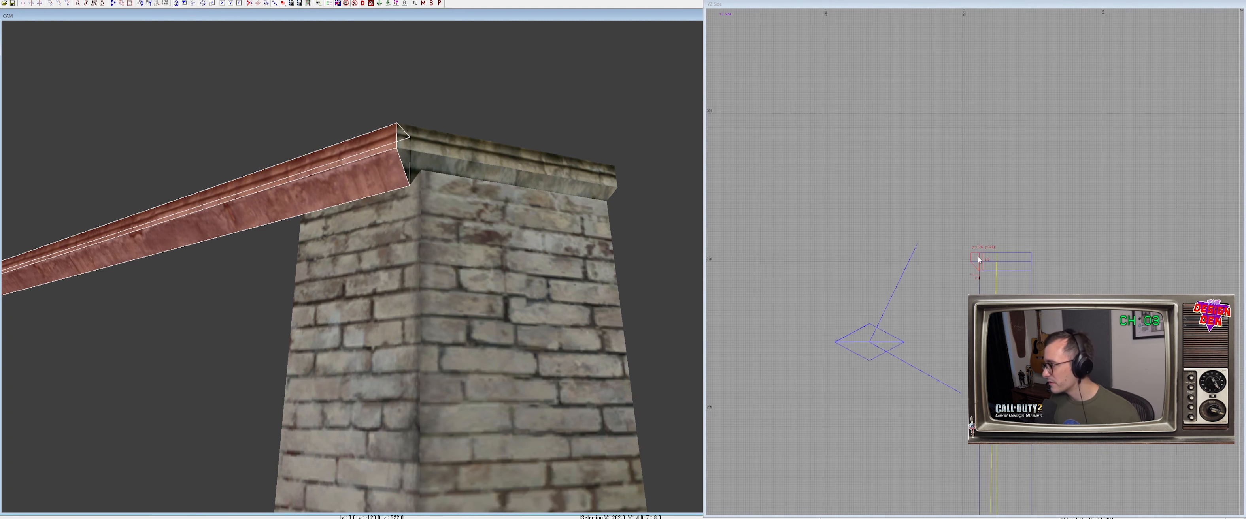
pyautogui.scroll(4, 1004, 269)
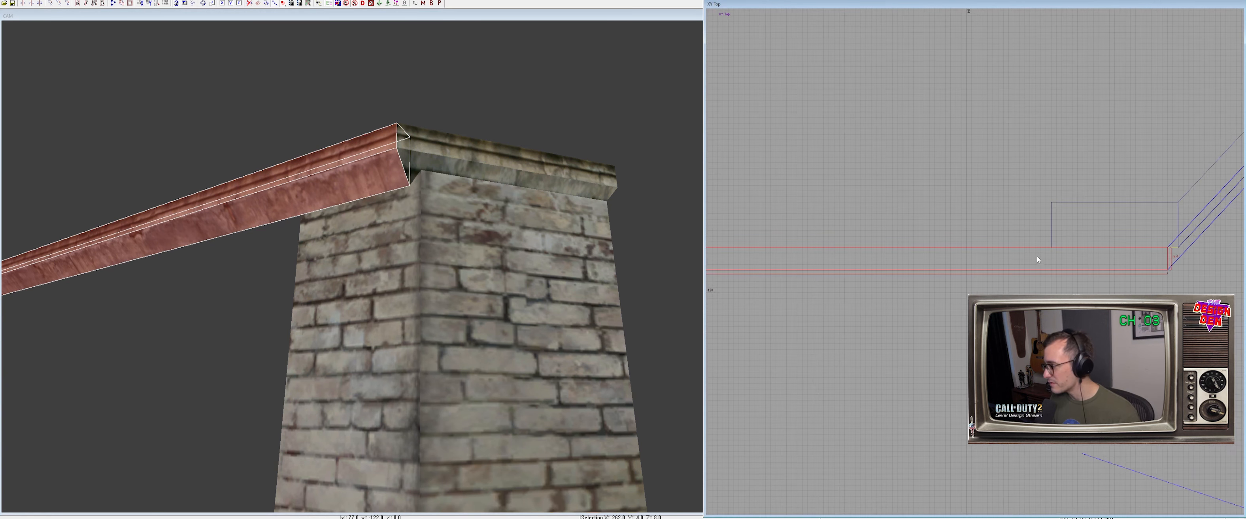
pyautogui.scroll(4, 1042, 250)
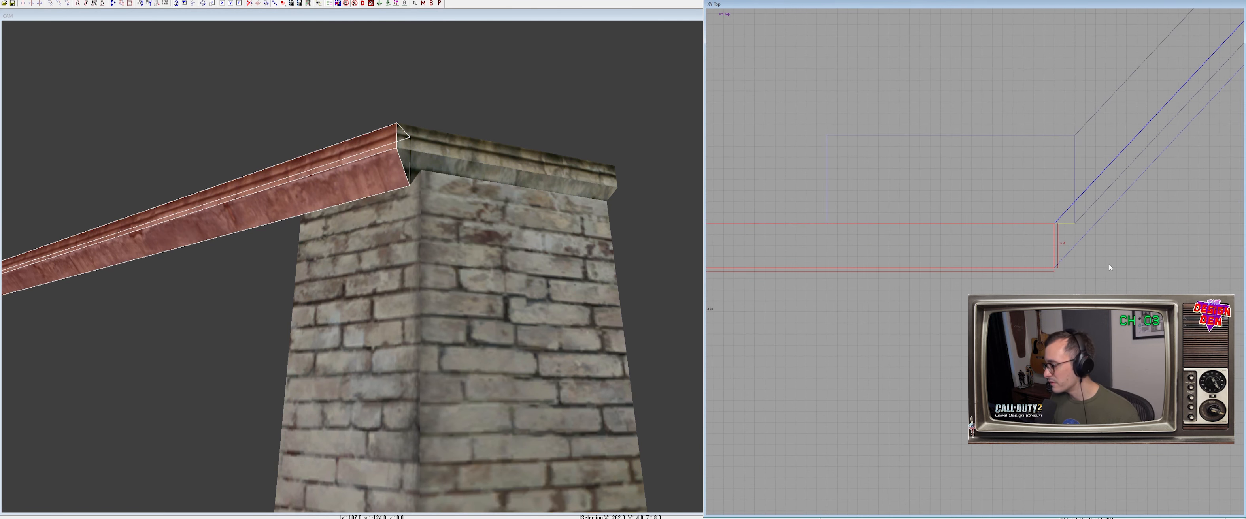
pyautogui.moveTo(1131, 242); pyautogui.dragTo(1167, 246)
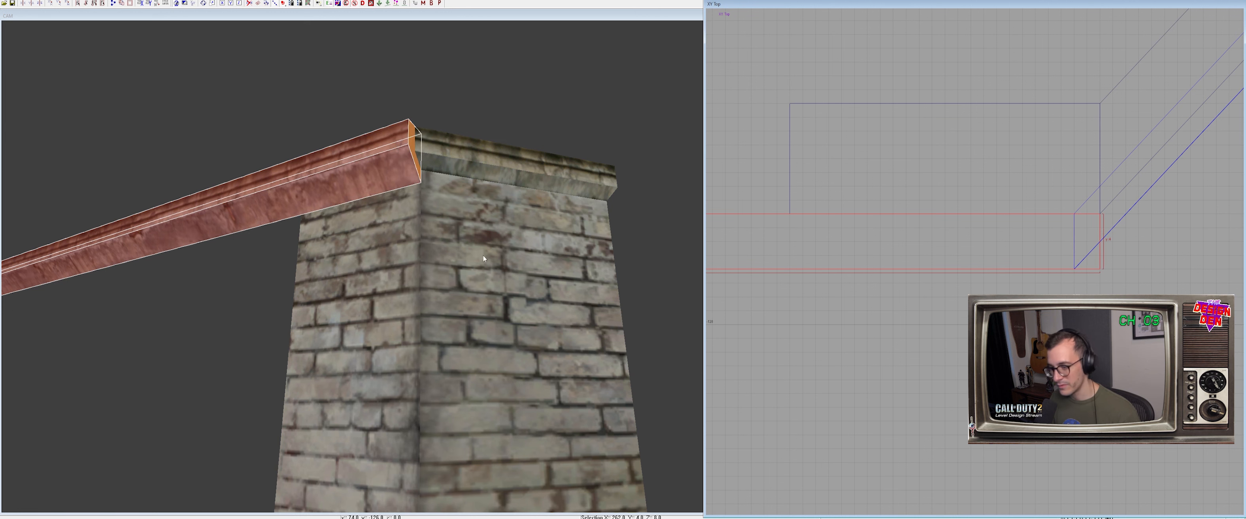
# Move the diagonal cornice outward against the end of the front cornice
pyautogui.press('Escape')
pyautogui.keyDown('shift'); pyautogui.click(461, 159); pyautogui.keyUp('shift')
pyautogui.moveTo(984, 228); pyautogui.dragTo(880, 230, button='right')
pyautogui.moveTo(986, 228); pyautogui.dragTo(1013, 225)
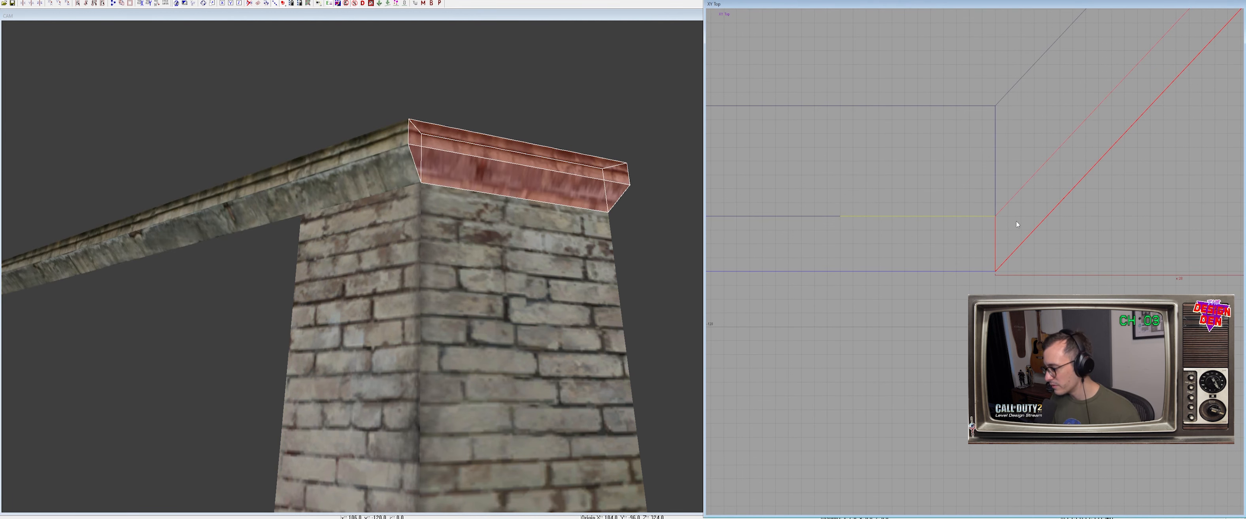
# Unhide everything and isolate the cornices with the front and side brick wall pieces
pyautogui.moveTo(483, 193); pyautogui.dragTo(435, 208, button='right')
pyautogui.moveTo(389, 245)
pyautogui.mouseDown(button='right')
pyautogui.moveTo(464, 236)
pyautogui.moveTo(389, 245)
pyautogui.moveTo(489, 316)
pyautogui.moveTo(597, 348)
pyautogui.mouseUp(button='right')
pyautogui.hotkey('shift', 'h')
pyautogui.keyDown('shift'); pyautogui.click(488, 319); pyautogui.keyUp('shift')
pyautogui.keyDown('shift'); pyautogui.click(486, 302); pyautogui.keyUp('shift')
pyautogui.keyDown('shift'); pyautogui.click(617, 335); pyautogui.keyUp('shift')
pyautogui.hotkey('alt', 'h')
pyautogui.scroll(-5, 934, 325)
# Duplicate the front cornice and rotate the copy into place along the side brick wall at the diagonal corner
pyautogui.press('Escape')
pyautogui.keyDown('shift'); pyautogui.click(935, 262); pyautogui.keyUp('shift')
pyautogui.moveTo(890, 279); pyautogui.dragTo(836, 300, button='right')
pyautogui.scroll(-4, 919, 283)
pyautogui.press('4')
pyautogui.press('space')
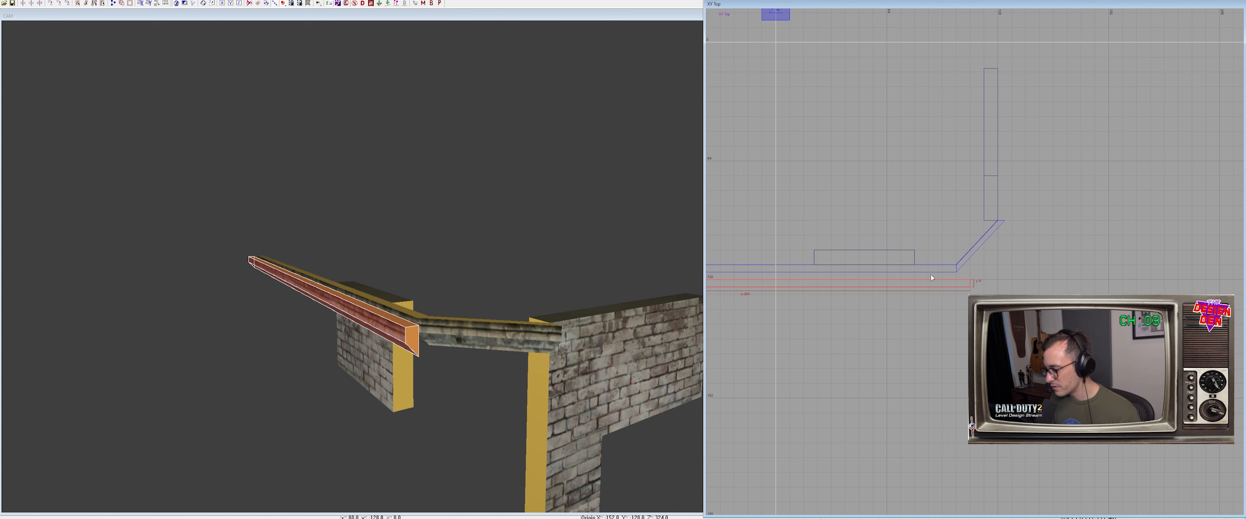
pyautogui.moveTo(941, 282); pyautogui.dragTo(1010, 209)
pyautogui.press('r')
pyautogui.moveTo(1016, 258)
pyautogui.mouseDown()
pyautogui.moveTo(1050, 279)
pyautogui.moveTo(1032, 301)
pyautogui.mouseUp()
pyautogui.press('r')
pyautogui.moveTo(817, 387); pyautogui.dragTo(1039, 152)
pyautogui.scroll(4, 1012, 216)
pyautogui.press('1')
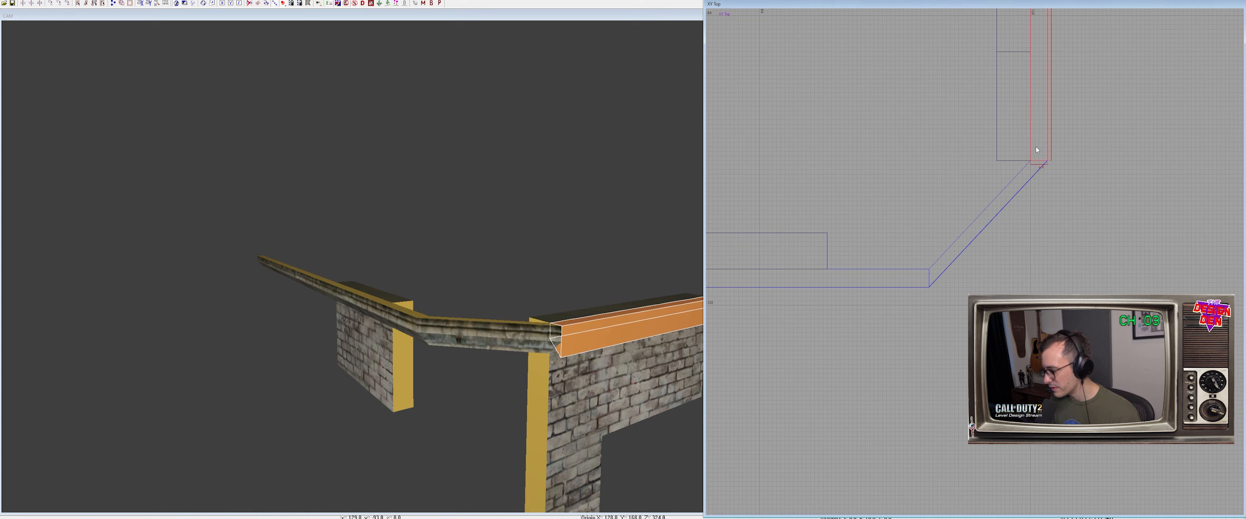
# Rotate the side cornice by half a turn so its profiled face points outward from the side wall
pyautogui.moveTo(536, 303); pyautogui.dragTo(629, 261, button='right')
pyautogui.press('r')
pyautogui.moveTo(999, 221); pyautogui.dragTo(896, 342, button='right')
pyautogui.scroll(-2, 999, 220)
pyautogui.moveTo(999, 220)
pyautogui.mouseDown()
pyautogui.moveTo(1034, 234)
pyautogui.moveTo(1004, 223)
pyautogui.mouseUp()
pyautogui.hotkey('ctrl', 'z')
pyautogui.scroll(-4, 1004, 223)
pyautogui.moveTo(991, 253); pyautogui.dragTo(943, 288, button='right')
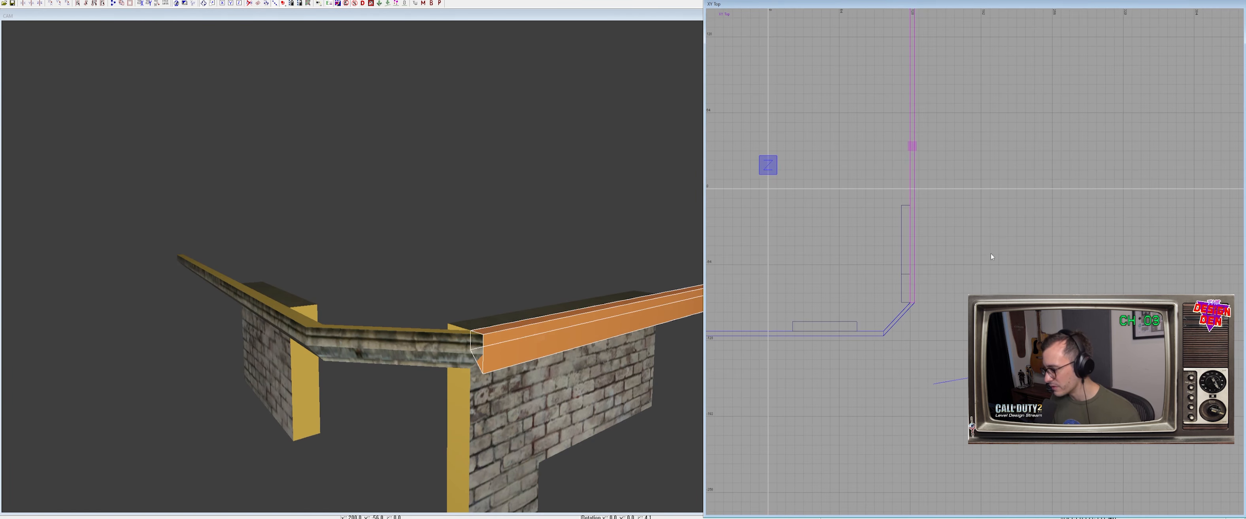
pyautogui.moveTo(990, 253); pyautogui.dragTo(987, 221)
pyautogui.press('r')
pyautogui.scroll(4, 919, 225)
pyautogui.moveTo(910, 219); pyautogui.dragTo(995, 65, button='right')
pyautogui.keyDown('ctrl'); pyautogui.moveTo(592, 270); pyautogui.dragTo(636, 297, button='right'); pyautogui.keyUp('ctrl')
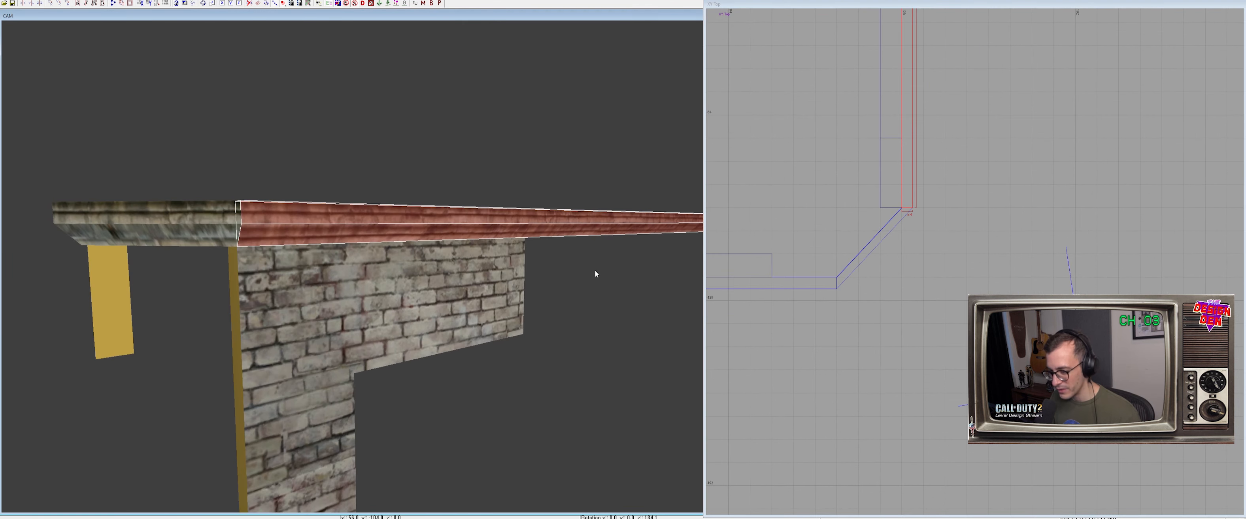
# Shorten the side cornice to the far end of the side brick wall
pyautogui.scroll(-4, 884, 234)
pyautogui.moveTo(898, 229); pyautogui.dragTo(893, 253, button='right')
pyautogui.moveTo(924, 63); pyautogui.dragTo(924, 283)
pyautogui.scroll(2, 910, 284)
pyautogui.scroll(1, 908, 286)
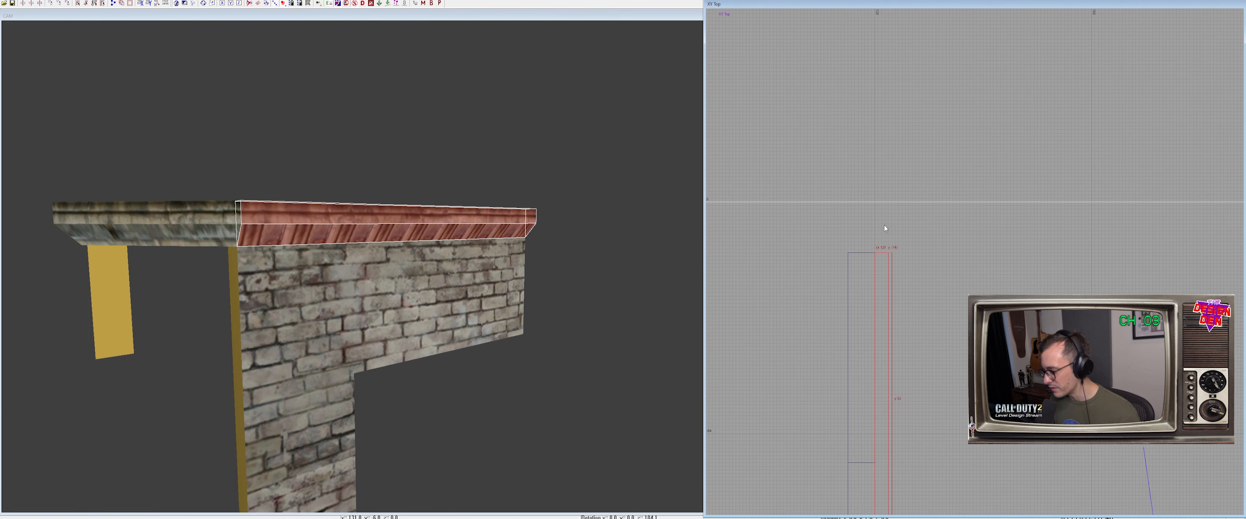
# Select the side cornice's sloped lower face and apply the front cornice's underside texture to it
pyautogui.moveTo(546, 279)
pyautogui.keyDown('ctrl'); pyautogui.mouseDown(button='right')
pyautogui.moveTo(496, 254)
pyautogui.moveTo(243, 227)
pyautogui.mouseUp(button='right'); pyautogui.keyUp('ctrl')
pyautogui.press('Escape')
pyautogui.keyDown('ctrl'); pyautogui.keyDown('shift'); pyautogui.click(485, 245); pyautogui.keyUp('shift'); pyautogui.keyUp('ctrl')
pyautogui.press('Escape')
pyautogui.keyDown('ctrl'); pyautogui.keyDown('shift'); pyautogui.click(465, 245); pyautogui.keyUp('shift'); pyautogui.keyUp('ctrl')
pyautogui.middleClick(193, 207)
# Rotate the texture on the side cornice's sloped face to follow its length and shift it for alignment
pyautogui.hotkey('shift', 'pagedown')
pyautogui.hotkey('shift', 'pagedown')
pyautogui.hotkey('shift', 'pagedown')
pyautogui.hotkey('shift', 'pagedown')
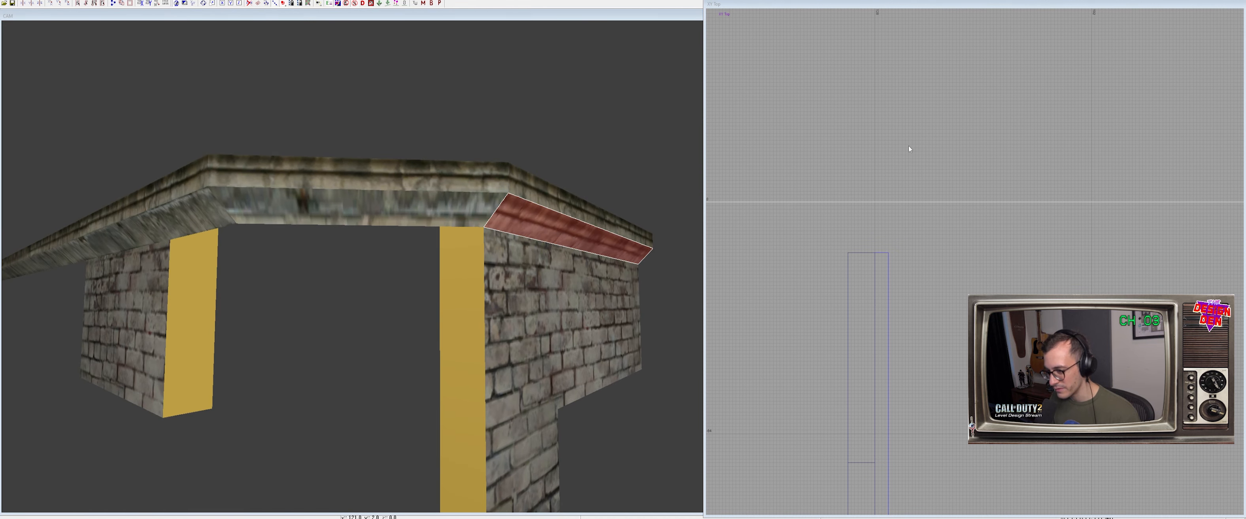
pyautogui.rightClick(591, 281)
pyautogui.hotkey('shift', 'Up')
pyautogui.hotkey('shift', 'Up')
pyautogui.hotkey('shift', 'Up')
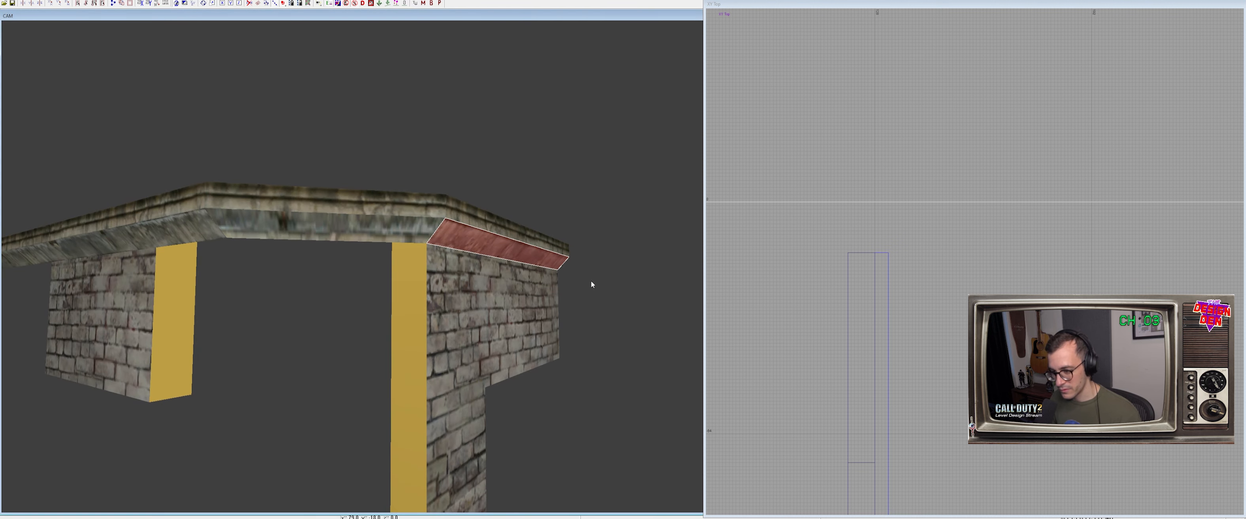
# Select the diagonal corner cornice's sloped lower face and rotate its texture to follow the cornice's length
pyautogui.press('Escape')
pyautogui.keyDown('ctrl'); pyautogui.keyDown('shift'); pyautogui.click(382, 220); pyautogui.keyUp('shift'); pyautogui.keyUp('ctrl')
pyautogui.hotkey('shift', 'pagedown')
pyautogui.hotkey('shift', 'pagedown')
pyautogui.hotkey('shift', 'pagedown')
pyautogui.hotkey('shift', 'pagedown')
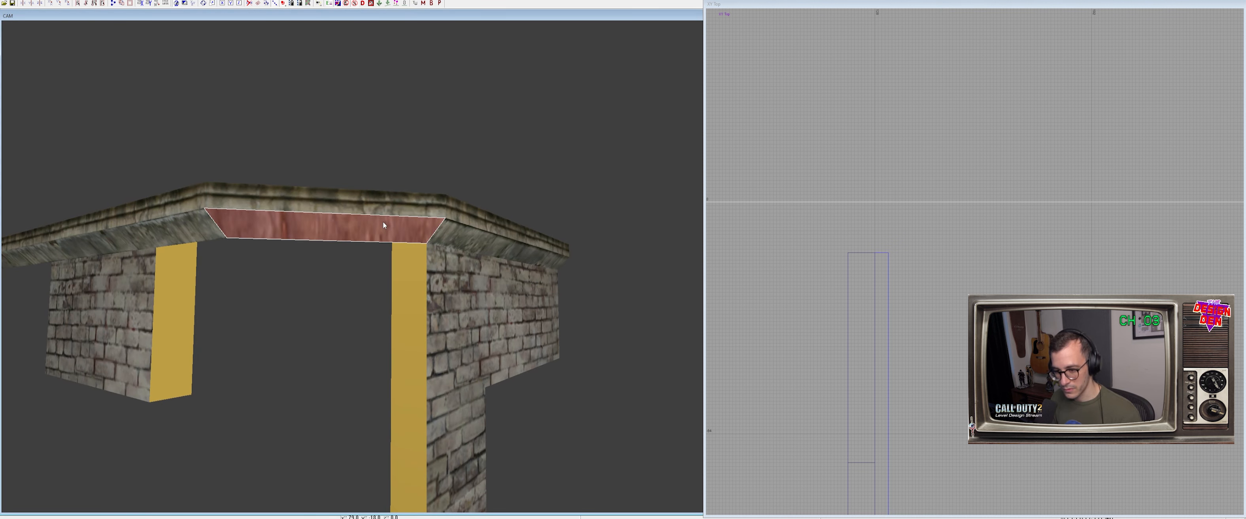
pyautogui.hotkey('shift', 'pagedown')
pyautogui.moveTo(468, 247); pyautogui.dragTo(455, 248, button='right')
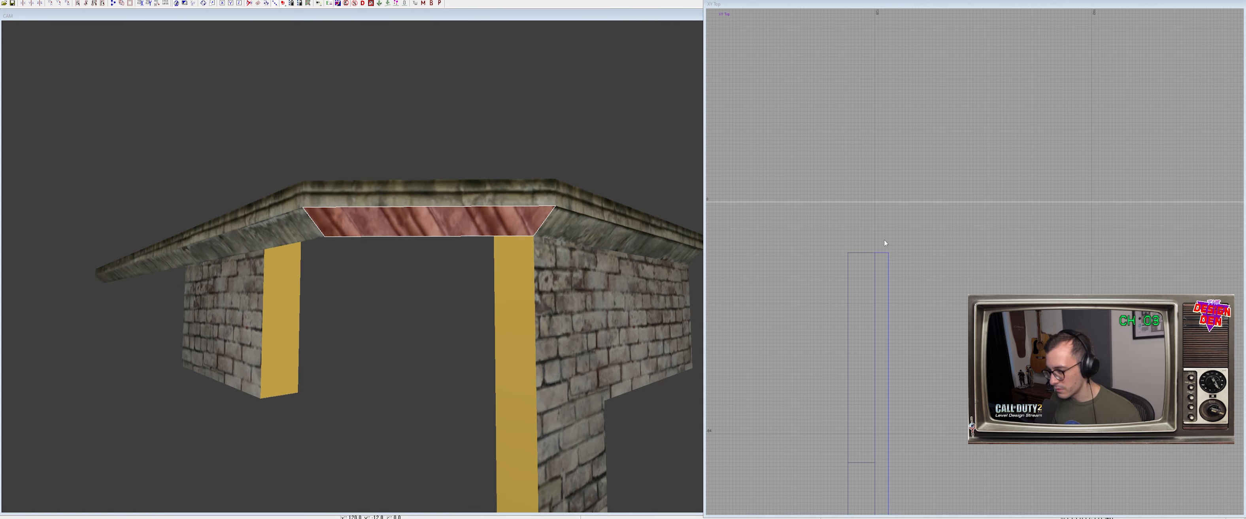
pyautogui.click(620, 225)
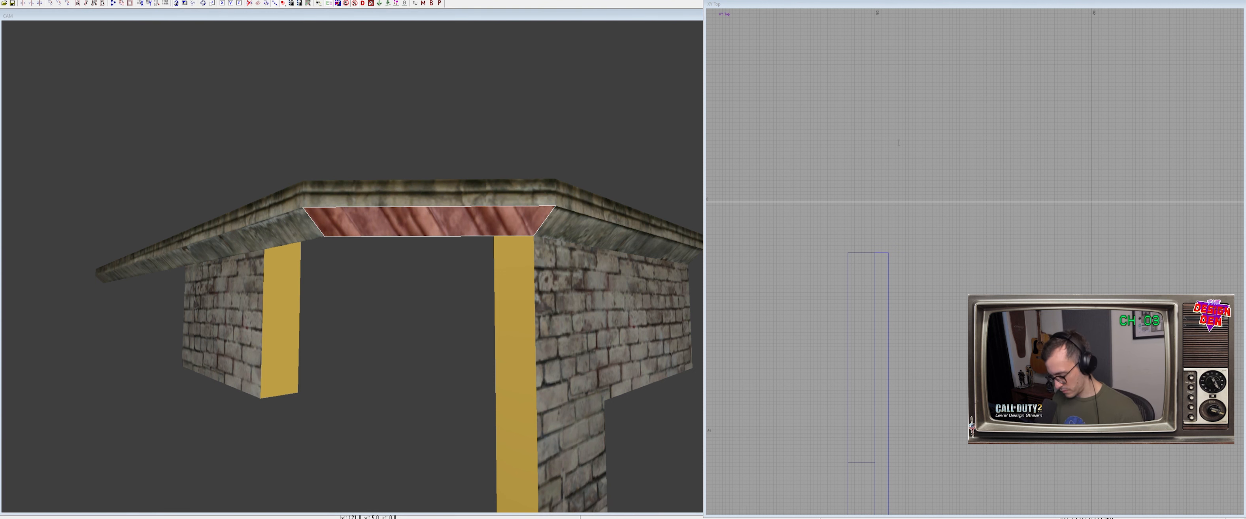
pyautogui.press('Return')
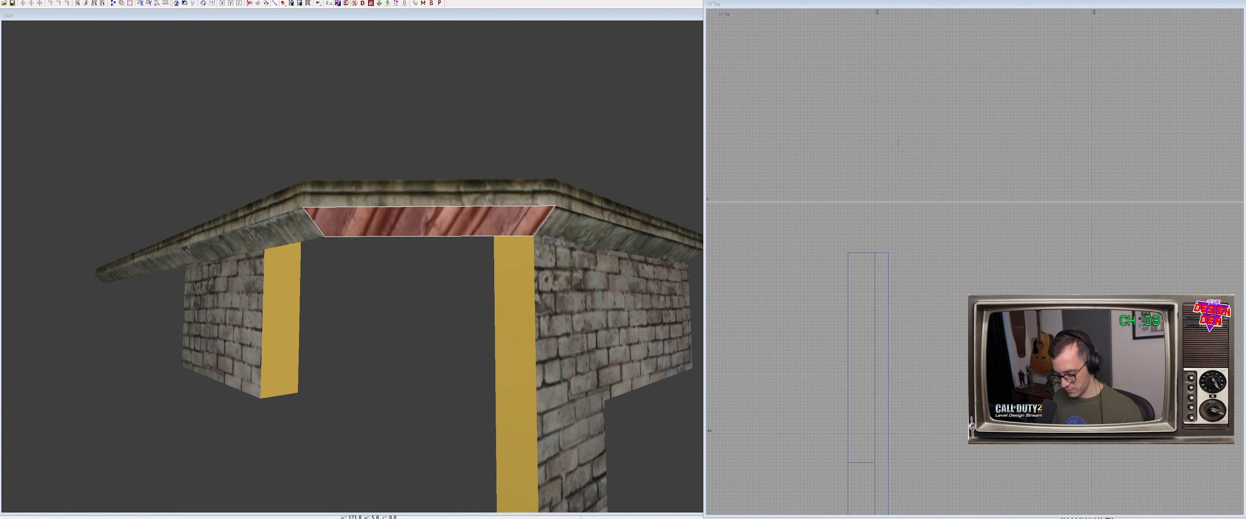
pyautogui.press('Return')
# Shift the texture vertically on the diagonal cornice's sloped face to line up with the adjoining cornices
pyautogui.moveTo(686, 246); pyautogui.dragTo(643, 249, button='right')
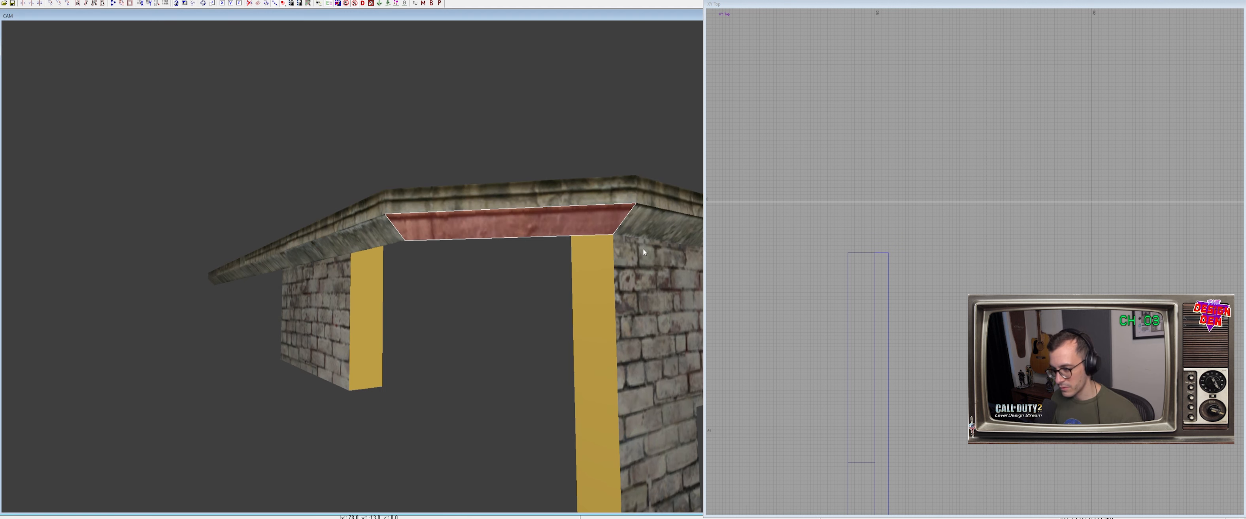
pyautogui.hotkey('shift', 'Up')
pyautogui.hotkey('shift', 'Up')
pyautogui.hotkey('shift', 'Up')
pyautogui.hotkey('shift', 'Up')
pyautogui.hotkey('shift', 'Up')
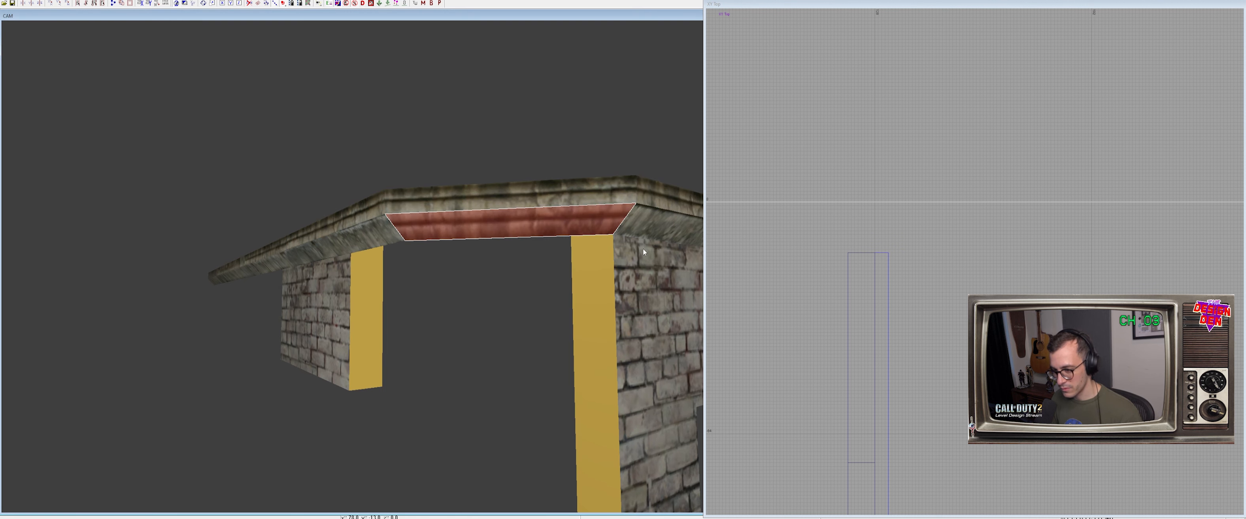
pyautogui.press('Escape')
# Check the front cornice's sloped lower face and bring the hidden building geometry back
pyautogui.moveTo(645, 247); pyautogui.dragTo(531, 240, button='right')
pyautogui.scroll(-3, 549, 228)
pyautogui.keyDown('ctrl'); pyautogui.keyDown('shift'); pyautogui.click(402, 106); pyautogui.keyUp('shift'); pyautogui.keyUp('ctrl')
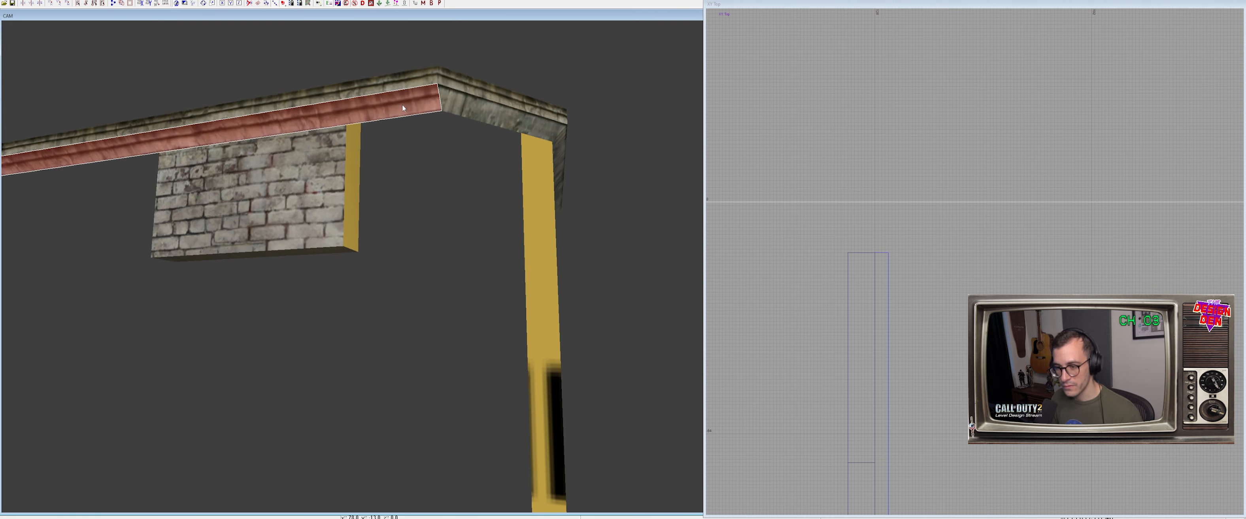
pyautogui.press('Escape')
pyautogui.moveTo(406, 132); pyautogui.dragTo(342, 315, button='right')
pyautogui.hotkey('shift', 'h')
pyautogui.keyDown('ctrl'); pyautogui.keyDown('shift'); pyautogui.click(346, 370); pyautogui.keyUp('shift'); pyautogui.keyUp('ctrl')
pyautogui.press('Escape')
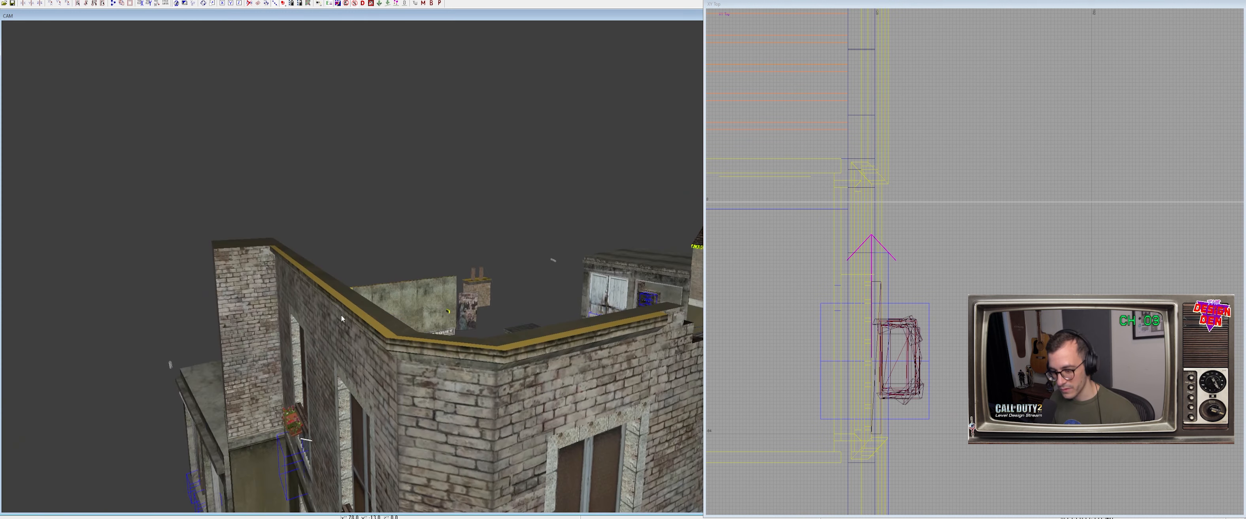
# Isolate the top-floor brick wall pieces along the front, diagonal corner and side by hiding everything else
pyautogui.keyDown('shift'); pyautogui.click(372, 306); pyautogui.keyUp('shift')
pyautogui.scroll(-6, 801, 334)
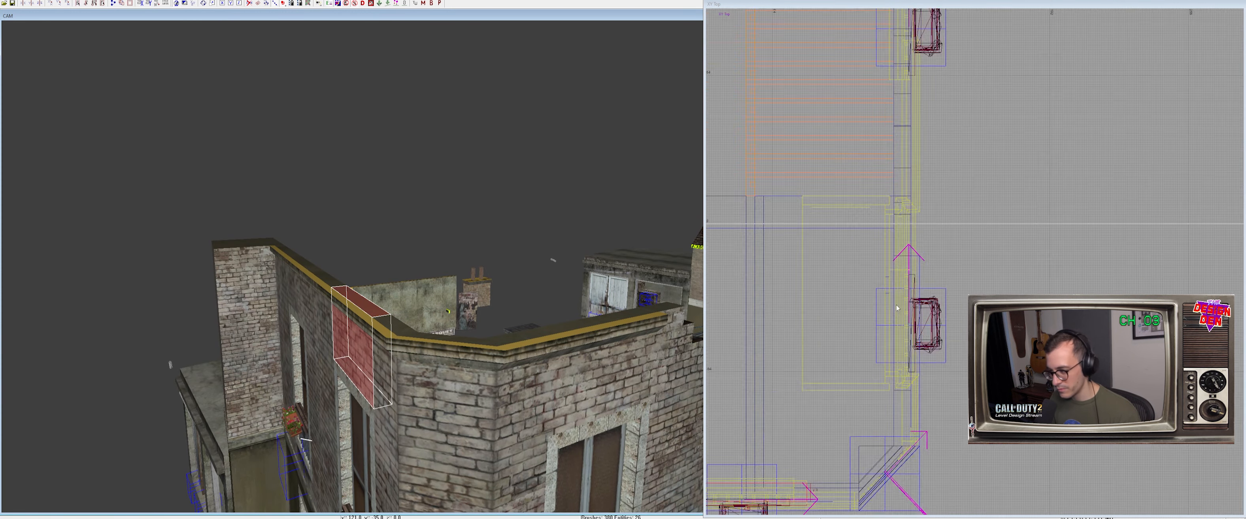
pyautogui.keyDown('shift'); pyautogui.click(406, 334); pyautogui.keyUp('shift')
pyautogui.keyDown('shift'); pyautogui.click(527, 342); pyautogui.keyUp('shift')
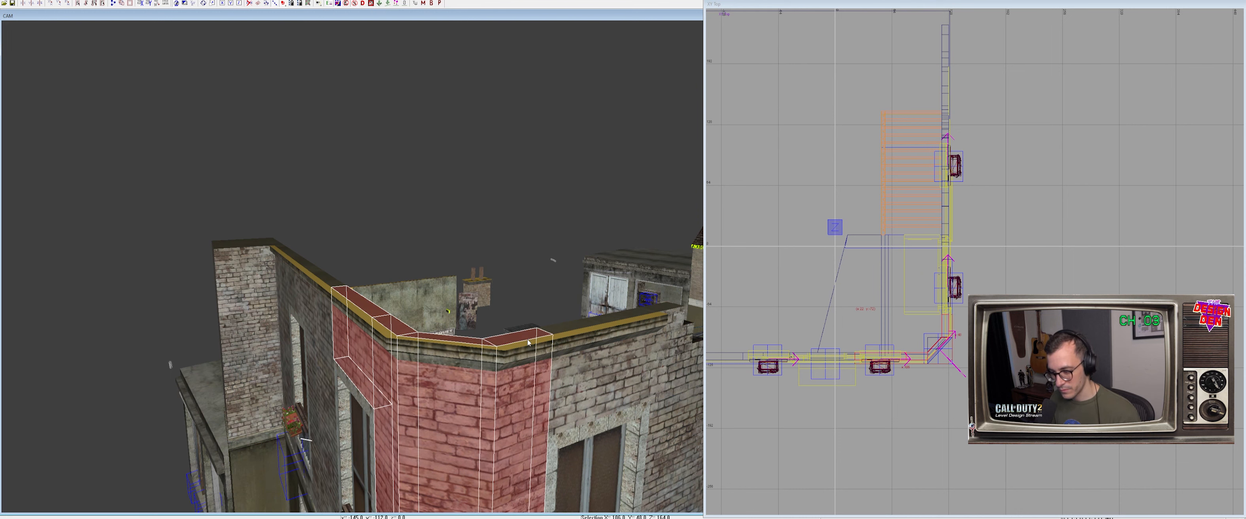
pyautogui.keyDown('shift'); pyautogui.click(565, 334); pyautogui.keyUp('shift')
pyautogui.keyDown('shift'); pyautogui.click(668, 309); pyautogui.keyUp('shift')
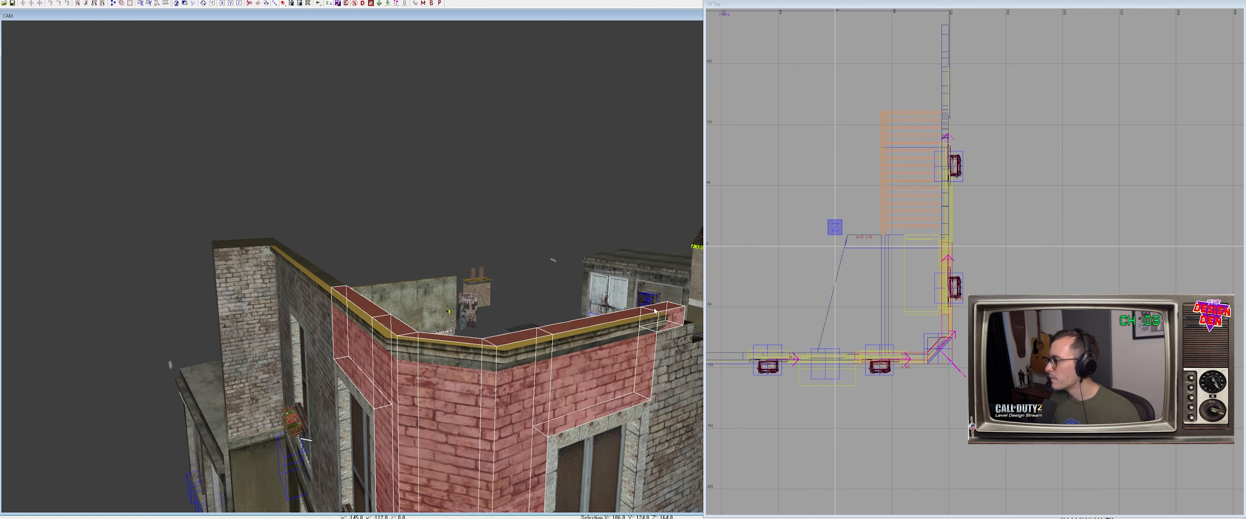
pyautogui.keyDown('shift'); pyautogui.click(327, 282); pyautogui.keyUp('shift')
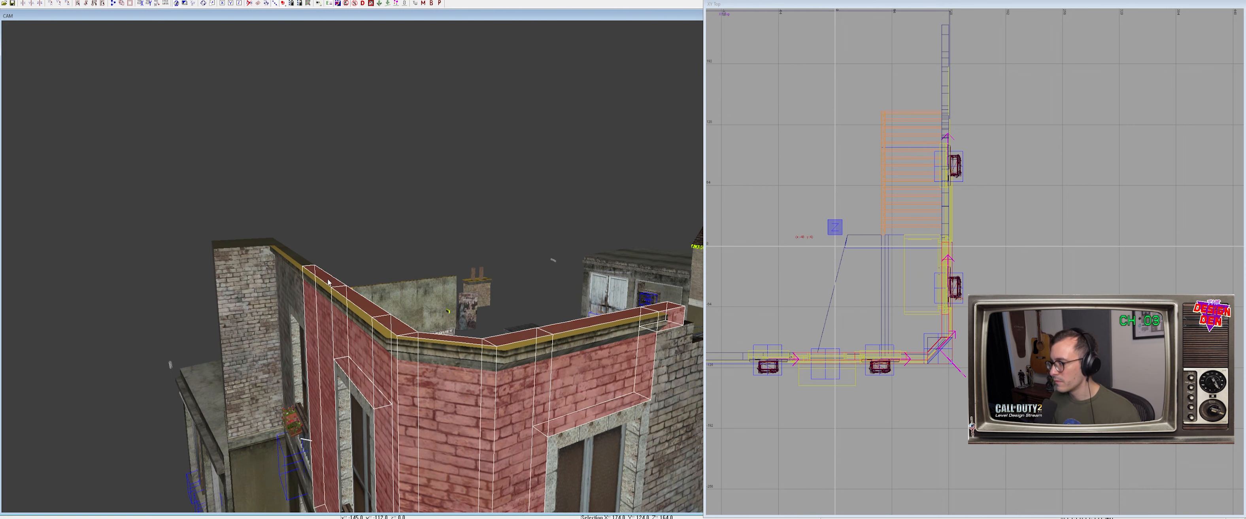
pyautogui.hotkey('ctrl', 'h')
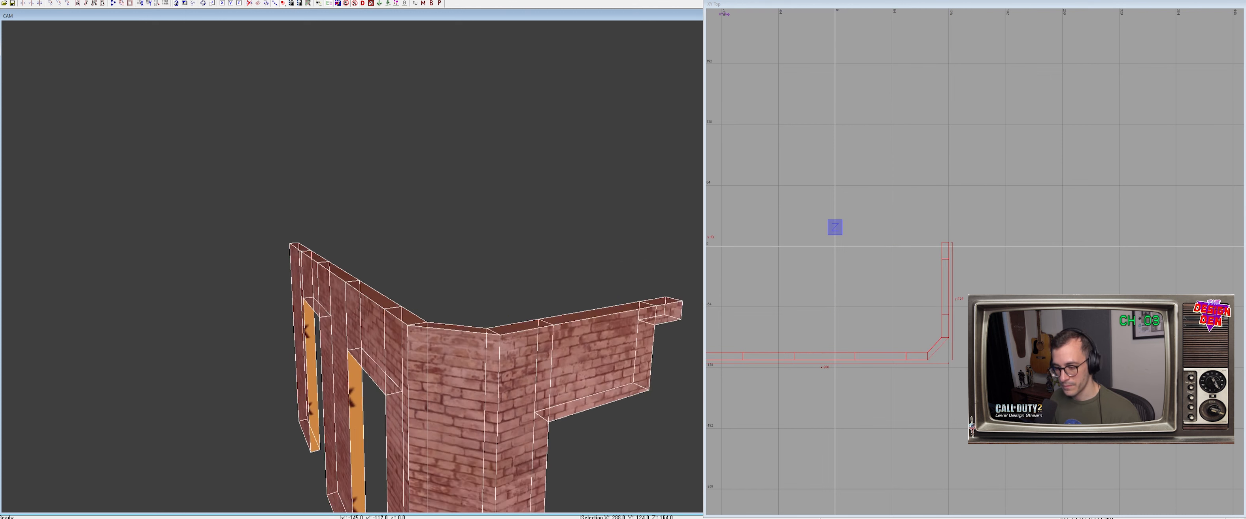
pyautogui.moveTo(437, 316); pyautogui.dragTo(437, 316, button='right')
pyautogui.press('Escape')
# Draw a rectangular roof block covering the walls' footprint and set it on top of the brick walls
pyautogui.moveTo(869, 340); pyautogui.dragTo(904, 304, button='right')
pyautogui.scroll(-4, 908, 300)
pyautogui.scroll(3, 908, 300)
pyautogui.moveTo(778, 327)
pyautogui.mouseDown()
pyautogui.moveTo(835, 271)
pyautogui.moveTo(987, 207)
pyautogui.moveTo(963, 217)
pyautogui.mouseUp()
pyautogui.hotkey('ctrl', 'Tab')
pyautogui.moveTo(1045, 256); pyautogui.dragTo(1029, 125)
pyautogui.moveTo(941, 148)
pyautogui.mouseDown()
pyautogui.moveTo(954, 110)
pyautogui.moveTo(955, 123)
pyautogui.mouseUp()
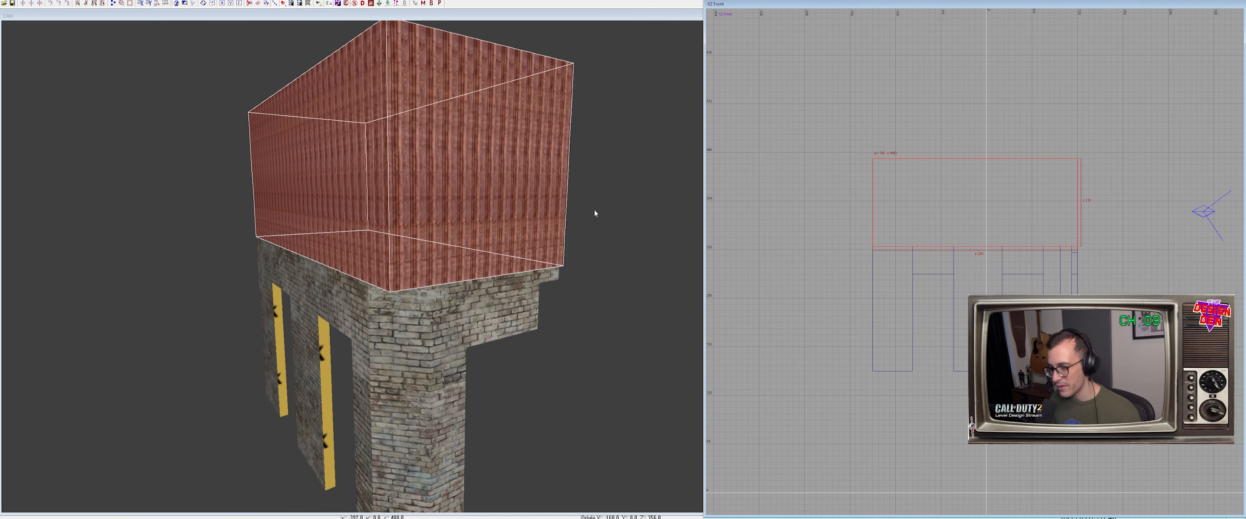
# Reduce the roof block's height by lowering its top face in two small amounts
pyautogui.keyDown('ctrl'); pyautogui.moveTo(614, 202); pyautogui.dragTo(614, 174, button='right'); pyautogui.keyUp('ctrl')
pyautogui.keyDown('ctrl'); pyautogui.moveTo(563, 208); pyautogui.dragTo(555, 203, button='right'); pyautogui.keyUp('ctrl')
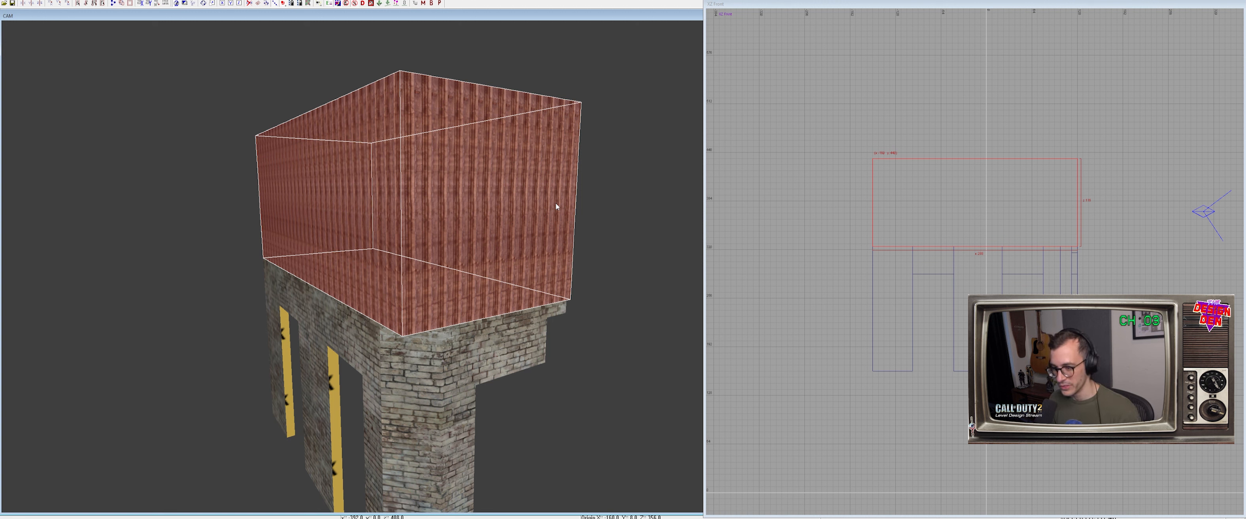
pyautogui.moveTo(997, 113); pyautogui.dragTo(1002, 124)
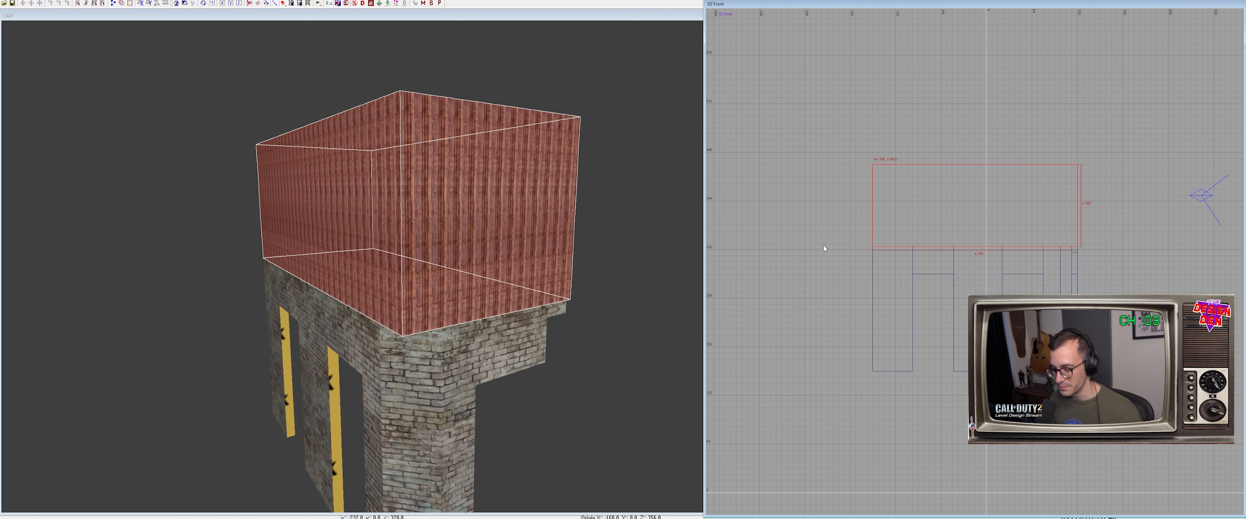
pyautogui.hotkey('ctrl', 'Tab')
pyautogui.hotkey('ctrl', 'Tab')
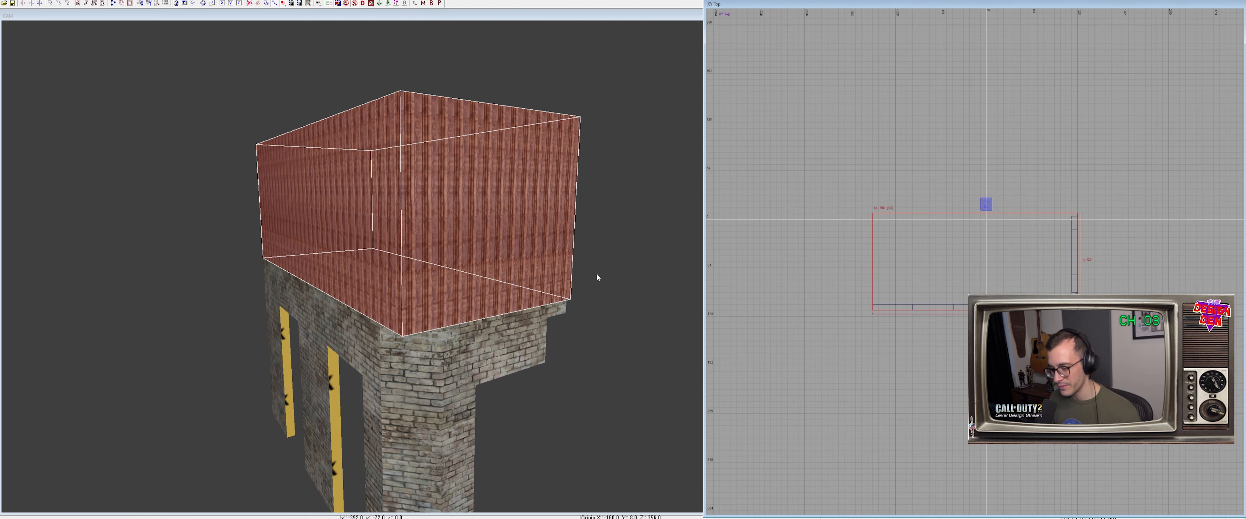
pyautogui.moveTo(479, 64); pyautogui.dragTo(478, 73)
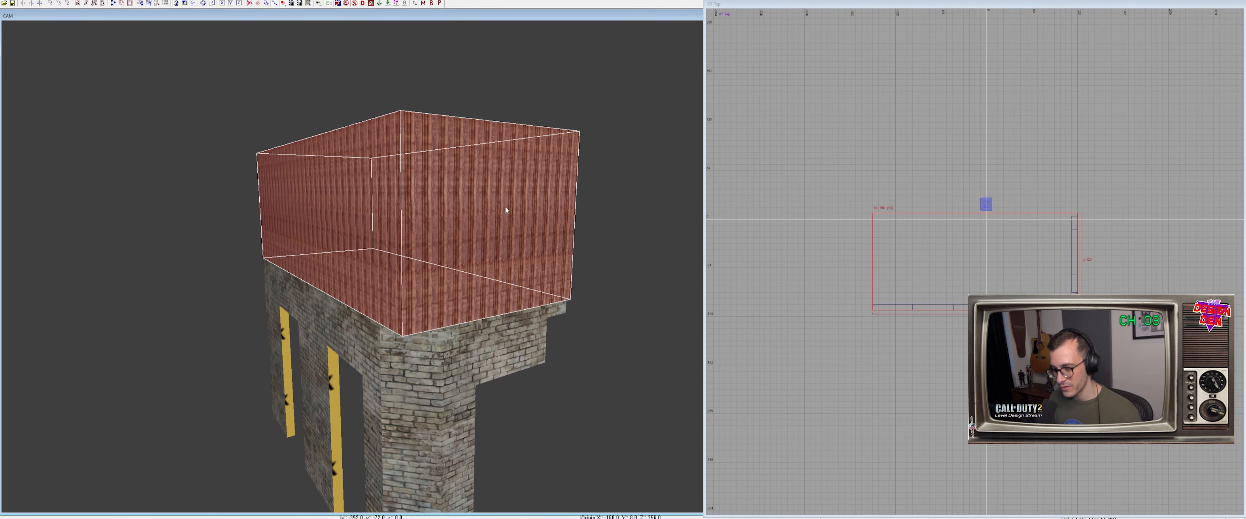
# Bring back the hidden building geometry and try sampled textures on the roof block
pyautogui.middleClick(510, 335)
pyautogui.scroll(-2, 404, 257)
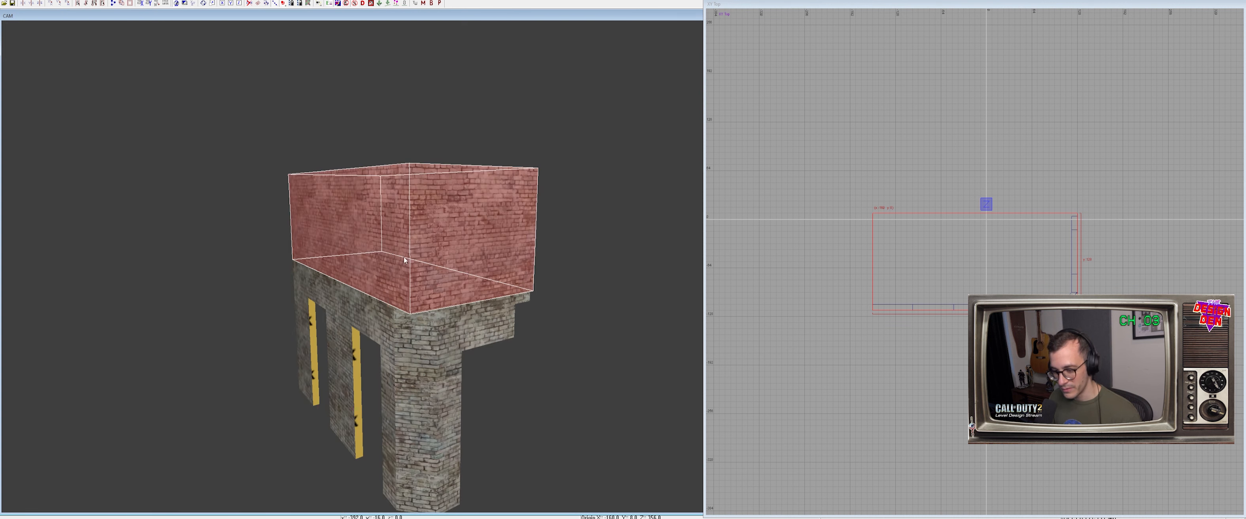
pyautogui.moveTo(431, 326); pyautogui.dragTo(508, 260, button='right')
pyautogui.hotkey('shift', 'h')
pyautogui.middleClick(499, 256)
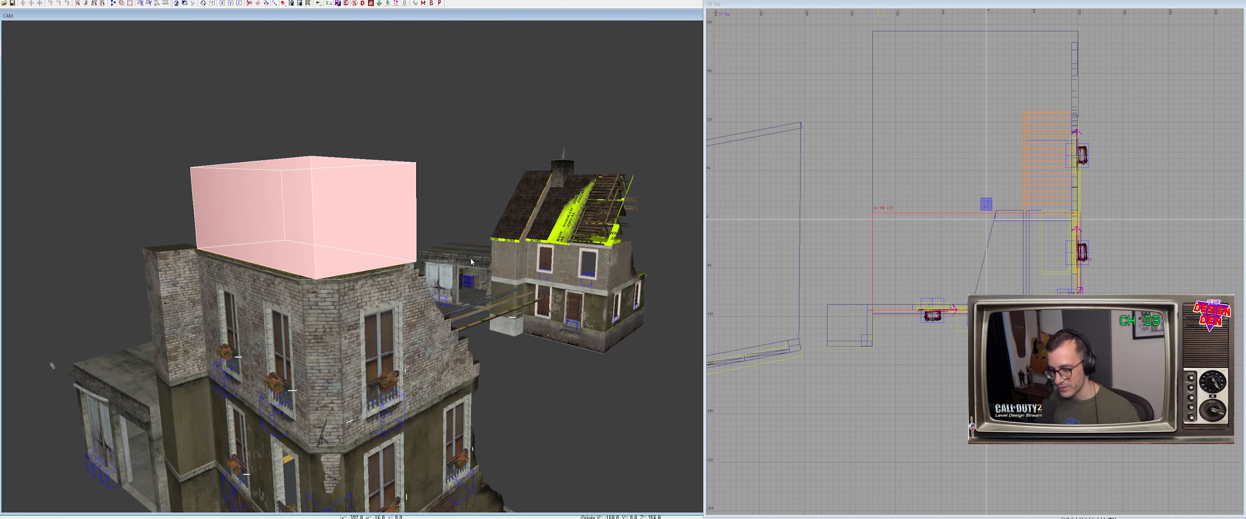
# Try to cut a slope across the roof block's upper edge at the side-wall end, and undo the cut
pyautogui.moveTo(429, 258); pyautogui.dragTo(491, 257, button='right')
pyautogui.hotkey('ctrl', 'Tab')
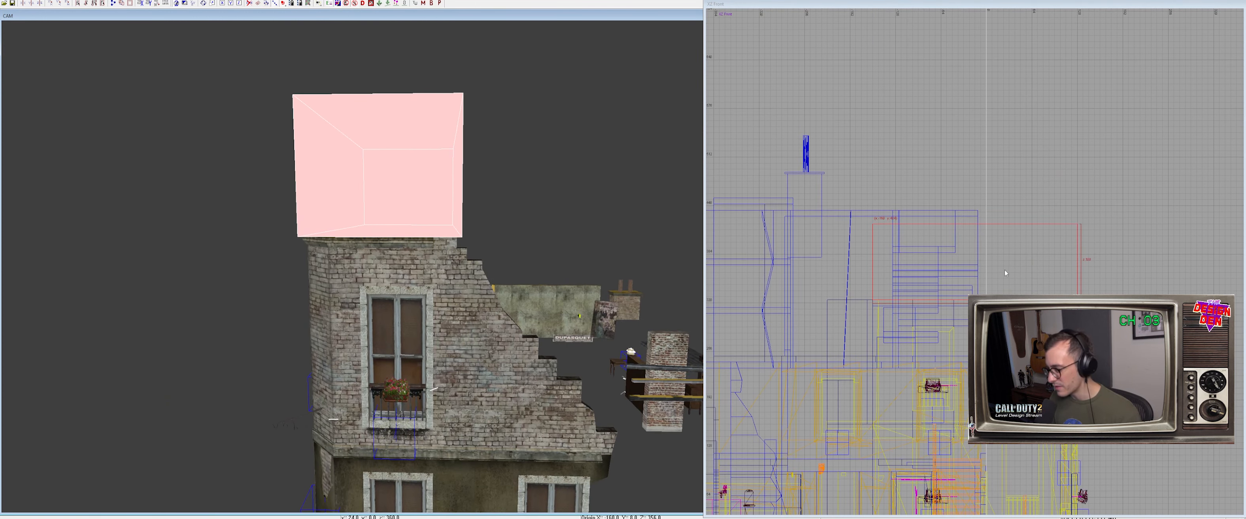
pyautogui.click(1053, 236)
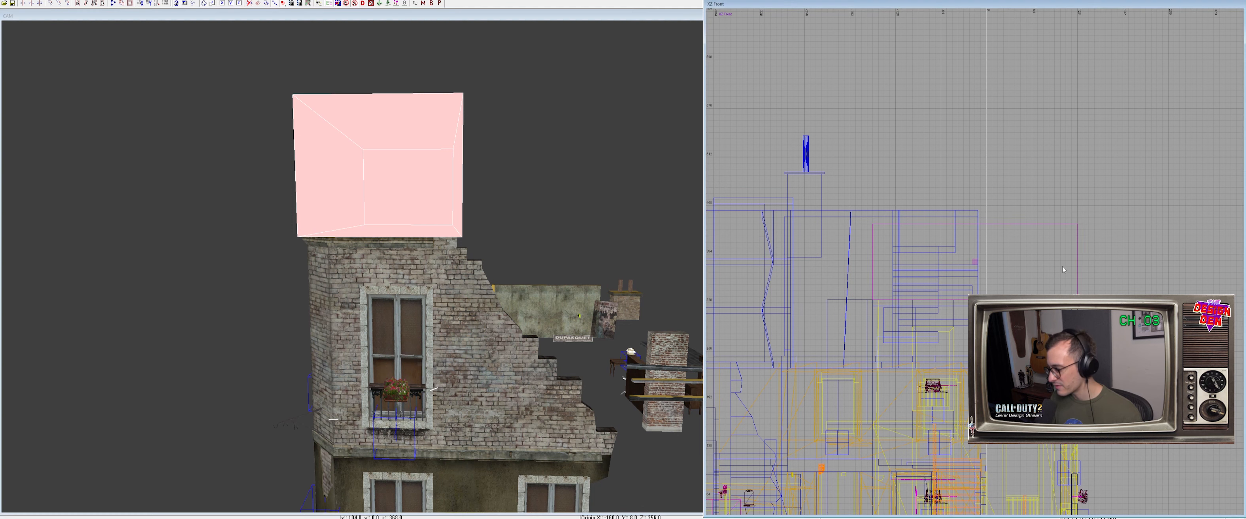
pyautogui.moveTo(1054, 236); pyautogui.dragTo(1066, 253)
pyautogui.click(1032, 230)
pyautogui.hotkey('shift', 'Return')
pyautogui.moveTo(125, 242); pyautogui.dragTo(148, 242, button='right')
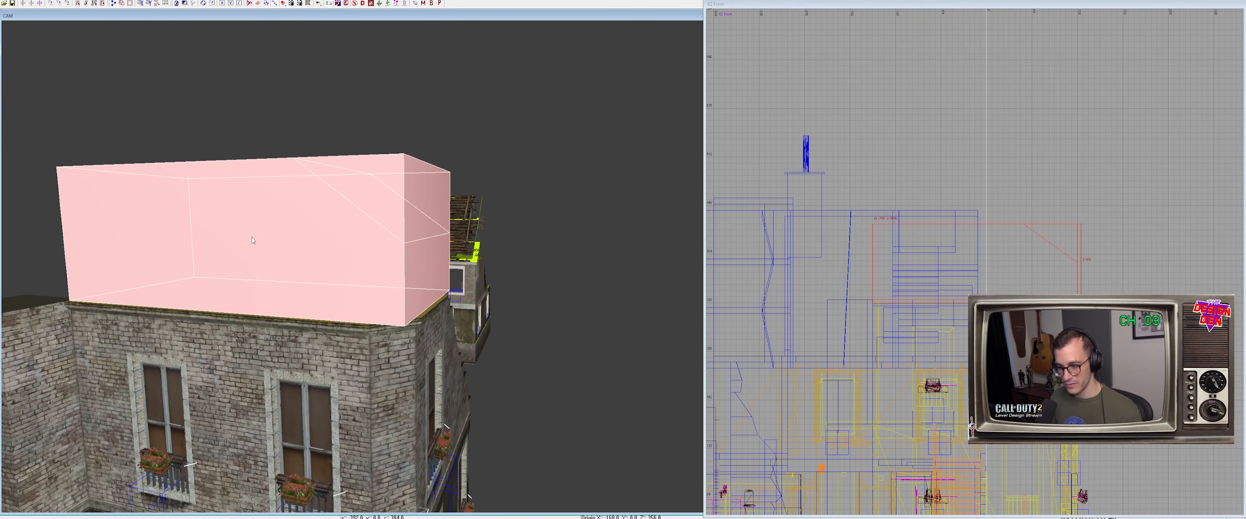
pyautogui.hotkey('ctrl', 'z')
# Apply the slate shingle texture to the whole roof block and rotate it so the shingles hang downward
pyautogui.moveTo(250, 239)
pyautogui.mouseDown(button='right')
pyautogui.moveTo(213, 240)
pyautogui.moveTo(478, 236)
pyautogui.moveTo(451, 259)
pyautogui.moveTo(406, 253)
pyautogui.moveTo(464, 283)
pyautogui.moveTo(451, 327)
pyautogui.mouseUp(button='right')
pyautogui.middleClick(406, 253)
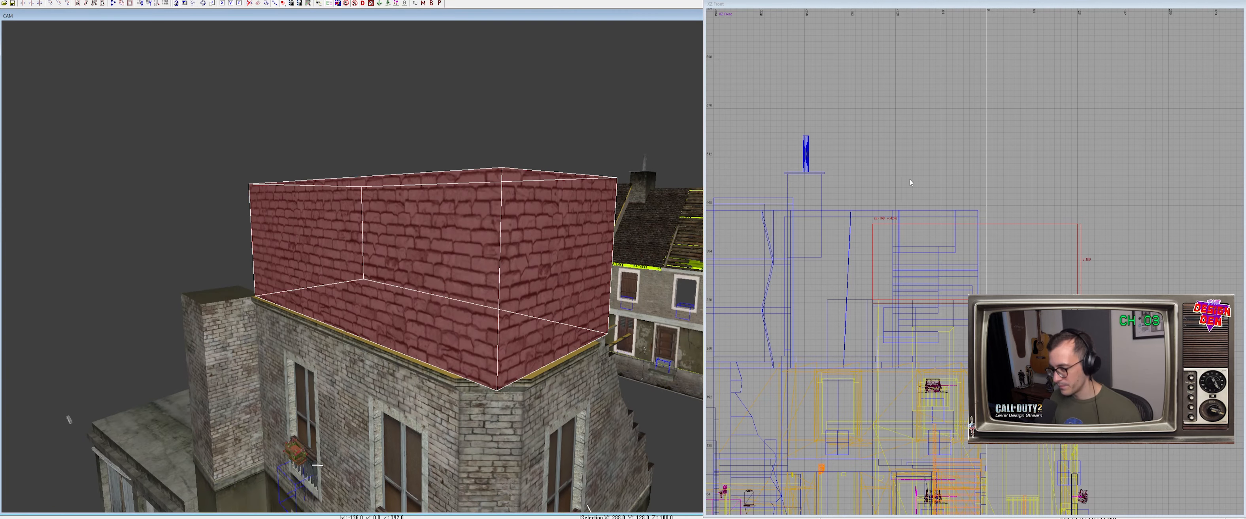
pyautogui.hotkey('shift', 'pagedown')
pyautogui.hotkey('shift', 'pagedown')
pyautogui.hotkey('shift', 'pagedown')
pyautogui.hotkey('shift', 'pagedown')
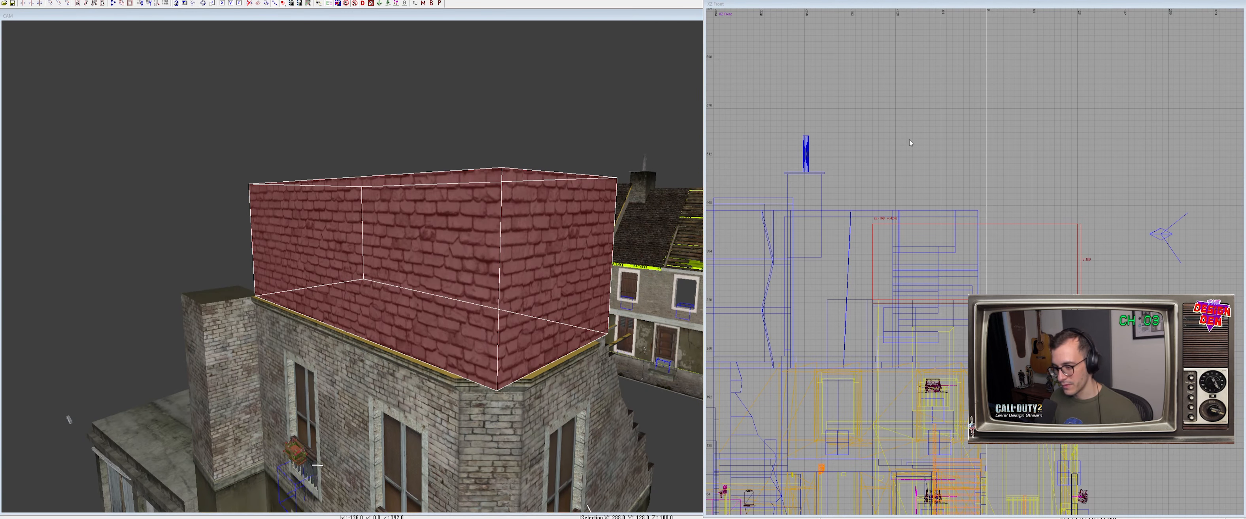
# Lower the shingled roof block's top face further
pyautogui.rightClick(480, 305)
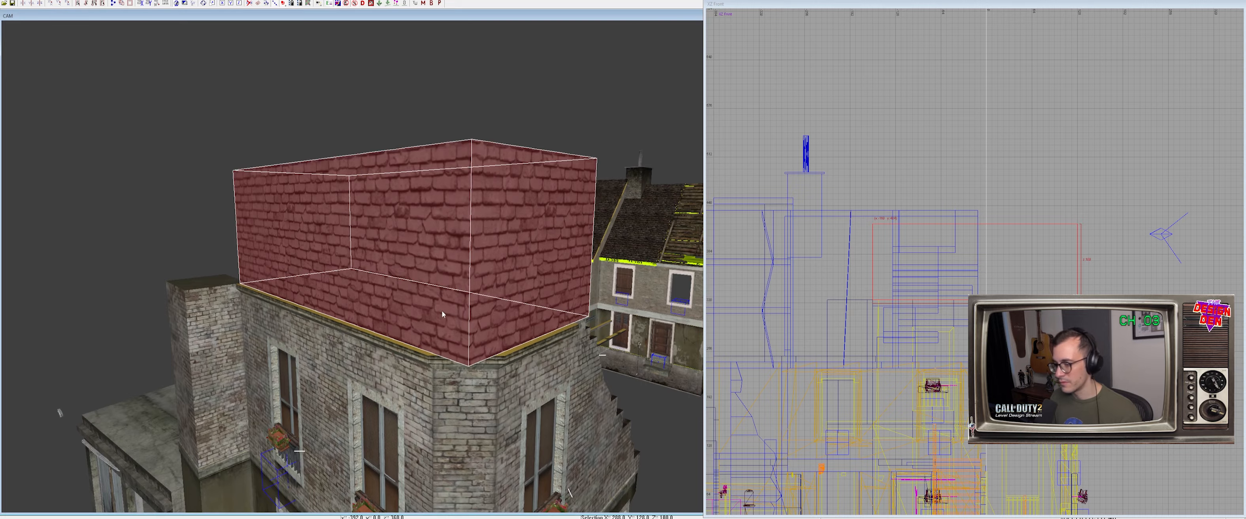
pyautogui.moveTo(442, 310); pyautogui.dragTo(426, 83, button='right')
pyautogui.moveTo(425, 75); pyautogui.dragTo(451, 77)
pyautogui.moveTo(441, 139); pyautogui.dragTo(469, 208, button='right')
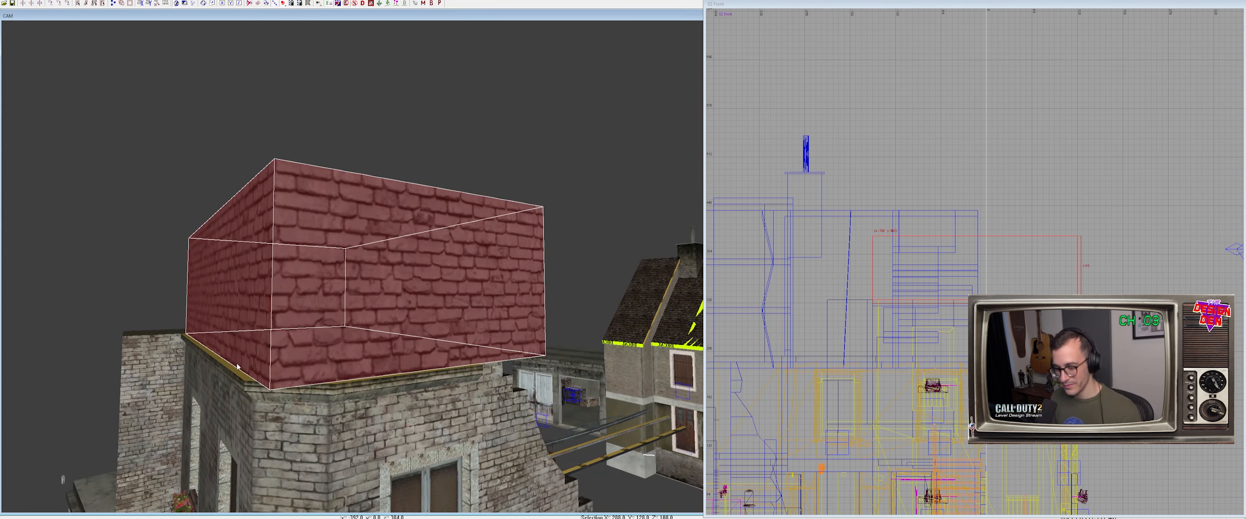
# Isolate the roof block together with the front cornice and reselect only the roof block in the side view
pyautogui.keyDown('shift'); pyautogui.click(238, 376); pyautogui.keyUp('shift')
pyautogui.hotkey('ctrl', 'h')
pyautogui.hotkey('ctrl', 'Tab')
pyautogui.scroll(2, 995, 240)
pyautogui.press('Escape')
pyautogui.keyDown('shift'); pyautogui.click(994, 240); pyautogui.keyUp('shift')
pyautogui.moveTo(997, 184); pyautogui.dragTo(939, 205, button='right')
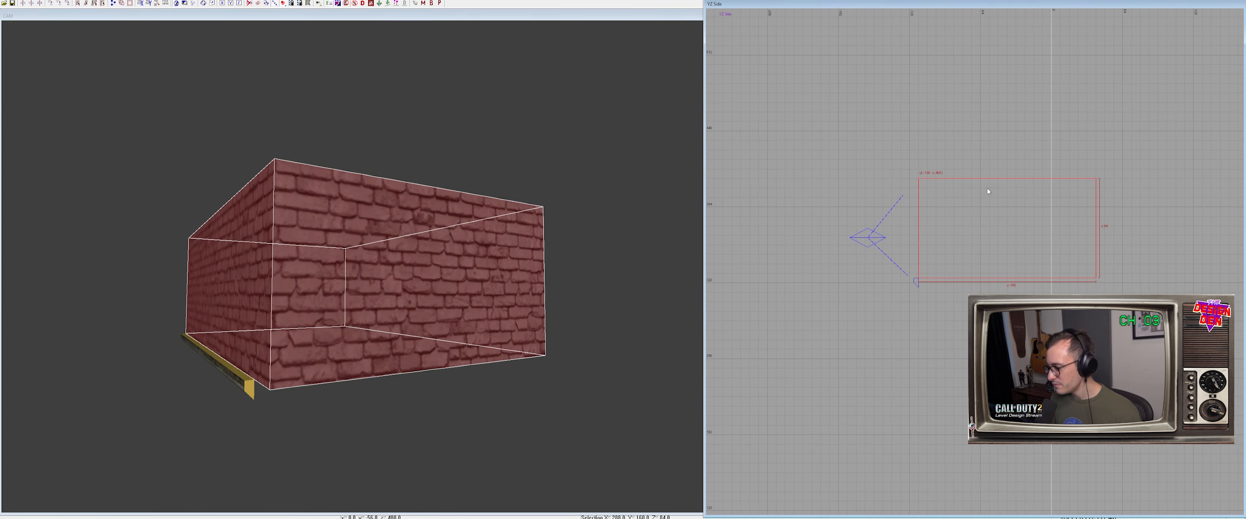
# Split the roof block along a diagonal rising from its lower front edge and delete the front wedge
pyautogui.scroll(2, 885, 289)
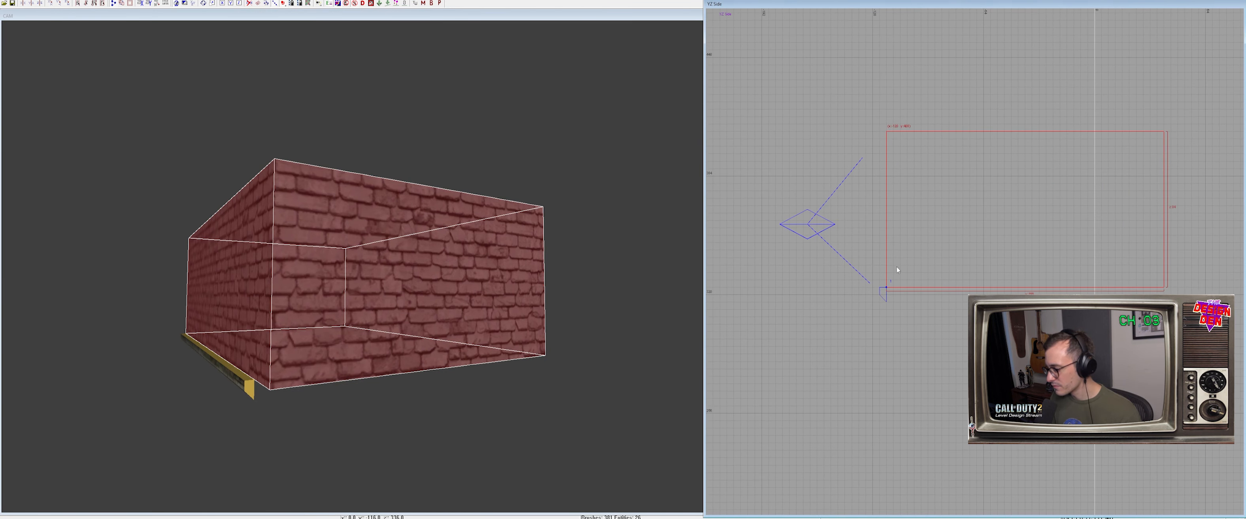
pyautogui.moveTo(993, 138); pyautogui.dragTo(1030, 131)
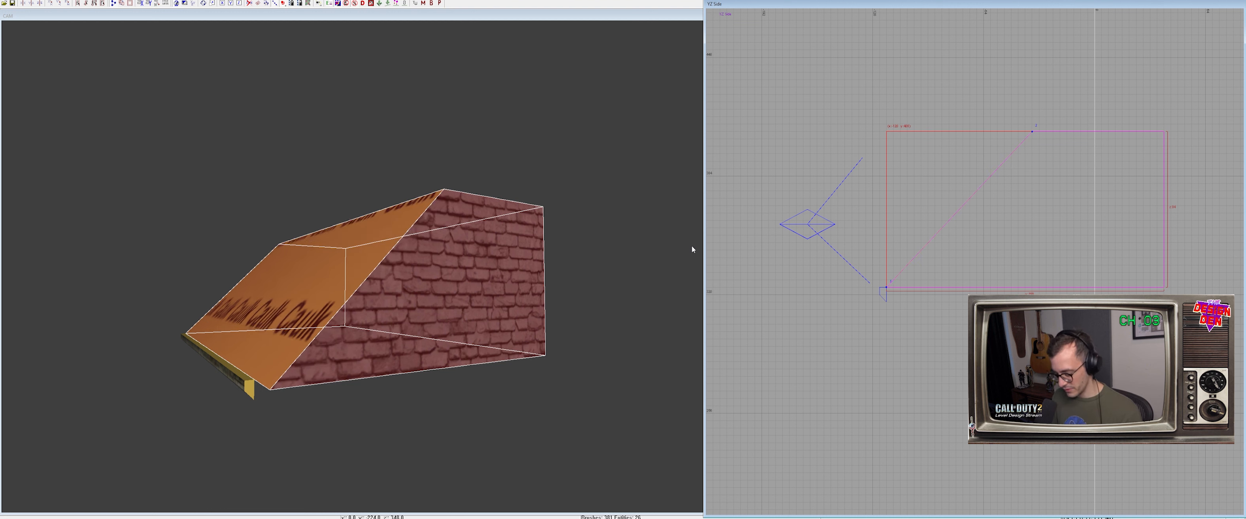
pyautogui.hotkey('ctrl', 'Return')
pyautogui.press('Escape')
pyautogui.keyDown('shift'); pyautogui.click(259, 233); pyautogui.keyUp('shift')
pyautogui.press('BackSpace')
# Replace the caulk on the roof's new sloped front face with the slate shingle texture
pyautogui.keyDown('ctrl'); pyautogui.keyDown('shift'); pyautogui.click(322, 261); pyautogui.keyUp('shift'); pyautogui.keyUp('ctrl')
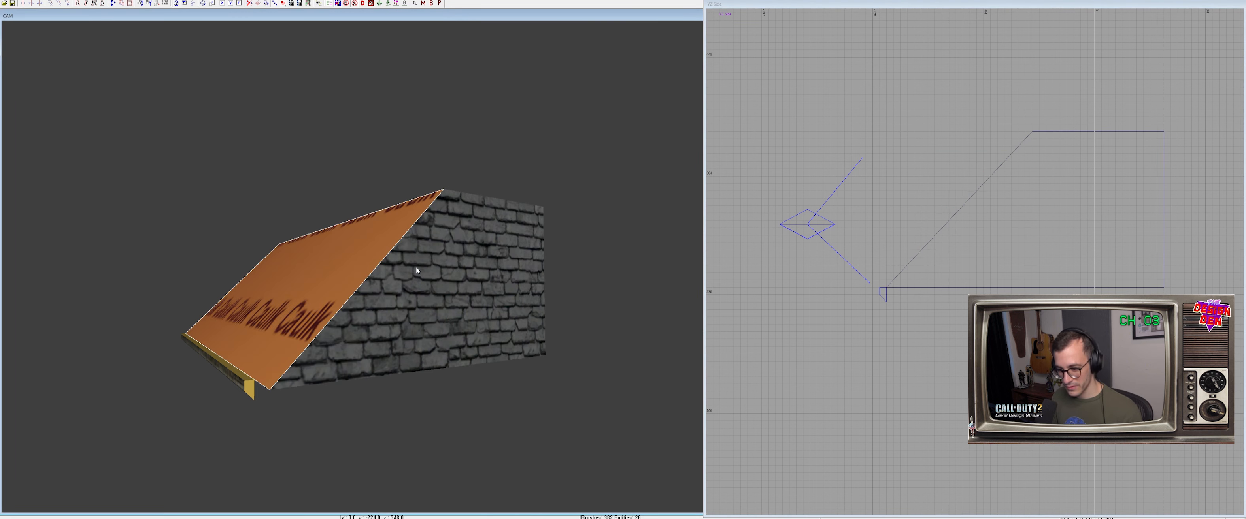
pyautogui.middleClick(446, 293)
pyautogui.moveTo(446, 293)
pyautogui.mouseDown(button='right')
pyautogui.moveTo(322, 342)
pyautogui.moveTo(368, 300)
pyautogui.mouseUp(button='right')
pyautogui.press('Escape')
# Unhide the building, lower the roof's flat top and fine-tune the upper edge of its front slope
pyautogui.hotkey('shift', 'h')
pyautogui.keyDown('shift'); pyautogui.click(477, 99); pyautogui.keyUp('shift')
pyautogui.moveTo(1025, 211); pyautogui.dragTo(971, 214, button='right')
pyautogui.moveTo(1039, 109); pyautogui.dragTo(993, 182)
pyautogui.press('e')
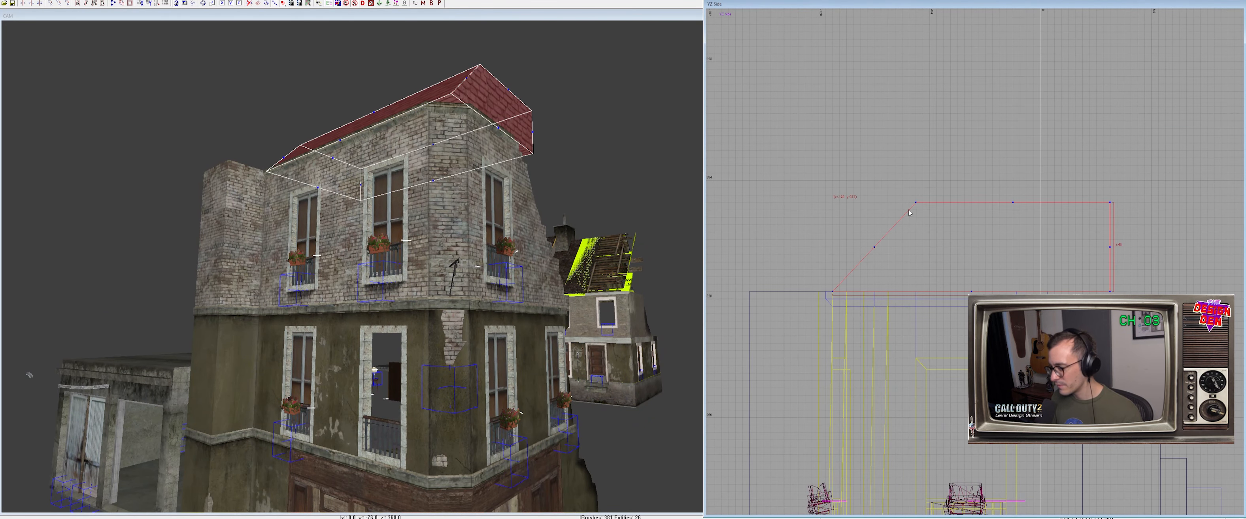
pyautogui.moveTo(917, 205)
pyautogui.mouseDown()
pyautogui.moveTo(839, 205)
pyautogui.moveTo(964, 203)
pyautogui.moveTo(915, 205)
pyautogui.mouseUp()
# Isolate the roof with the corner brick wall pieces and cornices by hiding everything else
pyautogui.moveTo(527, 195); pyautogui.dragTo(411, 158, button='right')
pyautogui.keyDown('shift'); pyautogui.click(406, 160); pyautogui.keyUp('shift')
pyautogui.keyDown('shift'); pyautogui.click(413, 145); pyautogui.keyUp('shift')
pyautogui.keyDown('shift'); pyautogui.click(341, 142); pyautogui.keyUp('shift')
pyautogui.keyDown('shift'); pyautogui.click(323, 164); pyautogui.keyUp('shift')
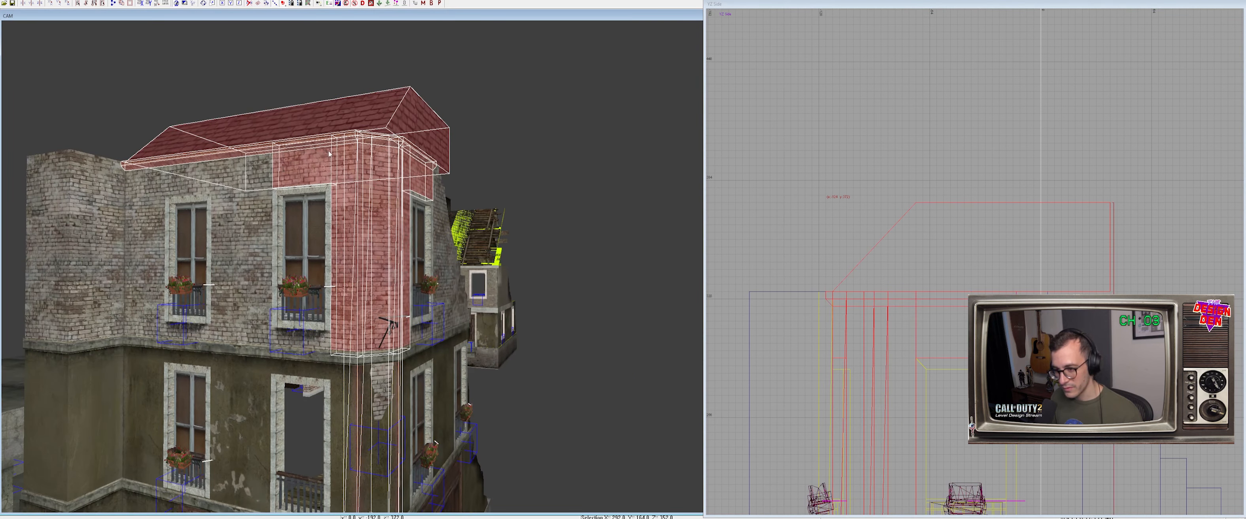
pyautogui.hotkey('alt', 'h')
pyautogui.press('Escape')
# Isolate the roof and corner pieces, and pull the upper edge of the roof's vertical end inward to slope it above the side wall
pyautogui.keyDown('shift'); pyautogui.click(407, 131); pyautogui.keyUp('shift')
pyautogui.hotkey('ctrl', 'Tab')
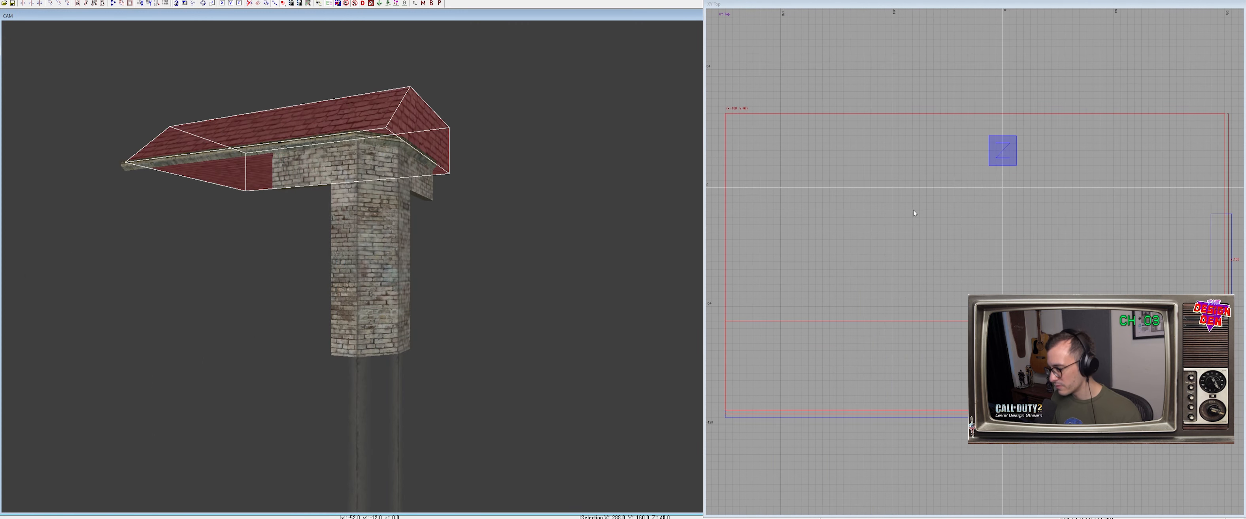
pyautogui.moveTo(994, 236); pyautogui.dragTo(827, 144, button='right')
pyautogui.hotkey('ctrl', 'Tab')
pyautogui.moveTo(994, 235); pyautogui.dragTo(924, 197, button='right')
pyautogui.scroll(-2, 1034, 260)
pyautogui.moveTo(1034, 260); pyautogui.dragTo(1005, 260, button='right')
pyautogui.scroll(3, 1030, 254)
pyautogui.press('e')
pyautogui.moveTo(1152, 150); pyautogui.dragTo(1048, 151)
pyautogui.moveTo(1034, 167); pyautogui.dragTo(946, 182, button='right')
pyautogui.scroll(2, 957, 166)
pyautogui.scroll(4, 962, 160)
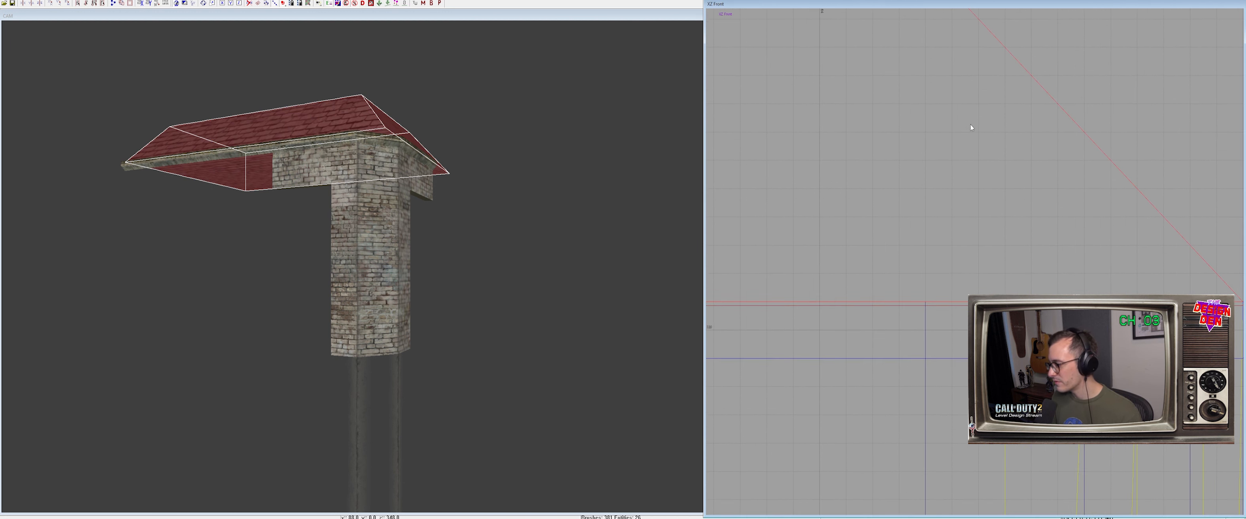
# Fine-tune the upper edge of the roof's side slope and add the corner brick wall piece to the selection
pyautogui.scroll(-2, 1025, 179)
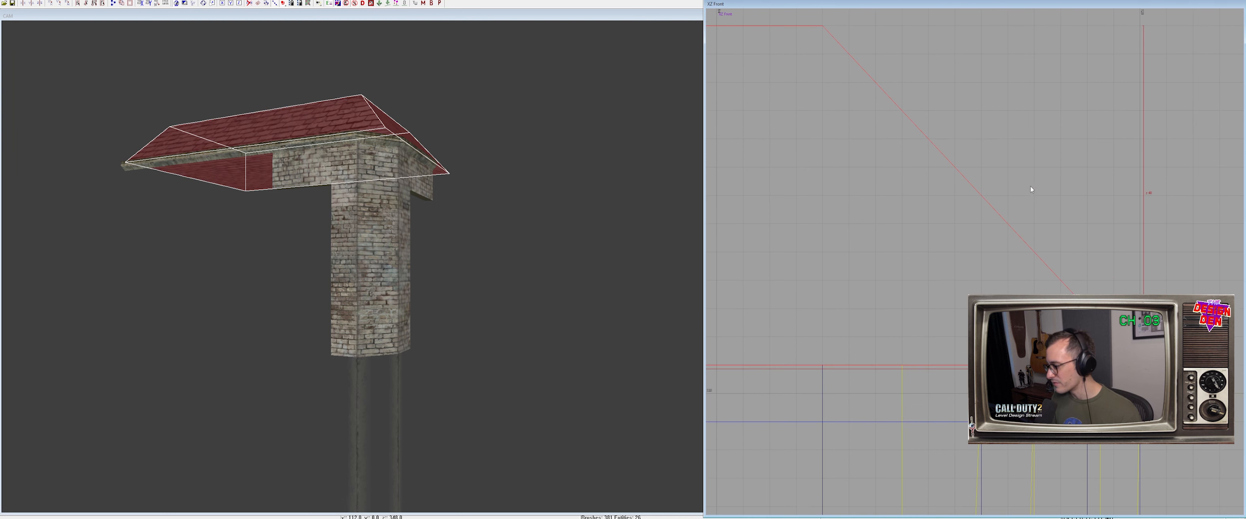
pyautogui.moveTo(1031, 248); pyautogui.dragTo(977, 281, button='right')
pyautogui.press('e')
pyautogui.moveTo(777, 63)
pyautogui.mouseDown()
pyautogui.moveTo(763, 57)
pyautogui.moveTo(788, 62)
pyautogui.moveTo(765, 57)
pyautogui.moveTo(776, 62)
pyautogui.mouseUp()
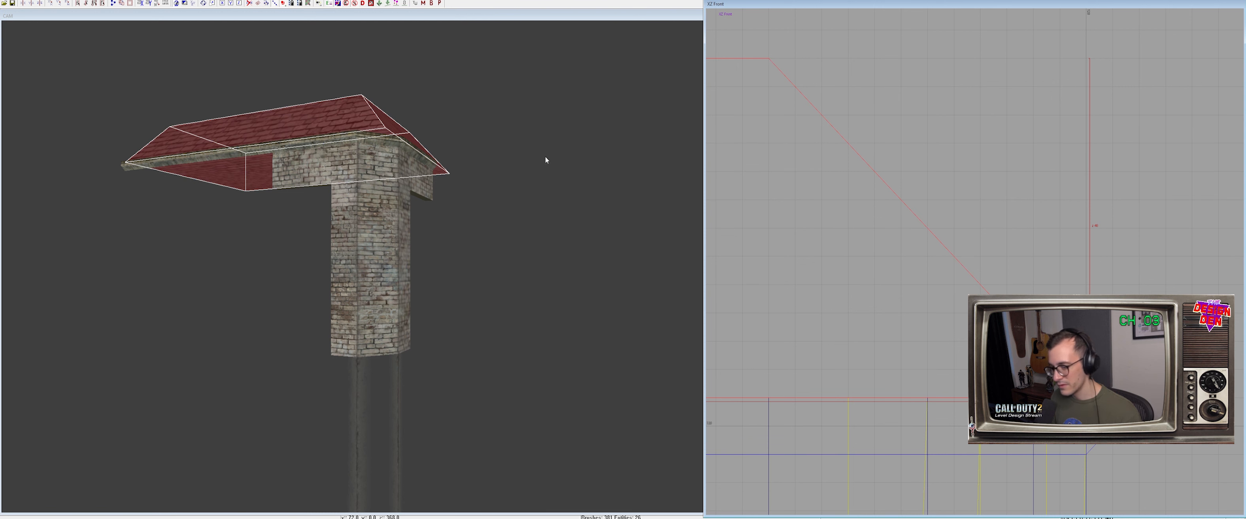
pyautogui.moveTo(544, 158); pyautogui.dragTo(511, 146, button='right')
pyautogui.keyDown('shift'); pyautogui.click(426, 211); pyautogui.keyUp('shift')
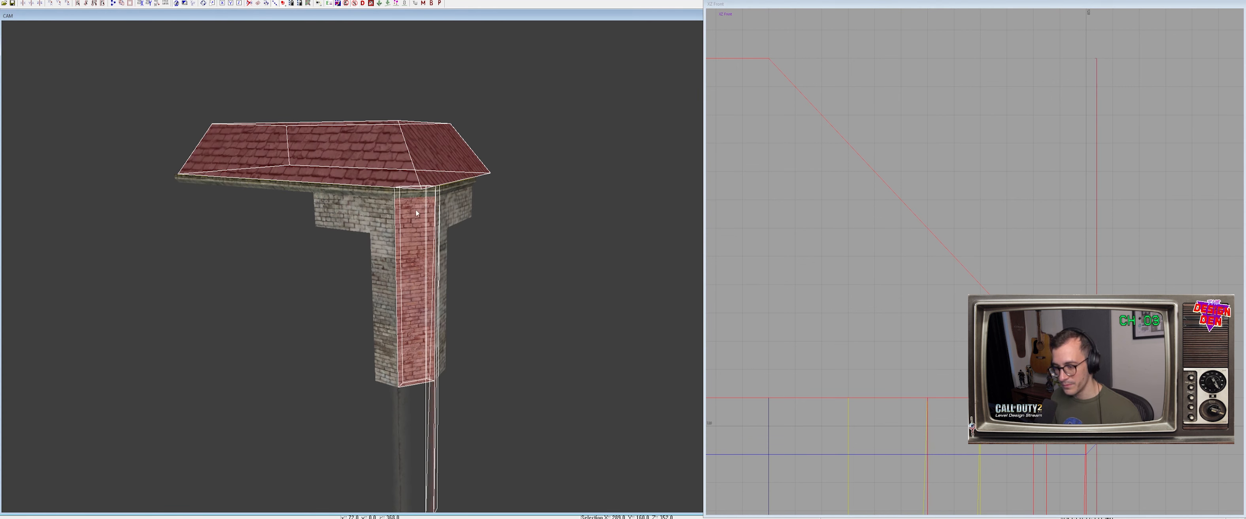
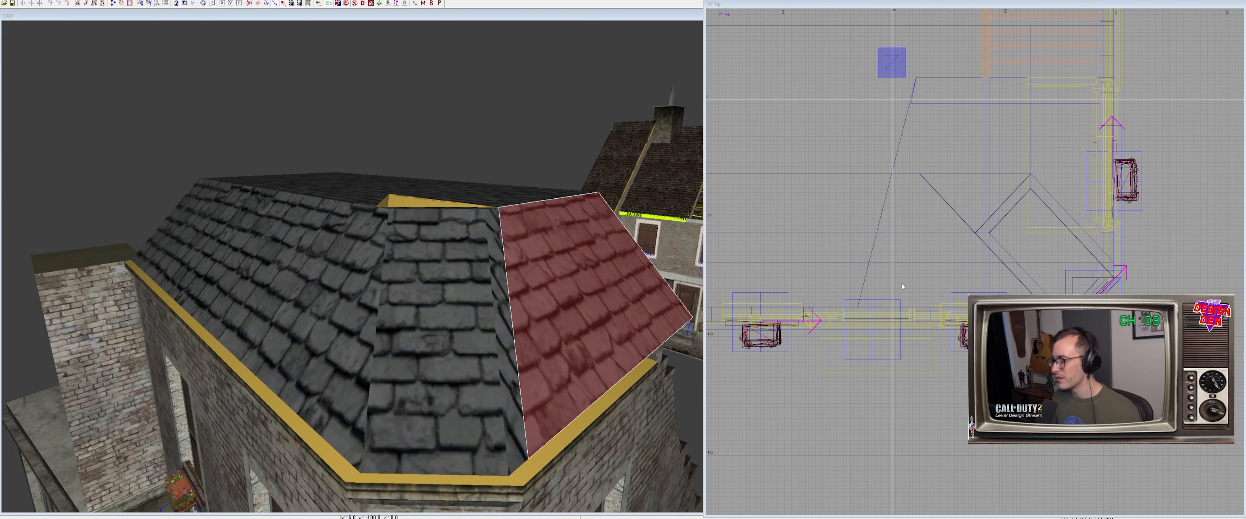
# Examine how the corner roof piece meets the neighbouring front and side slate sections
pyautogui.moveTo(529, 251); pyautogui.dragTo(529, 252, button='right')
pyautogui.press('Escape')
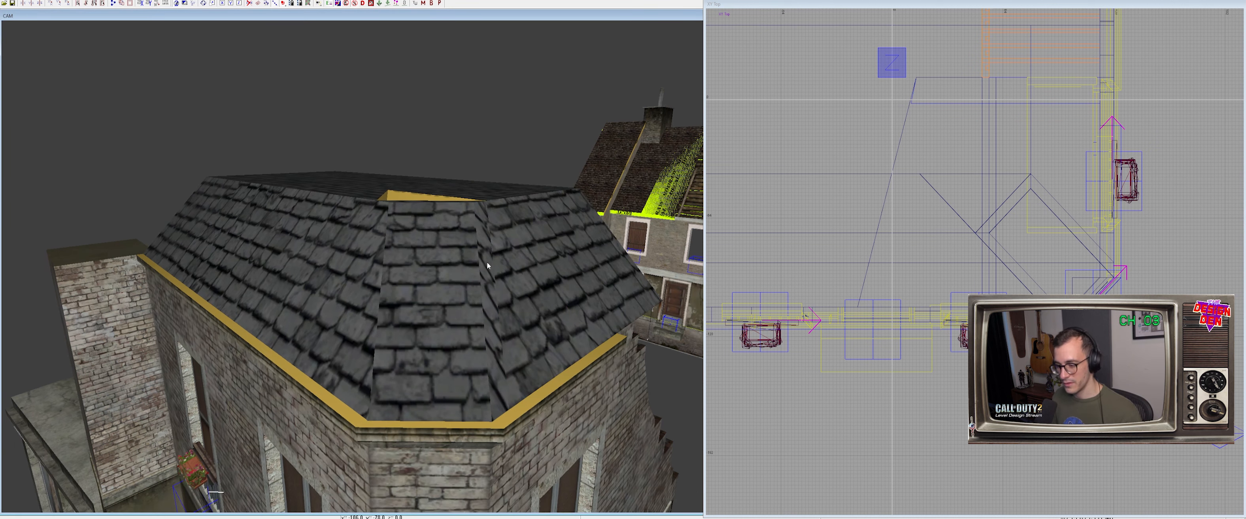
pyautogui.keyDown('shift'); pyautogui.click(478, 274); pyautogui.keyUp('shift')
pyautogui.keyDown('shift'); pyautogui.click(475, 275); pyautogui.keyUp('shift')
pyautogui.press('Escape')
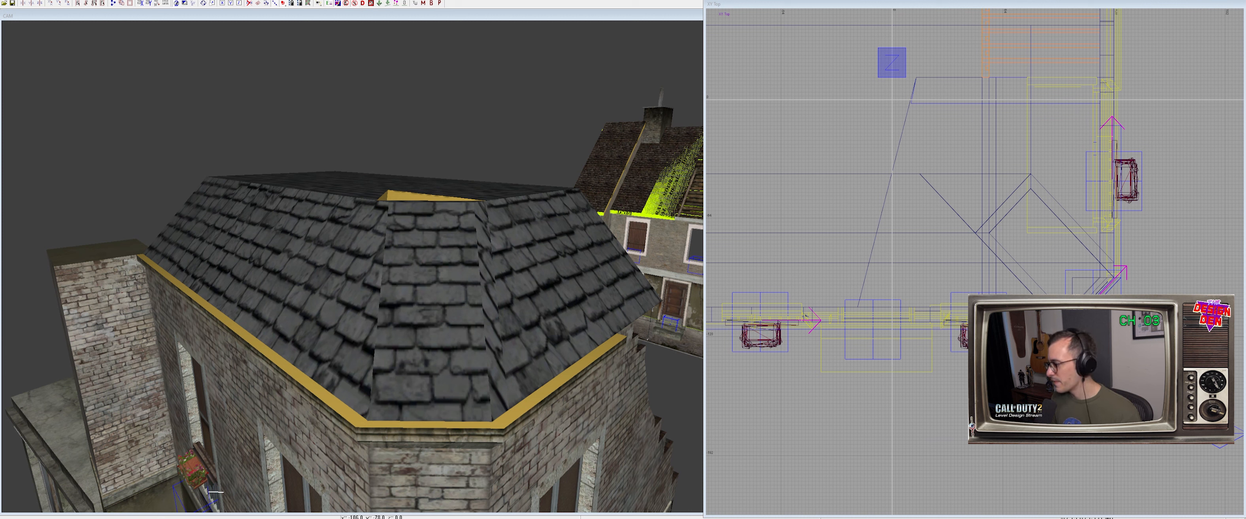
pyautogui.moveTo(628, 223); pyautogui.dragTo(438, 298, button='right')
pyautogui.keyDown('shift'); pyautogui.click(438, 298); pyautogui.keyUp('shift')
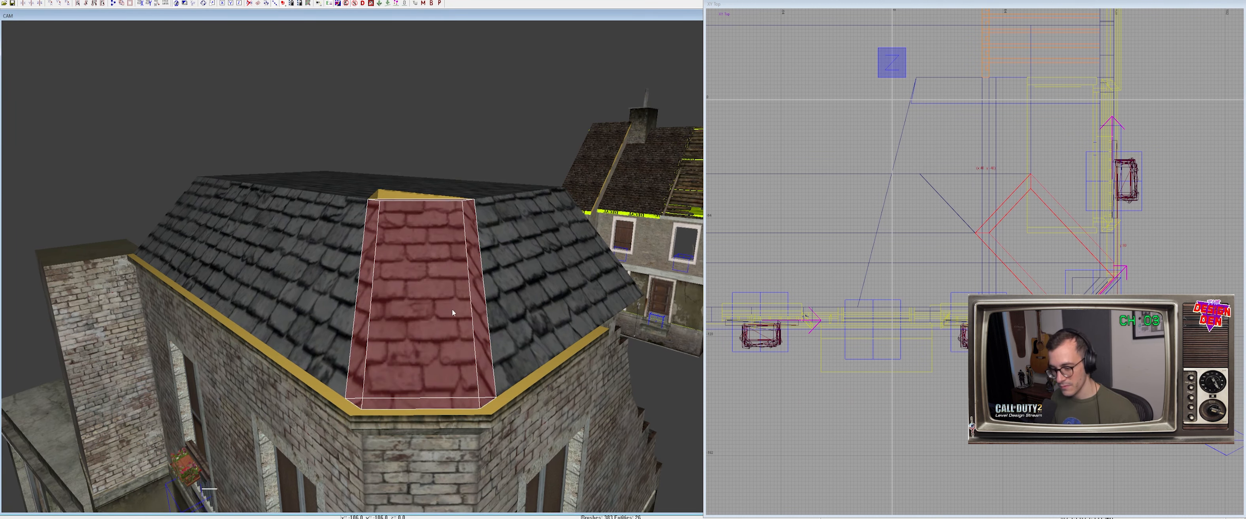
pyautogui.moveTo(452, 310); pyautogui.dragTo(451, 310, button='right')
pyautogui.press('Escape')
# Extend the front roof section and the side roof section slightly toward the corner so they run under the corner piece
pyautogui.keyDown('shift'); pyautogui.click(443, 292); pyautogui.keyUp('shift')
pyautogui.moveTo(904, 305); pyautogui.dragTo(861, 304, button='right')
pyautogui.moveTo(1020, 255); pyautogui.dragTo(1034, 255)
pyautogui.moveTo(524, 322); pyautogui.dragTo(531, 318, button='right')
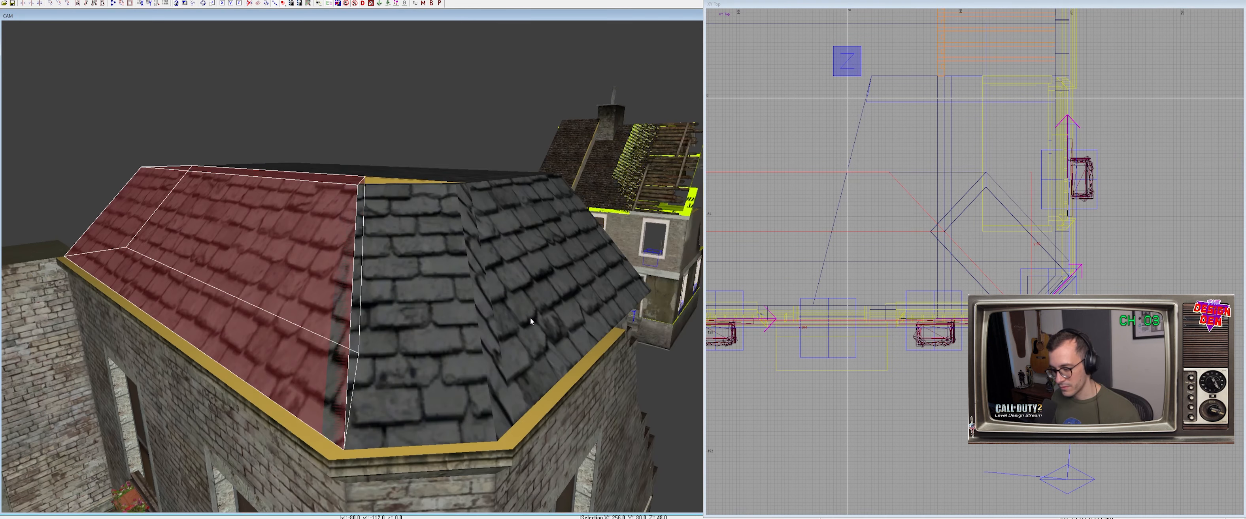
pyautogui.press('Escape')
pyautogui.keyDown('shift'); pyautogui.click(530, 269); pyautogui.keyUp('shift')
pyautogui.moveTo(940, 311); pyautogui.dragTo(938, 323)
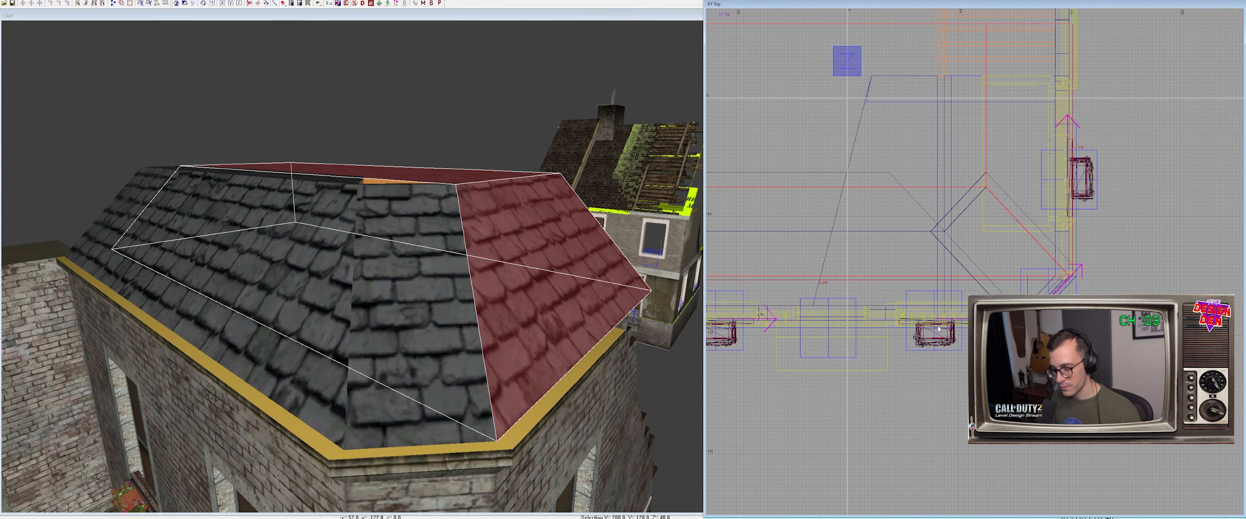
# Isolate the front, corner and side slate roof sections by hiding everything else
pyautogui.press('Escape')
pyautogui.keyDown('shift'); pyautogui.click(411, 294); pyautogui.keyUp('shift')
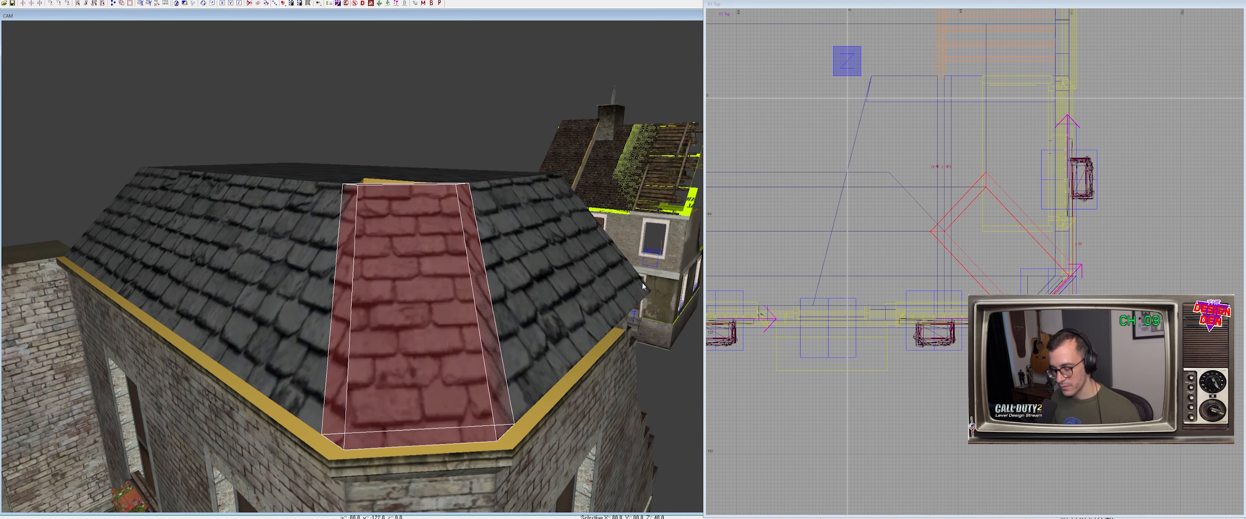
pyautogui.moveTo(641, 284); pyautogui.dragTo(619, 292, button='right')
pyautogui.press('Escape')
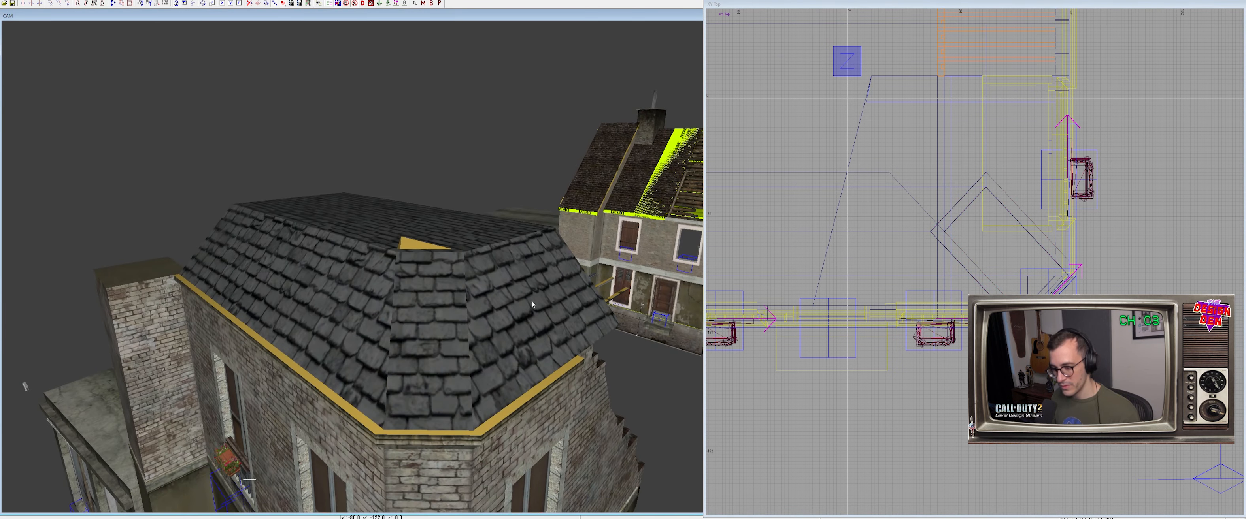
pyautogui.keyDown('shift'); pyautogui.click(326, 299); pyautogui.keyUp('shift')
pyautogui.moveTo(400, 297); pyautogui.dragTo(424, 286, button='right')
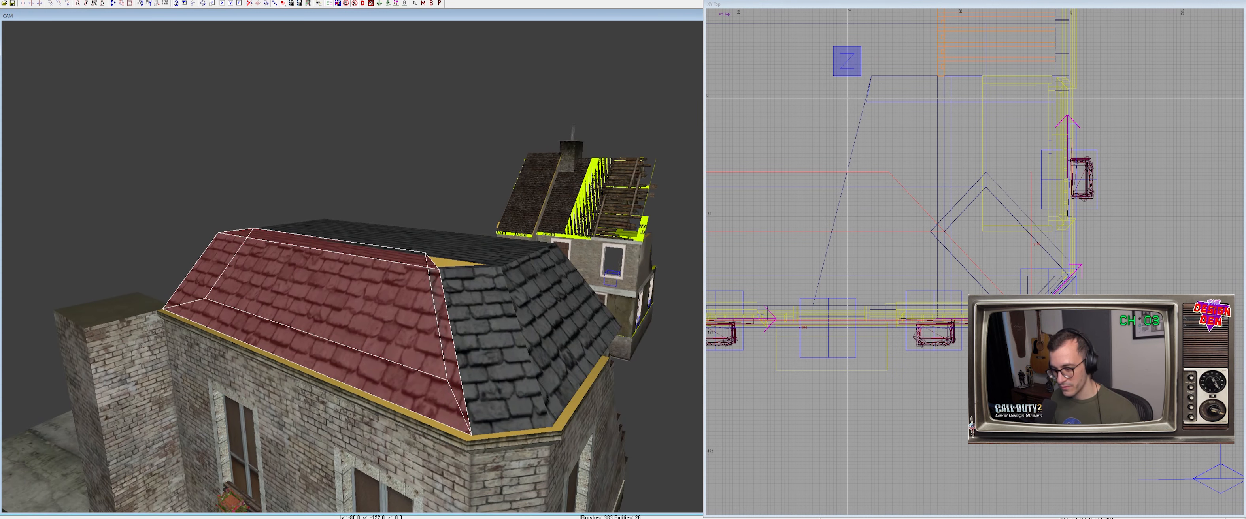
pyautogui.keyDown('shift'); pyautogui.click(582, 316); pyautogui.keyUp('shift')
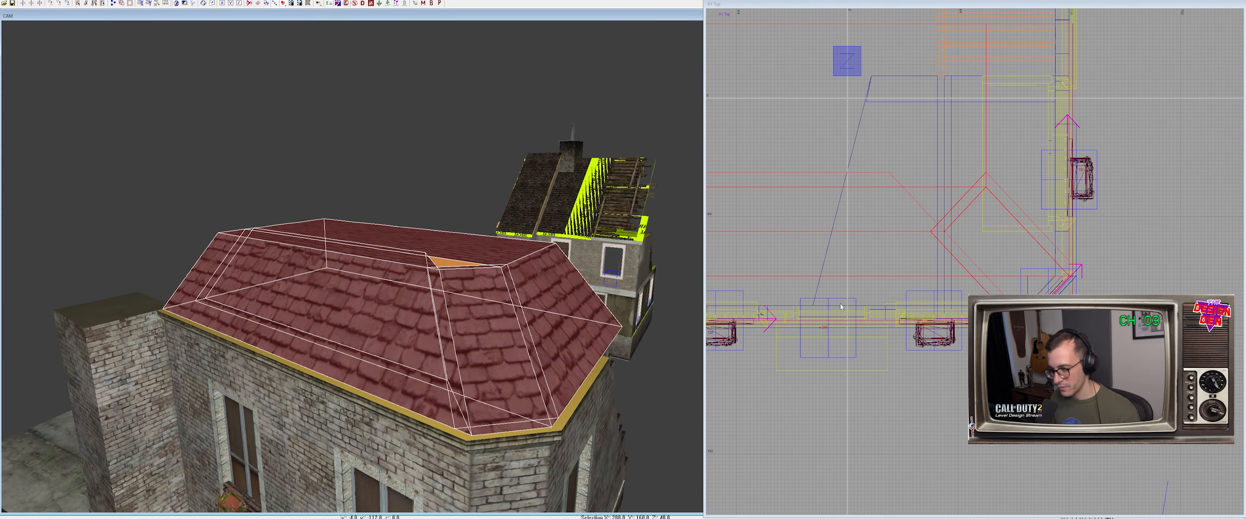
pyautogui.hotkey('ctrl', 'h')
pyautogui.press('Escape')
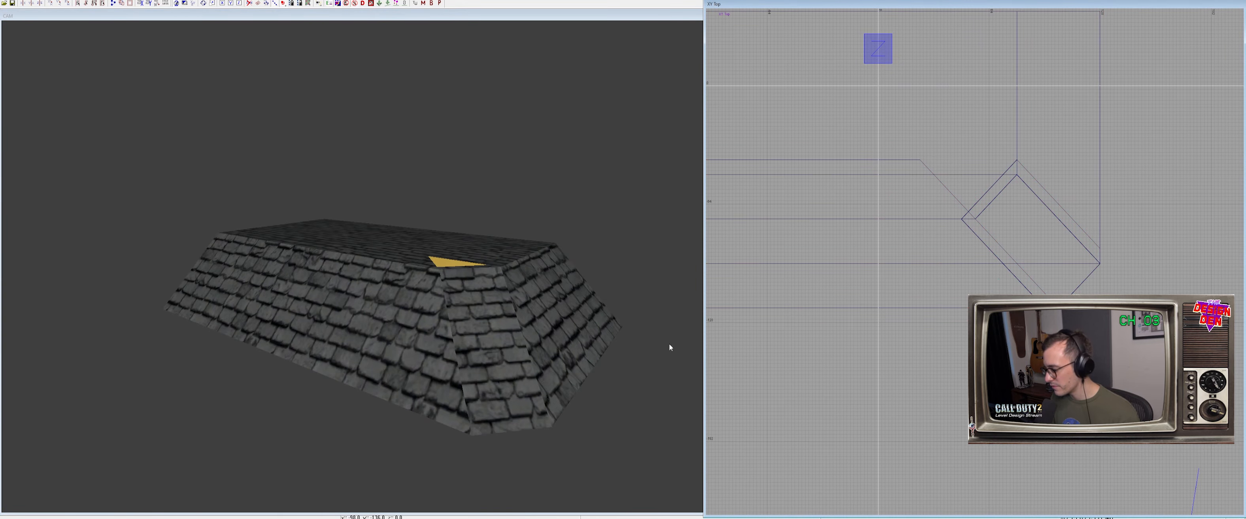
# Unhide the building and isolate the front and corner roof sections together with the cornices and corner wall pieces
pyautogui.keyDown('shift'); pyautogui.click(419, 341); pyautogui.keyUp('shift')
pyautogui.keyDown('shift'); pyautogui.click(503, 381); pyautogui.keyUp('shift')
pyautogui.hotkey('shift', 'h')
pyautogui.moveTo(503, 381); pyautogui.dragTo(450, 387, button='right')
pyautogui.moveTo(401, 425)
pyautogui.keyDown('shift'); pyautogui.mouseDown()
pyautogui.moveTo(440, 426)
pyautogui.moveTo(508, 373)
pyautogui.moveTo(342, 377)
pyautogui.mouseUp(); pyautogui.keyUp('shift')
pyautogui.hotkey('ctrl', 'h')
pyautogui.moveTo(342, 377); pyautogui.dragTo(367, 367, button='right')
pyautogui.press('Escape')
pyautogui.keyDown('shift'); pyautogui.click(292, 314); pyautogui.keyUp('shift')
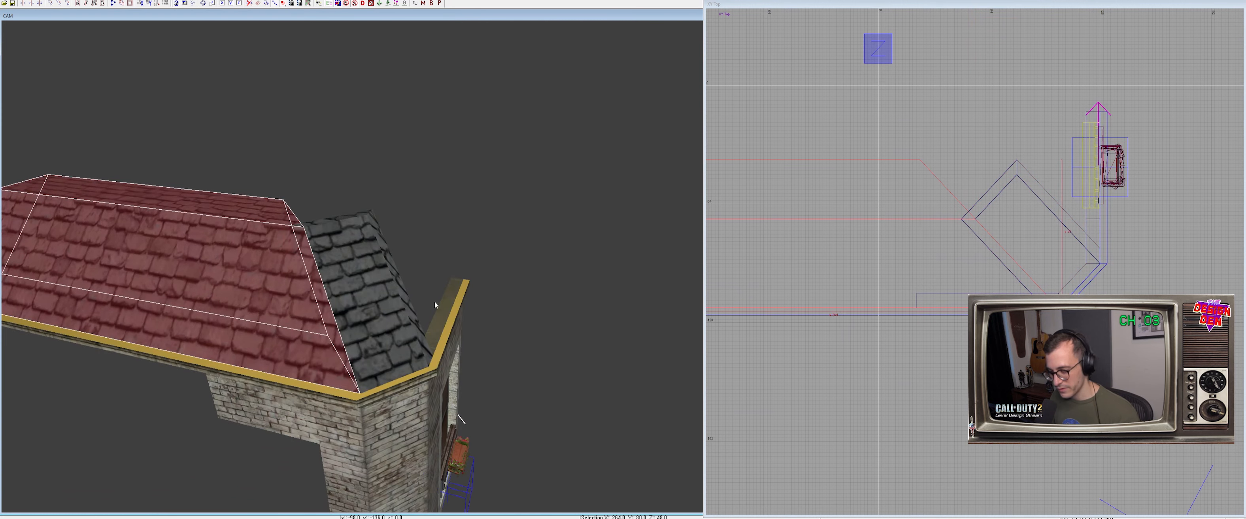
# Draw a thin slate block above the front cornice and stretch it along the full length of the front roof section
pyautogui.scroll(3, 974, 262)
pyautogui.press('Escape')
pyautogui.moveTo(1138, 353)
pyautogui.mouseDown()
pyautogui.moveTo(1110, 323)
pyautogui.moveTo(921, 322)
pyautogui.mouseUp()
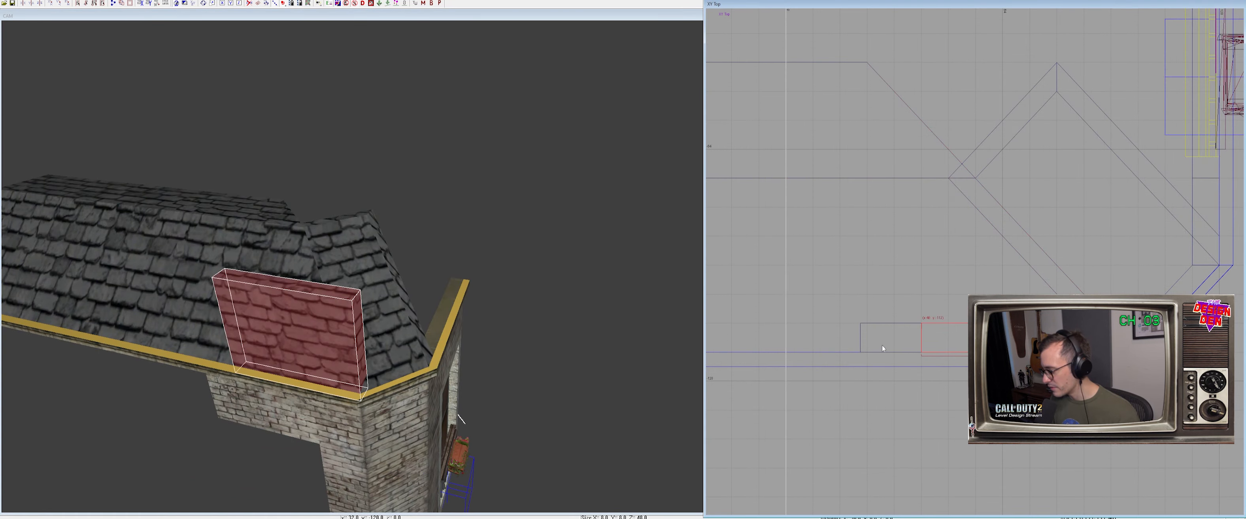
pyautogui.moveTo(922, 409); pyautogui.dragTo(1050, 348, button='right')
pyautogui.scroll(-4, 921, 410)
pyautogui.moveTo(975, 269); pyautogui.dragTo(1073, 256, button='right')
pyautogui.moveTo(1073, 255); pyautogui.dragTo(789, 256)
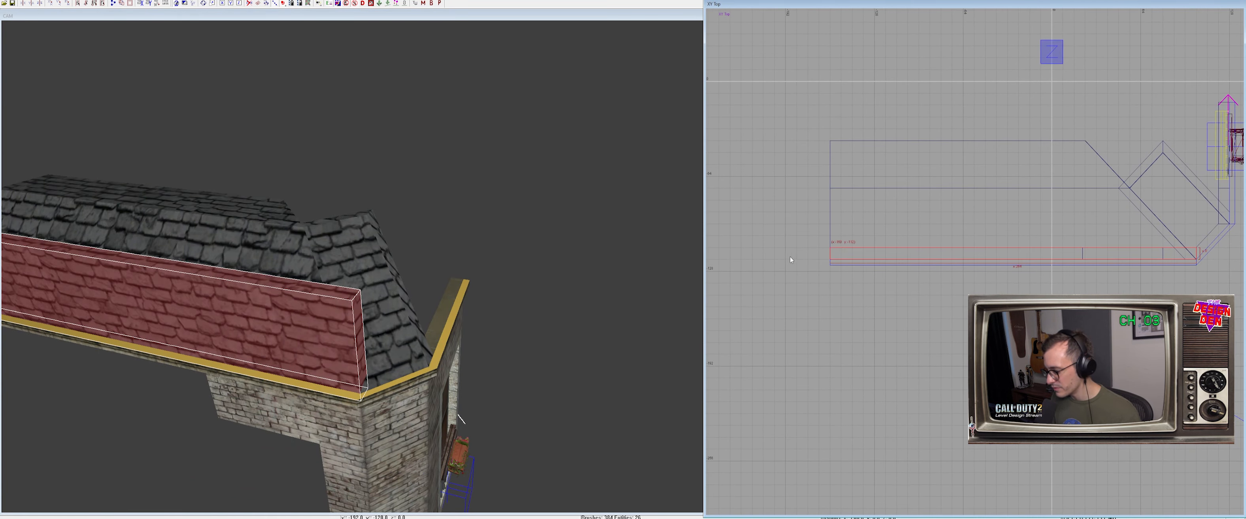
pyautogui.moveTo(468, 327)
pyautogui.mouseDown(button='right')
pyautogui.moveTo(435, 310)
pyautogui.moveTo(360, 337)
pyautogui.mouseUp(button='right')
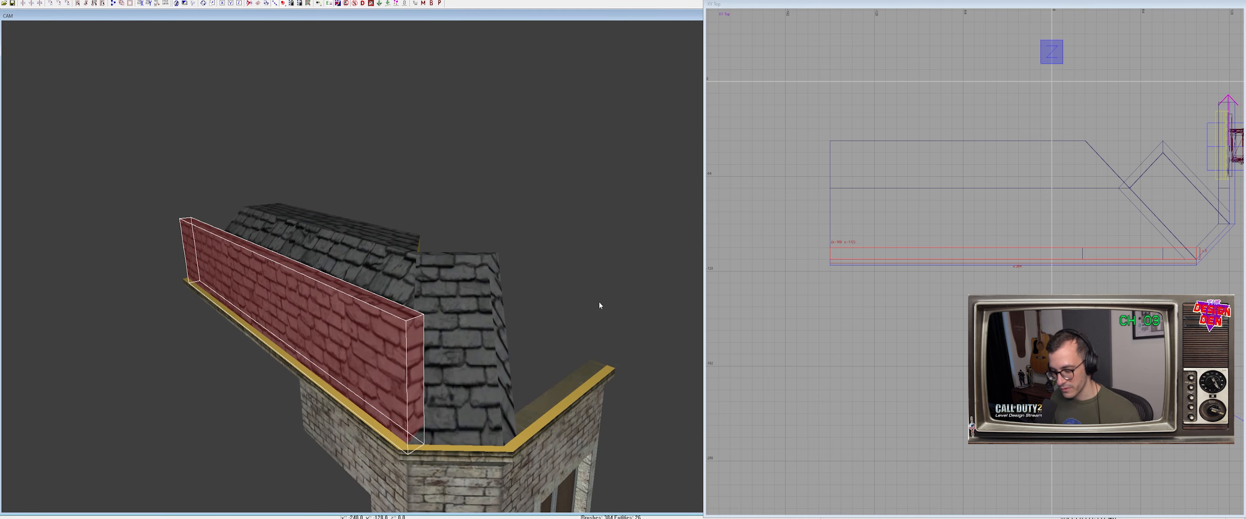
# Shear the top of the new slate block inward to follow the front roof slope and raise its upper end
pyautogui.hotkey('ctrl', 'Tab')
pyautogui.hotkey('ctrl', 'Tab')
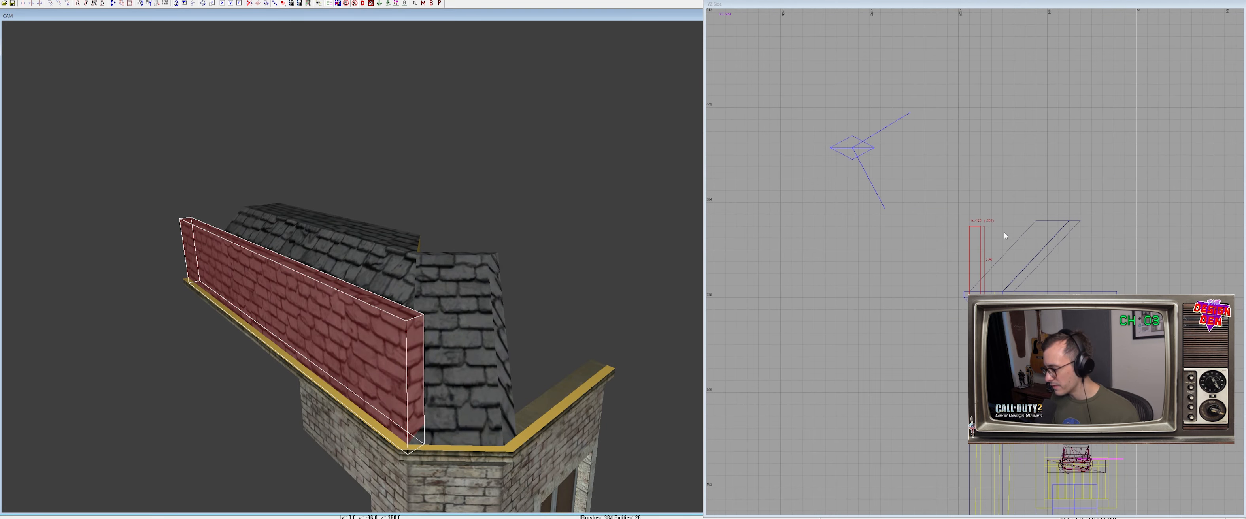
pyautogui.moveTo(975, 225)
pyautogui.keyDown('ctrl'); pyautogui.mouseDown()
pyautogui.moveTo(1069, 214)
pyautogui.moveTo(1044, 220)
pyautogui.mouseUp(); pyautogui.keyUp('ctrl')
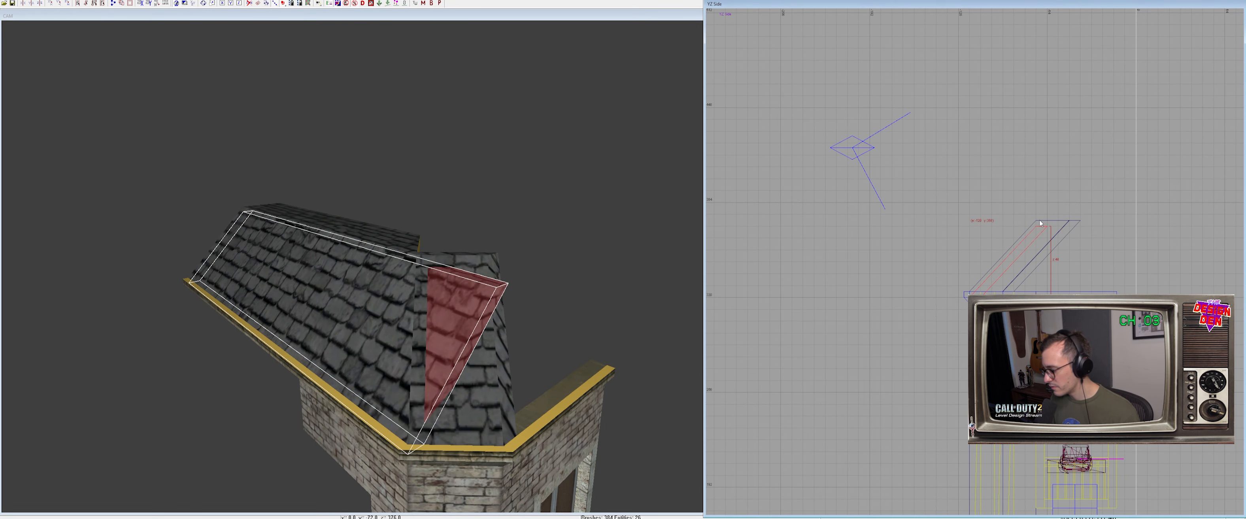
pyautogui.scroll(3, 1039, 220)
pyautogui.moveTo(1093, 195); pyautogui.dragTo(1107, 173)
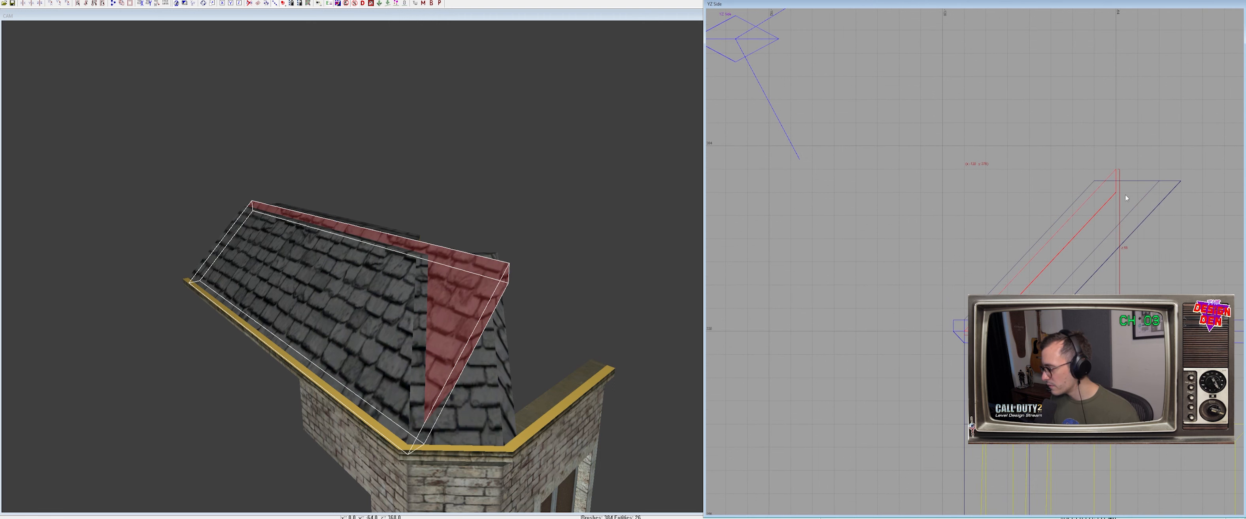
# Pull the upper edge of the new front slope's corner end inward to cut that end diagonally
pyautogui.moveTo(447, 285); pyautogui.dragTo(397, 294, button='right')
pyautogui.hotkey('ctrl', 'Tab')
pyautogui.moveTo(1043, 262); pyautogui.dragTo(882, 244, button='right')
pyautogui.press('e')
pyautogui.moveTo(1098, 178)
pyautogui.mouseDown()
pyautogui.moveTo(979, 178)
pyautogui.moveTo(996, 178)
pyautogui.mouseUp()
pyautogui.press('e')
pyautogui.moveTo(1133, 240); pyautogui.dragTo(1115, 239)
# Isolate the front slope pieces and delete the existing corner roof piece
pyautogui.keyDown('ctrl'); pyautogui.moveTo(343, 306); pyautogui.dragTo(353, 291, button='right'); pyautogui.keyUp('ctrl')
pyautogui.keyDown('shift'); pyautogui.click(353, 291); pyautogui.keyUp('shift')
pyautogui.hotkey('alt', 'h')
pyautogui.press('Escape')
pyautogui.keyDown('shift'); pyautogui.click(352, 301); pyautogui.keyUp('shift')
pyautogui.moveTo(917, 292); pyautogui.dragTo(819, 281, button='right')
pyautogui.press('BackSpace')
# Draw a new slate block beside the corner end of the front slope and unhide the building
pyautogui.keyDown('shift'); pyautogui.click(315, 377); pyautogui.keyUp('shift')
pyautogui.press('Escape')
pyautogui.moveTo(1001, 295); pyautogui.dragTo(1053, 168)
pyautogui.scroll(-3, 875, 263)
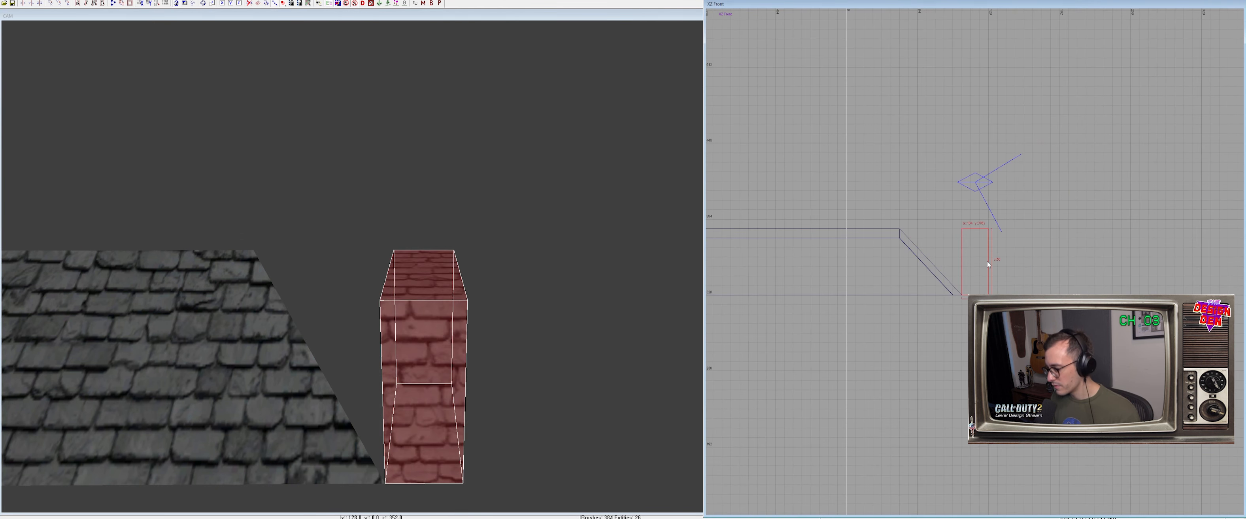
pyautogui.hotkey('shift', 'h')
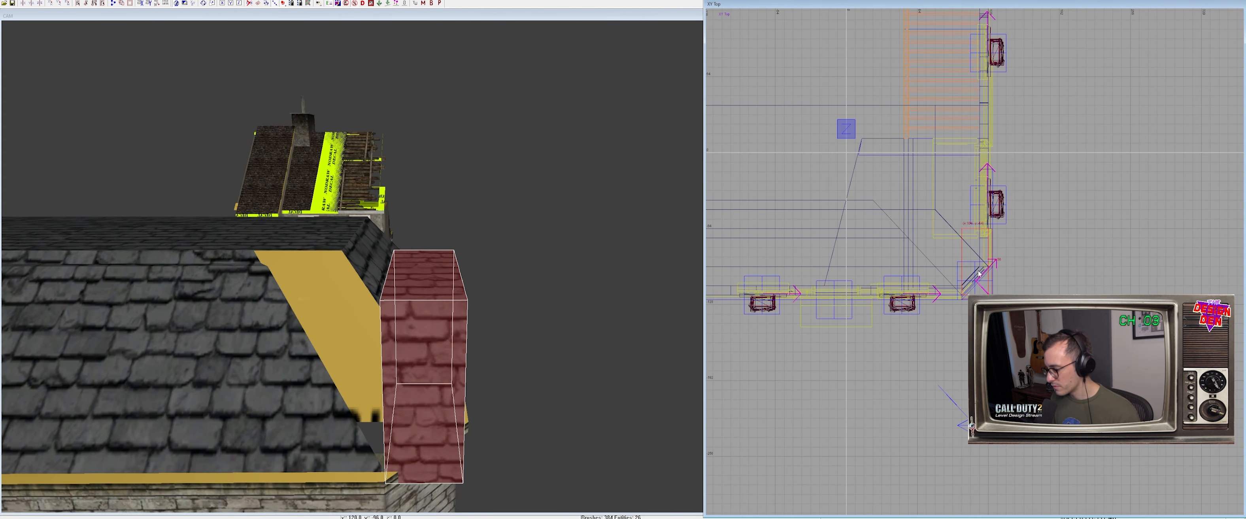
# Delete the old, thicker front roof section behind the new front slope
pyautogui.scroll(2, 960, 262)
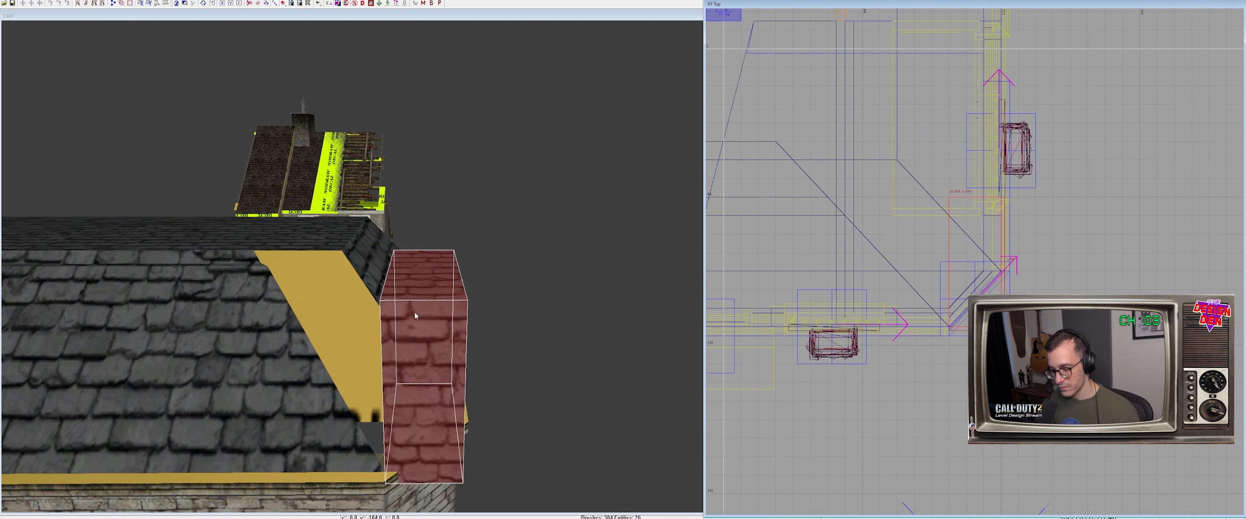
pyautogui.keyDown('shift'); pyautogui.click(275, 394); pyautogui.keyUp('shift')
pyautogui.moveTo(356, 262); pyautogui.dragTo(320, 288, button='right')
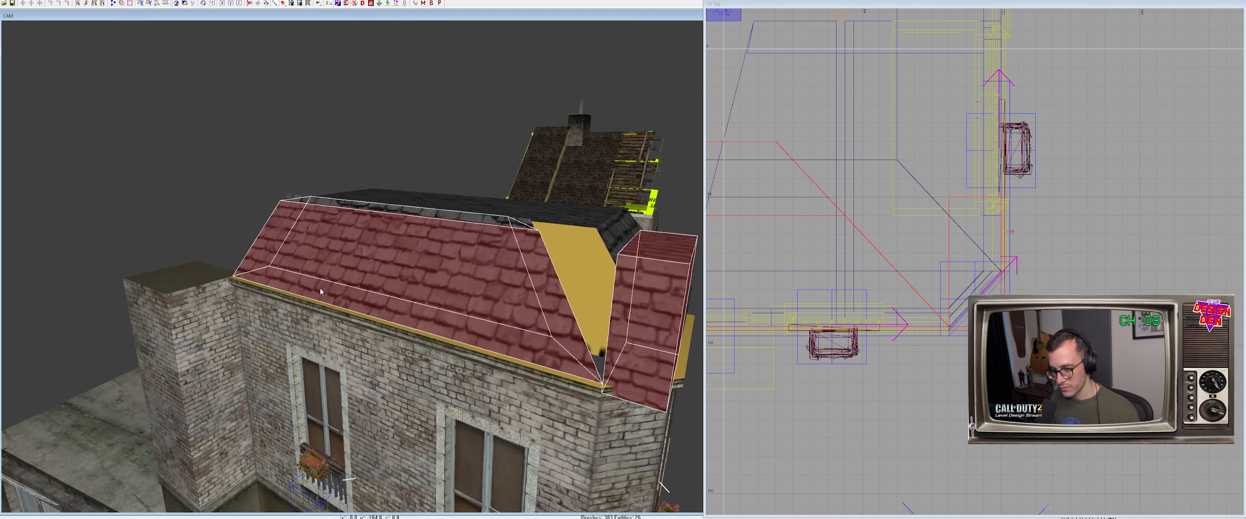
pyautogui.press('Escape')
pyautogui.keyDown('shift'); pyautogui.click(433, 265); pyautogui.keyUp('shift')
pyautogui.press('BackSpace')
# Isolate the new front slope, the side roof section and the corner slate block, leaving only the corner block selected
pyautogui.keyDown('shift'); pyautogui.click(491, 260); pyautogui.keyUp('shift')
pyautogui.keyDown('shift'); pyautogui.click(571, 242); pyautogui.keyUp('shift')
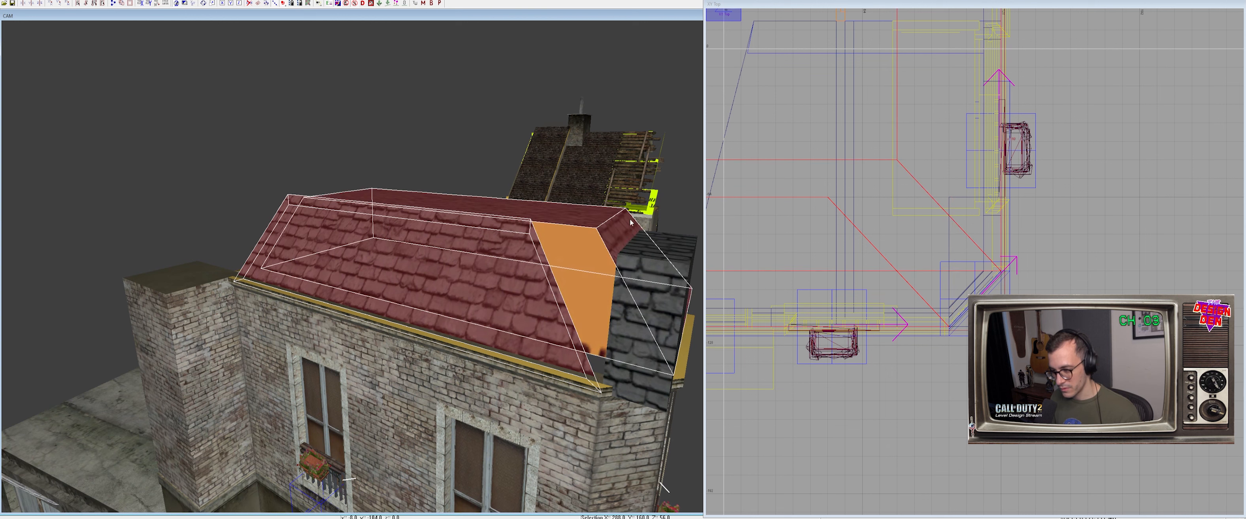
pyautogui.keyDown('shift'); pyautogui.click(638, 280); pyautogui.keyUp('shift')
pyautogui.hotkey('alt', 'h')
pyautogui.moveTo(507, 294); pyautogui.dragTo(477, 299, button='right')
pyautogui.press('Escape')
pyautogui.keyDown('shift'); pyautogui.click(422, 302); pyautogui.keyUp('shift')
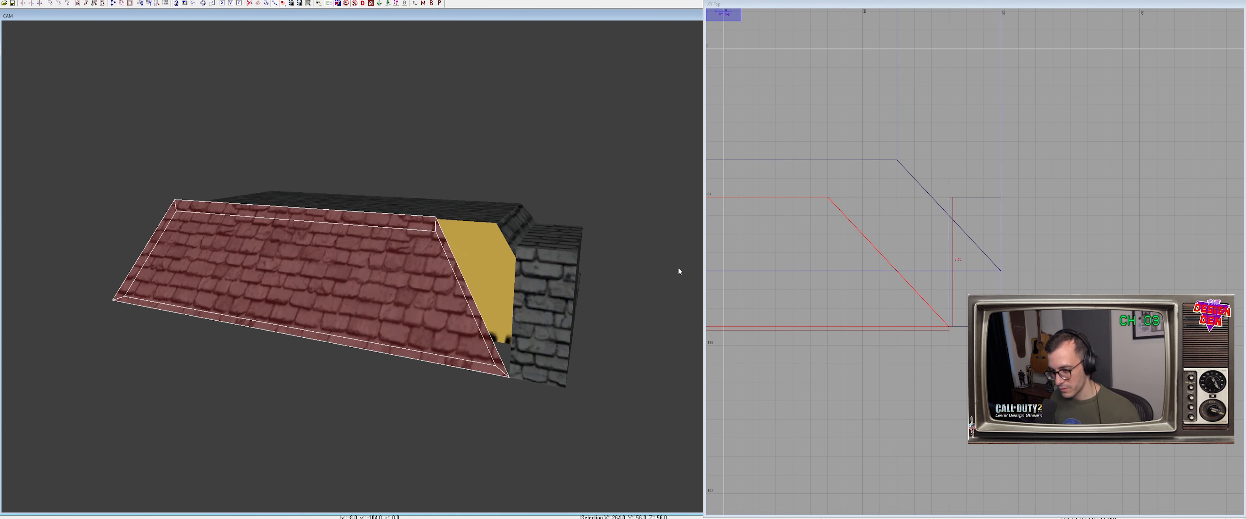
pyautogui.press('Escape')
pyautogui.keyDown('shift'); pyautogui.click(560, 286); pyautogui.keyUp('shift')
# Unhide the building, isolate the corner slate block with the corner brick wall, and select only the wall
pyautogui.hotkey('ctrl', 'Tab')
pyautogui.hotkey('ctrl', 'Tab')
pyautogui.hotkey('ctrl', 'Tab')
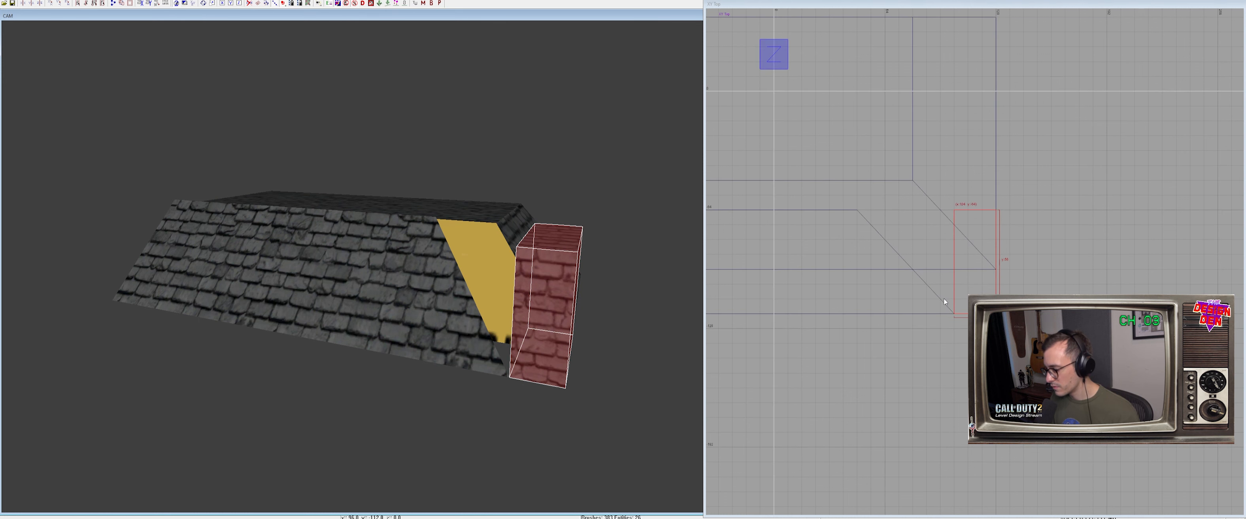
pyautogui.hotkey('shift', 'h')
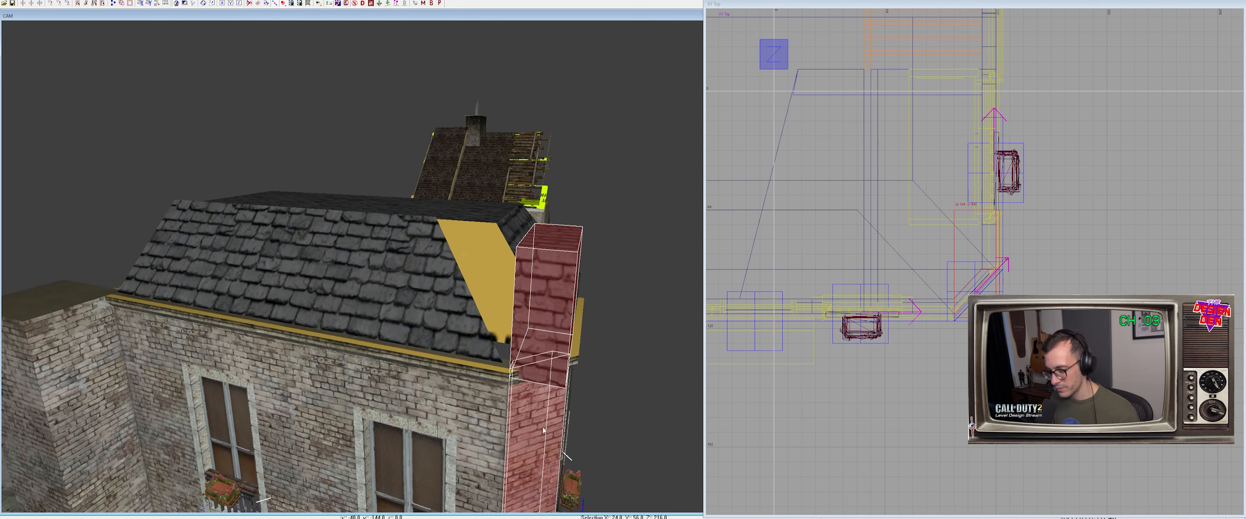
pyautogui.hotkey('alt', 'h')
pyautogui.press('Escape')
pyautogui.keyDown('shift'); pyautogui.click(535, 420); pyautogui.keyUp('shift')
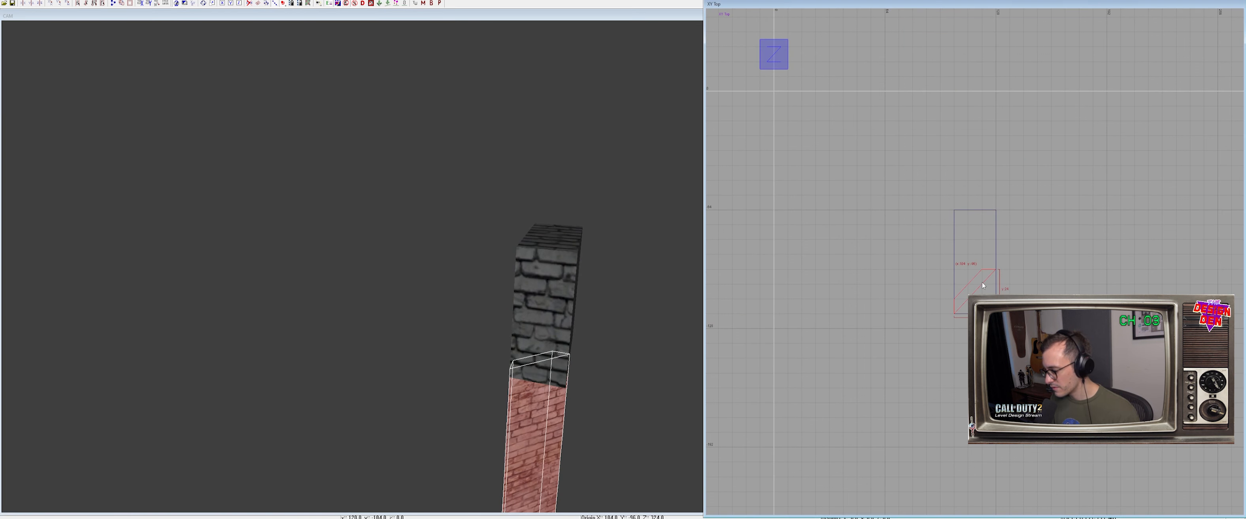
# Duplicate the corner brick wall straight upward and raise the copy's lower end to the roof's base
pyautogui.hotkey('ctrl', 'Tab')
pyautogui.press('space')
pyautogui.moveTo(981, 307); pyautogui.dragTo(981, 113)
pyautogui.moveTo(981, 114); pyautogui.dragTo(967, 186, button='right')
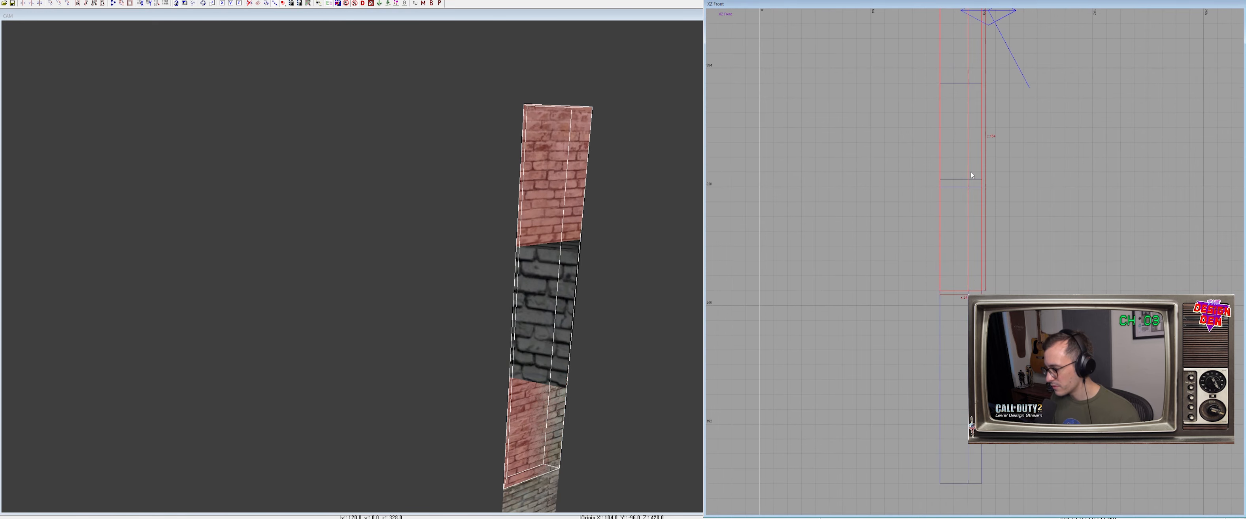
pyautogui.moveTo(973, 303); pyautogui.dragTo(974, 199)
# Unhide the building, isolate the corner wall copy with the front roof slope, and select only the copy
pyautogui.hotkey('shift', 'h')
pyautogui.keyDown('shift'); pyautogui.click(459, 295); pyautogui.keyUp('shift')
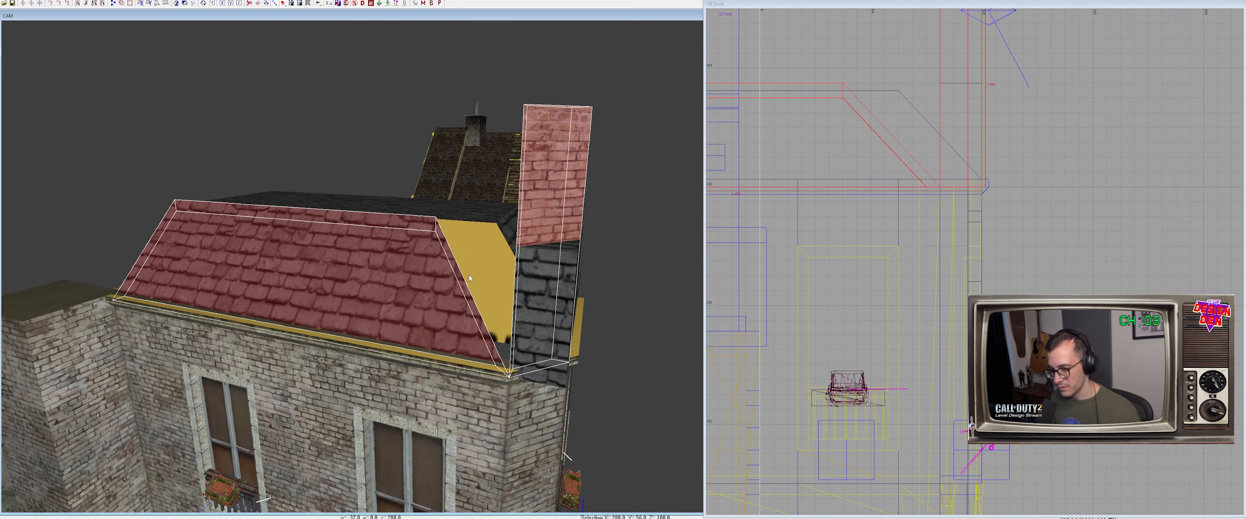
pyautogui.hotkey('alt', 'h')
pyautogui.press('Escape')
pyautogui.keyDown('shift'); pyautogui.click(558, 180); pyautogui.keyUp('shift')
# Lower the top of the corner wall copy to the height of the front roof slope
pyautogui.moveTo(801, 201); pyautogui.dragTo(787, 367, button='right')
pyautogui.moveTo(955, 135); pyautogui.dragTo(952, 245)
pyautogui.press('3')
pyautogui.hotkey('ctrl', 'Tab')
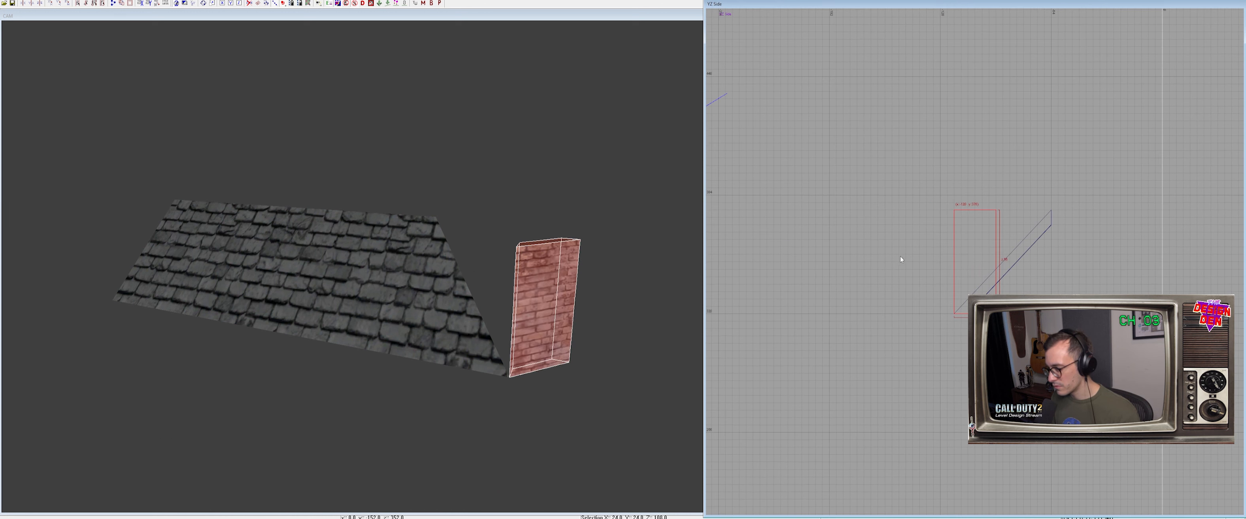
# Widen the corner wall copy sideways and lean its top back to form a slanted panel against the front roof slope
pyautogui.keyDown('shift'); pyautogui.click(408, 290); pyautogui.keyUp('shift')
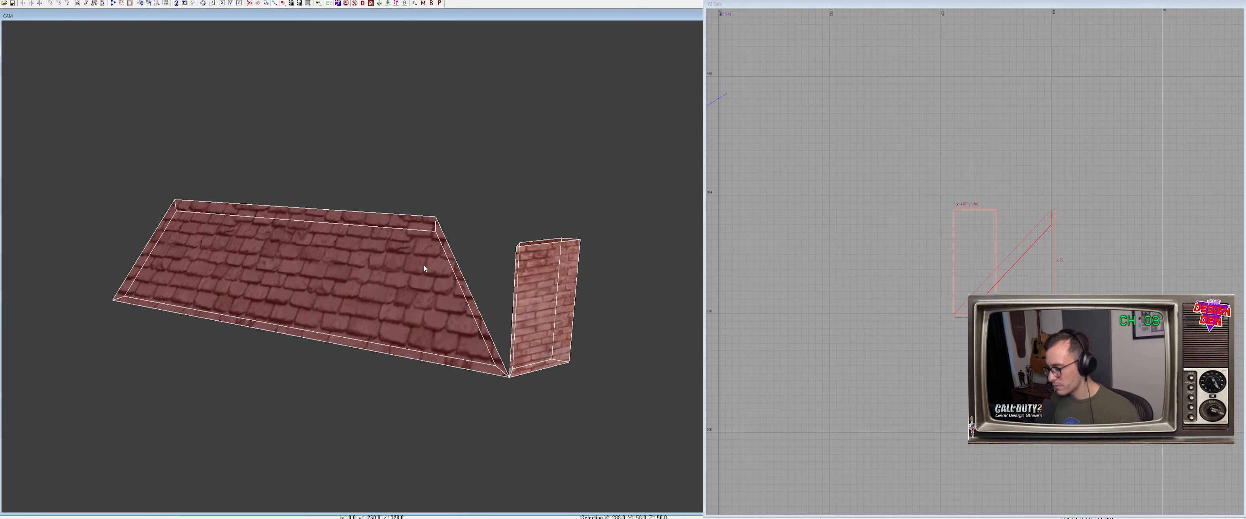
pyautogui.keyDown('shift'); pyautogui.click(406, 270); pyautogui.keyUp('shift')
pyautogui.keyDown('shift'); pyautogui.click(411, 266); pyautogui.keyUp('shift')
pyautogui.keyDown('shift'); pyautogui.click(425, 266); pyautogui.keyUp('shift')
pyautogui.moveTo(1039, 249); pyautogui.dragTo(1096, 259)
pyautogui.hotkey('ctrl', 'Tab')
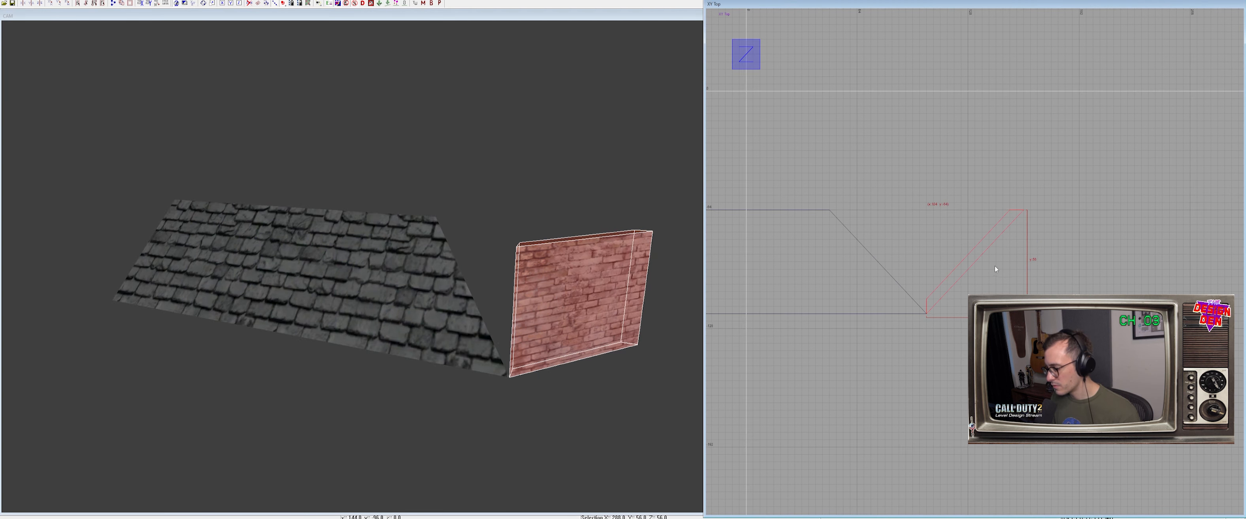
pyautogui.hotkey('ctrl', 'Tab')
pyautogui.moveTo(976, 204); pyautogui.dragTo(864, 212)
pyautogui.hotkey('ctrl', 'Tab')
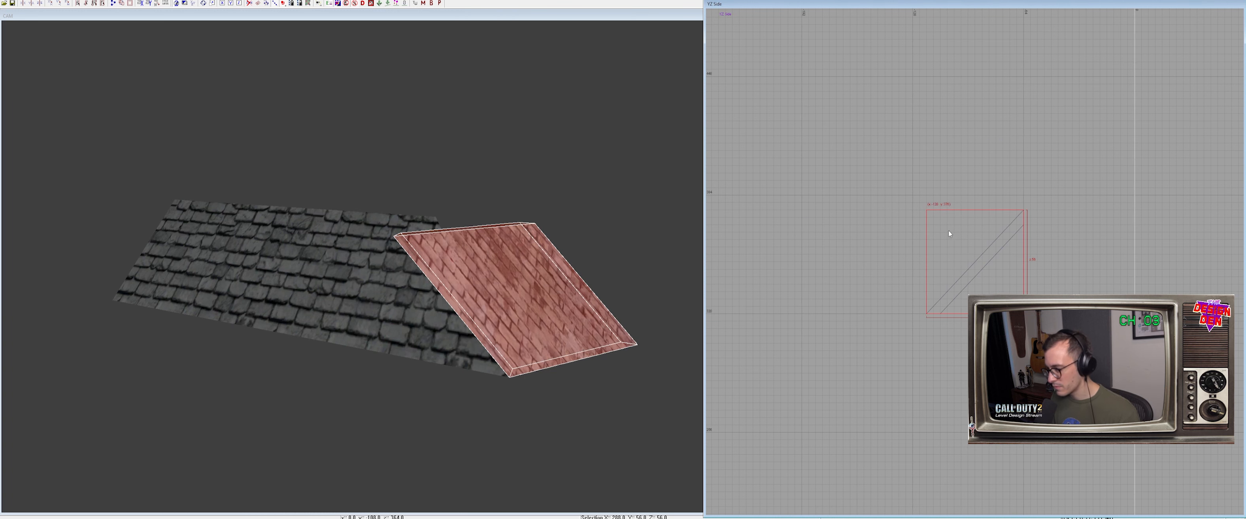
pyautogui.hotkey('ctrl', 'Tab')
pyautogui.moveTo(1008, 201)
pyautogui.mouseDown()
pyautogui.moveTo(914, 205)
pyautogui.moveTo(1006, 208)
pyautogui.moveTo(933, 214)
pyautogui.mouseUp()
pyautogui.hotkey('ctrl', 'z')
pyautogui.hotkey('ctrl', 'Tab')
pyautogui.hotkey('ctrl', 'Tab')
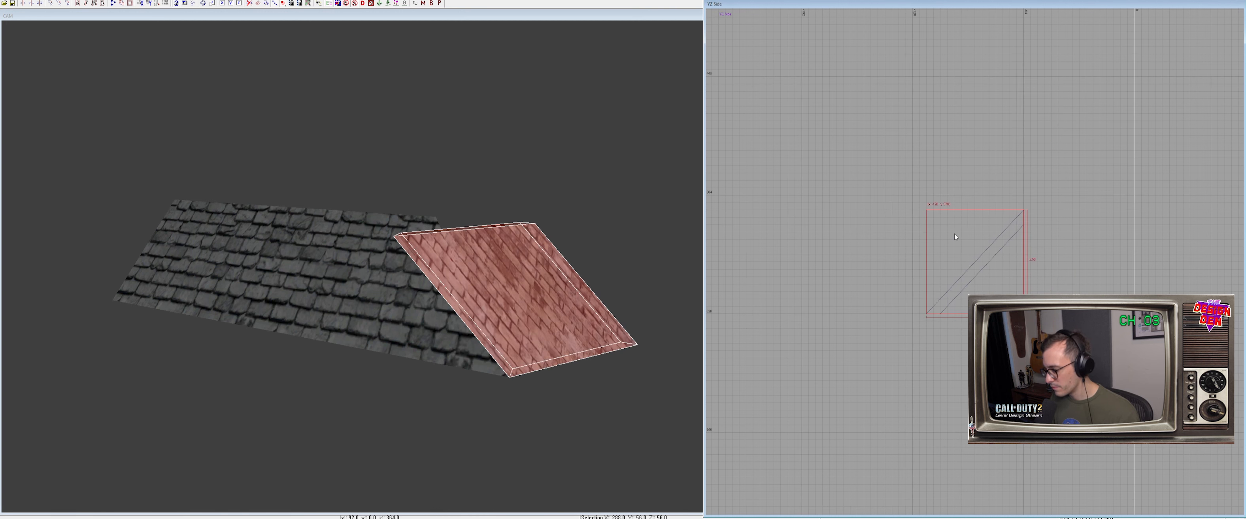
pyautogui.hotkey('ctrl', 'Tab')
# Unhide the building and delete the leftover roof piece at the corner
pyautogui.hotkey('shift', 'h')
pyautogui.keyDown('ctrl'); pyautogui.moveTo(448, 320); pyautogui.dragTo(344, 286, button='right'); pyautogui.keyUp('ctrl')
pyautogui.keyDown('shift'); pyautogui.click(344, 285); pyautogui.keyUp('shift')
pyautogui.keyDown('shift'); pyautogui.click(462, 360); pyautogui.keyUp('shift')
pyautogui.keyDown('shift'); pyautogui.click(418, 375); pyautogui.keyUp('shift')
pyautogui.moveTo(417, 376); pyautogui.dragTo(442, 274, button='right')
pyautogui.press('Escape')
pyautogui.keyDown('shift'); pyautogui.click(446, 271); pyautogui.keyUp('shift')
pyautogui.press('BackSpace')
# Select only the front roof slope and isolate it from the rest of the building
pyautogui.keyDown('shift'); pyautogui.click(417, 265); pyautogui.keyUp('shift')
pyautogui.keyDown('shift'); pyautogui.click(333, 379); pyautogui.keyUp('shift')
pyautogui.keyDown('ctrl'); pyautogui.moveTo(333, 378); pyautogui.dragTo(251, 335, button='right'); pyautogui.keyUp('ctrl')
pyautogui.press('Escape')
pyautogui.keyDown('shift'); pyautogui.click(331, 273); pyautogui.keyUp('shift')
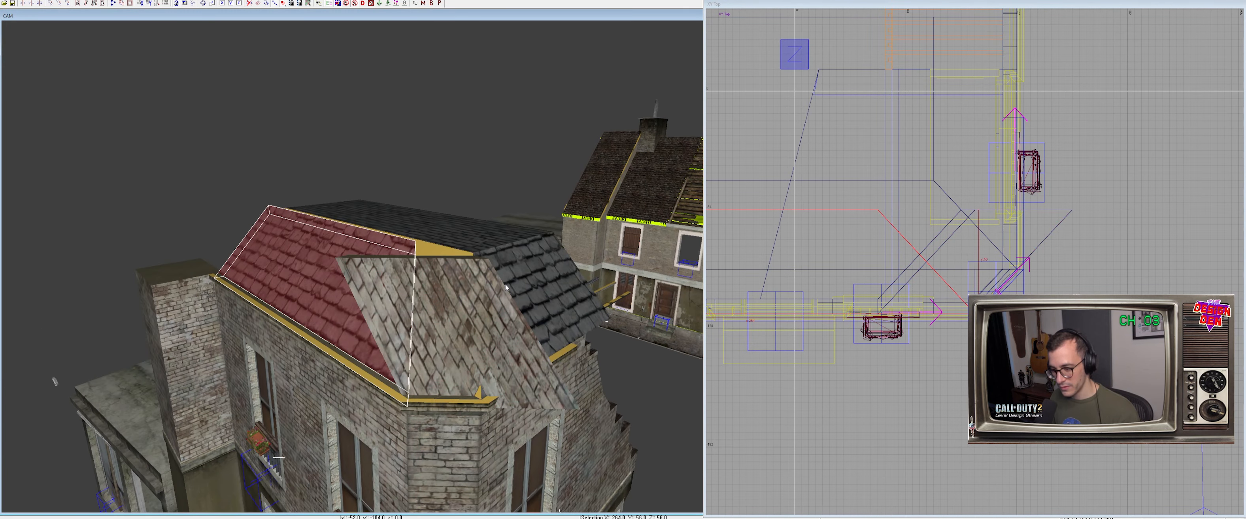
pyautogui.hotkey('ctrl', 'h')
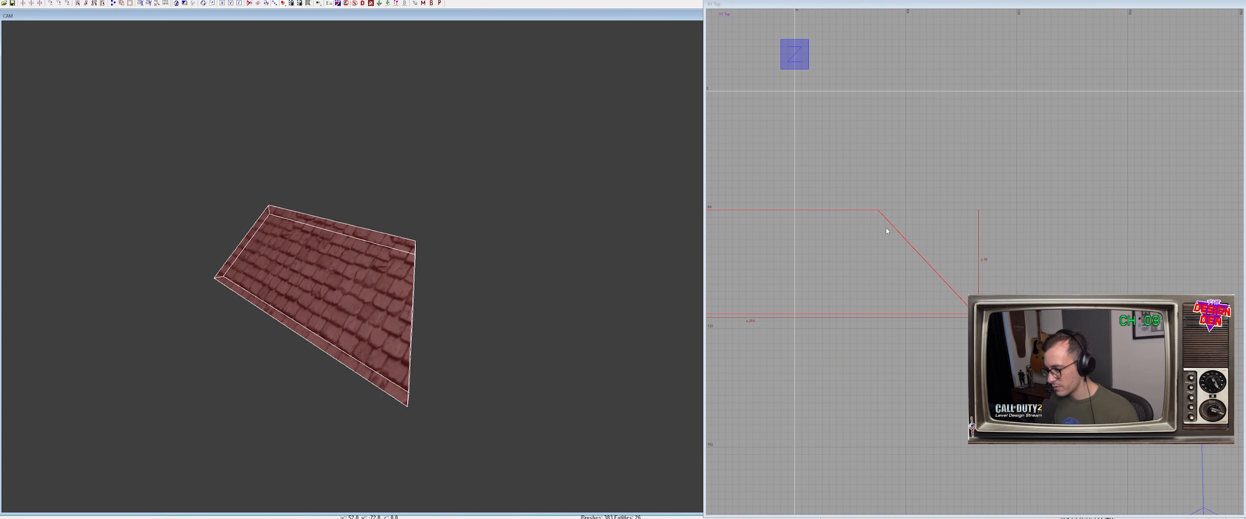
# Create a slate block over the angled corner end of the front slope and select only that block
pyautogui.press('Escape')
pyautogui.moveTo(878, 210)
pyautogui.mouseDown()
pyautogui.moveTo(960, 309)
pyautogui.moveTo(983, 315)
pyautogui.mouseUp()
pyautogui.press('Escape')
pyautogui.keyDown('shift'); pyautogui.click(821, 254); pyautogui.keyUp('shift')
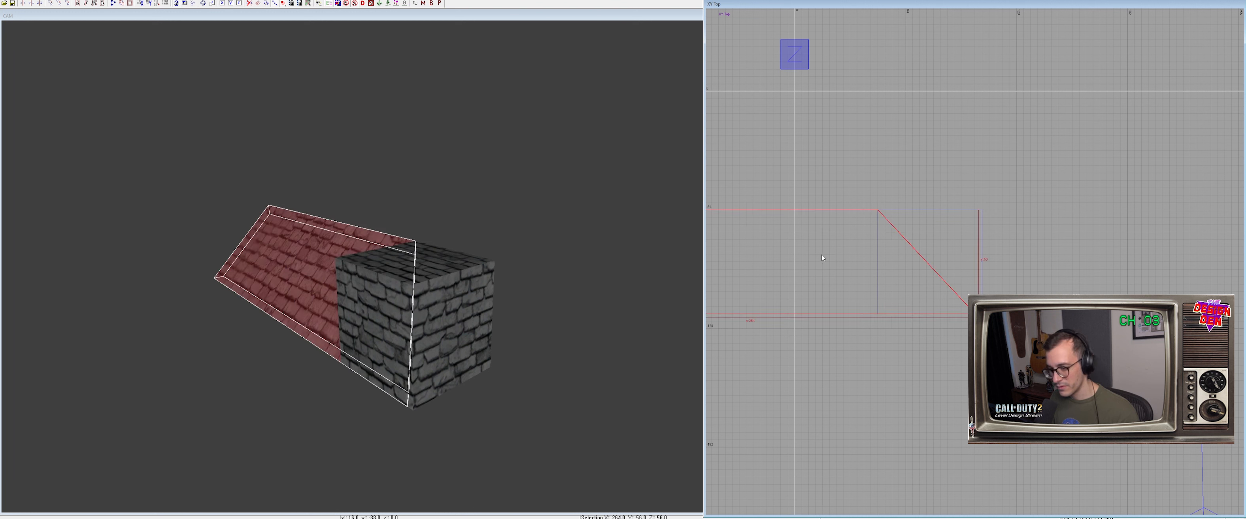
pyautogui.press('Escape')
pyautogui.keyDown('shift'); pyautogui.click(923, 263); pyautogui.keyUp('shift')
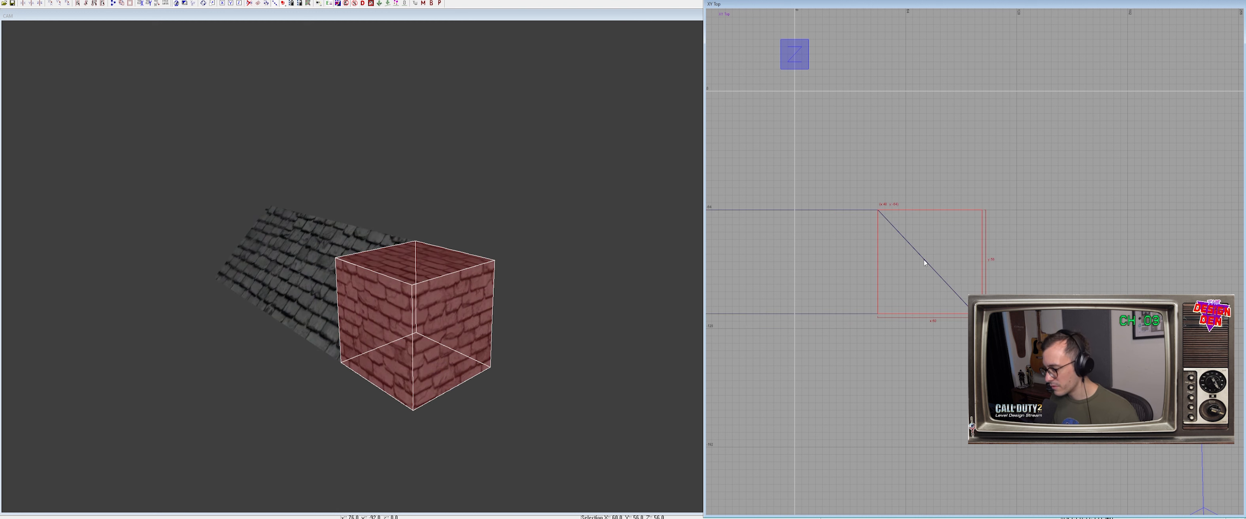
# Collapse the slate block's edges into a thin diagonal strip along the front slope's angled end
pyautogui.press('e')
pyautogui.moveTo(876, 315); pyautogui.dragTo(982, 314)
pyautogui.moveTo(982, 212); pyautogui.dragTo(887, 213)
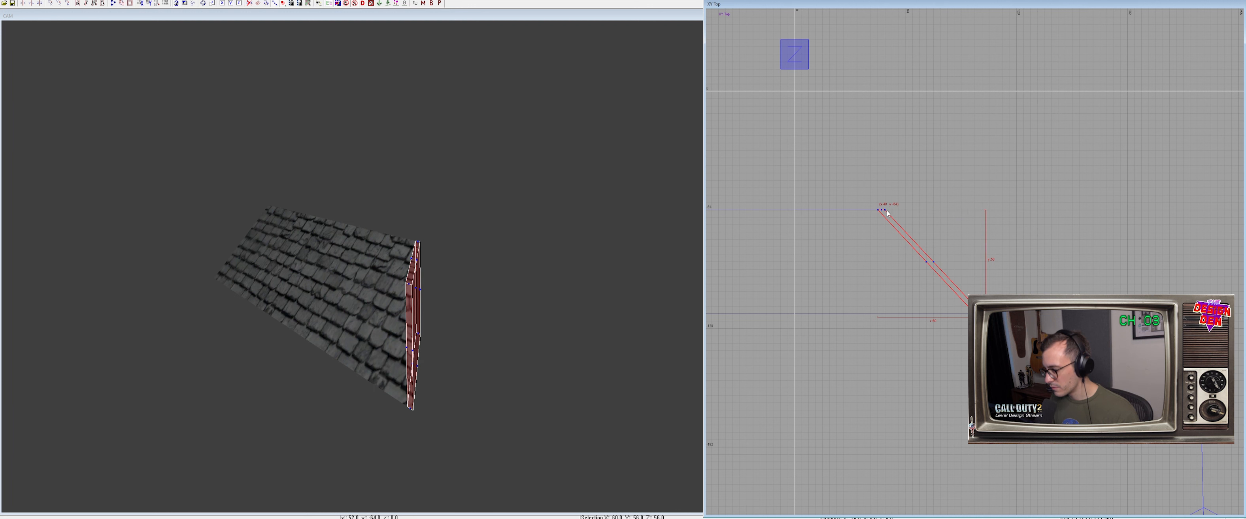
pyautogui.hotkey('ctrl', 'Tab')
pyautogui.hotkey('ctrl', 'Tab')
# Unhide the building, select the leaning brick panel, and shear its top edge across to meet the front slope's angled end
pyautogui.hotkey('shift', 'h')
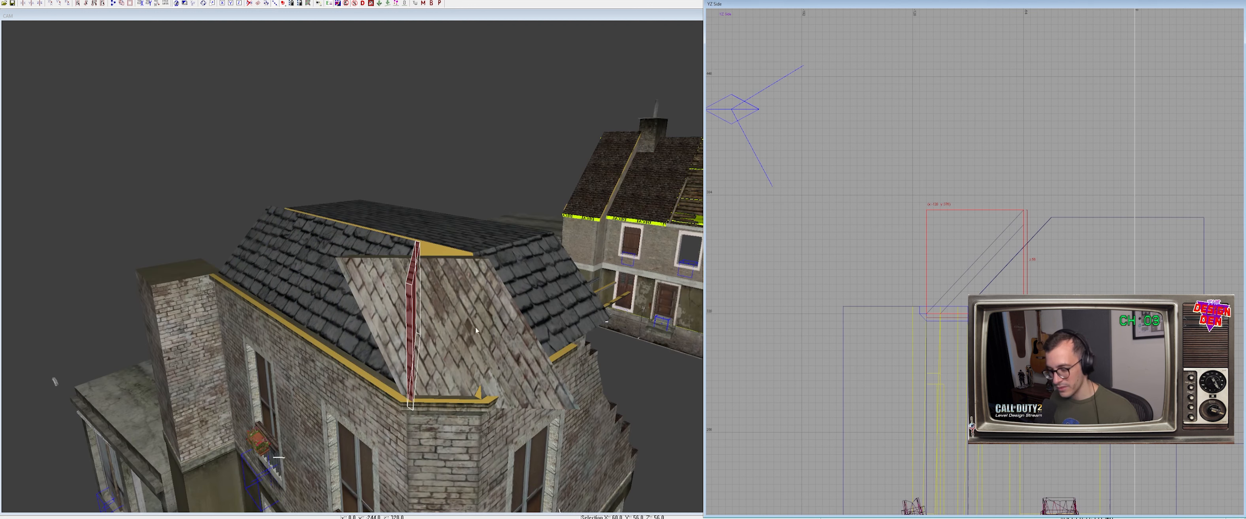
pyautogui.press('Escape')
pyautogui.keyDown('shift'); pyautogui.click(463, 301); pyautogui.keyUp('shift')
pyautogui.scroll(-2, 984, 286)
pyautogui.moveTo(981, 222); pyautogui.dragTo(1058, 217)
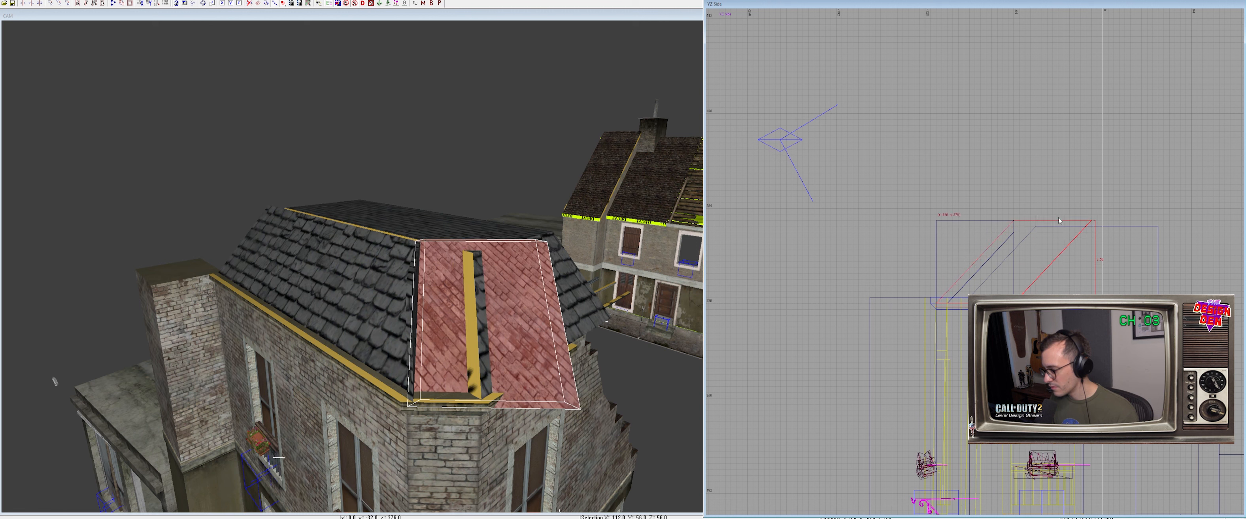
pyautogui.click(605, 346)
pyautogui.hotkey('ctrl', 'z')
pyautogui.hotkey('ctrl', 'z')
pyautogui.hotkey('ctrl', 'z')
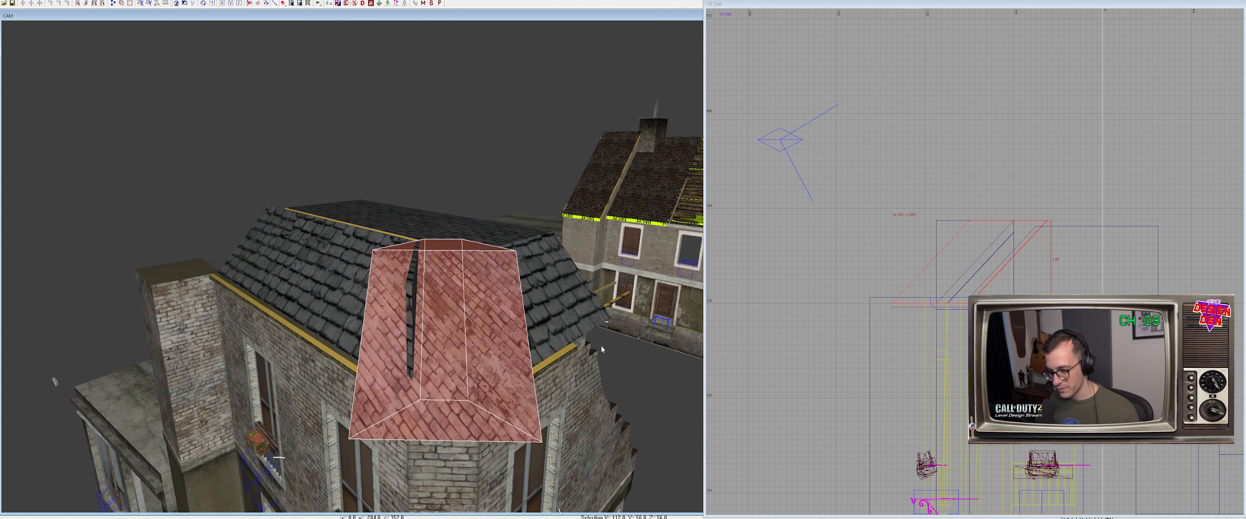
pyautogui.hotkey('ctrl', 'Tab')
pyautogui.scroll(1, 1010, 263)
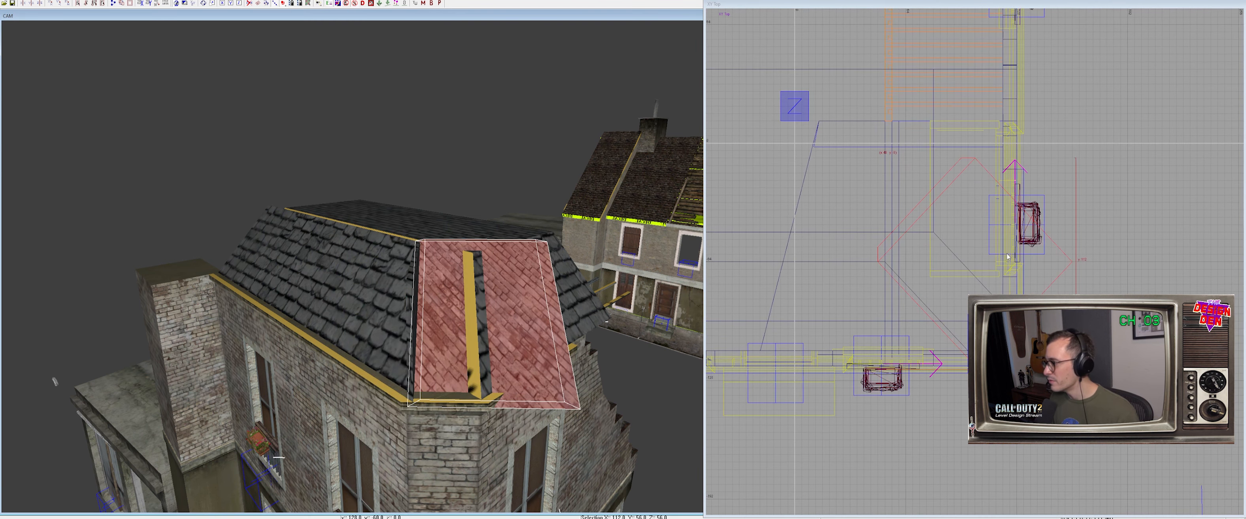
pyautogui.moveTo(1053, 202); pyautogui.dragTo(1024, 219)
pyautogui.hotkey('ctrl', 'z')
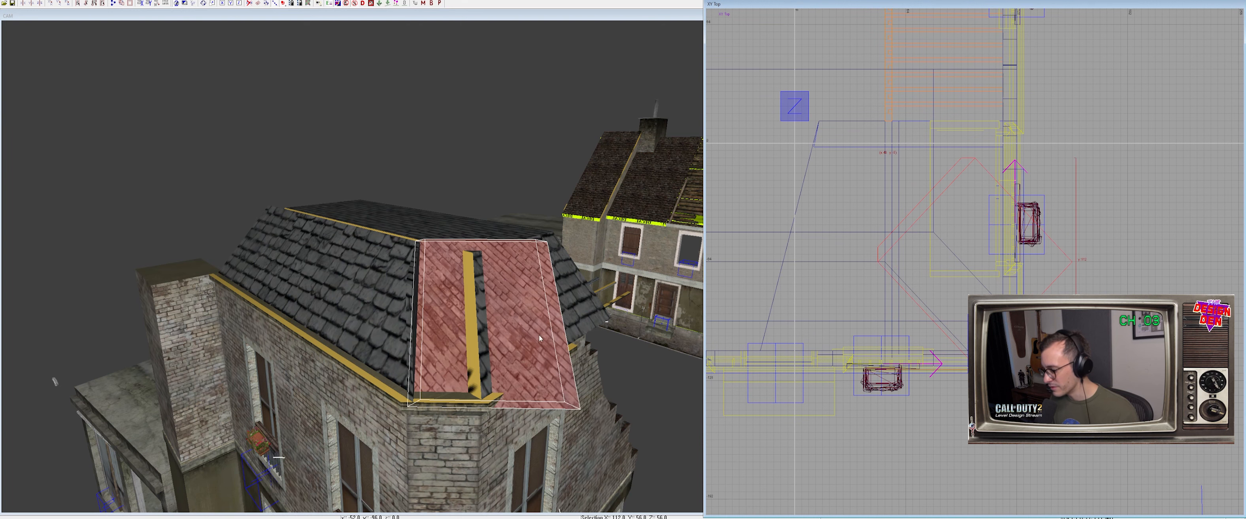
# Isolate the front slope with the leaning brick panel and try to adjust the panel's edge
pyautogui.keyDown('shift'); pyautogui.click(335, 296); pyautogui.keyUp('shift')
pyautogui.hotkey('alt', 'h')
pyautogui.press('Escape')
pyautogui.keyDown('shift'); pyautogui.click(497, 309); pyautogui.keyUp('shift')
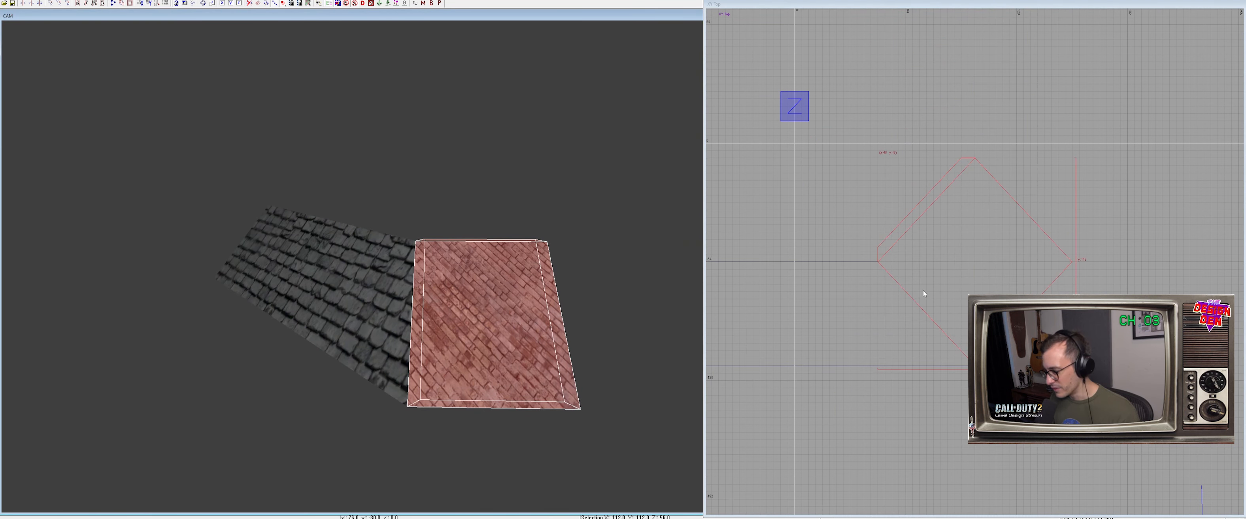
pyautogui.moveTo(923, 292); pyautogui.dragTo(880, 304, button='right')
pyautogui.moveTo(1004, 210); pyautogui.dragTo(994, 218)
pyautogui.hotkey('ctrl', 'z')
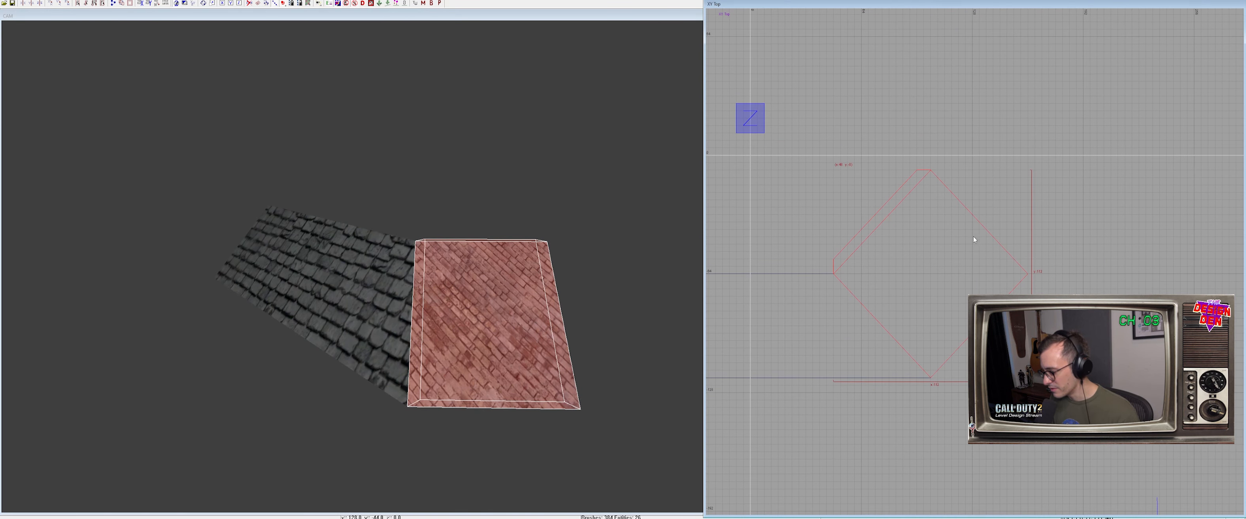
# Unhide the building, then isolate the roof's slopes and flat top together with the leaning brick panel
pyautogui.hotkey('shift', 'h')
pyautogui.keyDown('shift'); pyautogui.click(575, 295); pyautogui.keyUp('shift')
pyautogui.hotkey('alt', 'h')
pyautogui.hotkey('shift', 'h')
pyautogui.press('Escape')
pyautogui.keyDown('shift'); pyautogui.click(370, 283); pyautogui.keyUp('shift')
pyautogui.keyDown('shift'); pyautogui.click(571, 293); pyautogui.keyUp('shift')
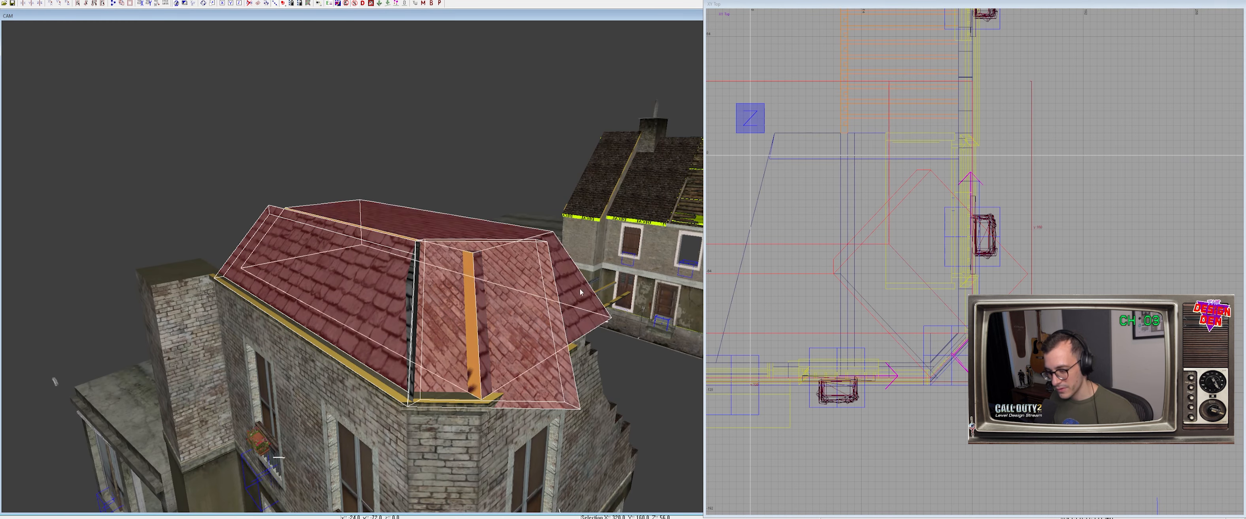
pyautogui.hotkey('alt', 'h')
# Duplicate the front slope, move the copy to the corner, and rotate it to run along the side face
pyautogui.press('Escape')
pyautogui.keyDown('shift'); pyautogui.click(346, 288); pyautogui.keyUp('shift')
pyautogui.scroll(-2, 917, 283)
pyautogui.press('space')
pyautogui.moveTo(873, 320); pyautogui.dragTo(1028, 274)
pyautogui.press('r')
pyautogui.moveTo(1120, 261)
pyautogui.mouseDown()
pyautogui.moveTo(1083, 368)
pyautogui.moveTo(1000, 307)
pyautogui.moveTo(1000, 343)
pyautogui.mouseUp()
pyautogui.press('r')
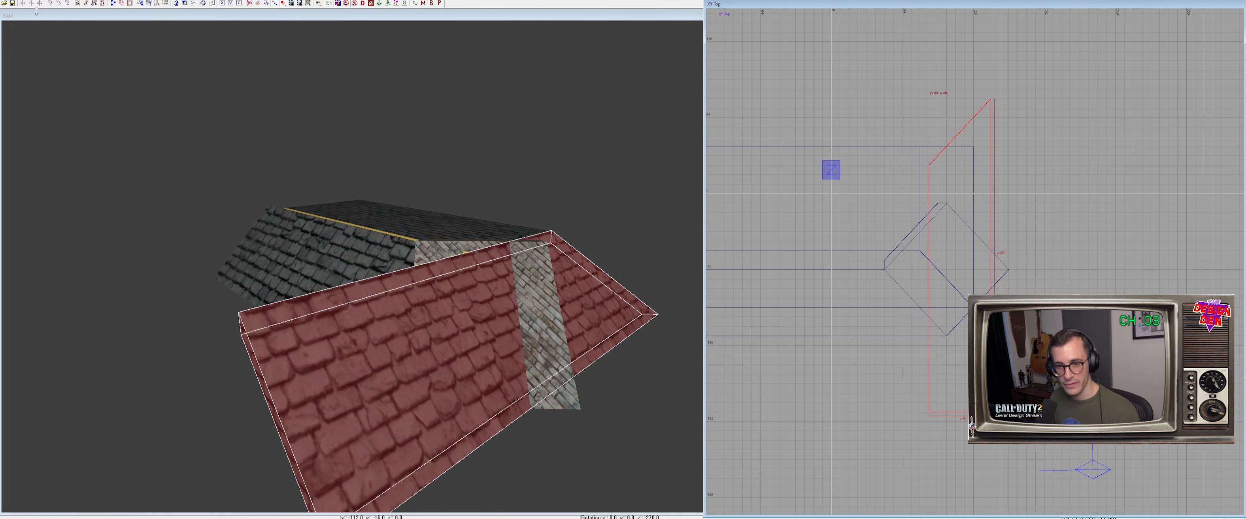
# Mirror the slope copy and rotate it 180 degrees so its angled end faces the corner
pyautogui.click(22, 4)
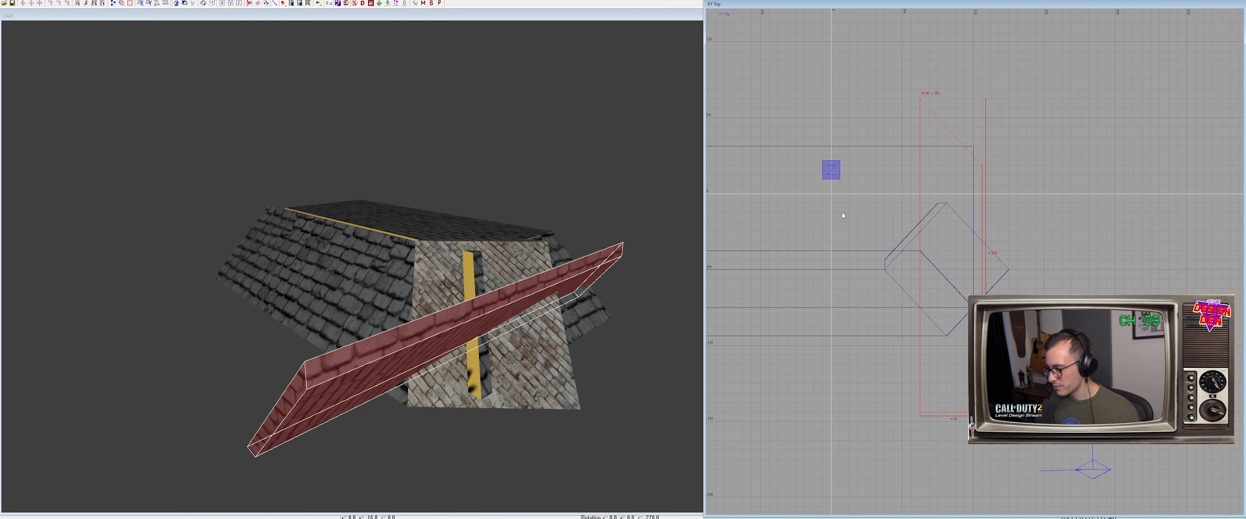
pyautogui.press('r')
pyautogui.moveTo(971, 238)
pyautogui.mouseDown()
pyautogui.moveTo(1036, 242)
pyautogui.moveTo(1031, 275)
pyautogui.mouseUp()
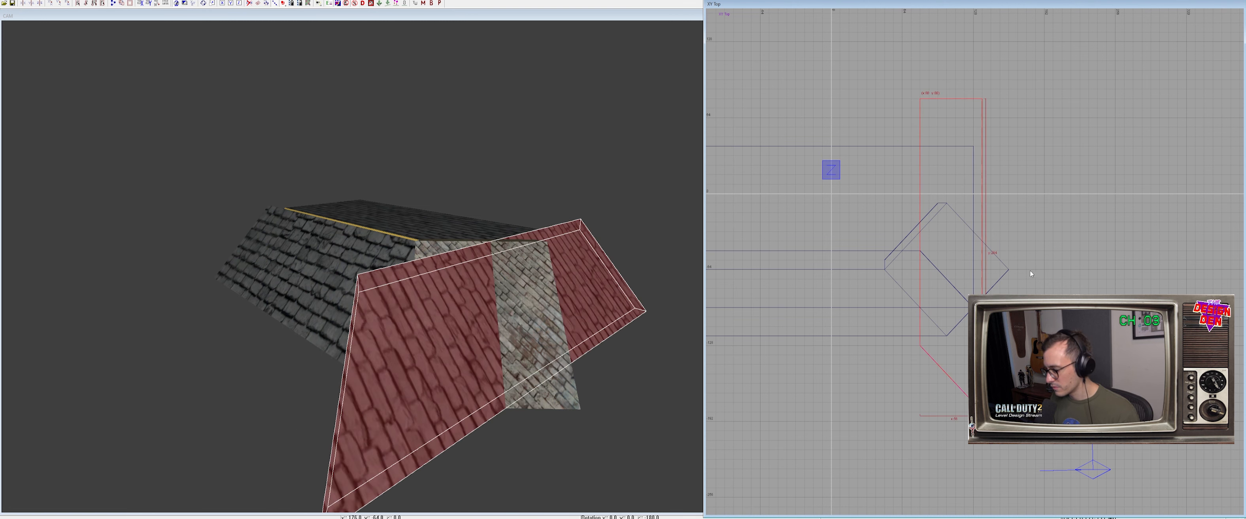
pyautogui.press('r')
# Slide the slope copy back along the side face, away from the corner, and unhide the building
pyautogui.keyDown('shift'); pyautogui.click(828, 305); pyautogui.keyUp('shift')
pyautogui.press('Escape')
pyautogui.keyDown('shift'); pyautogui.click(952, 274); pyautogui.keyUp('shift')
pyautogui.moveTo(951, 275); pyautogui.dragTo(953, 151)
pyautogui.hotkey('shift', 'h')
# Isolate the slope copy with its neighbouring wall and shift the copy into line with the side face
pyautogui.moveTo(352, 267); pyautogui.dragTo(343, 256, button='right')
pyautogui.keyDown('shift'); pyautogui.click(343, 256); pyautogui.keyUp('shift')
pyautogui.keyDown('shift'); pyautogui.click(368, 334); pyautogui.keyUp('shift')
pyautogui.hotkey('alt', 'h')
pyautogui.press('Escape')
pyautogui.keyDown('shift'); pyautogui.click(534, 194); pyautogui.keyUp('shift')
pyautogui.moveTo(963, 204); pyautogui.dragTo(949, 191)
# Unhide the building, add another adjoining piece to the isolated roof and wall group, and clear the selection
pyautogui.hotkey('shift', 'h')
pyautogui.moveTo(477, 253)
pyautogui.mouseDown(button='right')
pyautogui.moveTo(389, 274)
pyautogui.moveTo(433, 266)
pyautogui.mouseUp(button='right')
pyautogui.keyDown('shift'); pyautogui.click(433, 266); pyautogui.keyUp('shift')
pyautogui.hotkey('alt', 'h')
pyautogui.press('Escape')
pyautogui.keyDown('shift'); pyautogui.click(481, 189); pyautogui.keyUp('shift')
pyautogui.hotkey('ctrl', 'Tab')
pyautogui.moveTo(939, 251); pyautogui.dragTo(963, 223, button='right')
pyautogui.press('Escape')
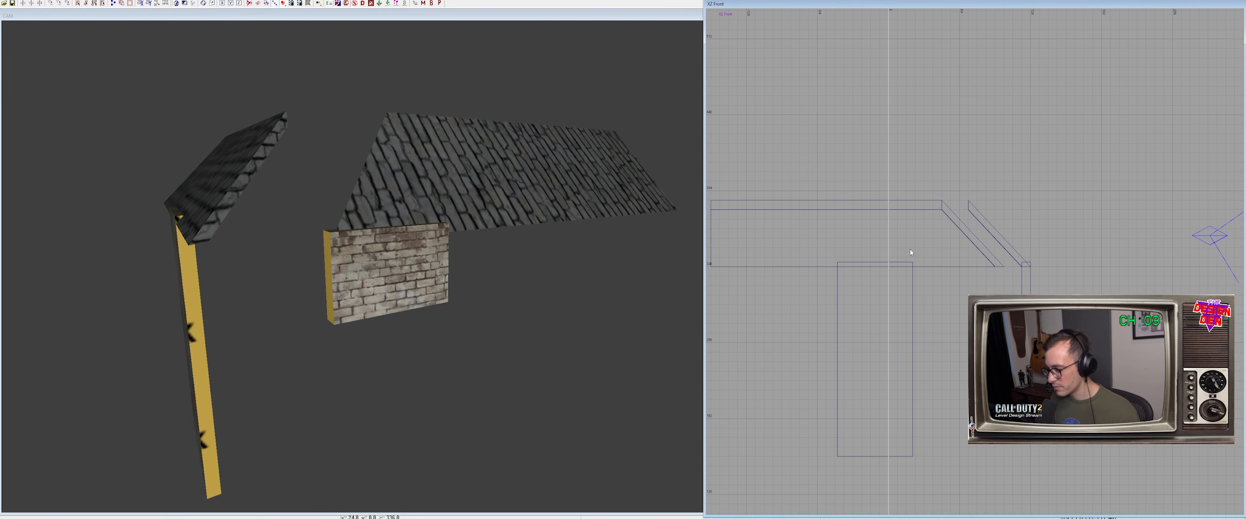
# Change the grid size and raise the front slope and the side slope copy slightly to match the wall tops
pyautogui.keyDown('shift'); pyautogui.click(893, 247); pyautogui.keyUp('shift')
pyautogui.moveTo(532, 252)
pyautogui.mouseDown(button='right')
pyautogui.moveTo(484, 262)
pyautogui.moveTo(492, 180)
pyautogui.mouseUp(button='right')
pyautogui.press('3')
pyautogui.moveTo(493, 180); pyautogui.dragTo(493, 177)
pyautogui.moveTo(493, 177); pyautogui.dragTo(590, 203, button='right')
pyautogui.press('Escape')
pyautogui.keyDown('shift'); pyautogui.click(590, 206); pyautogui.keyUp('shift')
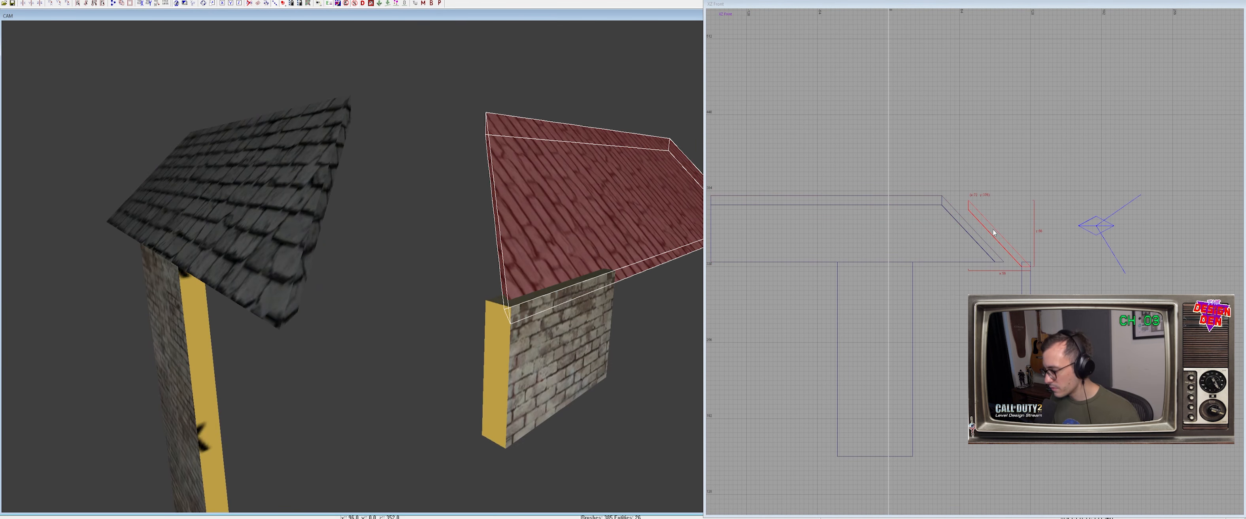
pyautogui.hotkey('ctrl', 'Tab')
pyautogui.hotkey('ctrl', 'Tab')
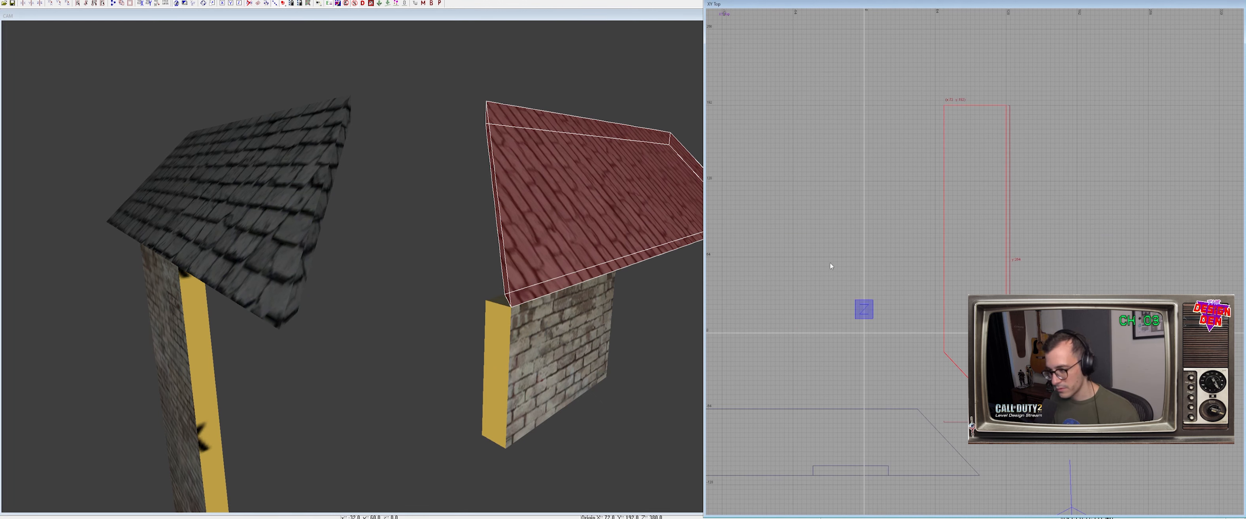
# Reshape the brick wall piece at the corner into an angled block spanning the gap between the two roof slopes
pyautogui.moveTo(882, 262); pyautogui.dragTo(861, 168, button='right')
pyautogui.press('Escape')
pyautogui.keyDown('shift'); pyautogui.click(978, 326); pyautogui.keyUp('shift')
pyautogui.moveTo(978, 327)
pyautogui.mouseDown()
pyautogui.moveTo(963, 384)
pyautogui.moveTo(952, 384)
pyautogui.mouseUp()
pyautogui.scroll(3, 1006, 356)
pyautogui.keyDown('ctrl'); pyautogui.moveTo(912, 277); pyautogui.dragTo(950, 296); pyautogui.keyUp('ctrl')
pyautogui.moveTo(906, 353)
pyautogui.keyDown('ctrl'); pyautogui.mouseDown()
pyautogui.moveTo(866, 360)
pyautogui.moveTo(834, 325)
pyautogui.moveTo(803, 198)
pyautogui.mouseUp(); pyautogui.keyUp('ctrl')
pyautogui.hotkey('ctrl', 'g')
pyautogui.hotkey('ctrl', 'g')
# Move the brick block's edges so its corners coincide with the angled ends of the two slopes
pyautogui.press('e')
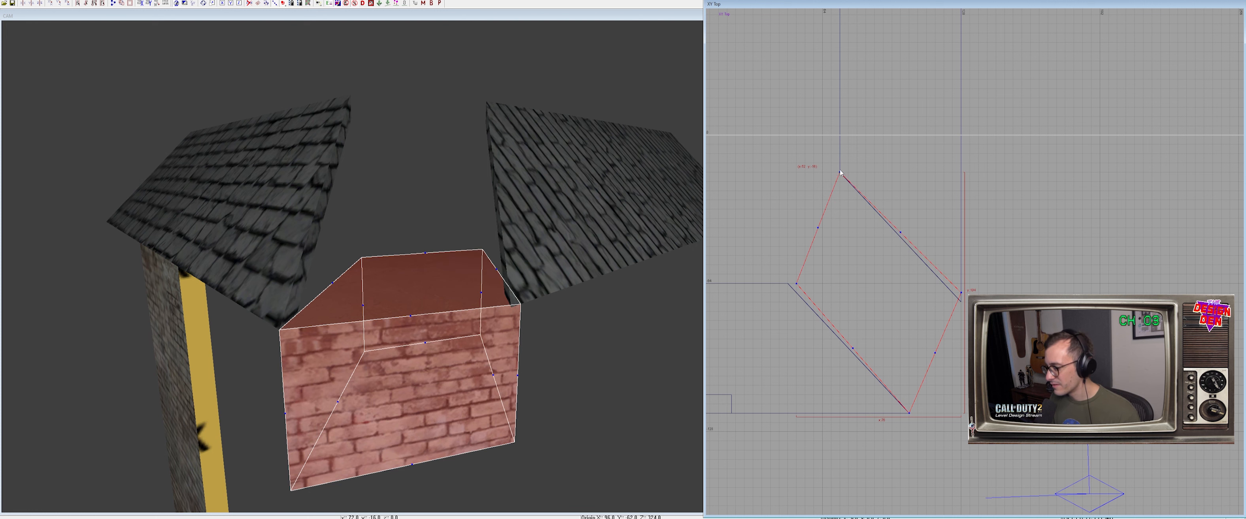
pyautogui.moveTo(864, 301); pyautogui.dragTo(843, 275, button='right')
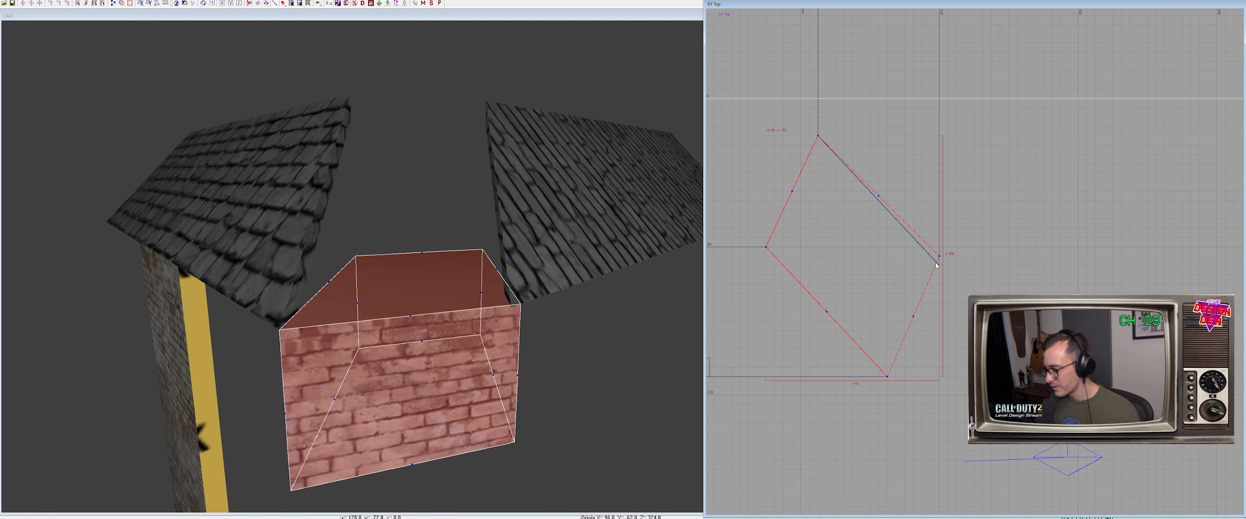
pyautogui.moveTo(939, 256); pyautogui.dragTo(939, 265)
pyautogui.press('e')
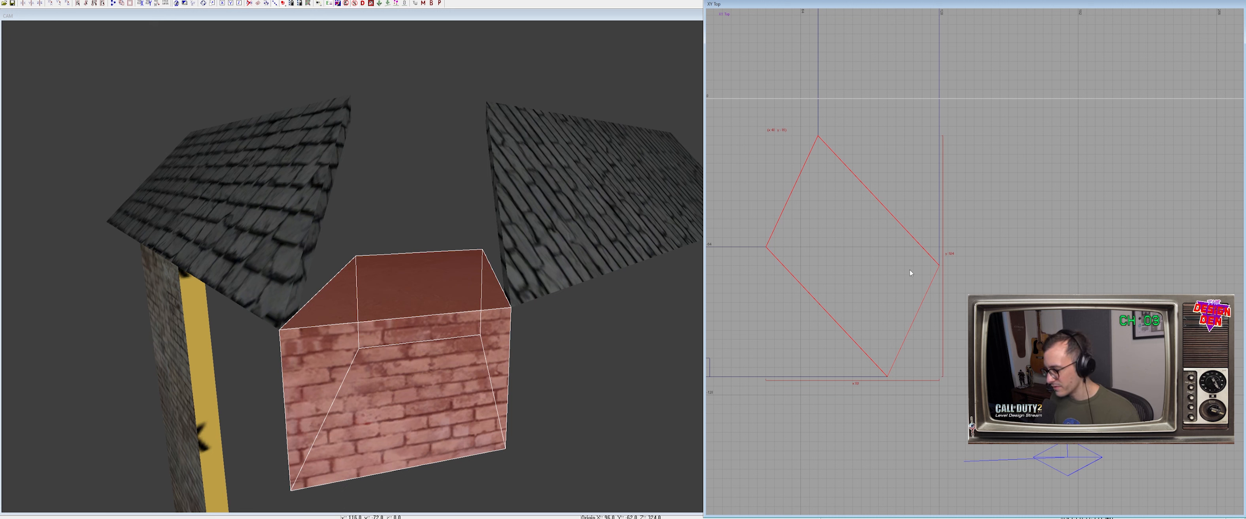
# Extend the side slope and the brick block's adjoining edge toward the front slope, squaring up the corner block
pyautogui.moveTo(909, 203)
pyautogui.mouseDown()
pyautogui.moveTo(904, 340)
pyautogui.moveTo(894, 341)
pyautogui.mouseUp()
pyautogui.press('Escape')
pyautogui.keyDown('shift'); pyautogui.click(908, 188); pyautogui.keyUp('shift')
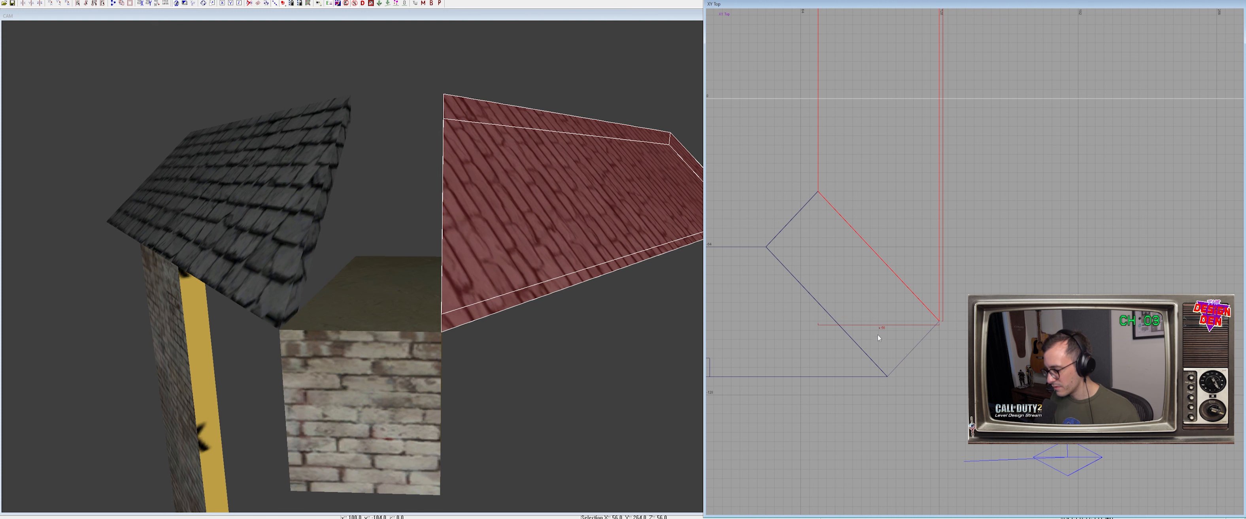
# Move the corner block up onto the roof's base and stretch its top toward the roof's height
pyautogui.press('Escape')
pyautogui.keyDown('shift'); pyautogui.click(854, 276); pyautogui.keyUp('shift')
pyautogui.moveTo(402, 356); pyautogui.dragTo(401, 338)
pyautogui.hotkey('ctrl', 'Tab')
pyautogui.moveTo(932, 246); pyautogui.dragTo(896, 285, button='right')
pyautogui.moveTo(931, 218); pyautogui.dragTo(930, 167)
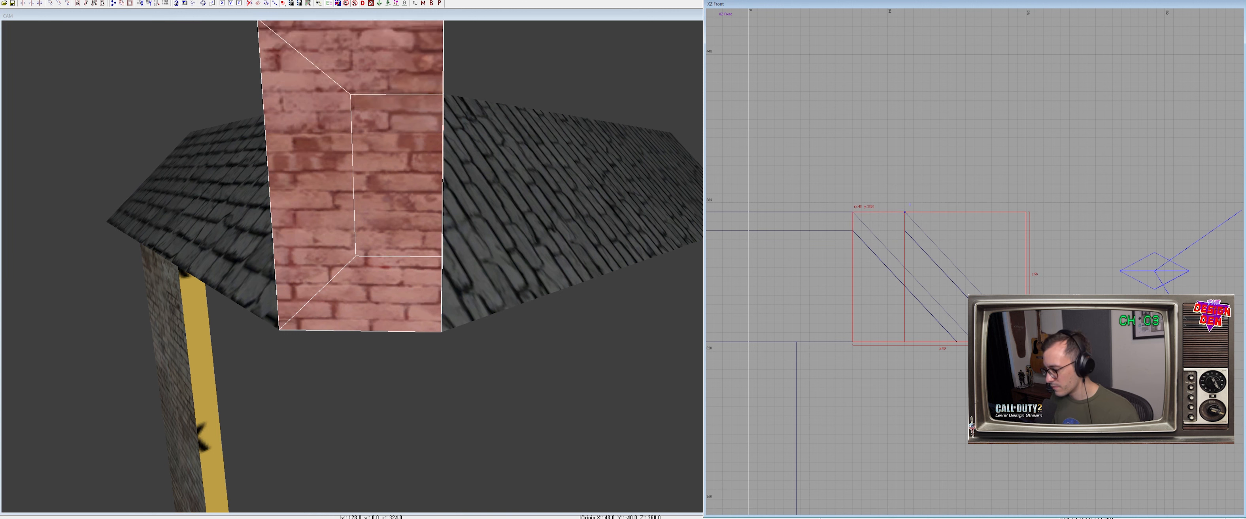
pyautogui.click(1026, 342)
pyautogui.hotkey('ctrl', 'z')
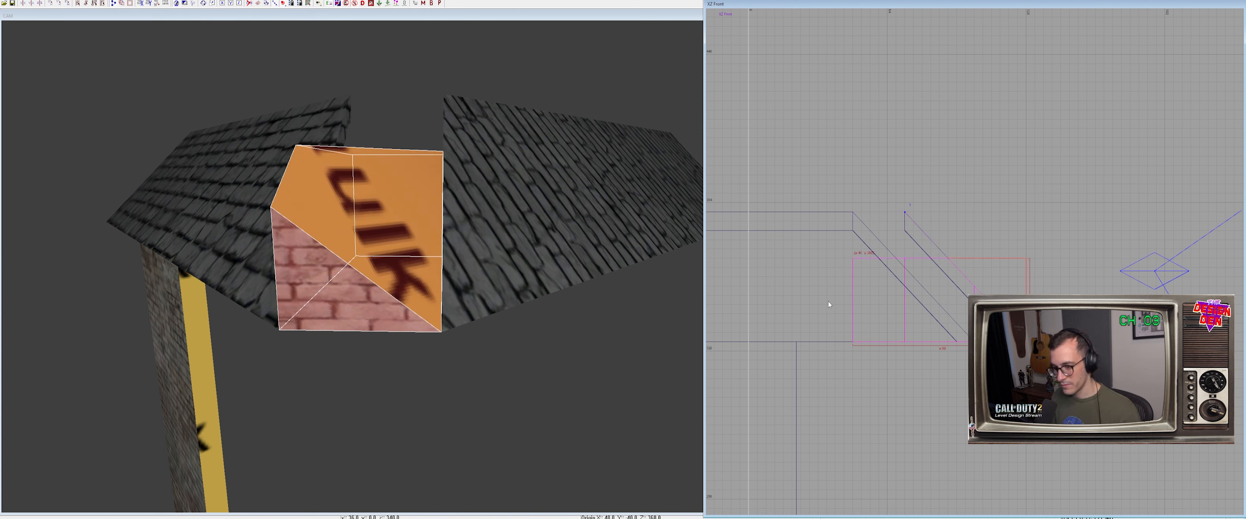
pyautogui.hotkey('ctrl', 'Tab')
pyautogui.press('Escape')
pyautogui.press('Escape')
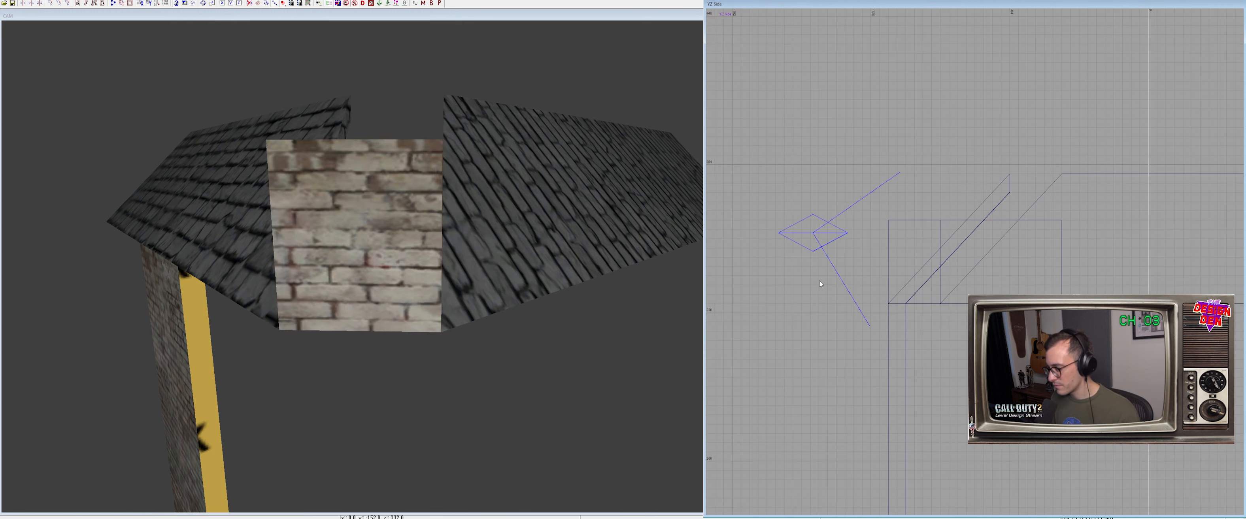
# Reselect the corner brick block and raise its top to the height of the roof slopes
pyautogui.keyDown('shift'); pyautogui.click(424, 245); pyautogui.keyUp('shift')
pyautogui.moveTo(916, 224); pyautogui.dragTo(886, 246, button='right')
pyautogui.moveTo(925, 195); pyautogui.dragTo(942, 148)
pyautogui.moveTo(544, 267); pyautogui.dragTo(545, 339, button='right')
# Try to clip the corner block diagonally along the front slope's incline
pyautogui.press('h')
pyautogui.scroll(2, 793, 360)
pyautogui.press('x')
pyautogui.click(793, 360)
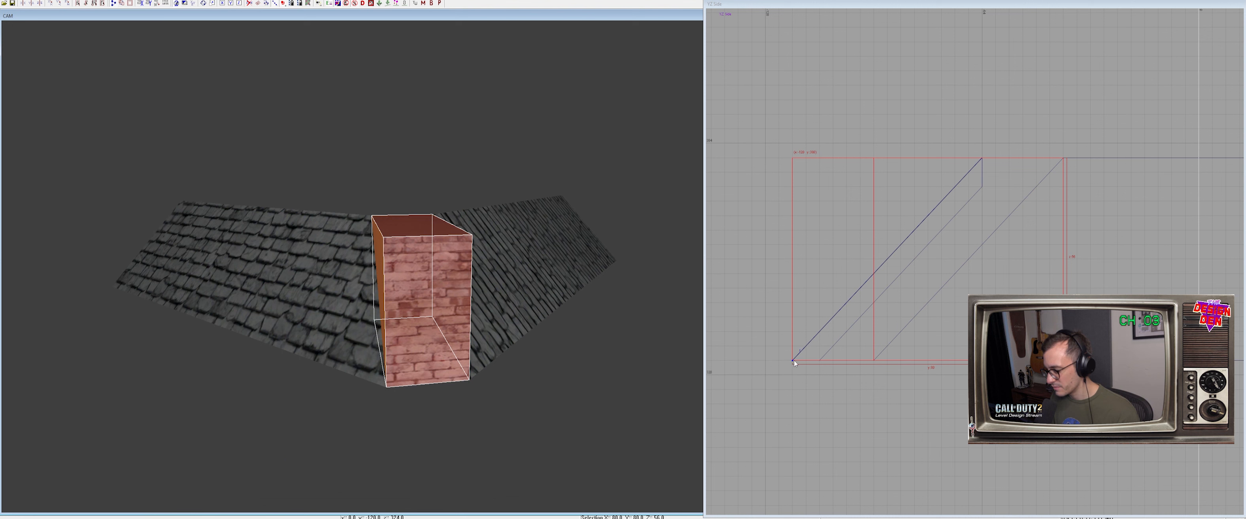
pyautogui.click(981, 159)
pyautogui.keyDown('shift'); pyautogui.click(973, 163); pyautogui.keyUp('shift')
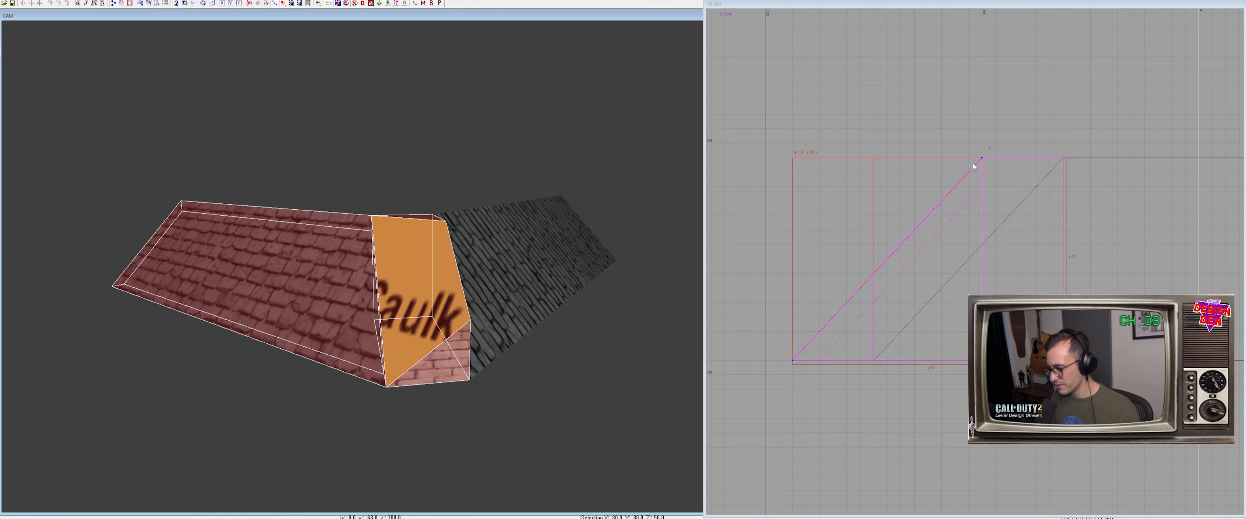
pyautogui.press('x')
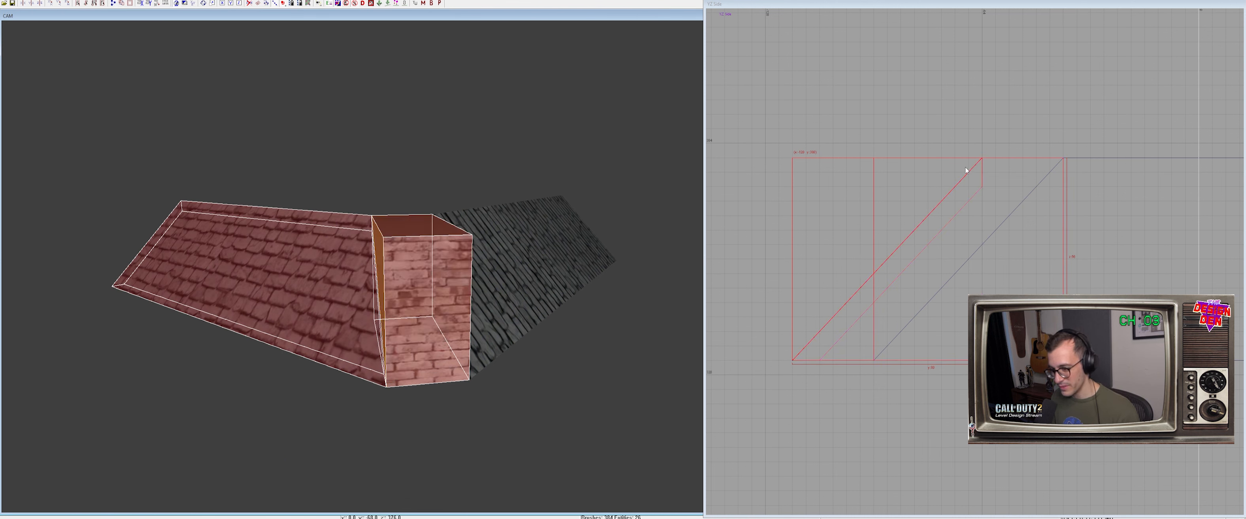
# Split the reselected corner block diagonally along the slope's incline in the front view
pyautogui.hotkey('ctrl', 'Tab')
pyautogui.scroll(-6, 971, 197)
pyautogui.press('Escape')
pyautogui.keyDown('shift'); pyautogui.click(1052, 244); pyautogui.keyUp('shift')
pyautogui.moveTo(532, 256); pyautogui.dragTo(512, 259, button='right')
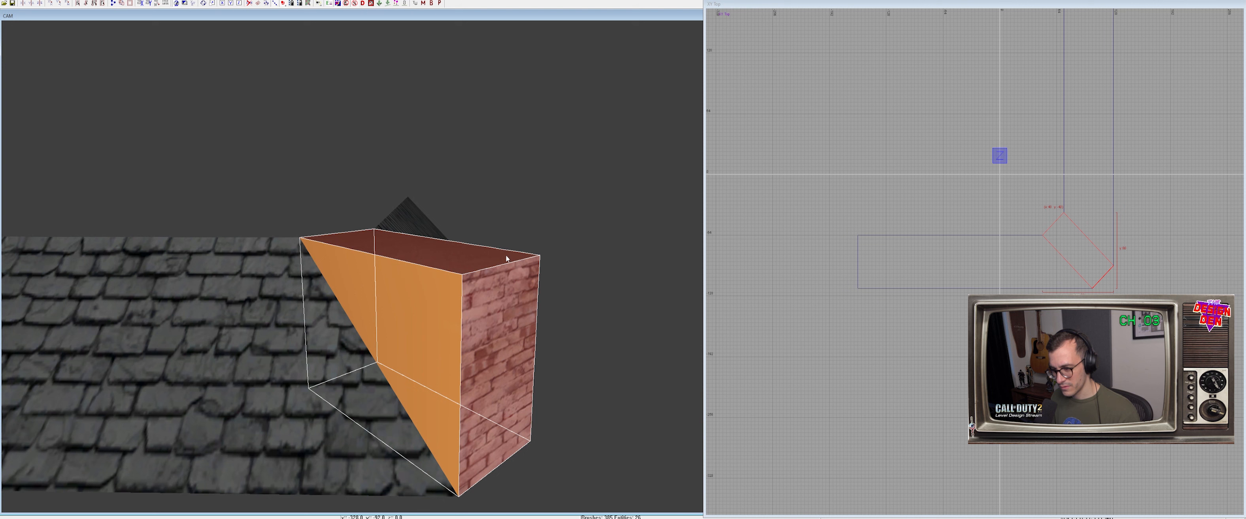
pyautogui.hotkey('ctrl', 'Tab')
pyautogui.scroll(4, 1008, 270)
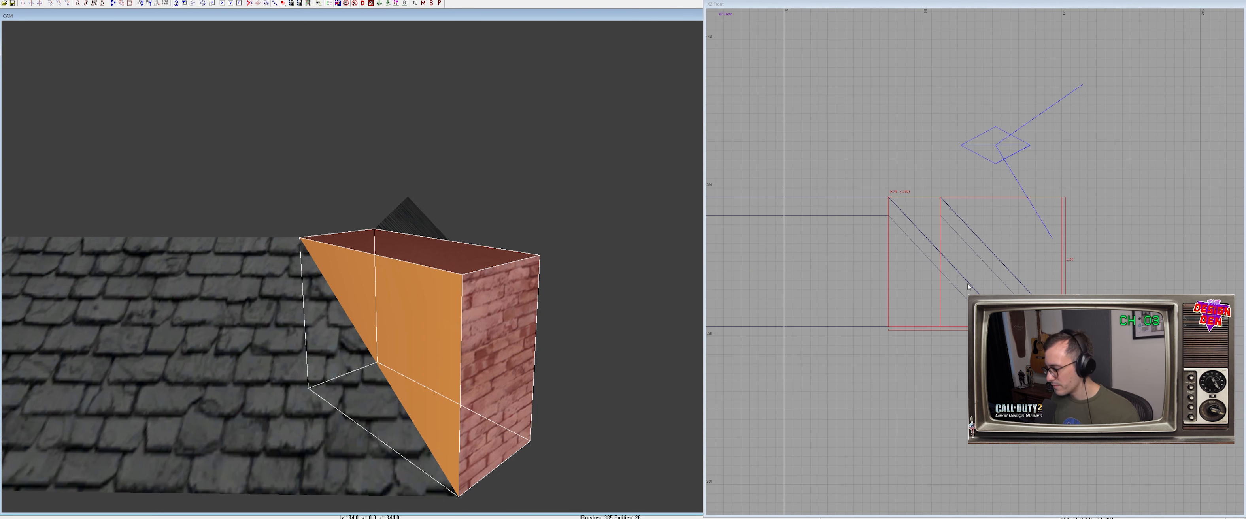
pyautogui.click(889, 199)
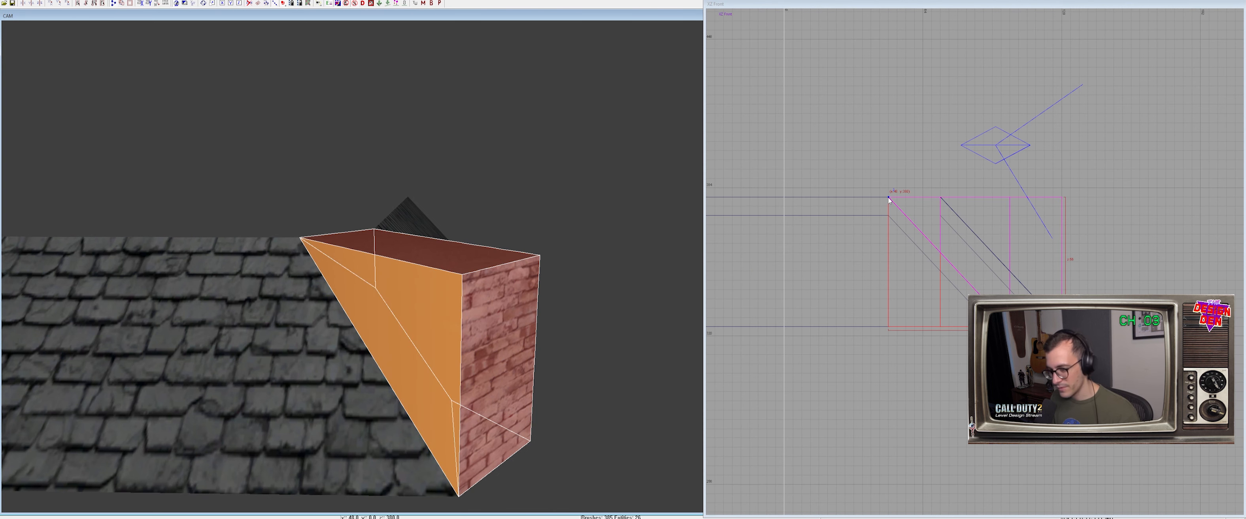
pyautogui.hotkey('shift', 'Return')
# Select the brick part of the split corner block and try to clip it along the incline in the side view
pyautogui.press('Escape')
pyautogui.keyDown('shift'); pyautogui.click(466, 264); pyautogui.keyUp('shift')
pyautogui.moveTo(476, 258)
pyautogui.mouseDown(button='right')
pyautogui.moveTo(338, 257)
pyautogui.moveTo(476, 258)
pyautogui.mouseUp(button='right')
pyautogui.hotkey('ctrl', 'Tab')
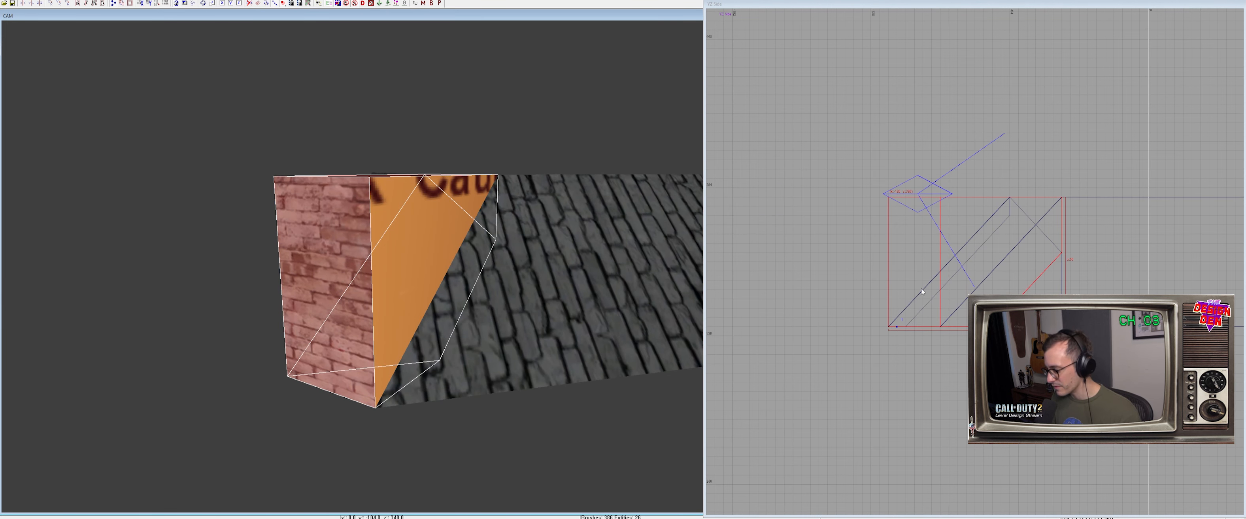
pyautogui.click(1008, 199)
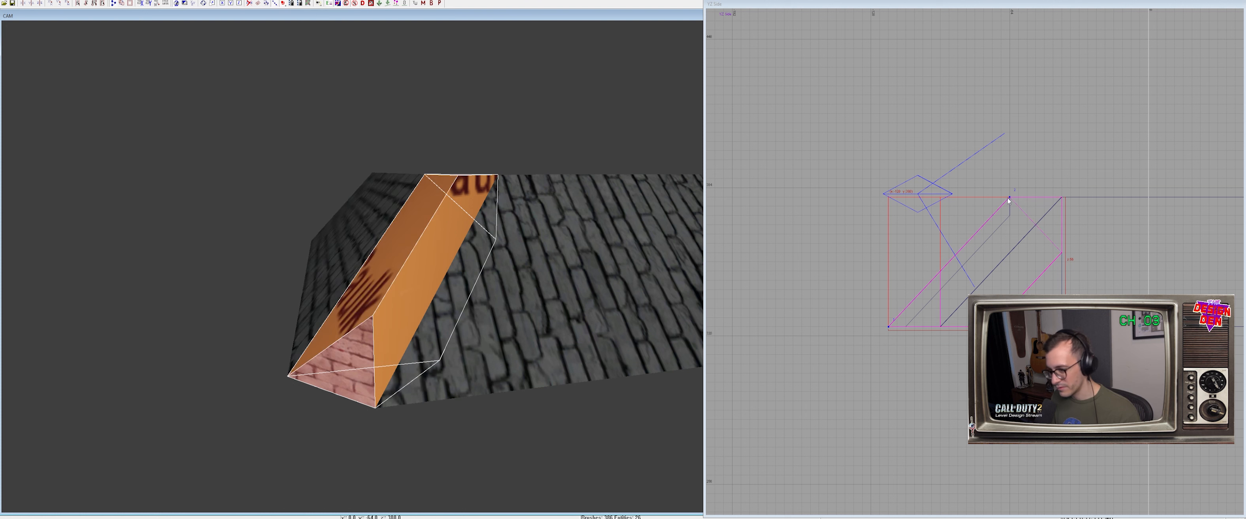
pyautogui.press('Return')
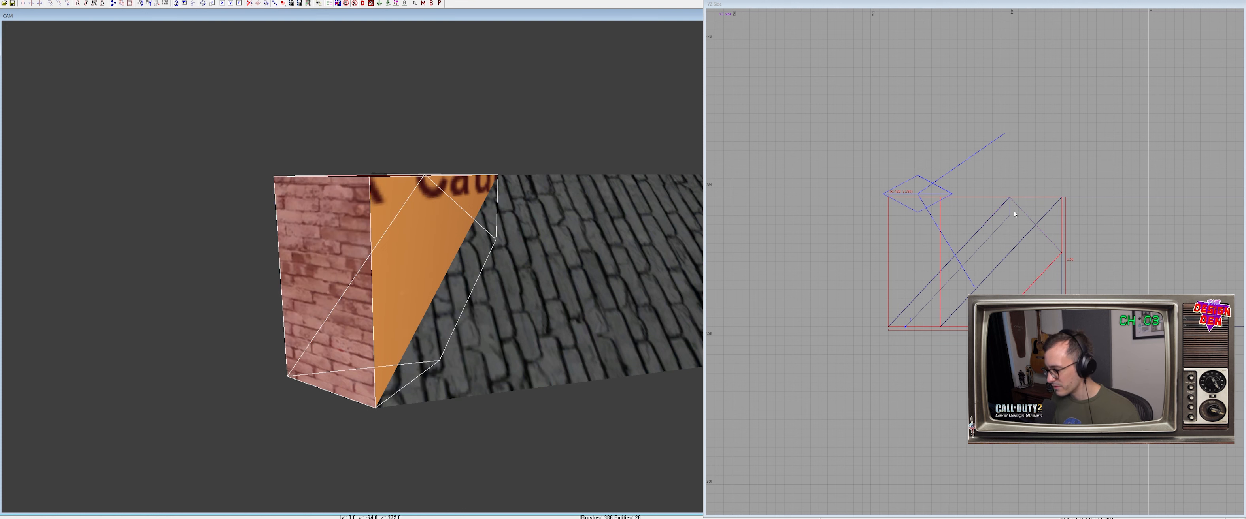
pyautogui.click(1009, 214)
pyautogui.press('Escape')
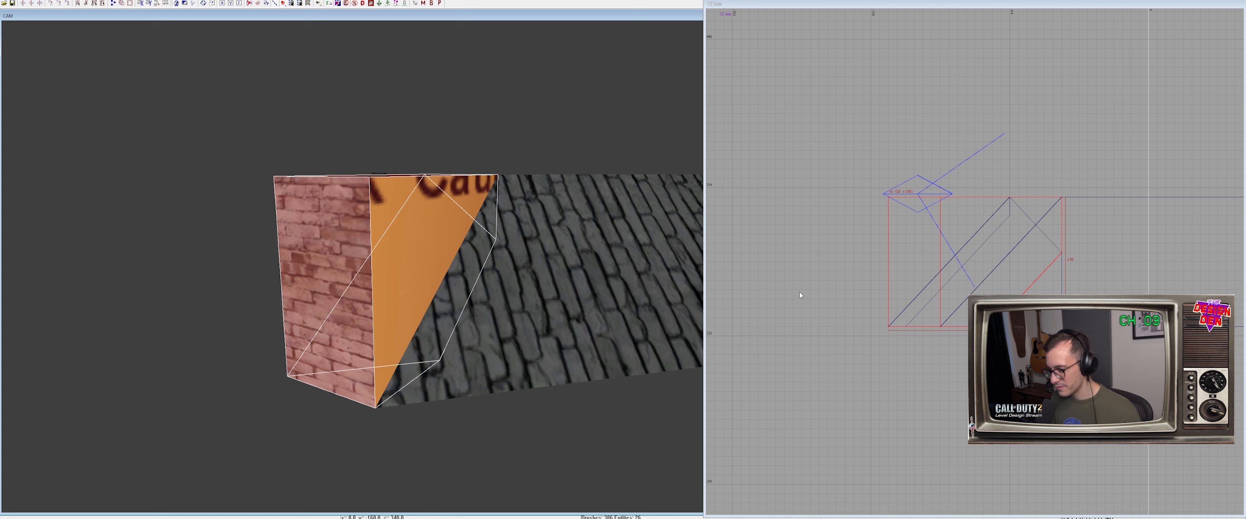
# Try another clip of the corner block starting from the slope's top corner in the front view
pyautogui.hotkey('ctrl', 'Tab')
pyautogui.hotkey('ctrl', 'Tab')
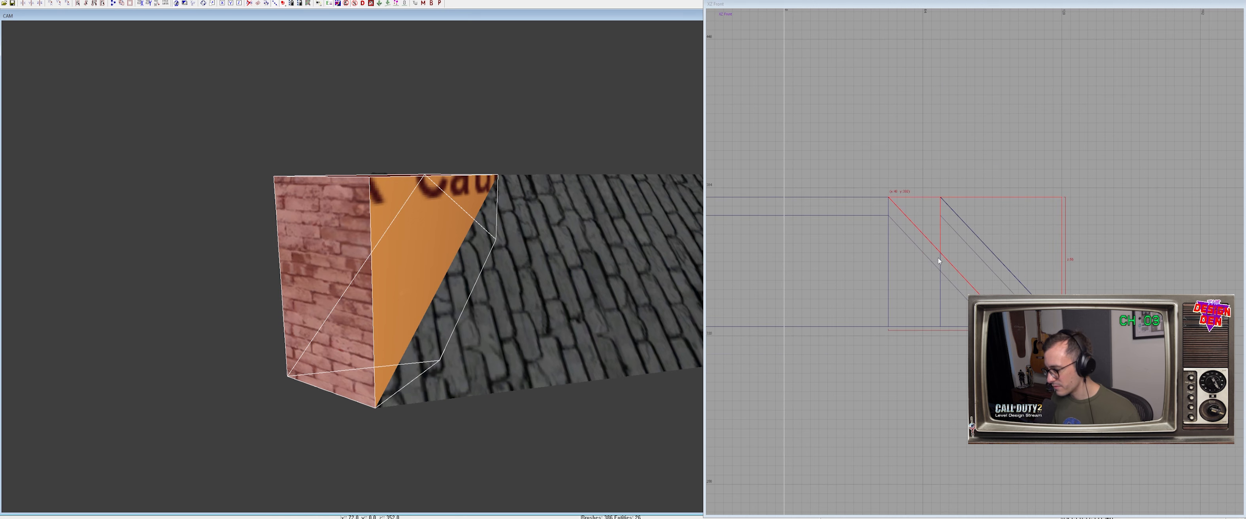
pyautogui.click(940, 197)
pyautogui.moveTo(435, 300)
pyautogui.mouseDown(button='right')
pyautogui.moveTo(352, 266)
pyautogui.moveTo(381, 284)
pyautogui.moveTo(378, 266)
pyautogui.mouseUp(button='right')
pyautogui.press('Escape')
pyautogui.press('Escape')
pyautogui.keyDown('shift'); pyautogui.click(475, 290); pyautogui.keyUp('shift')
pyautogui.moveTo(475, 290); pyautogui.dragTo(453, 285, button='right')
pyautogui.hotkey('ctrl', 'Tab')
pyautogui.hotkey('ctrl', 'Tab')
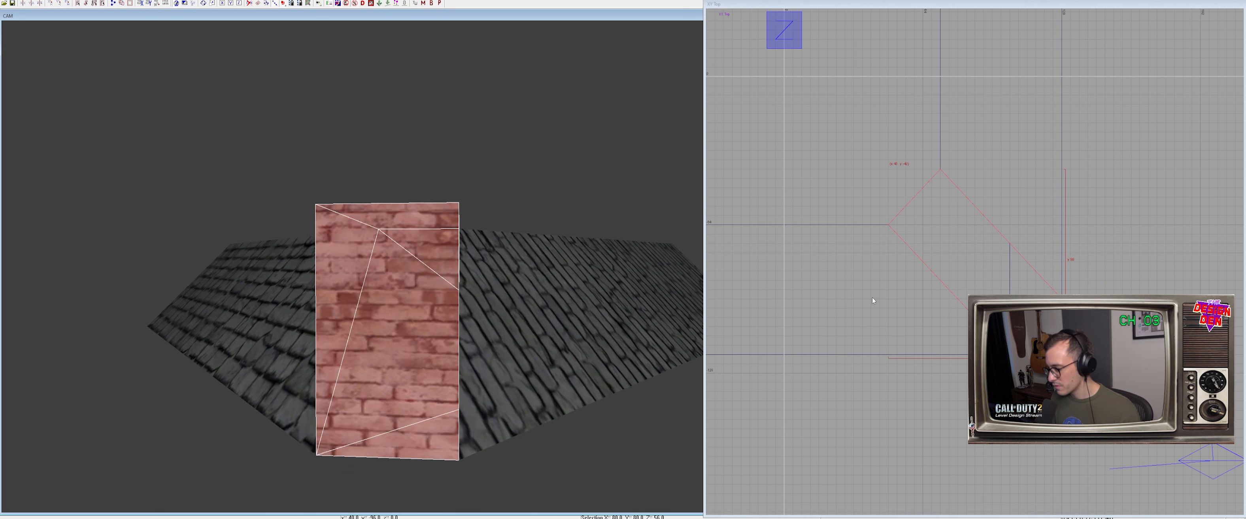
# Try drawing a new block at the outer roof corner in the top view
pyautogui.press('Escape')
pyautogui.moveTo(551, 343)
pyautogui.mouseDown(button='right')
pyautogui.moveTo(561, 380)
pyautogui.moveTo(546, 401)
pyautogui.mouseUp(button='right')
pyautogui.moveTo(1010, 354); pyautogui.dragTo(1061, 299)
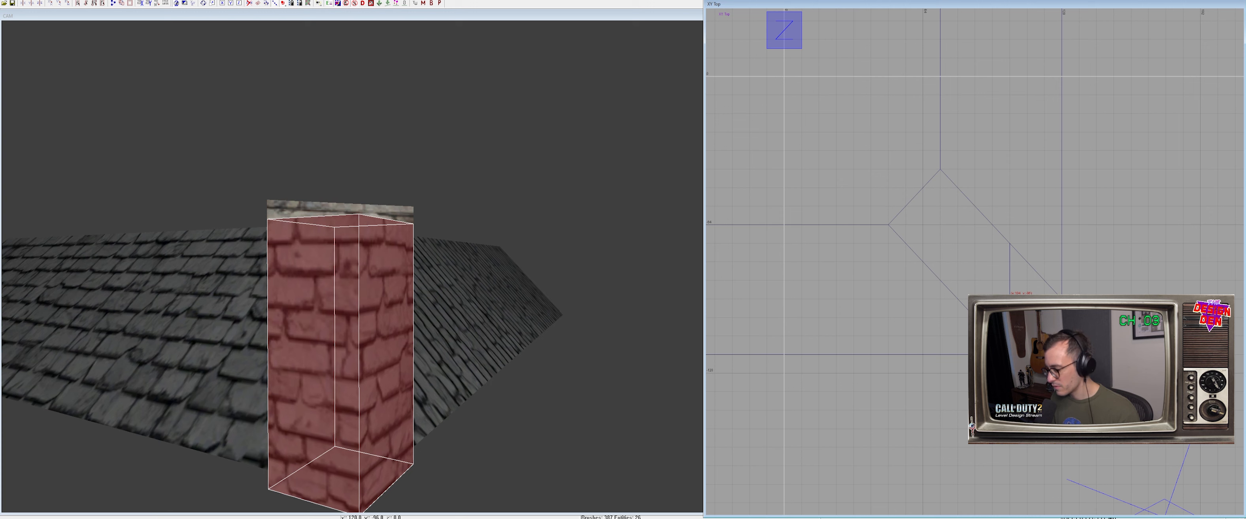
pyautogui.hotkey('ctrl', 'Tab')
pyautogui.hotkey('ctrl', 'Tab')
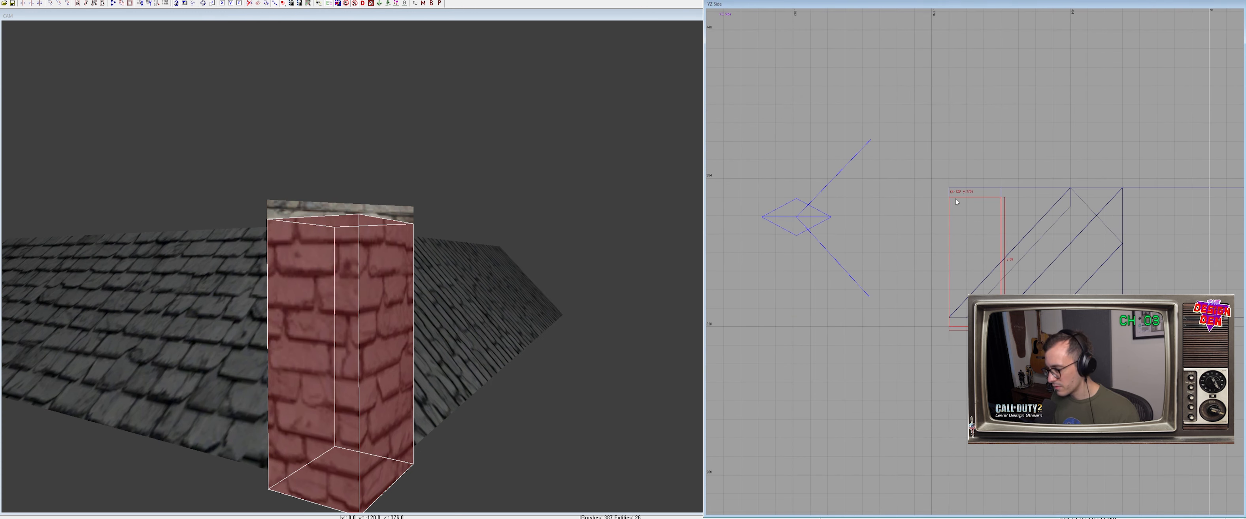
pyautogui.press('Escape')
# Isolate the corner block and the brick corner wall beneath it by hiding everything else
pyautogui.moveTo(377, 271); pyautogui.dragTo(431, 359, button='right')
pyautogui.keyDown('shift'); pyautogui.click(431, 360); pyautogui.keyUp('shift')
pyautogui.keyDown('shift'); pyautogui.click(417, 211); pyautogui.keyUp('shift')
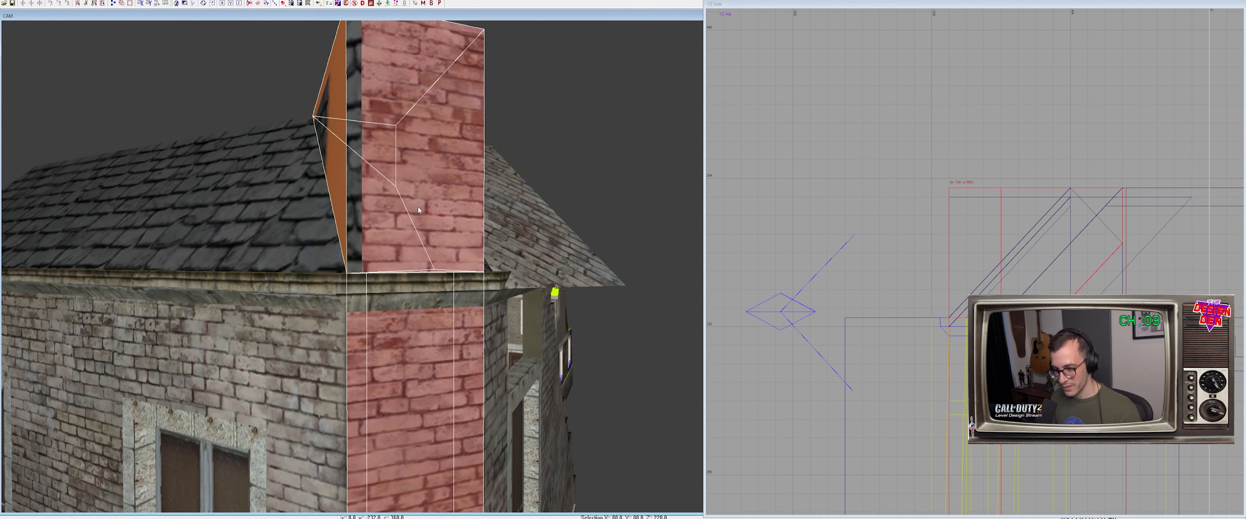
pyautogui.hotkey('alt', 'h')
pyautogui.press('Escape')
pyautogui.moveTo(417, 211); pyautogui.dragTo(430, 290, button='right')
# Duplicate the brick corner wall, move the copy up to the roof and raise its bottom to the roof base
pyautogui.keyDown('shift'); pyautogui.click(432, 329); pyautogui.keyUp('shift')
pyautogui.press('space')
pyautogui.moveTo(977, 322); pyautogui.dragTo(967, 203)
pyautogui.moveTo(967, 204)
pyautogui.mouseDown(button='right')
pyautogui.moveTo(950, 110)
pyautogui.moveTo(965, 102)
pyautogui.mouseUp(button='right')
pyautogui.moveTo(955, 372); pyautogui.dragTo(955, 114)
pyautogui.moveTo(956, 114); pyautogui.dragTo(947, 217, button='right')
# Pull the copied block's inner diagonal edge outward at both ends in the top view, leaving a thin angled slab
pyautogui.hotkey('ctrl', 'Tab')
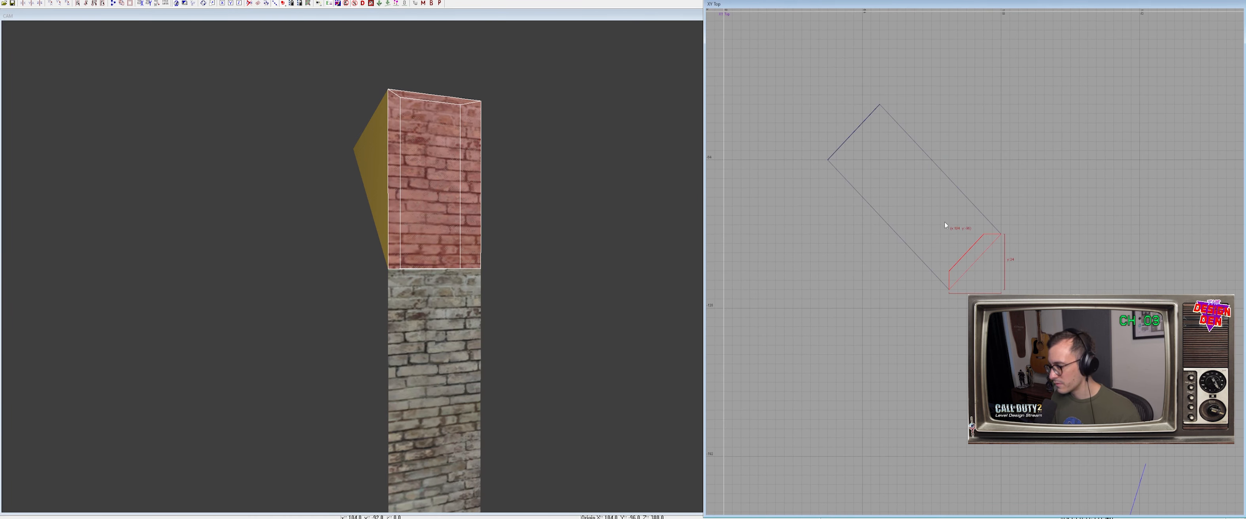
pyautogui.scroll(2, 952, 233)
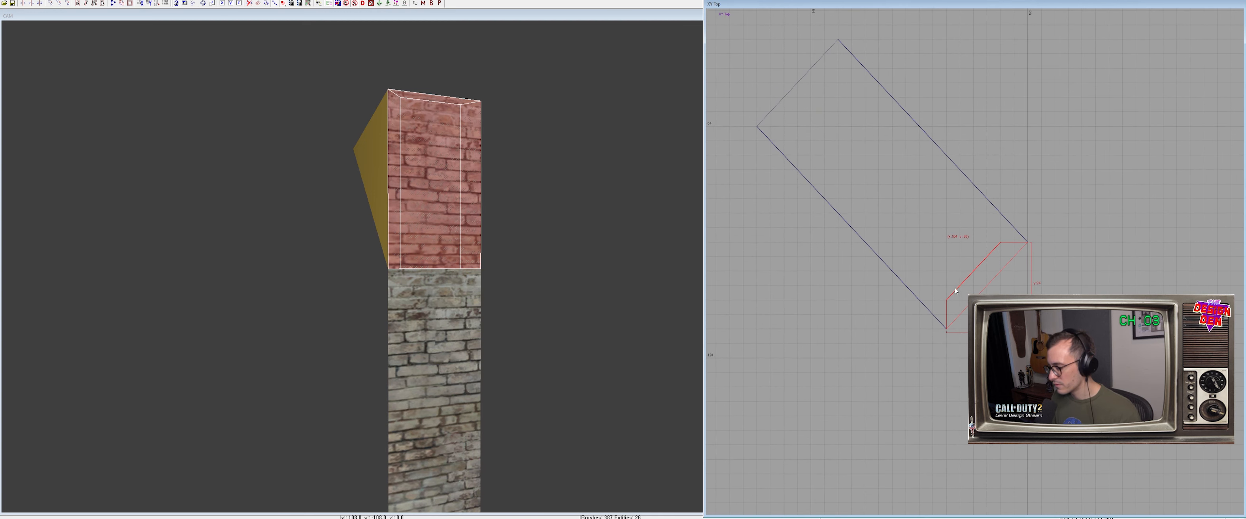
pyautogui.moveTo(945, 303); pyautogui.dragTo(932, 317)
pyautogui.moveTo(1000, 245); pyautogui.dragTo(1017, 229)
# Shear the slab's top inward in the front and side views so it leans back along both roof slopes
pyautogui.hotkey('ctrl', 'Tab')
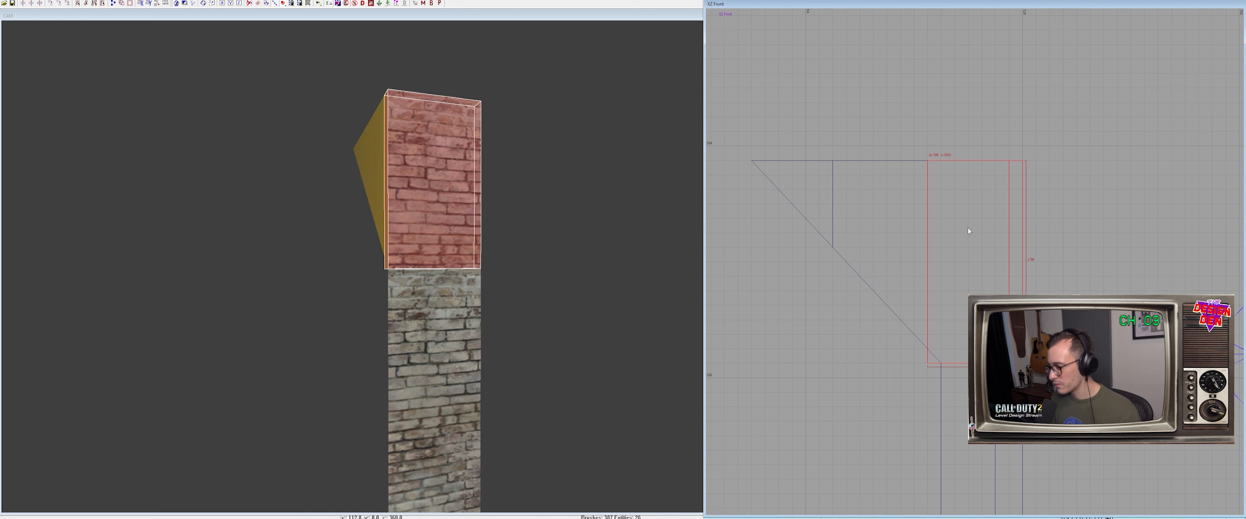
pyautogui.moveTo(979, 155); pyautogui.dragTo(796, 155)
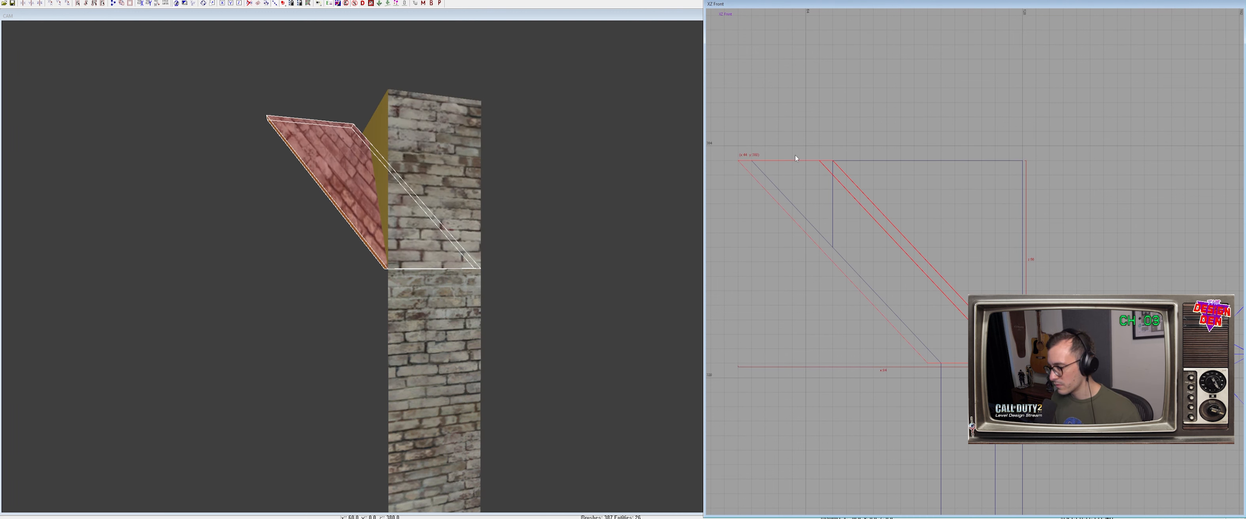
pyautogui.hotkey('ctrl', 'Tab')
pyautogui.moveTo(981, 159); pyautogui.dragTo(1163, 165)
pyautogui.hotkey('ctrl', 'Tab')
pyautogui.hotkey('ctrl', 'Tab')
pyautogui.hotkey('ctrl', 'Tab')
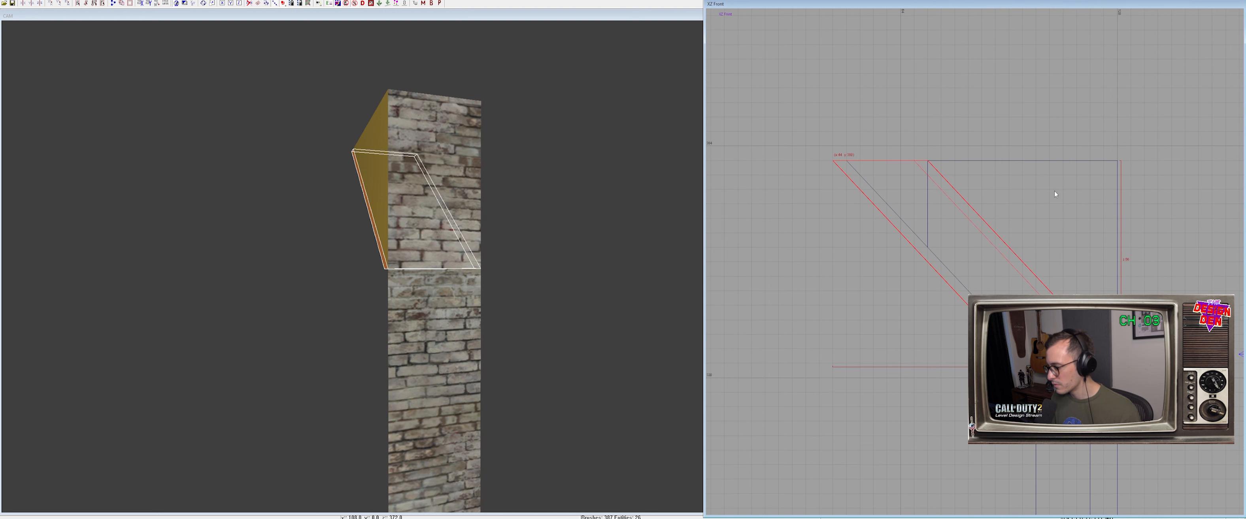
pyautogui.press('Escape')
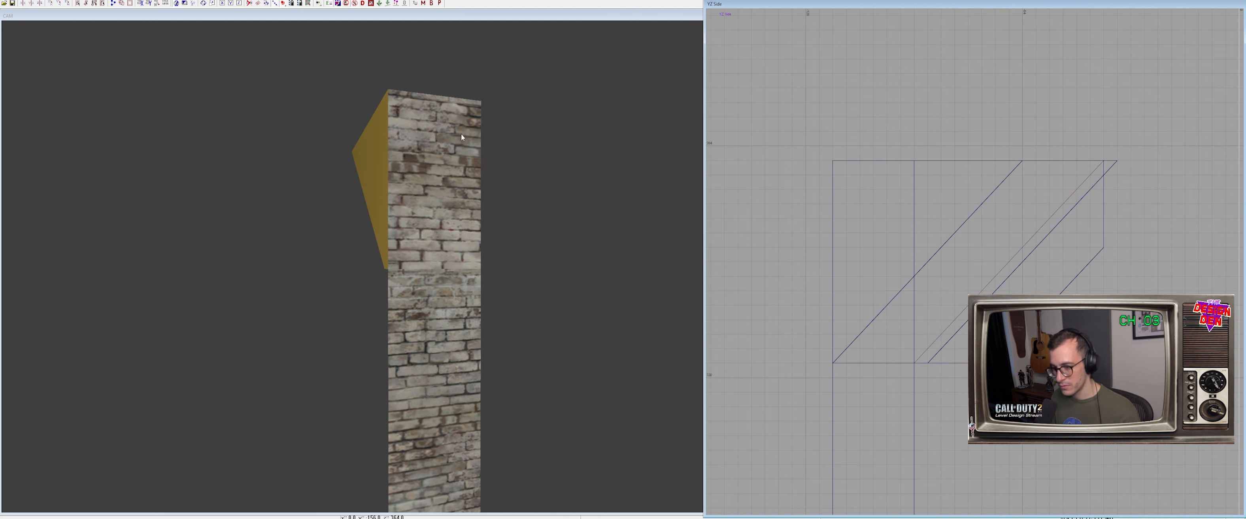
# Delete the old upright corner block and show the hidden geometry again
pyautogui.keyDown('shift'); pyautogui.click(461, 134); pyautogui.keyUp('shift')
pyautogui.press('BackSpace')
pyautogui.hotkey('shift', 'h')
# Apply the front slope's slate texture to the outer face of the new slanted corner piece
pyautogui.keyDown('shift'); pyautogui.click(423, 214); pyautogui.keyUp('shift')
pyautogui.moveTo(423, 214); pyautogui.dragTo(418, 244, button='right')
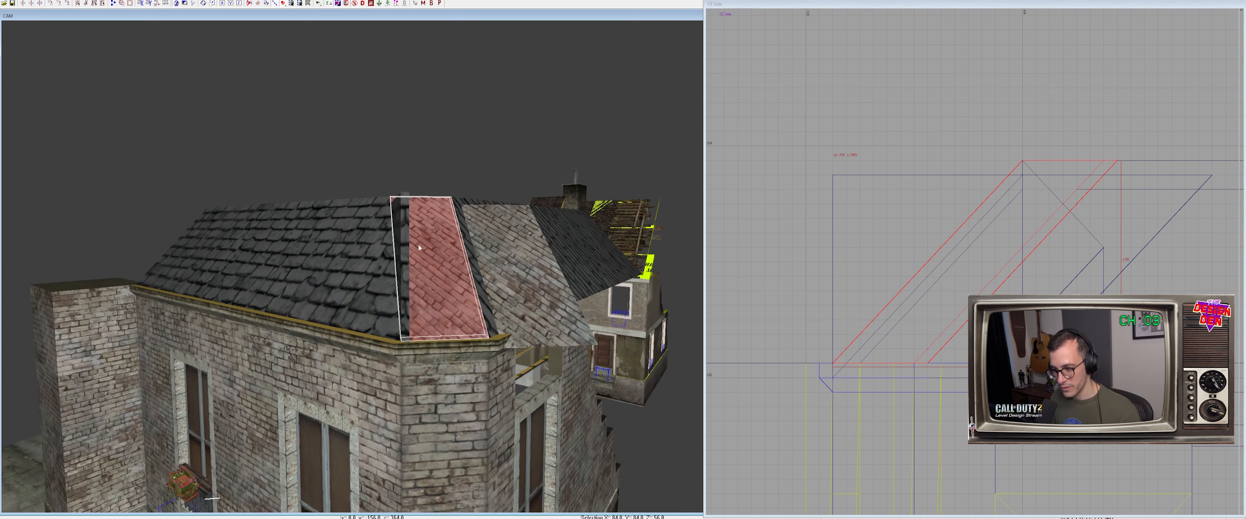
pyautogui.keyDown('ctrl'); pyautogui.keyDown('shift'); pyautogui.click(418, 245); pyautogui.keyUp('shift'); pyautogui.keyUp('ctrl')
pyautogui.middleClick(362, 255)
pyautogui.press('Escape')
# Remove the grey slab overlapping the side slope and the leftover sliver beside the corner piece
pyautogui.keyDown('shift'); pyautogui.click(530, 255); pyautogui.keyUp('shift')
pyautogui.press('BackSpace')
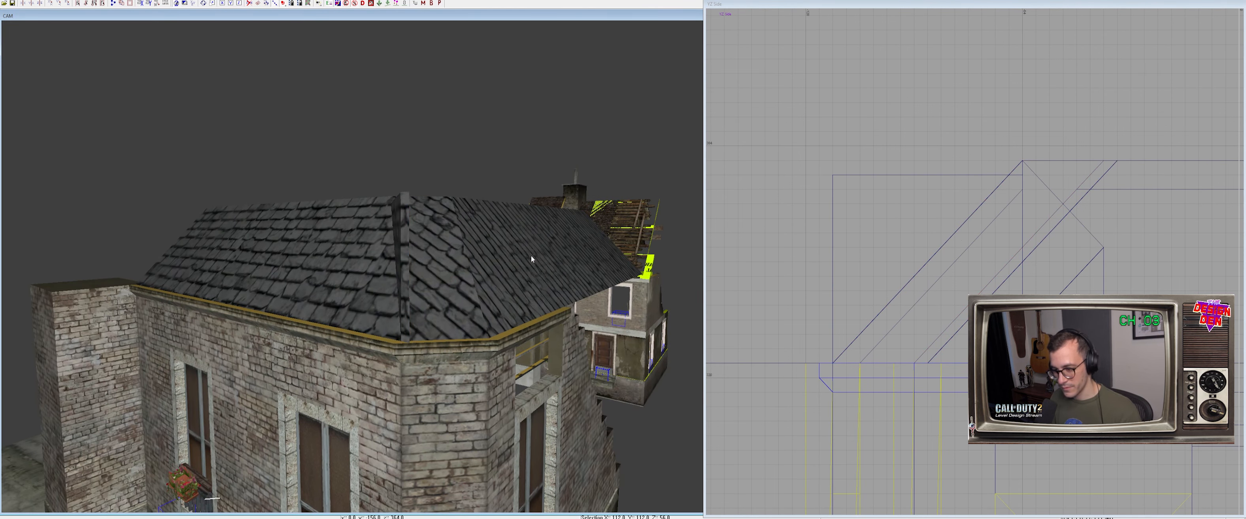
pyautogui.keyDown('shift'); pyautogui.click(400, 225); pyautogui.keyUp('shift')
pyautogui.press('BackSpace')
# Rotate the slate texture on the corner piece's outer face to line up its tile rows
pyautogui.keyDown('shift'); pyautogui.click(445, 266); pyautogui.keyUp('shift')
pyautogui.moveTo(445, 267); pyautogui.dragTo(467, 264, button='right')
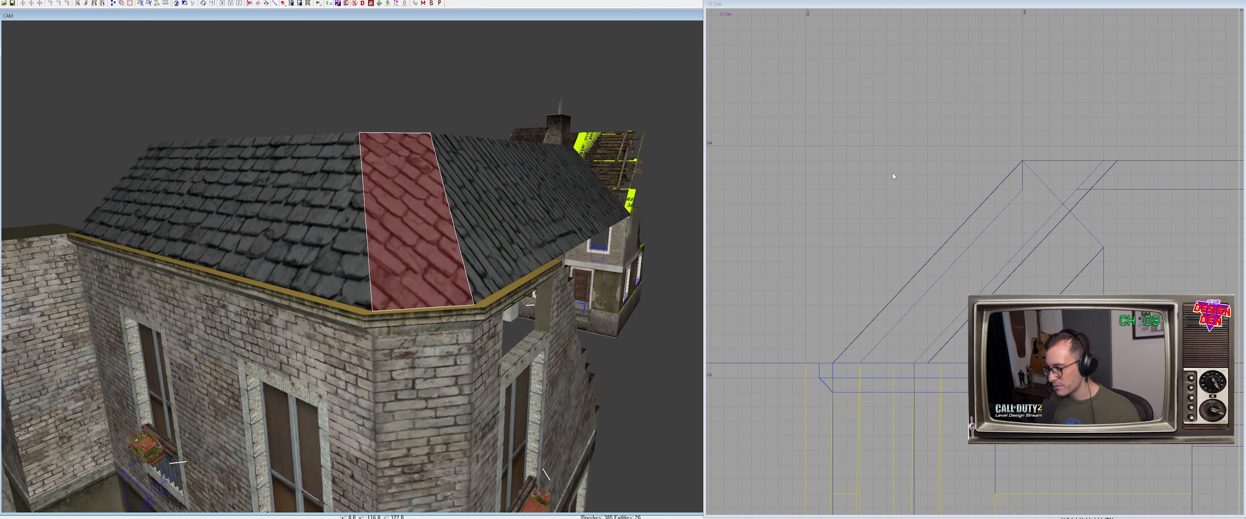
pyautogui.scroll(1, 359, 201)
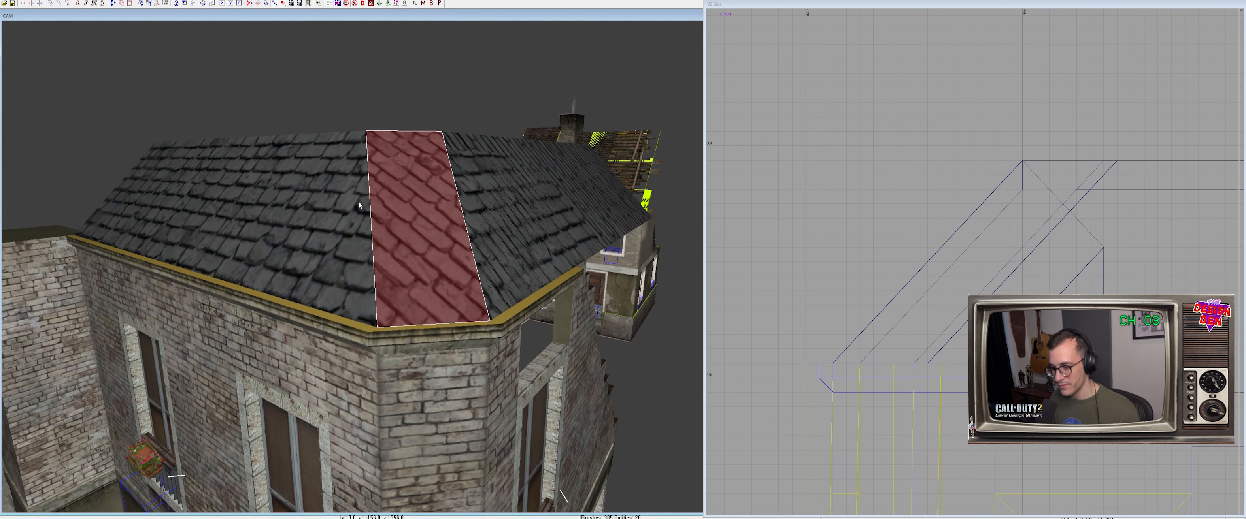
pyautogui.hotkey('shift', 'pagedown')
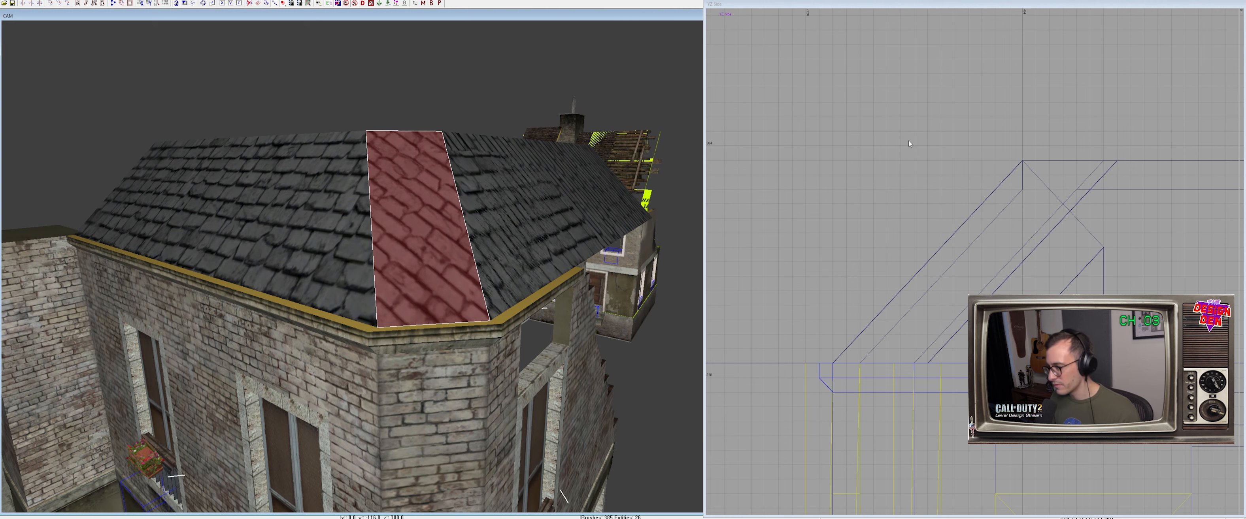
pyautogui.hotkey('shift', 'pagedown')
pyautogui.hotkey('shift', 'pagedown')
pyautogui.hotkey('shift', 'pagedown')
pyautogui.hotkey('shift', 'pagedown')
pyautogui.moveTo(544, 255)
pyautogui.keyDown('ctrl'); pyautogui.mouseDown(button='right')
pyautogui.moveTo(525, 255)
pyautogui.moveTo(561, 228)
pyautogui.moveTo(544, 255)
pyautogui.moveTo(511, 252)
pyautogui.mouseUp(button='right'); pyautogui.keyUp('ctrl')
pyautogui.press('Escape')
# Remove the remaining selected roof pieces around the corner and show all hidden geometry
pyautogui.keyDown('shift'); pyautogui.click(544, 255); pyautogui.keyUp('shift')
pyautogui.press('BackSpace')
pyautogui.keyDown('shift'); pyautogui.click(398, 265); pyautogui.keyUp('shift')
pyautogui.press('BackSpace')
pyautogui.hotkey('shift', 'h')
# Apply the slate texture from the neighbouring roof slope to the long side slope's face and reselect that face
pyautogui.moveTo(397, 263); pyautogui.dragTo(453, 301, button='right')
pyautogui.keyDown('ctrl'); pyautogui.keyDown('shift'); pyautogui.click(452, 301); pyautogui.keyUp('shift'); pyautogui.keyUp('ctrl')
pyautogui.middleClick(237, 261)
pyautogui.press('Escape')
pyautogui.keyDown('ctrl'); pyautogui.keyDown('shift'); pyautogui.click(424, 293); pyautogui.keyUp('shift'); pyautogui.keyUp('ctrl')
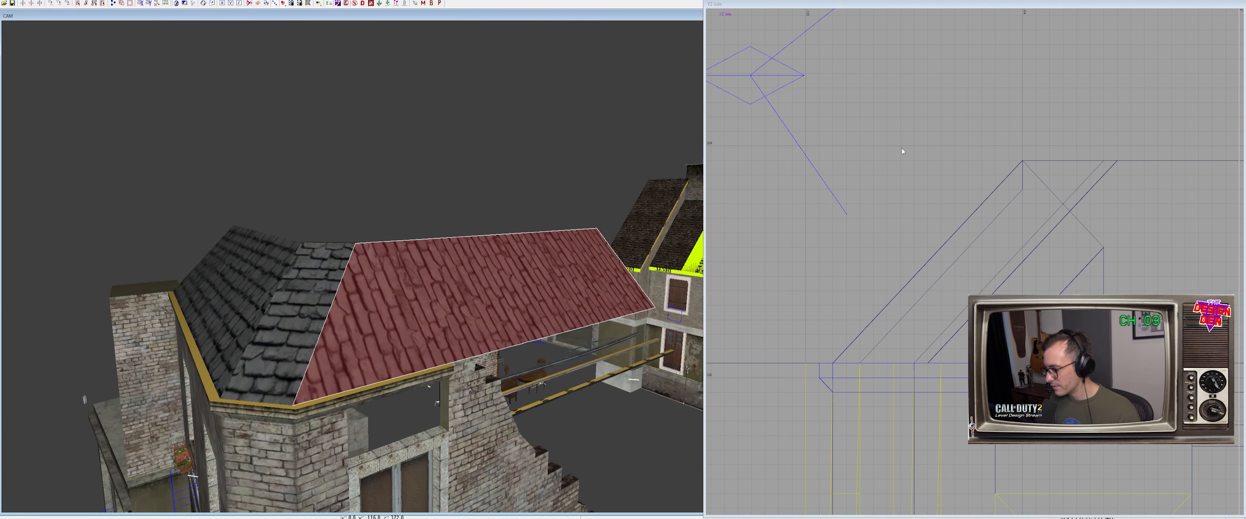